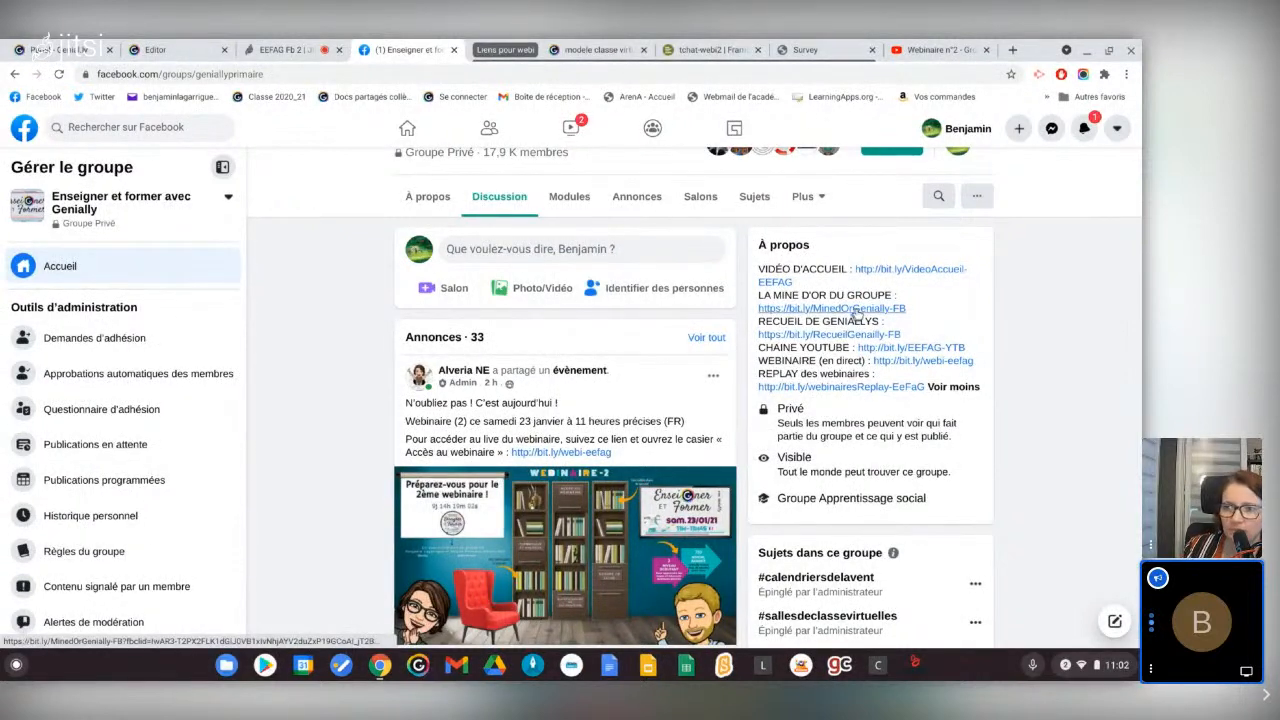
# Open the Salles de classe virtuelles section of the group's Genially collection, reached through the La mine d'or page
pyautogui.click(856, 309)
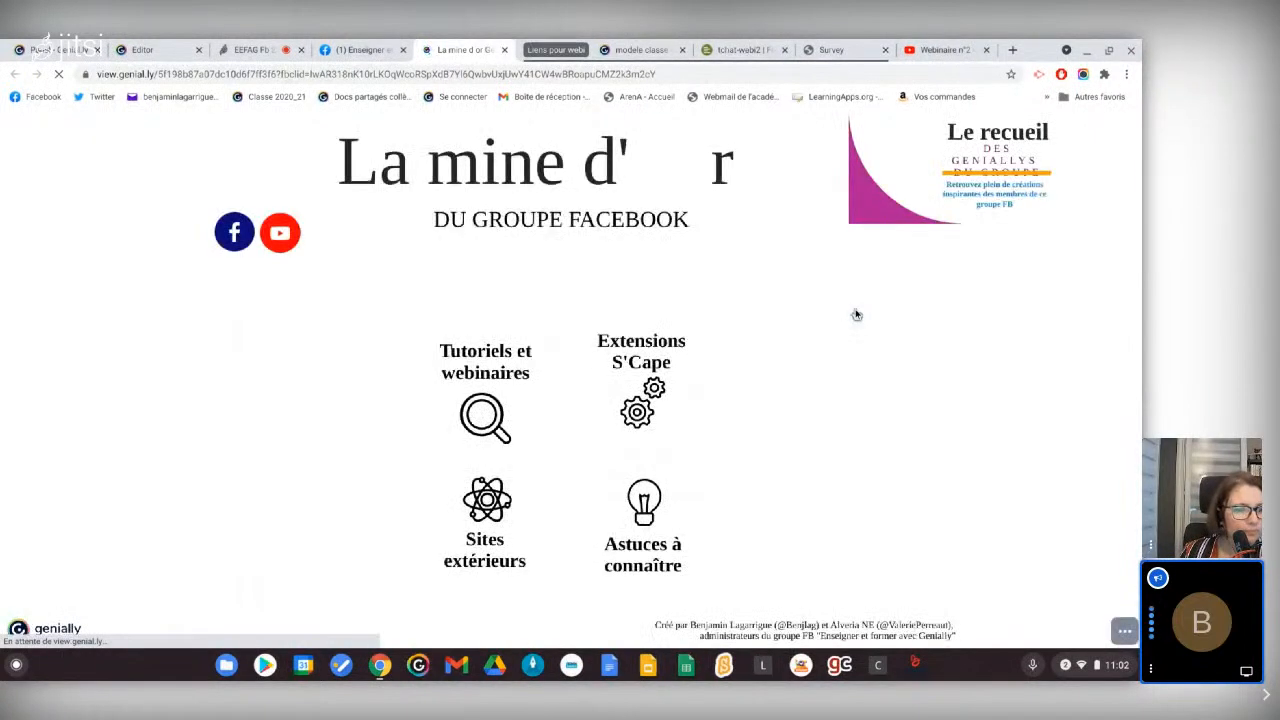
pyautogui.click(977, 168)
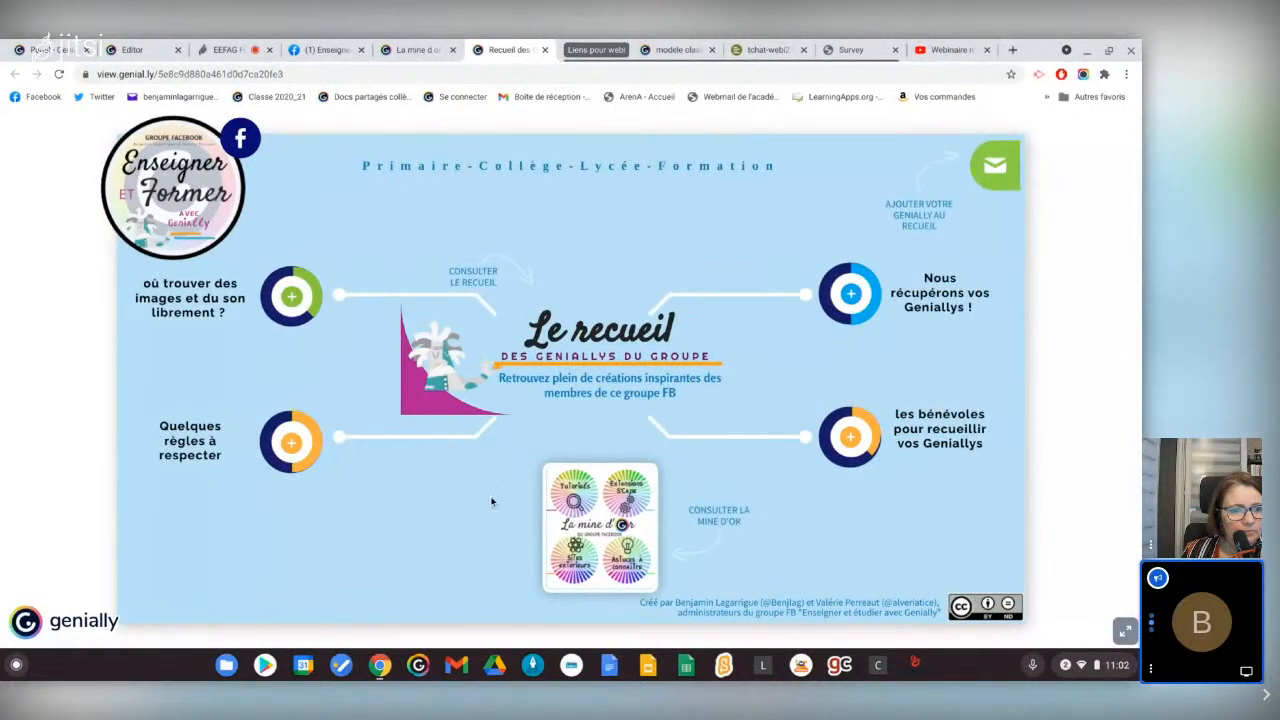
pyautogui.click(612, 348)
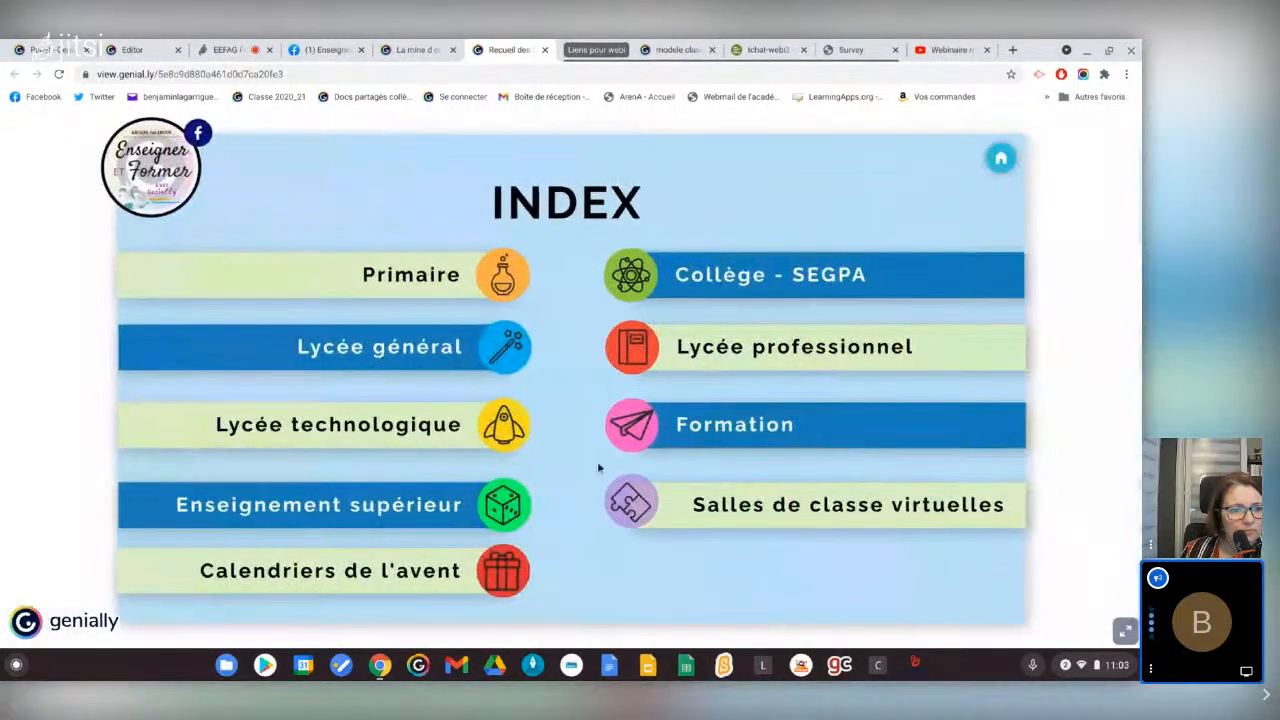
pyautogui.click(644, 507)
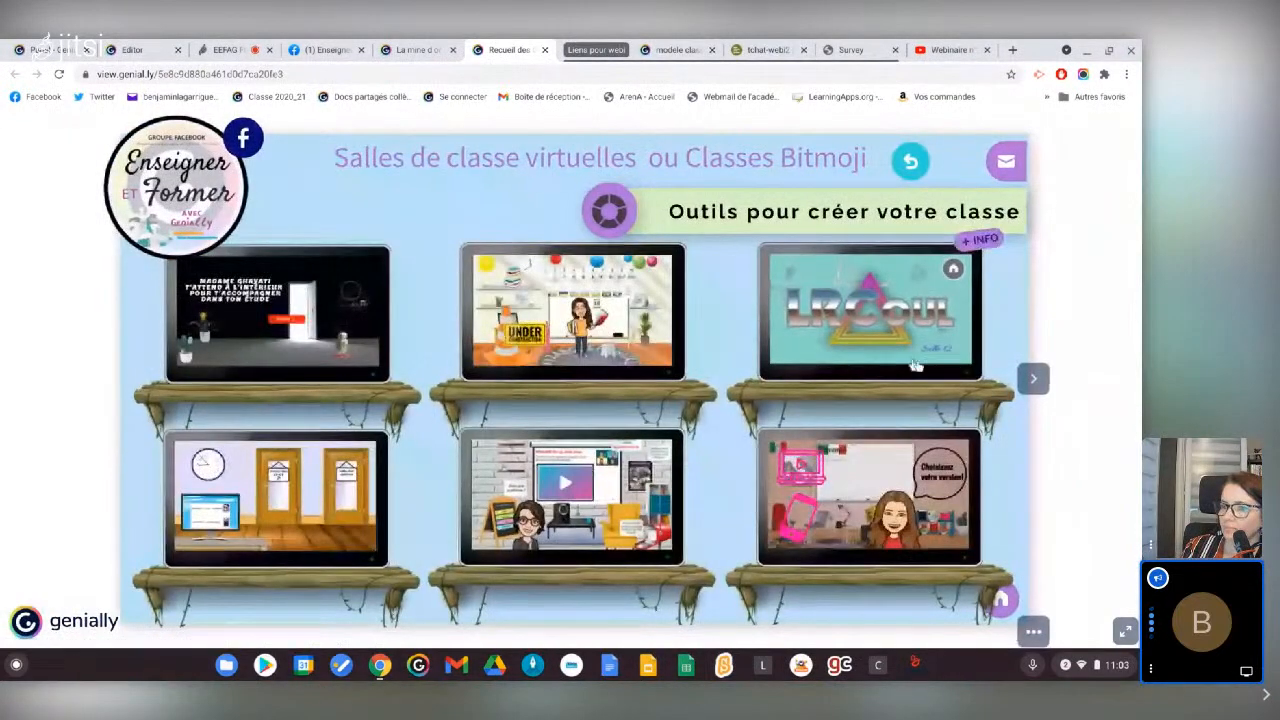
# Page forward through the virtual classroom examples shared in the collection
pyautogui.click(1031, 379)
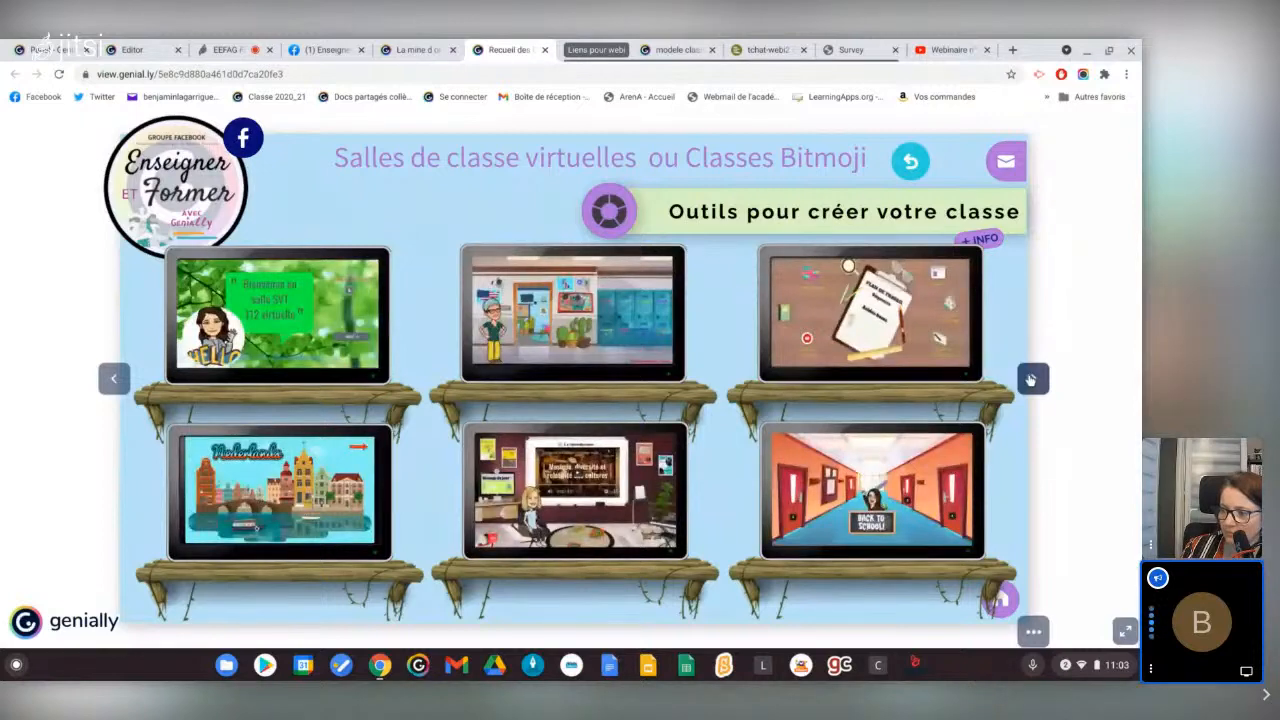
pyautogui.click(1031, 379)
pyautogui.click(1031, 379)
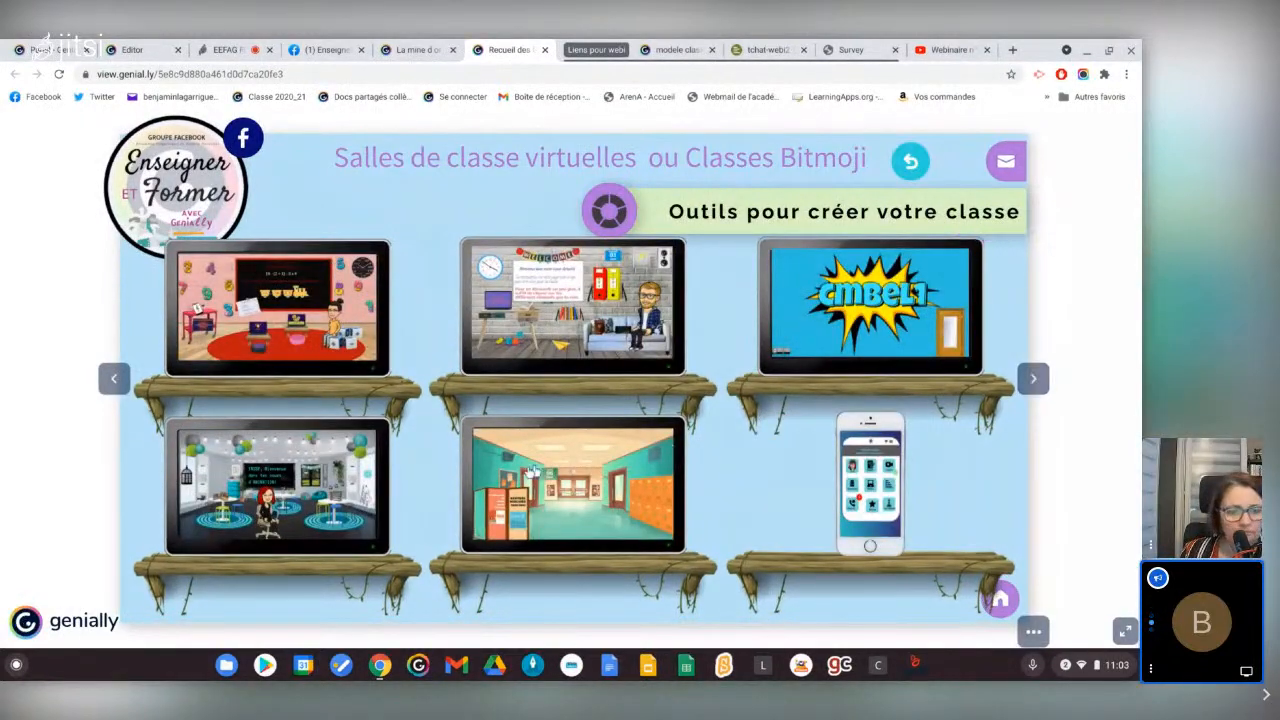
# View the form for submitting a virtual classroom to the collection and close it again
pyautogui.click(987, 165)
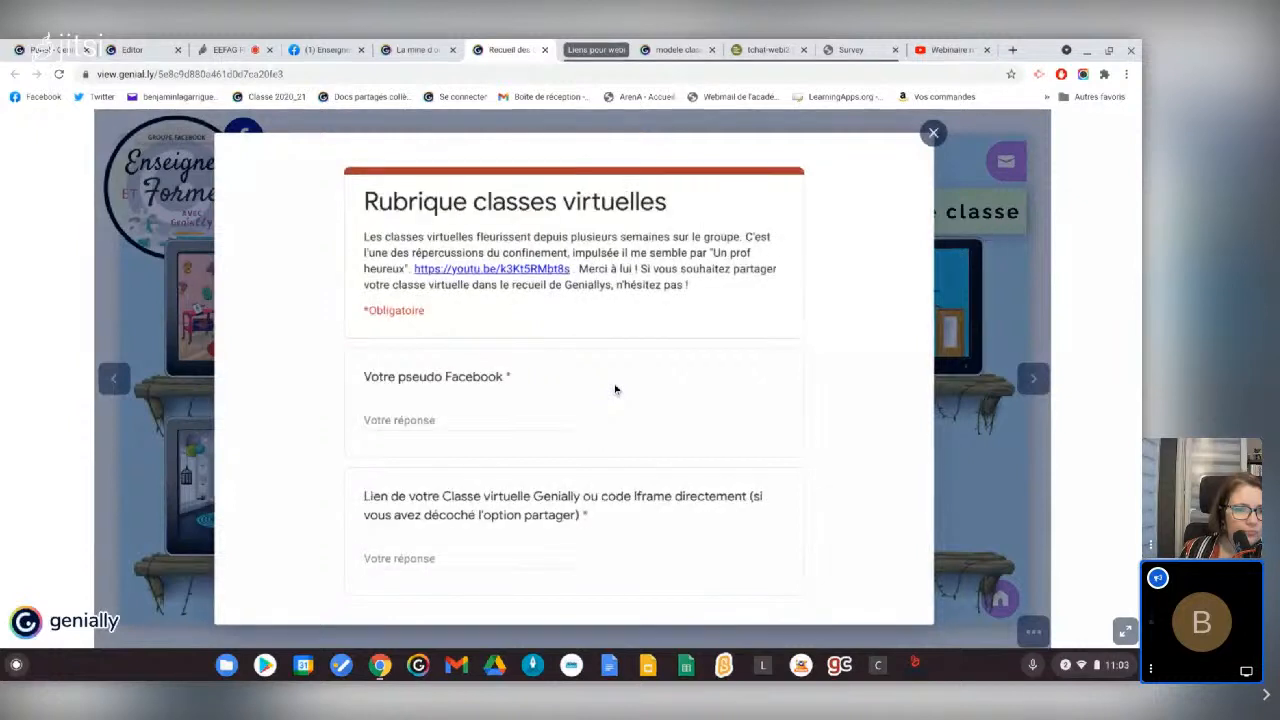
pyautogui.scroll(-1, 615, 390)
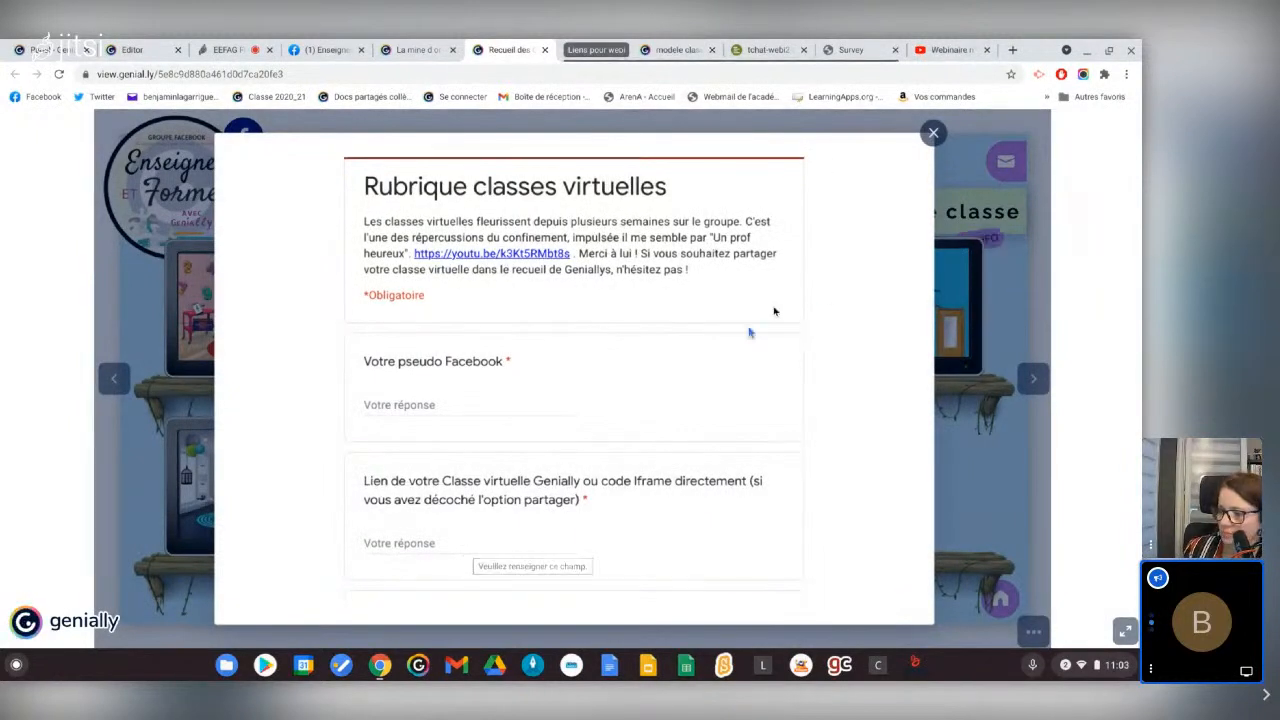
pyautogui.click(929, 131)
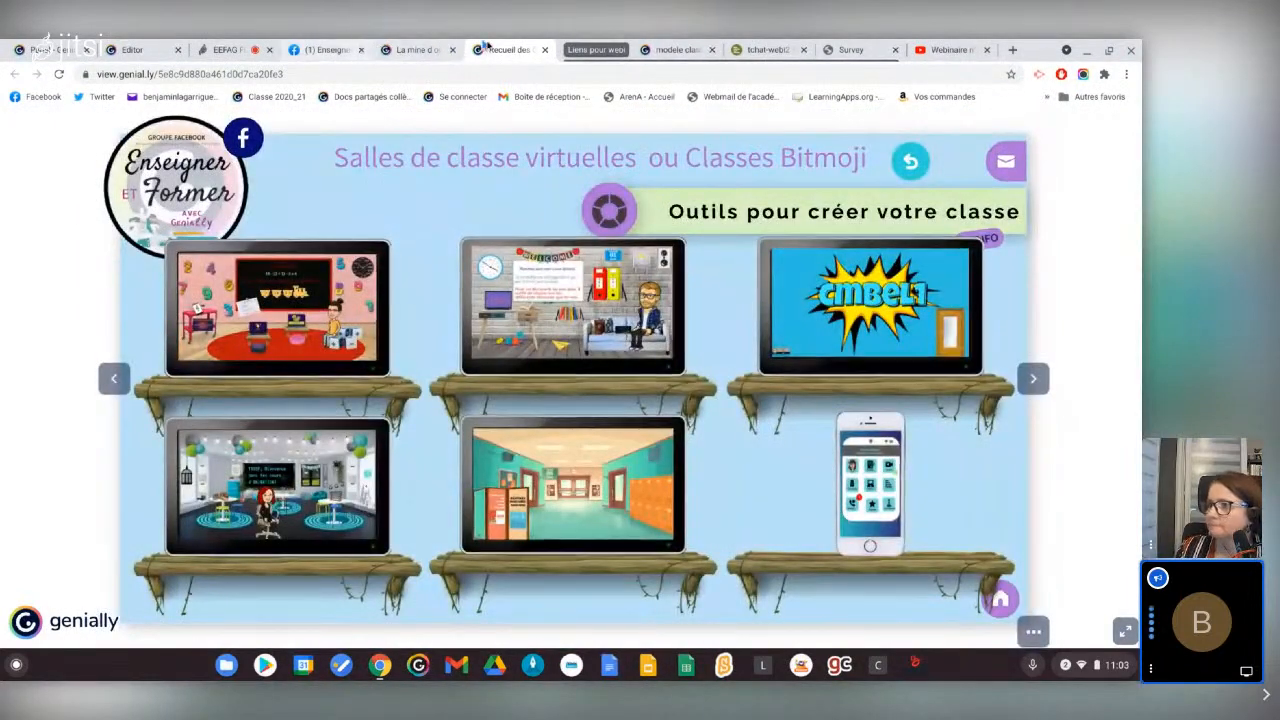
# Close the collection and La mine d'or pages and open the Facebook group's #sallesdeclassevirtuelles topic
pyautogui.click(544, 49)
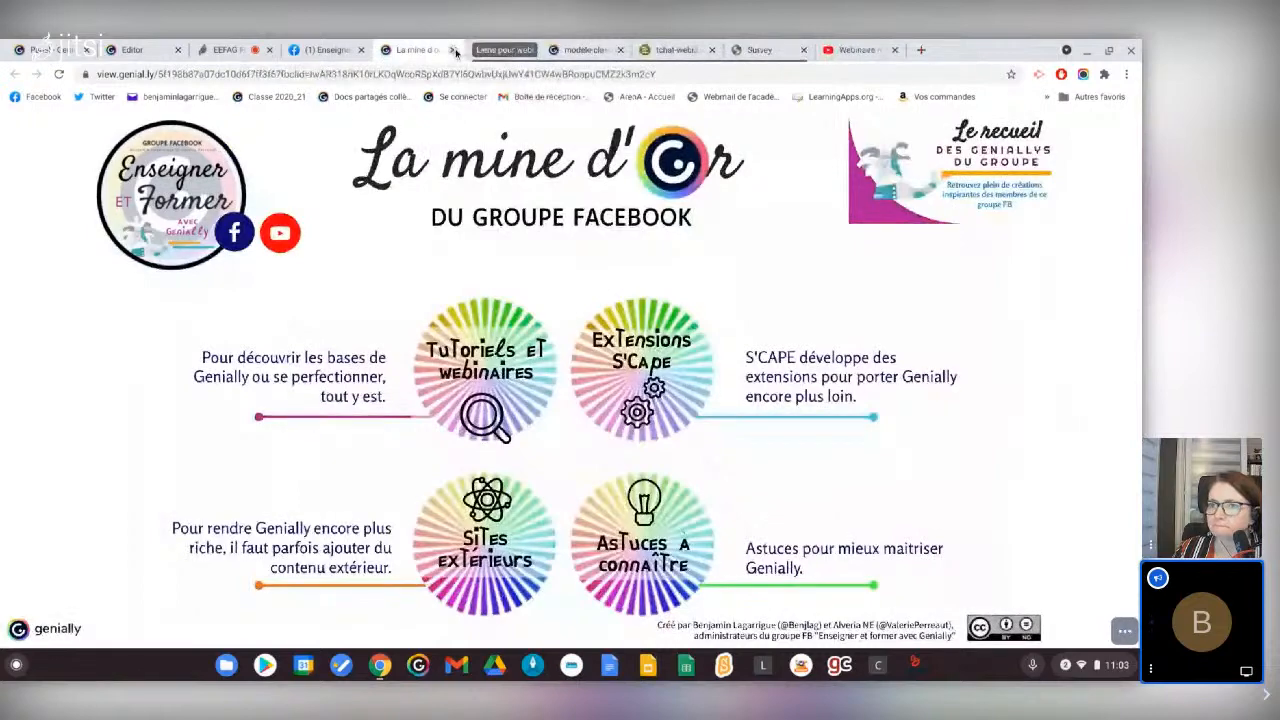
pyautogui.click(453, 49)
pyautogui.click(325, 49)
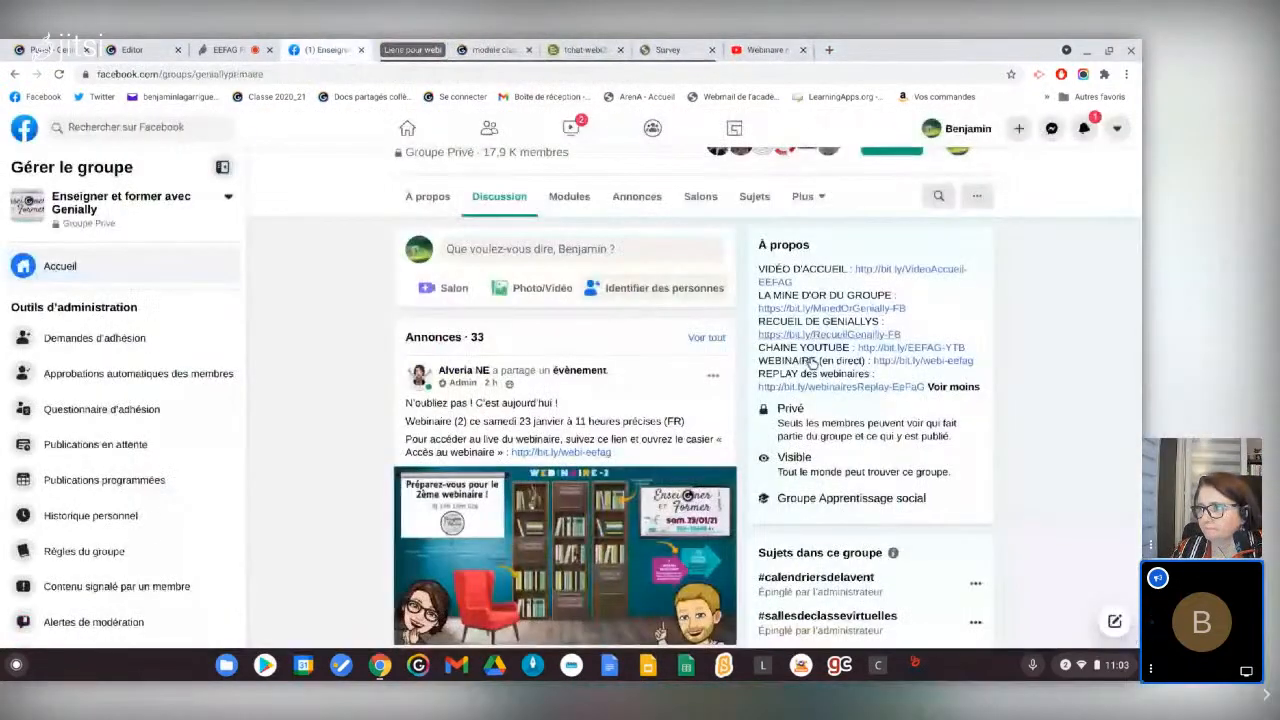
pyautogui.scroll(-2, 838, 408)
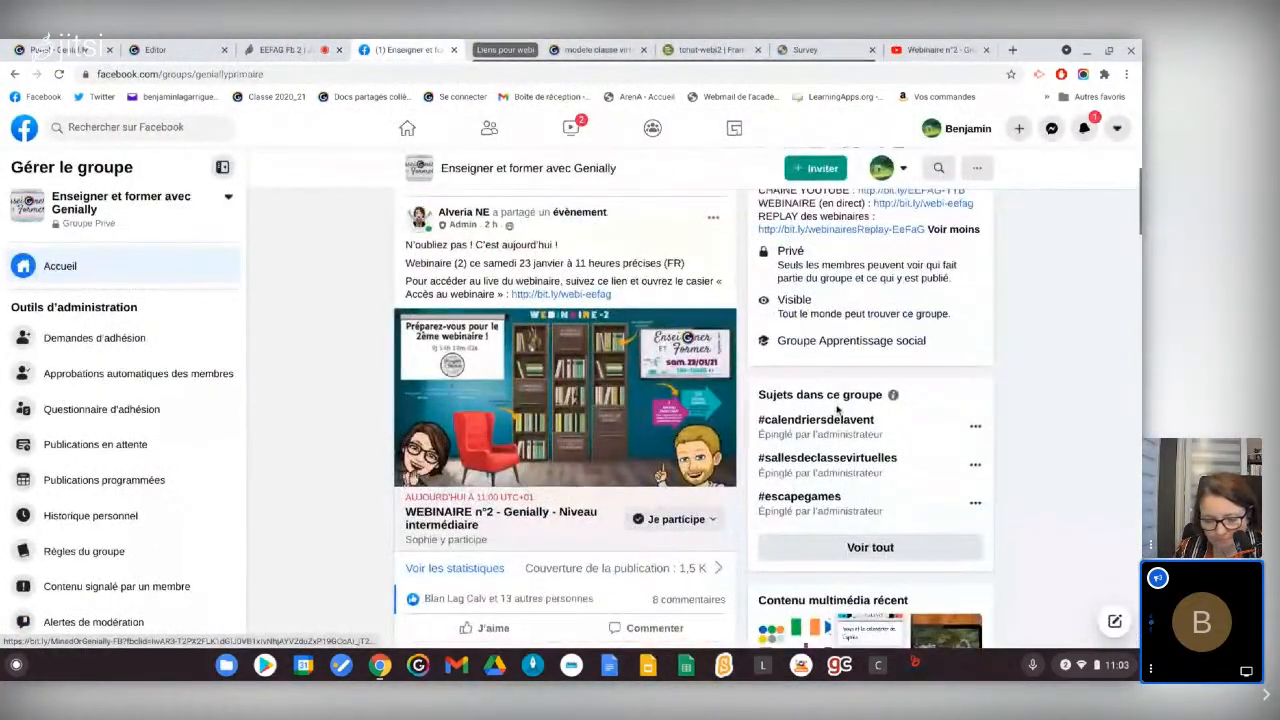
pyautogui.click(806, 463)
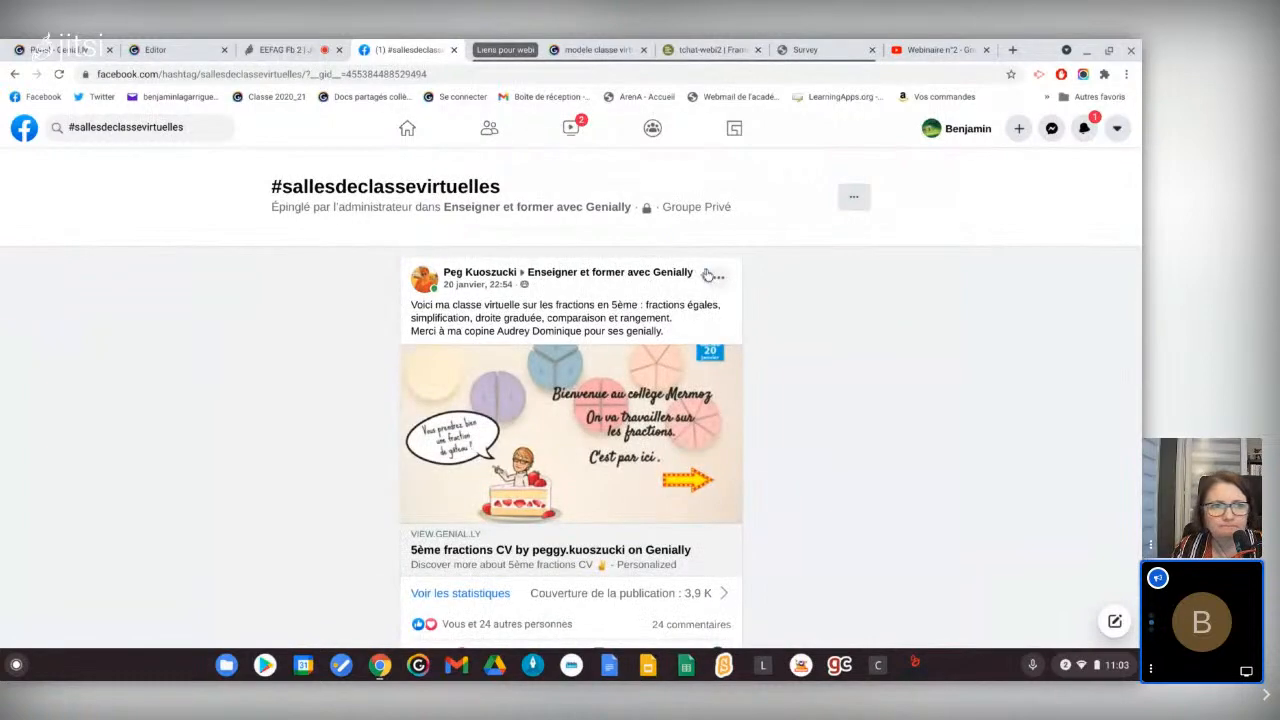
# Look through the group's posts under #sallesdeclassevirtuelles and return to the first one
pyautogui.scroll(-10, 614, 296)
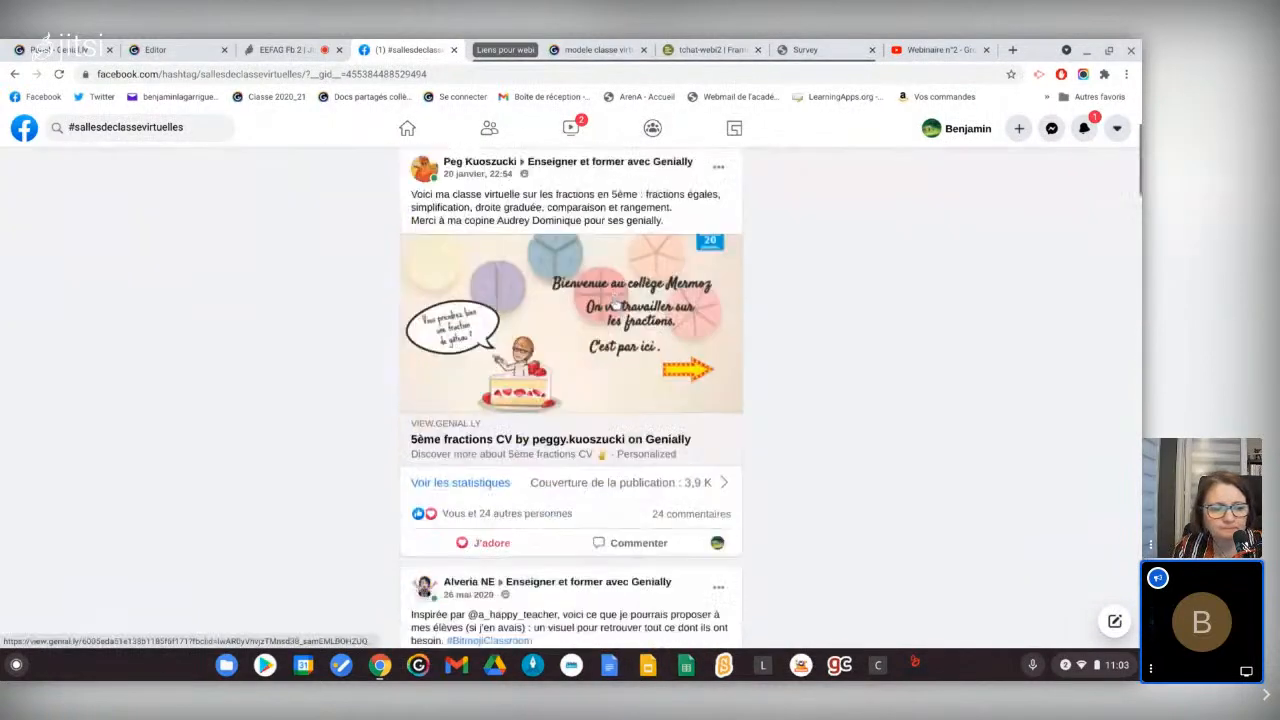
pyautogui.scroll(-10, 614, 300)
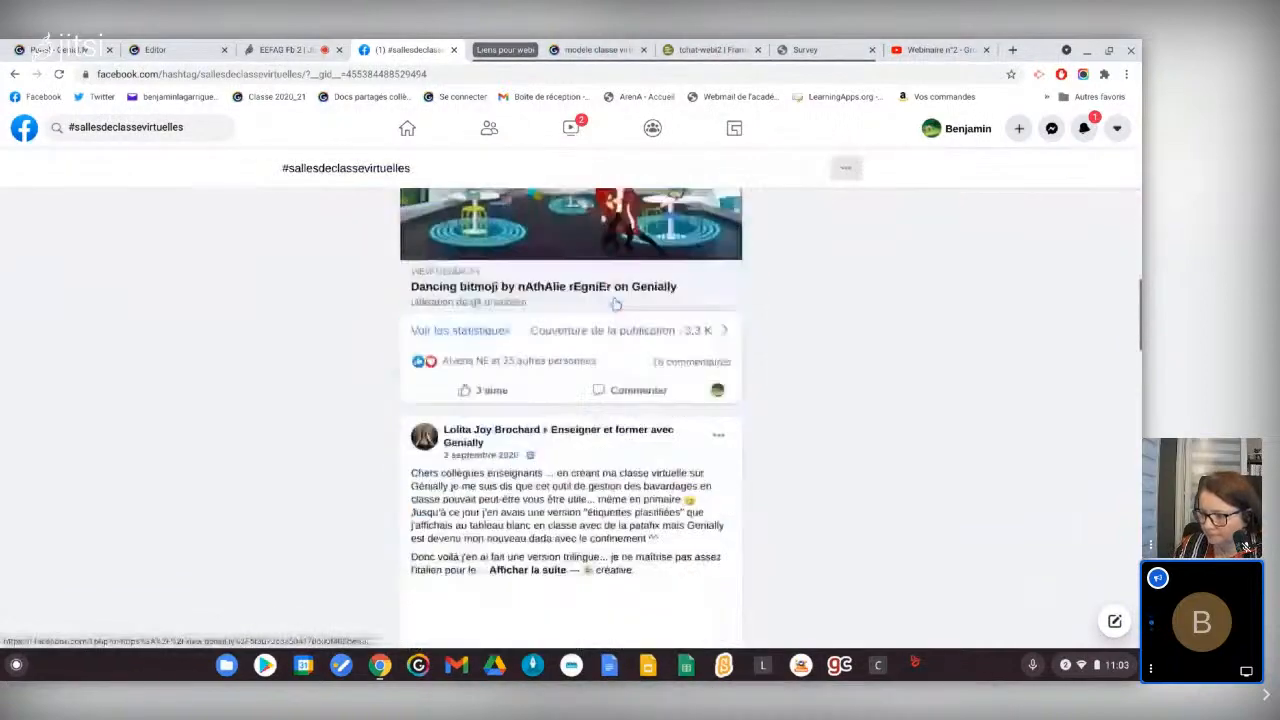
pyautogui.scroll(-8, 614, 297)
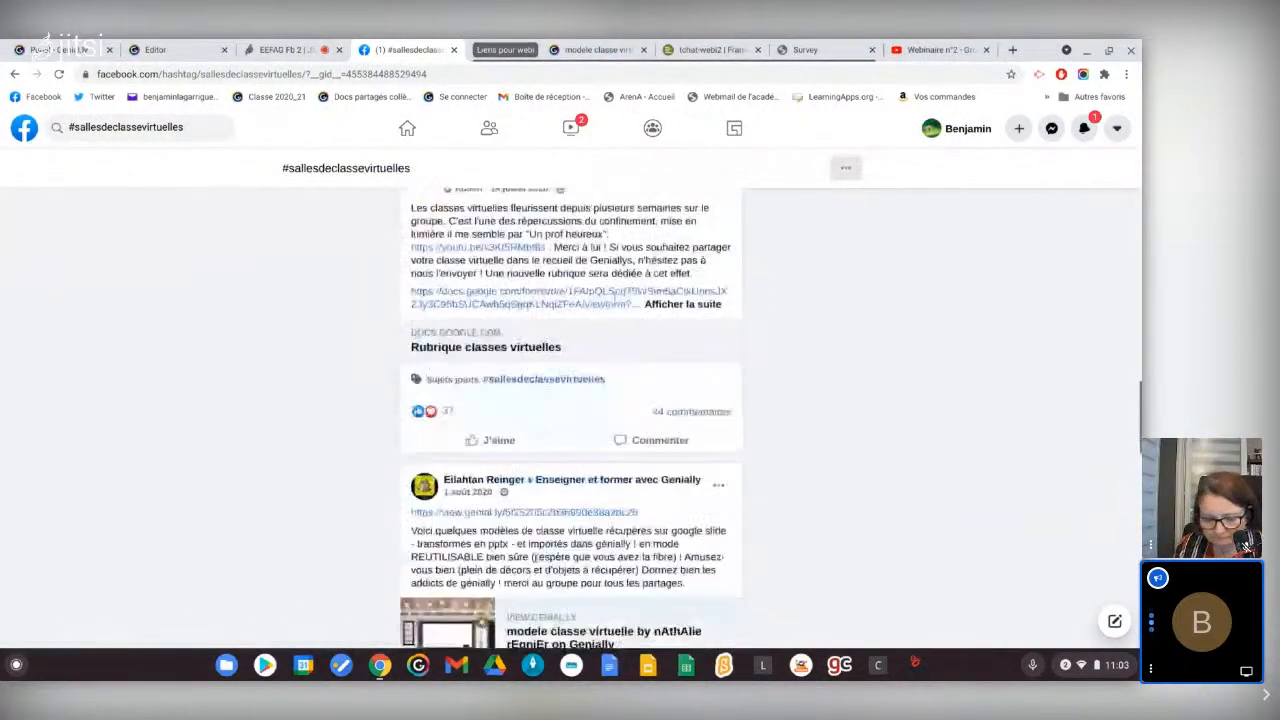
pyautogui.scroll(-1, 615, 303)
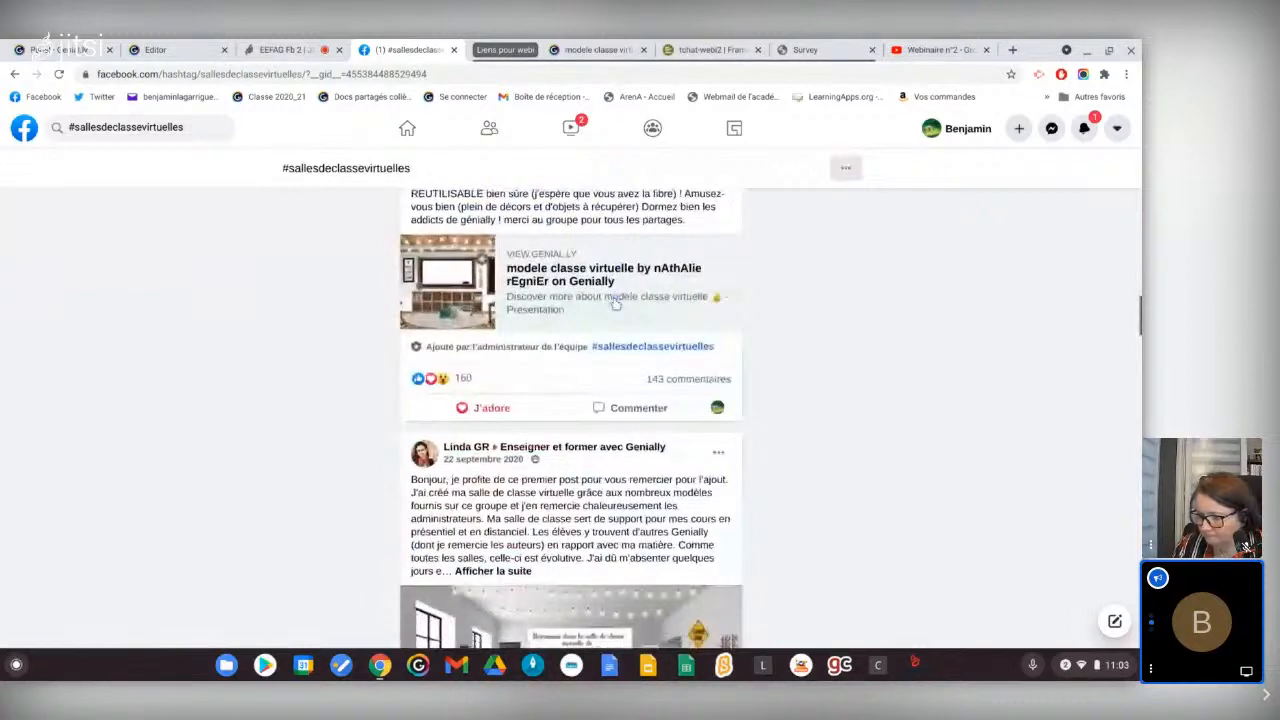
pyautogui.scroll(-10, 615, 303)
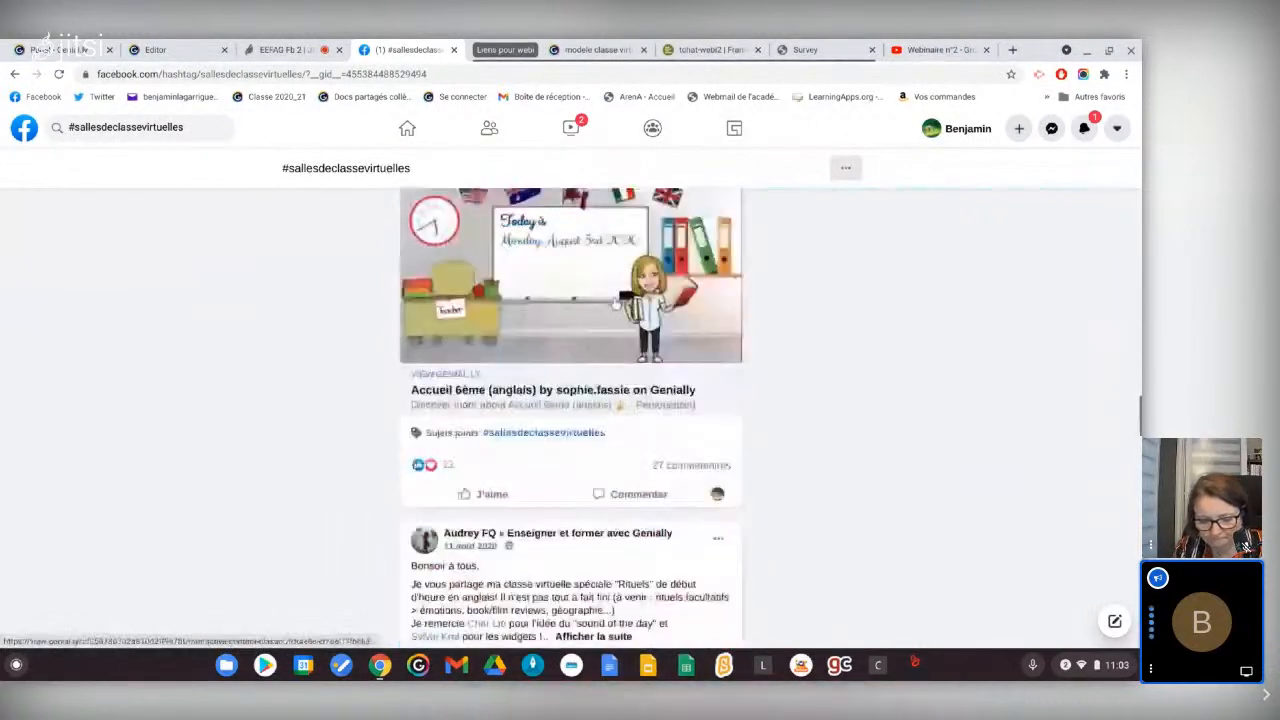
pyautogui.scroll(-15, 615, 303)
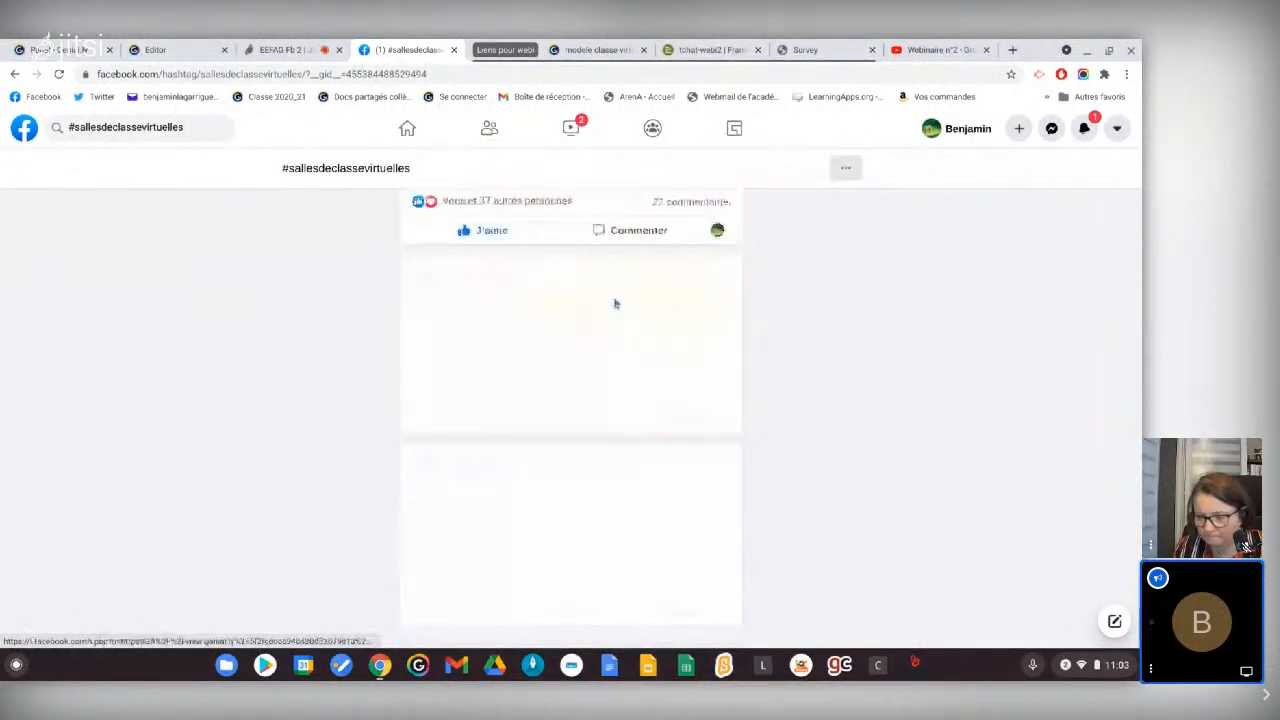
pyautogui.scroll(15, 615, 303)
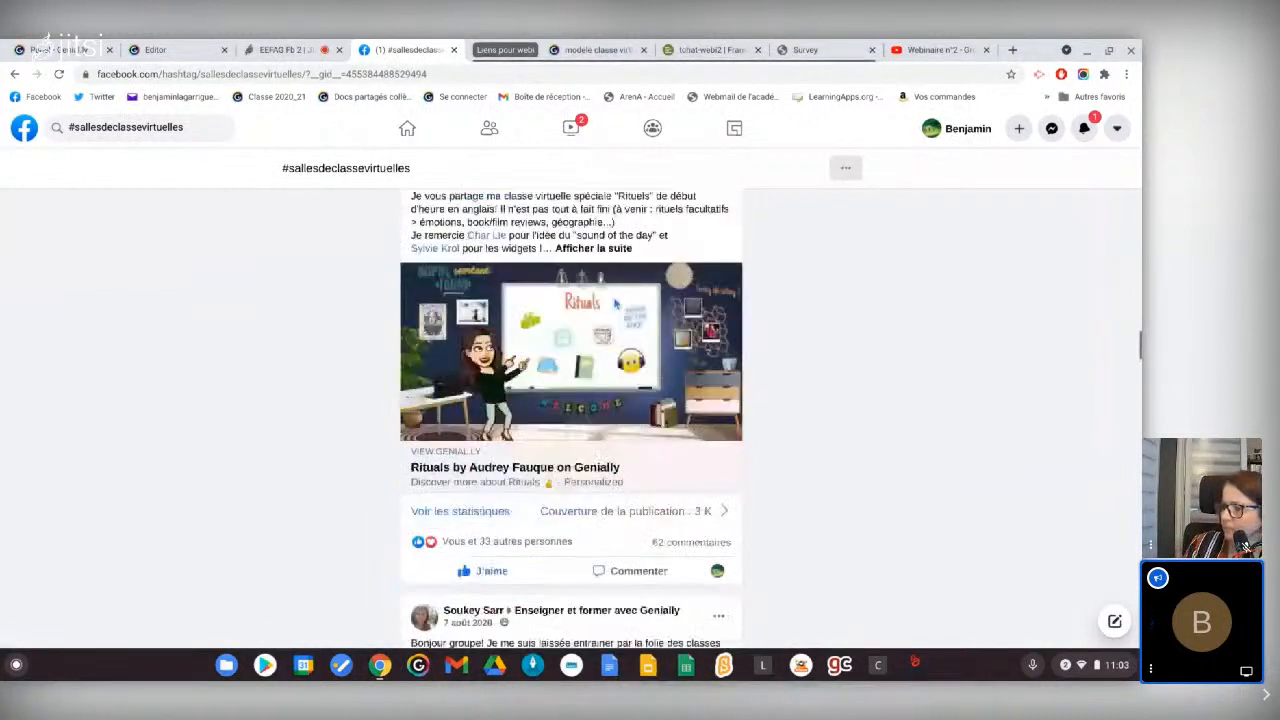
pyautogui.scroll(3, 615, 303)
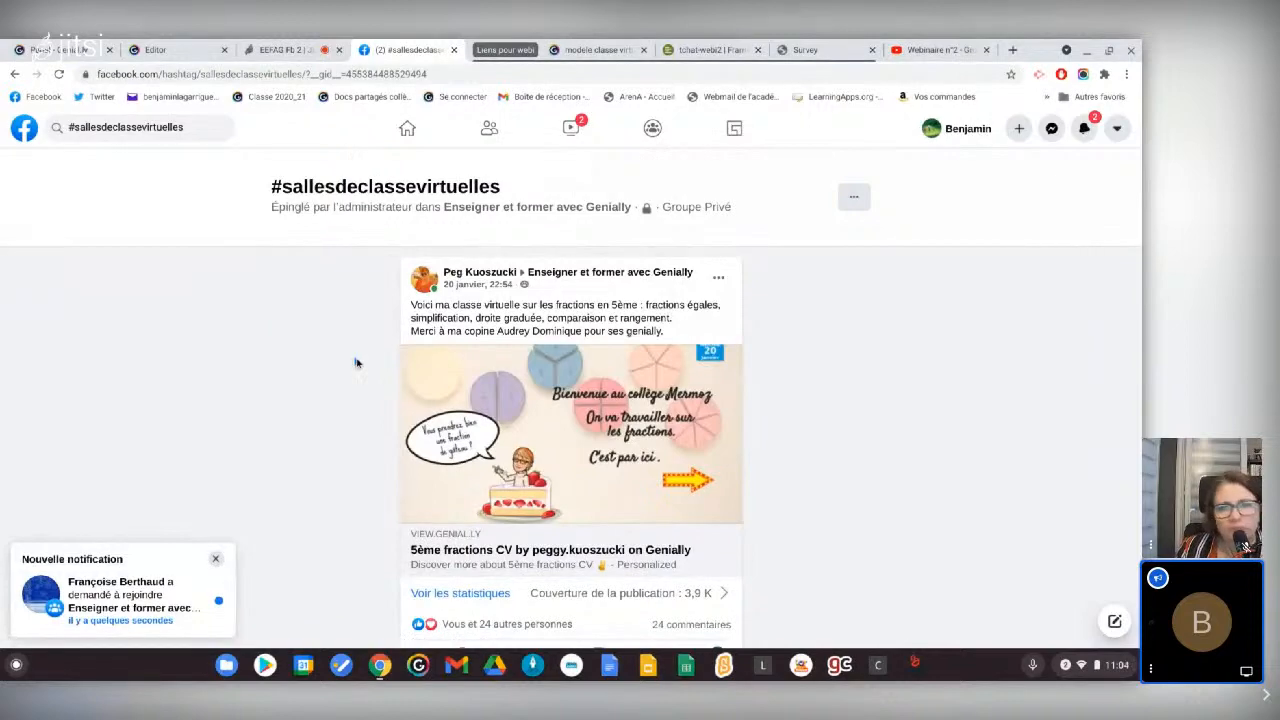
# Check the Jitsi meeting and switch to the Genially editor with the blank presentation
pyautogui.click(270, 50)
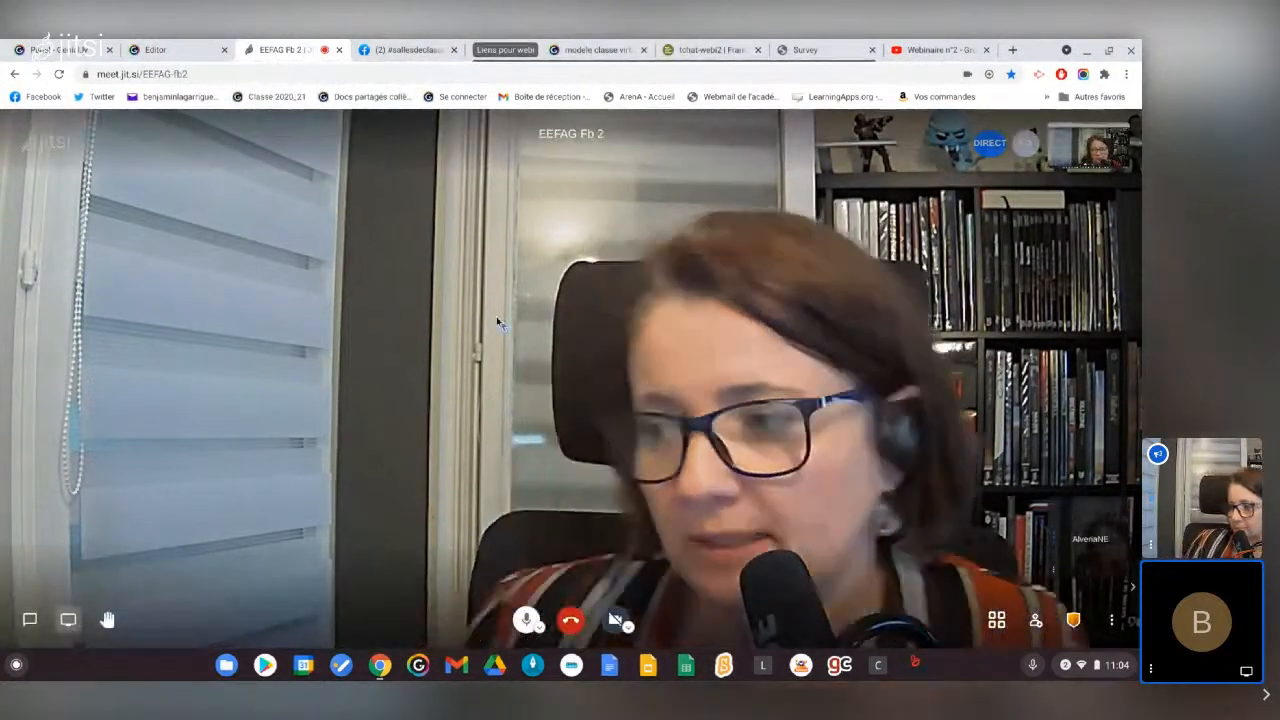
pyautogui.click(190, 51)
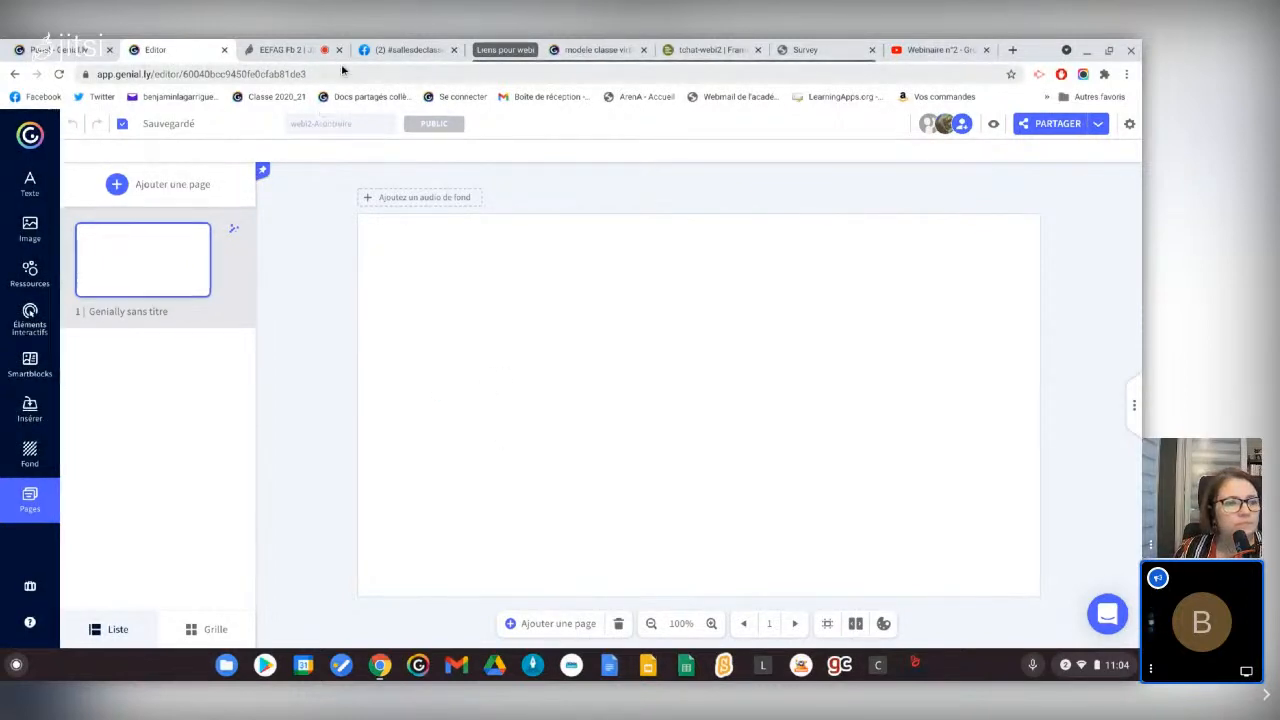
# Search Google for "freepik" in a new browser tab and open the French Freepik website
pyautogui.click(1013, 49)
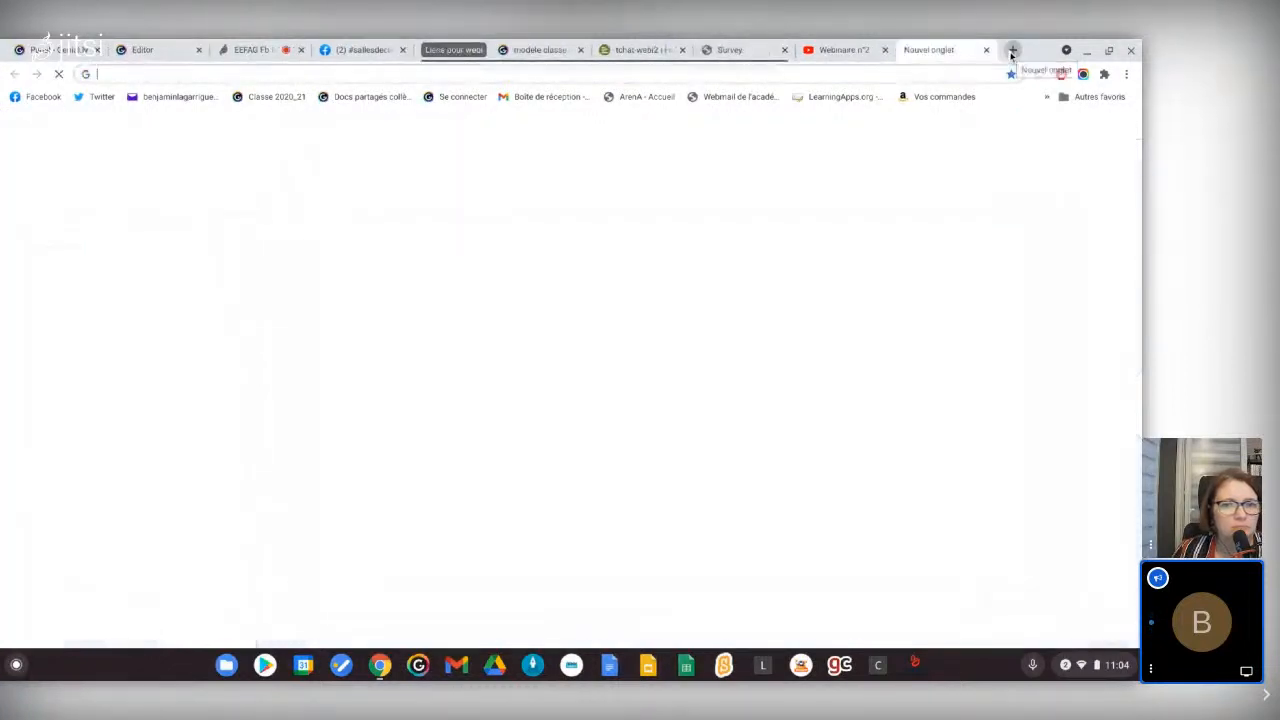
pyautogui.write('freep')
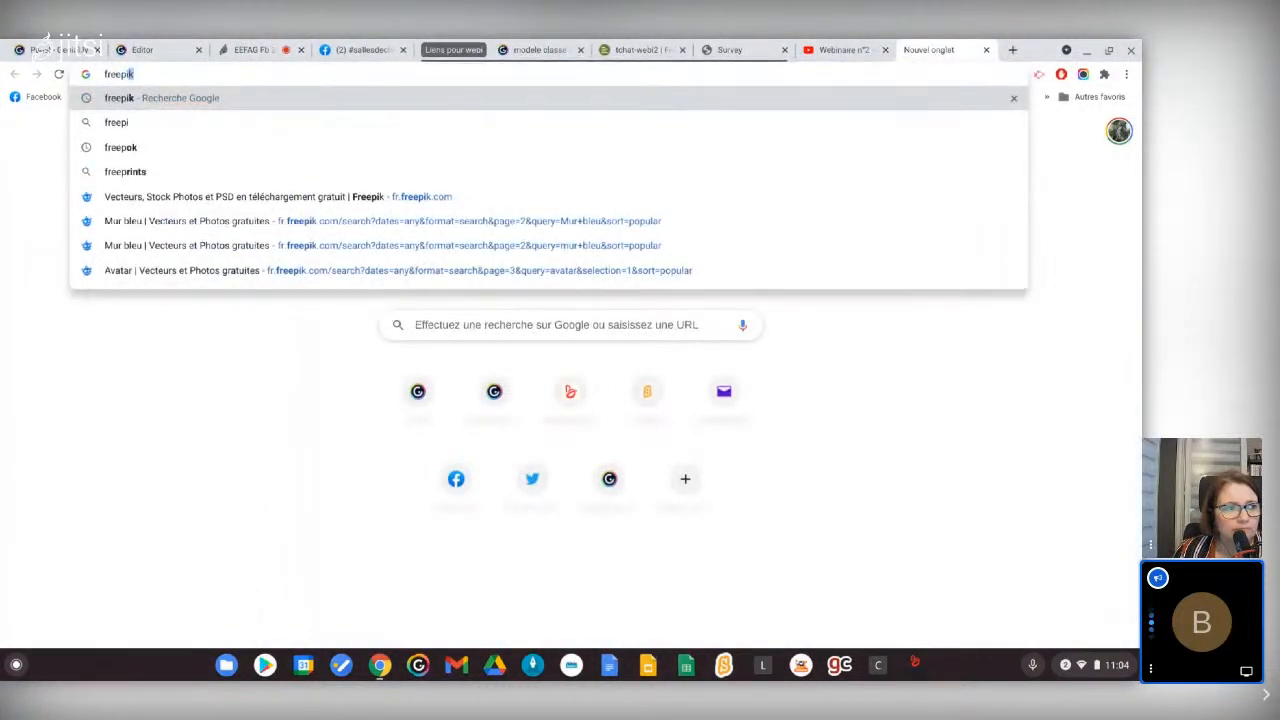
pyautogui.write('ik')
pyautogui.press('Return')
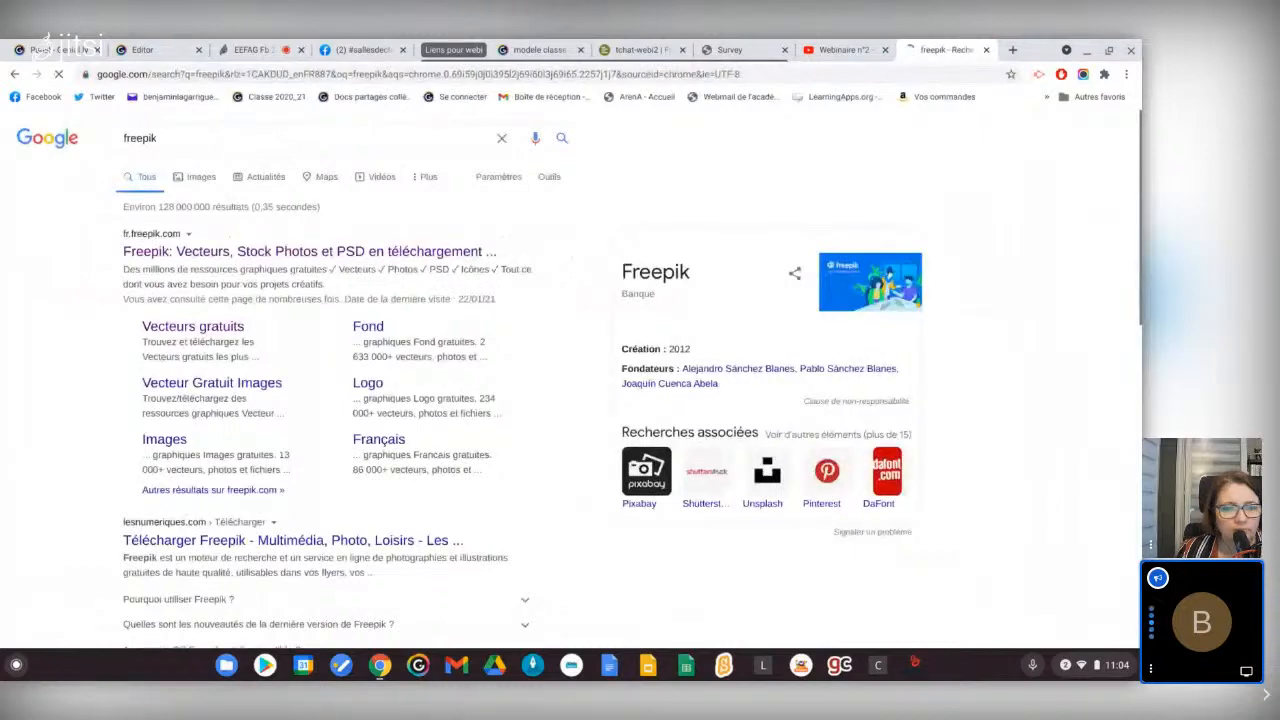
pyautogui.click(432, 252)
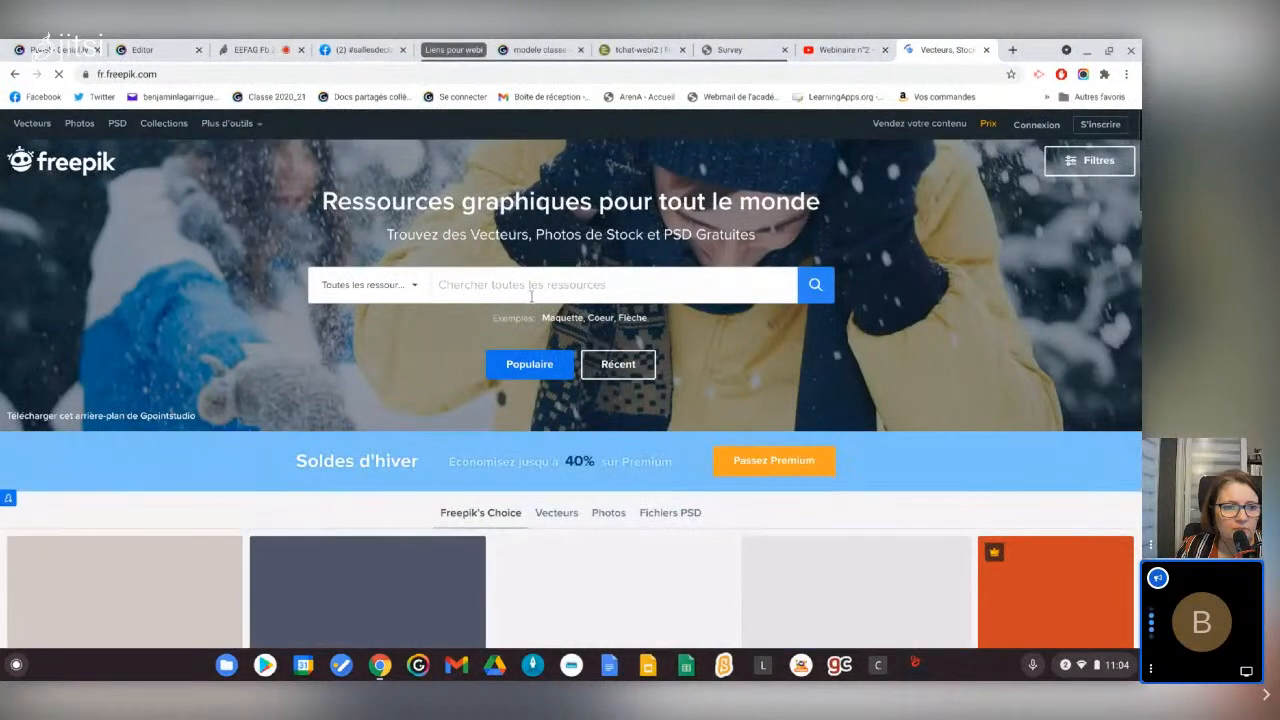
# Search all Freepik resources for "mur bleu" and look through the first page of images
pyautogui.click(532, 294)
pyautogui.write('mur bleu')
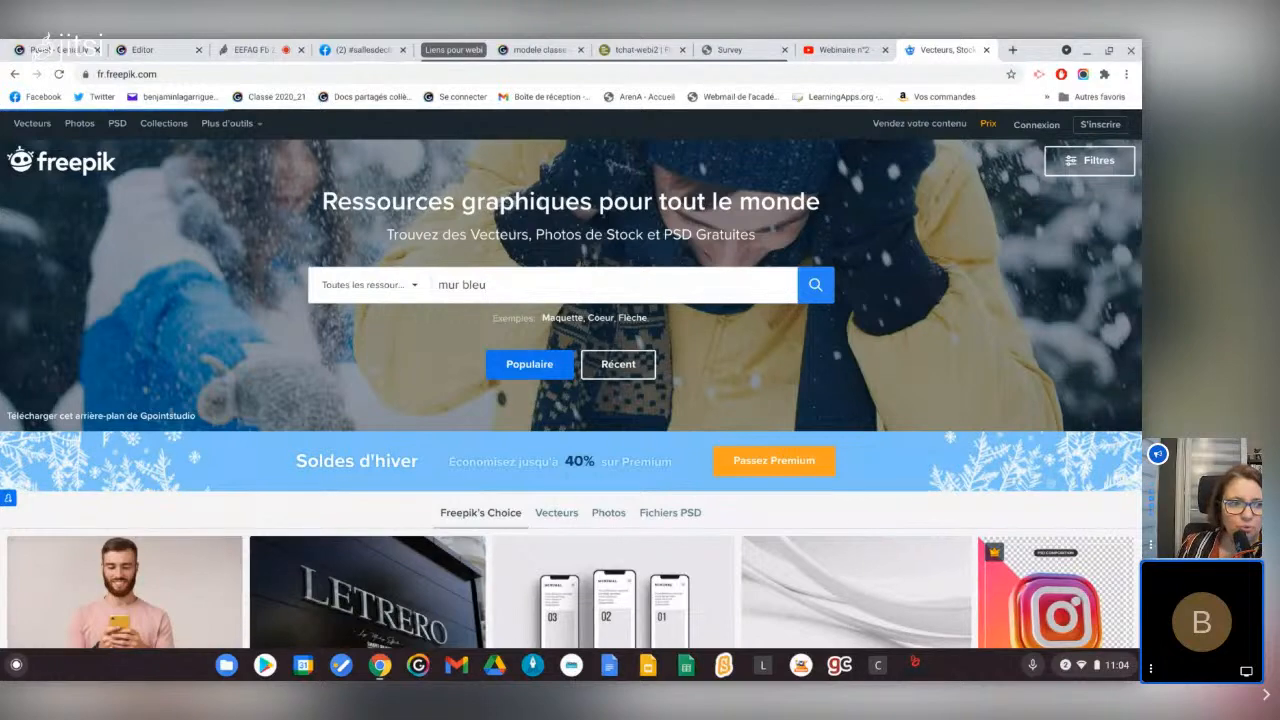
pyautogui.press('Return')
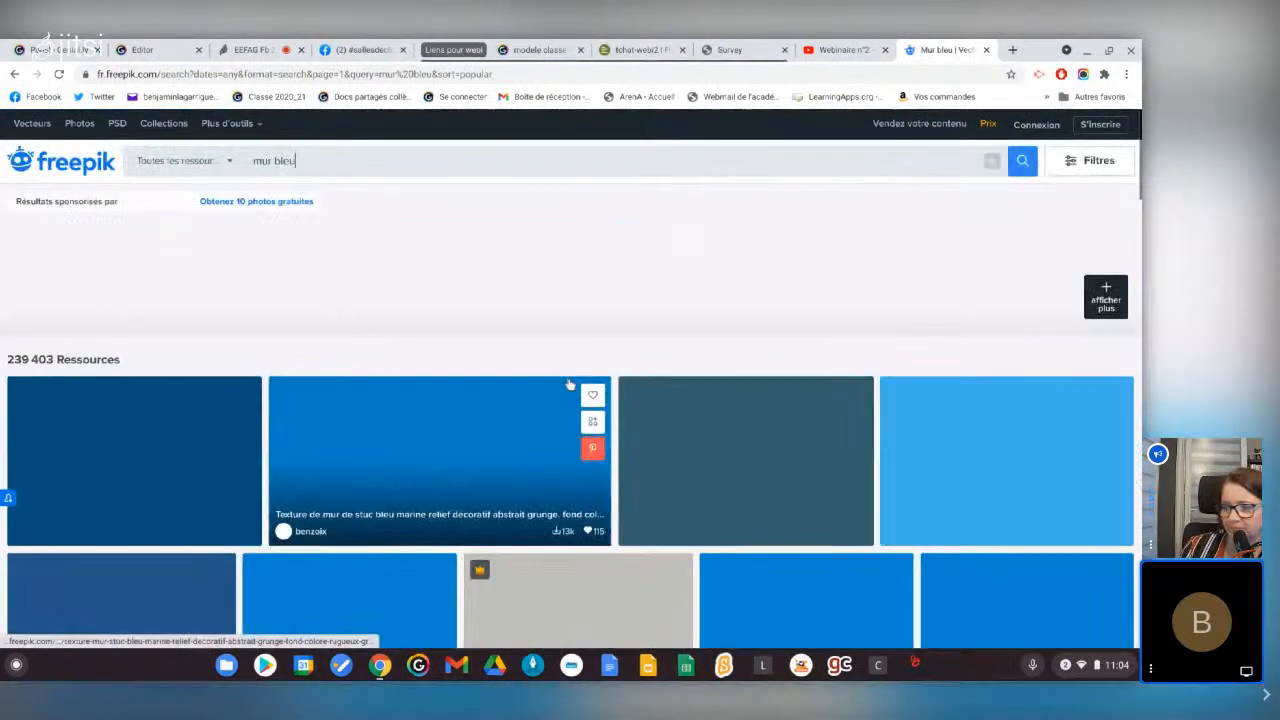
pyautogui.scroll(-2, 568, 385)
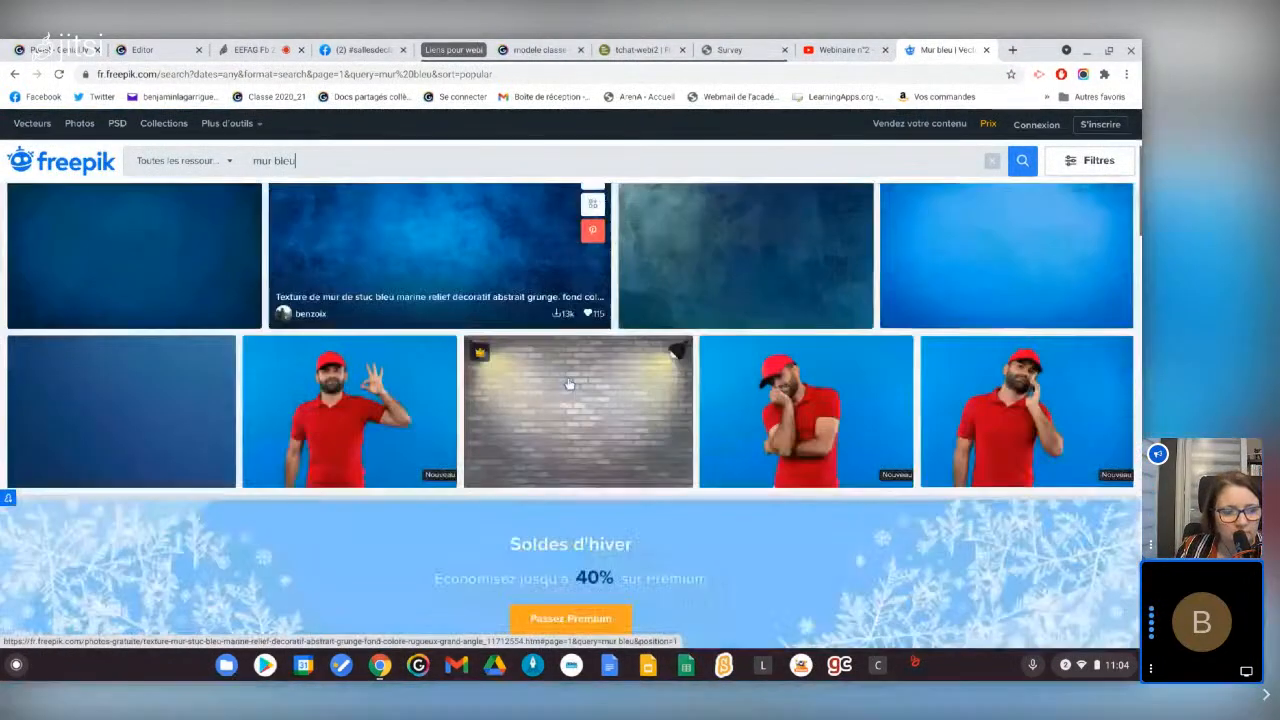
pyautogui.scroll(-10, 568, 385)
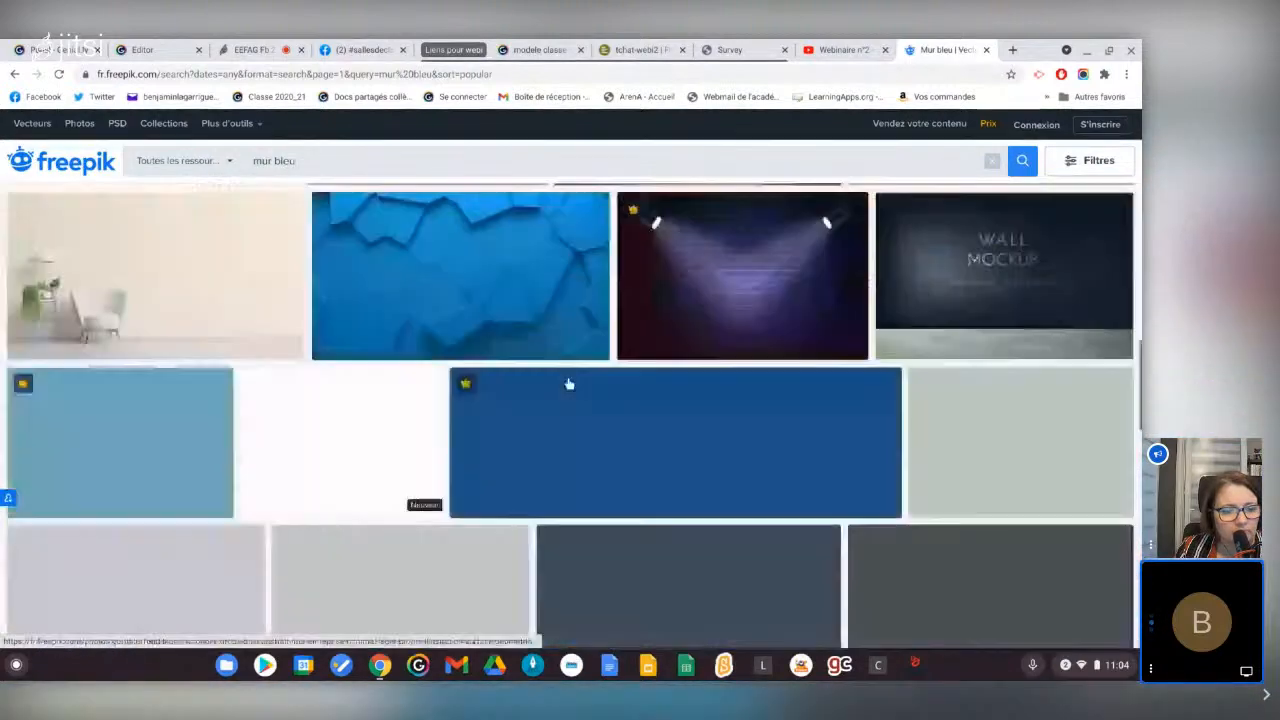
pyautogui.scroll(-10, 568, 385)
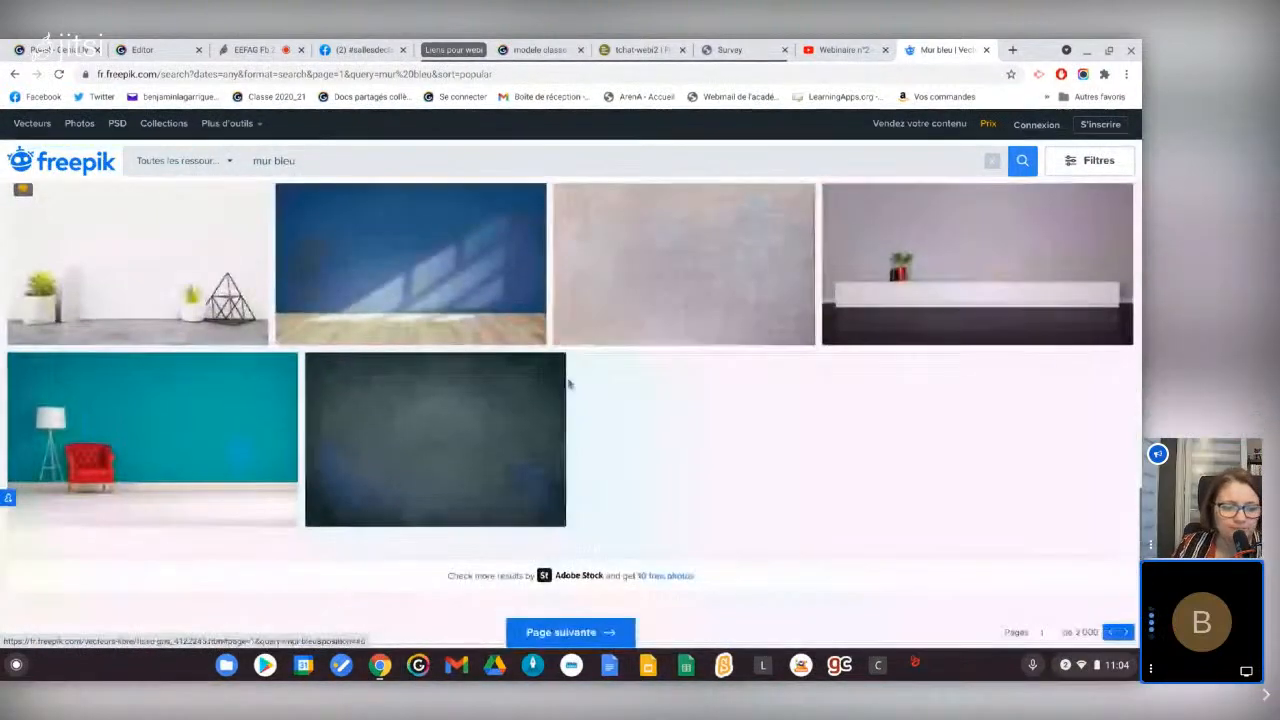
pyautogui.scroll(-3, 568, 385)
# Go to the second page of the "mur bleu" results on Freepik and look through its wall images
pyautogui.click(610, 389)
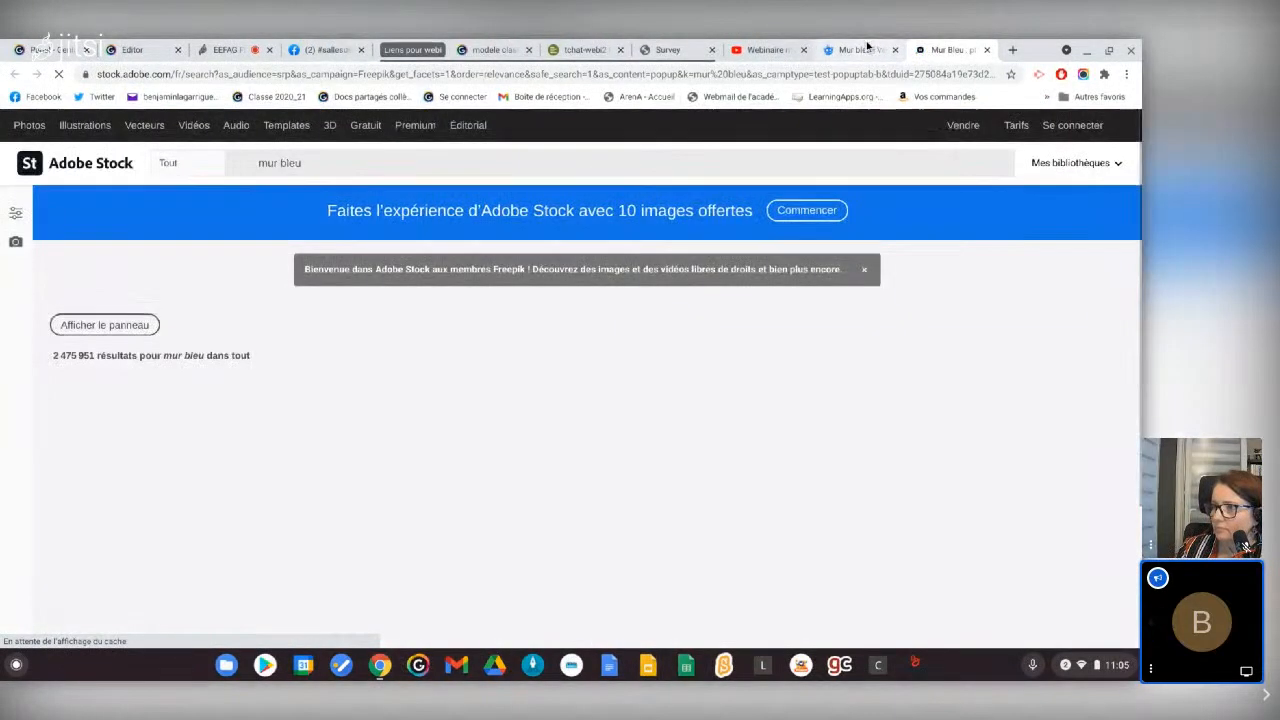
pyautogui.click(862, 49)
pyautogui.scroll(-5, 512, 490)
pyautogui.scroll(-6, 512, 490)
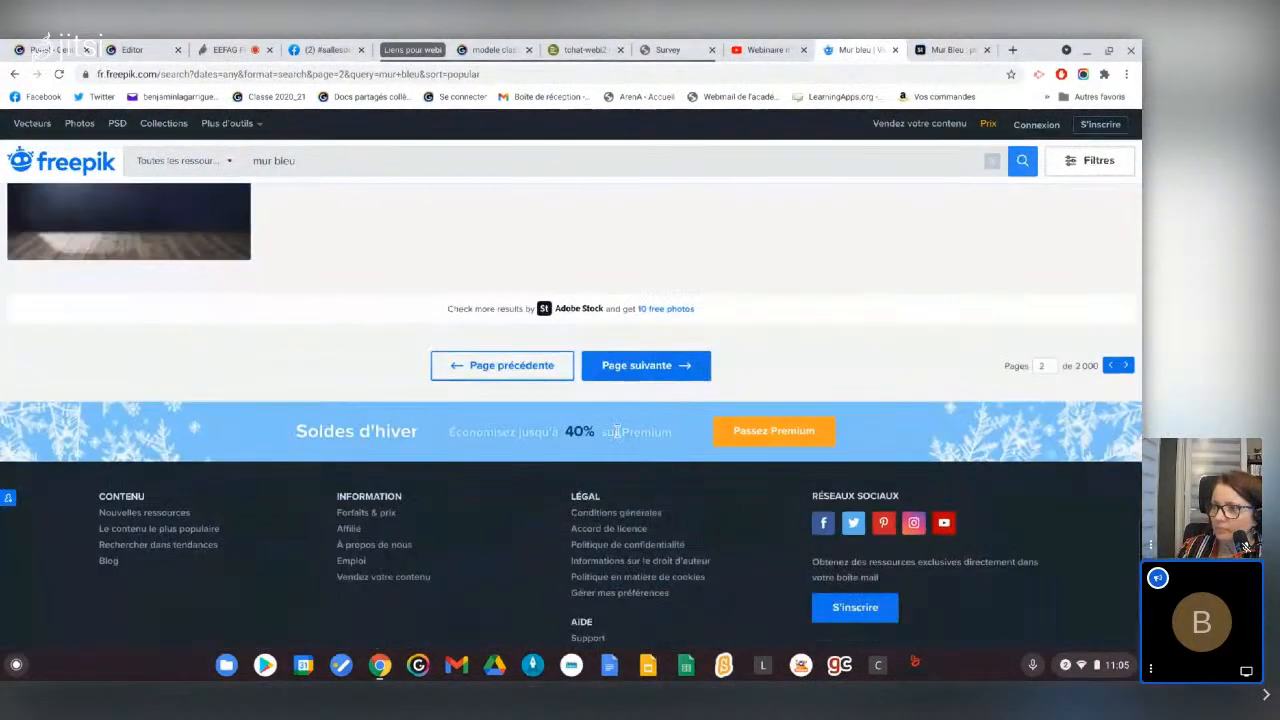
pyautogui.scroll(5, 618, 430)
pyautogui.scroll(10, 618, 430)
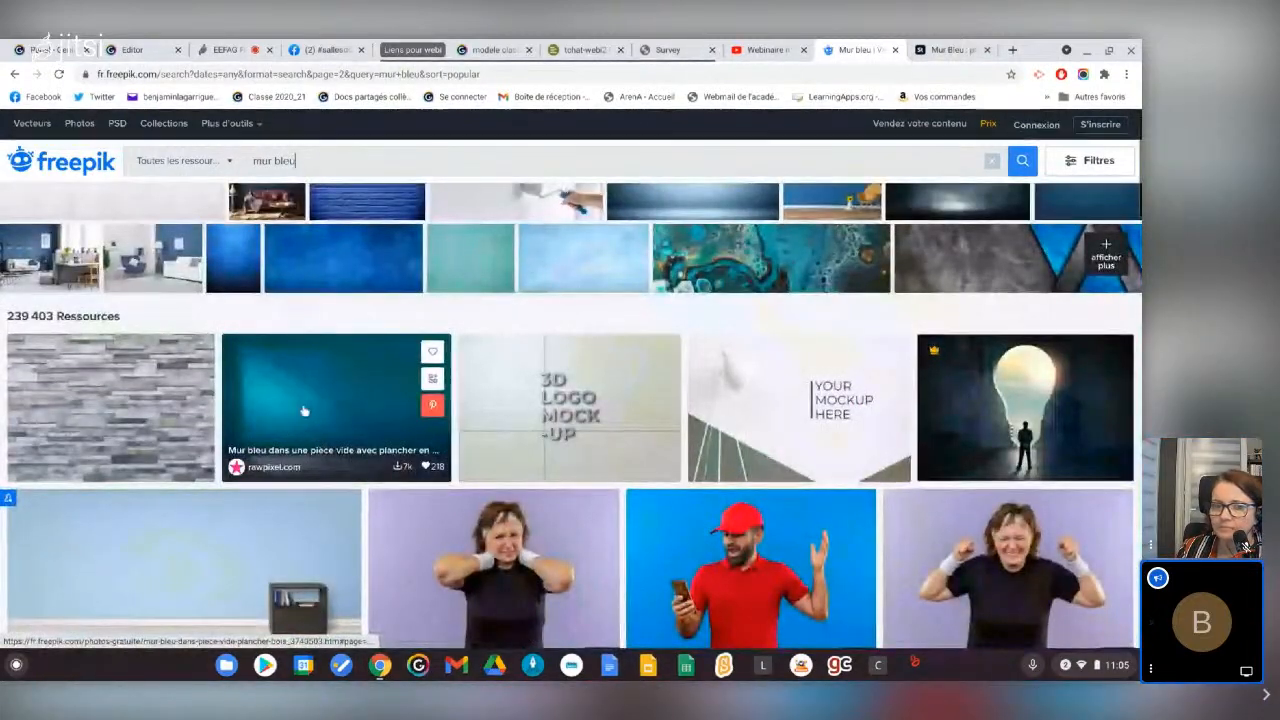
# Open the free photo of a blue wall in an empty room with wooden flooring and copy its image address
pyautogui.click(304, 410)
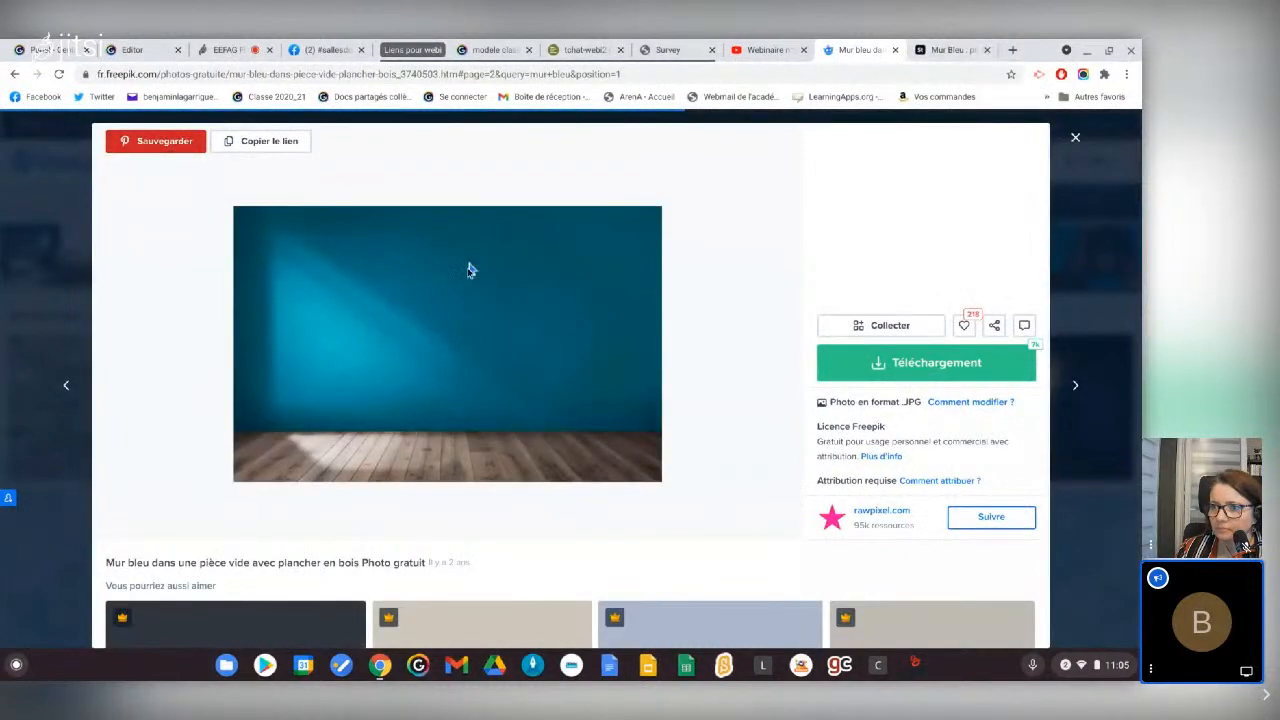
pyautogui.rightClick(452, 296)
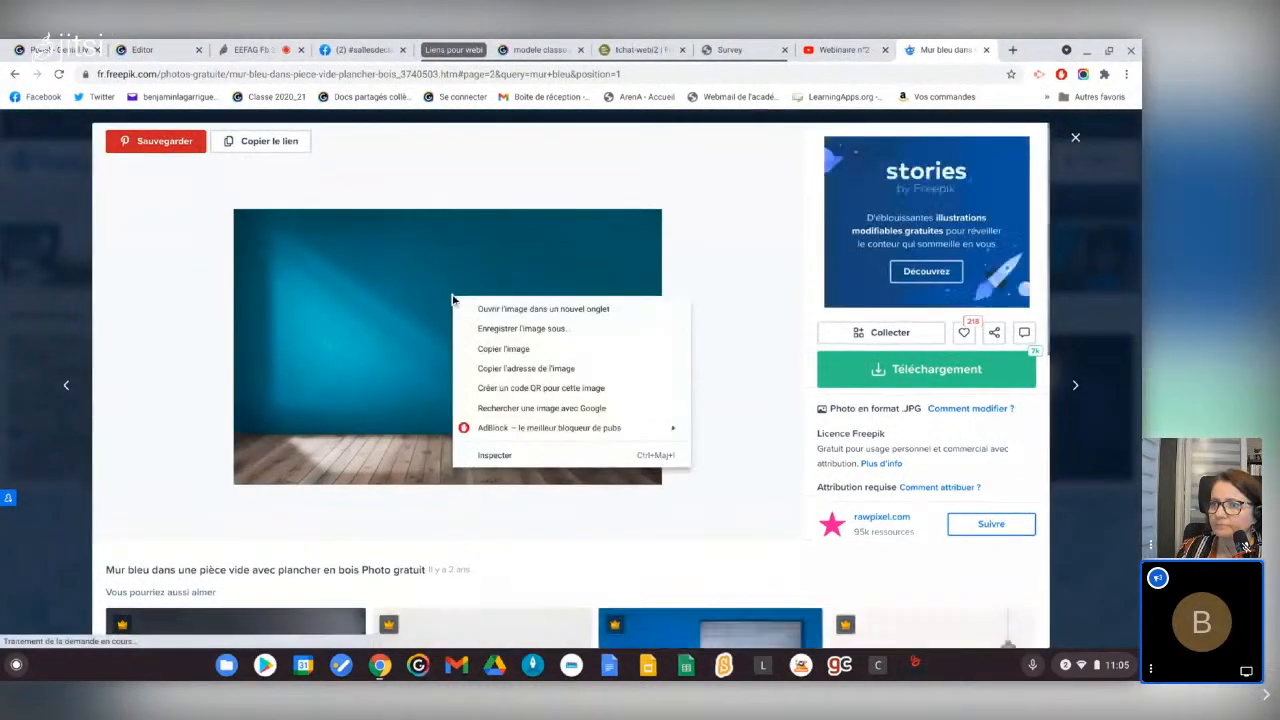
pyautogui.click(488, 368)
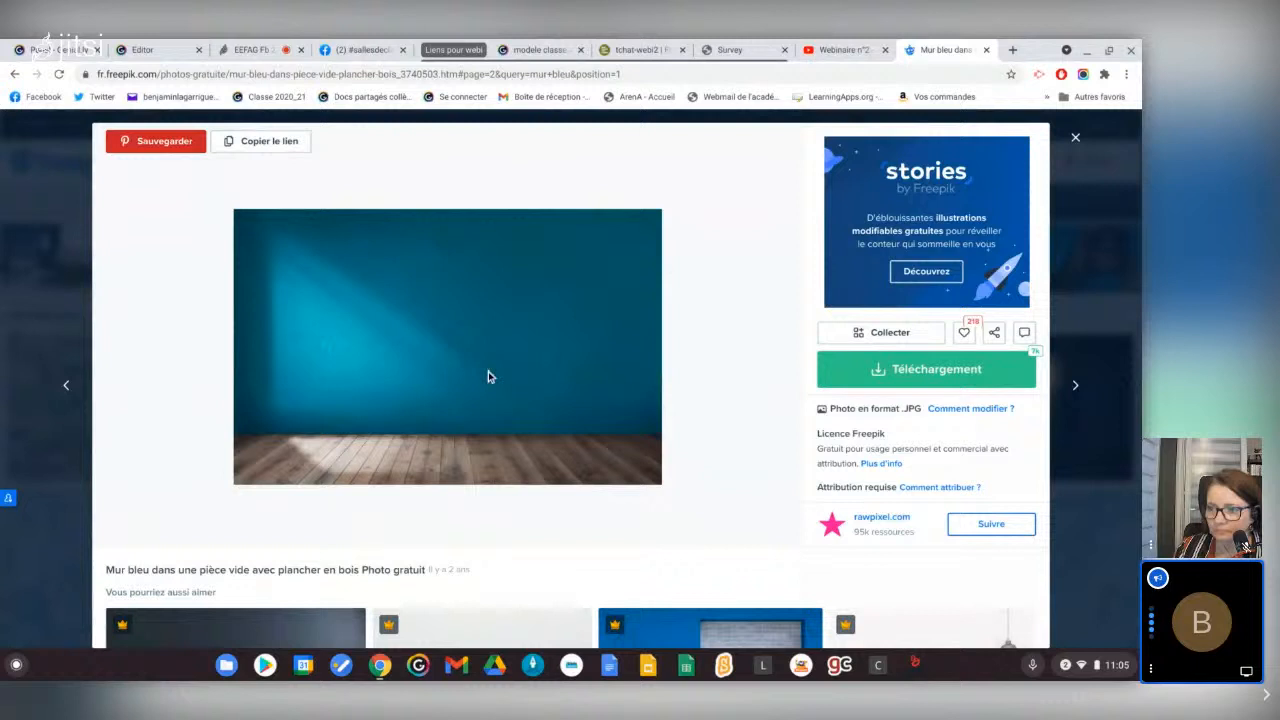
# Switch to the Genially editor and insert the wall photo on the blank page from its copied image address
pyautogui.click(146, 50)
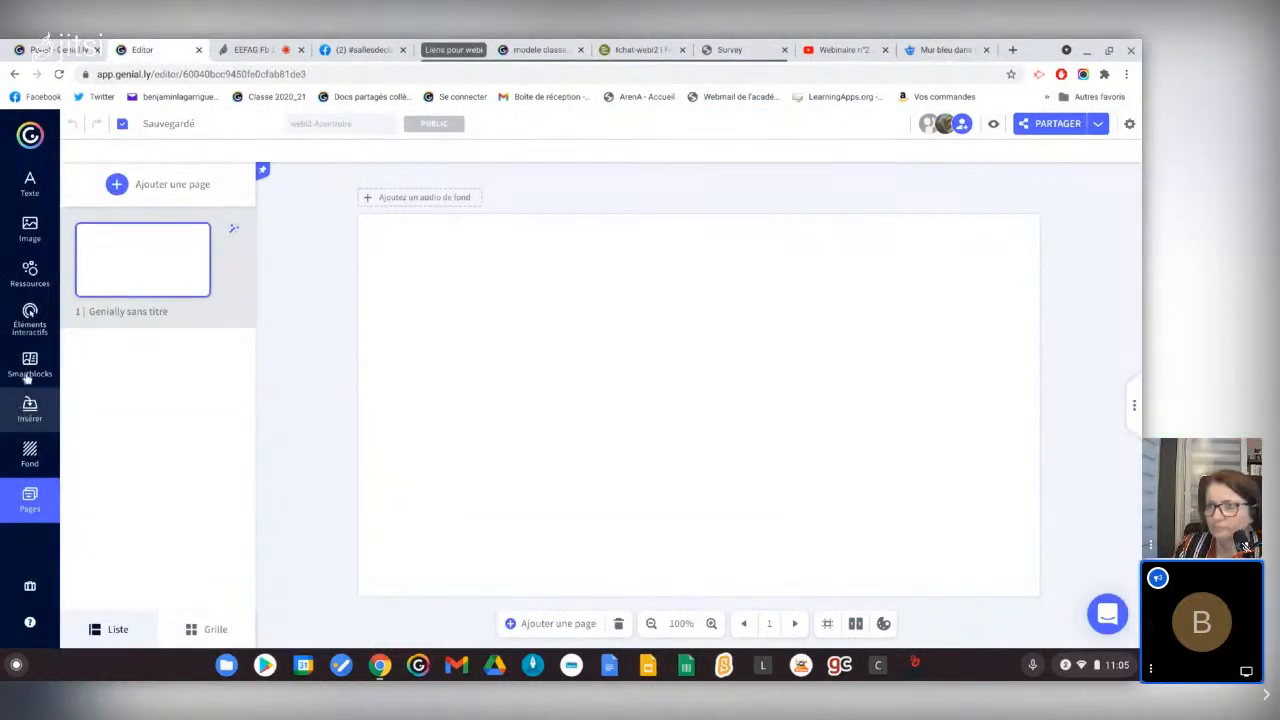
pyautogui.click(30, 228)
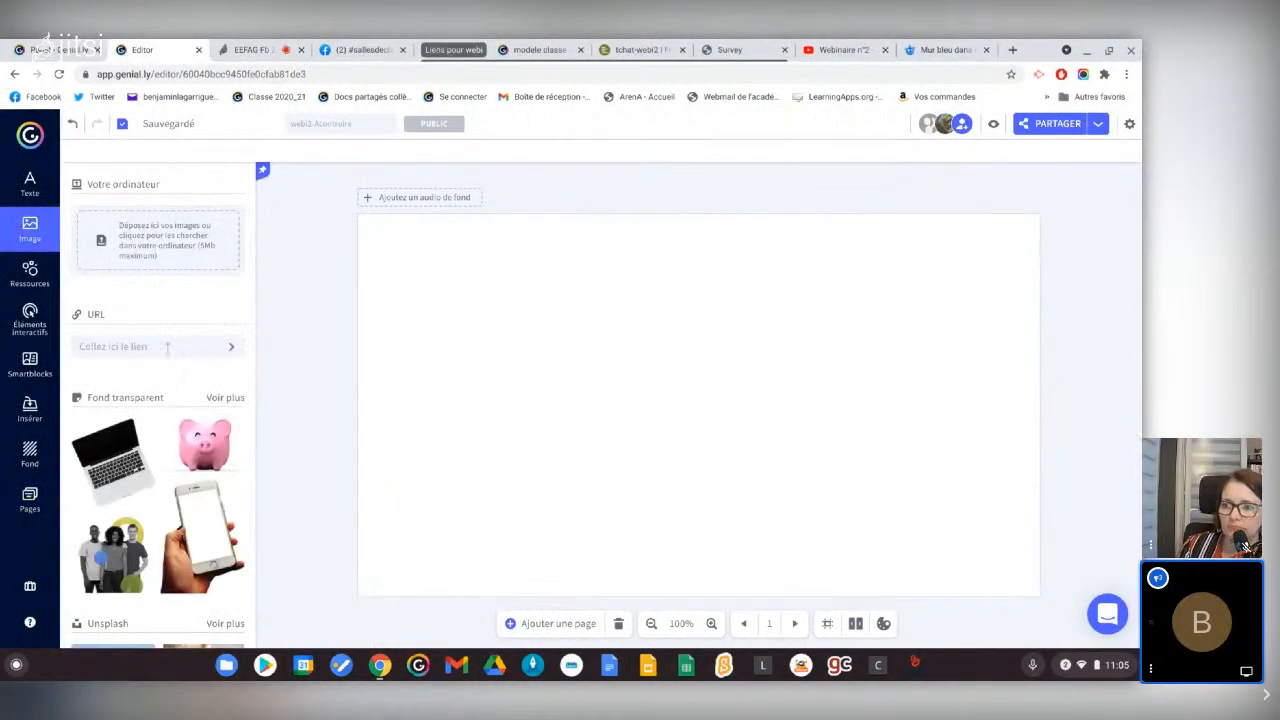
pyautogui.click(231, 350)
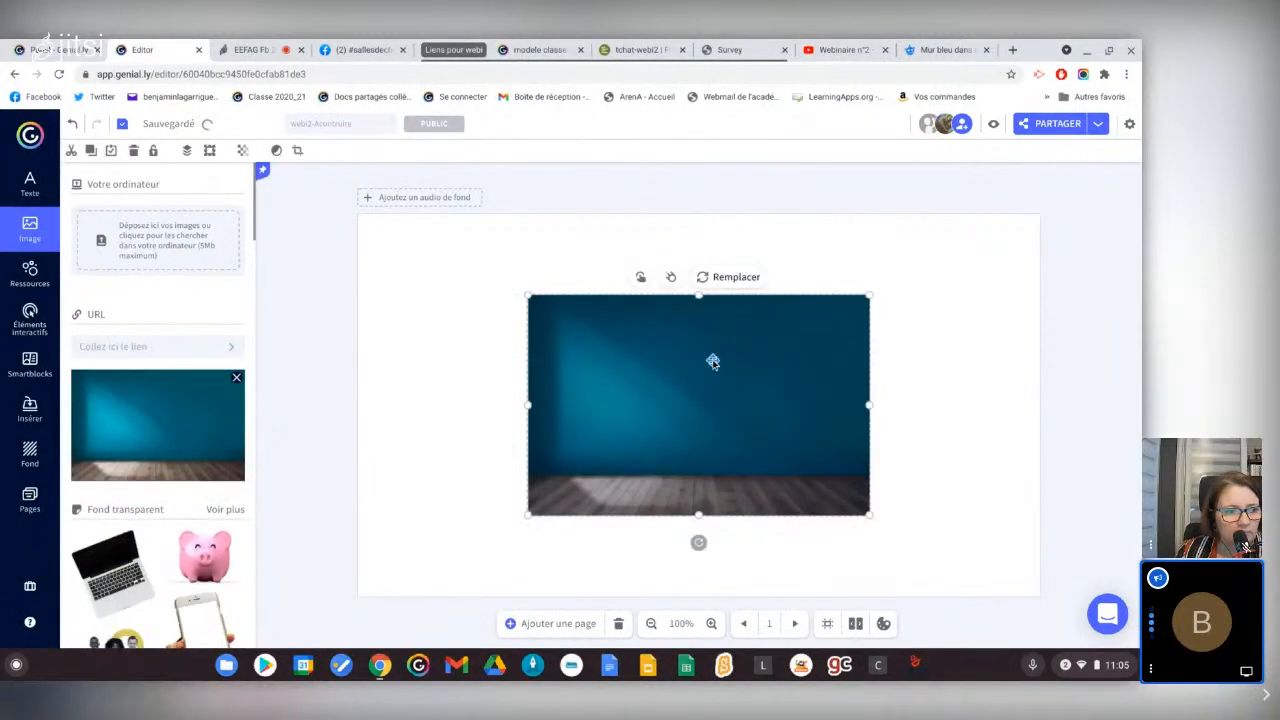
# Move the wall photo to the page's upper-left corner and enlarge it until it covers the whole page
pyautogui.moveTo(711, 362); pyautogui.dragTo(533, 252)
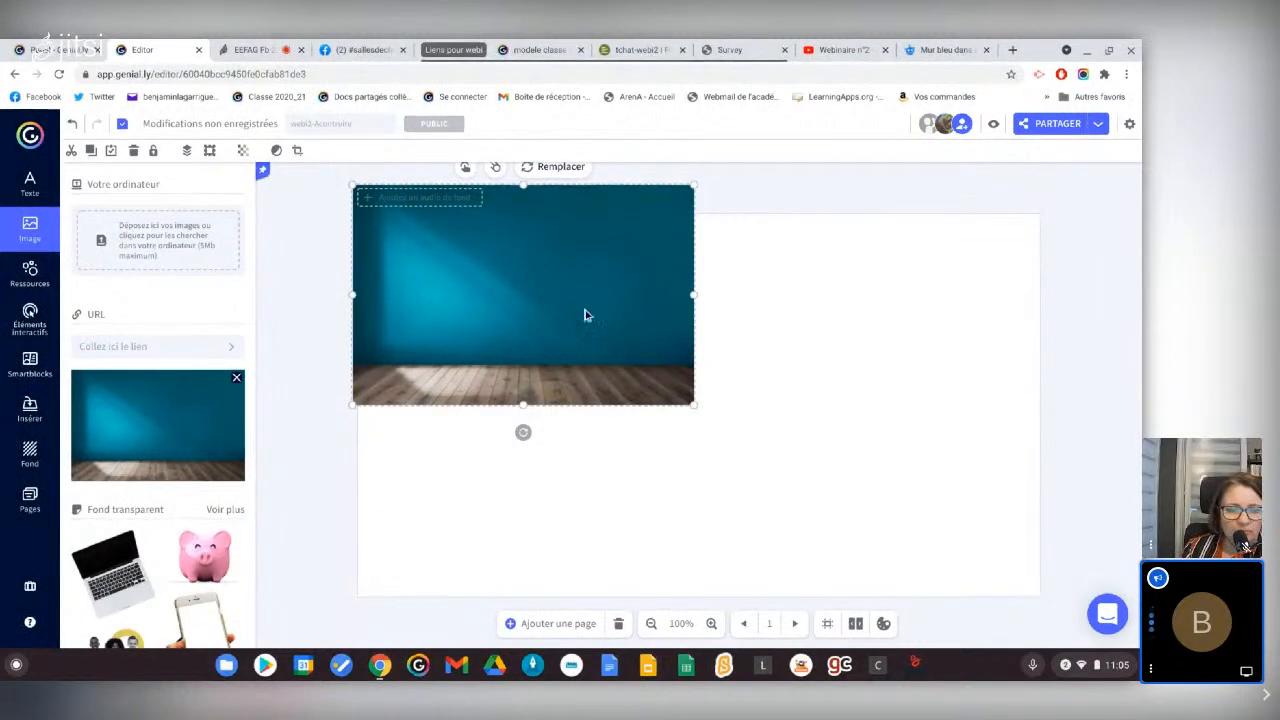
pyautogui.moveTo(693, 406); pyautogui.dragTo(1086, 572)
pyautogui.moveTo(1002, 570); pyautogui.dragTo(1007, 562)
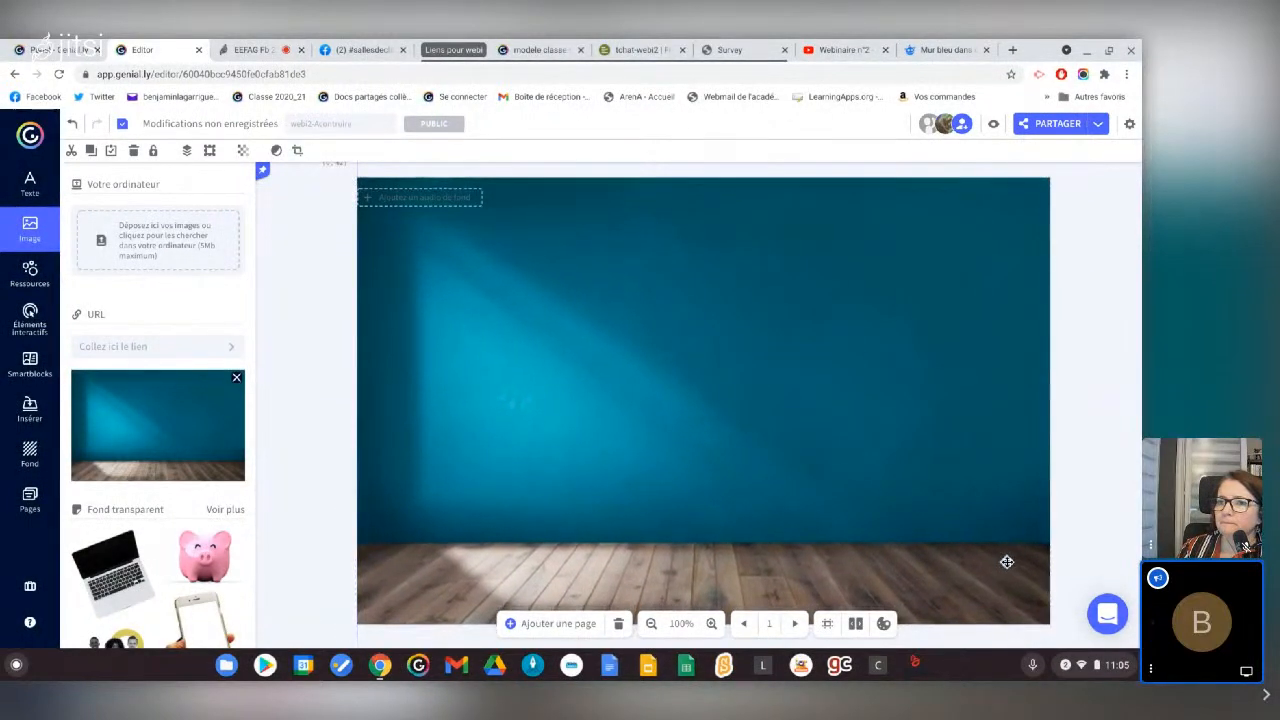
# Crop the wall photo on all sides to roughly match the page edges, keeping the wooden floor
pyautogui.click(297, 150)
pyautogui.moveTo(597, 371); pyautogui.dragTo(422, 296)
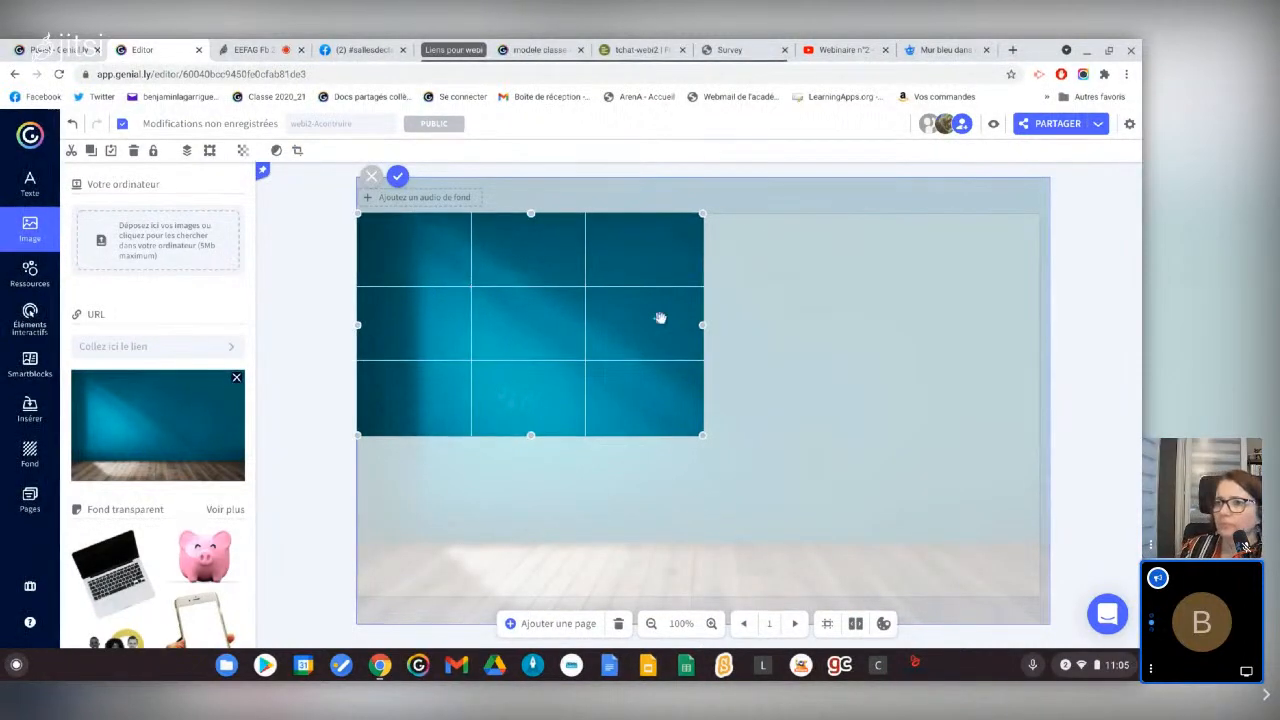
pyautogui.moveTo(704, 324)
pyautogui.mouseDown()
pyautogui.moveTo(862, 330)
pyautogui.moveTo(703, 321)
pyautogui.mouseUp()
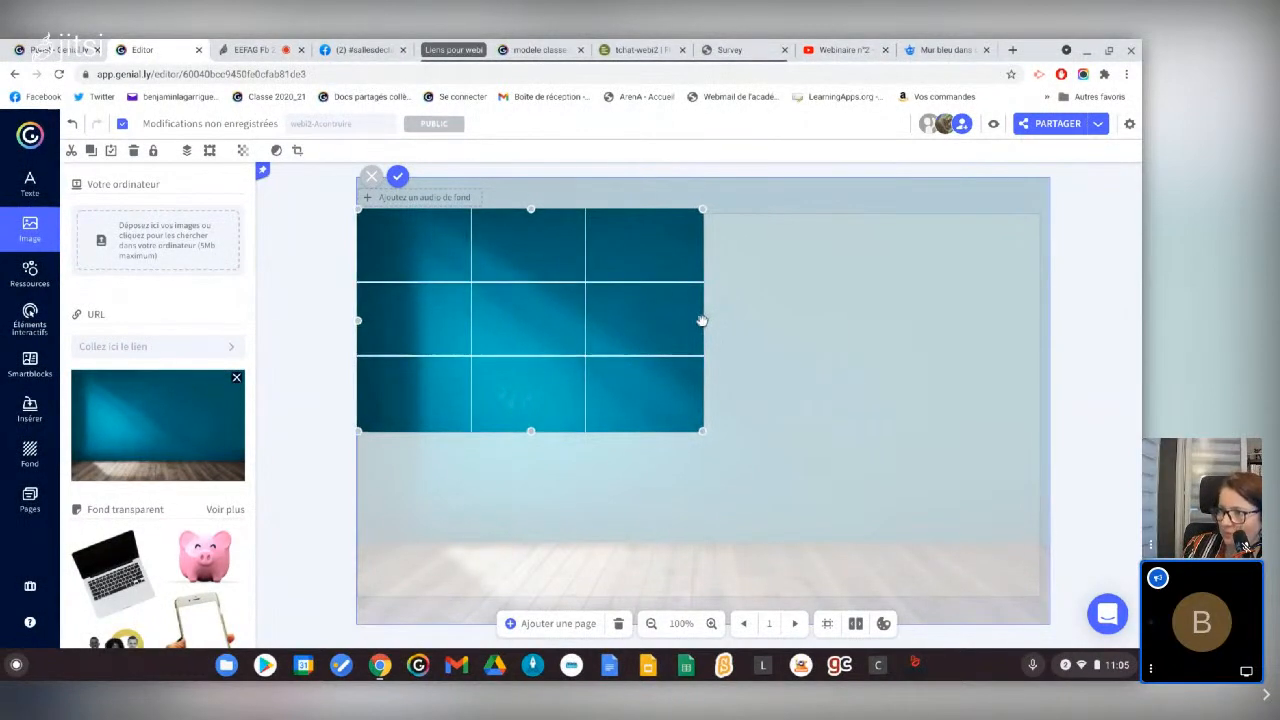
pyautogui.moveTo(975, 320); pyautogui.dragTo(1044, 320)
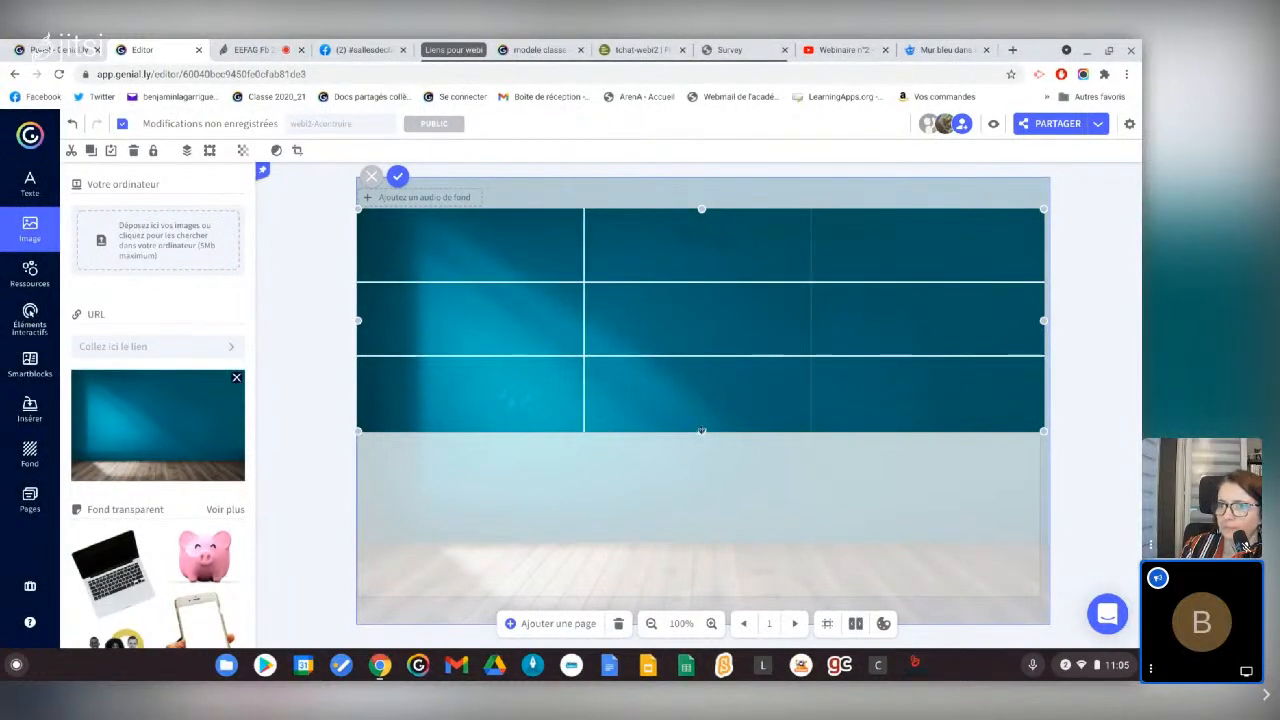
pyautogui.moveTo(698, 458); pyautogui.dragTo(691, 600)
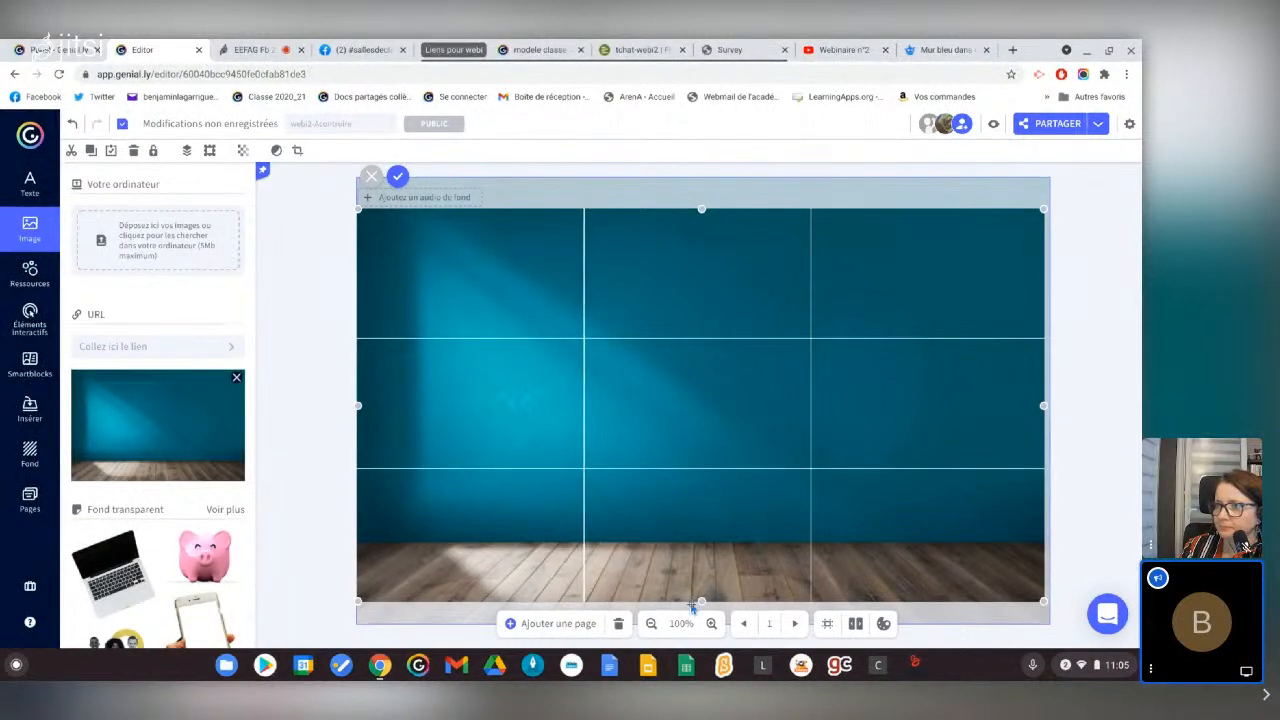
pyautogui.moveTo(697, 601)
pyautogui.mouseDown()
pyautogui.moveTo(697, 616)
pyautogui.moveTo(692, 522)
pyautogui.moveTo(687, 597)
pyautogui.mouseUp()
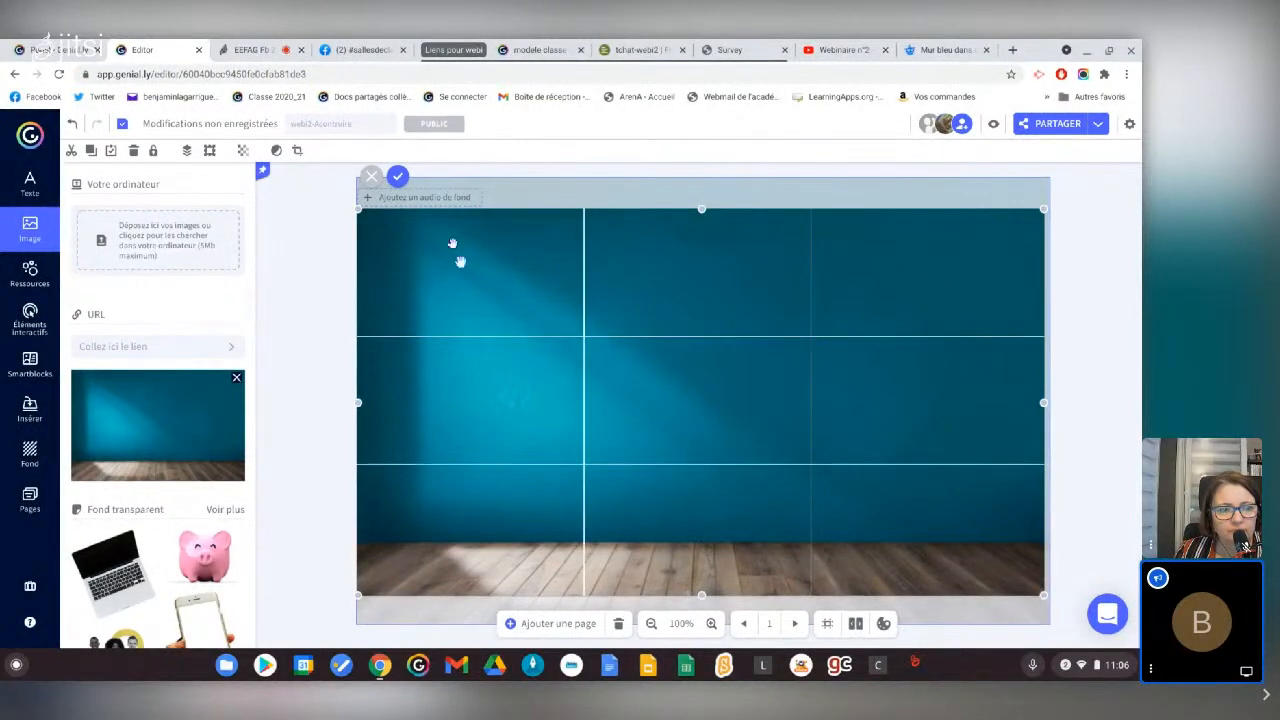
pyautogui.click(398, 177)
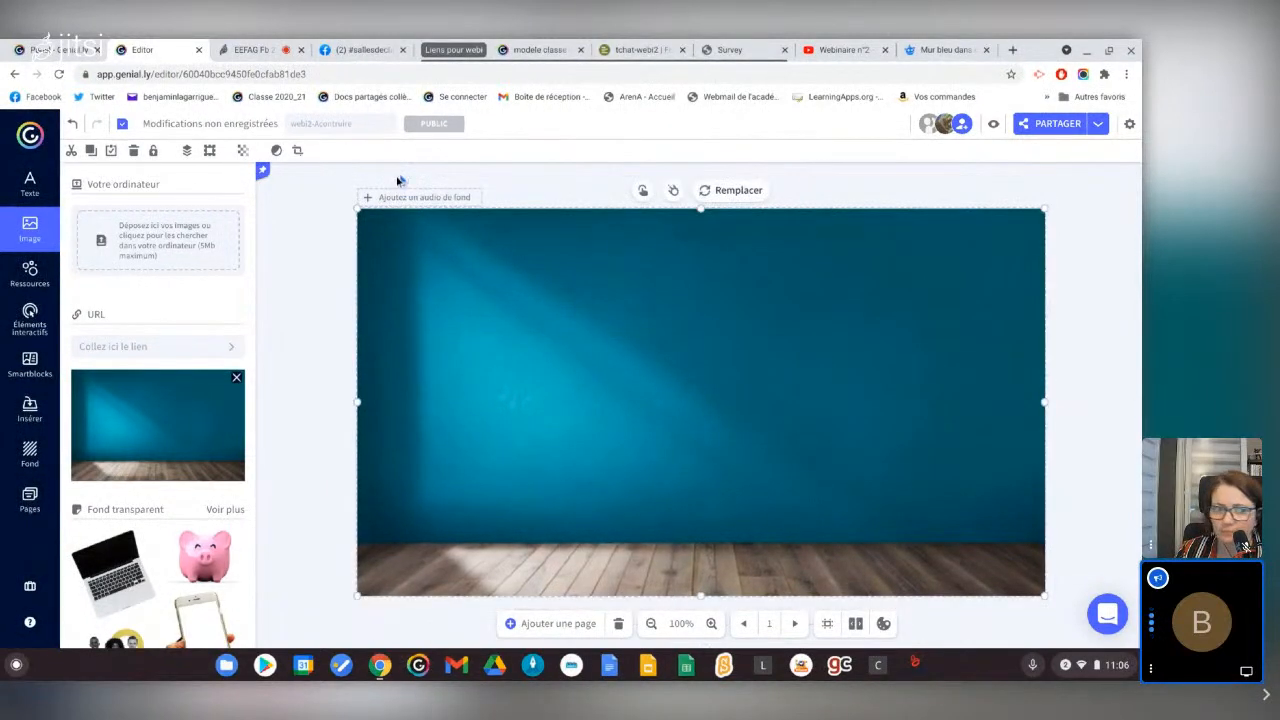
# Add a paragraph text reading "Crédits", narrow its box and place it in the page's lower-right corner
pyautogui.click(30, 184)
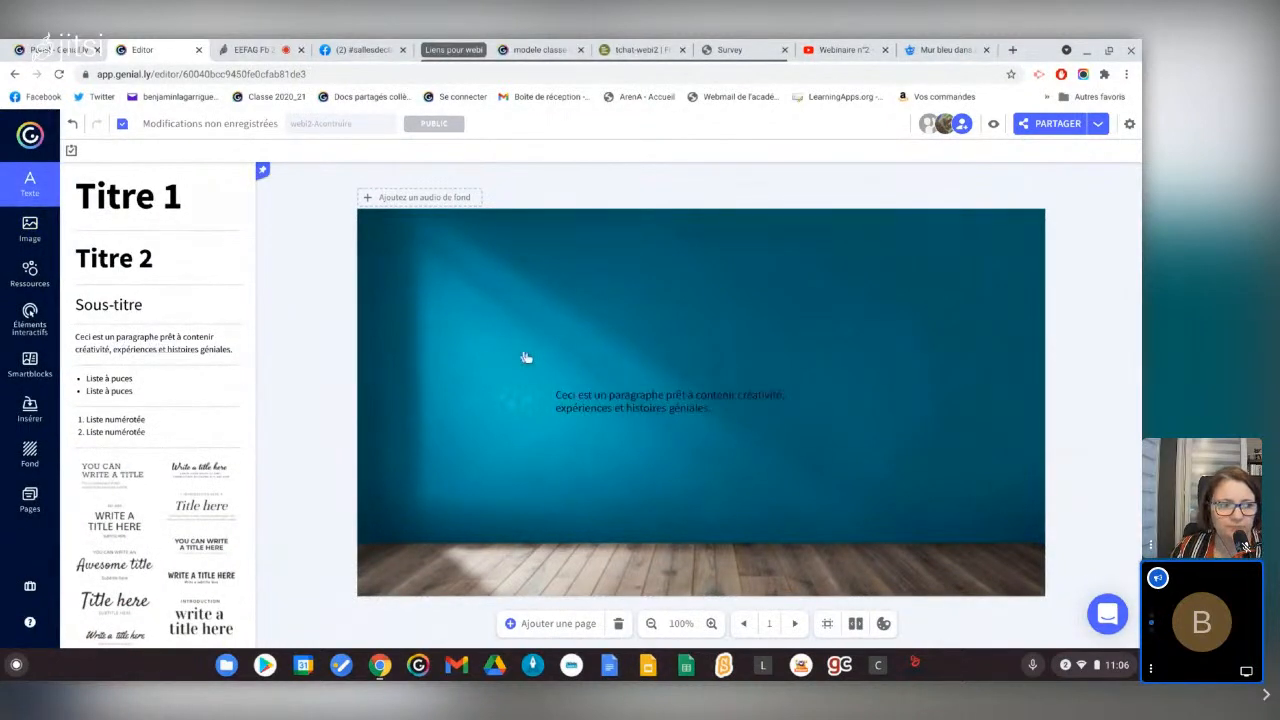
pyautogui.click(593, 400)
pyautogui.write('Crédo')
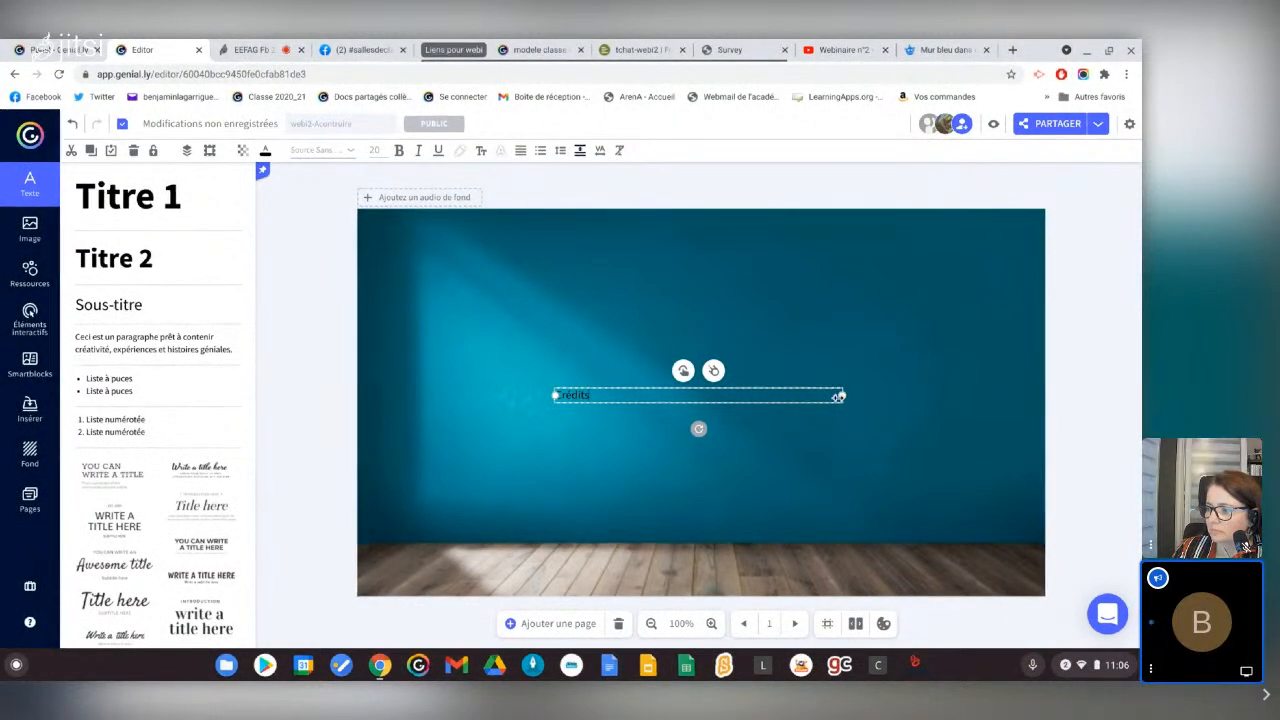
pyautogui.moveTo(857, 405); pyautogui.dragTo(1016, 582)
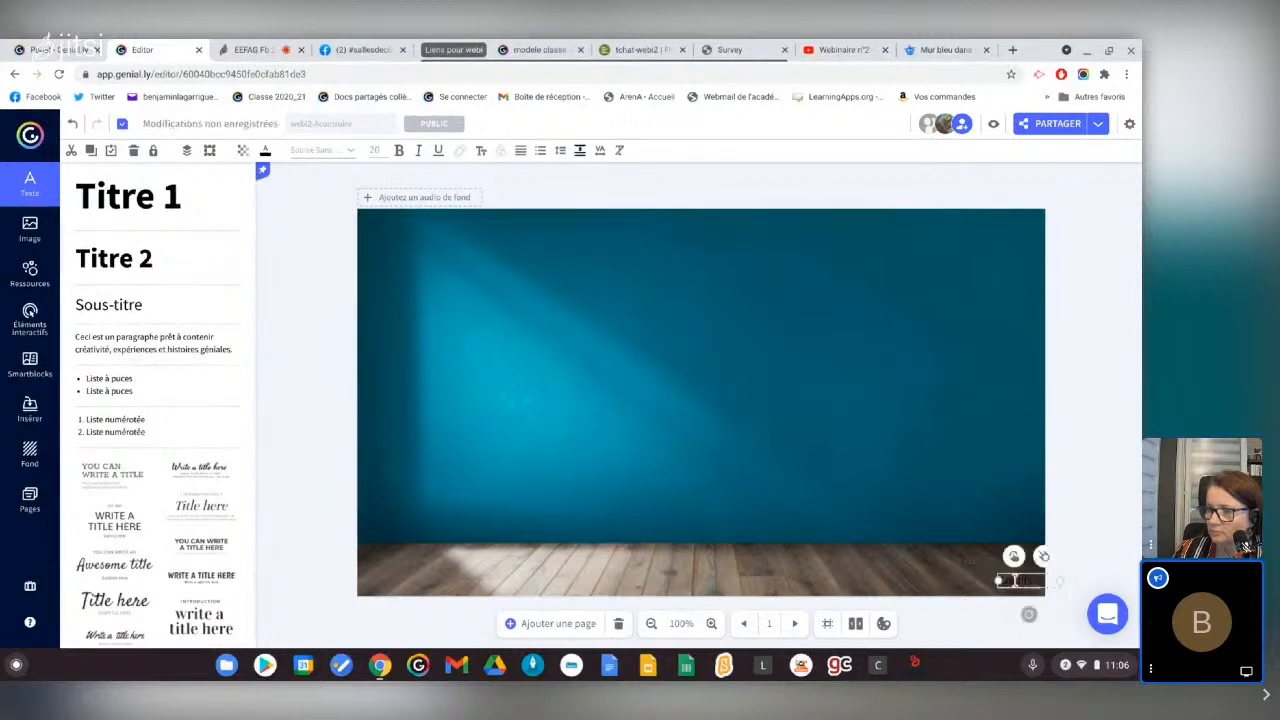
# Give the "Crédits" text a Fenêtre interactivity, copy the web address of the photo's Freepik page and return to the Genially editor
pyautogui.click(1013, 557)
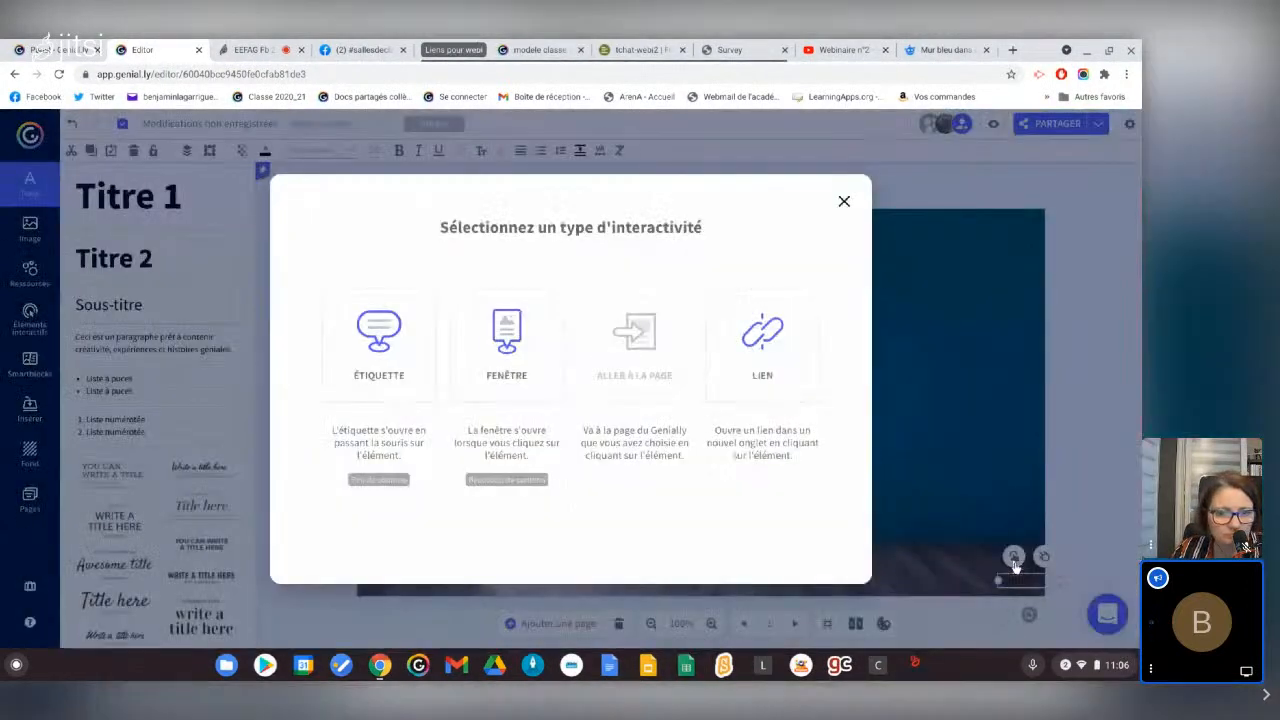
pyautogui.click(506, 340)
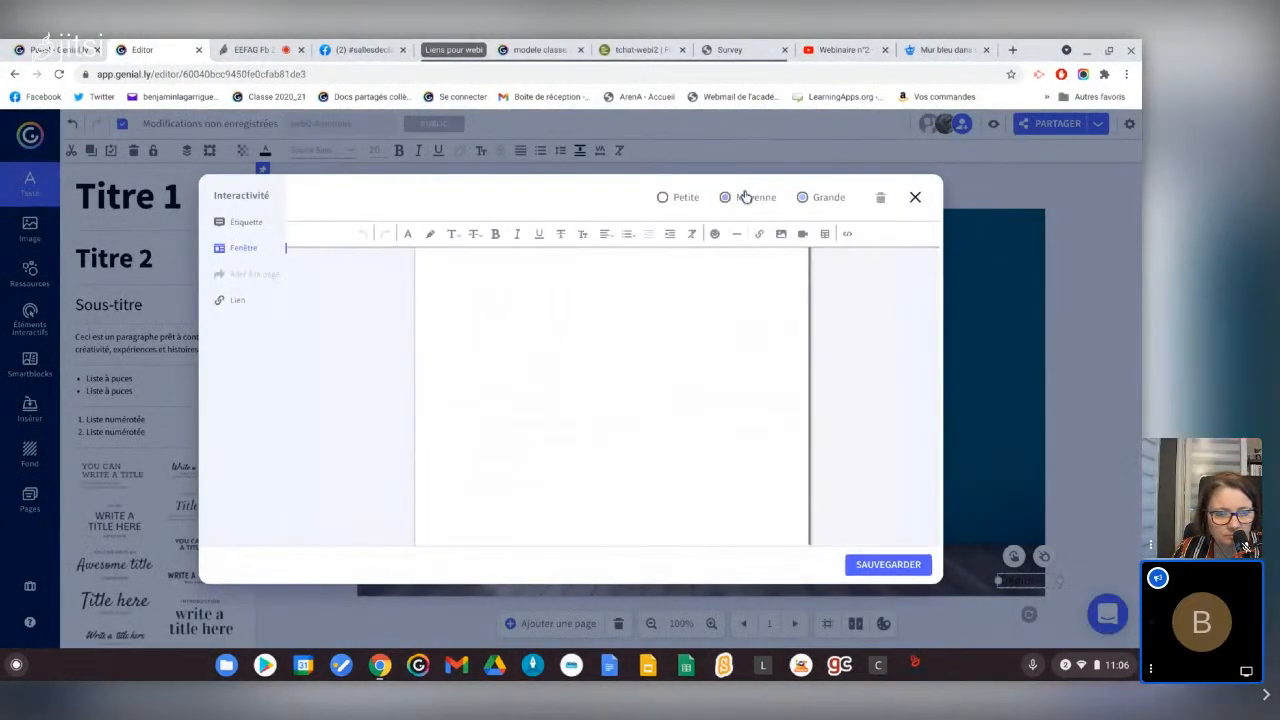
pyautogui.click(940, 49)
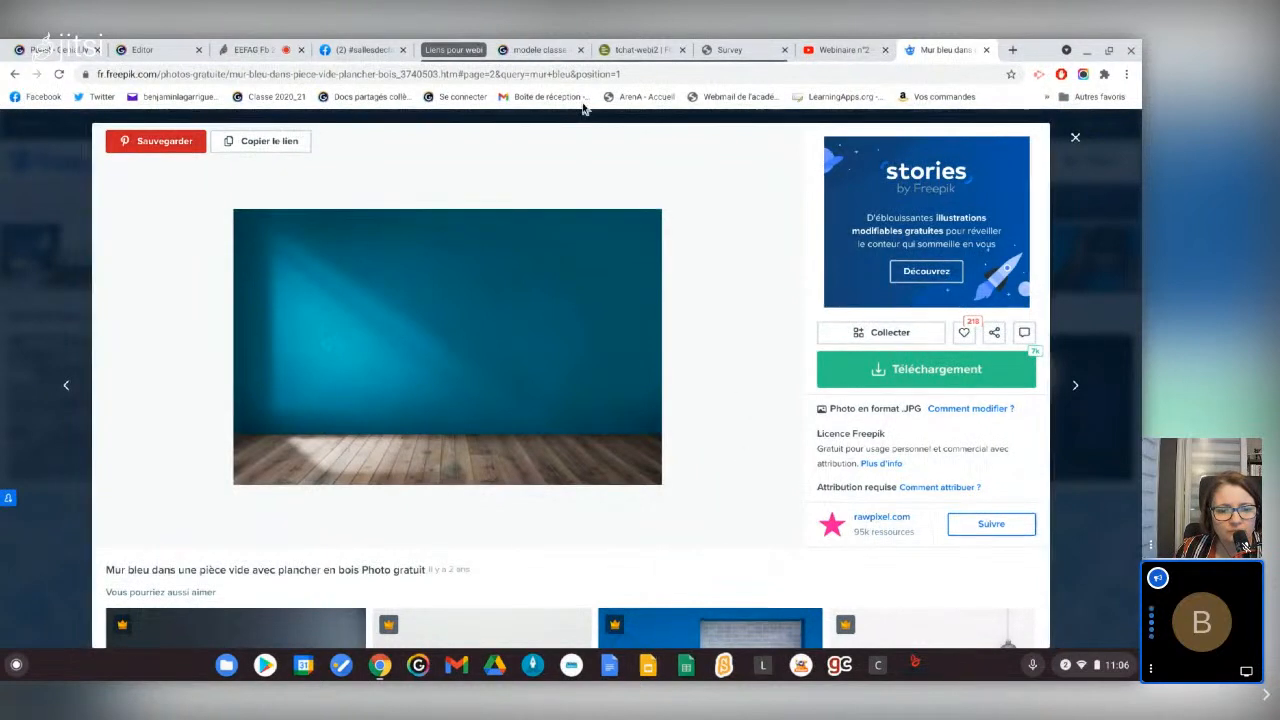
pyautogui.click(541, 74)
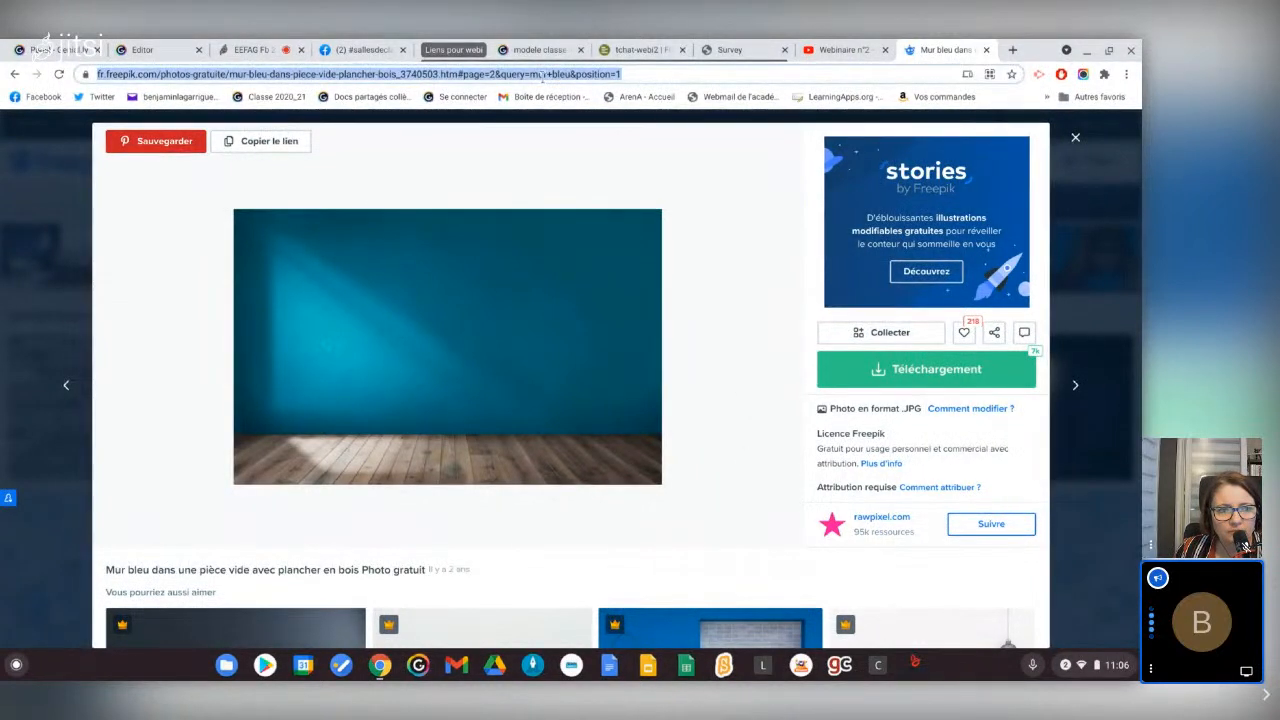
pyautogui.click(150, 49)
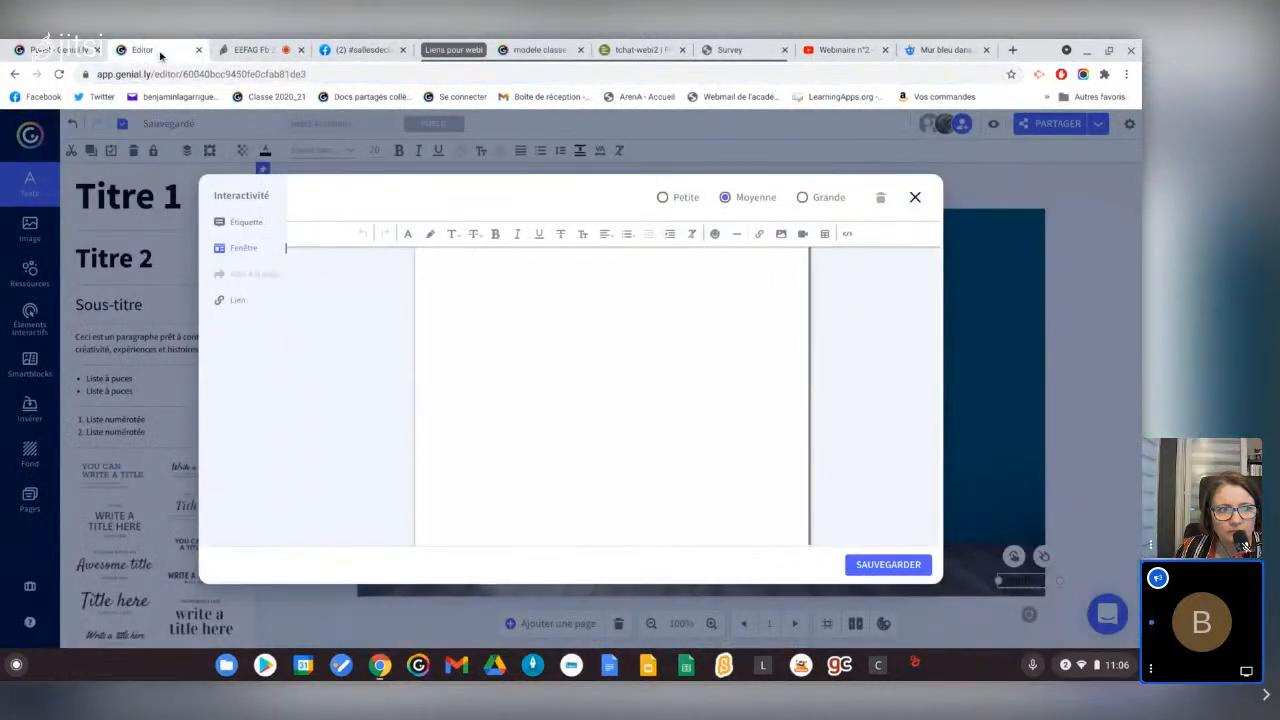
# Write "Fond créé par Rawpixel _ Freepik" in the interactive window's content
pyautogui.click(514, 339)
pyautogui.write('Fond créé par')
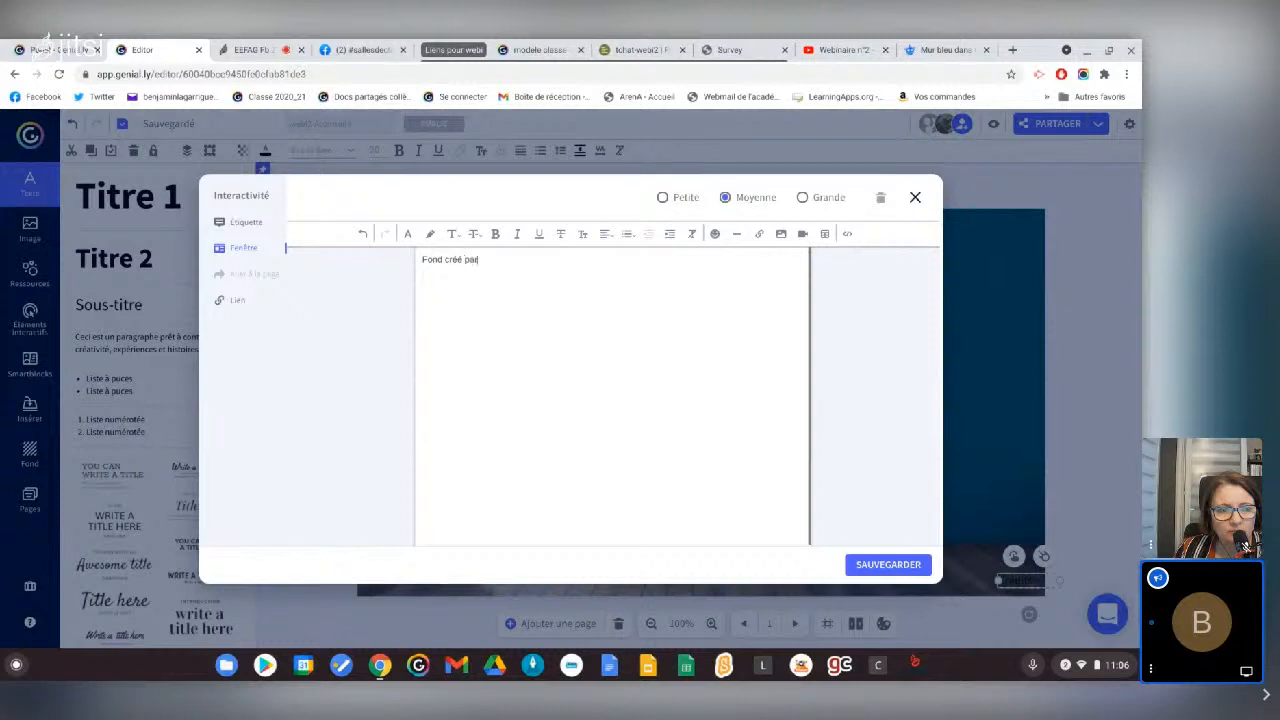
pyautogui.write('Rawpo')
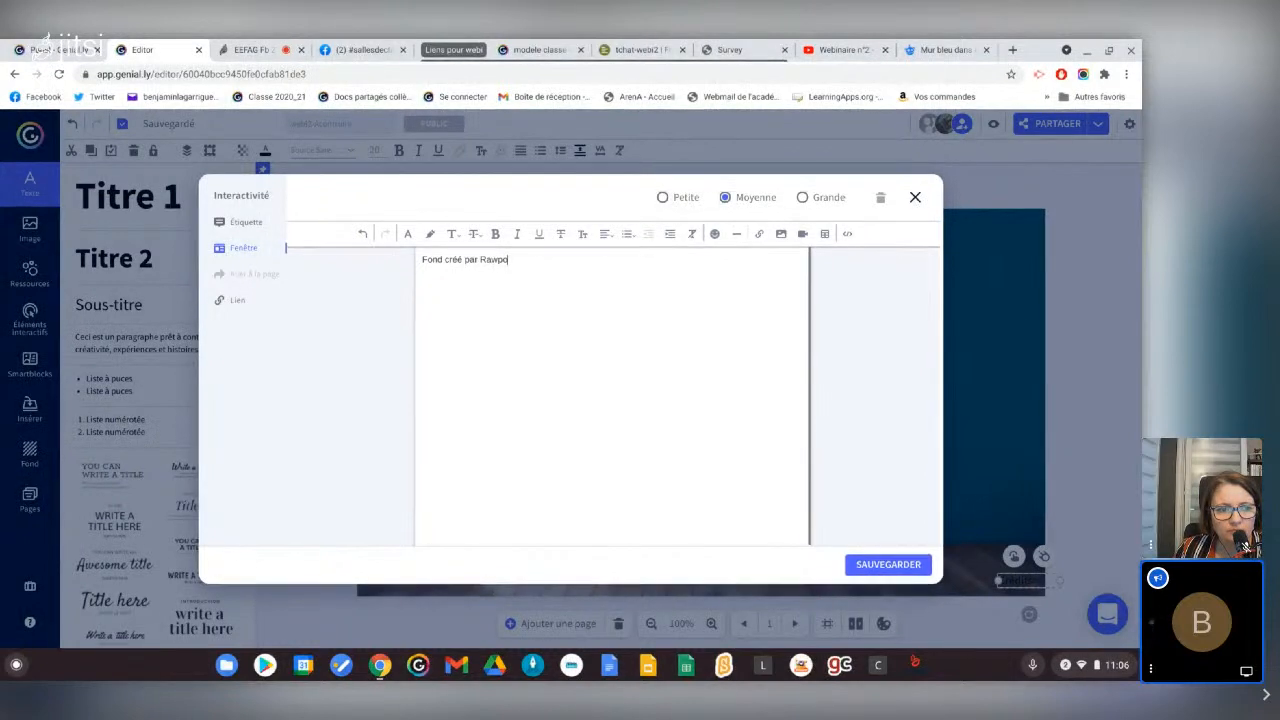
pyautogui.press('BackSpace')
pyautogui.write('ixel')
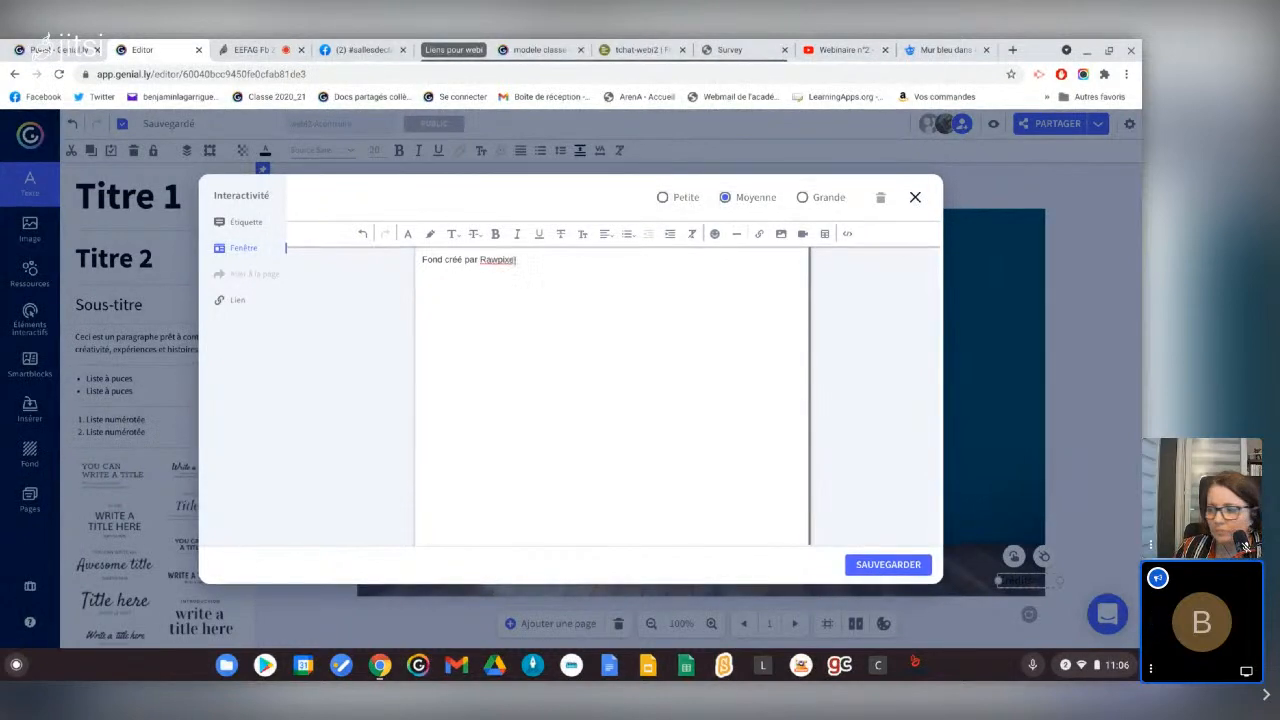
pyautogui.write(' - Freepik')
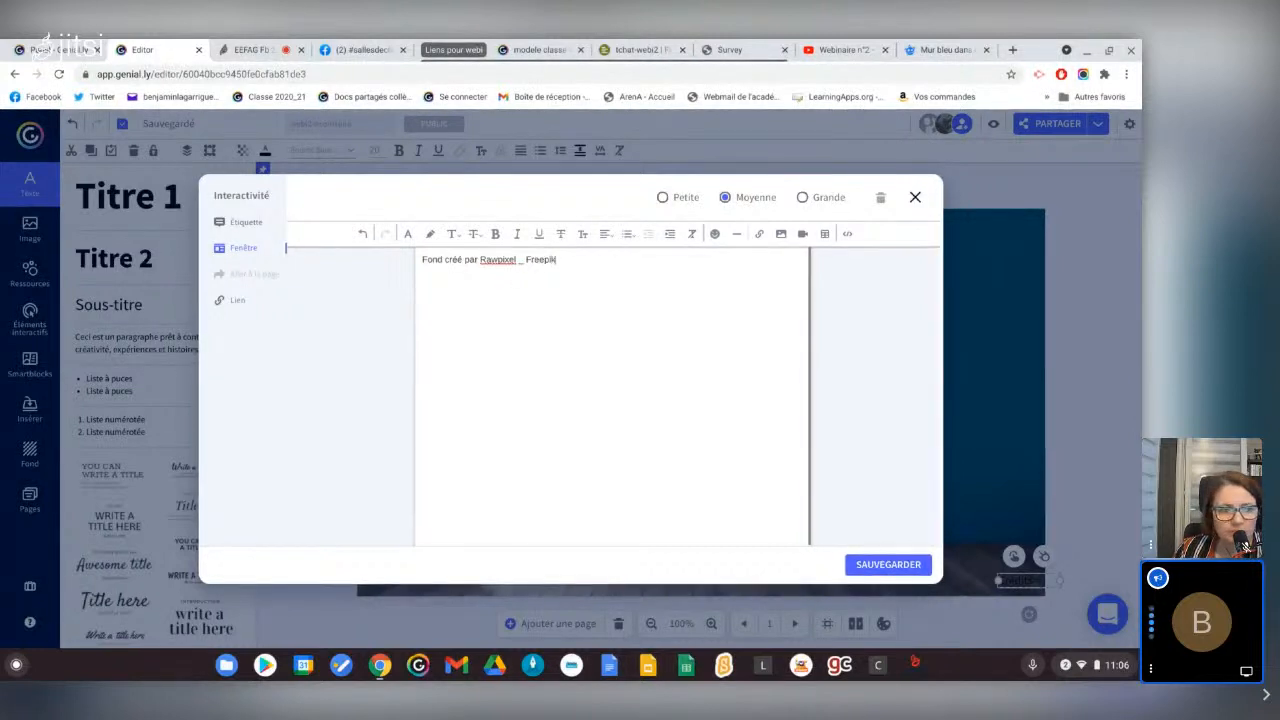
# Link the whole credit line to the copied Freepik page address and save the interactive window
pyautogui.hotkey('ctrl', 'a')
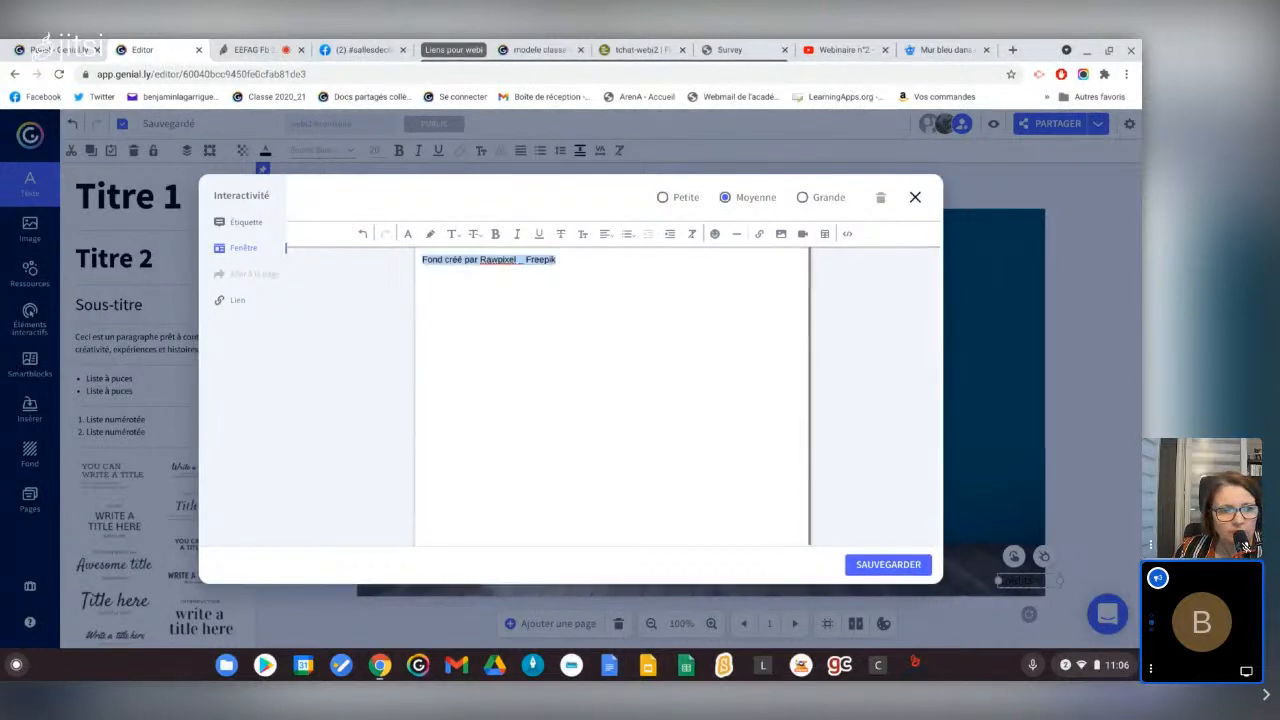
pyautogui.click(759, 234)
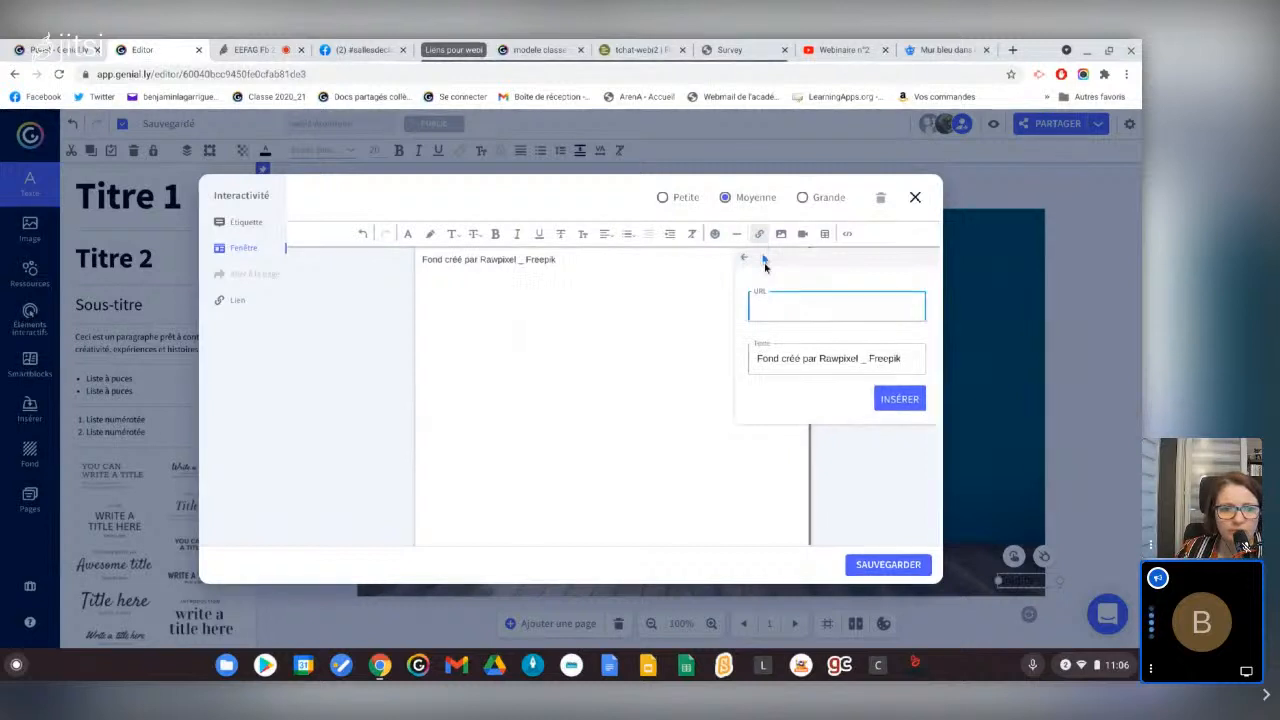
pyautogui.hotkey('ctrl', 'v')
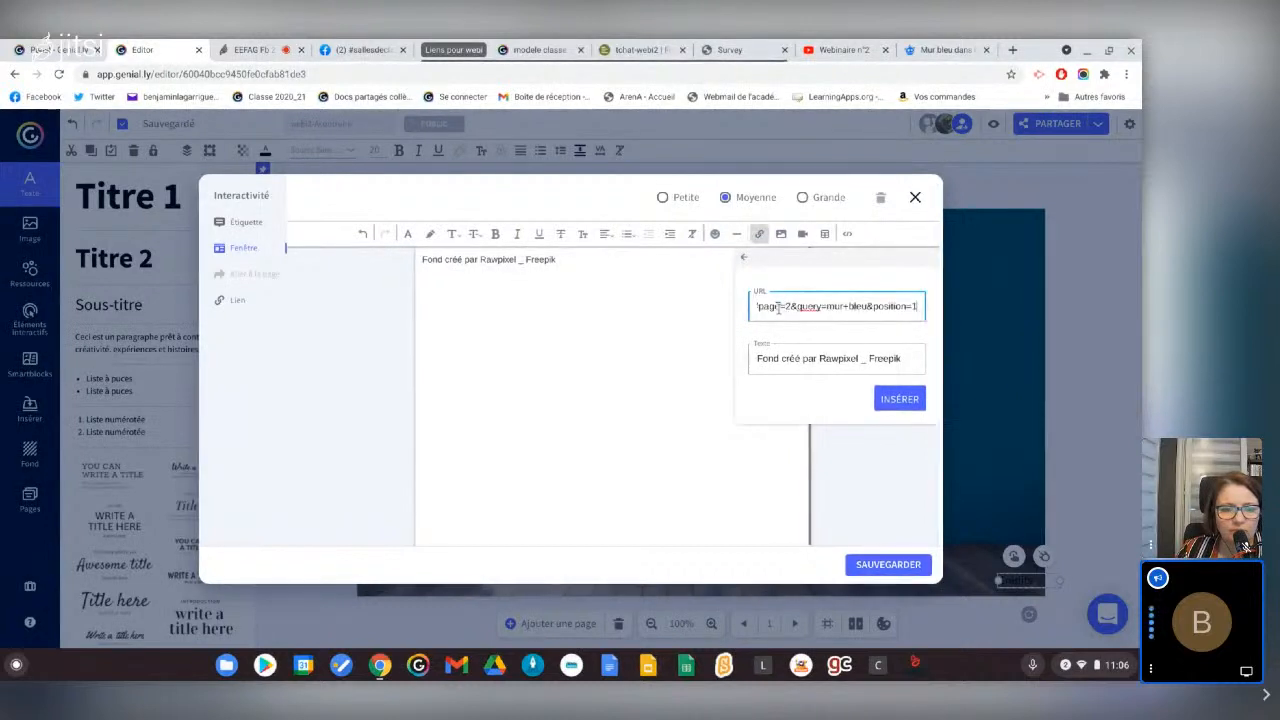
pyautogui.click(896, 400)
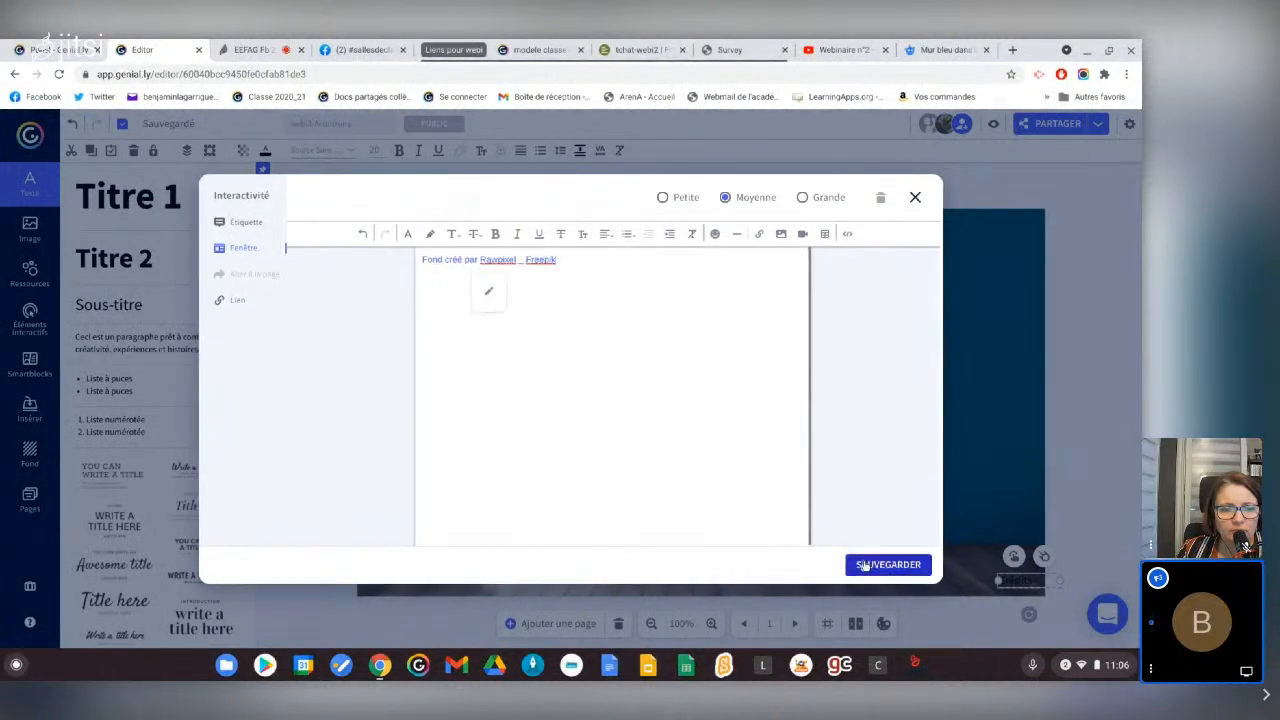
pyautogui.click(864, 566)
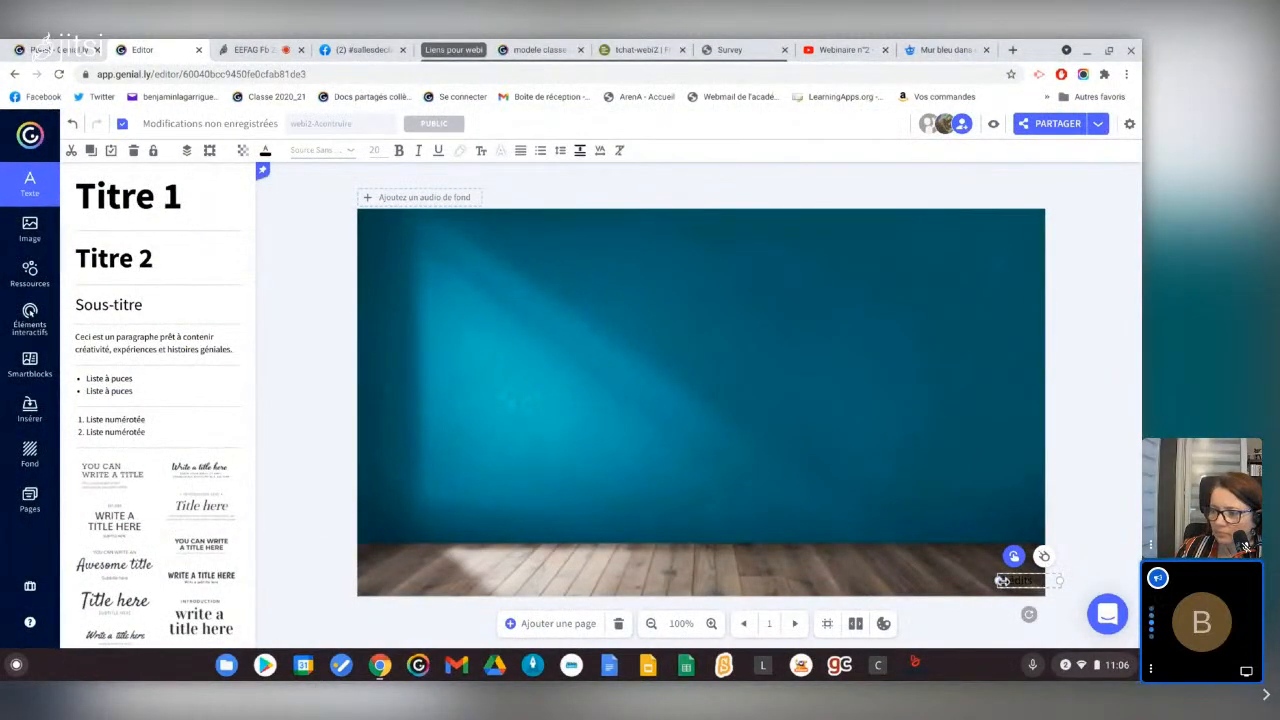
# Widen the "Crédits" text box slightly to the left, and lock the wall photo in place
pyautogui.moveTo(1003, 580); pyautogui.dragTo(992, 582)
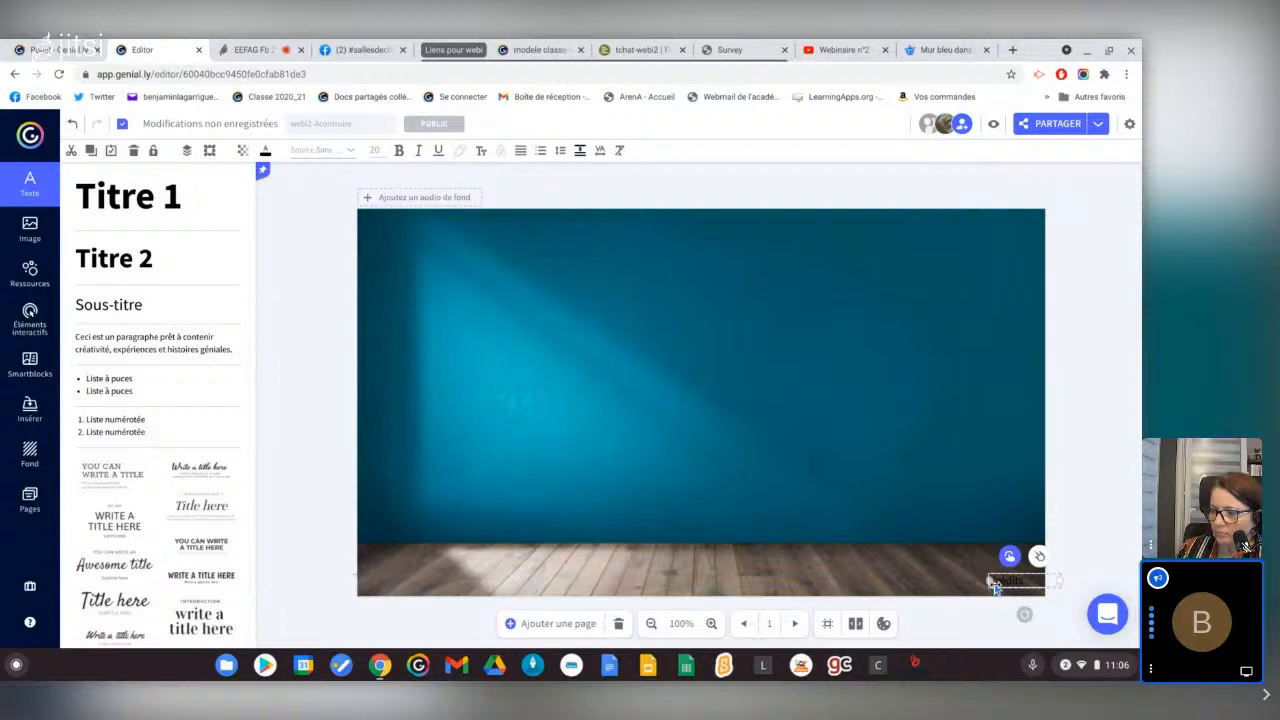
pyautogui.click(1100, 480)
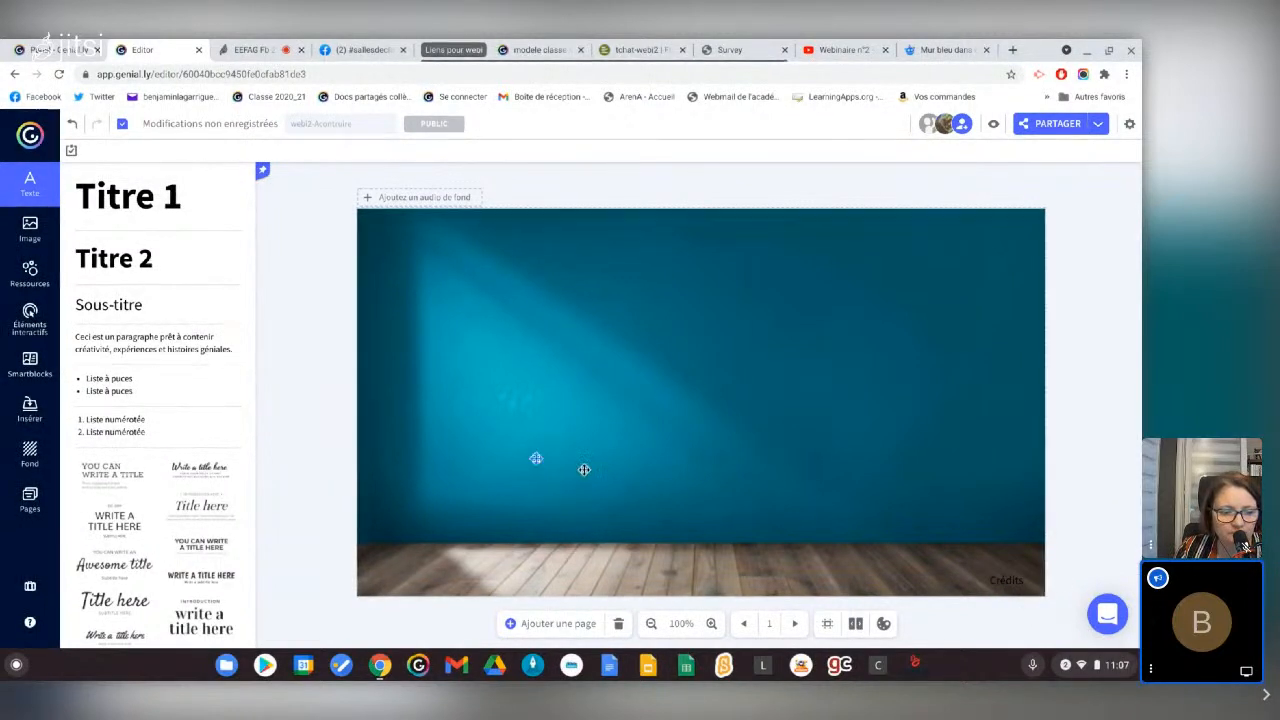
pyautogui.click(723, 413)
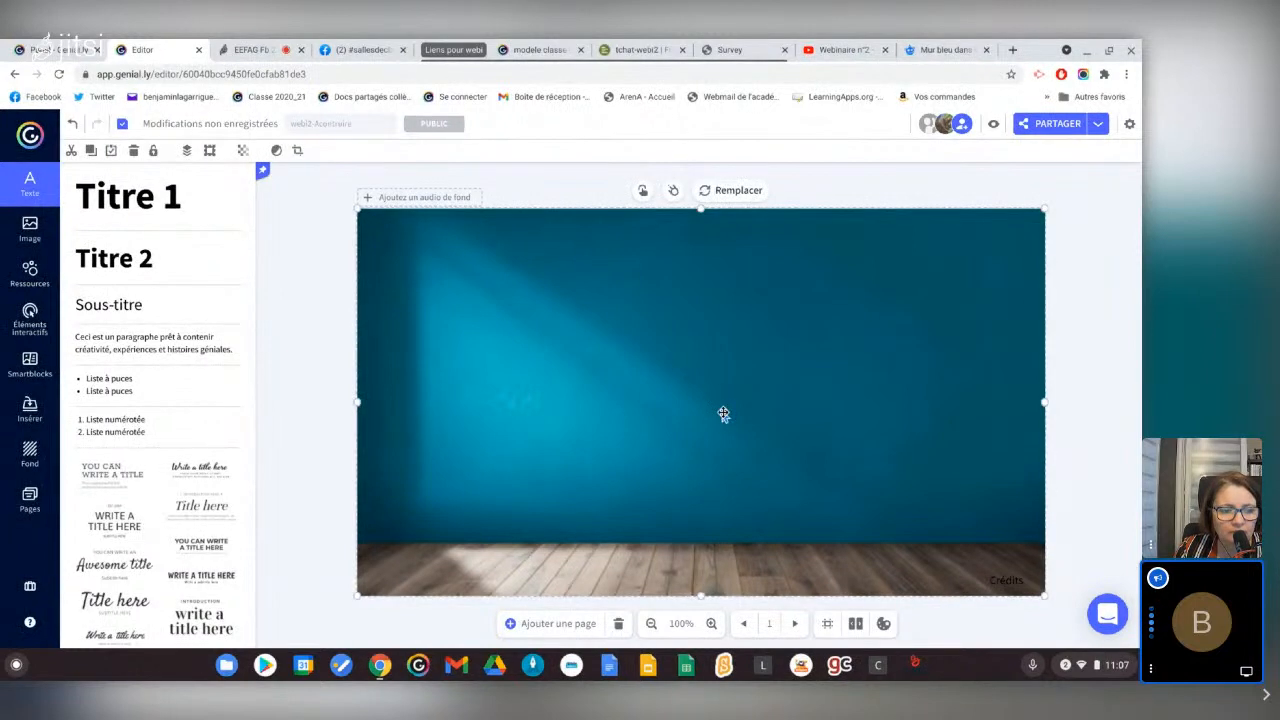
pyautogui.hotkey('ctrl', 'l')
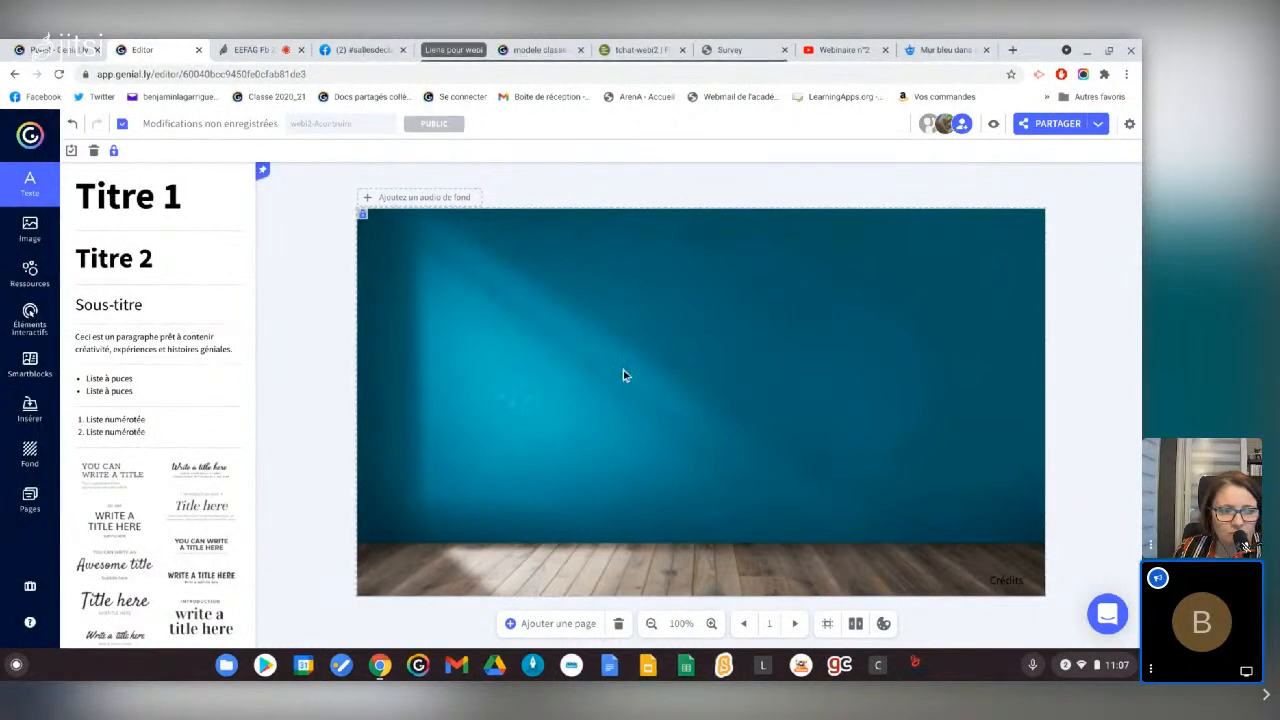
# Open the Genially dashboard in place of the Freepik photo page and start a new genially
pyautogui.click(945, 49)
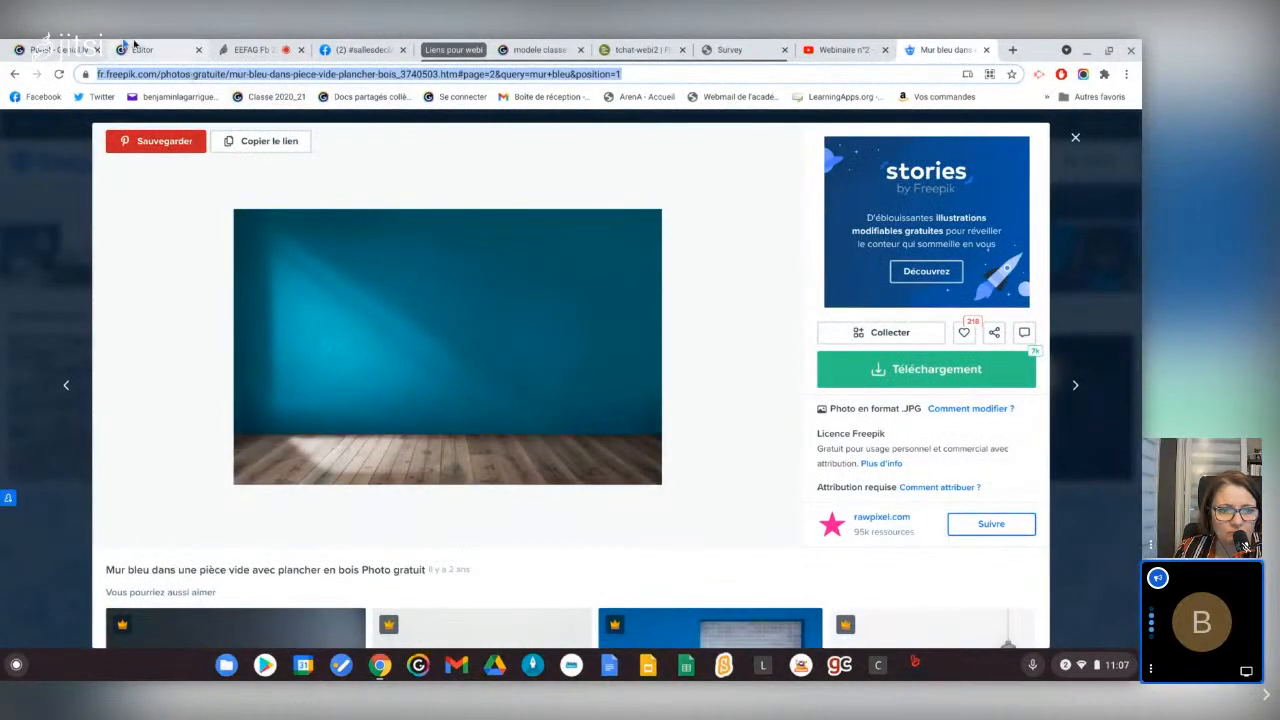
pyautogui.click(461, 99)
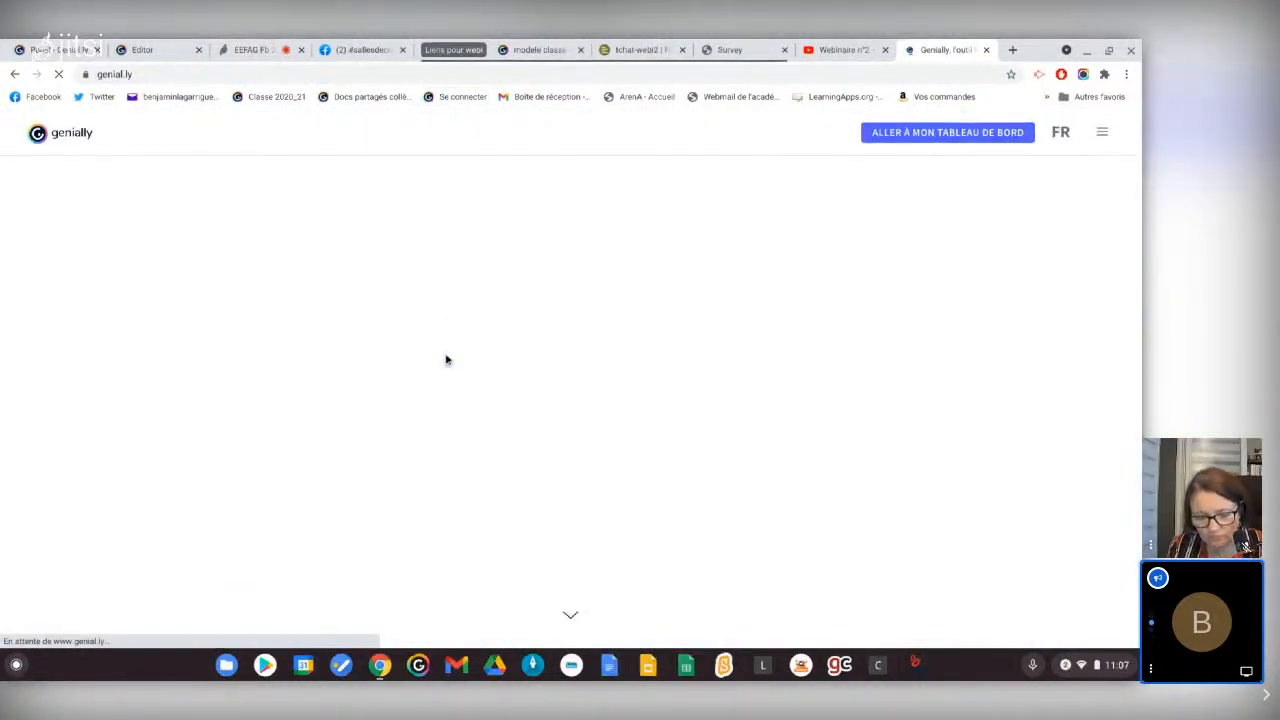
pyautogui.click(887, 145)
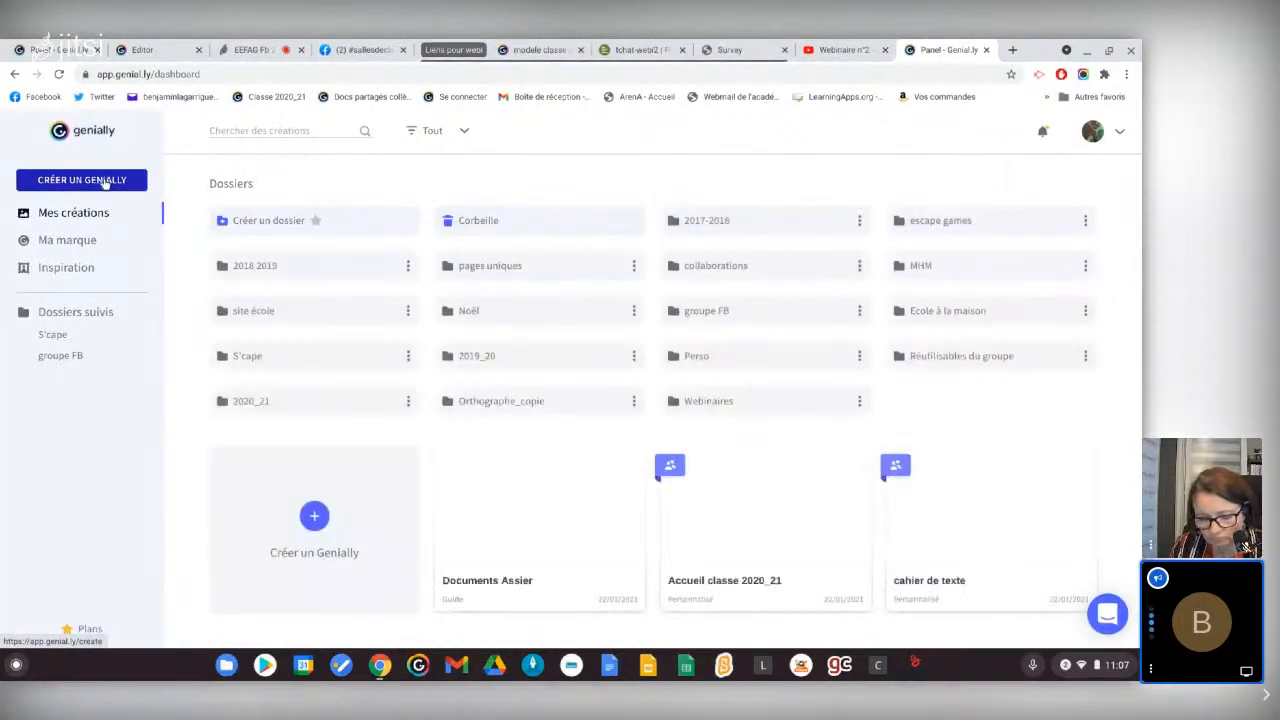
pyautogui.click(106, 182)
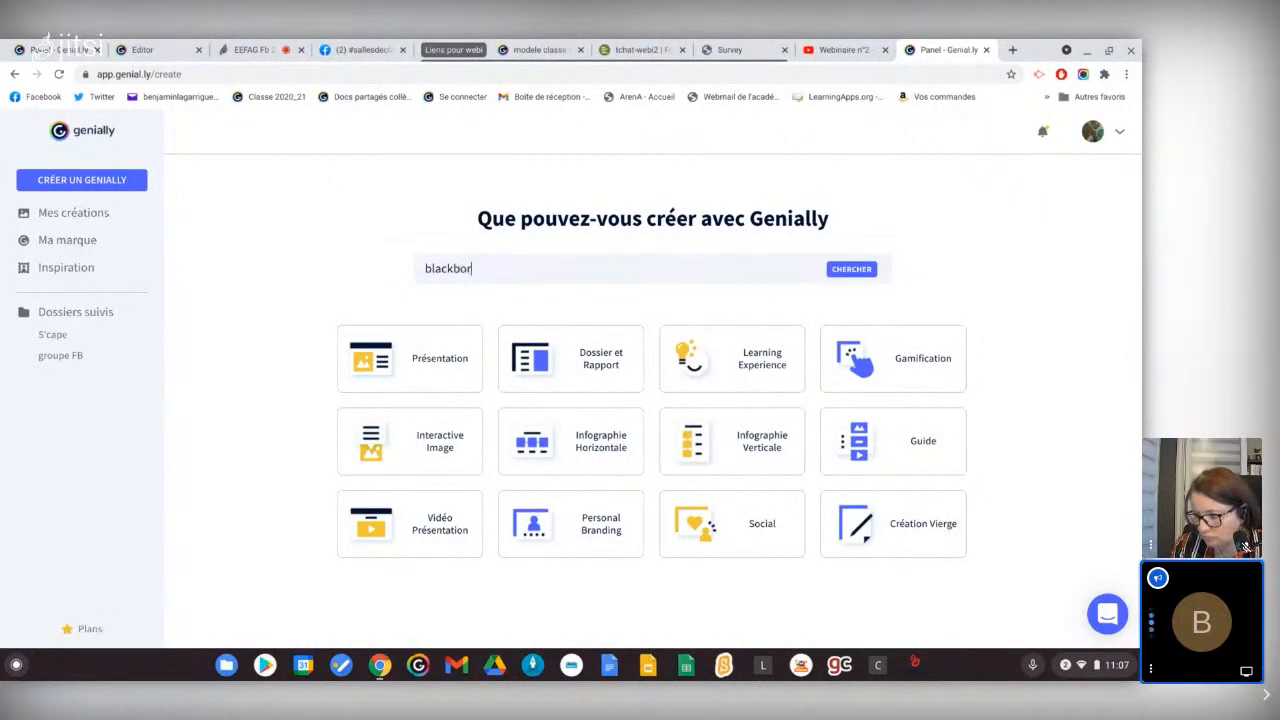
# Search the templates for "blackboard projector" and create a genially from the BLACKBOARD PROJECTOR template
pyautogui.write('blackbord pro')
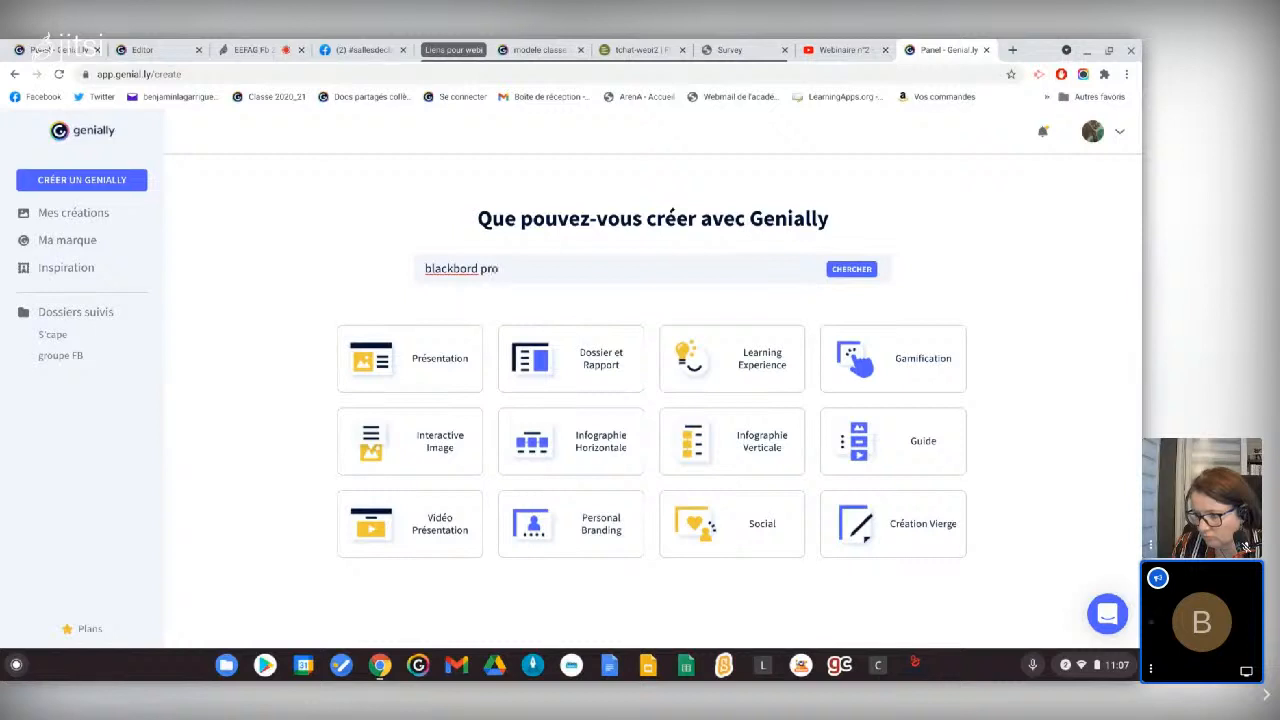
pyautogui.write('jector')
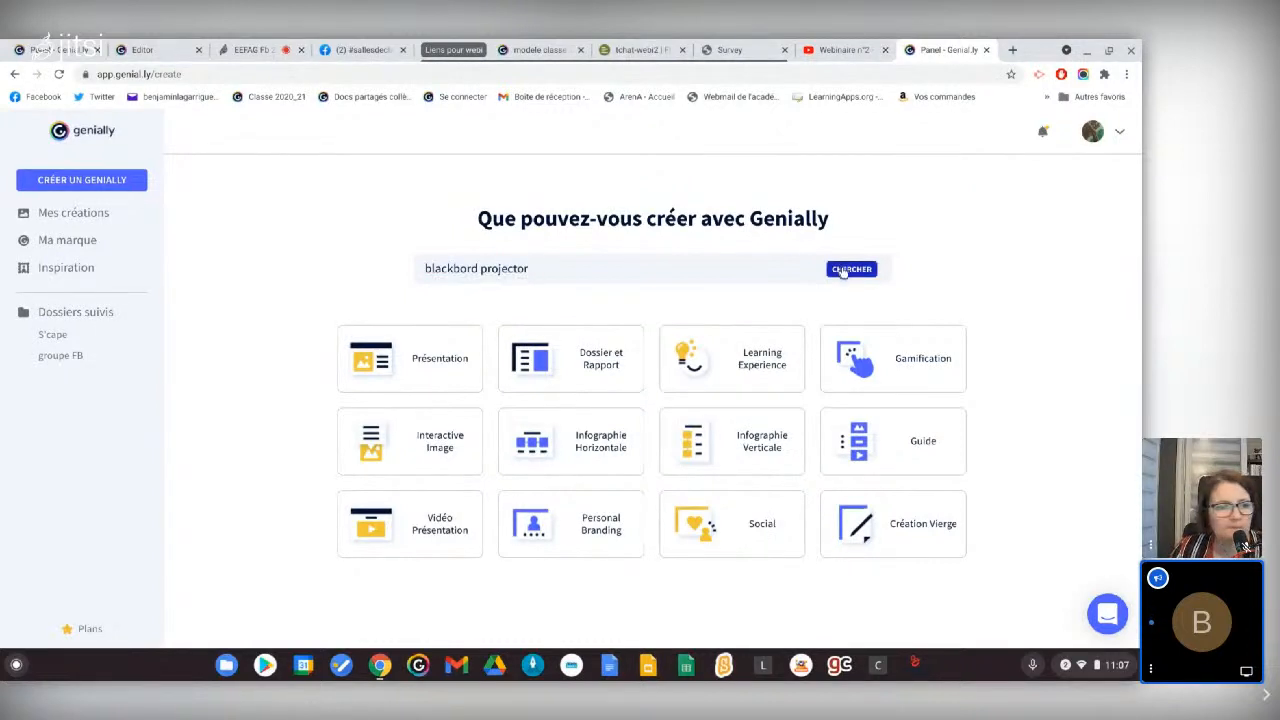
pyautogui.click(843, 270)
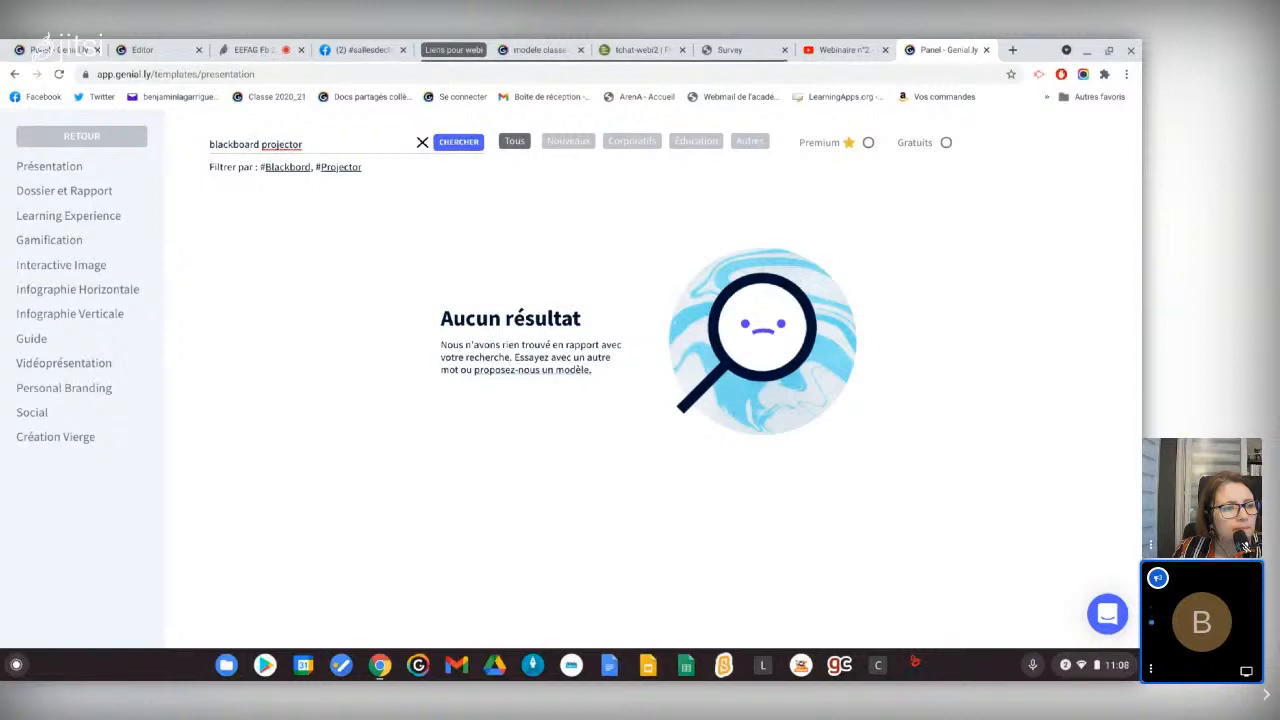
pyautogui.press('Return')
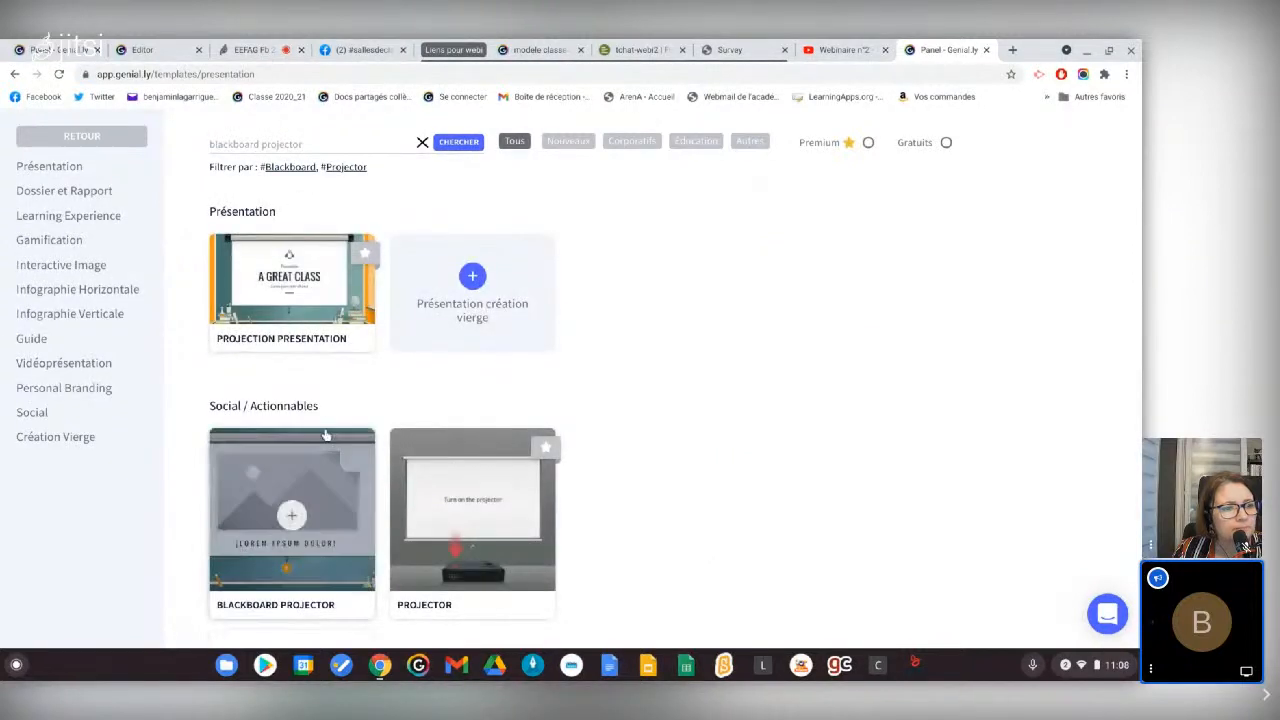
pyautogui.scroll(-2, 308, 373)
pyautogui.scroll(2, 313, 347)
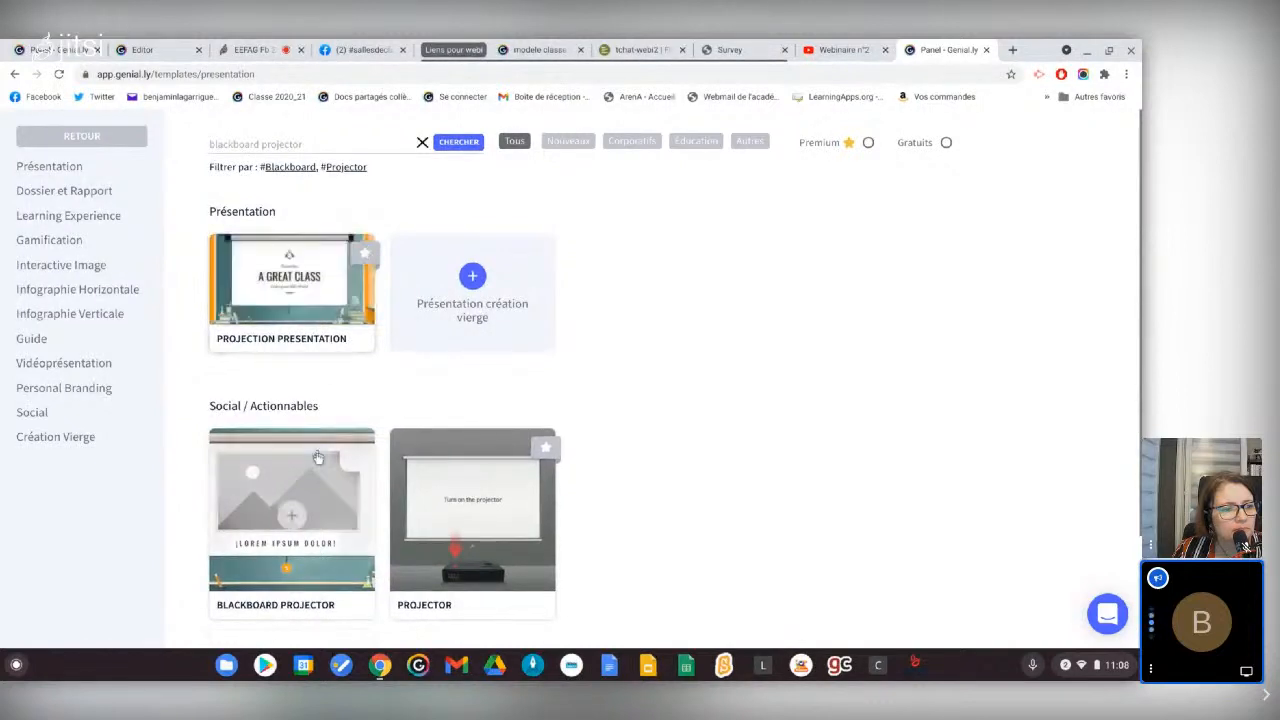
pyautogui.click(293, 524)
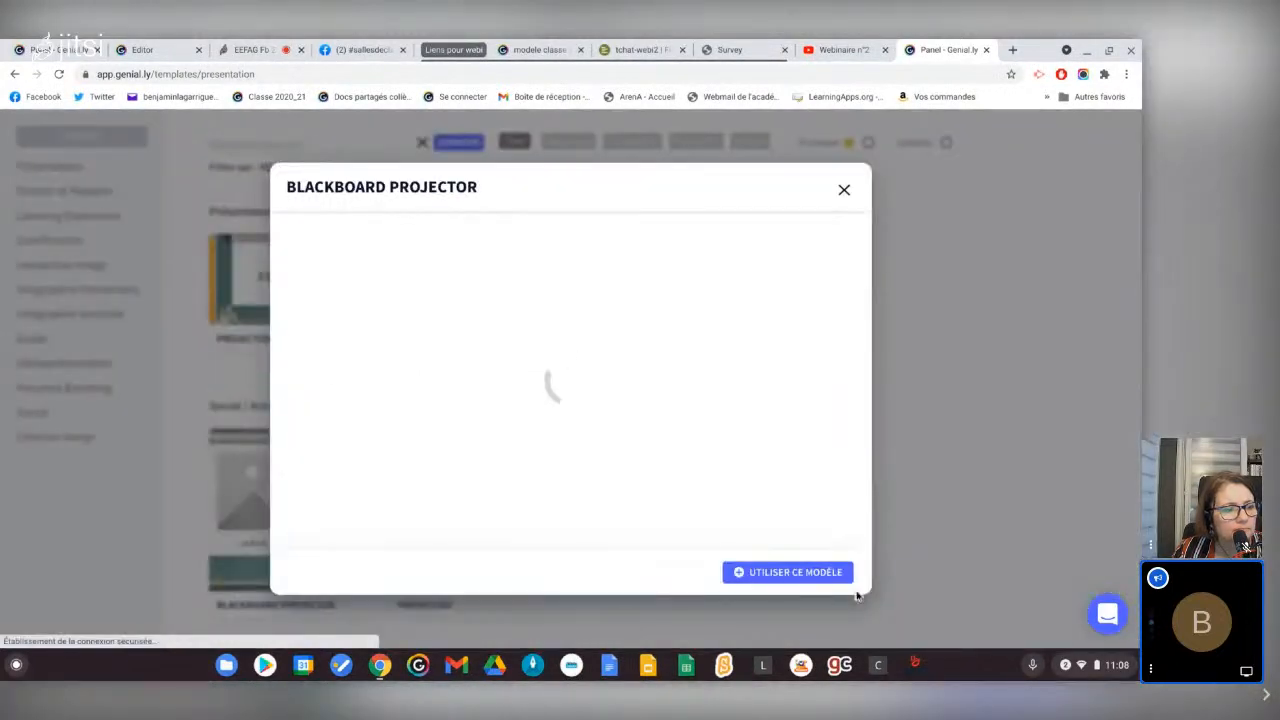
pyautogui.click(825, 580)
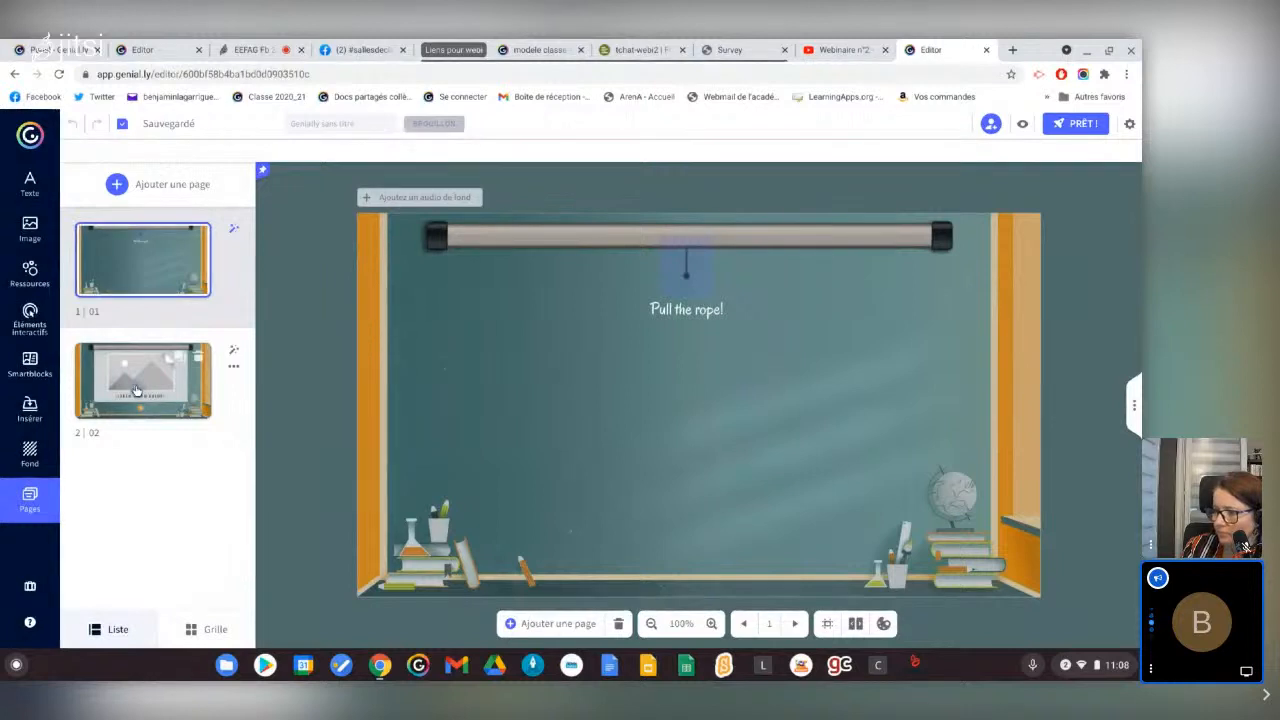
# Unlock the projection screen and its roller bar on page 2, and copy both onto the blue-wall classroom page
pyautogui.click(137, 390)
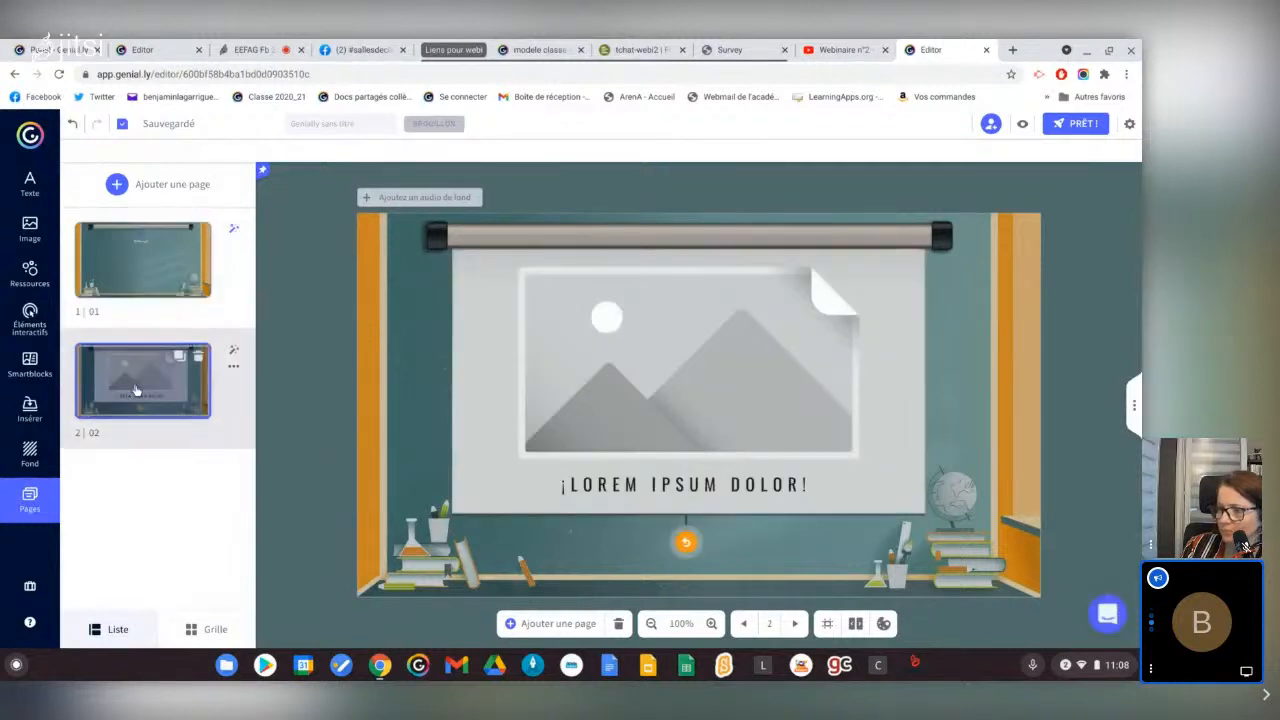
pyautogui.click(476, 373)
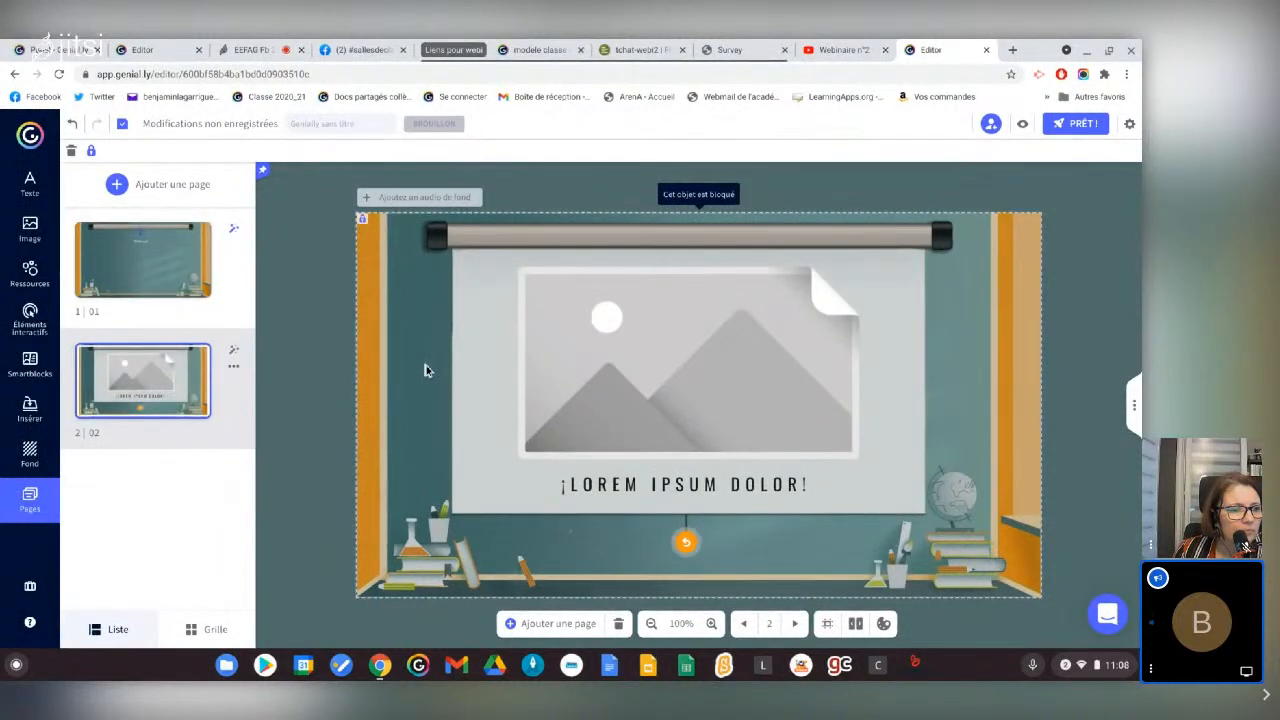
pyautogui.click(426, 369)
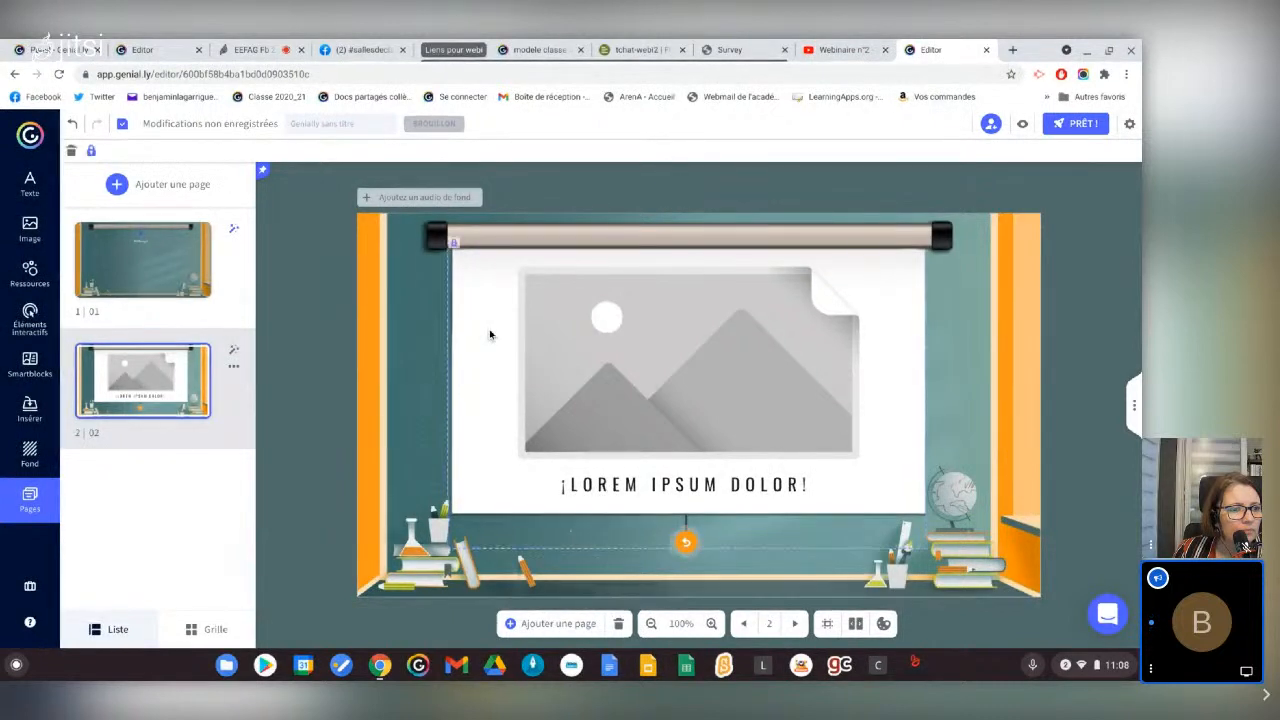
pyautogui.click(456, 253)
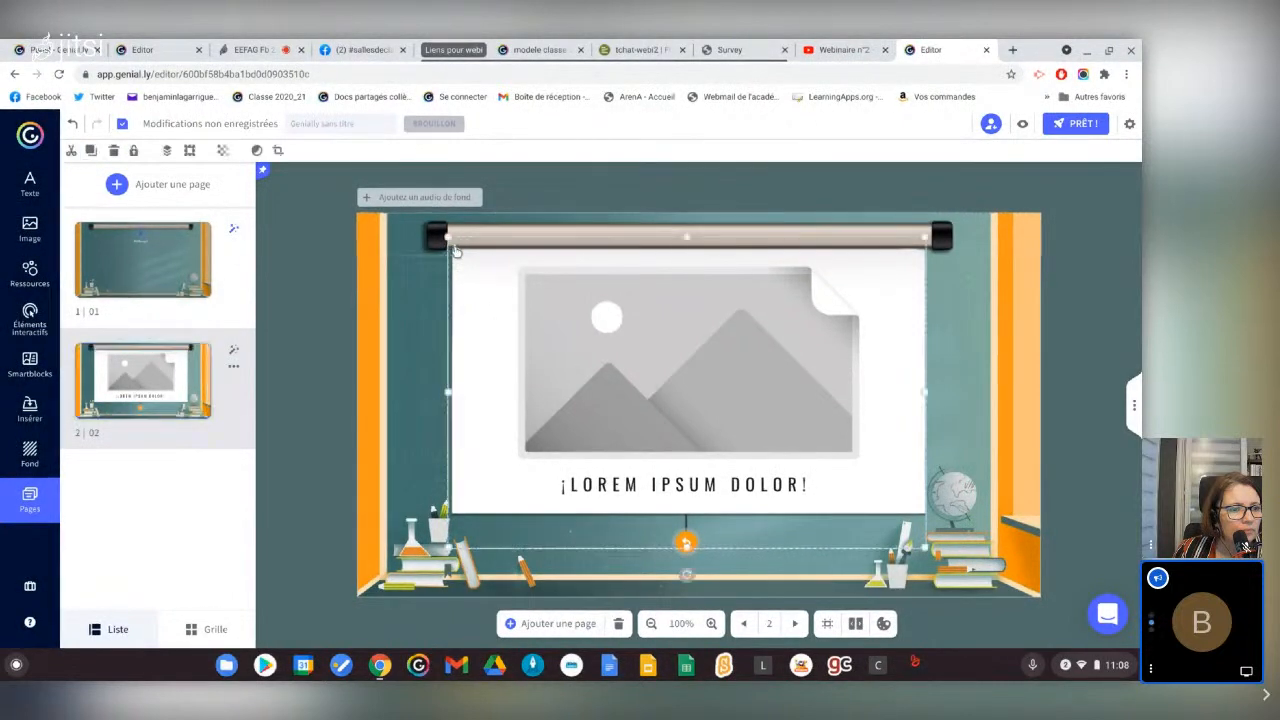
pyautogui.click(517, 236)
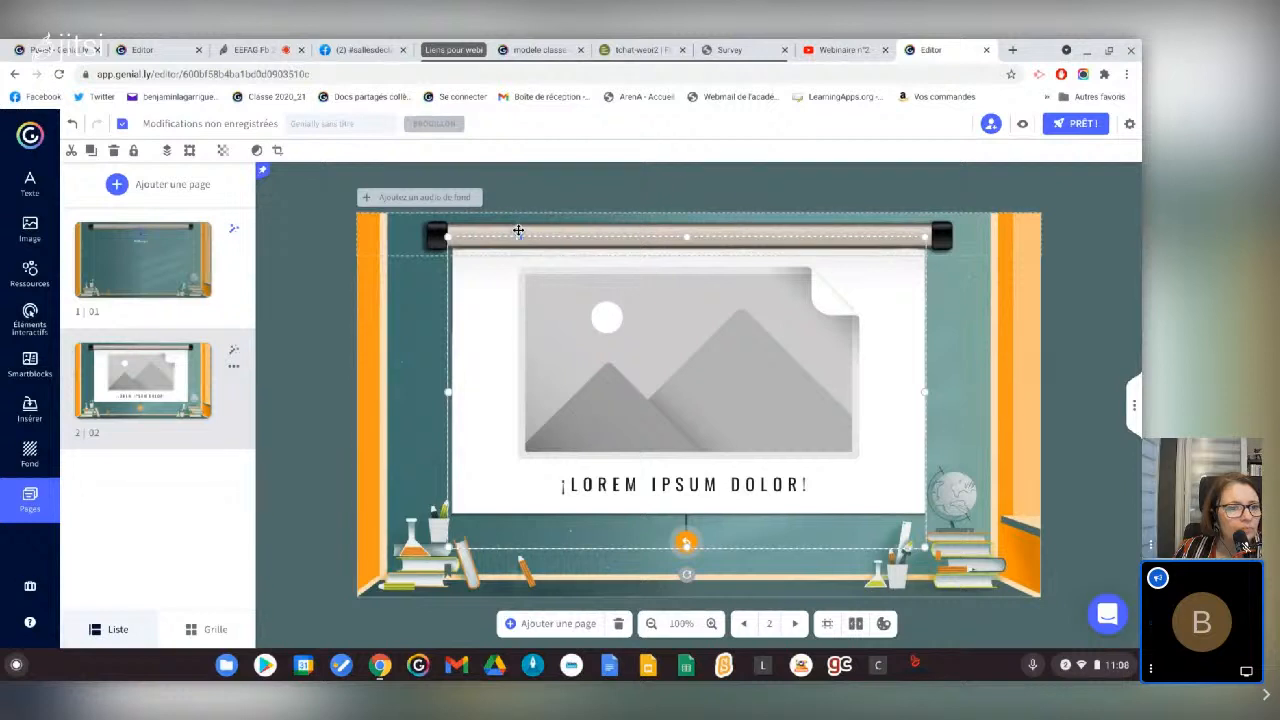
pyautogui.click(516, 231)
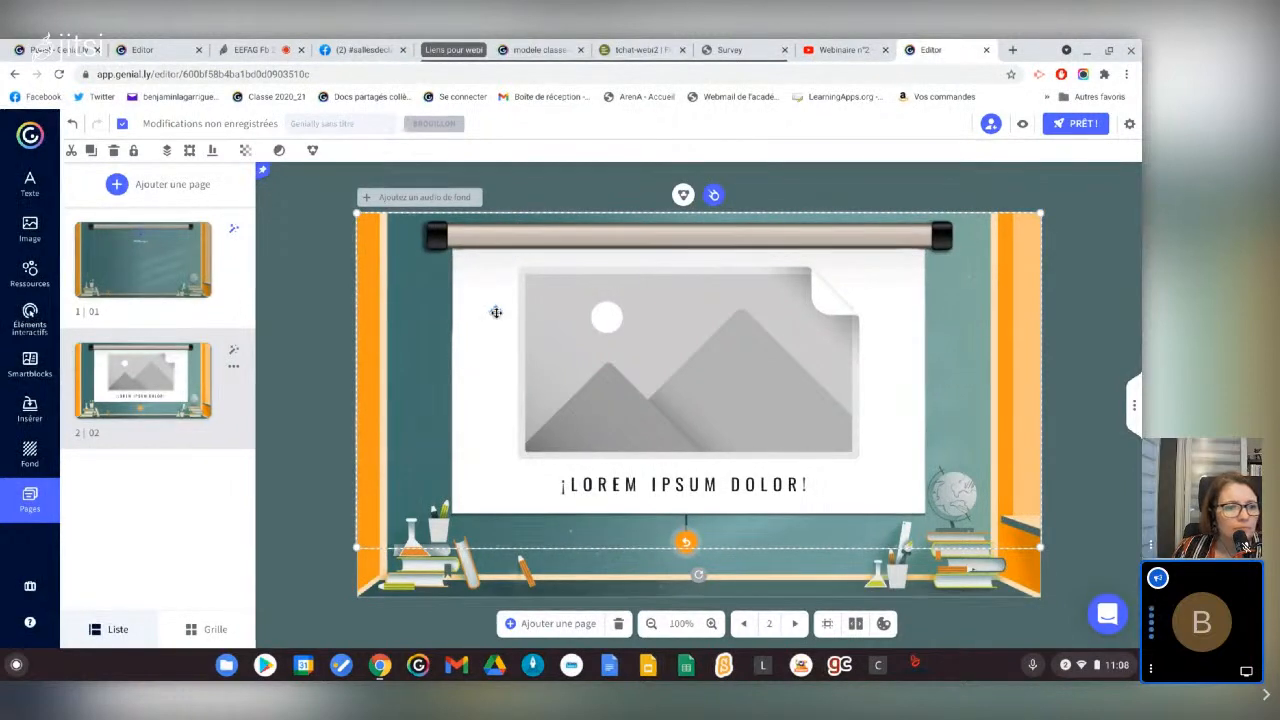
pyautogui.click(160, 50)
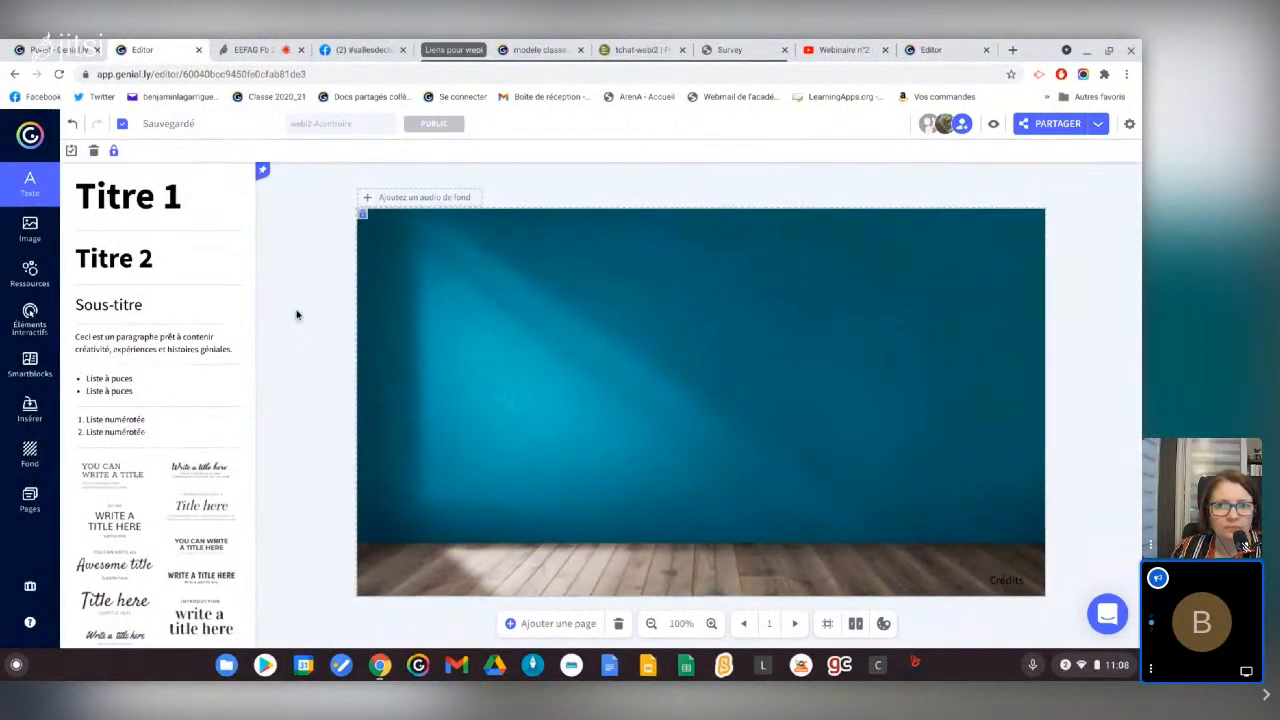
pyautogui.hotkey('ctrl', 'v')
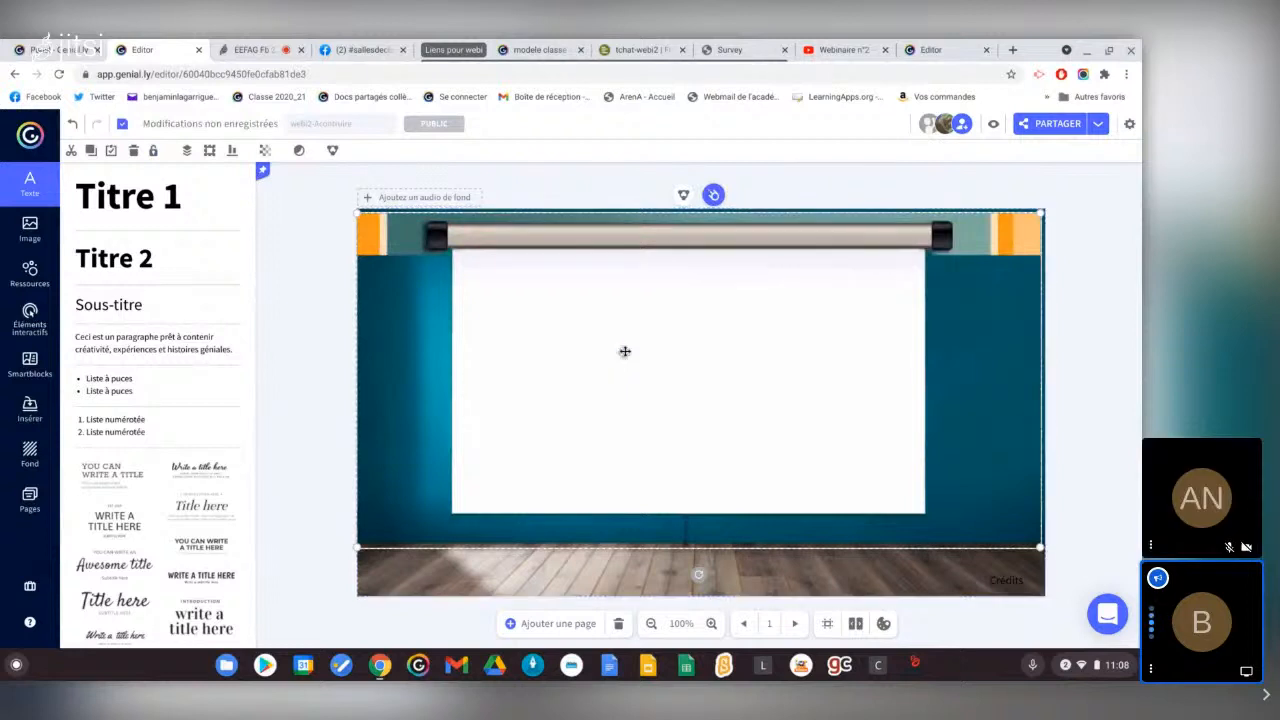
# Shift the pasted projector elements slightly down, and move the white screen down clear of its roller bar
pyautogui.moveTo(625, 351); pyautogui.dragTo(626, 378)
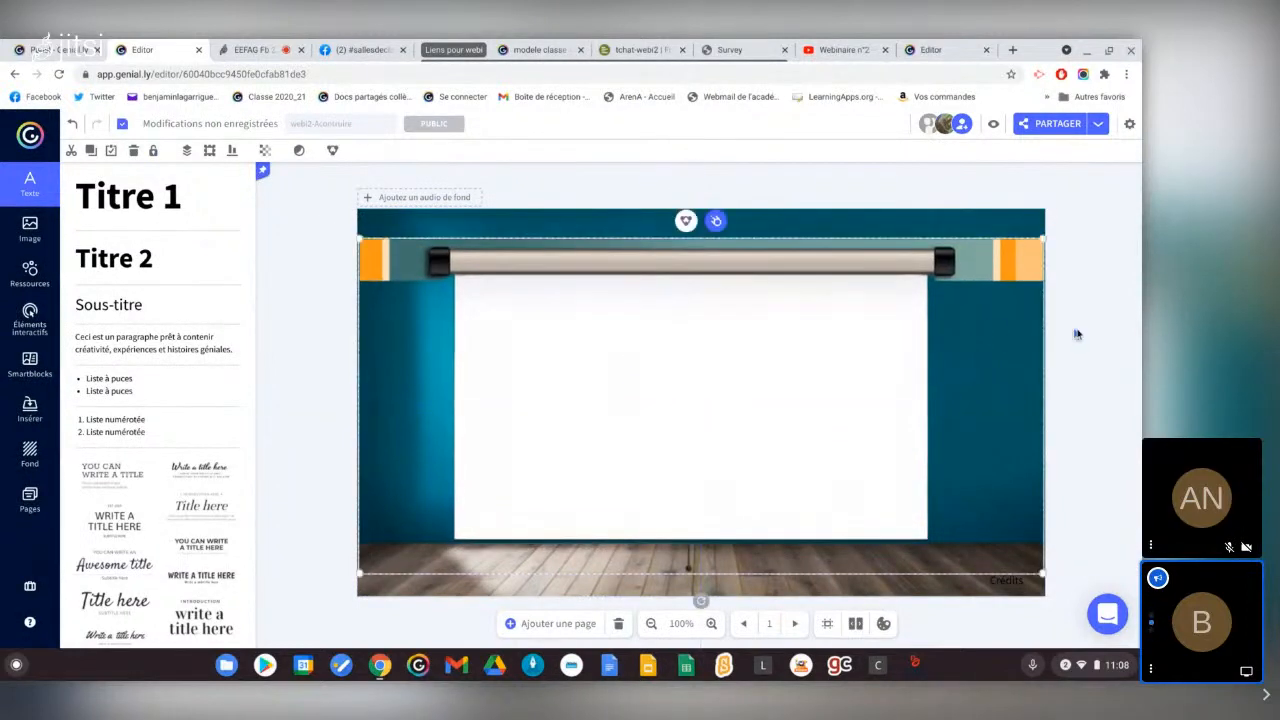
pyautogui.click(1085, 334)
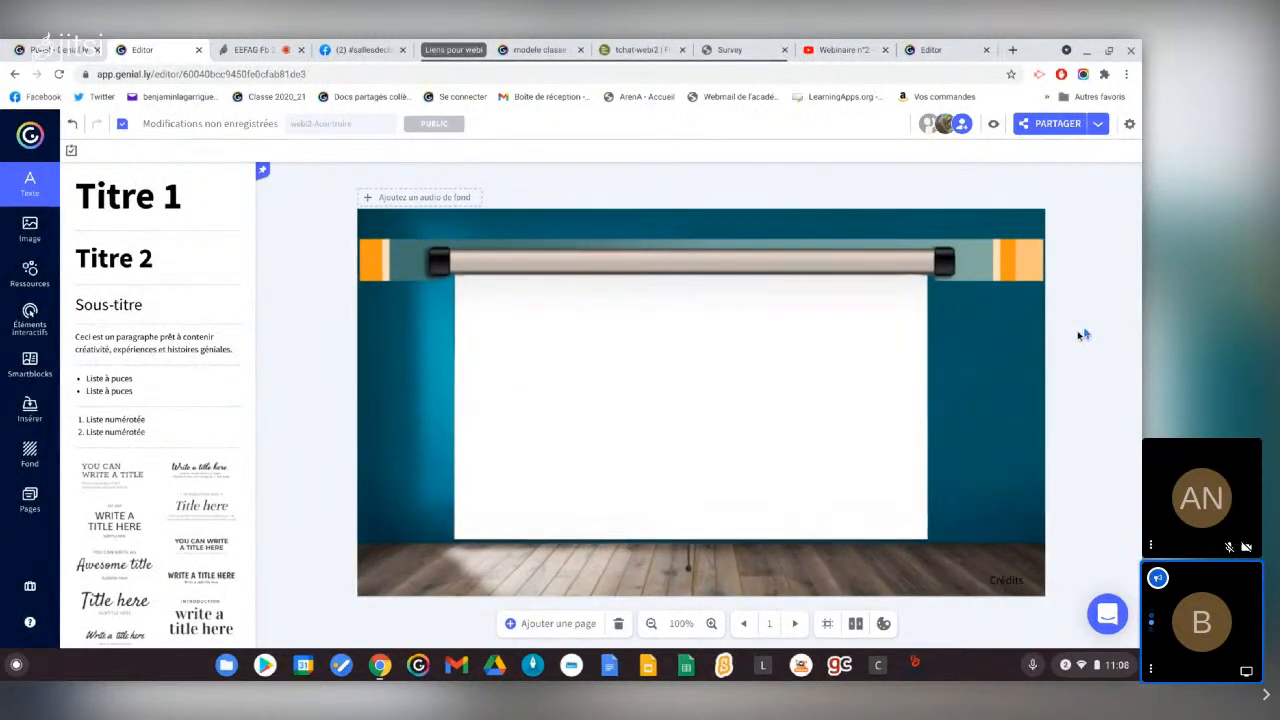
pyautogui.moveTo(765, 338); pyautogui.dragTo(766, 397)
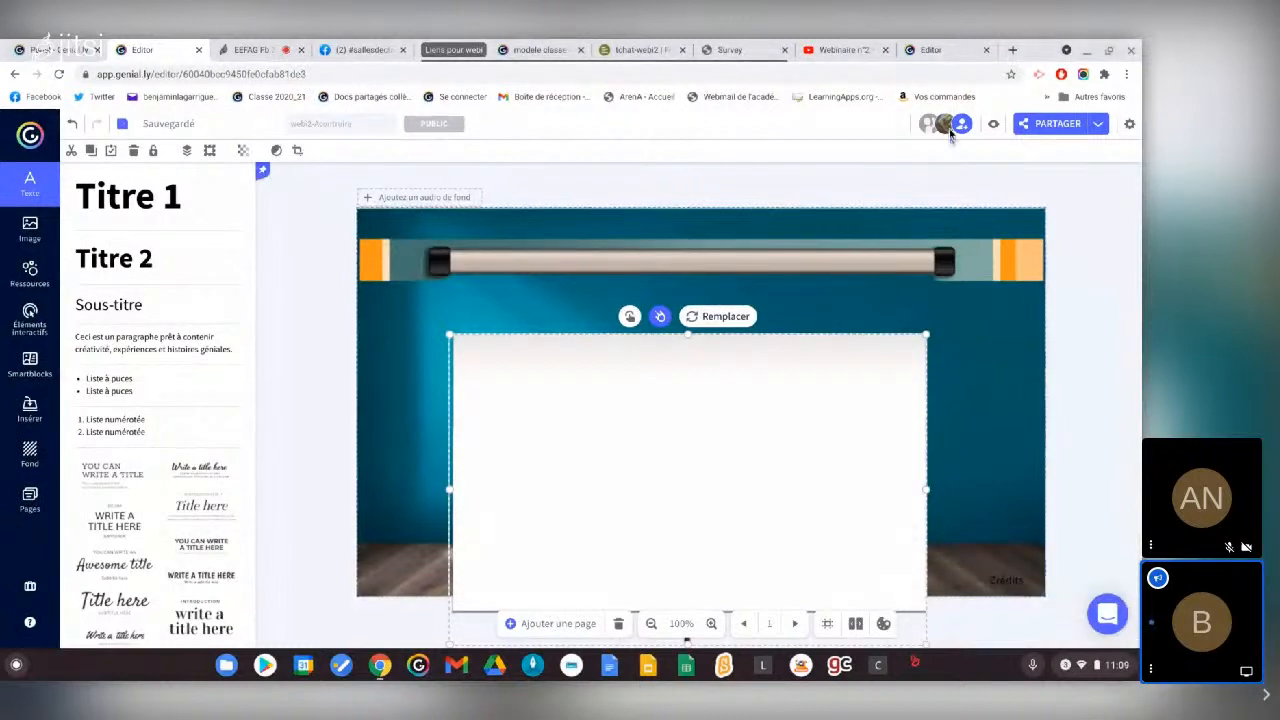
# Switch to remove.bg/upload, remove the background from the roller bar image and copy the cut-out result
pyautogui.click(1013, 49)
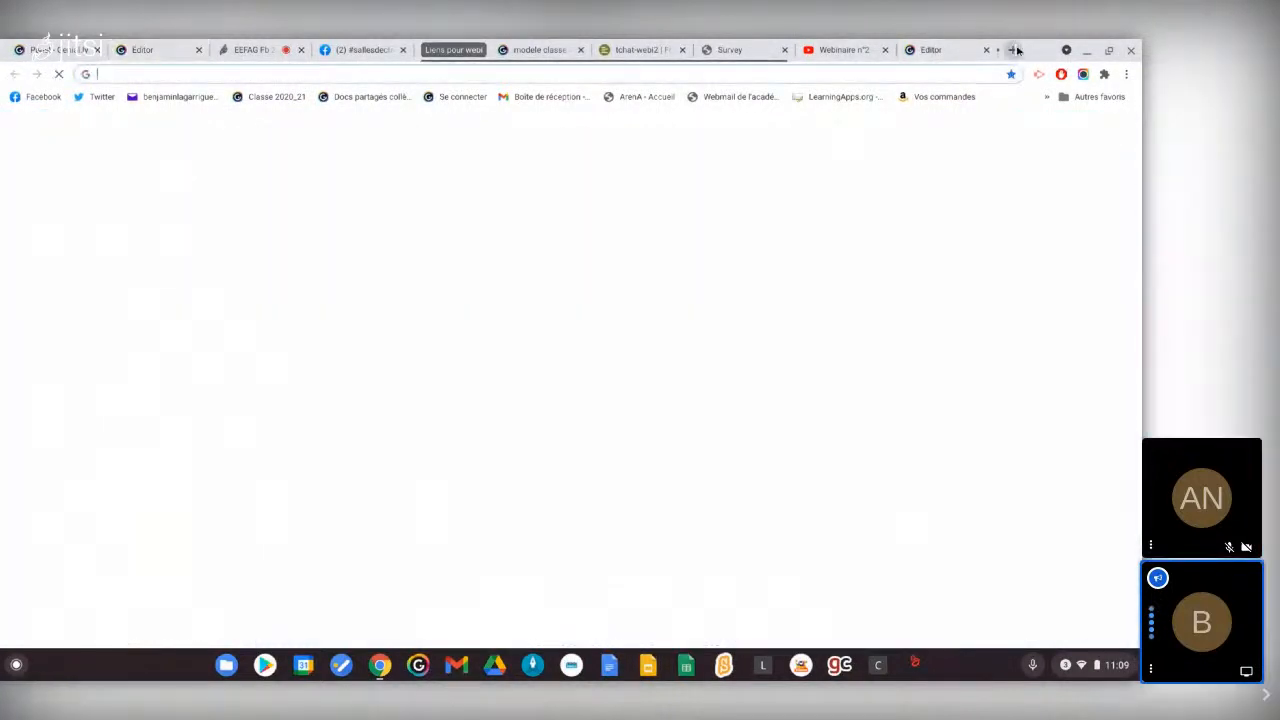
pyautogui.write('remove.bg/upload')
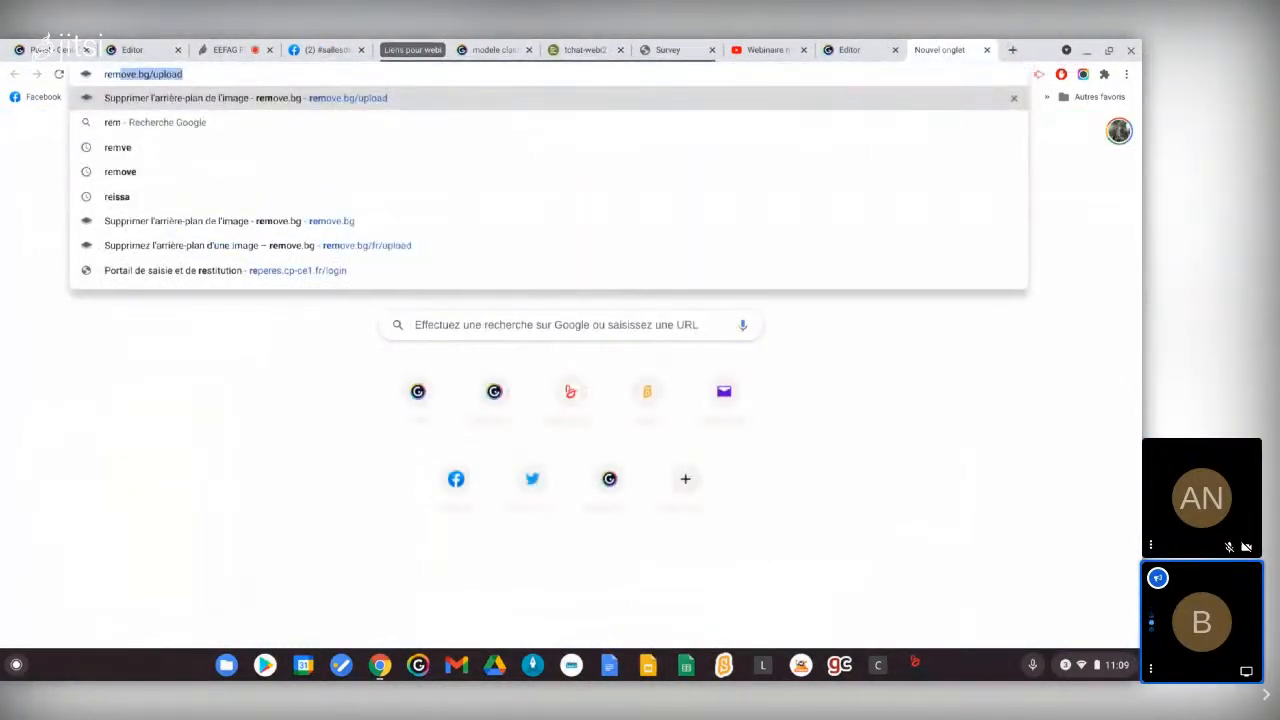
pyautogui.press('Return')
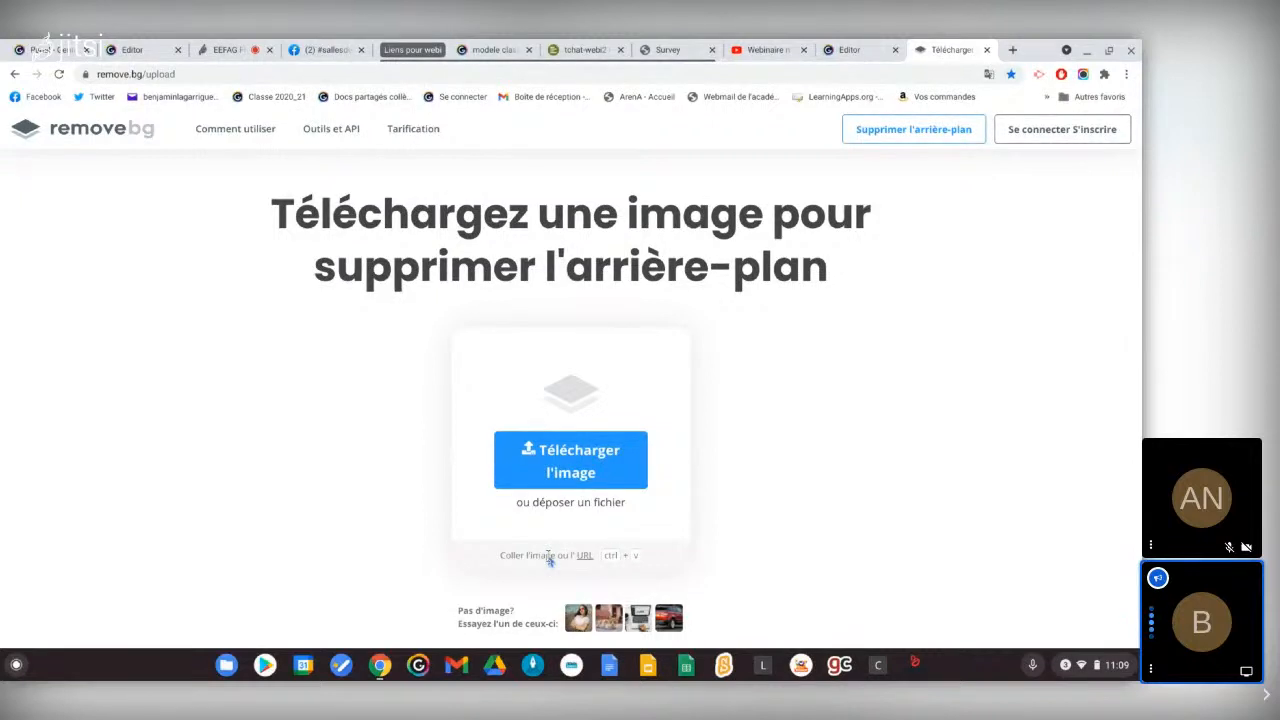
pyautogui.hotkey('ctrl', 'v')
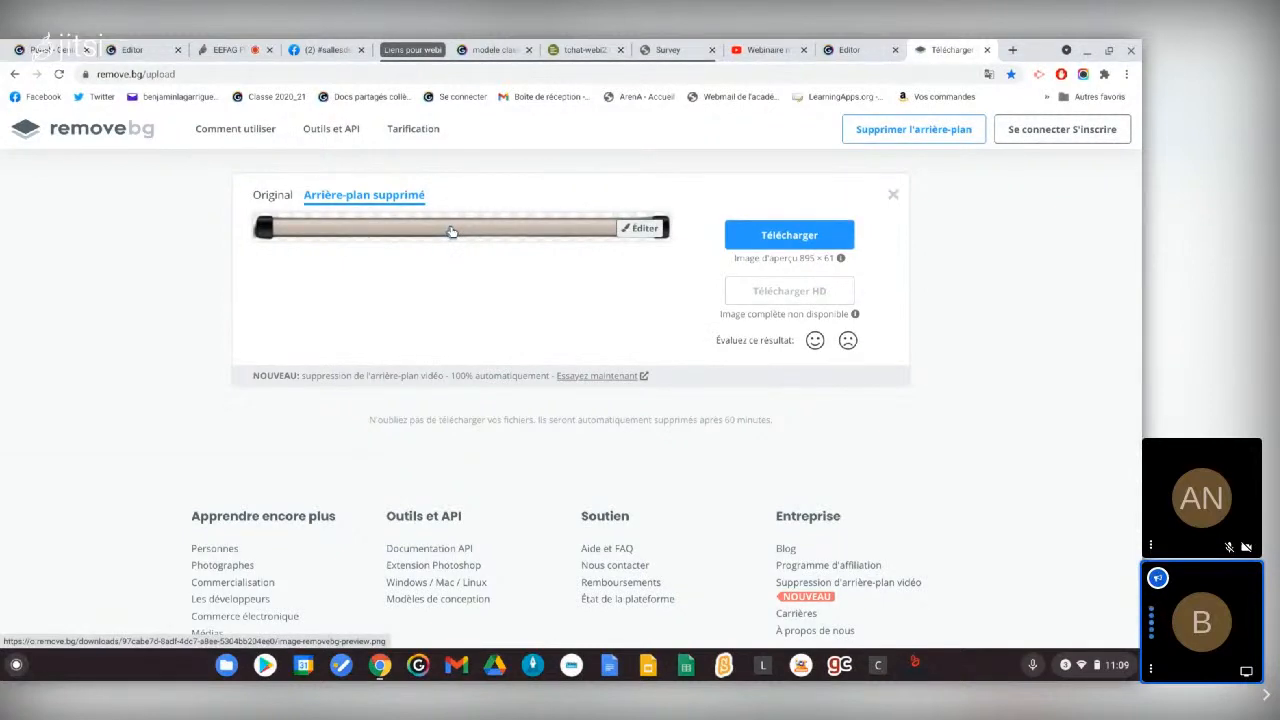
pyautogui.rightClick(450, 232)
pyautogui.click(514, 441)
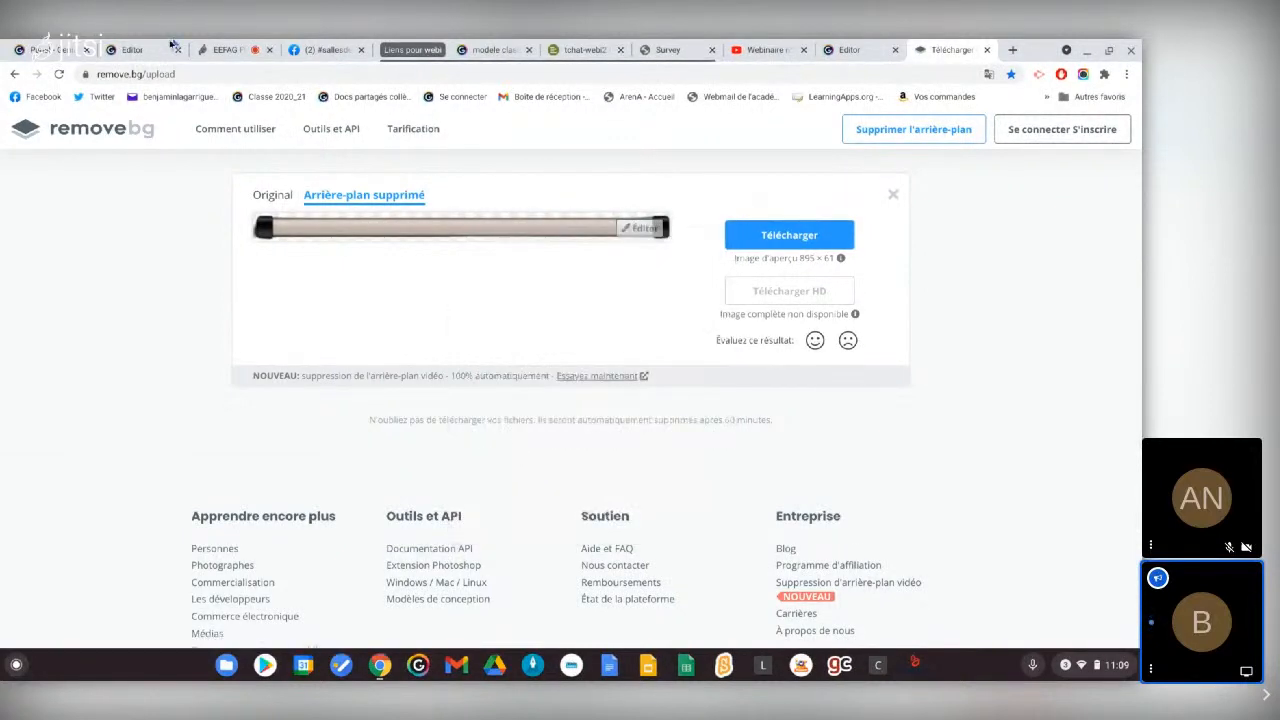
# Paste the cut-out bar onto the Genially classroom page, place it just above the white screen and delete the original bar
pyautogui.click(139, 44)
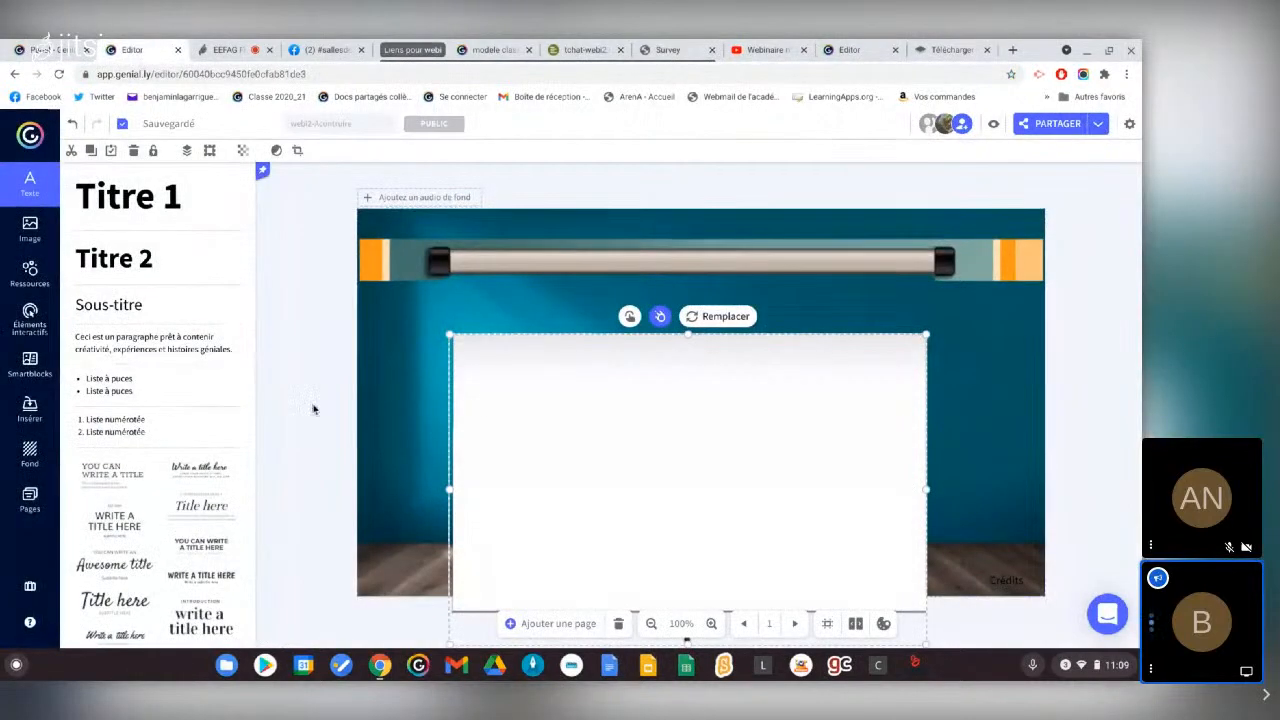
pyautogui.hotkey('ctrl', 'v')
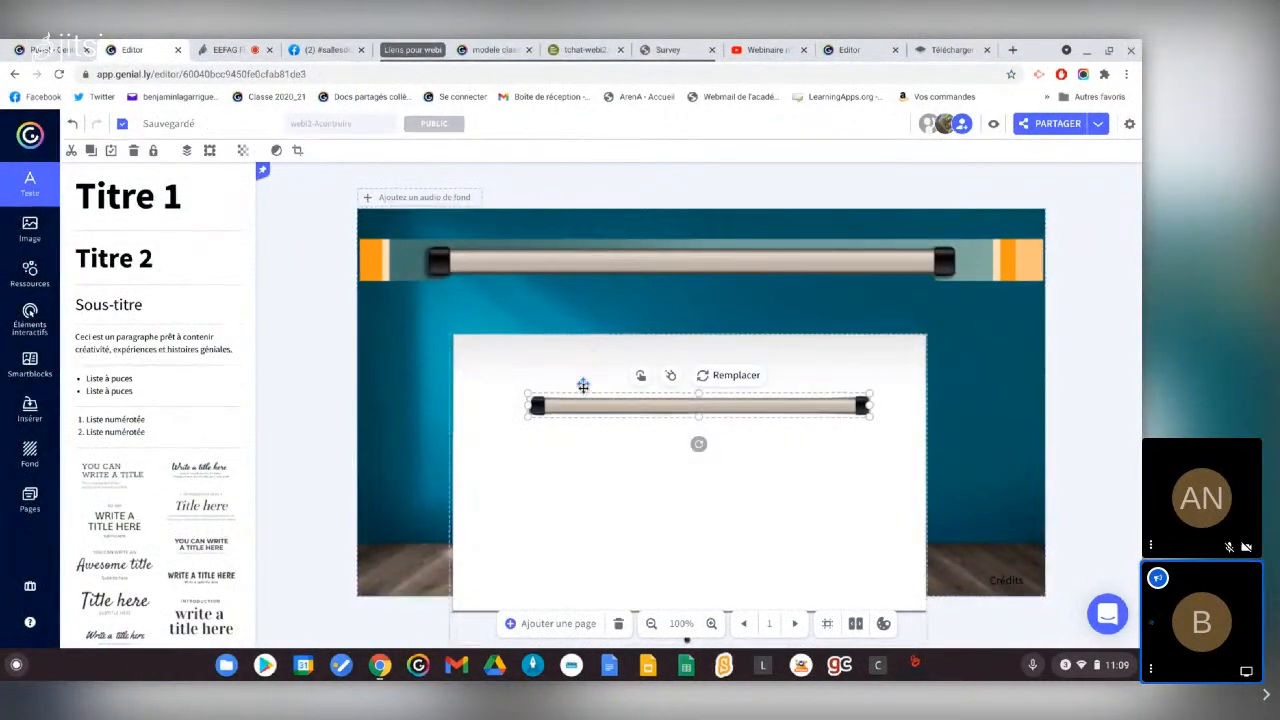
pyautogui.moveTo(583, 404); pyautogui.dragTo(496, 317)
pyautogui.click(573, 263)
pyautogui.press('Delete')
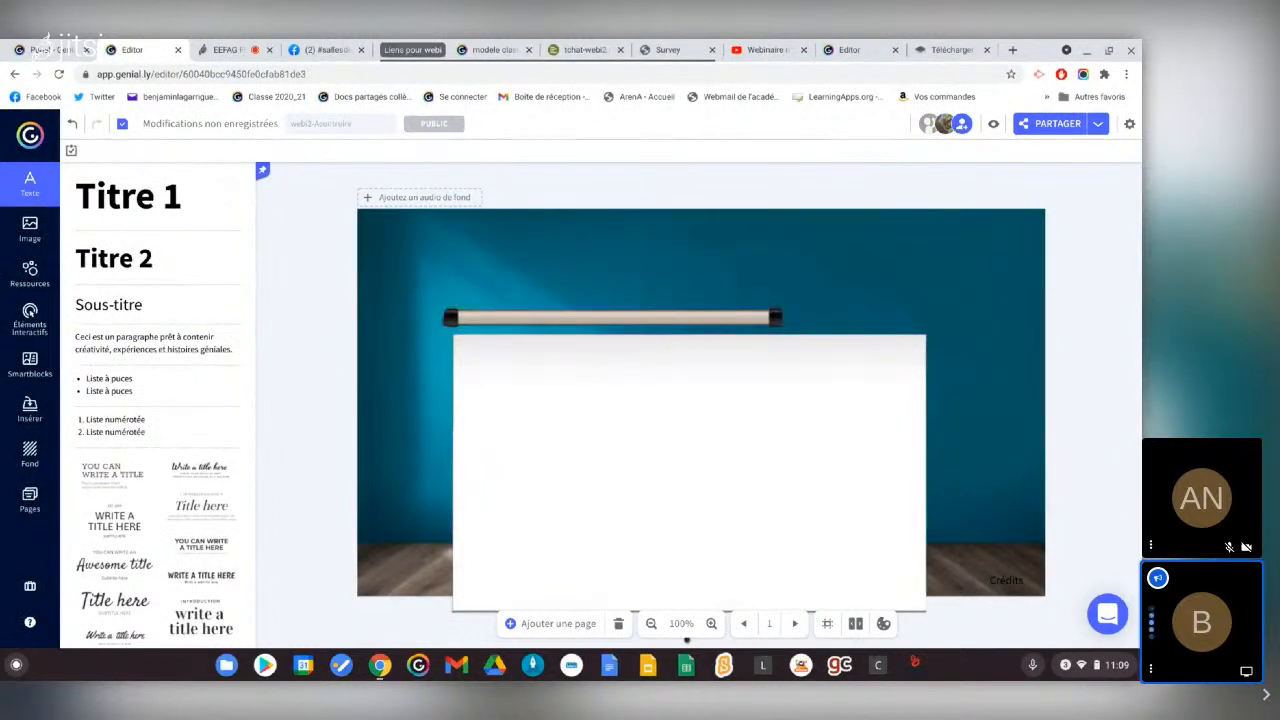
# Move the bar to the wall's upper-left corner and shorten it, with the white screen beneath it narrowed to match and reduced in height
pyautogui.moveTo(576, 318); pyautogui.dragTo(493, 239)
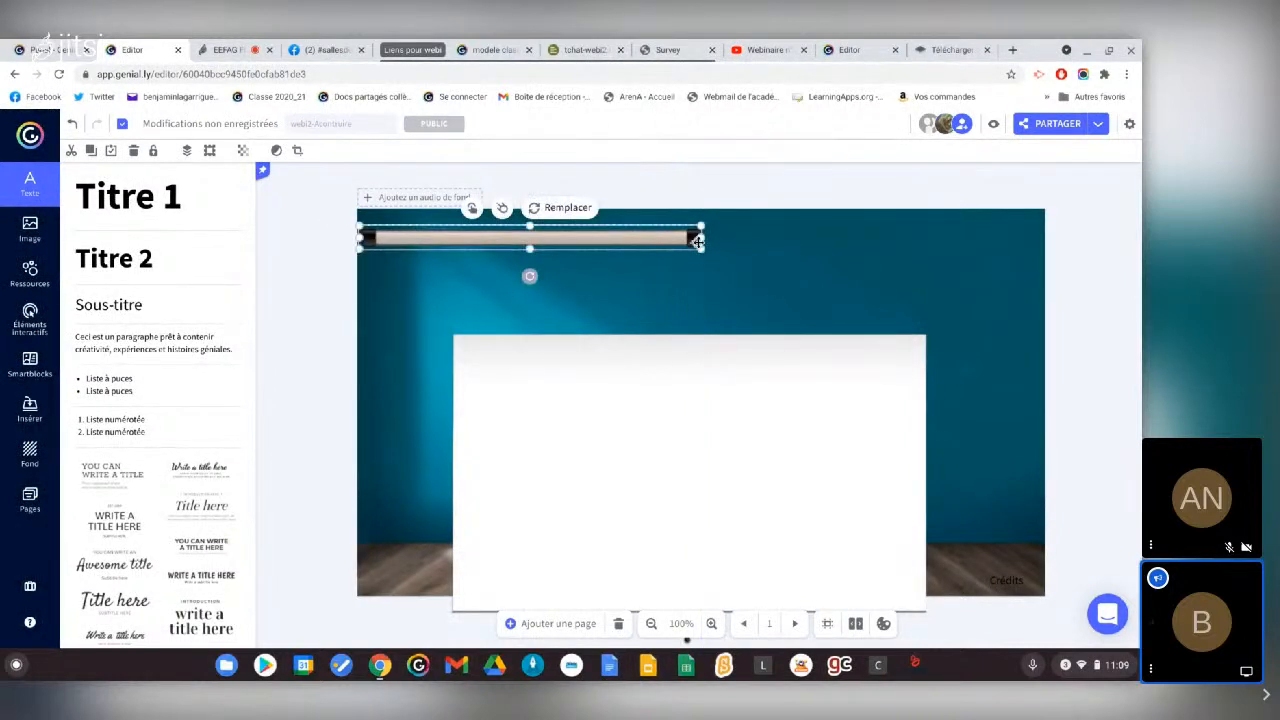
pyautogui.moveTo(702, 238); pyautogui.dragTo(559, 230)
pyautogui.moveTo(593, 455); pyautogui.dragTo(511, 359)
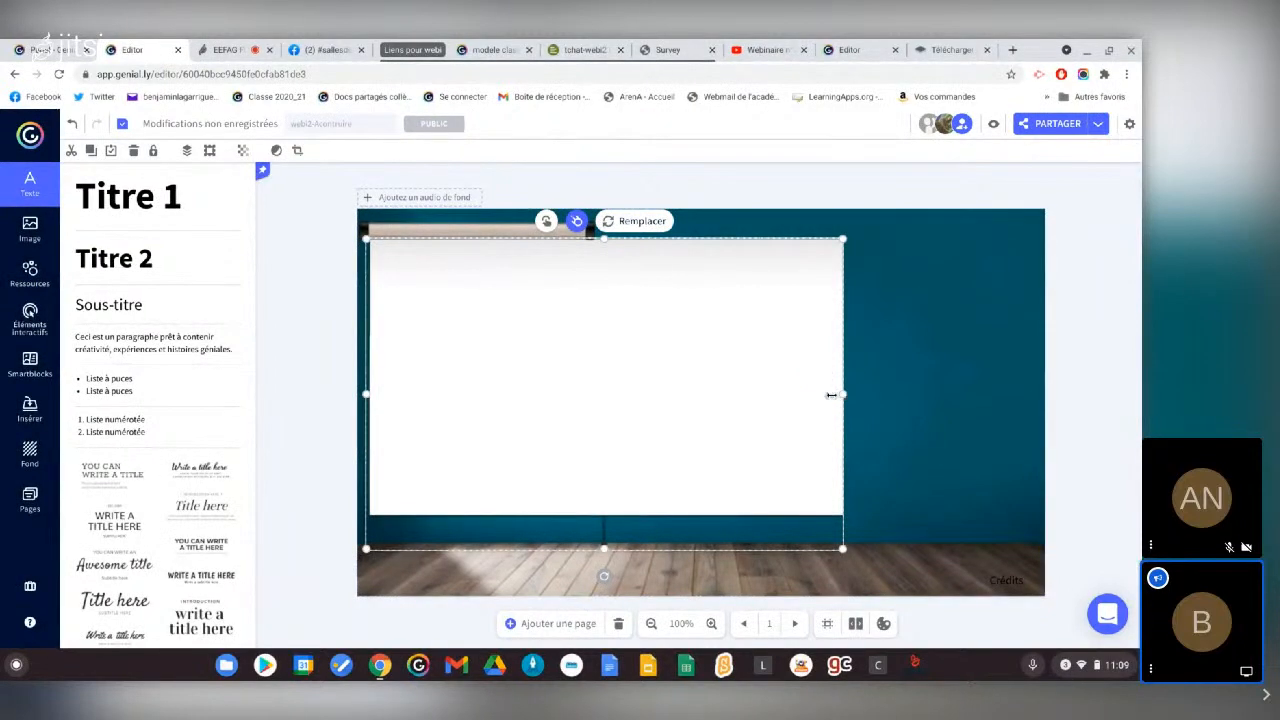
pyautogui.moveTo(831, 395); pyautogui.dragTo(585, 398)
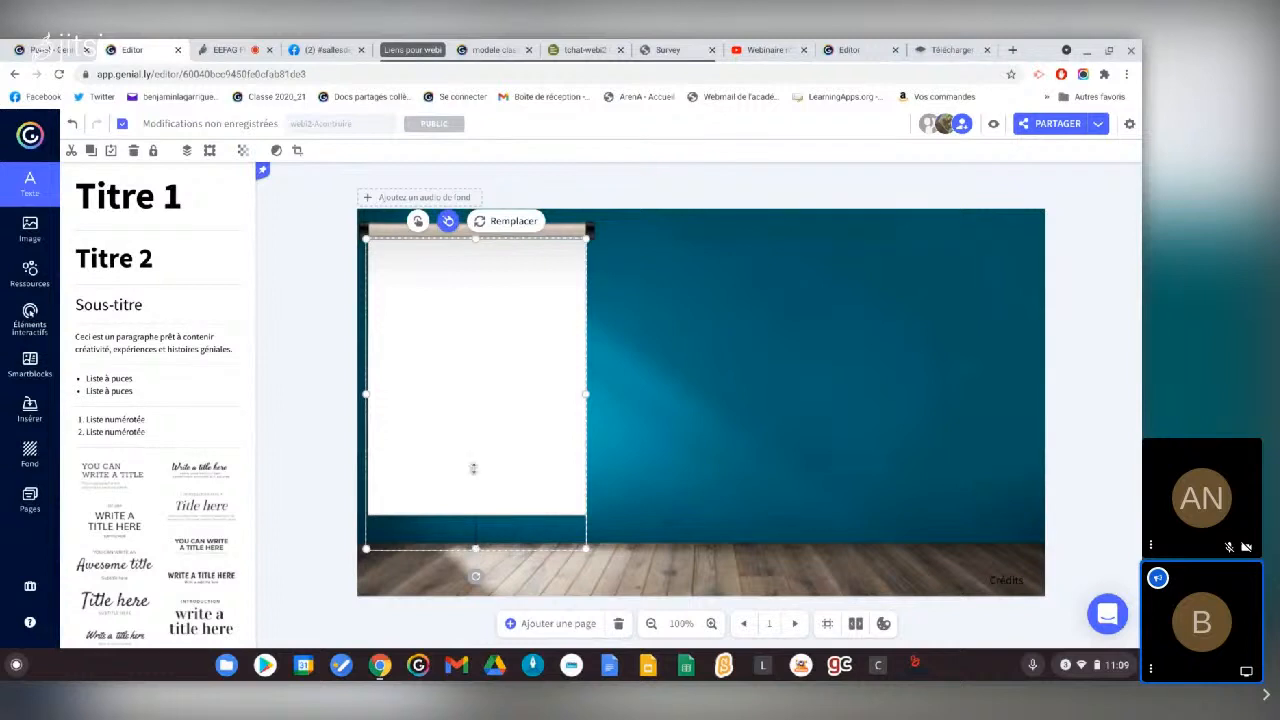
pyautogui.moveTo(473, 467); pyautogui.dragTo(493, 390)
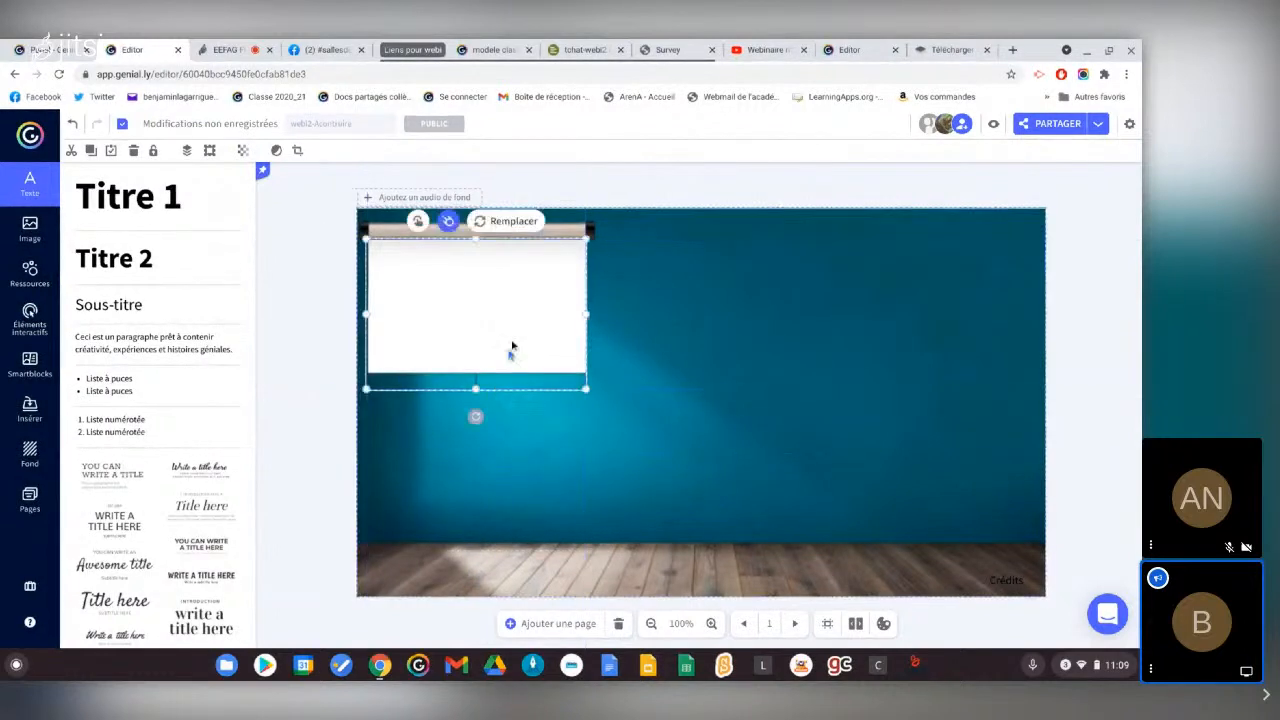
# Open the white screen's animation settings, and move the screen and its roller bar away from the wall's upper-left corner
pyautogui.click(449, 222)
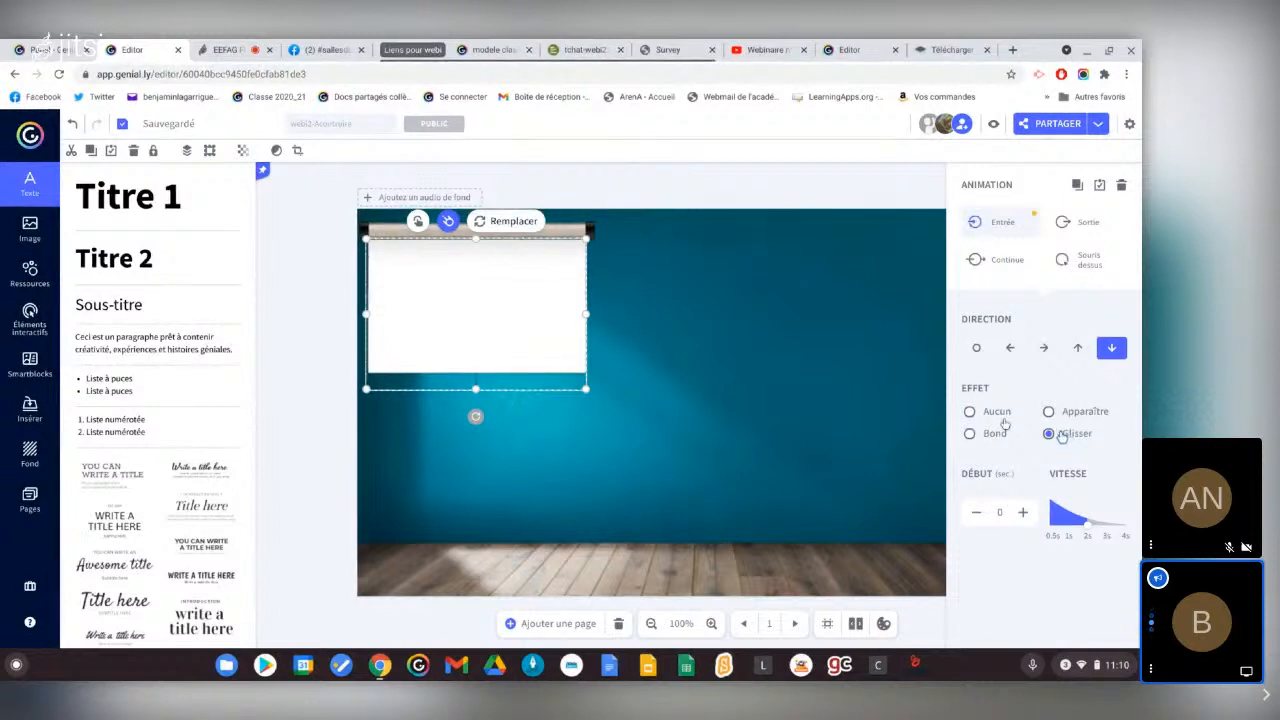
pyautogui.moveTo(530, 319); pyautogui.dragTo(631, 439)
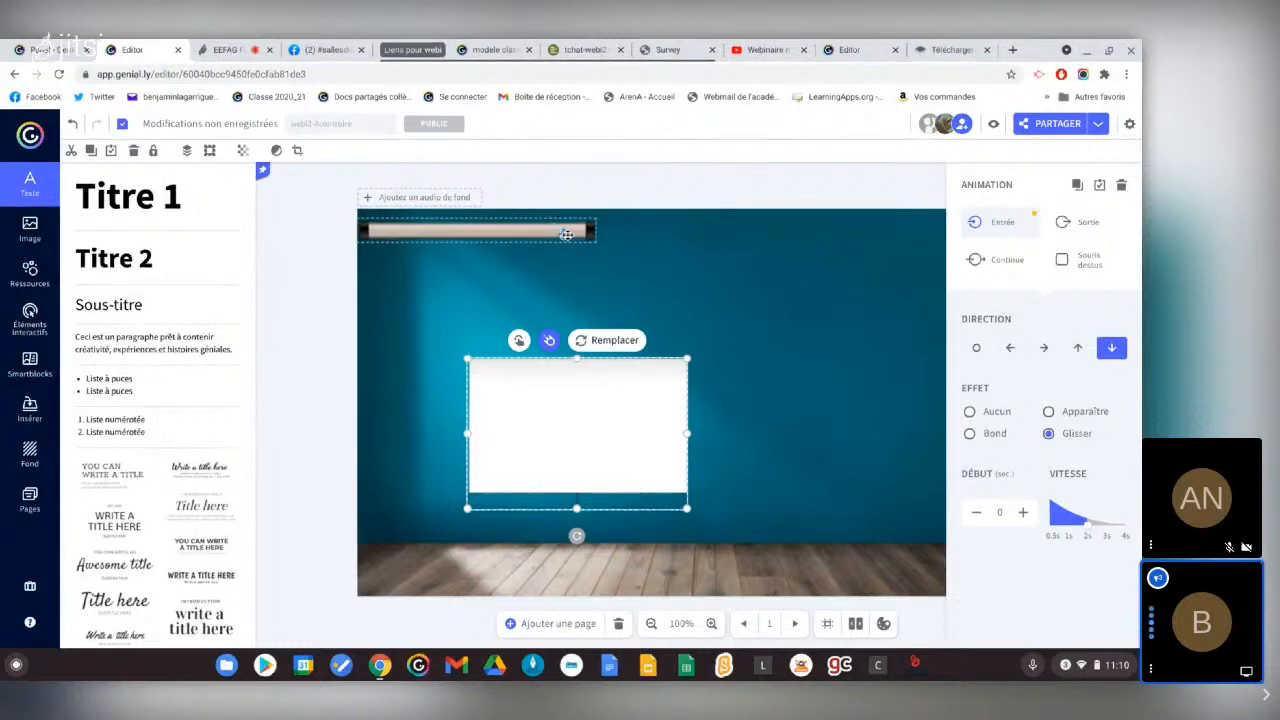
pyautogui.moveTo(566, 234); pyautogui.dragTo(745, 312)
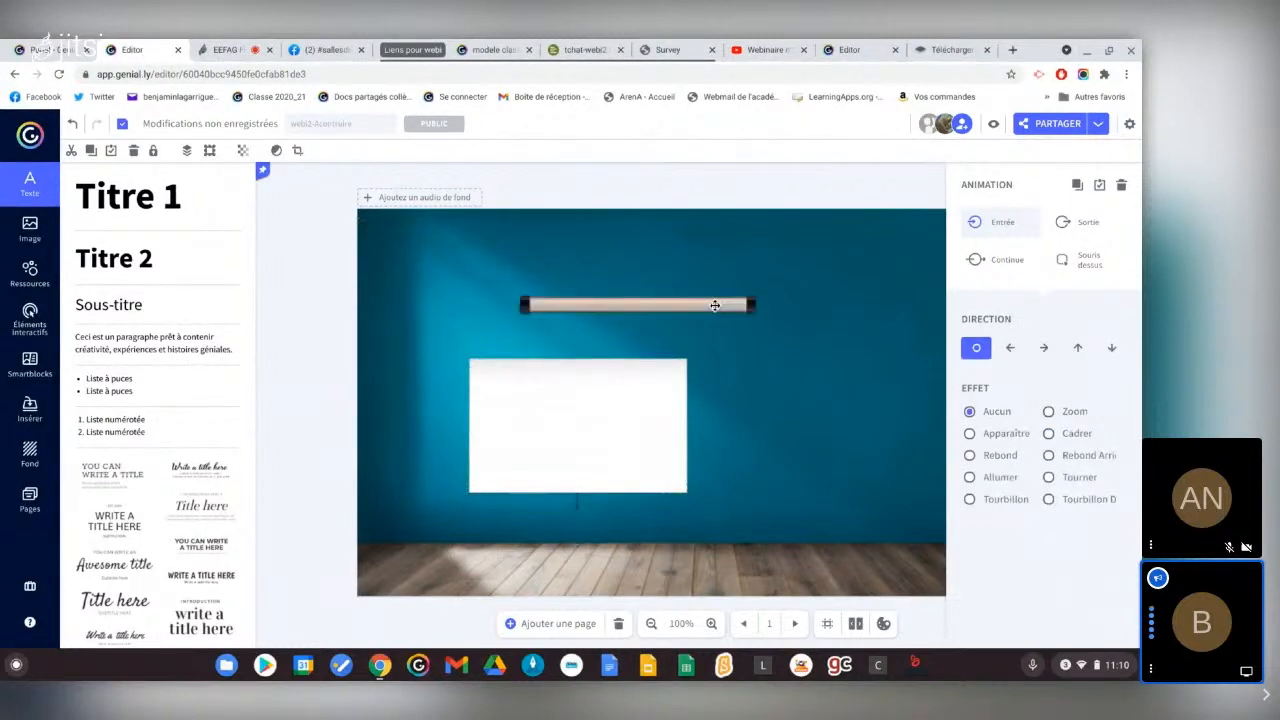
pyautogui.click(764, 369)
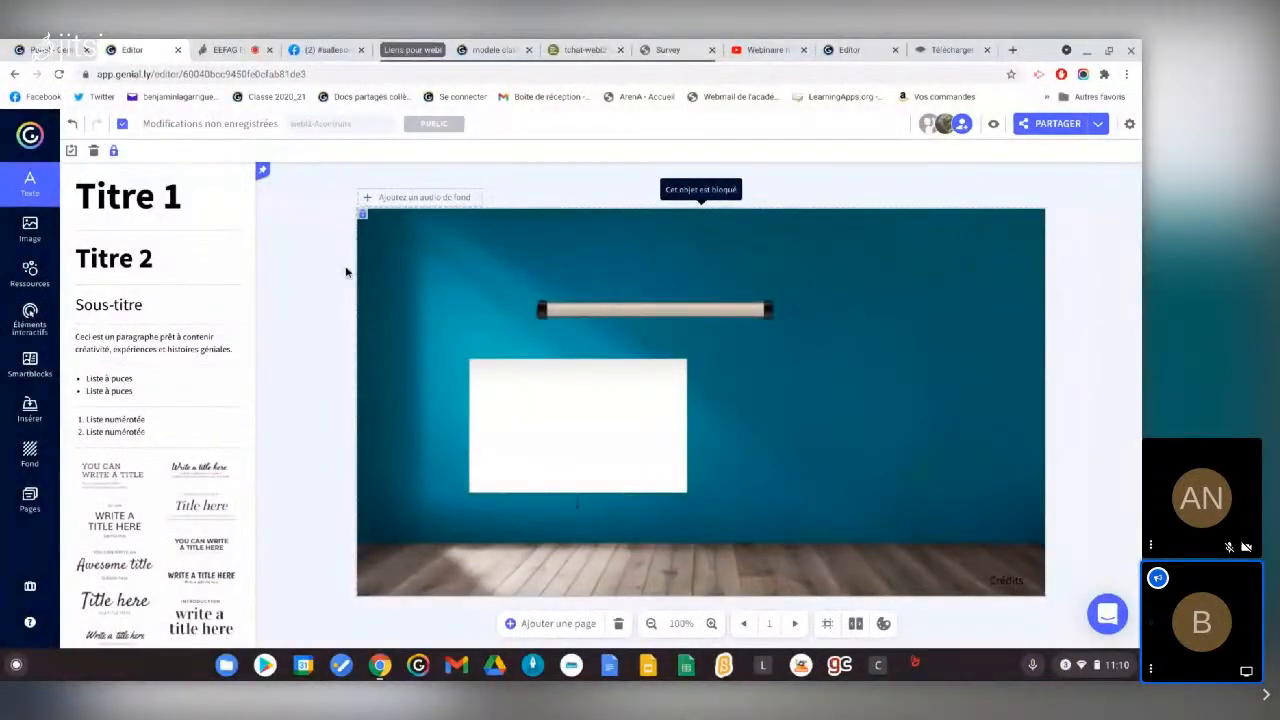
pyautogui.click(298, 297)
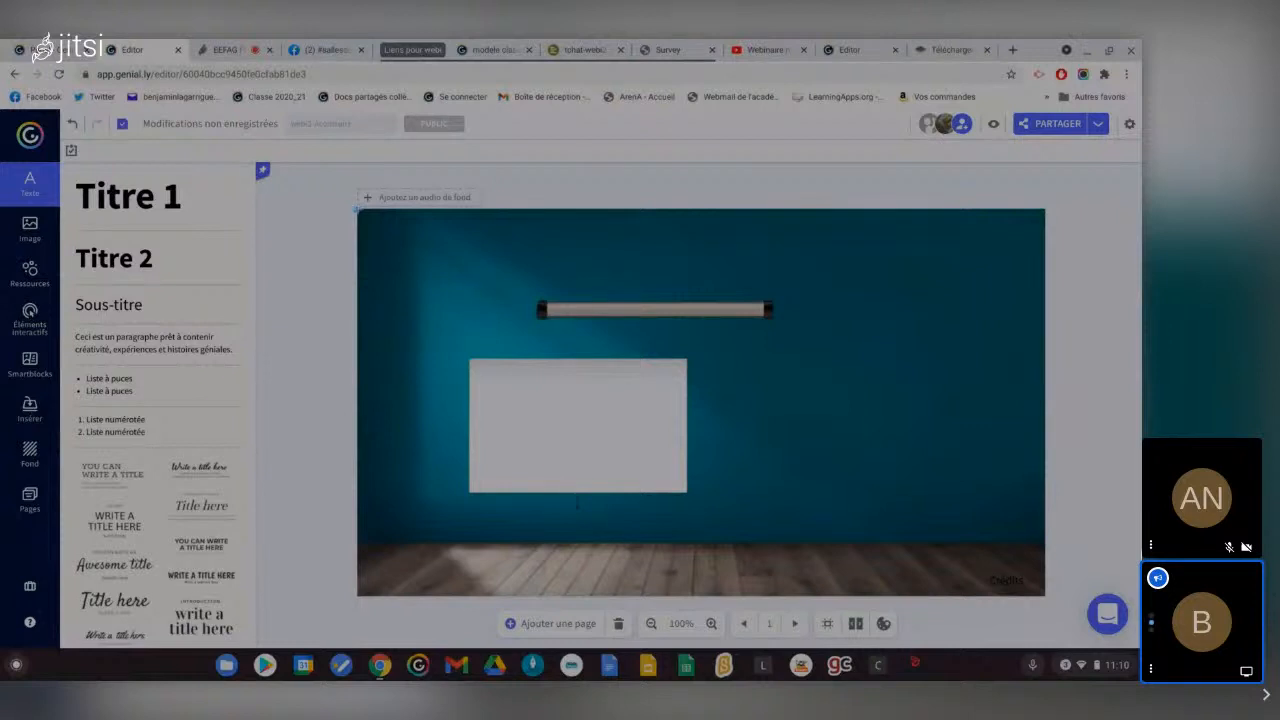
# Capture a strip of the wall's upper-left corner as an image, paste it onto the page and align it over that corner
pyautogui.moveTo(357, 207); pyautogui.dragTo(646, 253)
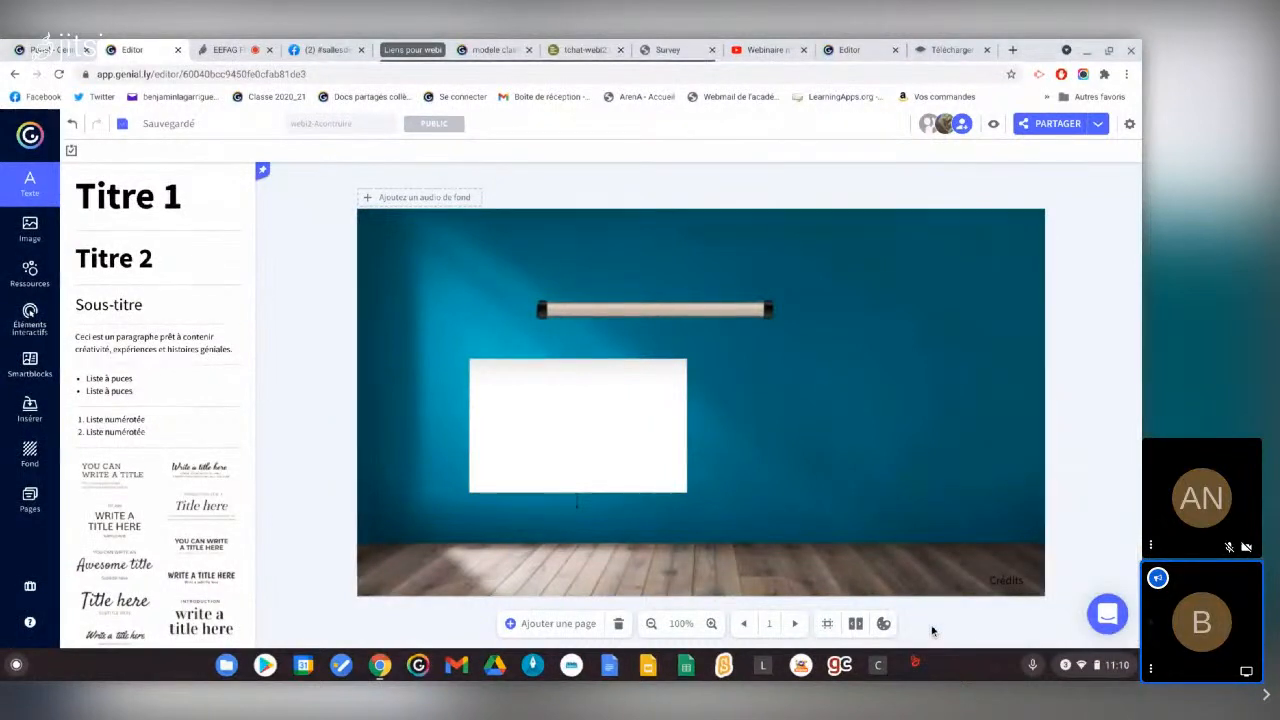
pyautogui.hotkey('ctrl', 'v')
pyautogui.moveTo(703, 417); pyautogui.dragTo(502, 243)
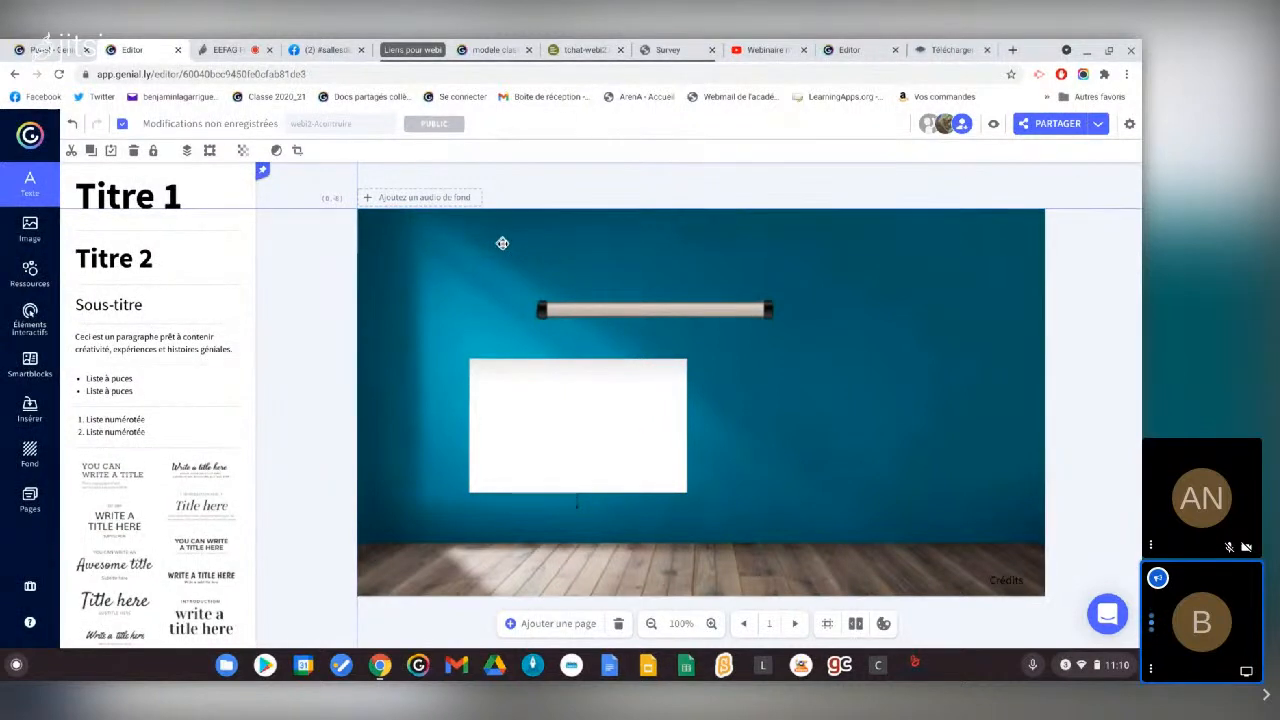
pyautogui.click(502, 243)
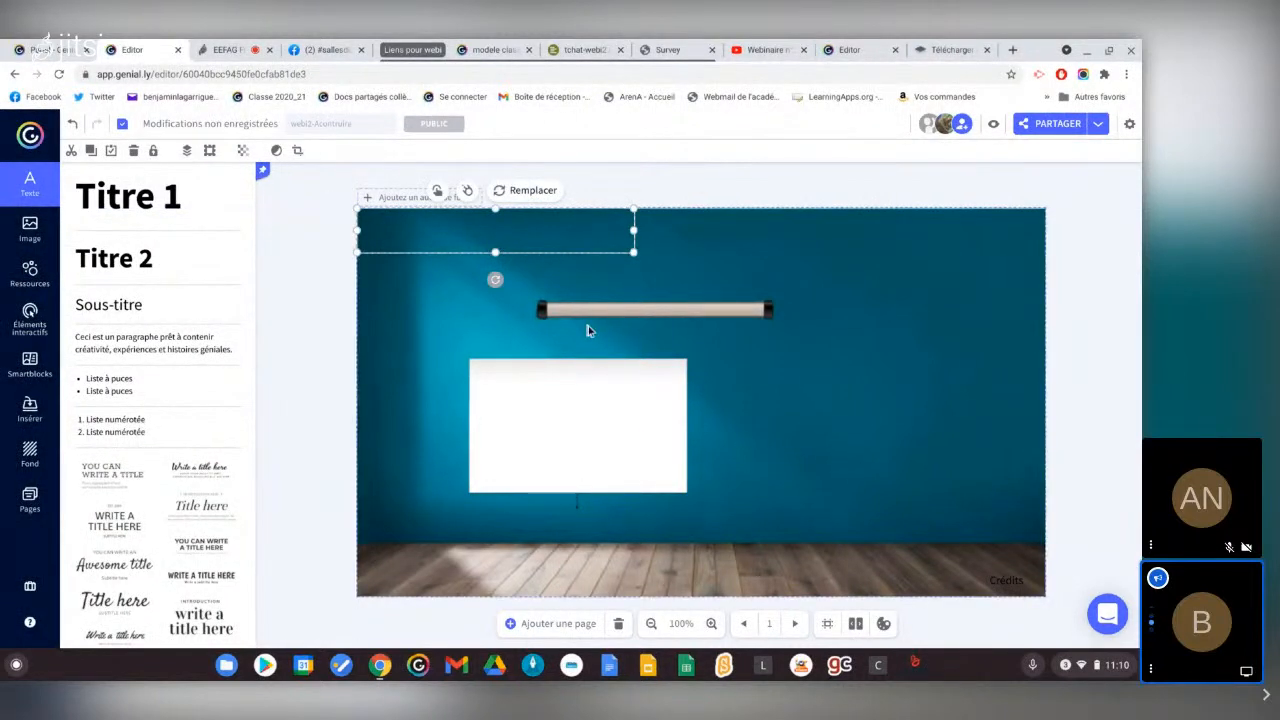
# Move the roller bar over the pasted wall strip, bring it to the front and align it in the wall's upper-left corner
pyautogui.moveTo(588, 316); pyautogui.dragTo(481, 234)
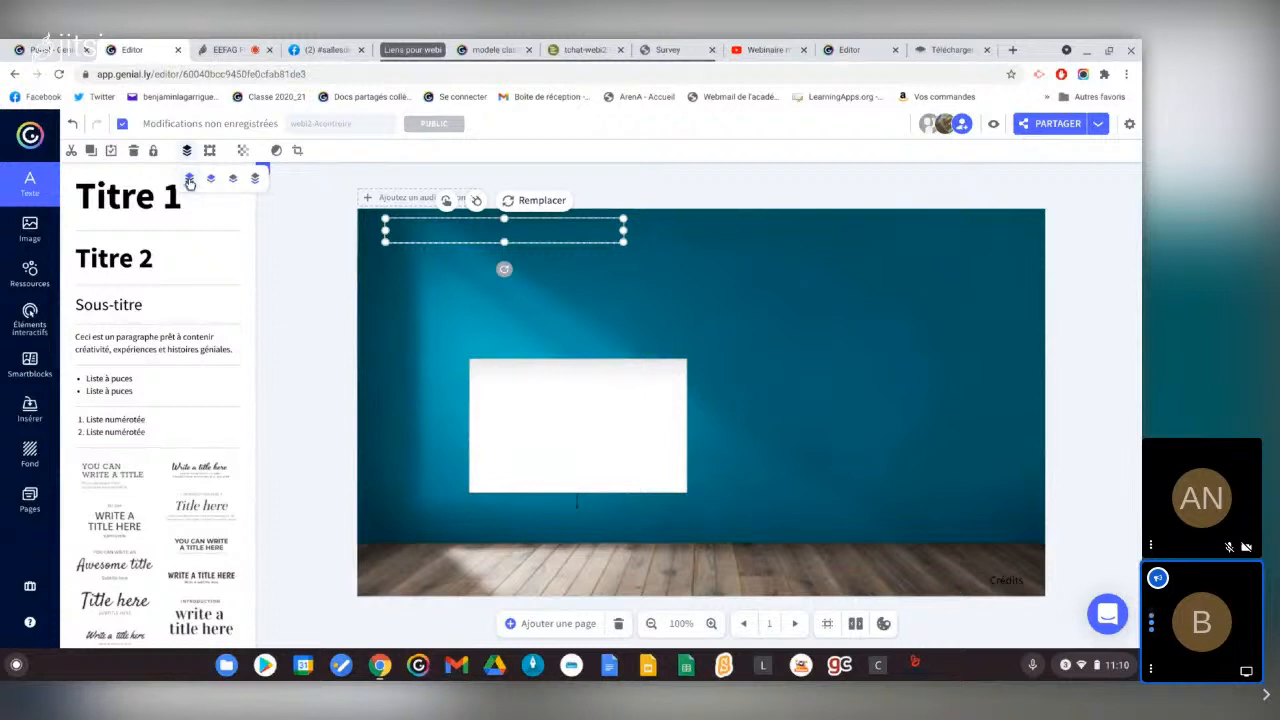
pyautogui.click(189, 180)
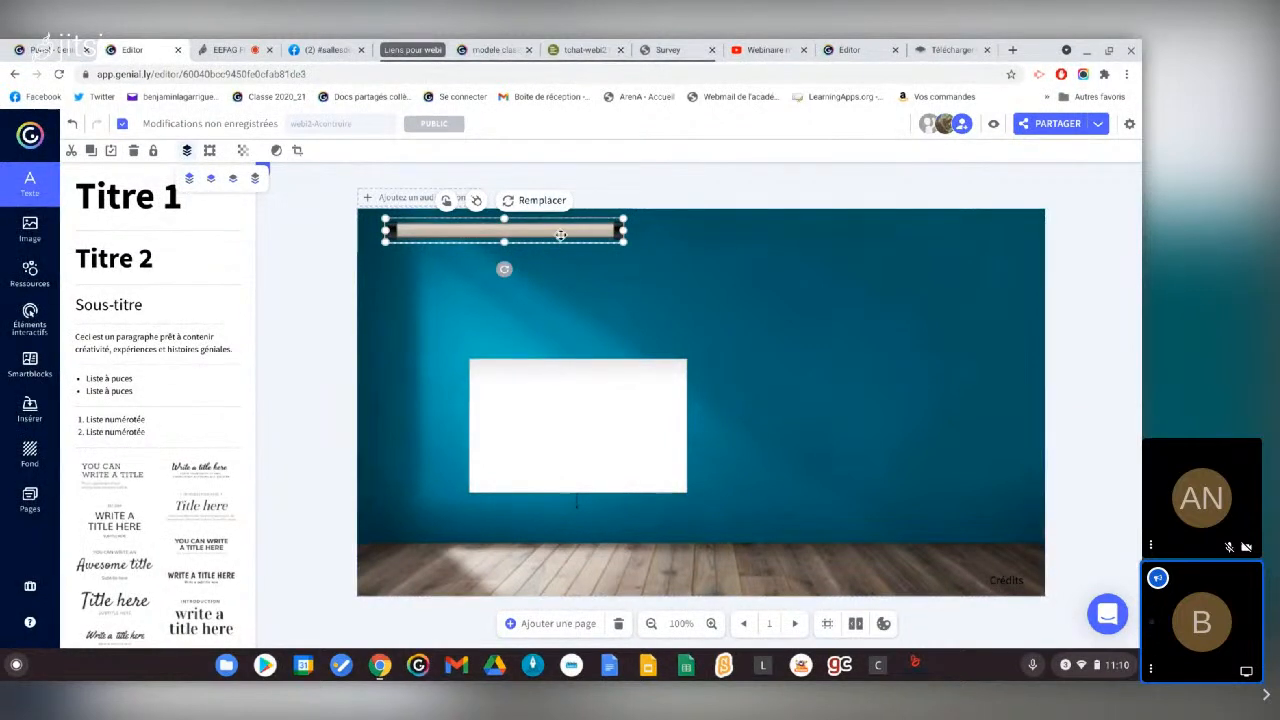
pyautogui.moveTo(562, 235); pyautogui.dragTo(532, 231)
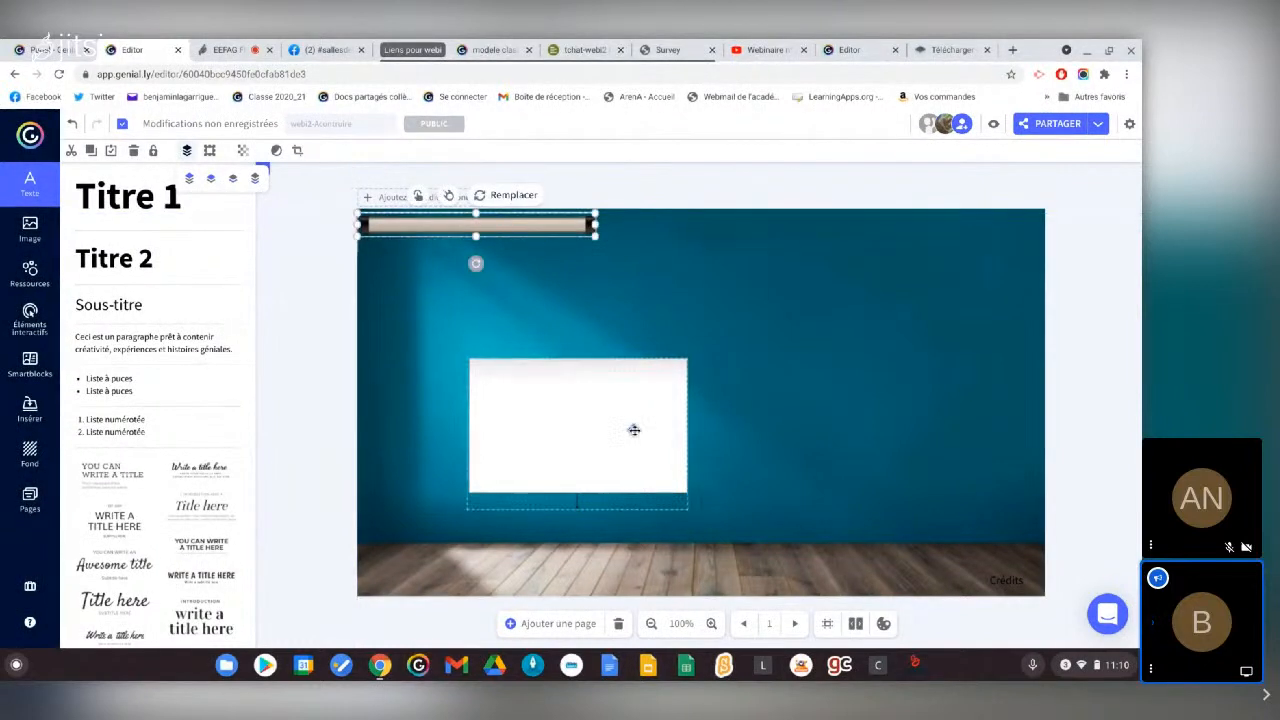
# Position the white screen directly under the roller bar and shorten the wall strip so its lower edge hides behind the bar
pyautogui.moveTo(633, 444); pyautogui.dragTo(534, 326)
pyautogui.click(510, 251)
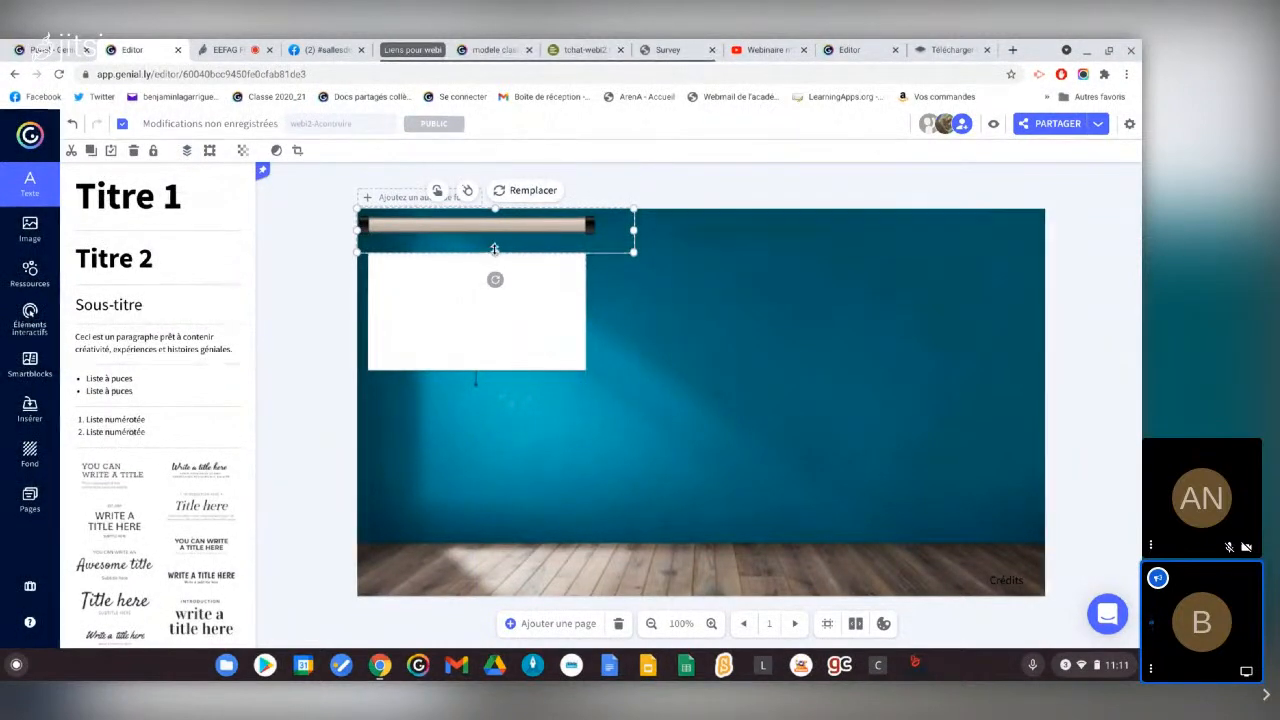
pyautogui.moveTo(497, 252); pyautogui.dragTo(503, 234)
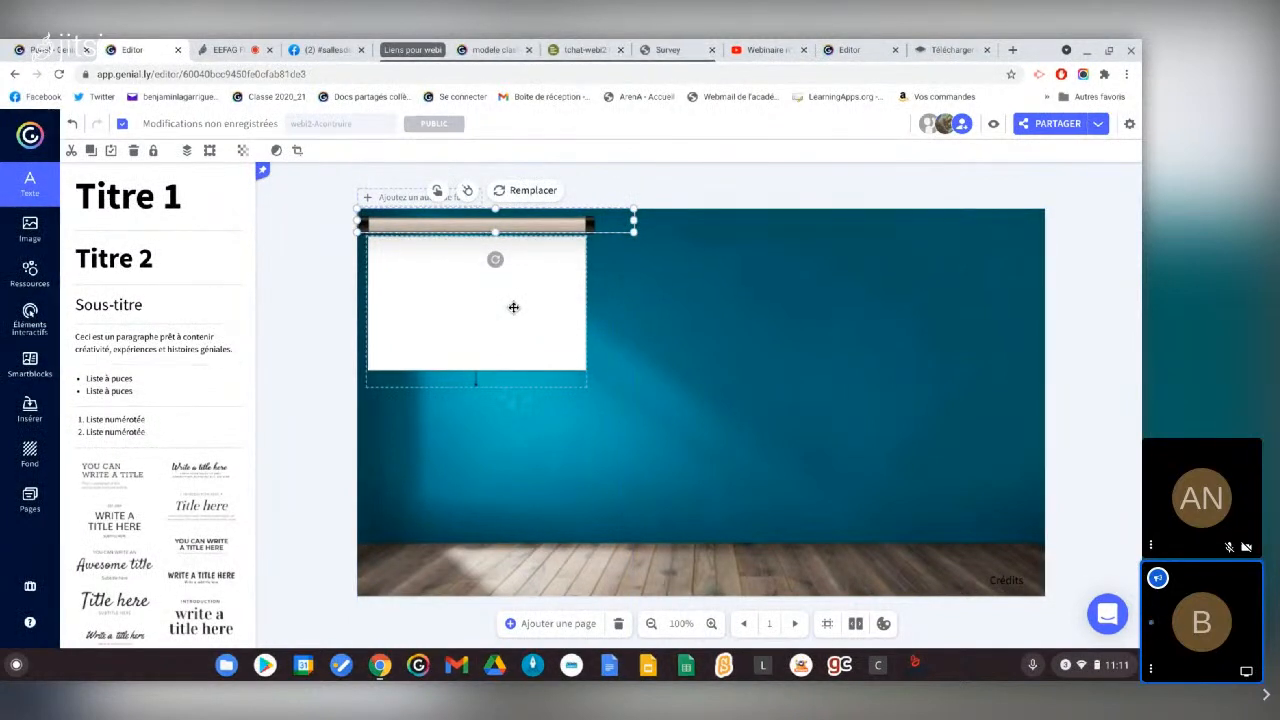
pyautogui.moveTo(514, 346); pyautogui.dragTo(513, 304)
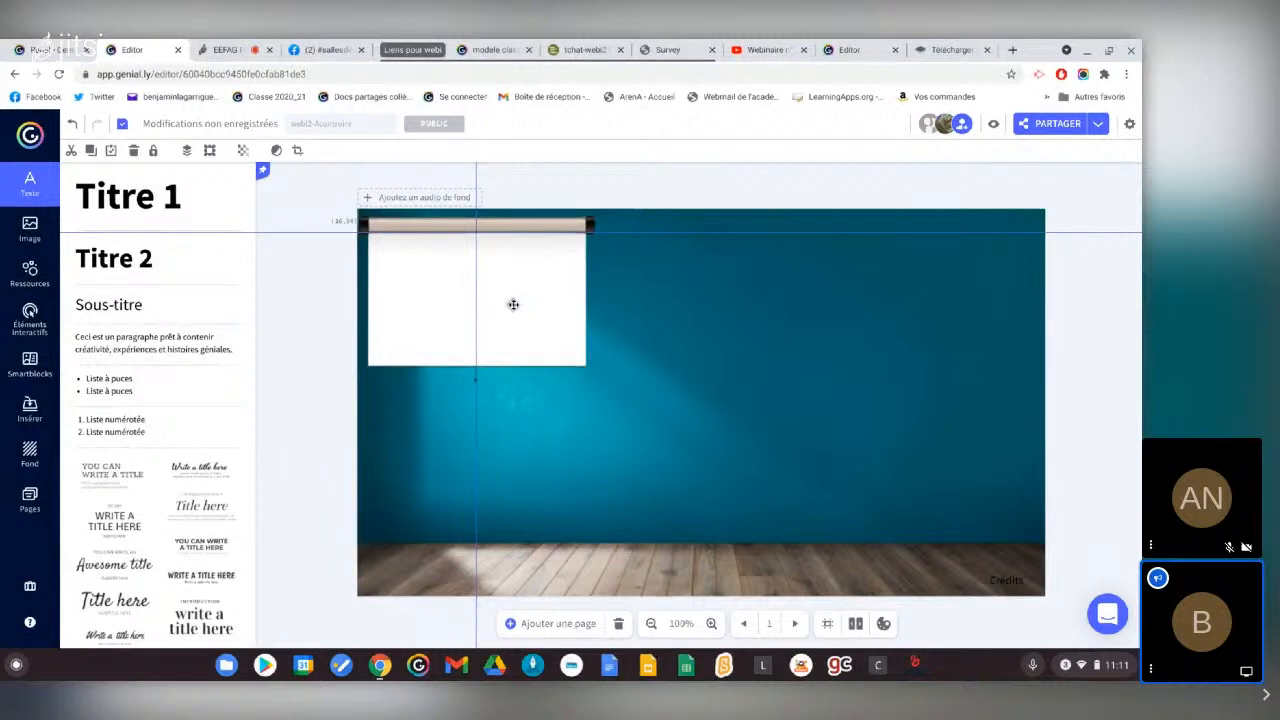
# Preview the page to check the screen's unrolling animation, and return to editing
pyautogui.click(314, 346)
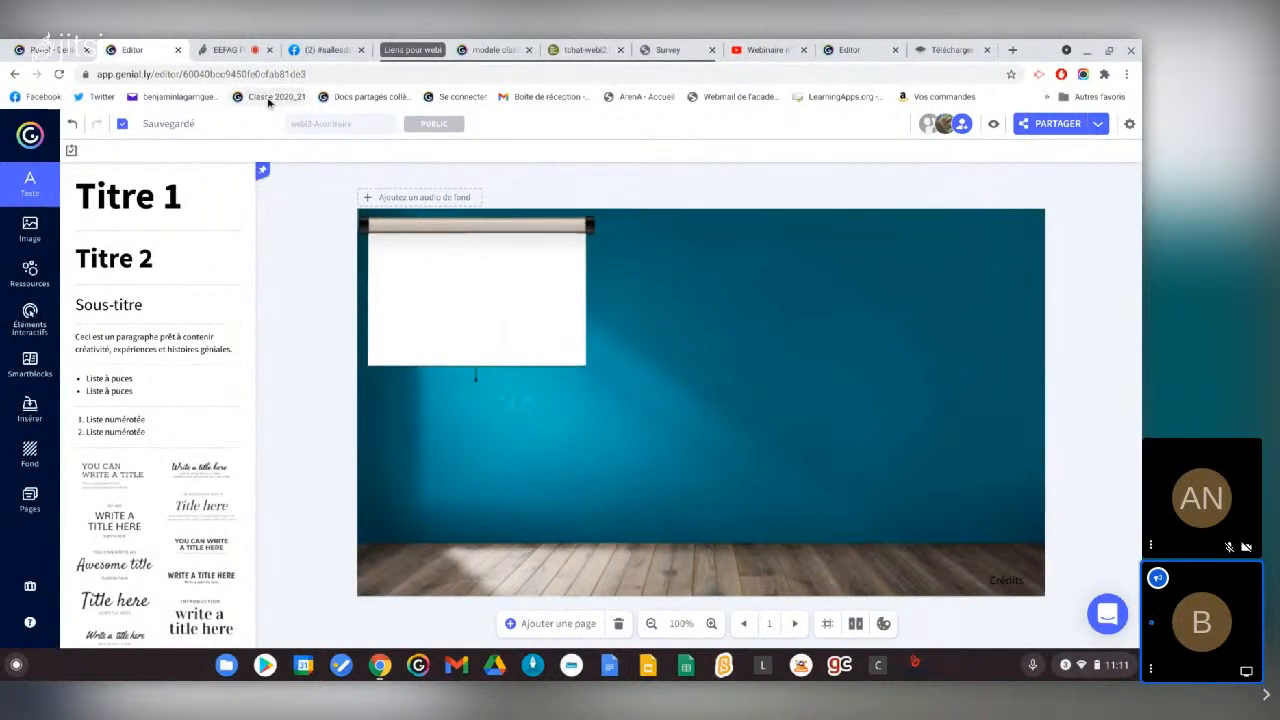
pyautogui.click(993, 124)
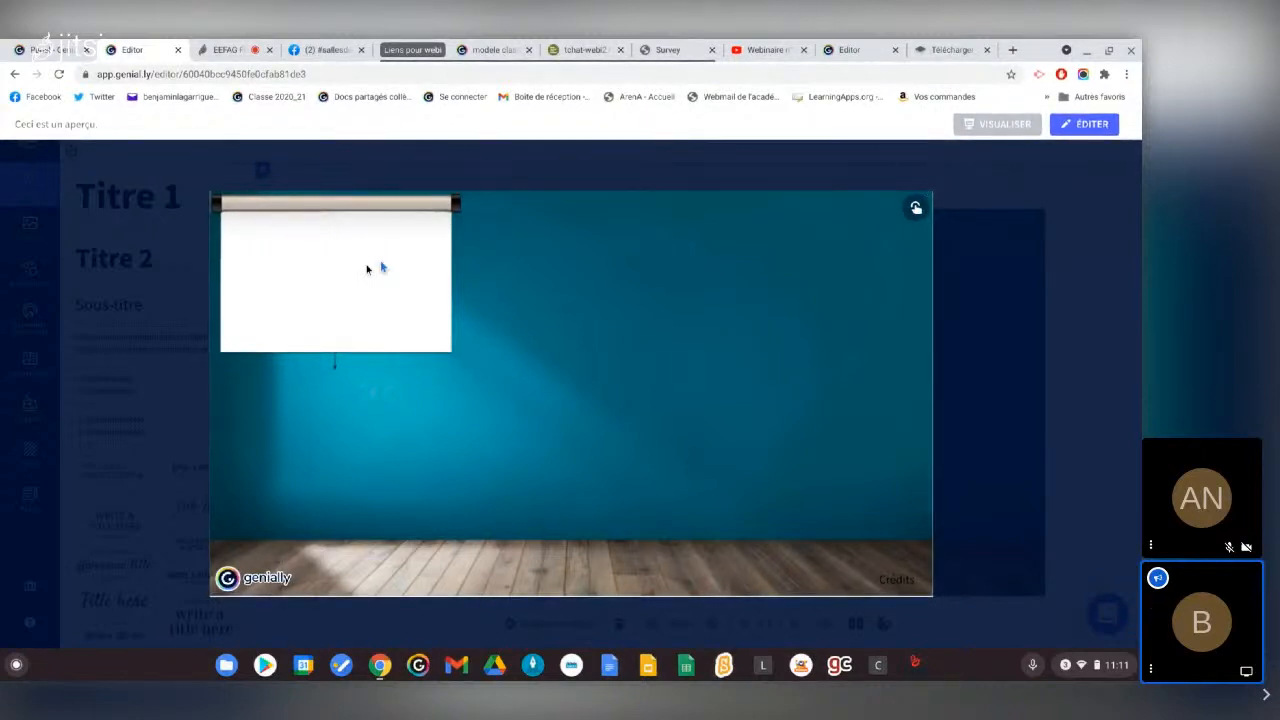
pyautogui.click(1092, 124)
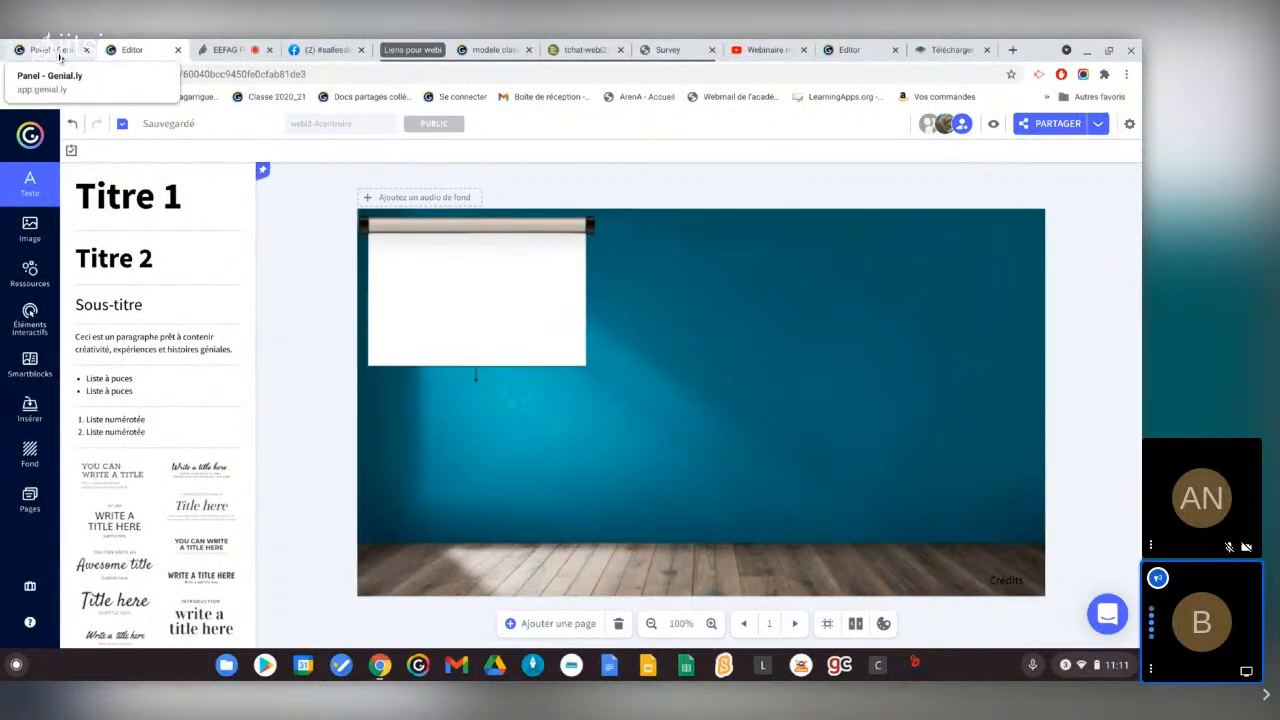
# In the Genially dashboard's Webinaires folder, open n°2_23 janvier 2021 and copy the exclusive-page viewing link of 5ème fractions CV
pyautogui.click(848, 49)
pyautogui.click(45, 49)
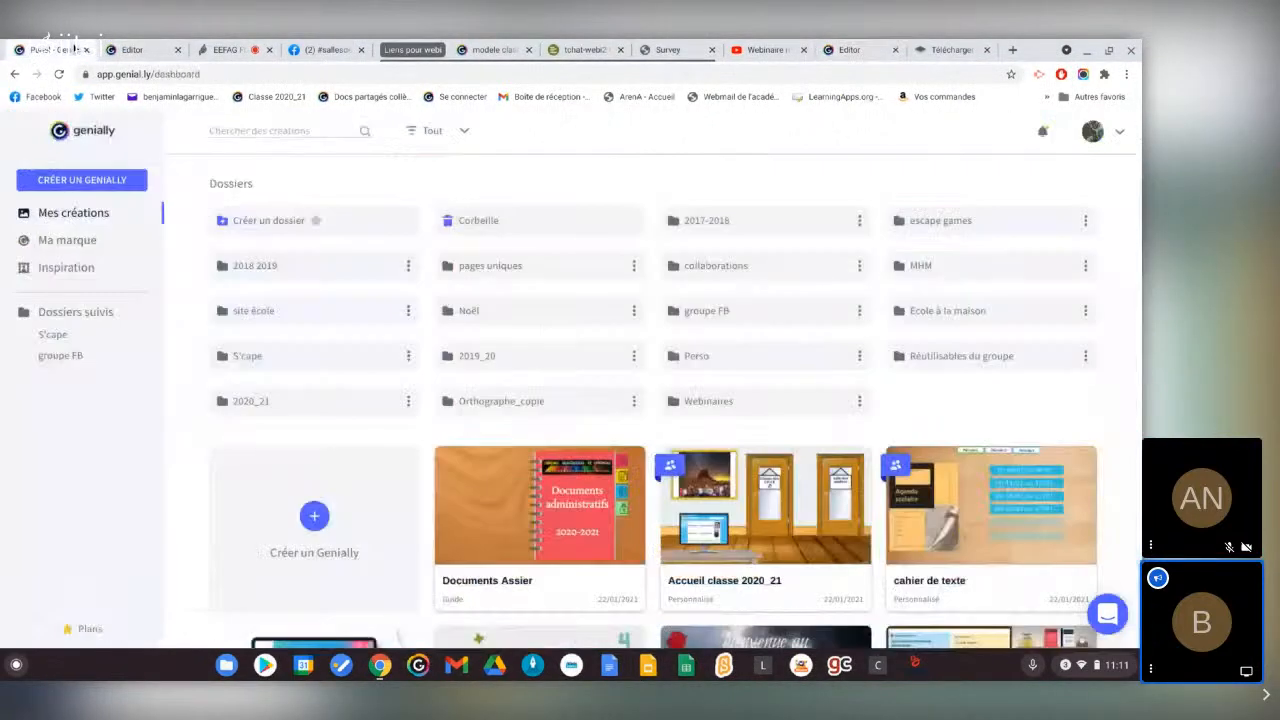
pyautogui.click(729, 403)
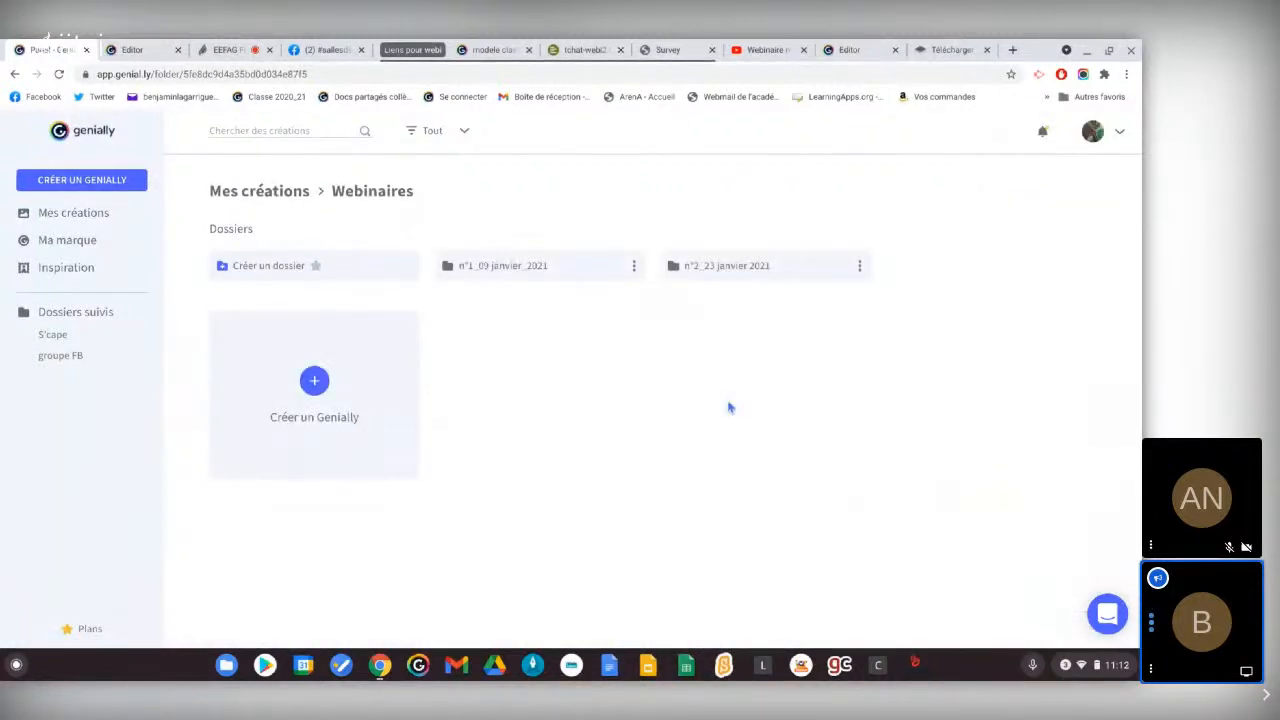
pyautogui.click(755, 270)
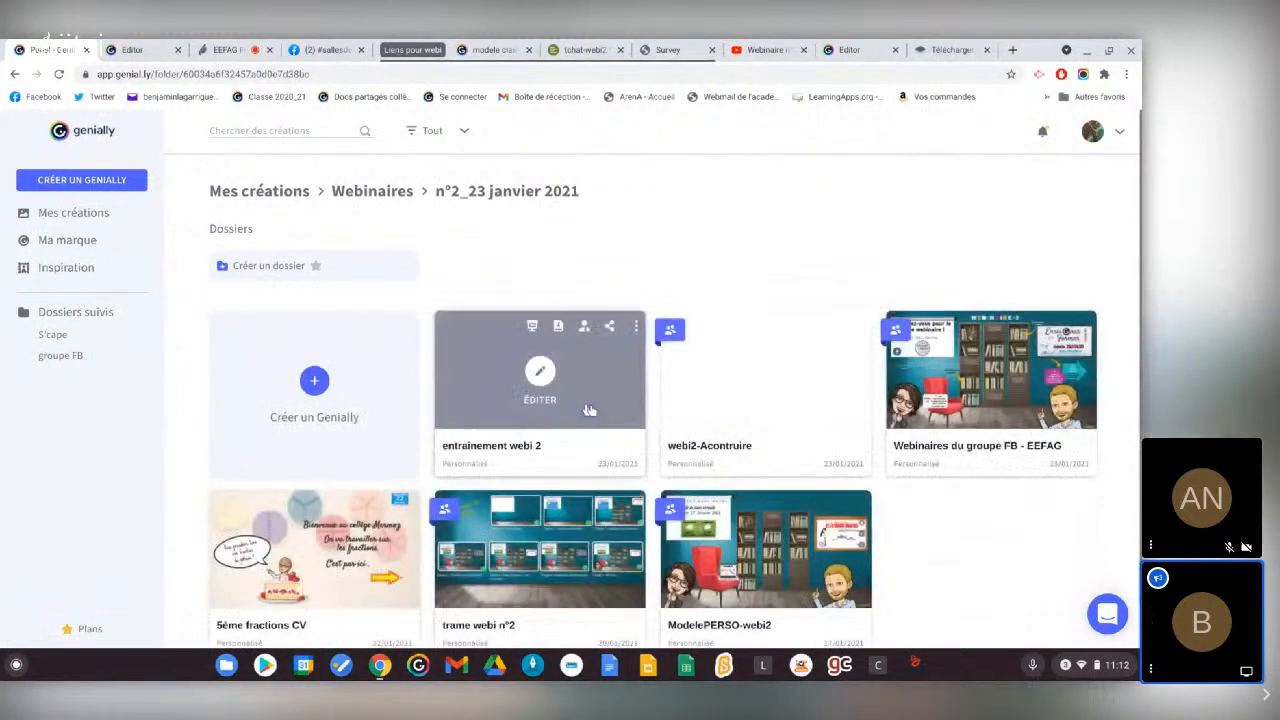
pyautogui.scroll(-1, 330, 500)
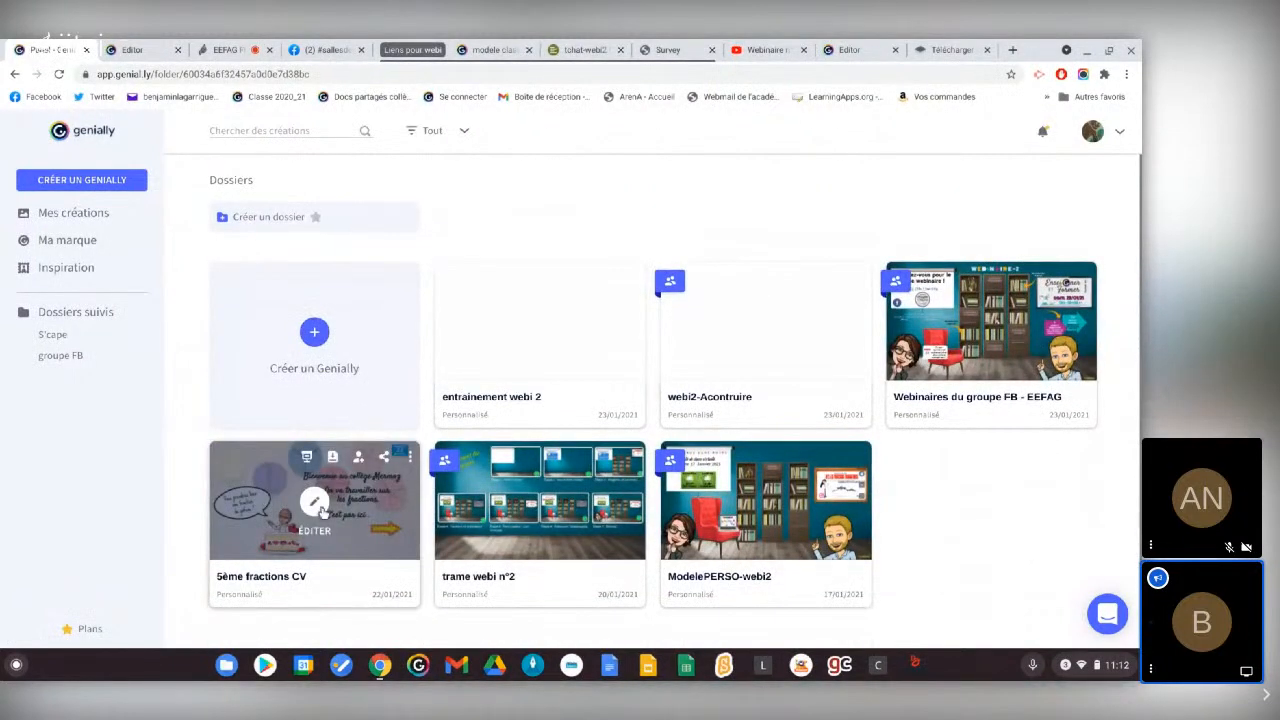
pyautogui.click(386, 460)
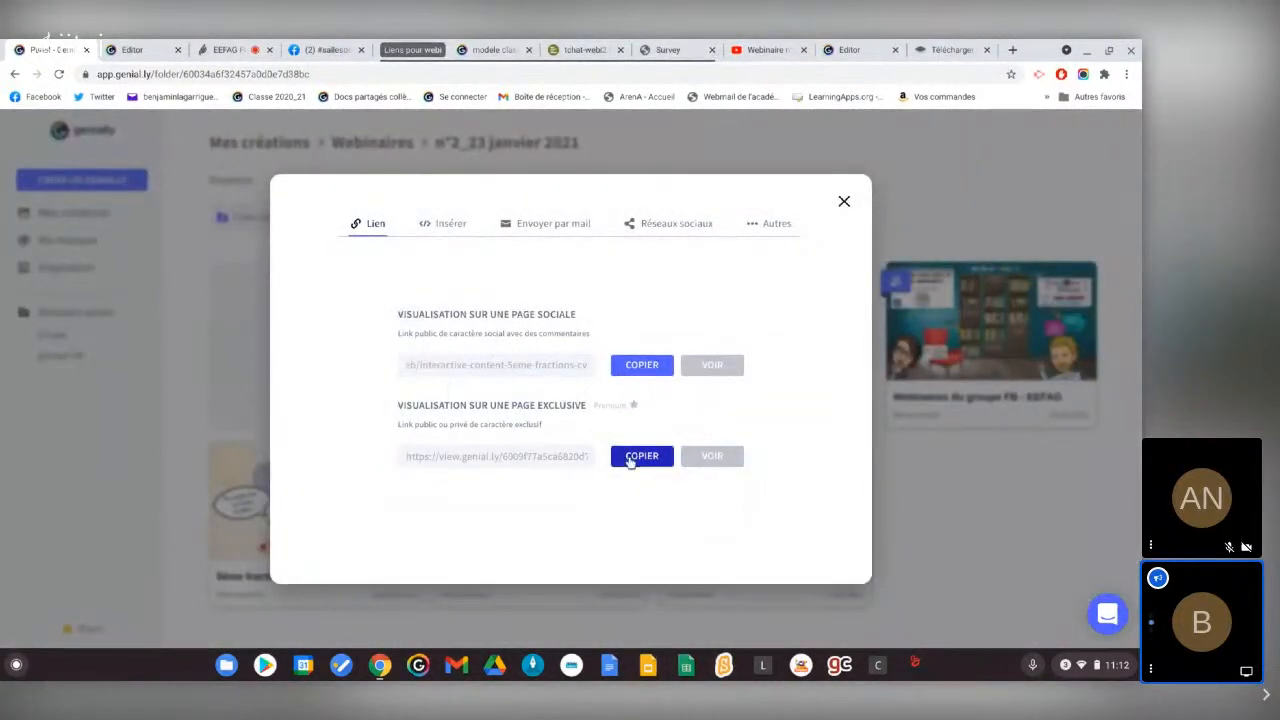
pyautogui.click(630, 461)
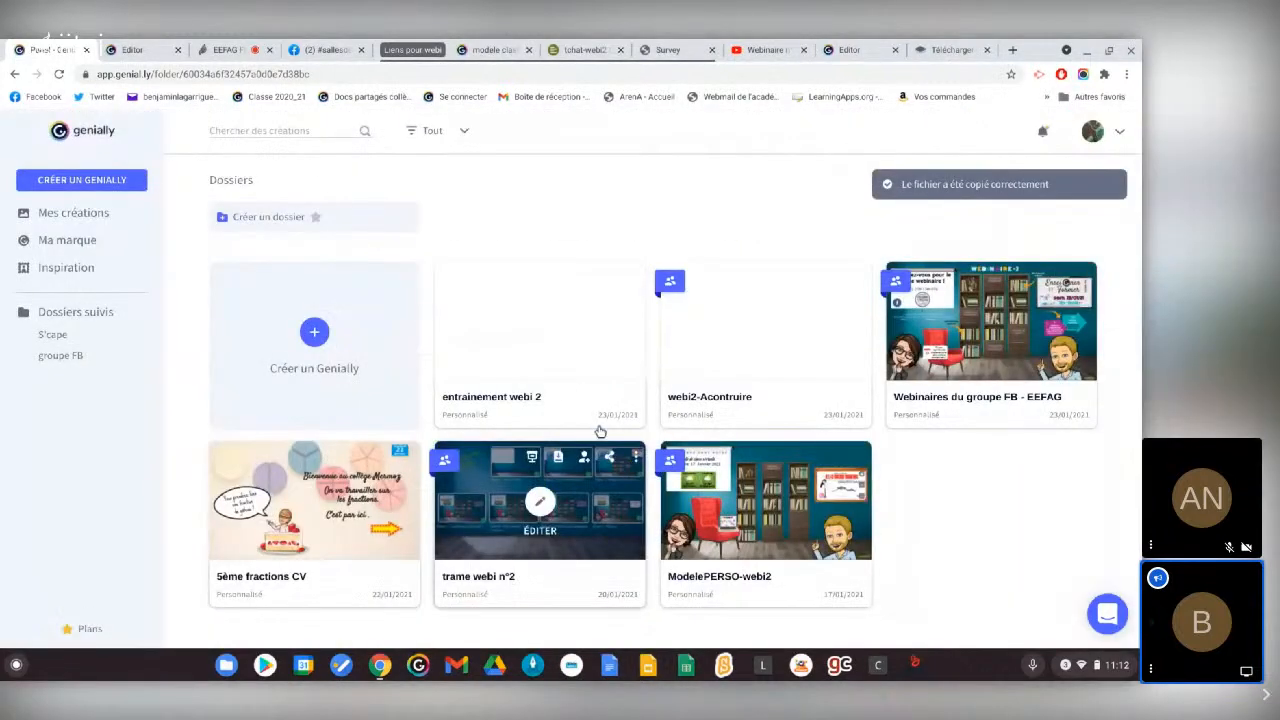
# Insert the copied link as external content on the classroom page, shrink it to roughly the projection screen's size and shift it clear of the screen's upper part
pyautogui.click(132, 49)
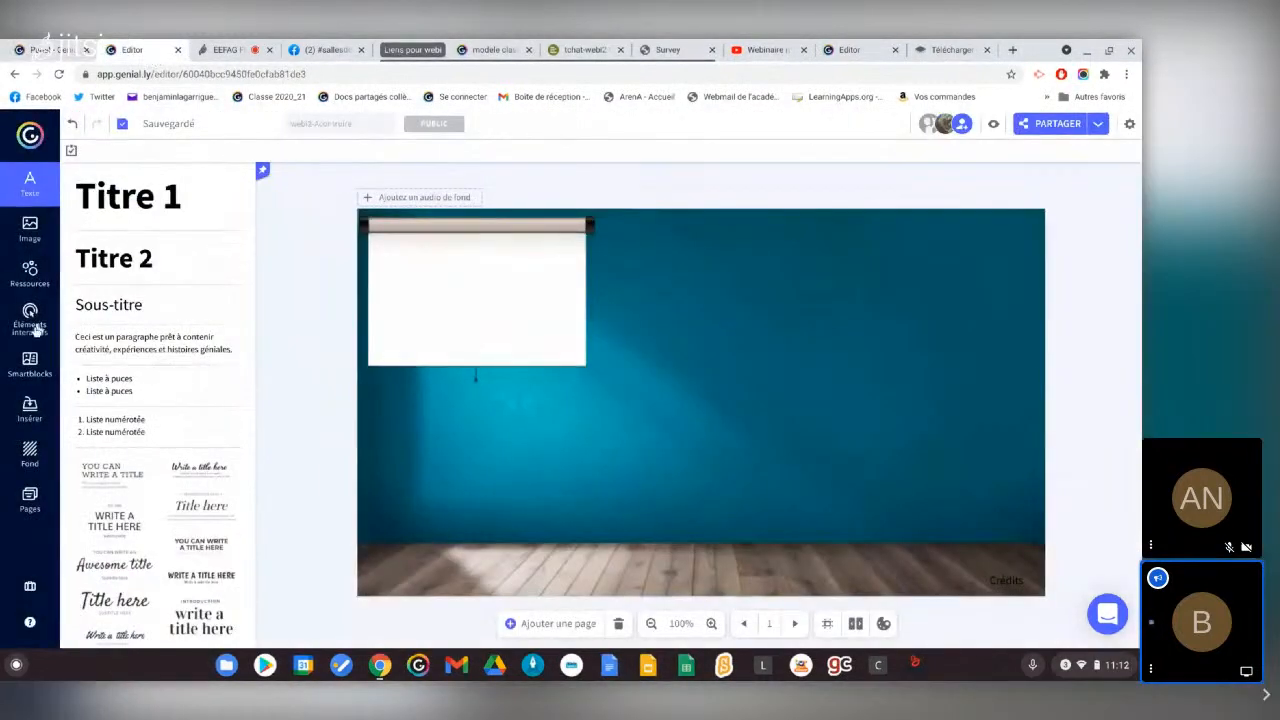
pyautogui.click(31, 412)
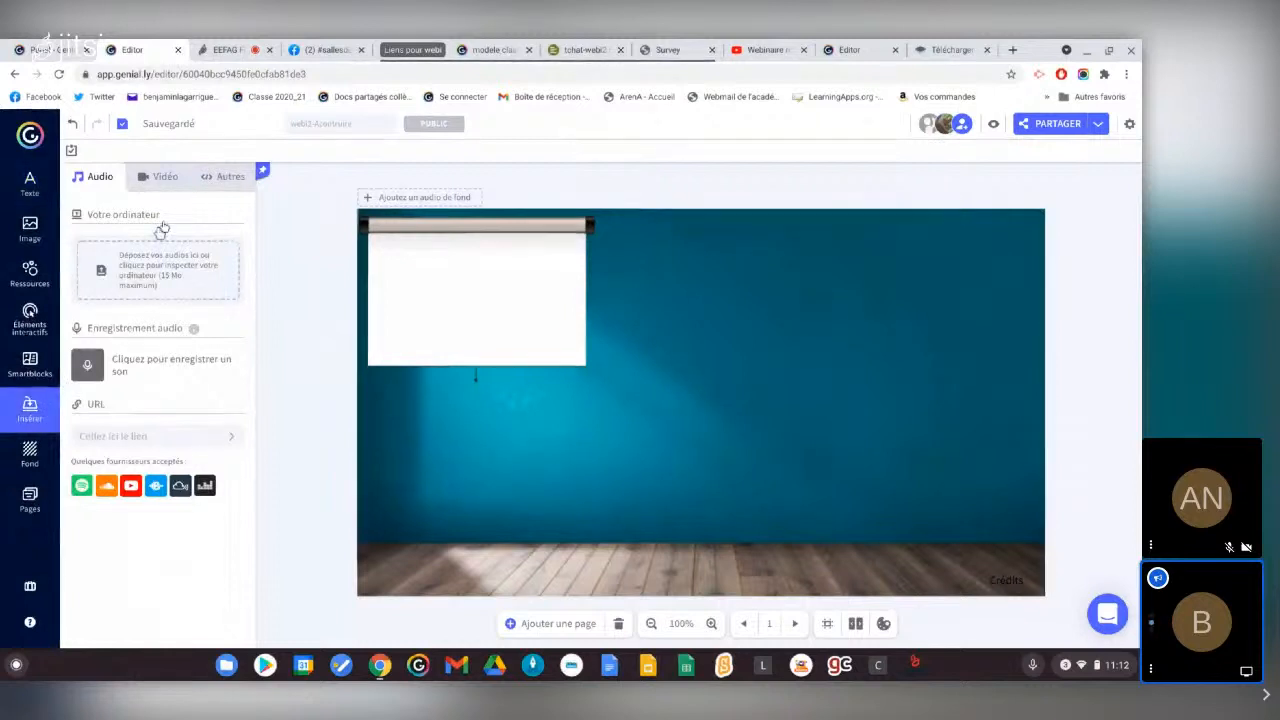
pyautogui.click(229, 180)
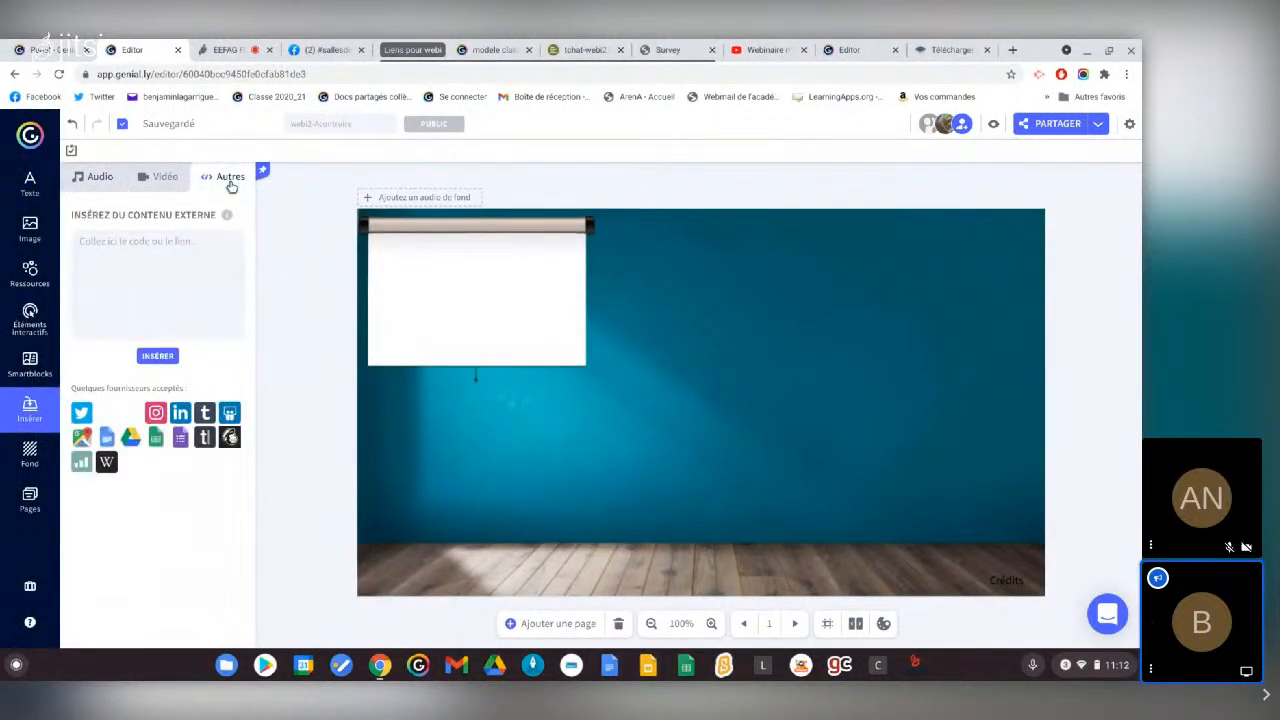
pyautogui.click(161, 268)
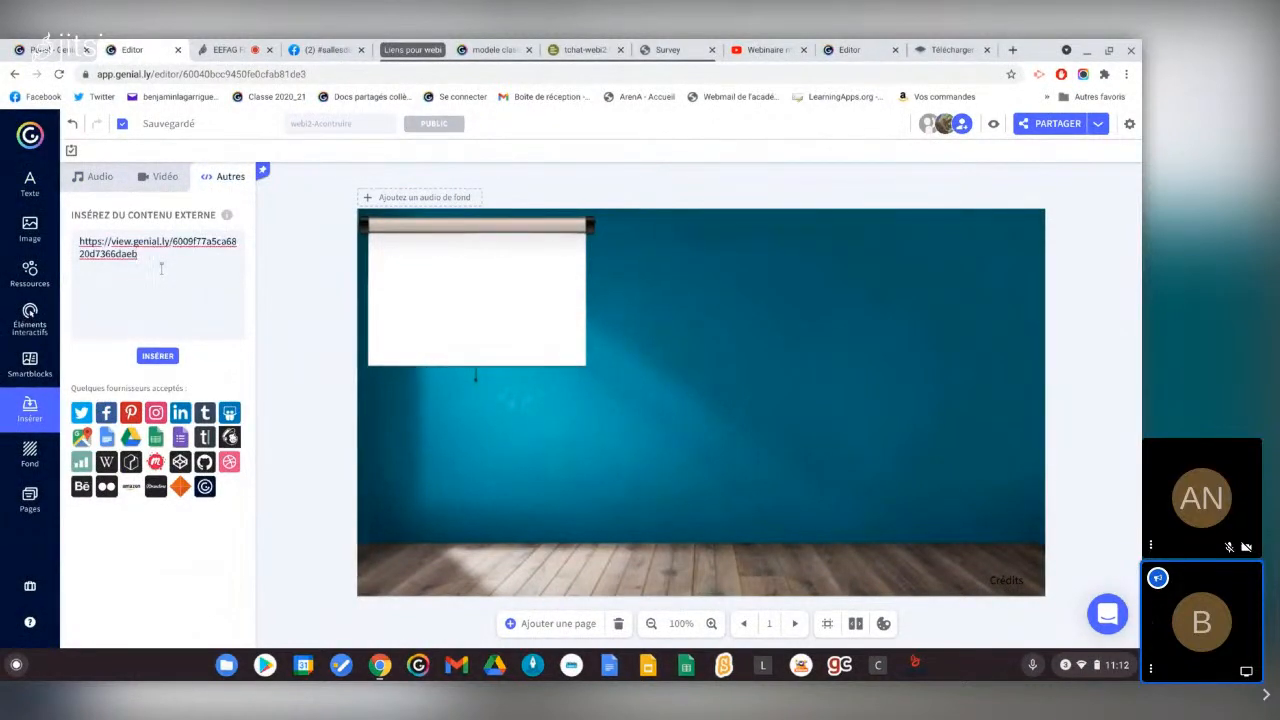
pyautogui.click(158, 357)
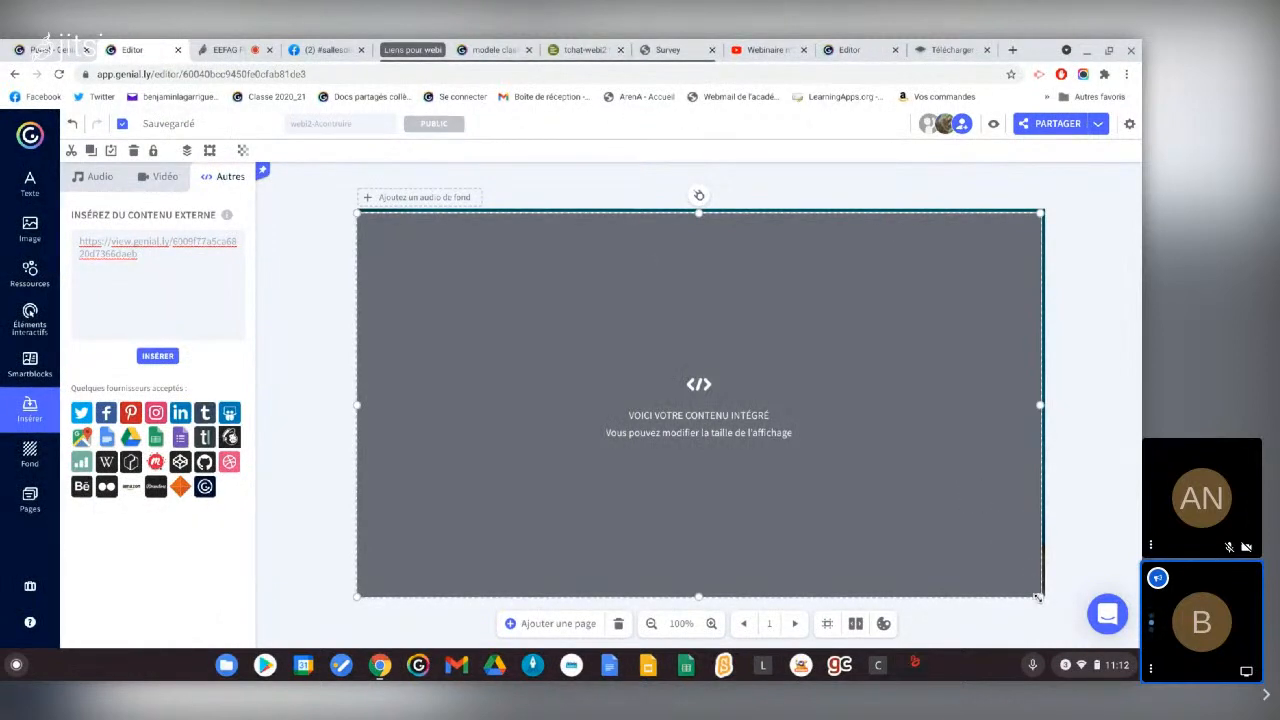
pyautogui.moveTo(1037, 597); pyautogui.dragTo(600, 367)
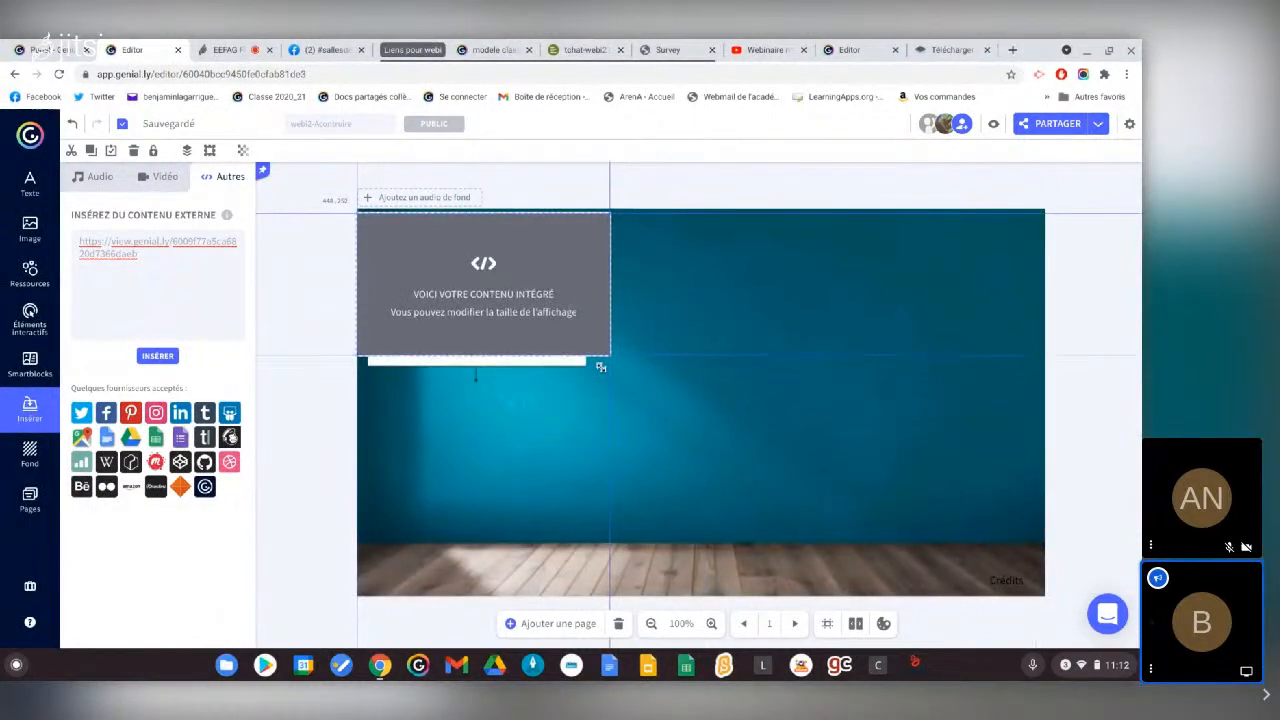
pyautogui.moveTo(510, 306); pyautogui.dragTo(588, 433)
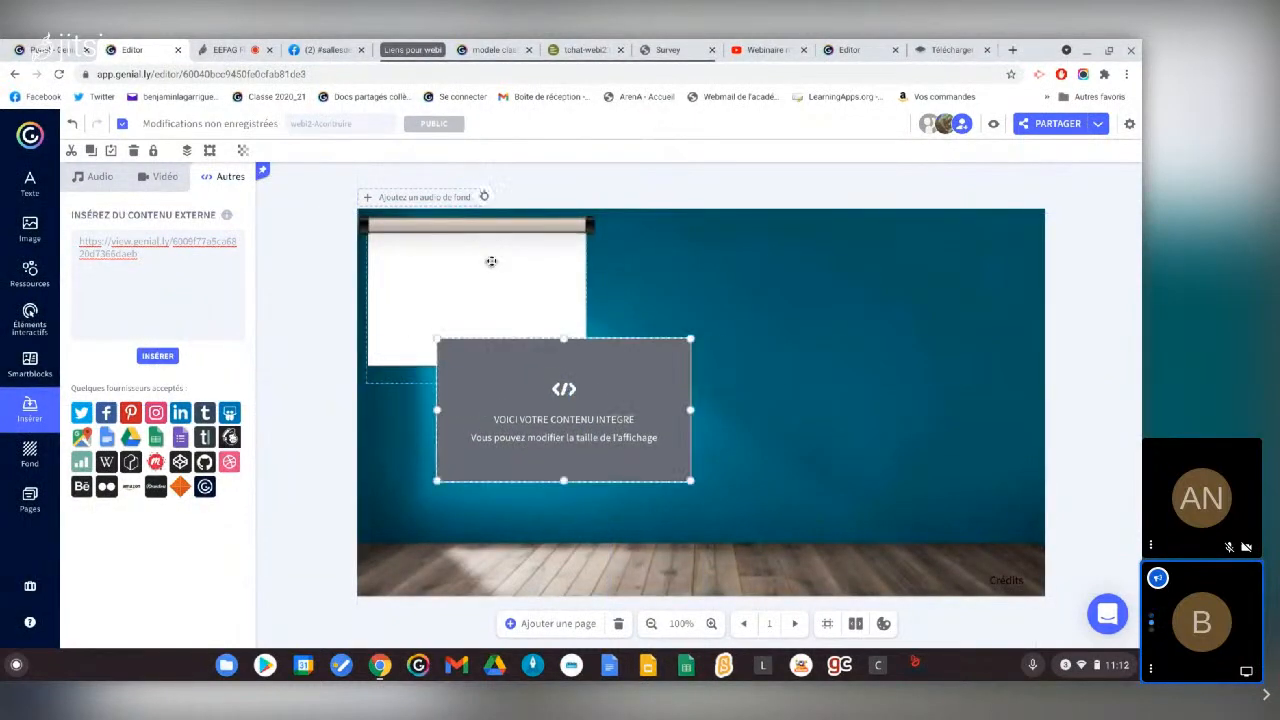
# Copy the white screen's animation values onto the embedded content and place the embed over the screen beneath the roller bar
pyautogui.click(472, 306)
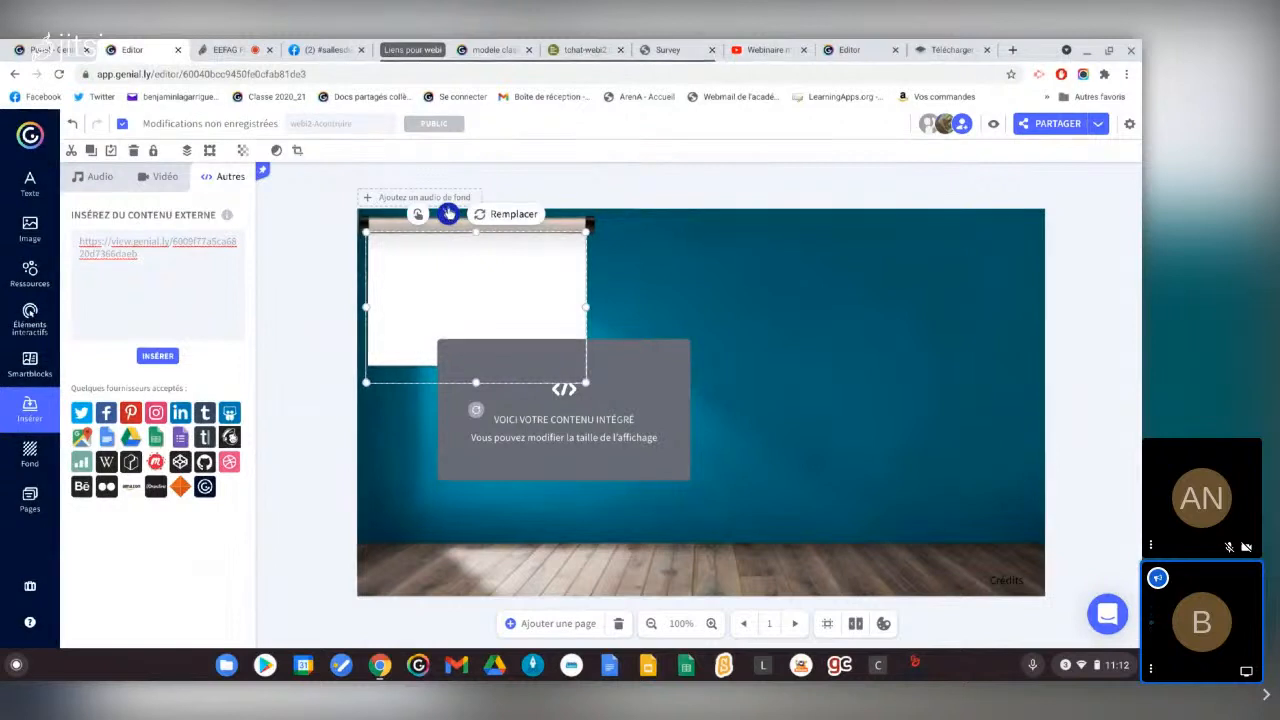
pyautogui.click(448, 214)
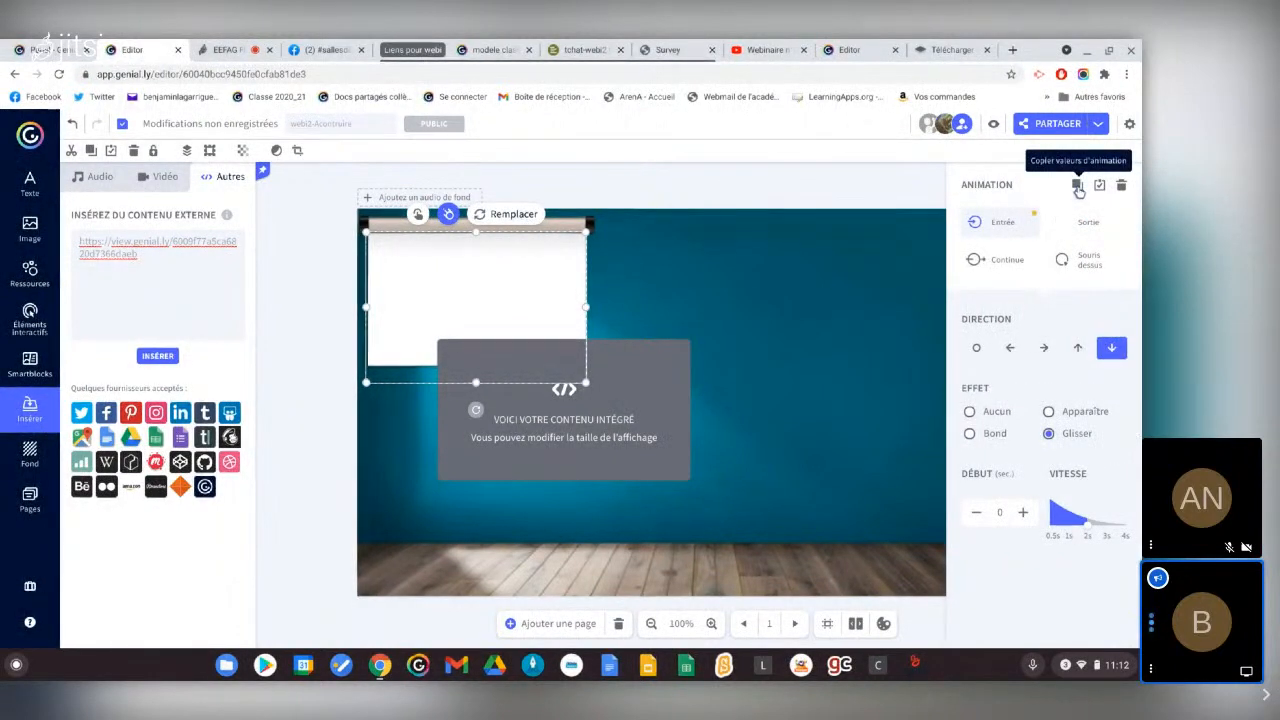
pyautogui.click(658, 396)
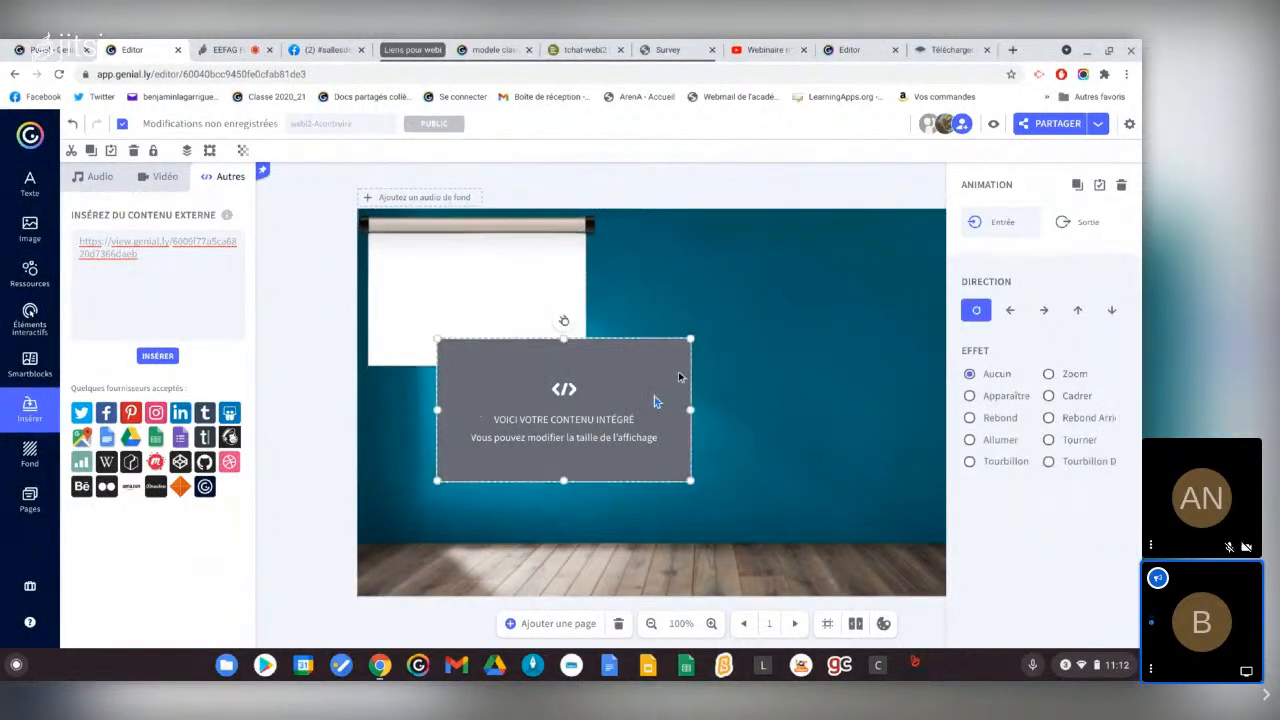
pyautogui.click(1099, 186)
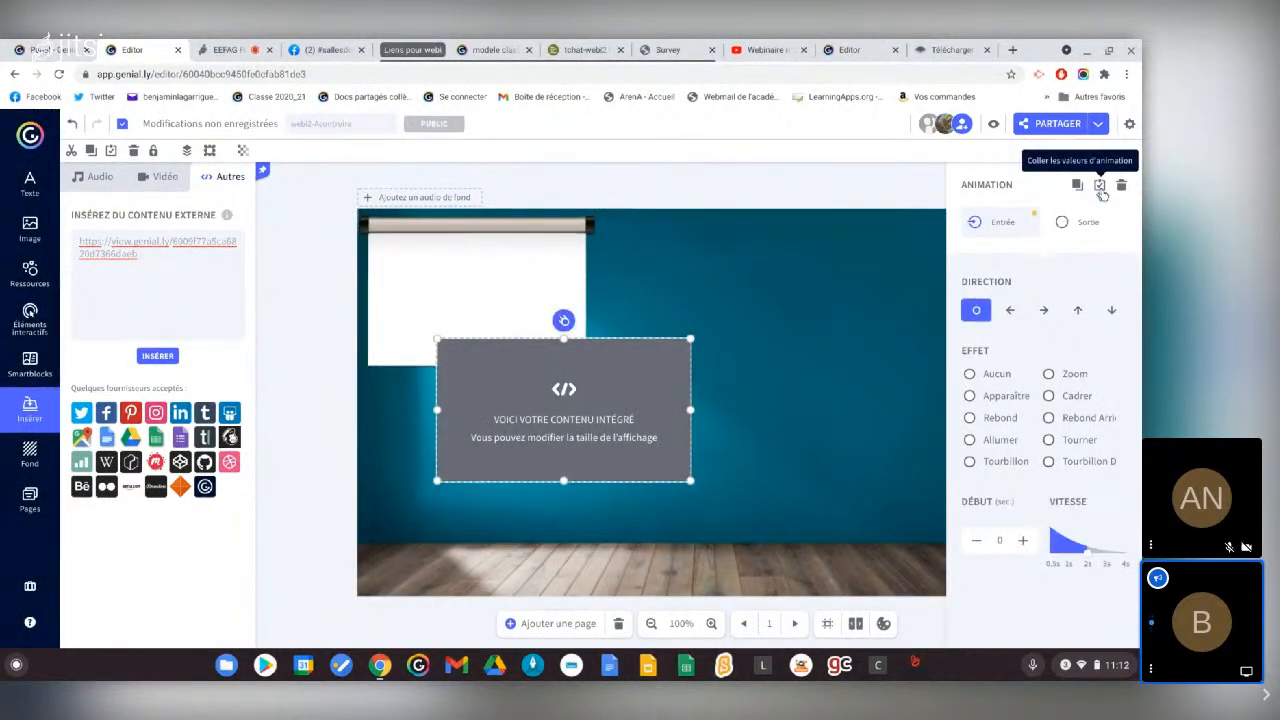
pyautogui.moveTo(626, 443); pyautogui.dragTo(562, 342)
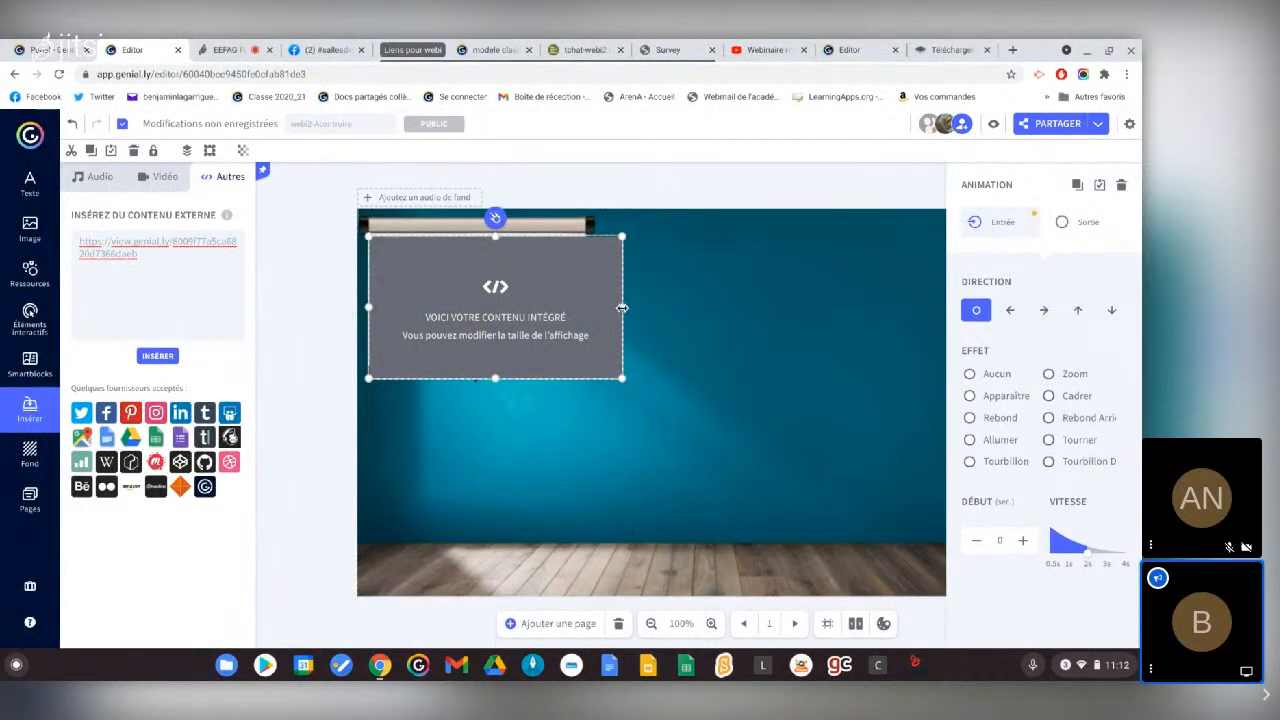
# Narrow and shorten the embedded content so it fits inside the white projection screen with a thin border around it
pyautogui.moveTo(622, 308); pyautogui.dragTo(582, 317)
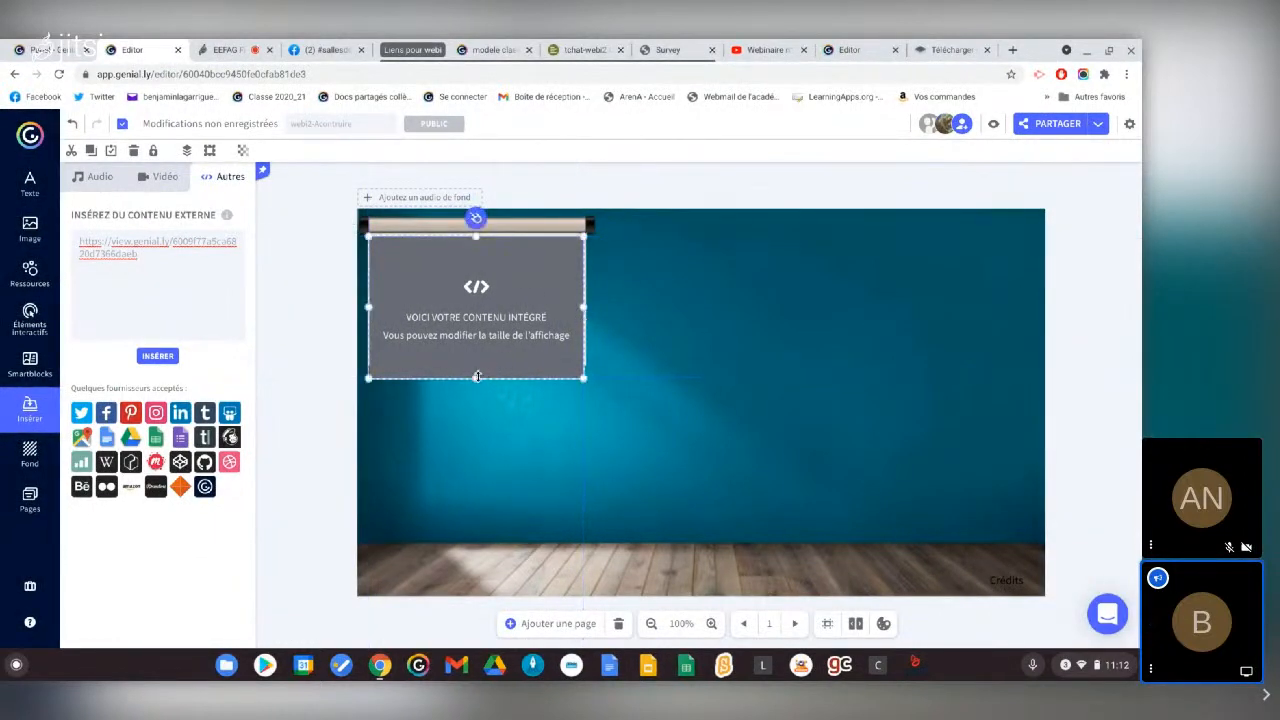
pyautogui.moveTo(477, 377); pyautogui.dragTo(478, 361)
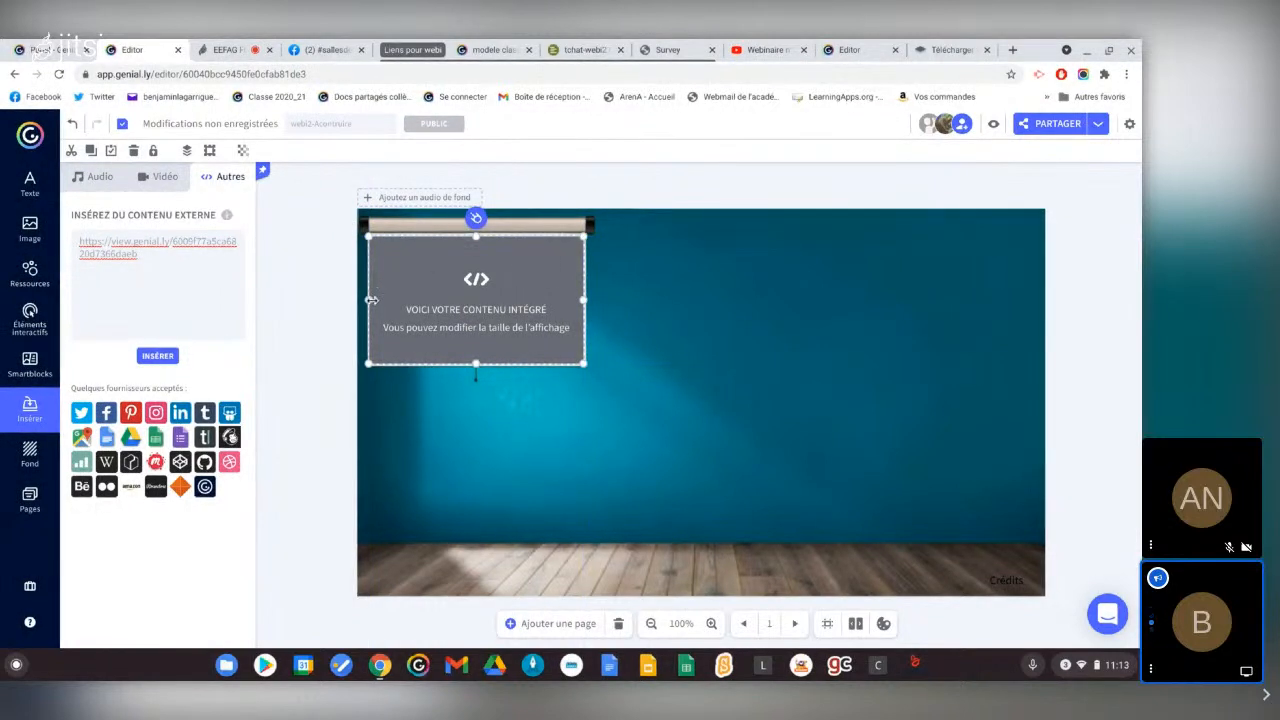
pyautogui.moveTo(370, 300); pyautogui.dragTo(372, 300)
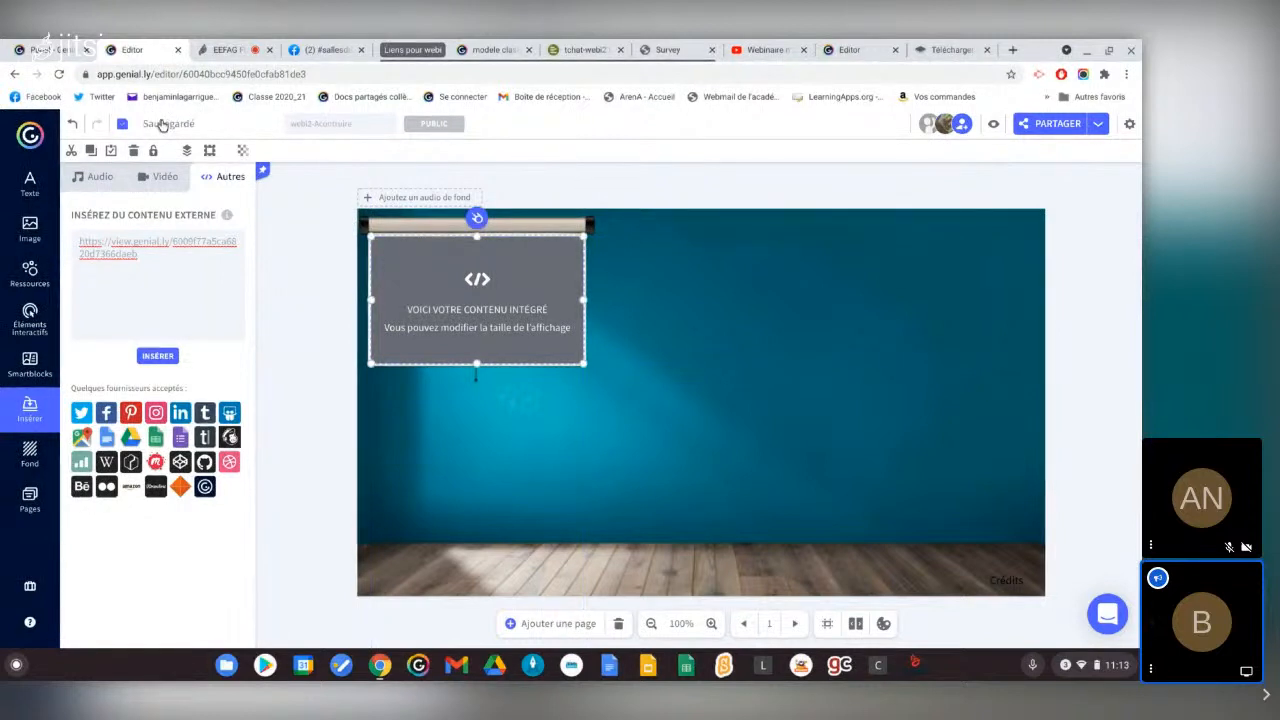
# Preview the page, advance the embedded Genially to its activity menu, try its full-screen view and return to editing
pyautogui.click(992, 124)
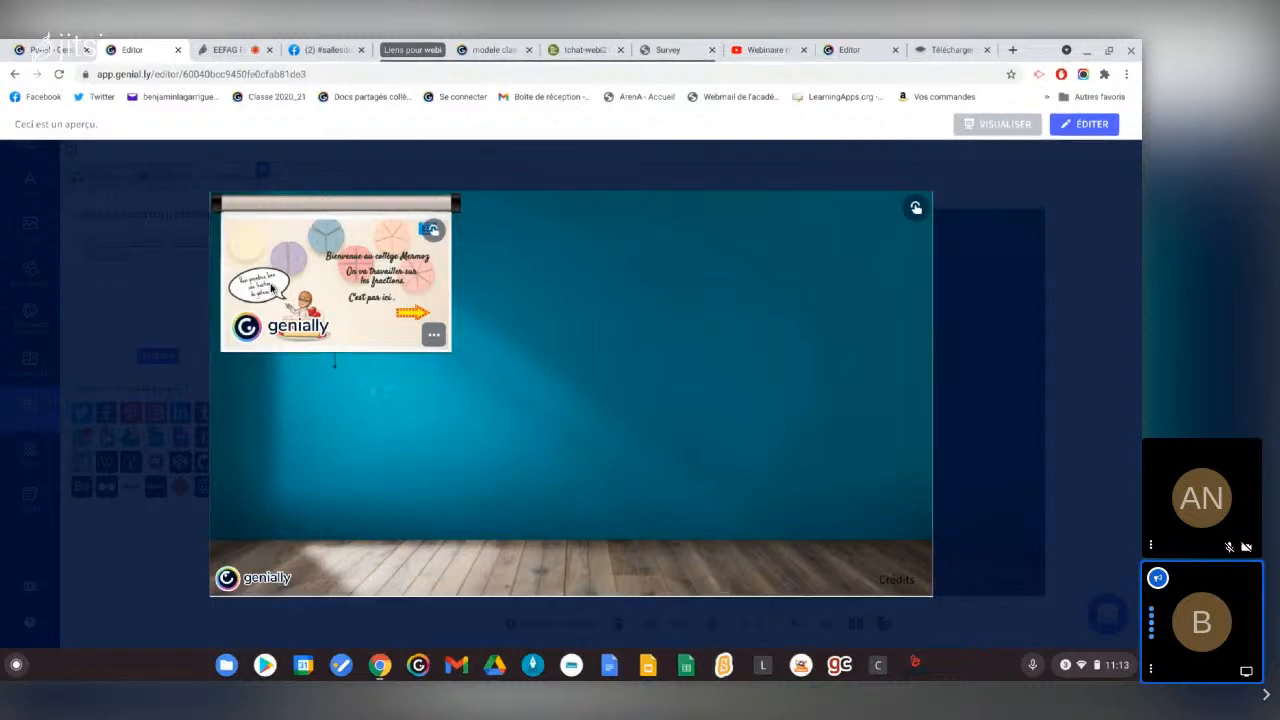
pyautogui.click(408, 311)
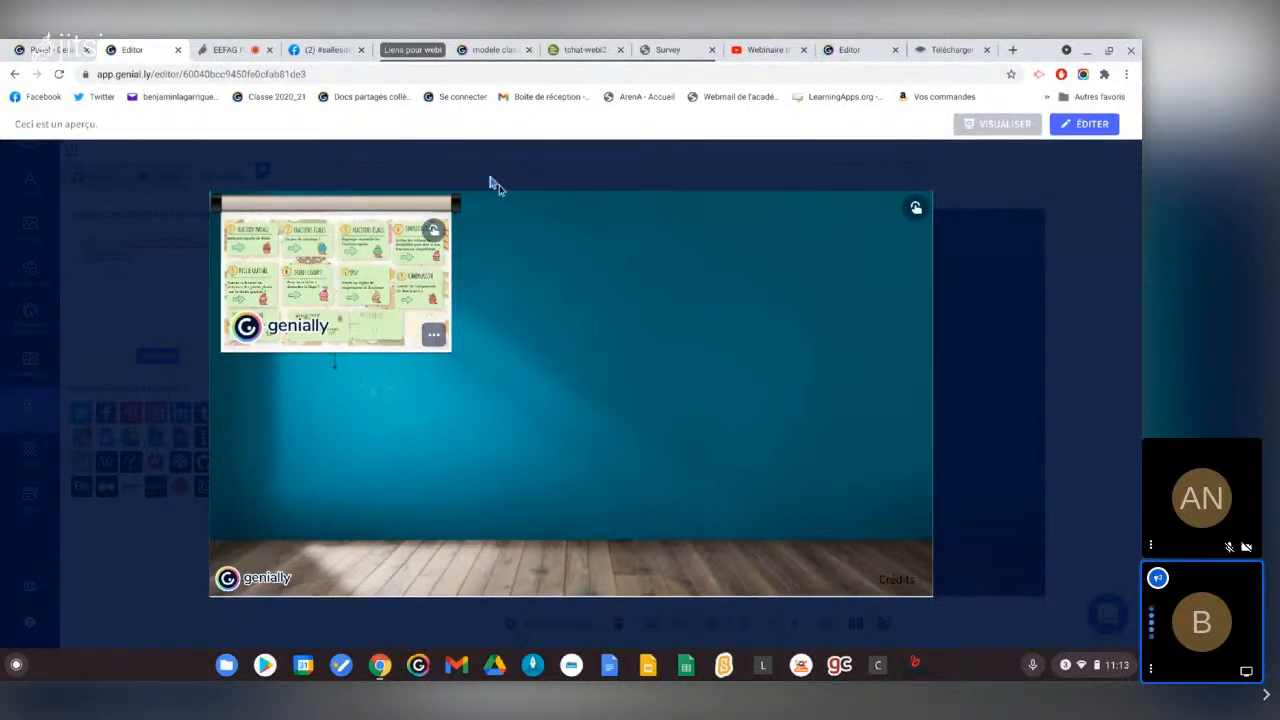
pyautogui.click(410, 337)
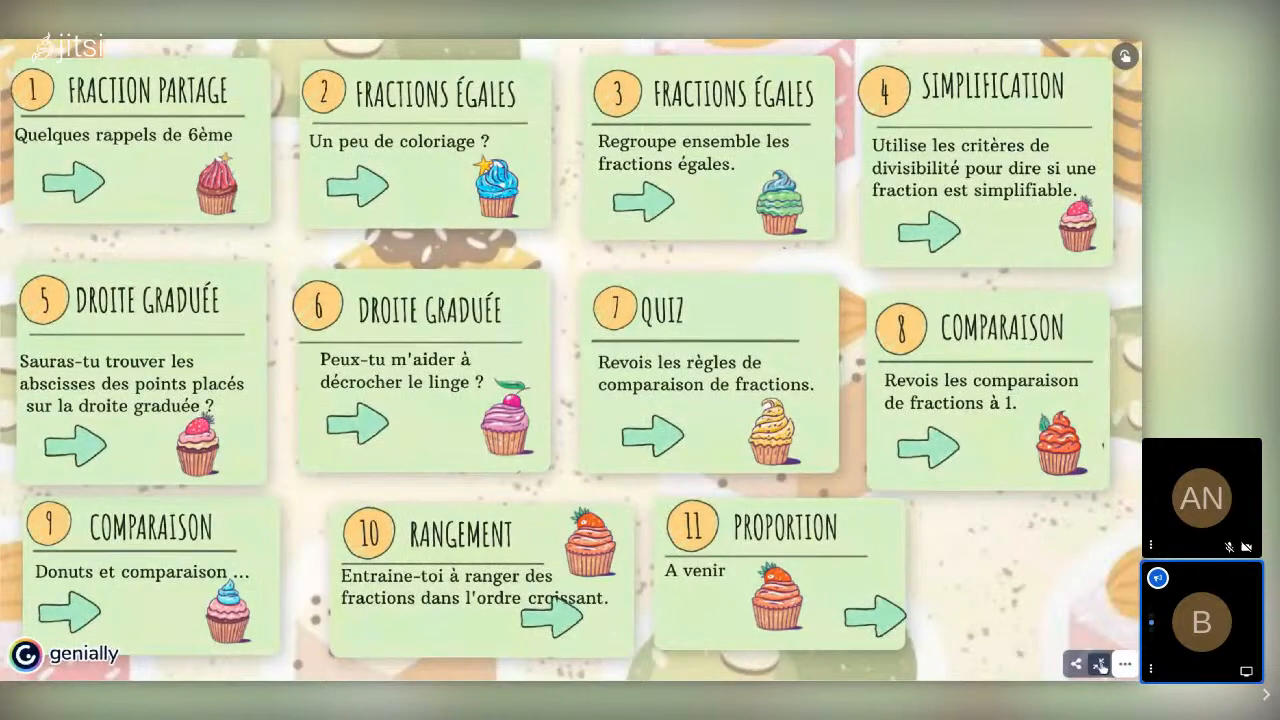
pyautogui.click(1099, 664)
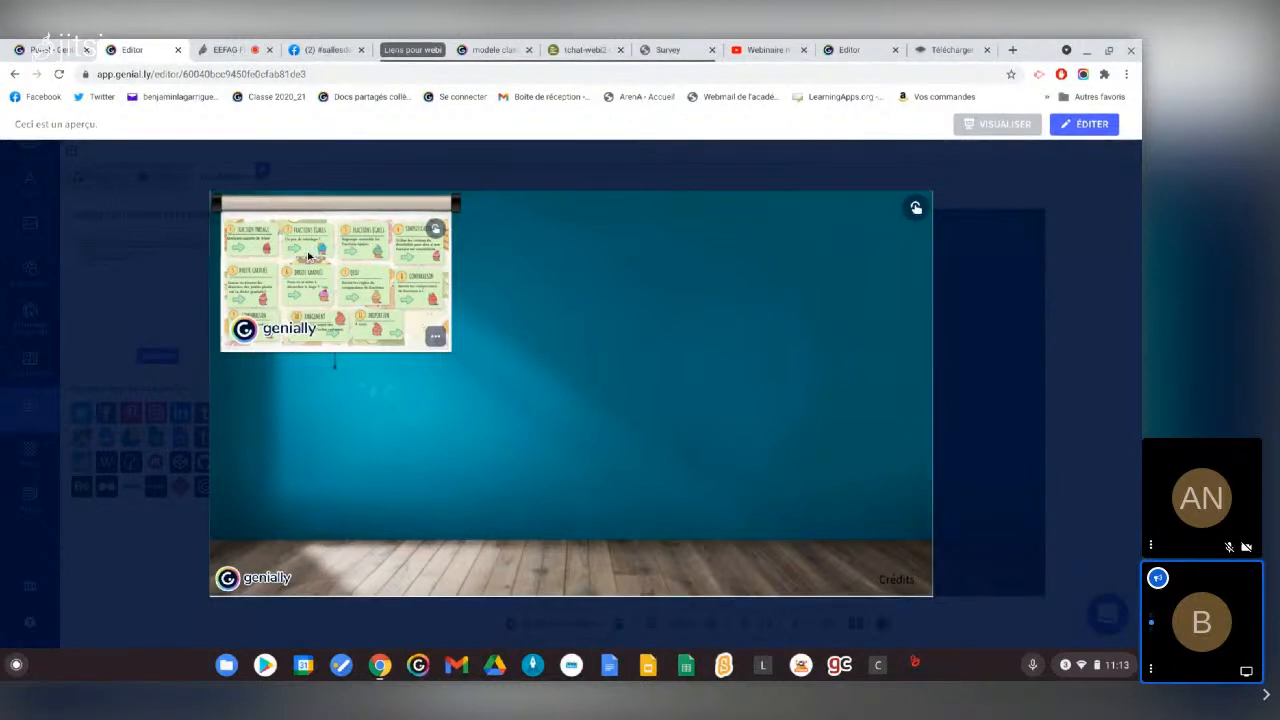
pyautogui.click(1088, 124)
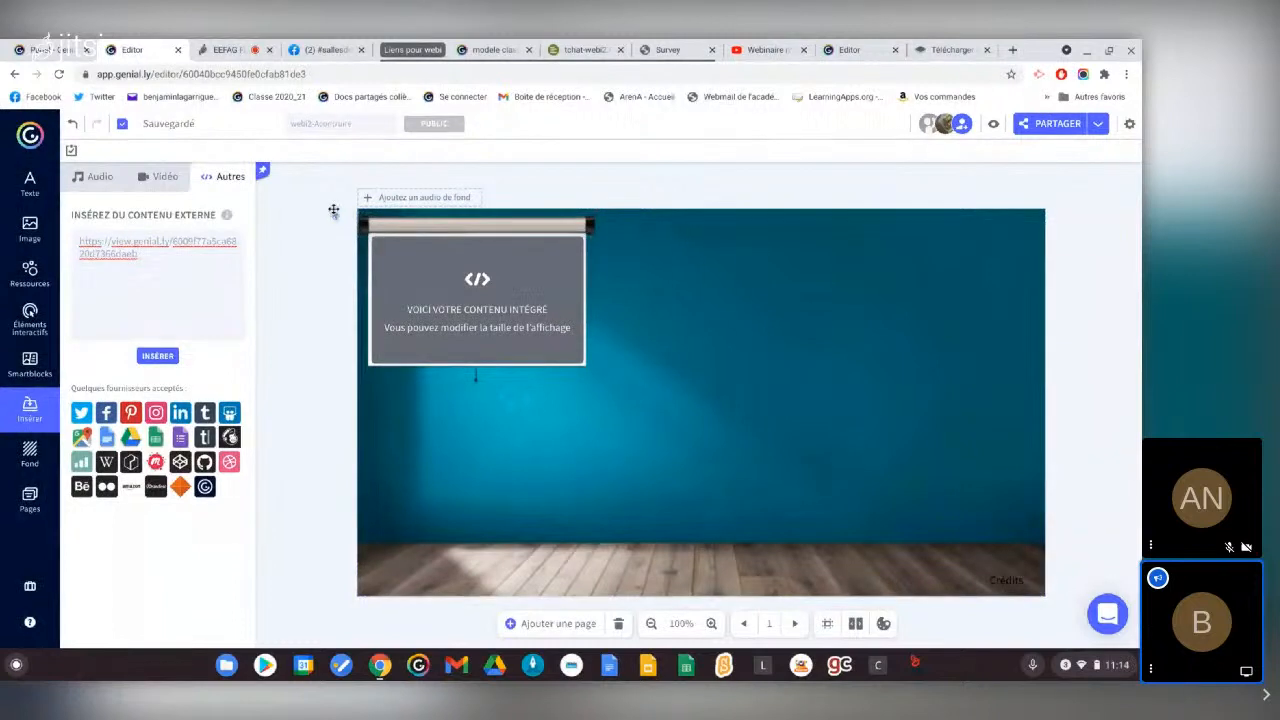
# Bring the roller bar above the projection screen to the front of all layers
pyautogui.click(416, 223)
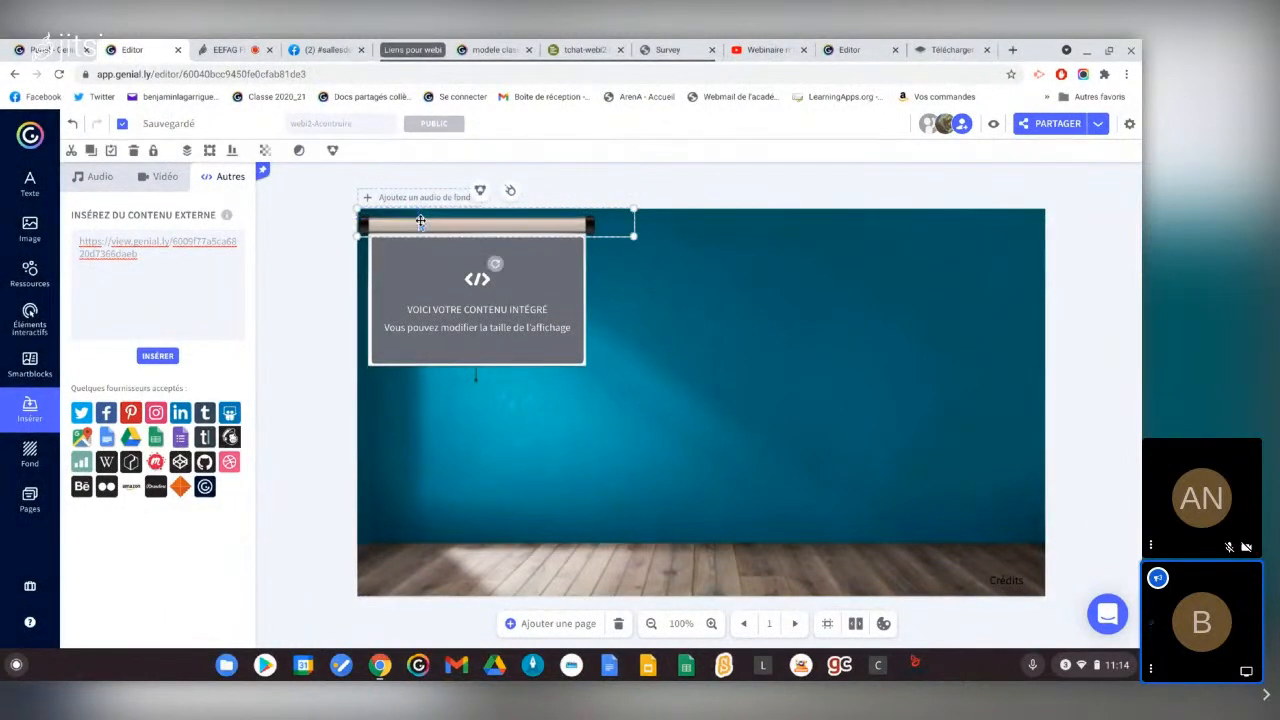
pyautogui.click(186, 150)
pyautogui.click(190, 181)
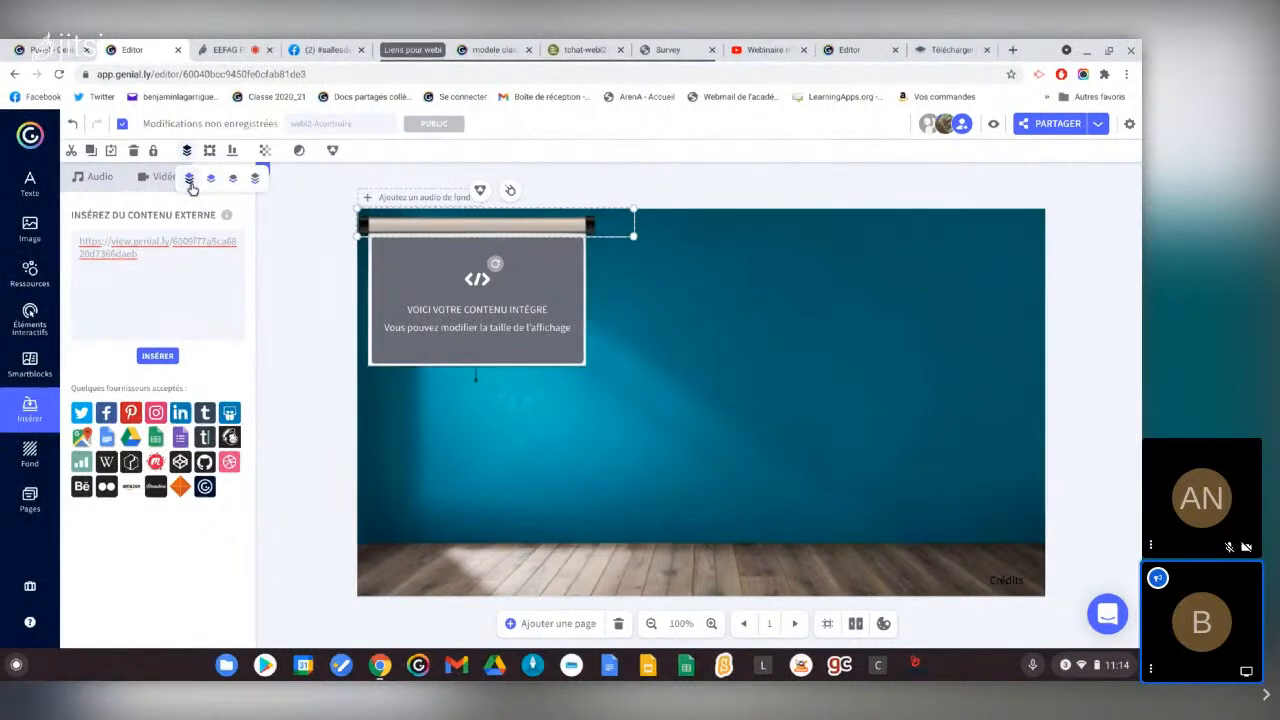
pyautogui.click(302, 315)
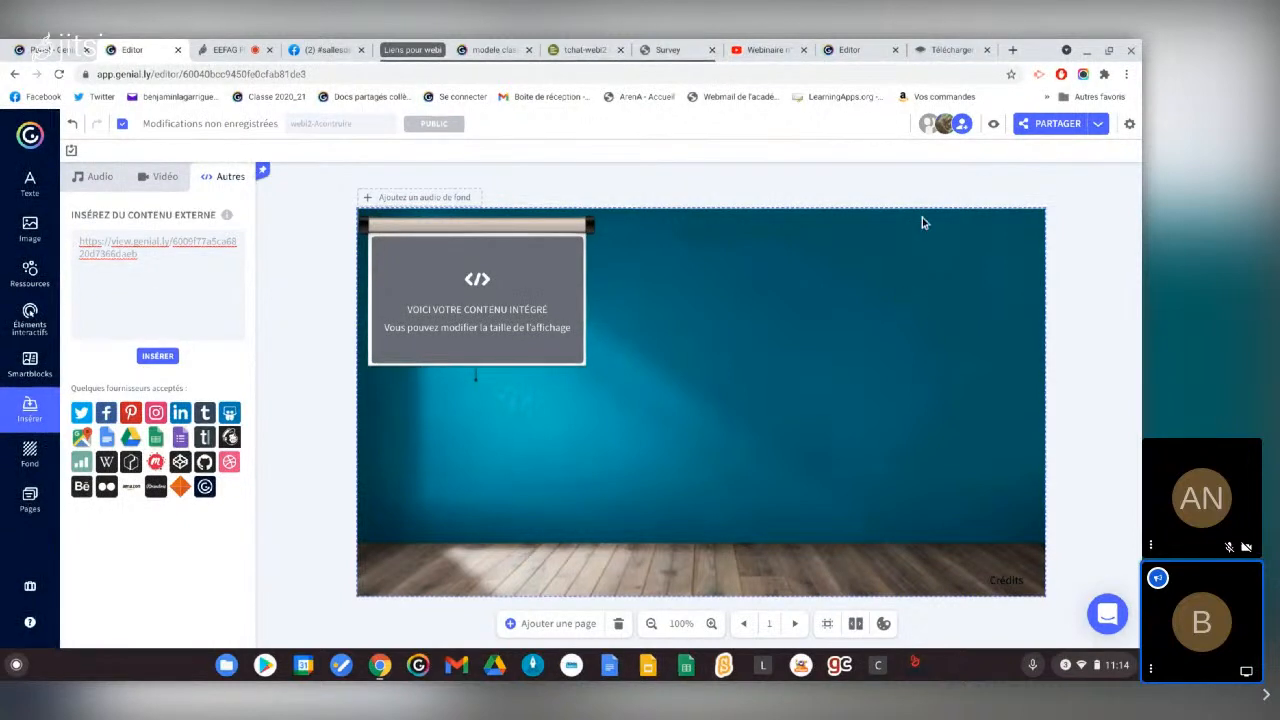
# Insert the black tablet frame from the transparent-background images, shrink it and place it in the wall's upper-right corner
pyautogui.click(30, 230)
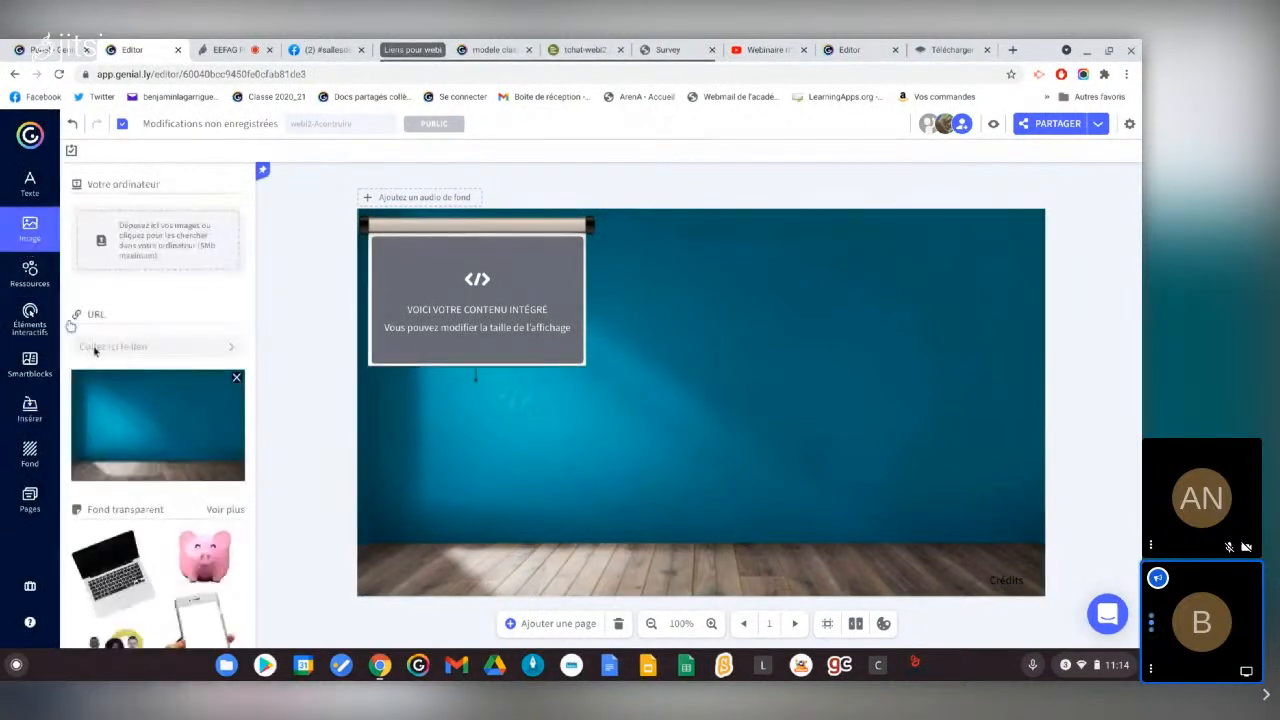
pyautogui.click(224, 511)
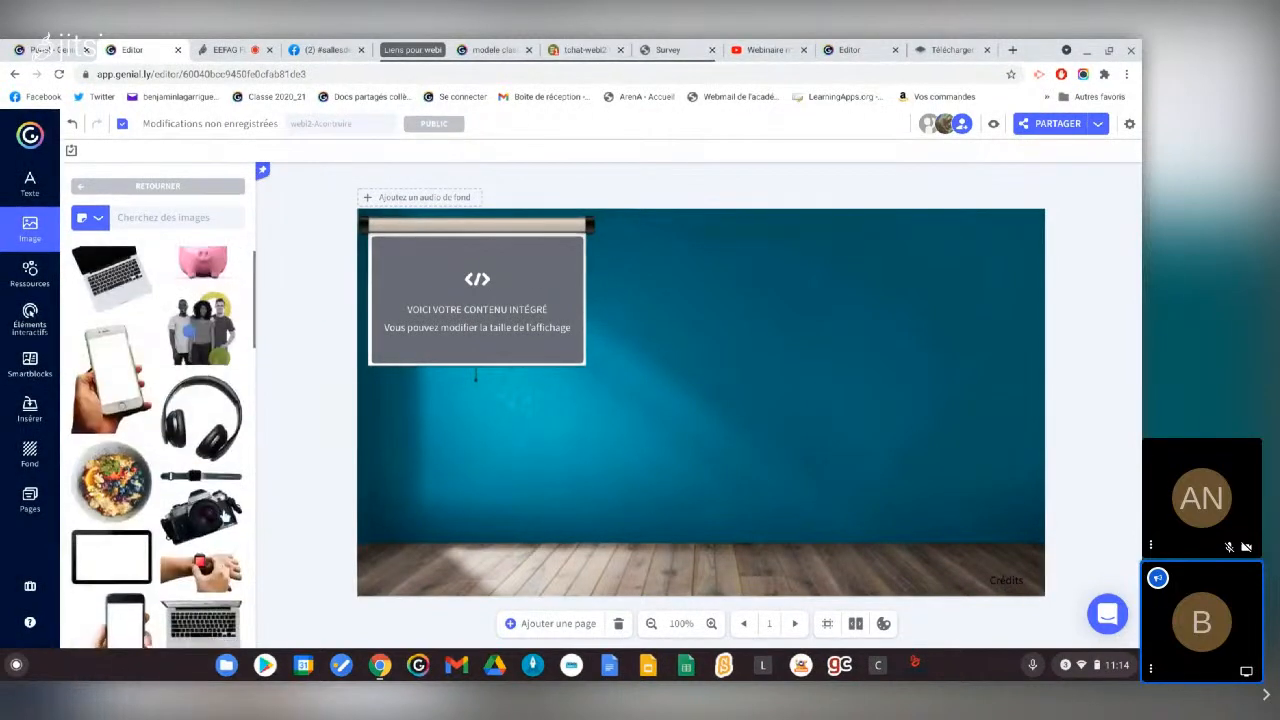
pyautogui.scroll(-1, 225, 516)
pyautogui.scroll(-1, 225, 516)
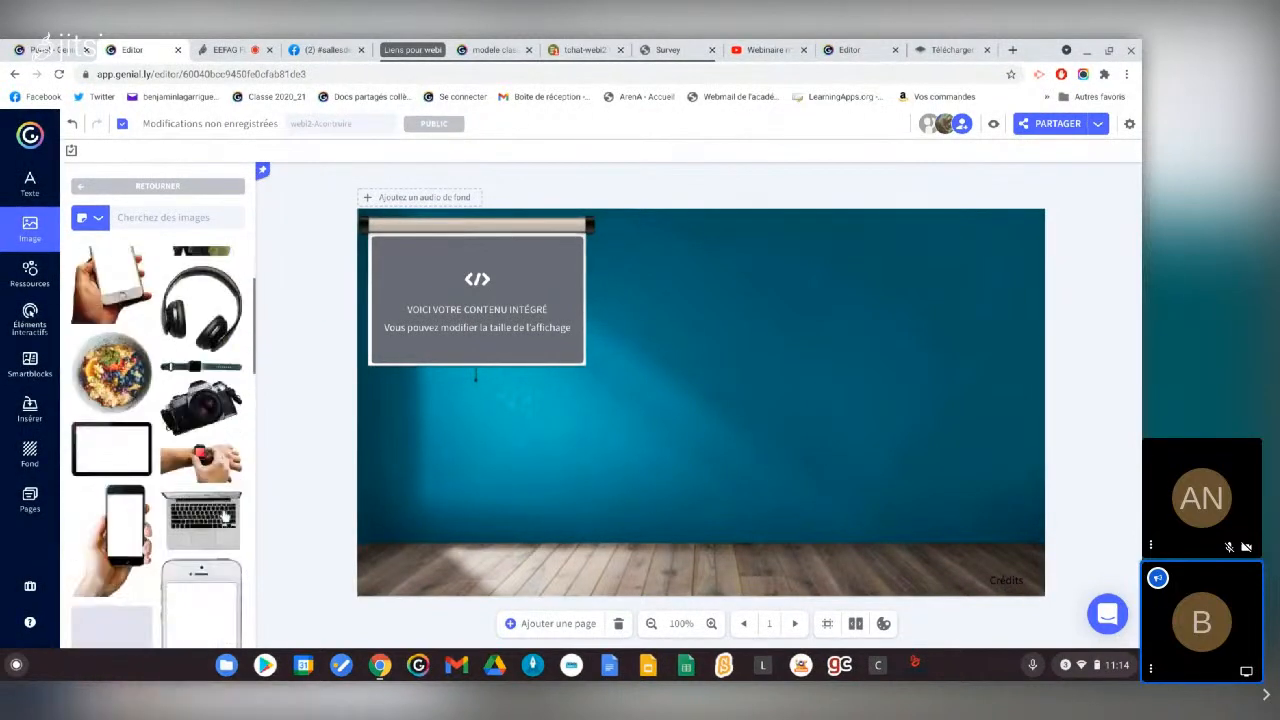
pyautogui.click(130, 467)
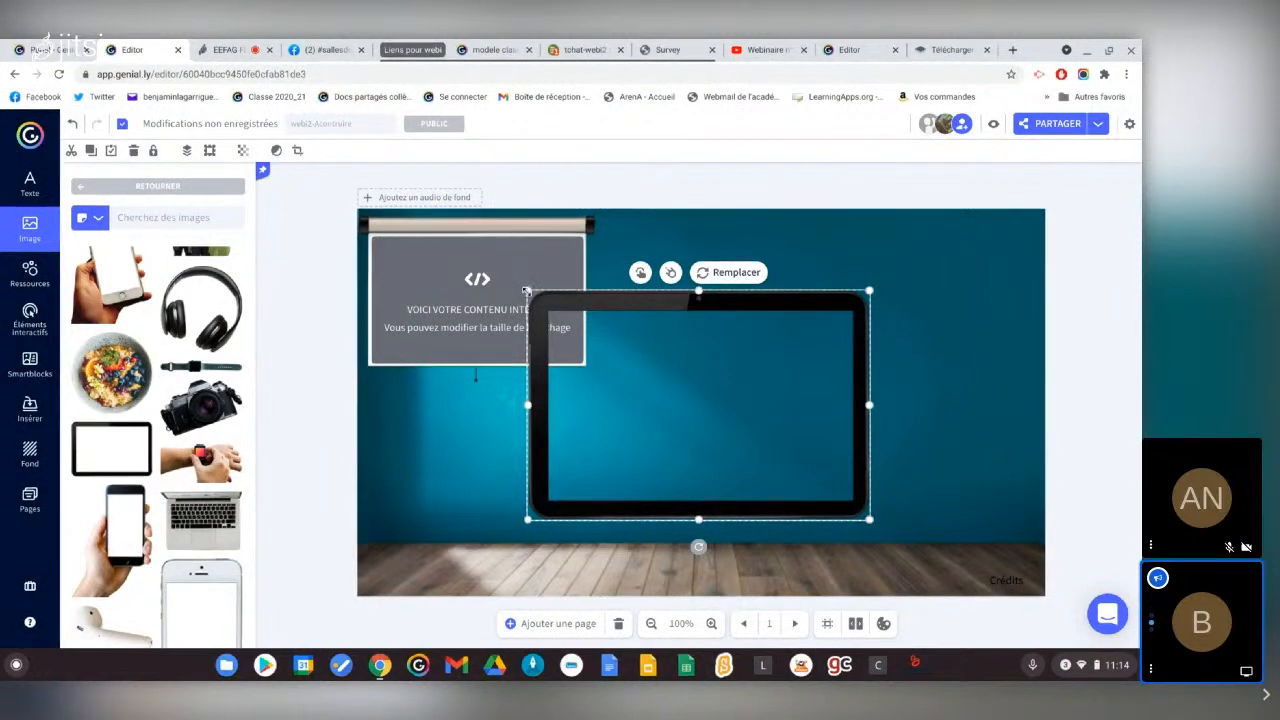
pyautogui.moveTo(526, 290); pyautogui.dragTo(930, 266)
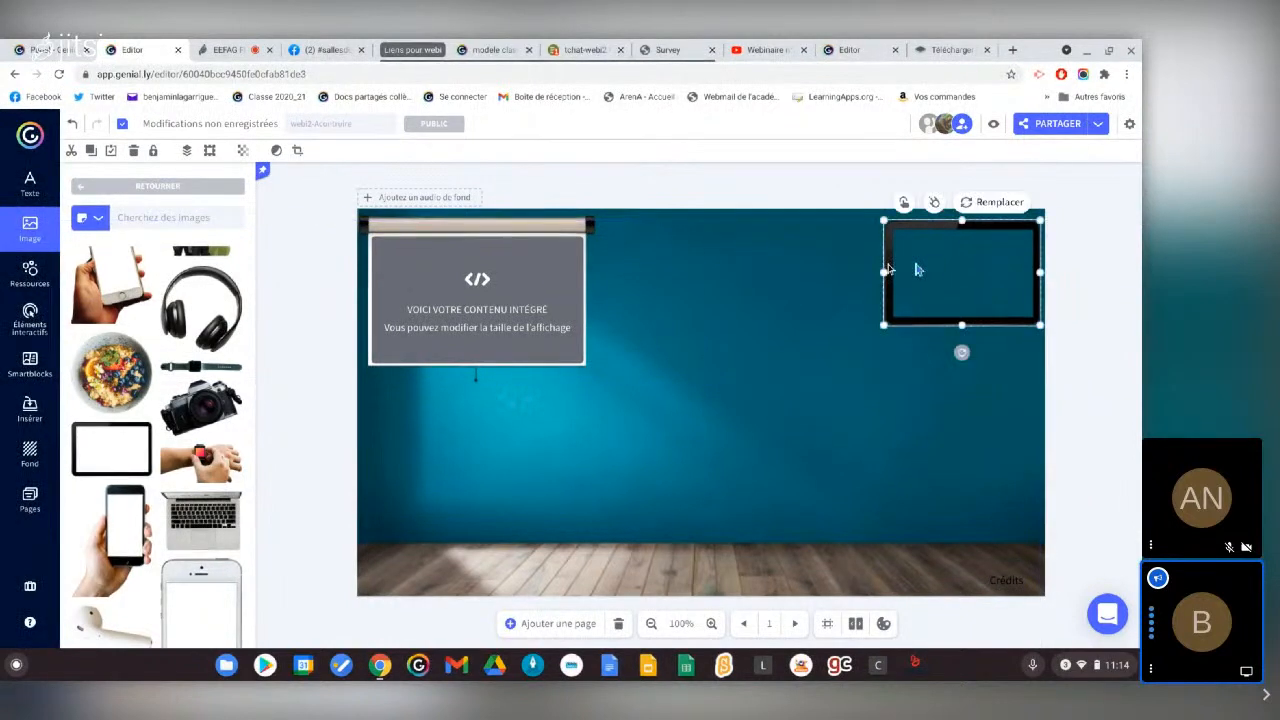
# Add a square shape, place it over the tablet frame and resize it to cover the tablet's display area
pyautogui.click(33, 278)
pyautogui.click(92, 401)
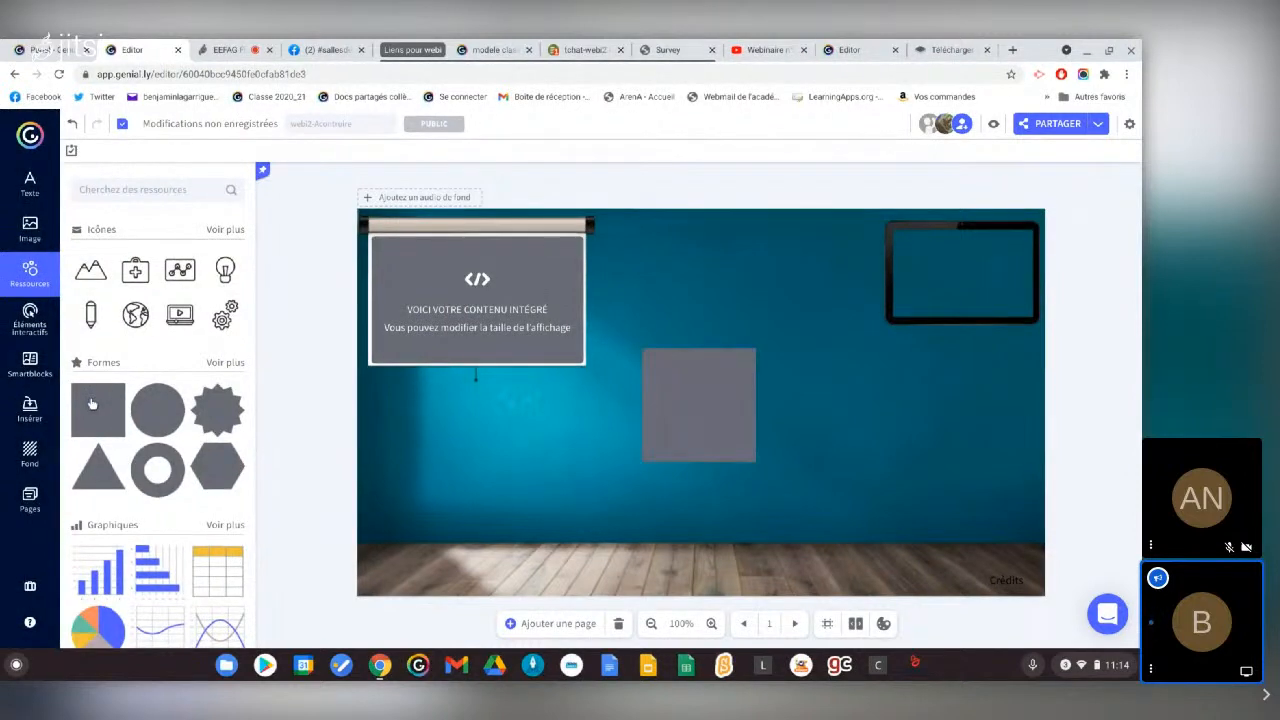
pyautogui.moveTo(690, 412); pyautogui.dragTo(979, 286)
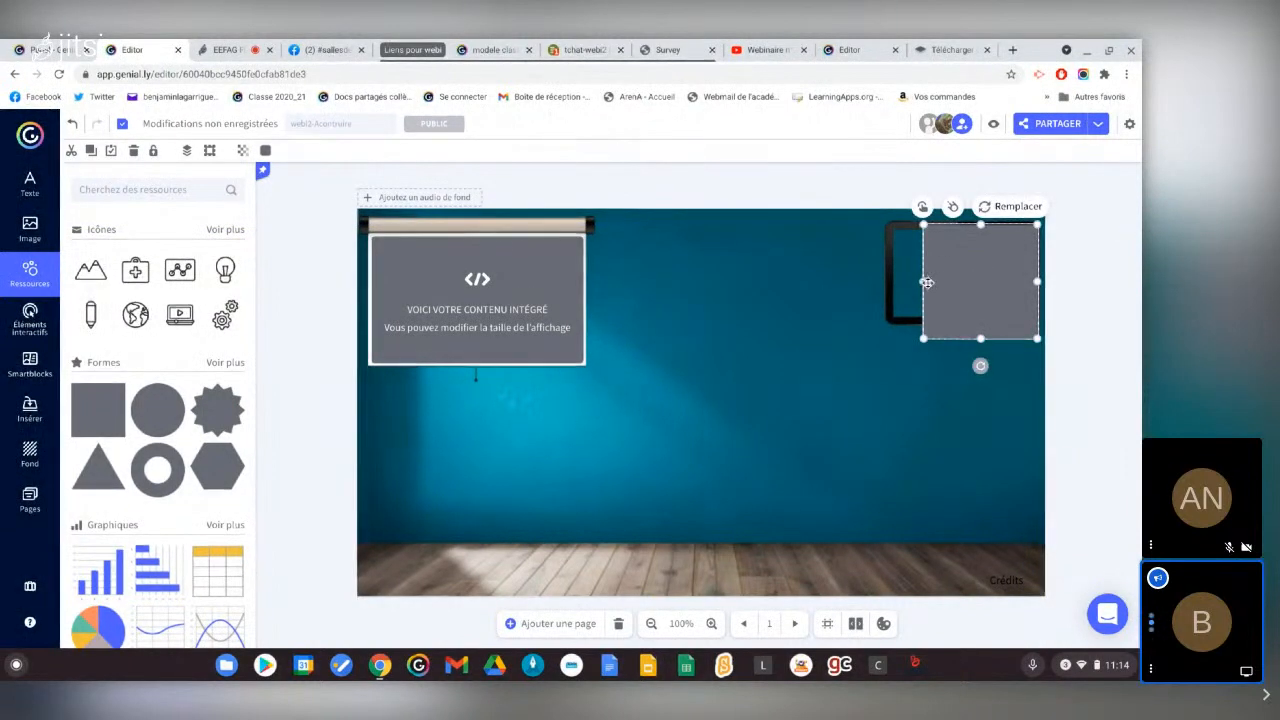
pyautogui.moveTo(922, 281); pyautogui.dragTo(894, 288)
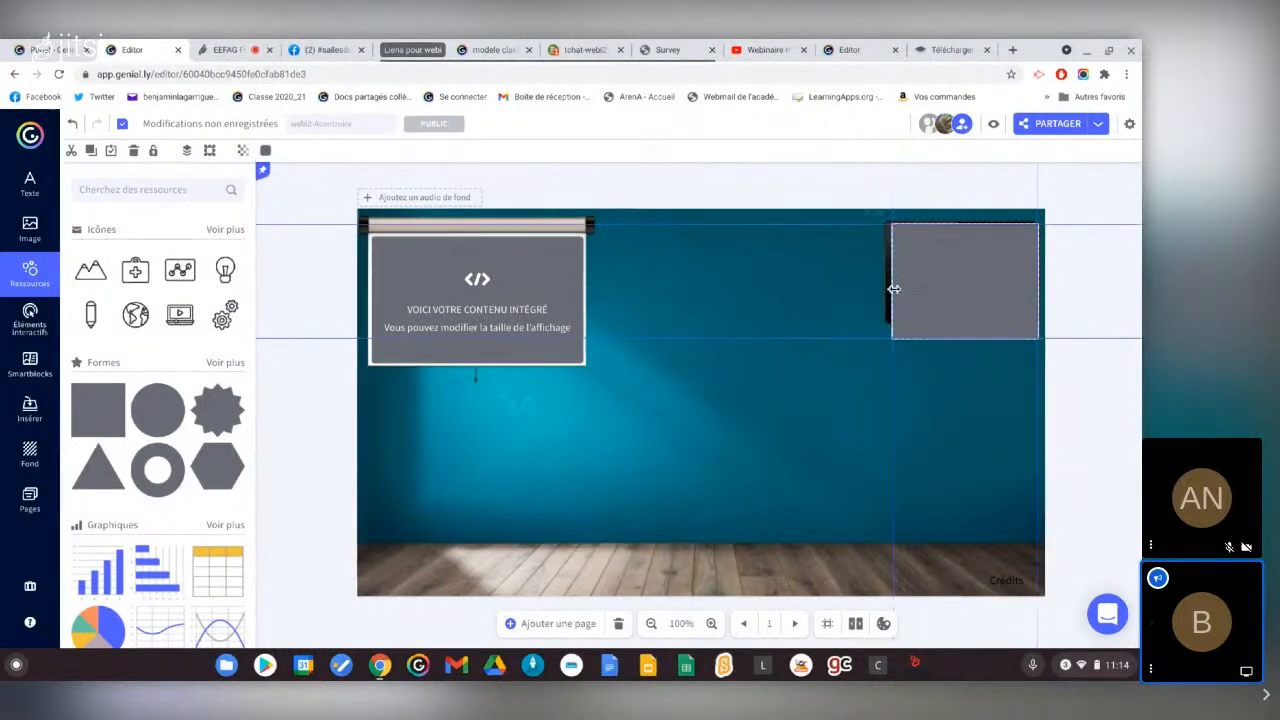
pyautogui.moveTo(957, 331); pyautogui.dragTo(966, 318)
pyautogui.press('Down')
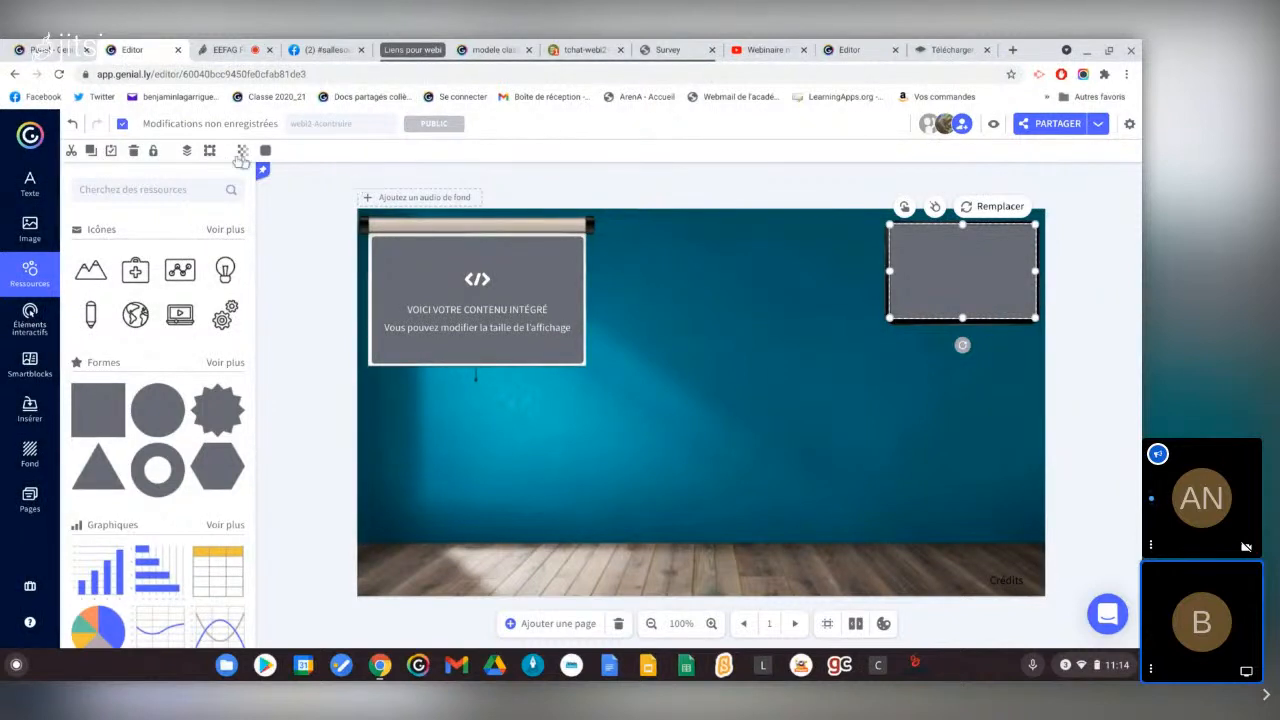
# Reorder the grey rectangle's layer so it sits behind the tablet frame but in front of the wall background
pyautogui.click(186, 151)
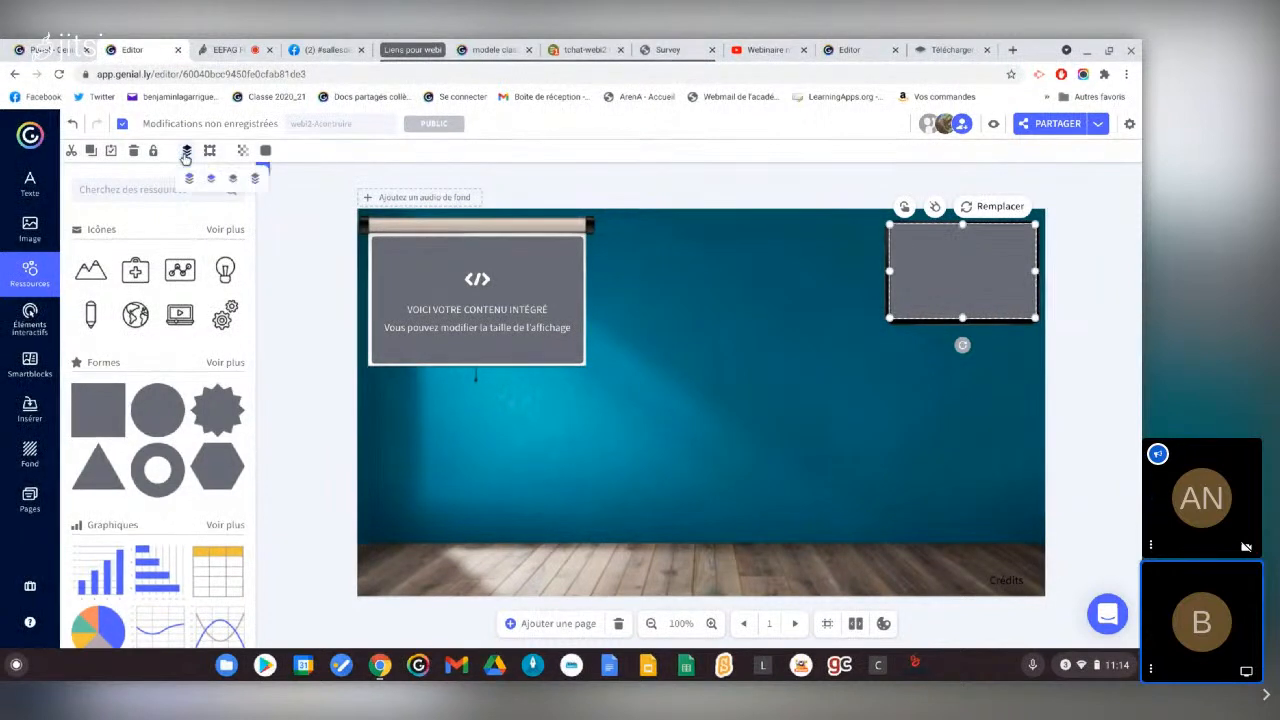
pyautogui.click(255, 180)
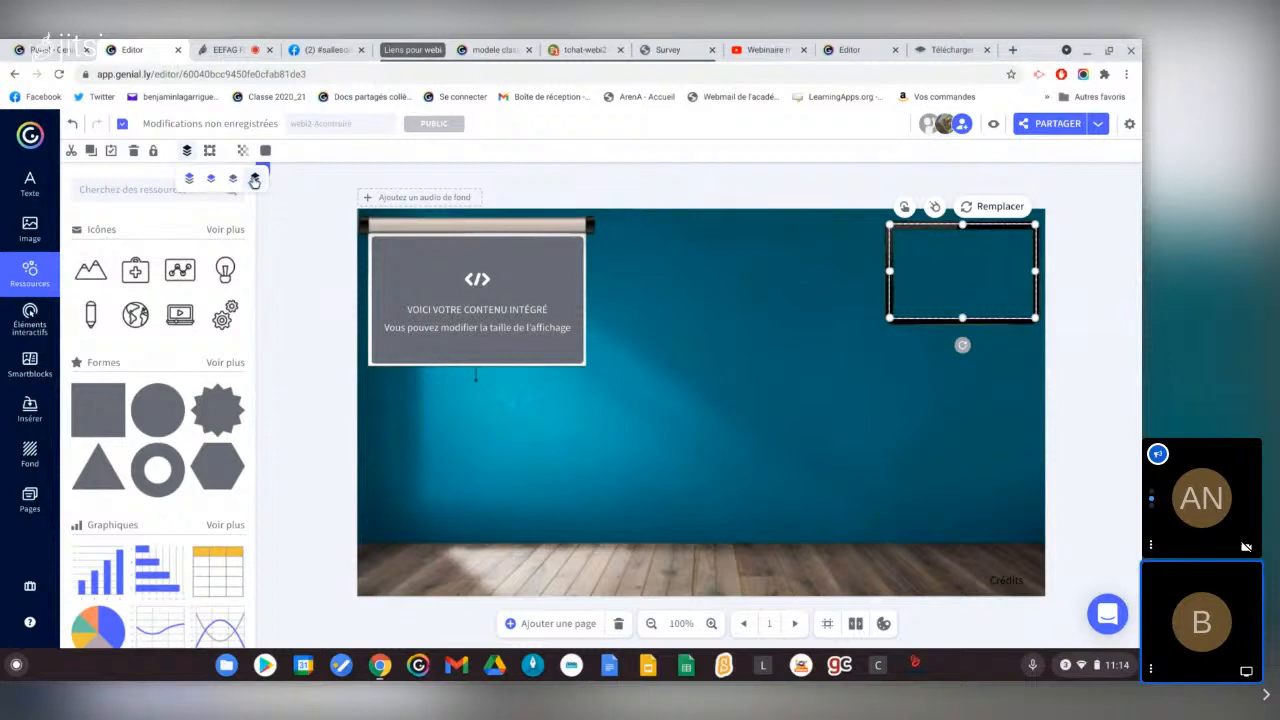
pyautogui.click(209, 180)
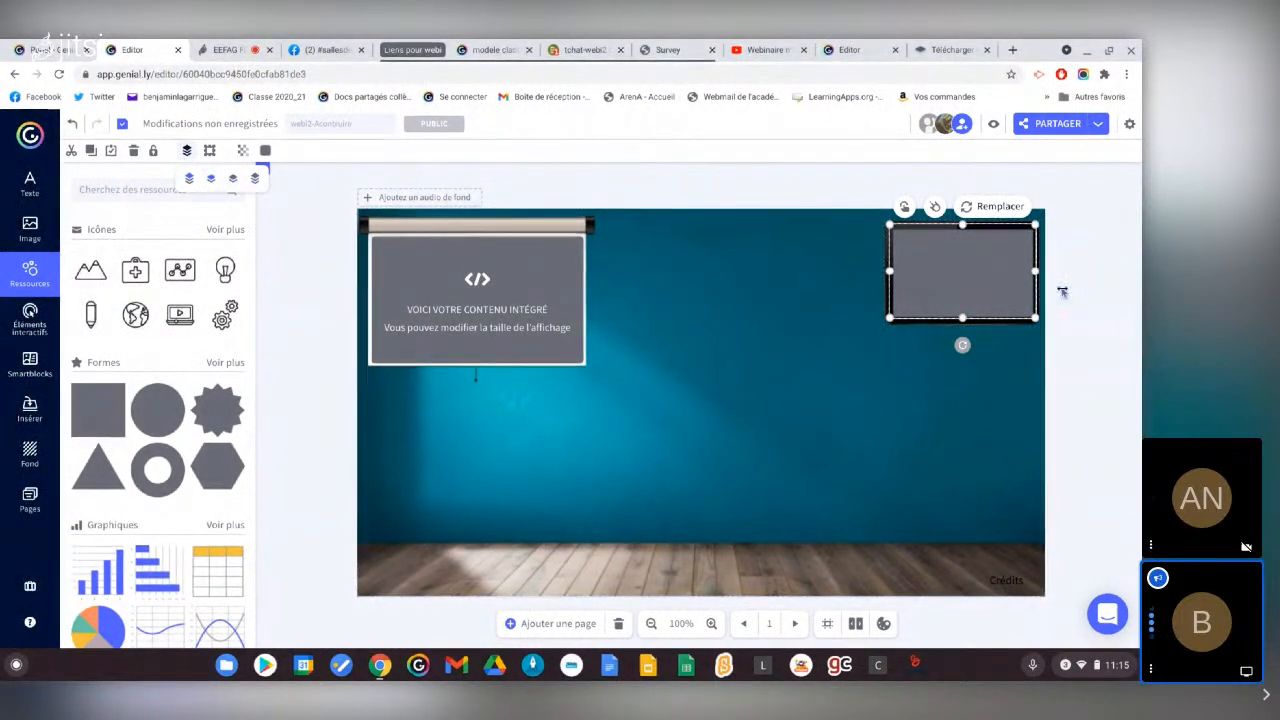
# Darken the tablet rectangle's fill colour to #43444A
pyautogui.click(264, 152)
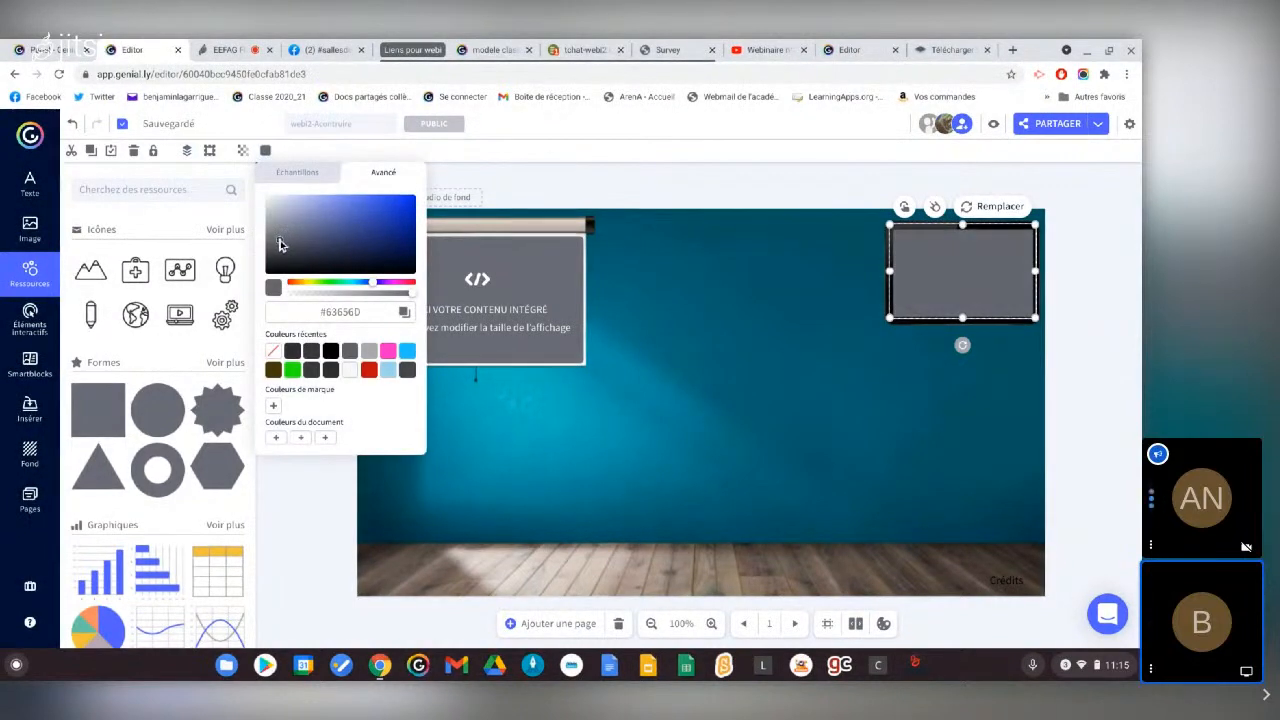
pyautogui.click(280, 248)
pyautogui.moveTo(280, 248); pyautogui.dragTo(280, 252)
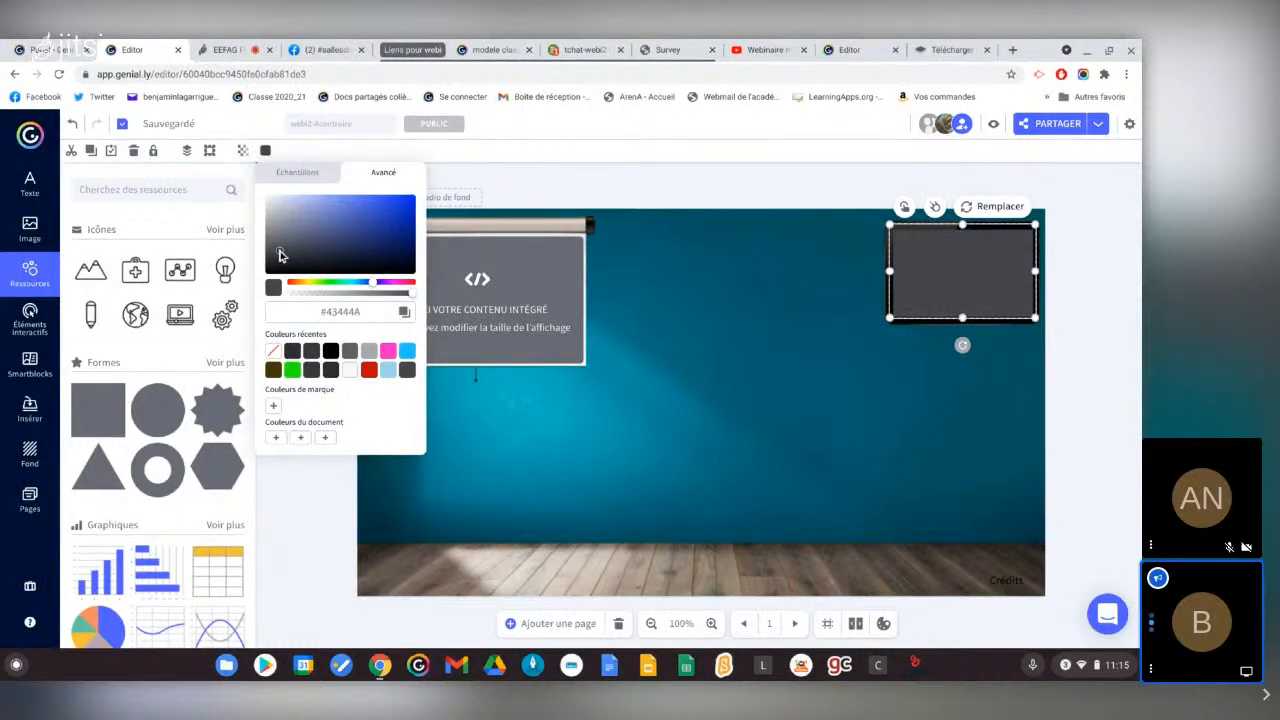
pyautogui.click(618, 182)
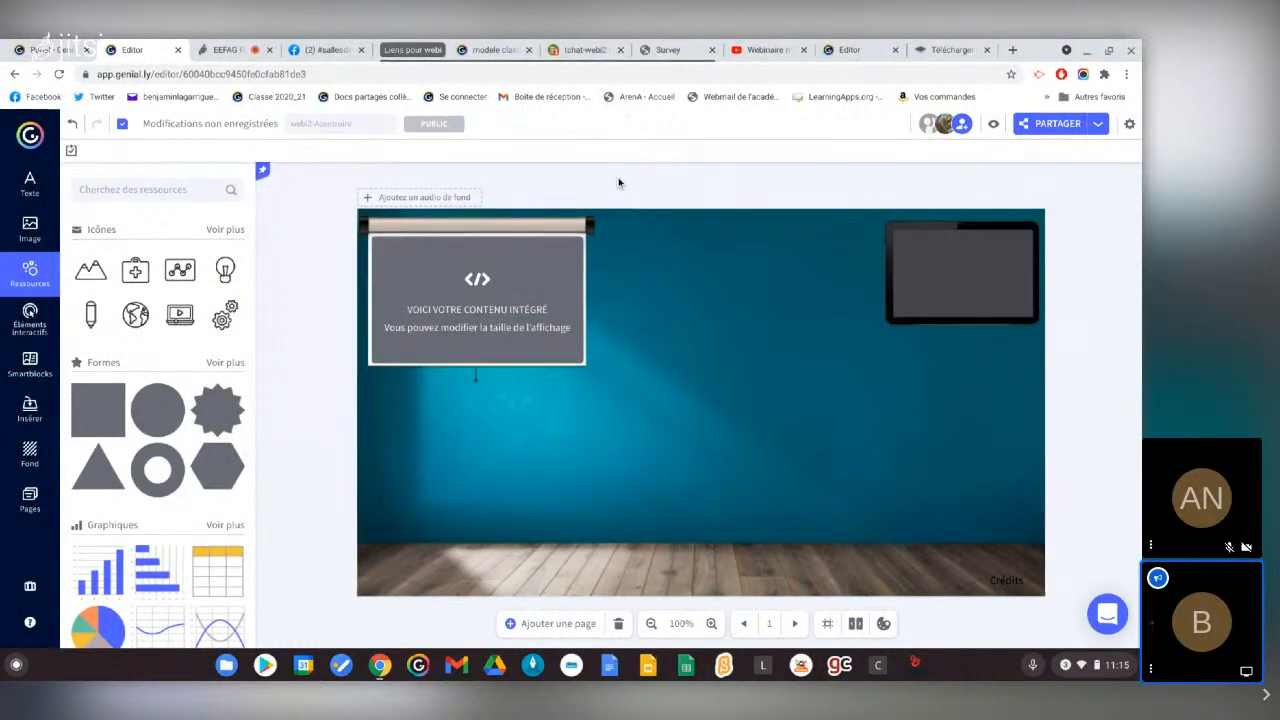
# Search Google for "météo embed" in a new browser tab
pyautogui.click(951, 44)
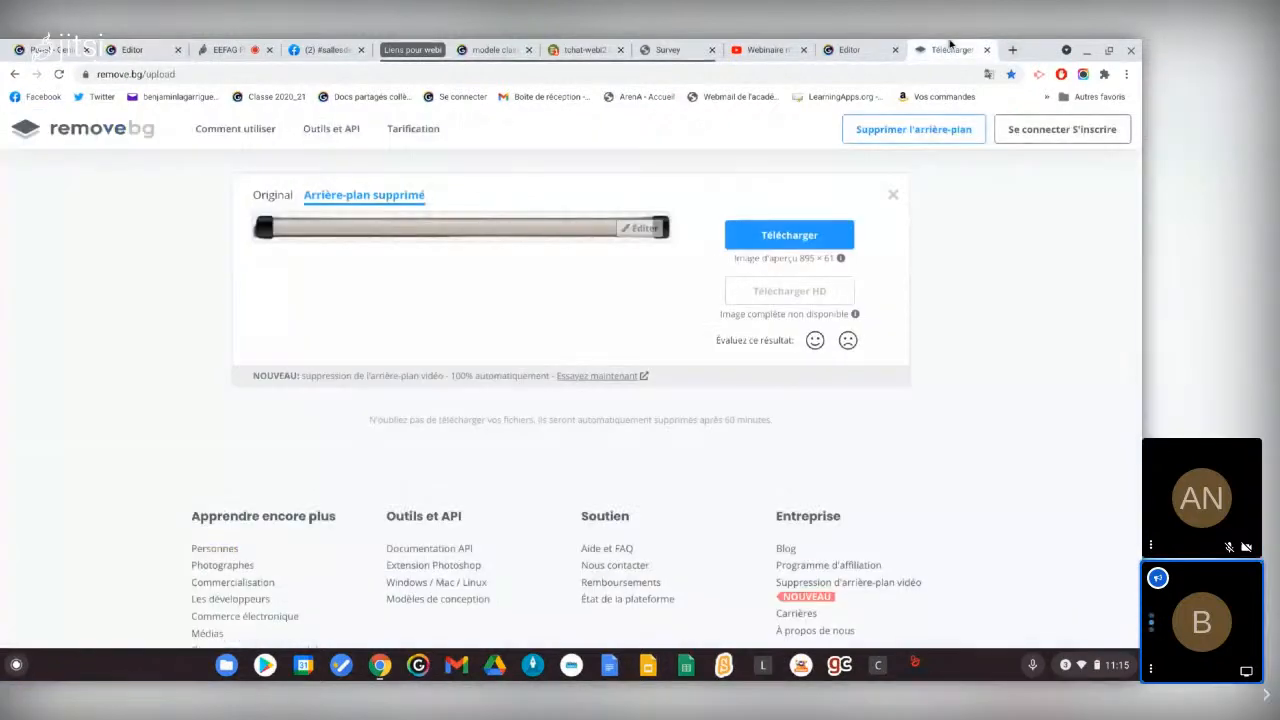
pyautogui.click(1012, 50)
pyautogui.write('m')
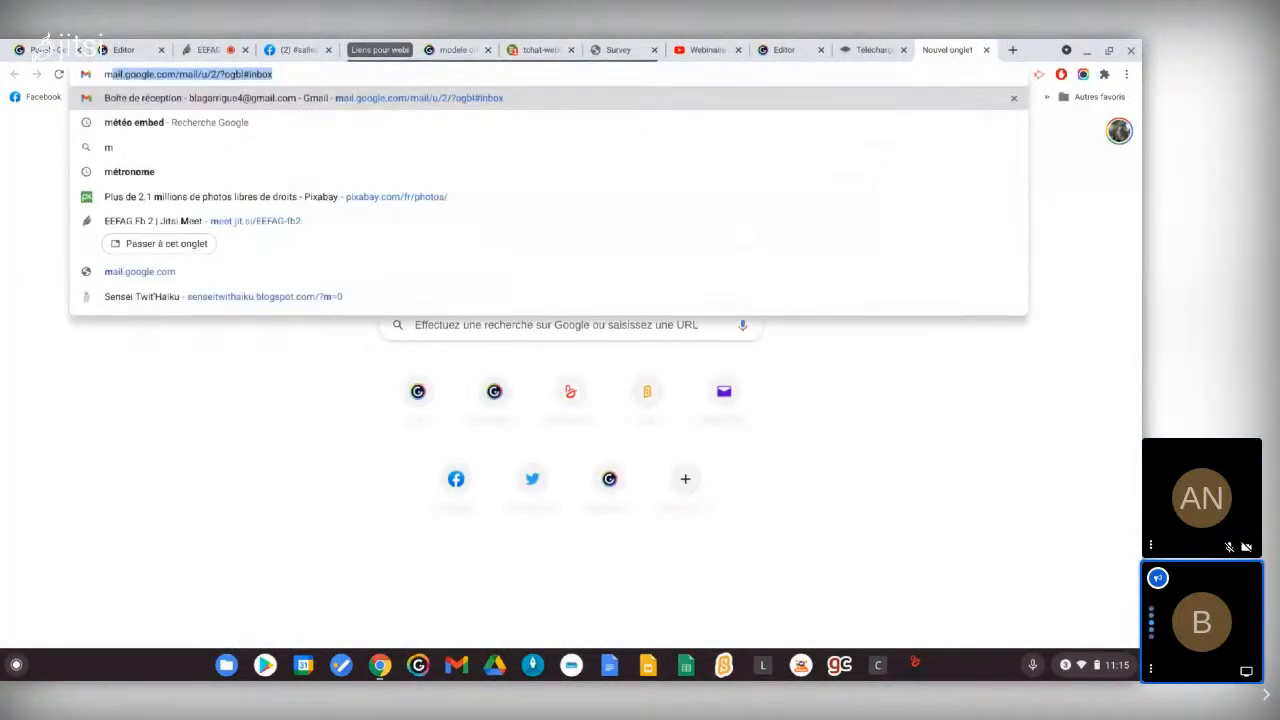
pyautogui.write('étéo e')
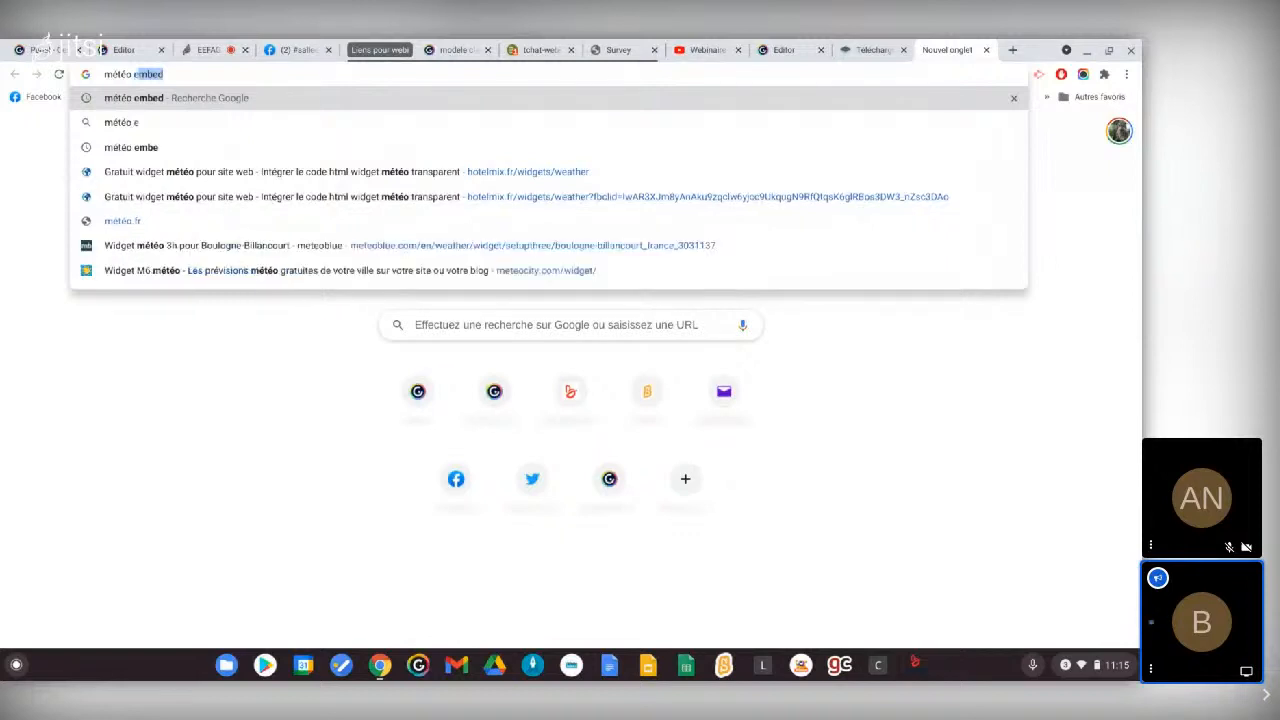
pyautogui.write('mbed')
pyautogui.press('Return')
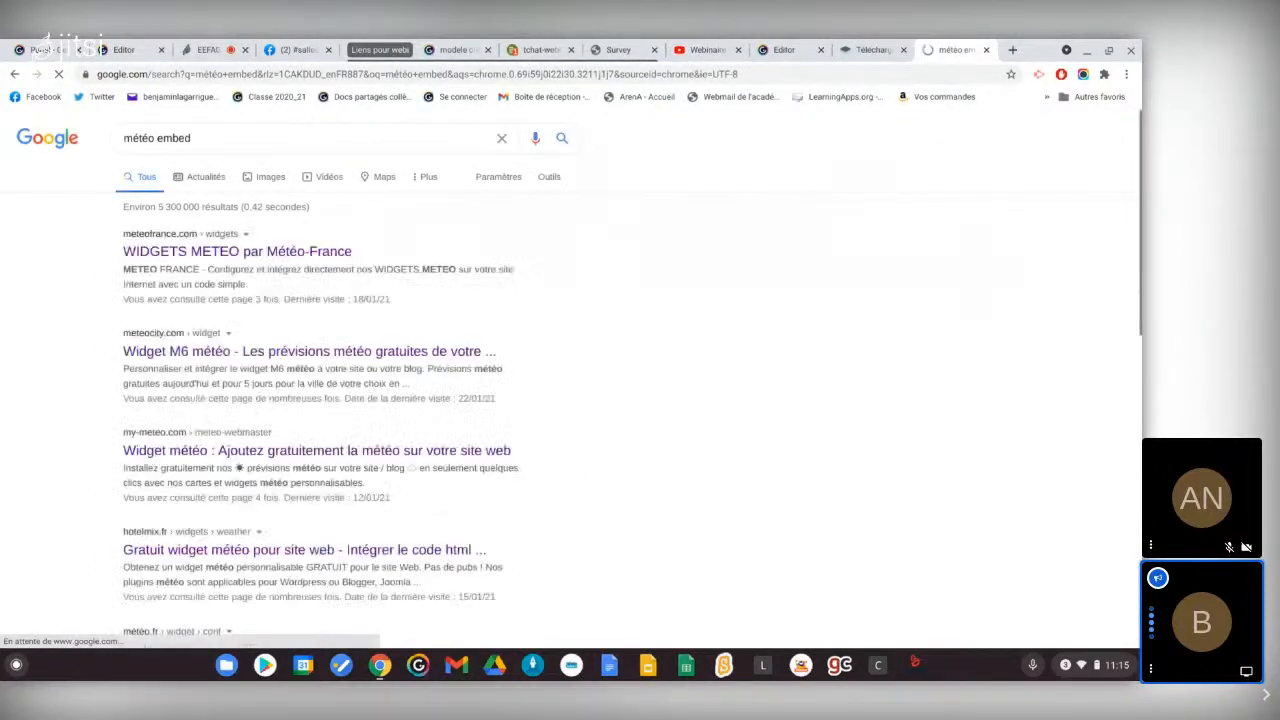
# Look through the weather widget results and open the Widget M6 météo page on meteocity.com
pyautogui.scroll(-1, 505, 350)
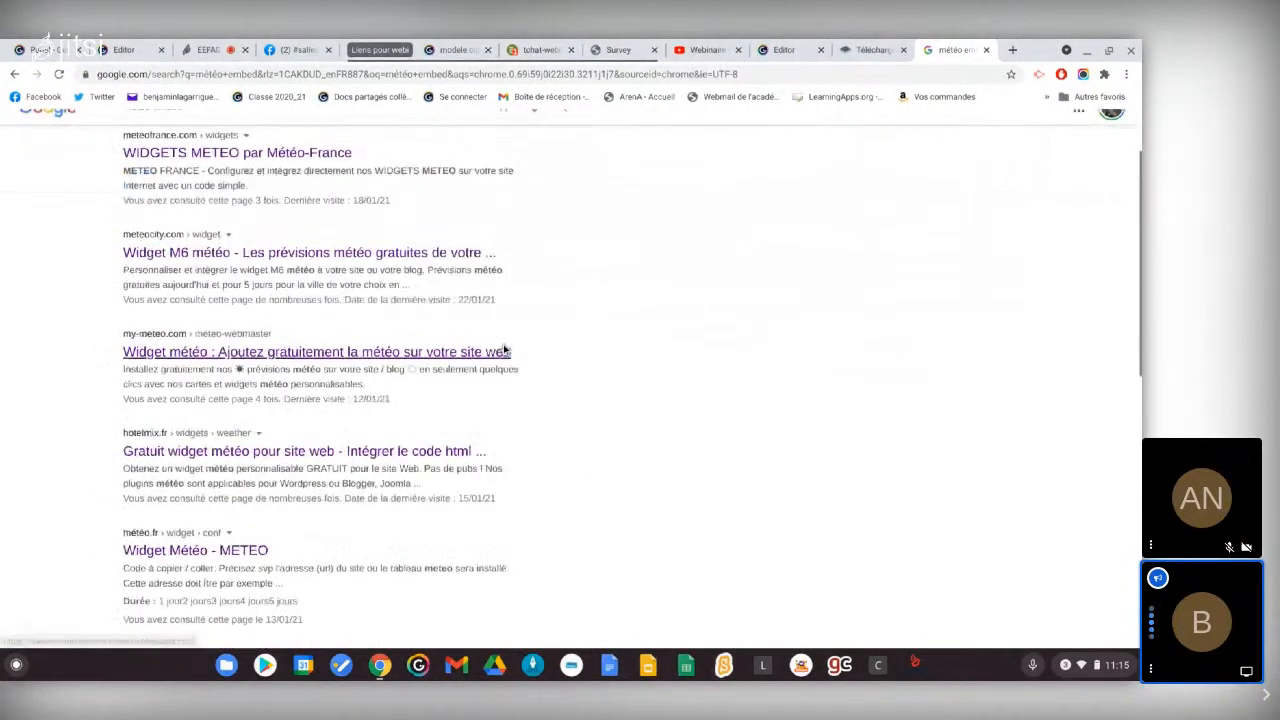
pyautogui.scroll(-1, 505, 350)
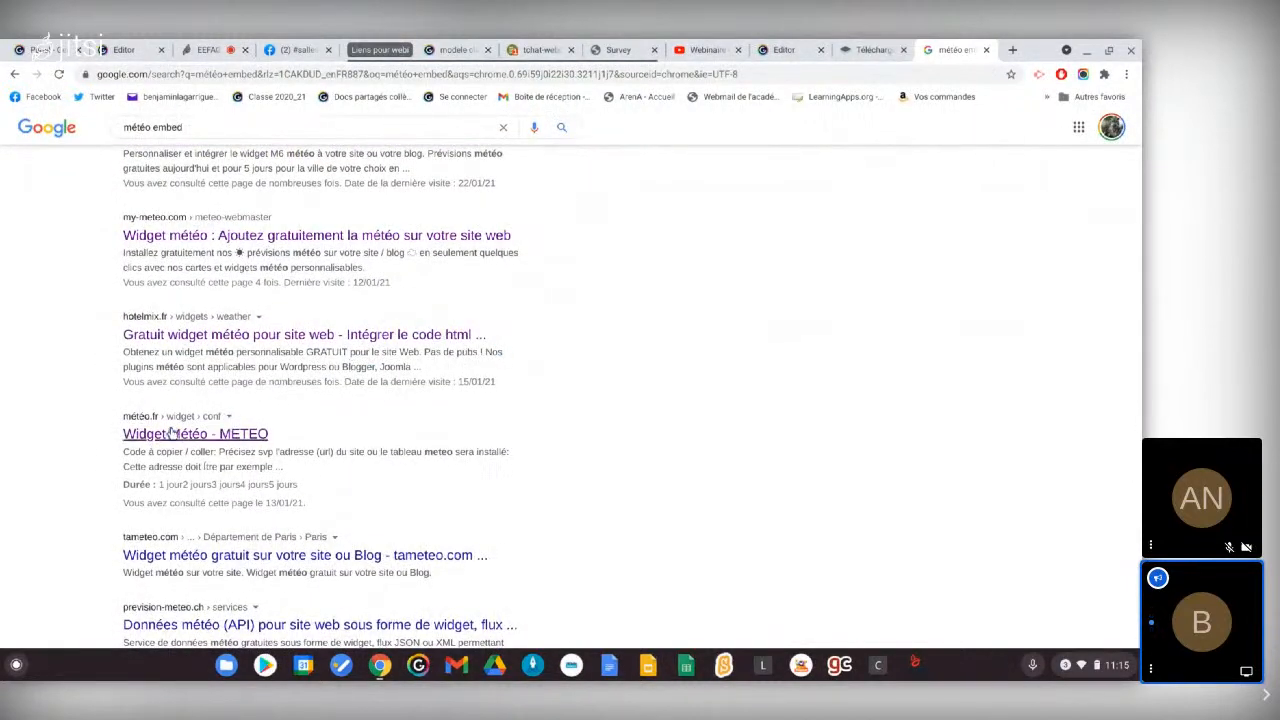
pyautogui.scroll(-1, 333, 385)
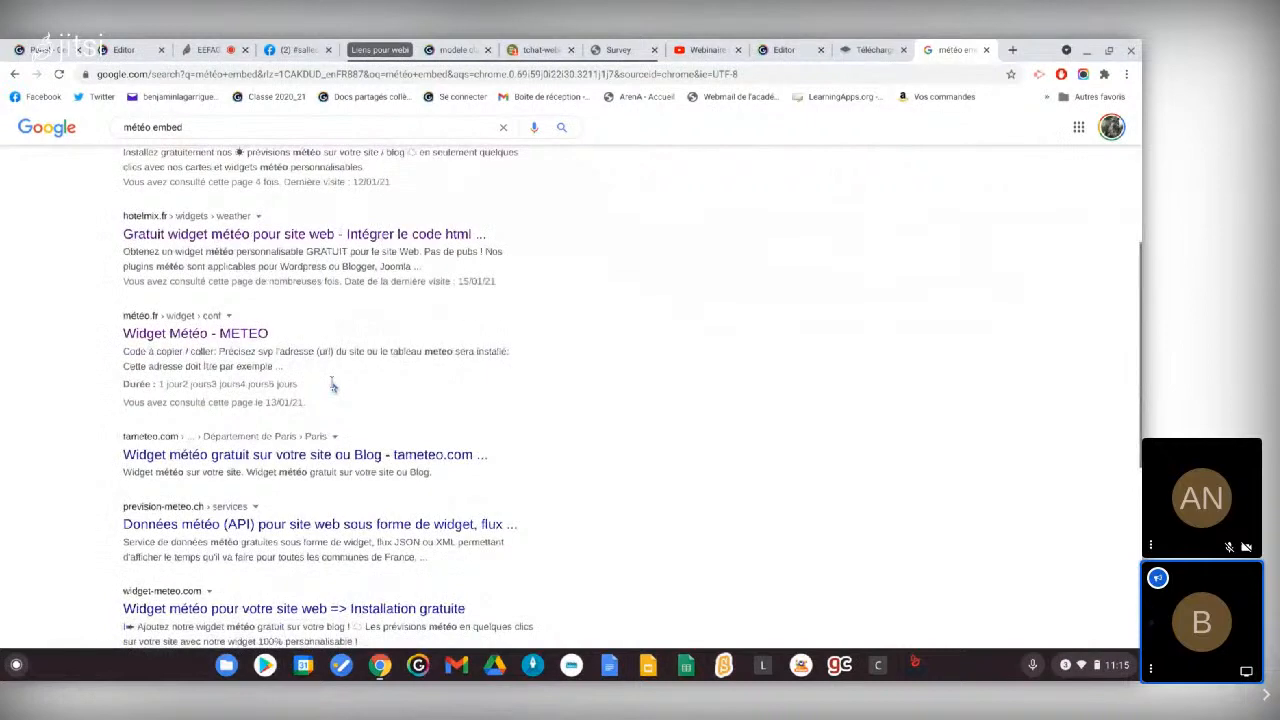
pyautogui.scroll(1, 333, 385)
pyautogui.scroll(1, 333, 385)
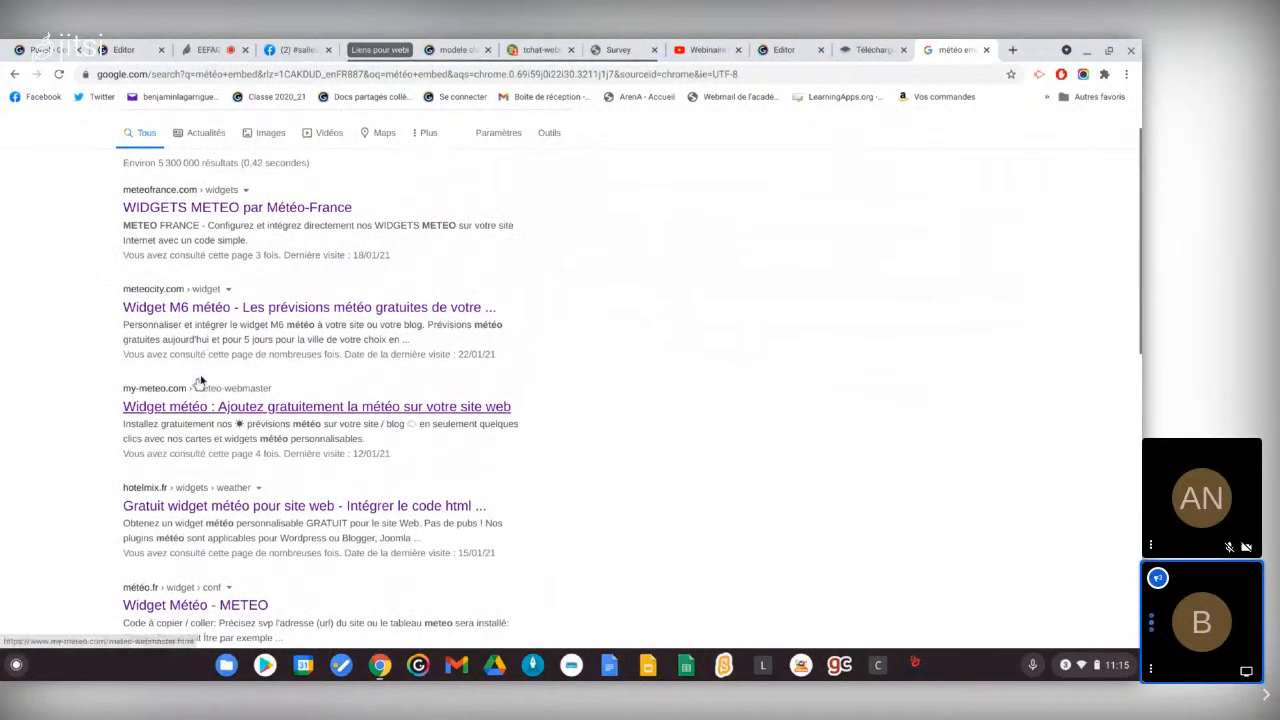
pyautogui.click(265, 308)
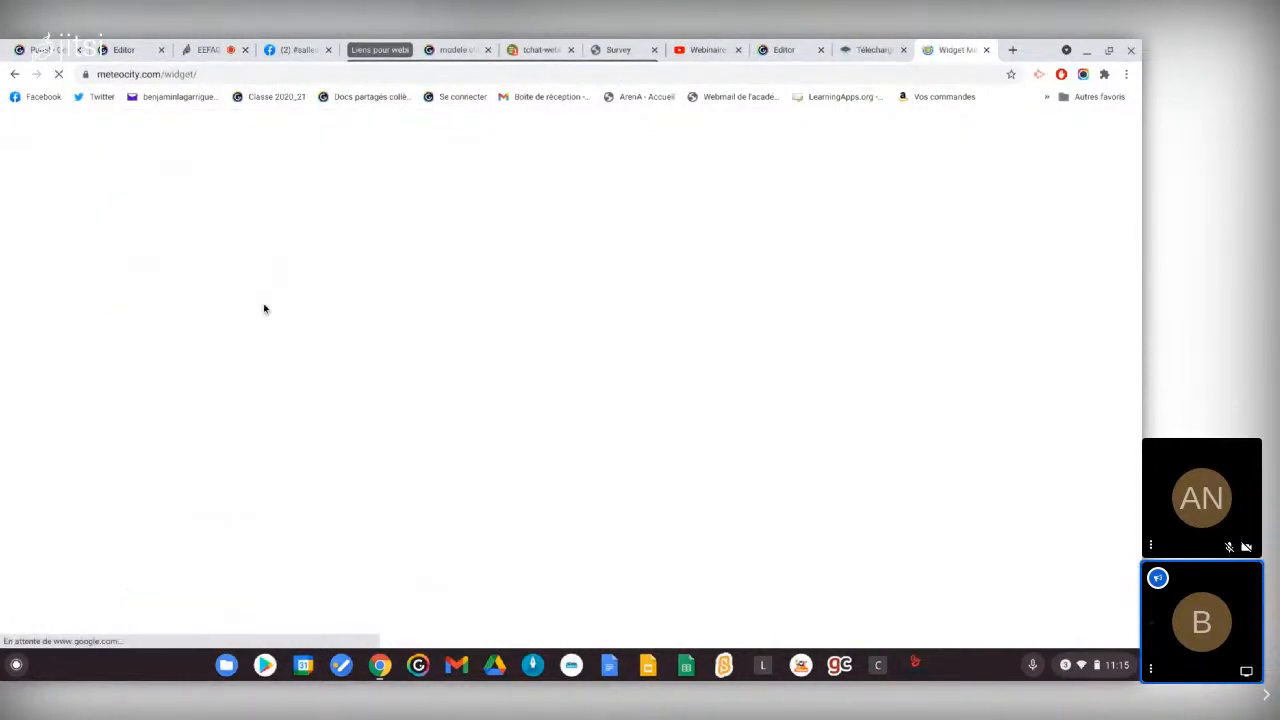
# Set the weather widget's location to Toulouse (31500) and its forecast length to 2 jours
pyautogui.scroll(-3, 489, 288)
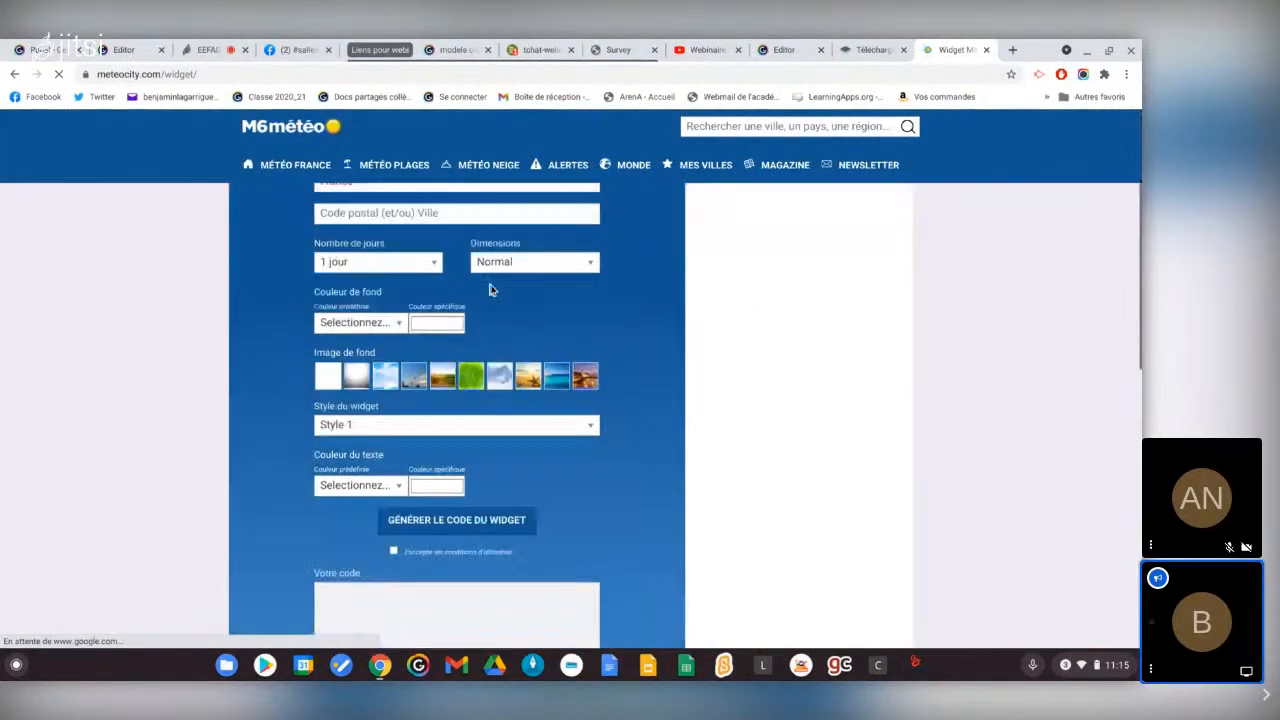
pyautogui.scroll(-5, 489, 288)
pyautogui.scroll(7, 489, 288)
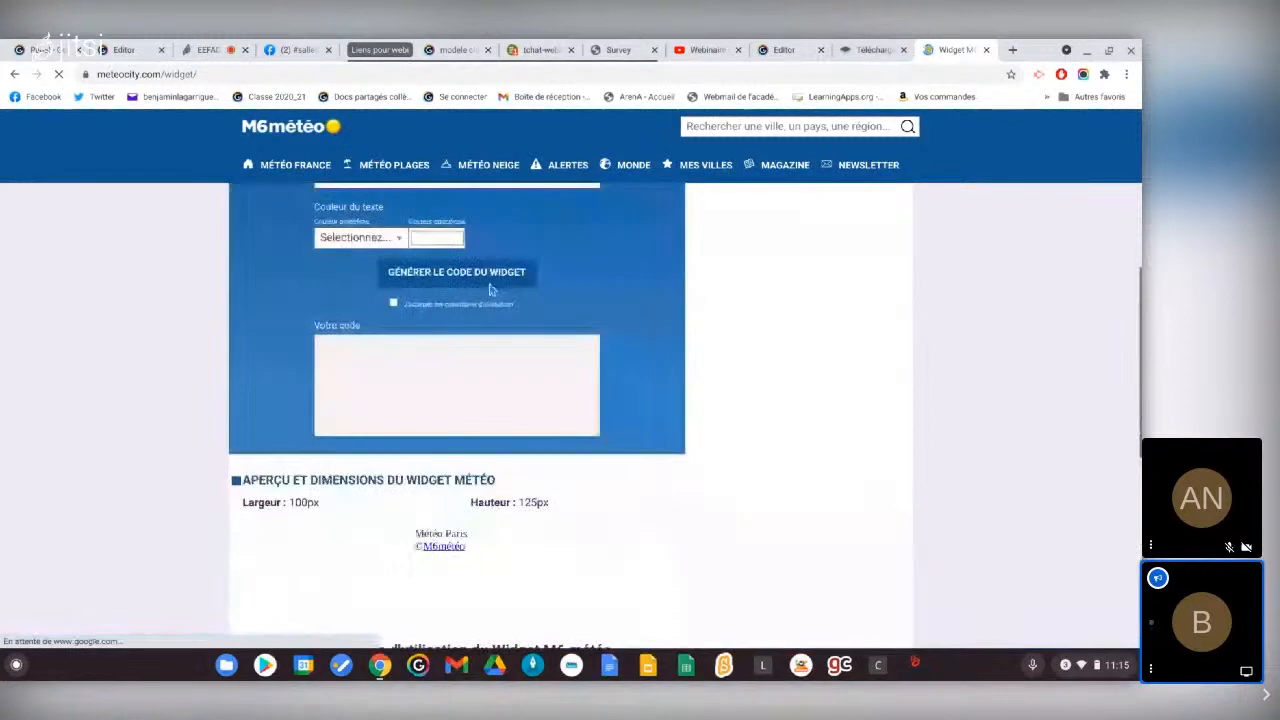
pyautogui.scroll(2, 489, 288)
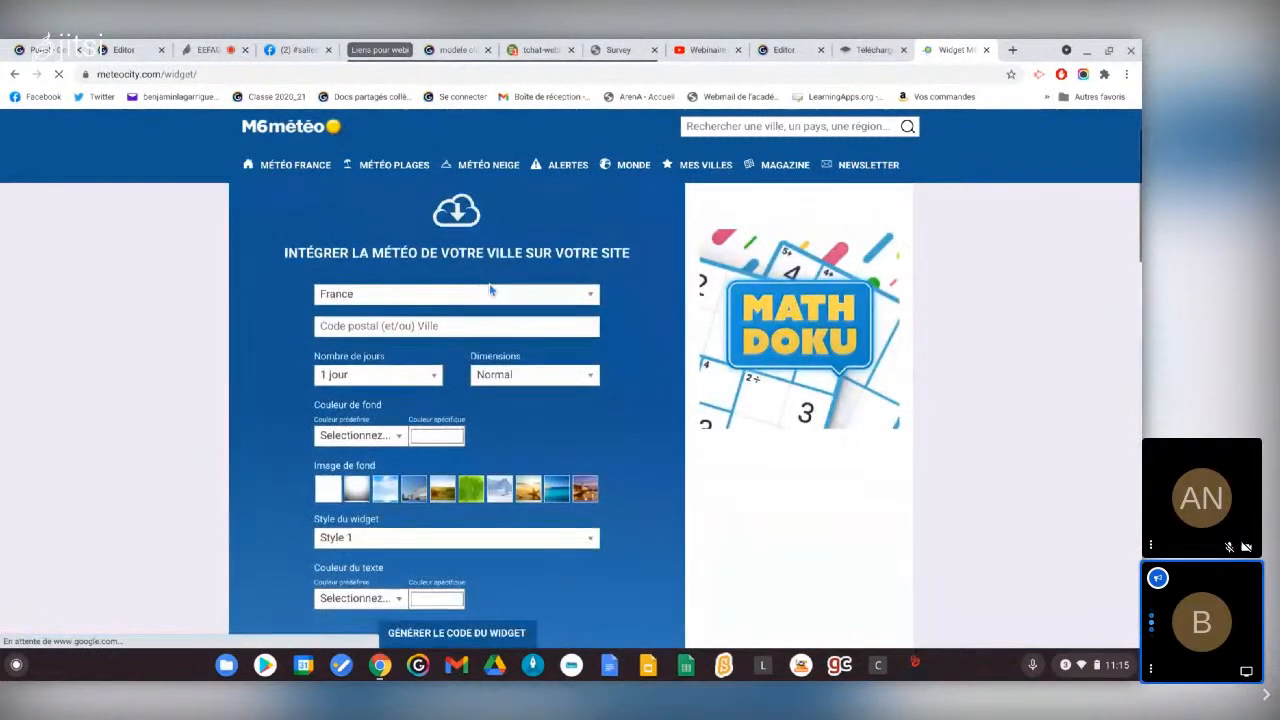
pyautogui.scroll(-1, 449, 292)
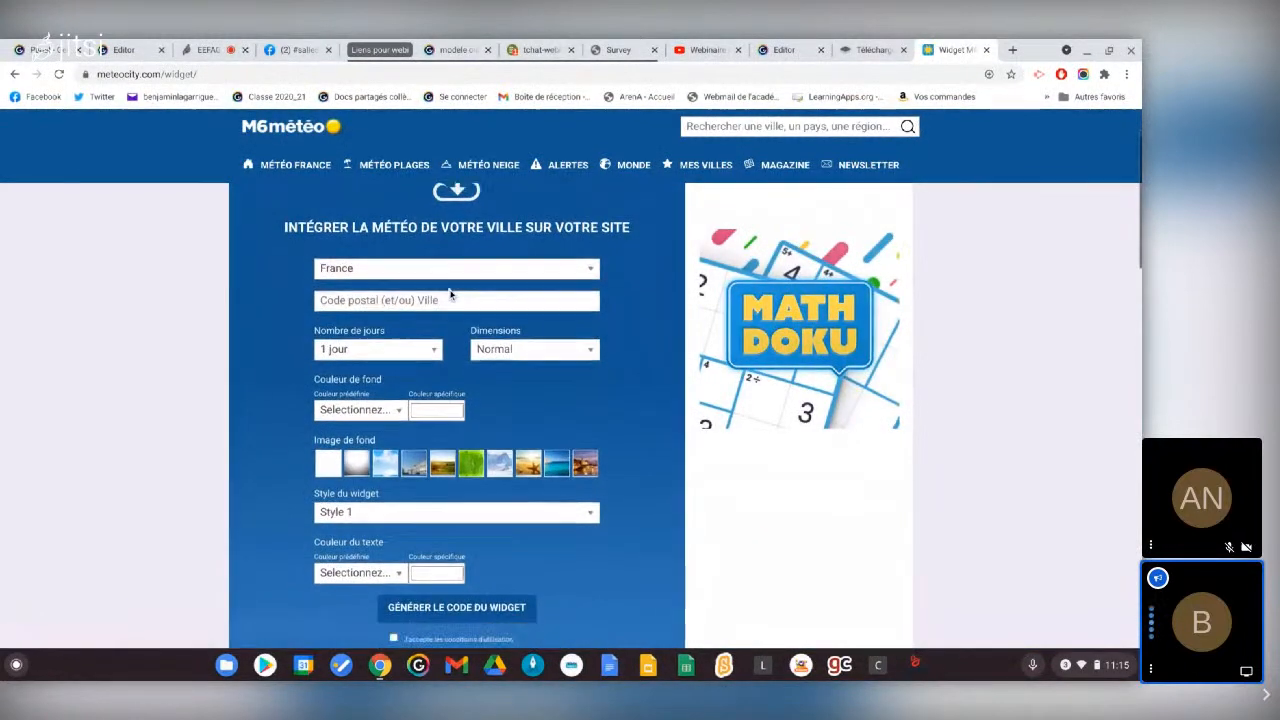
pyautogui.click(450, 294)
pyautogui.write('Toulouse')
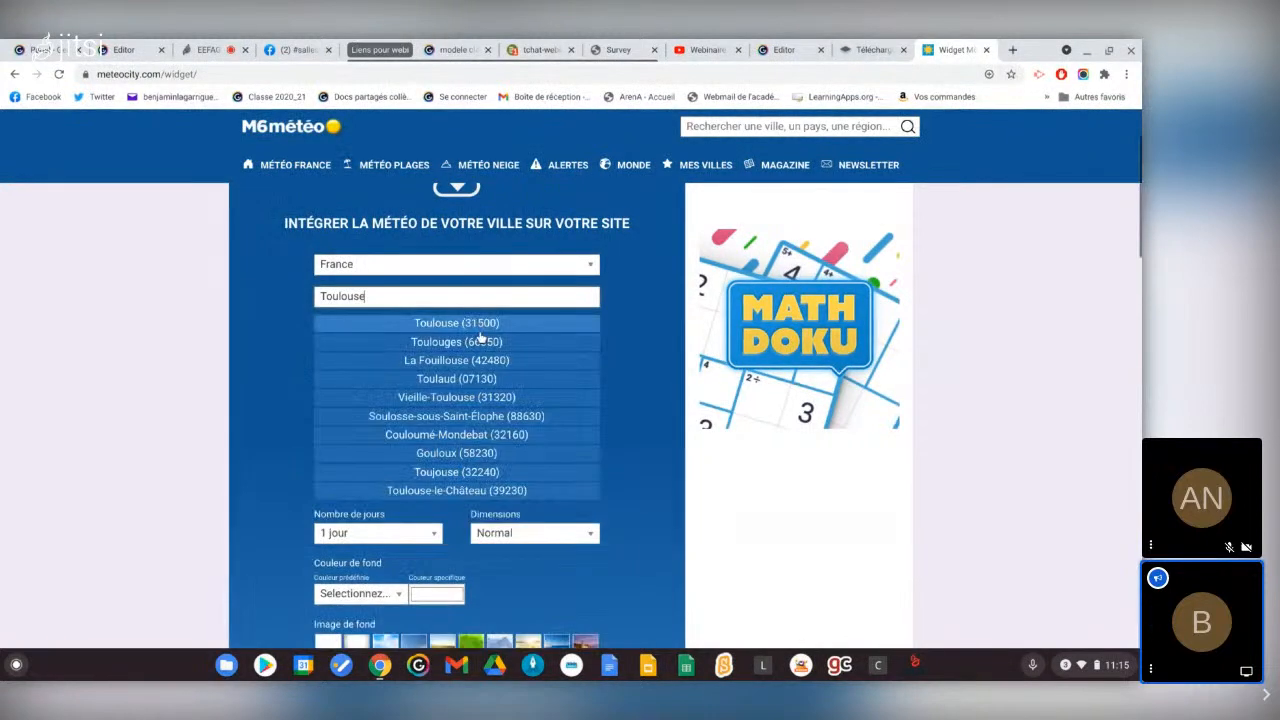
pyautogui.click(470, 324)
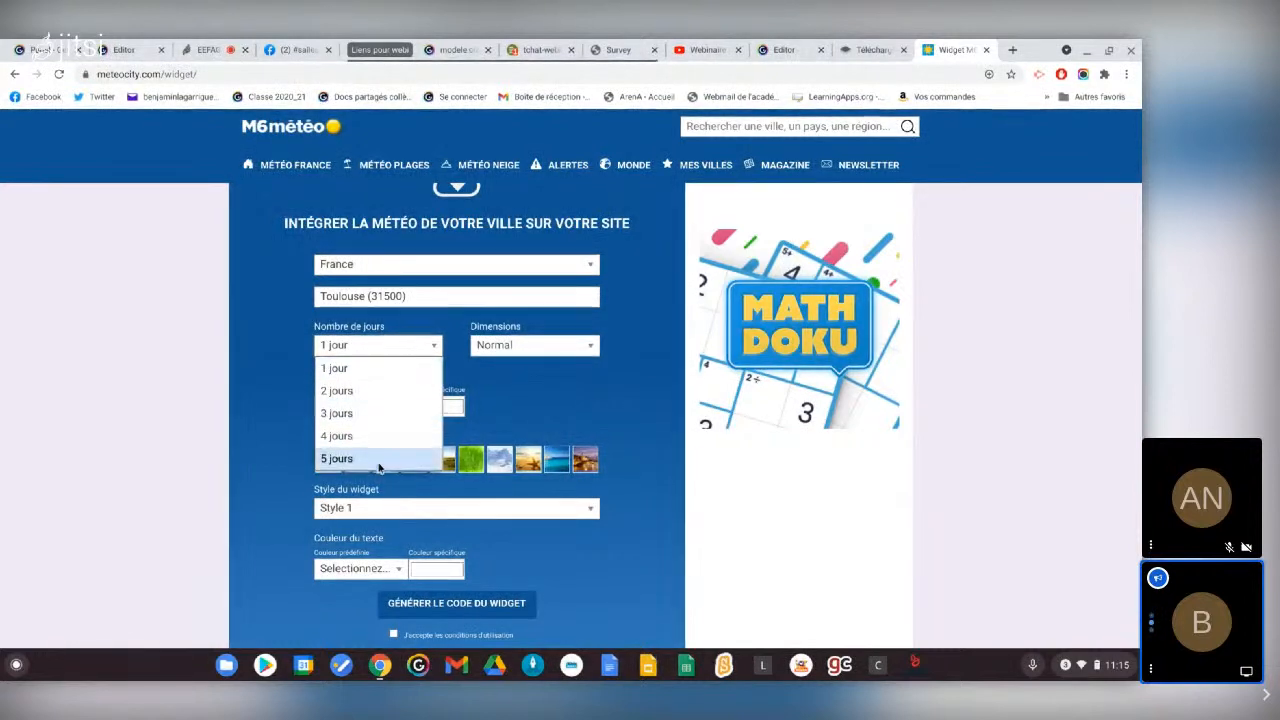
pyautogui.click(391, 399)
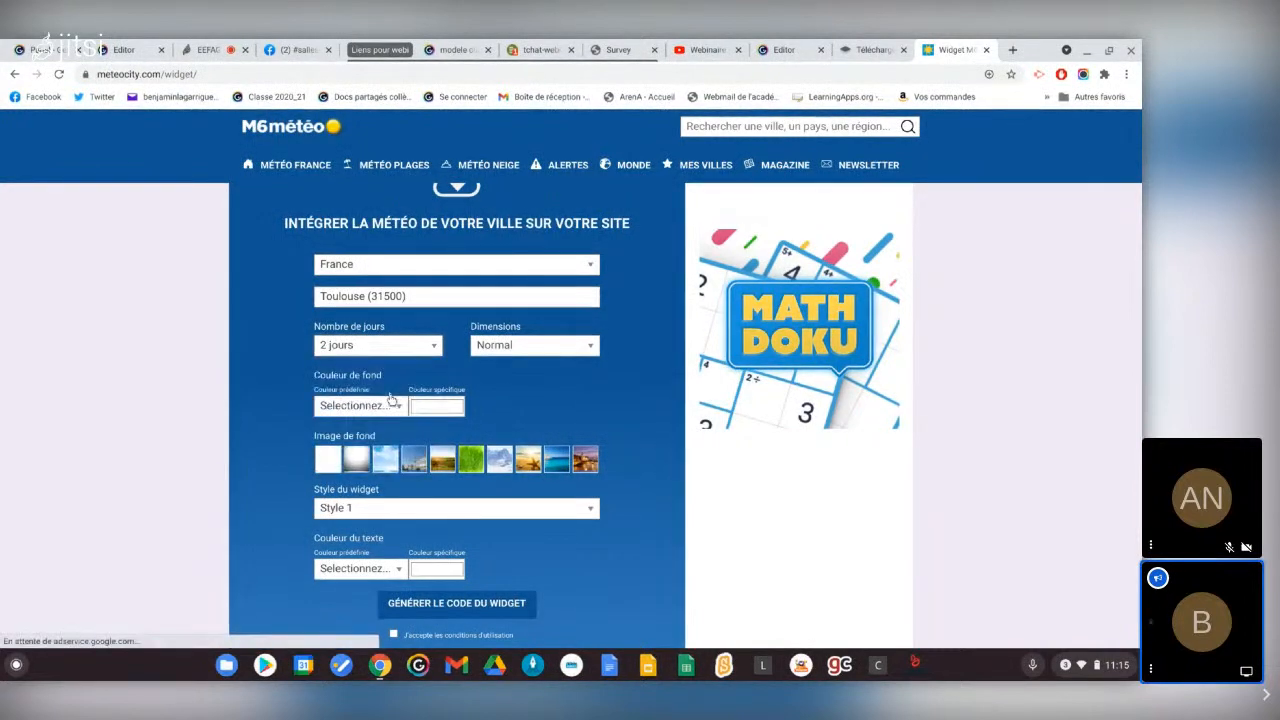
# Check the widget preview and the available dimension options for the Toulouse widget
pyautogui.scroll(-5, 523, 395)
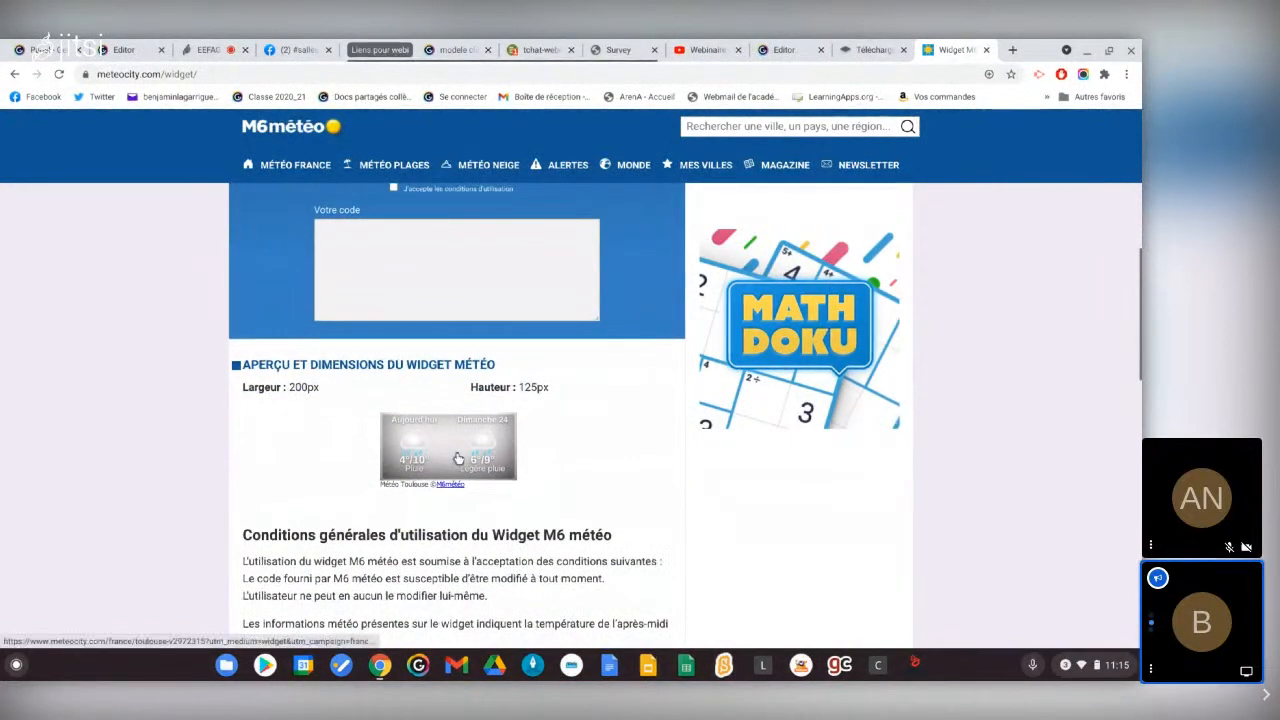
pyautogui.scroll(5, 458, 458)
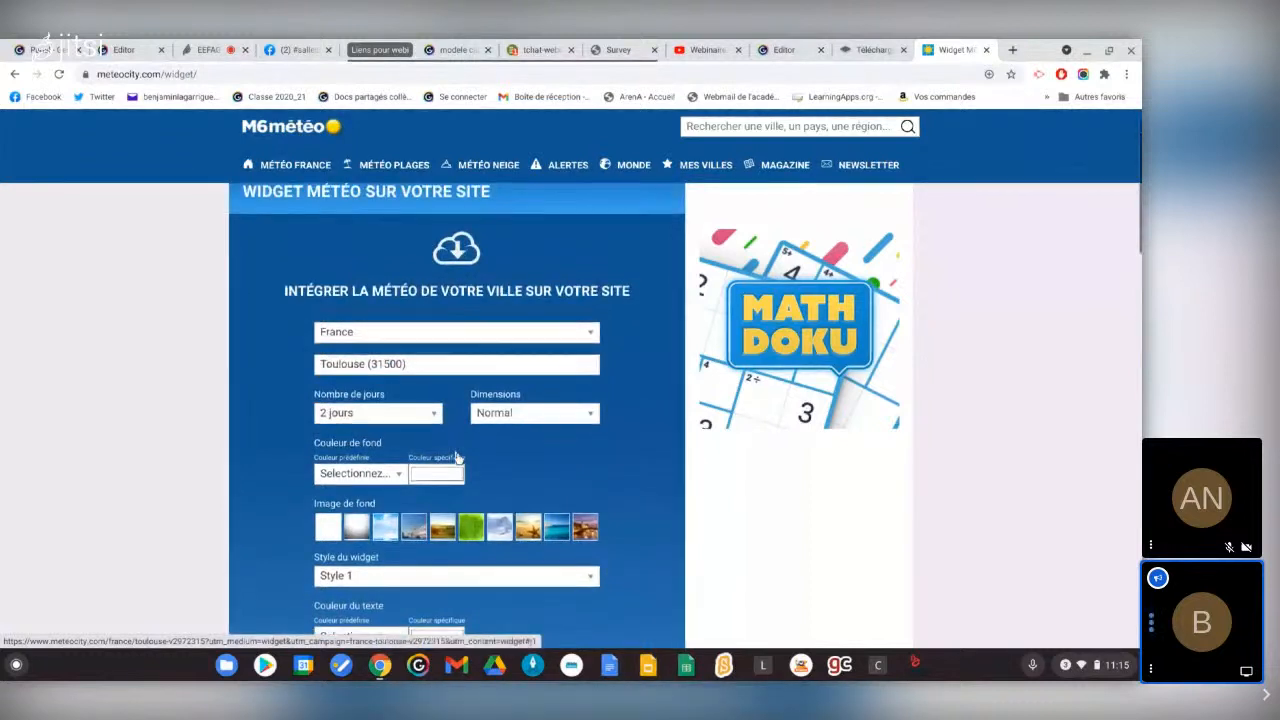
pyautogui.click(529, 324)
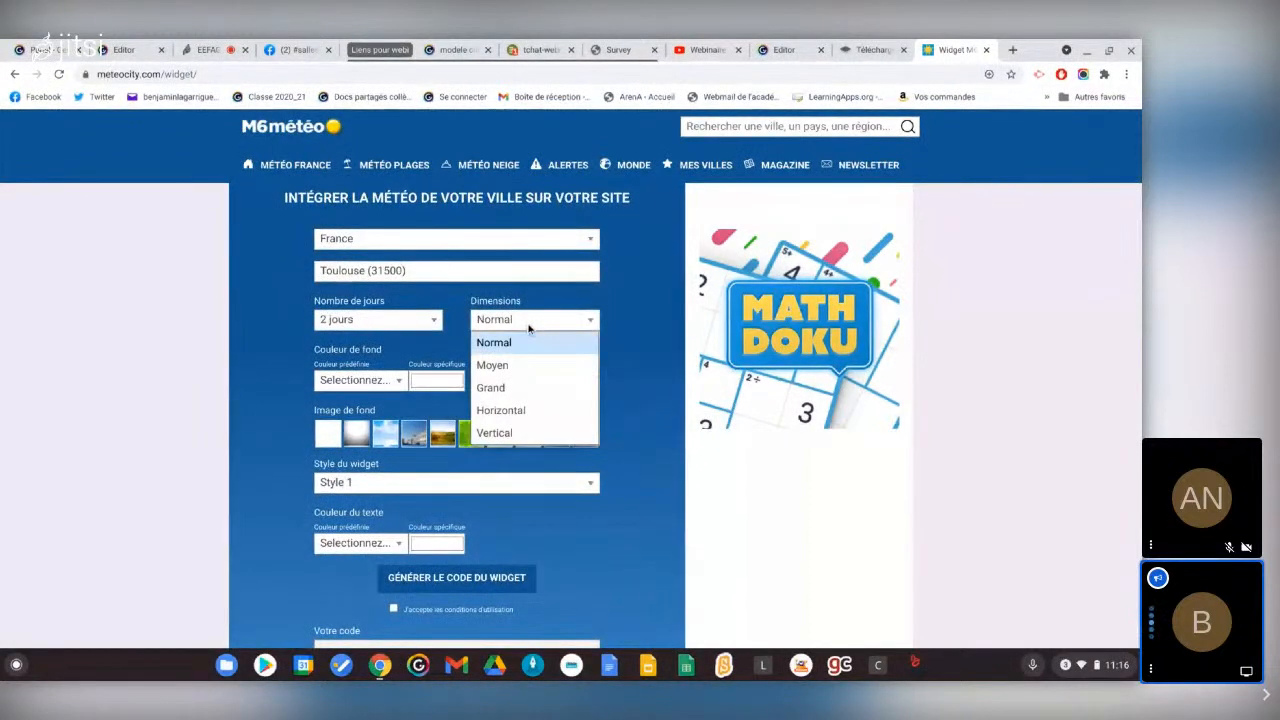
pyautogui.click(529, 329)
# Choose the green grass background image for the widget and review its style options, keeping Style 1
pyautogui.scroll(-2, 515, 345)
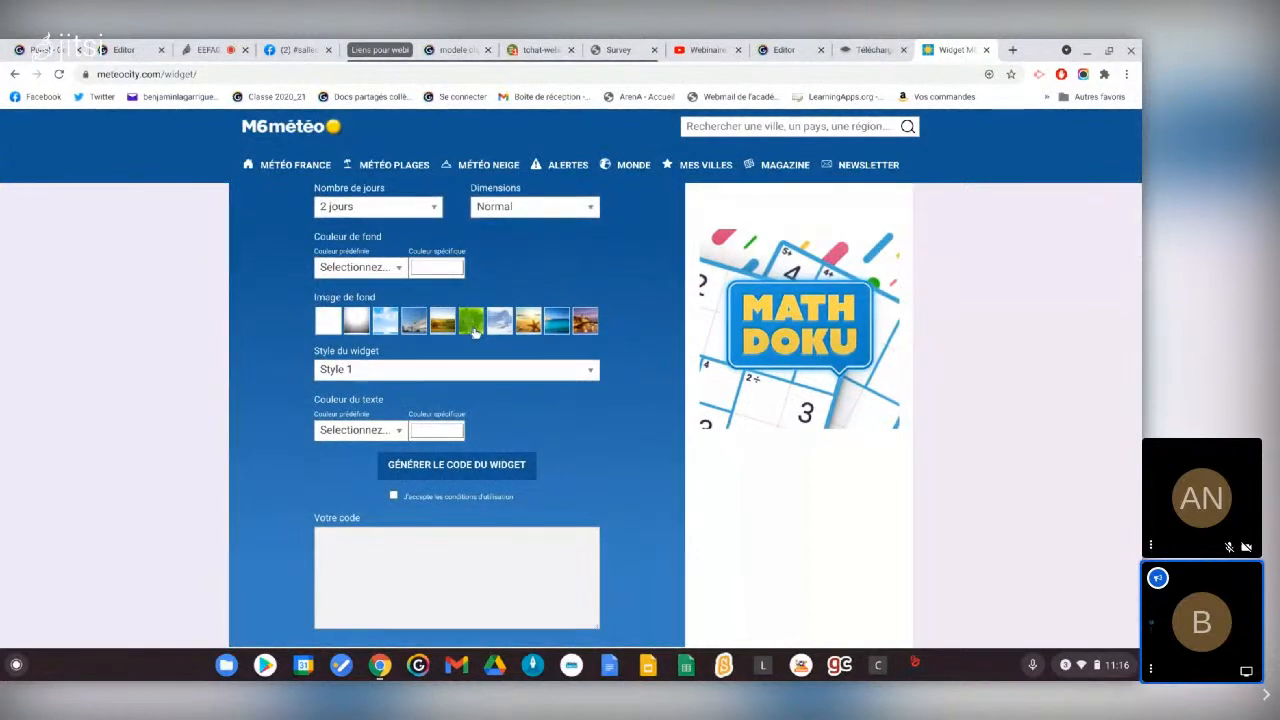
pyautogui.scroll(-3, 492, 341)
pyautogui.scroll(3, 495, 342)
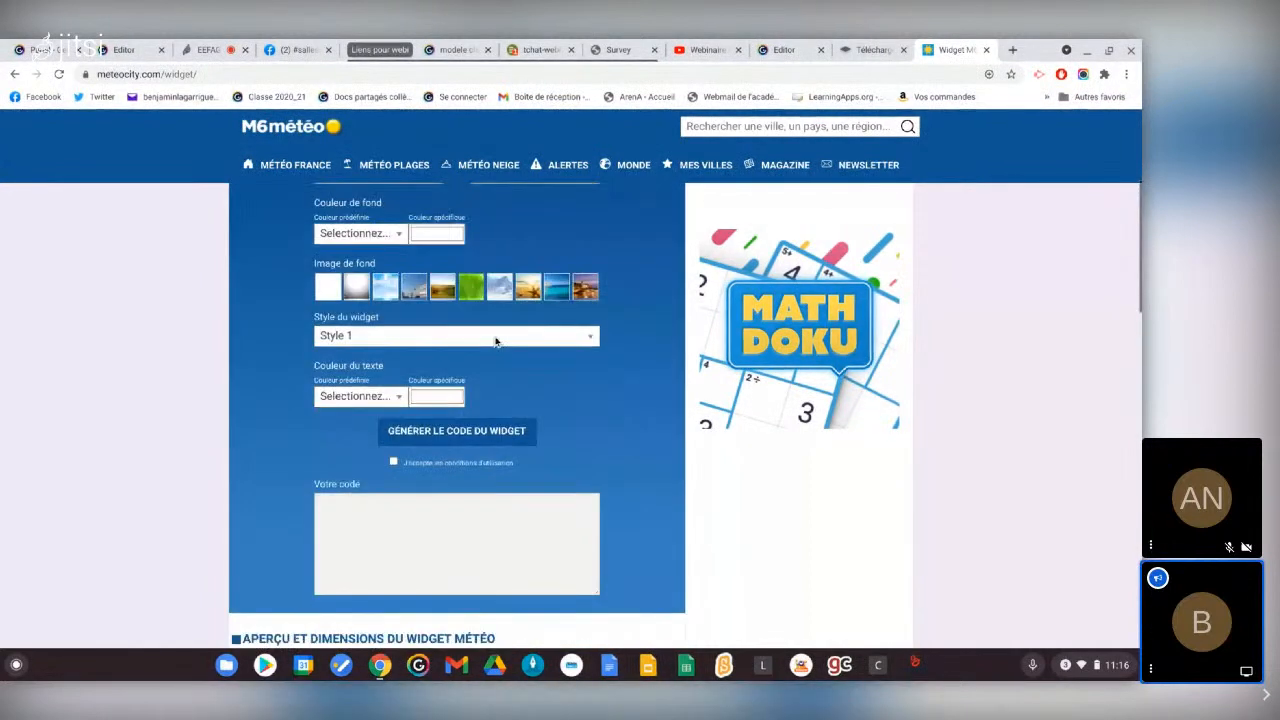
pyautogui.click(484, 378)
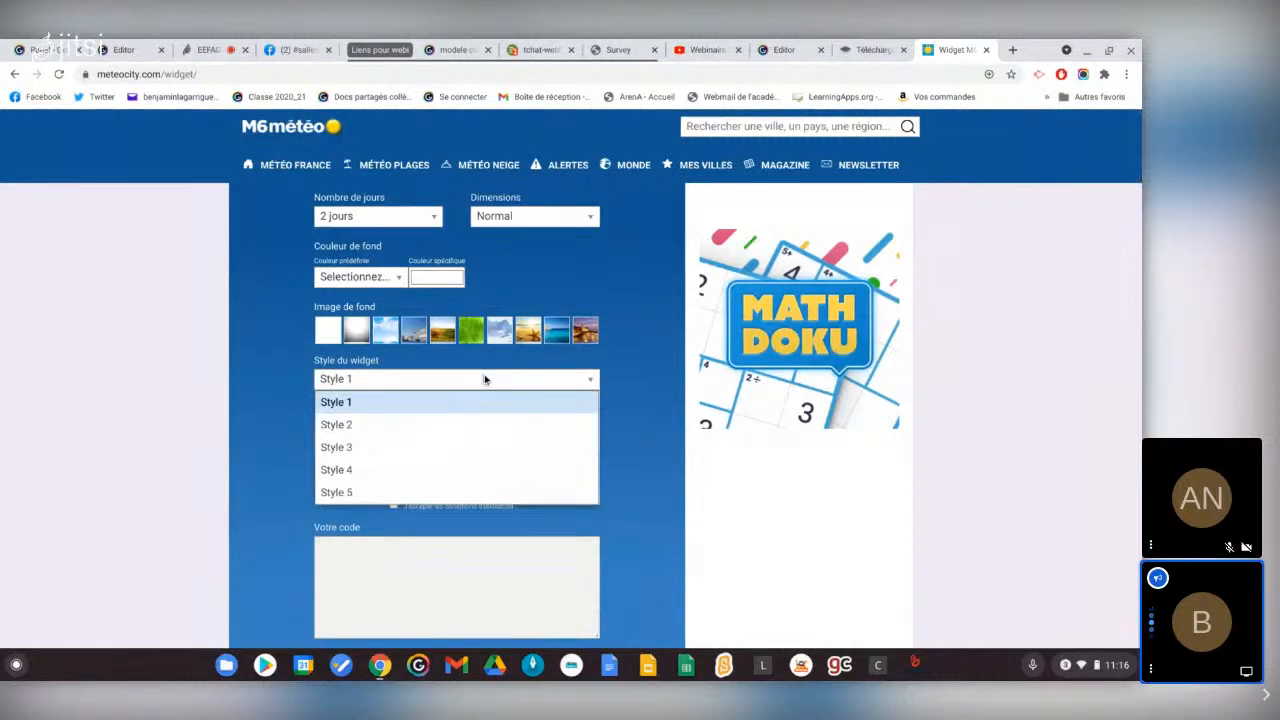
pyautogui.click(484, 378)
pyautogui.scroll(-1, 540, 408)
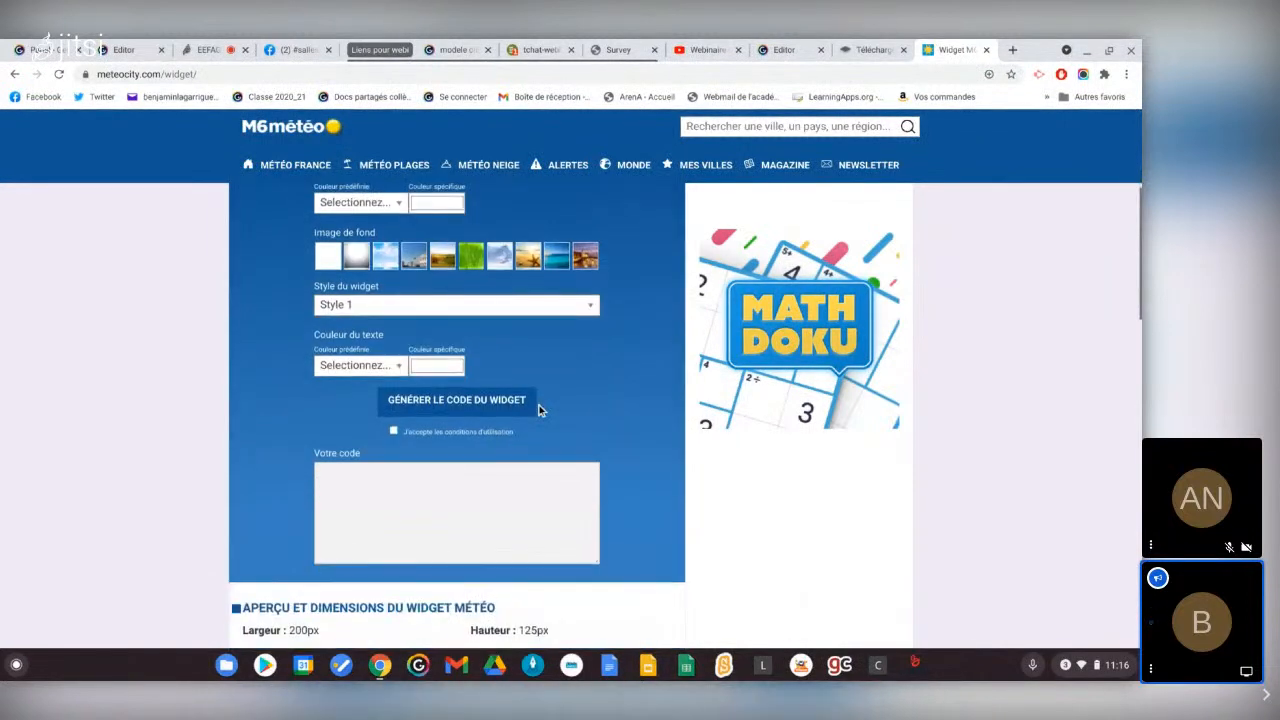
# Accept the terms of use and generate the weather widget's code
pyautogui.click(393, 432)
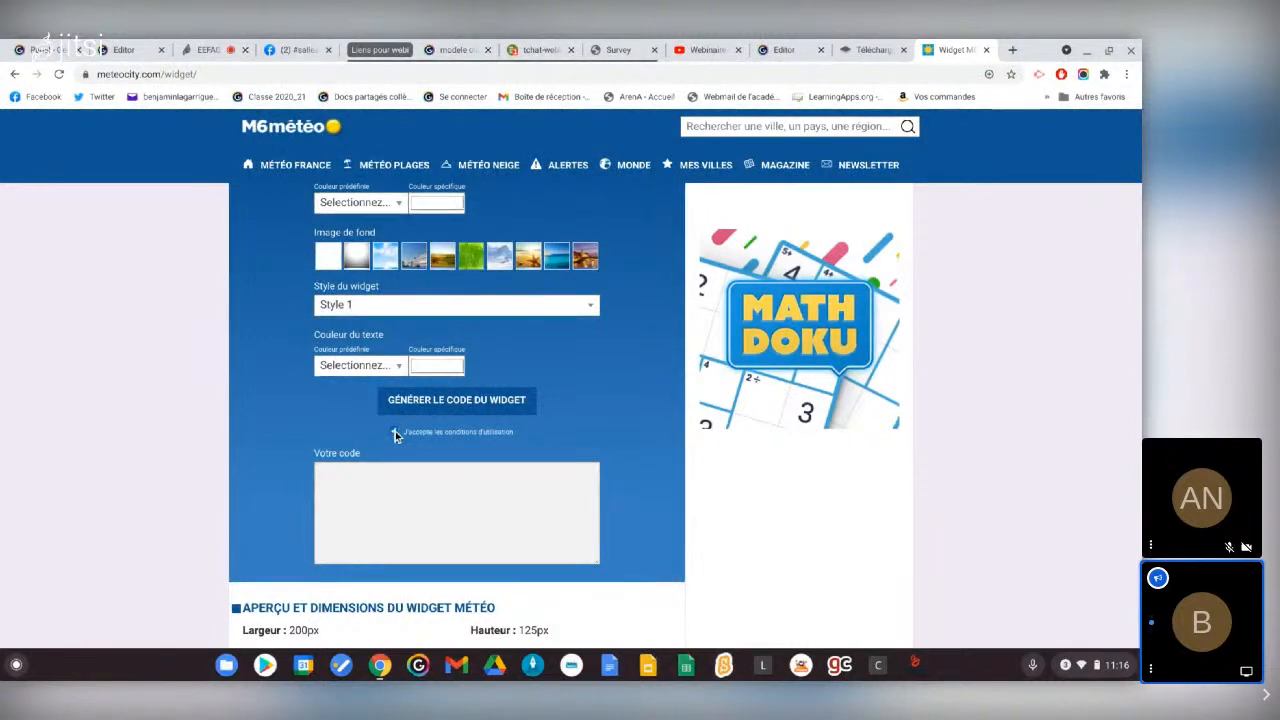
pyautogui.scroll(-1, 450, 432)
pyautogui.scroll(-1, 499, 428)
pyautogui.click(514, 347)
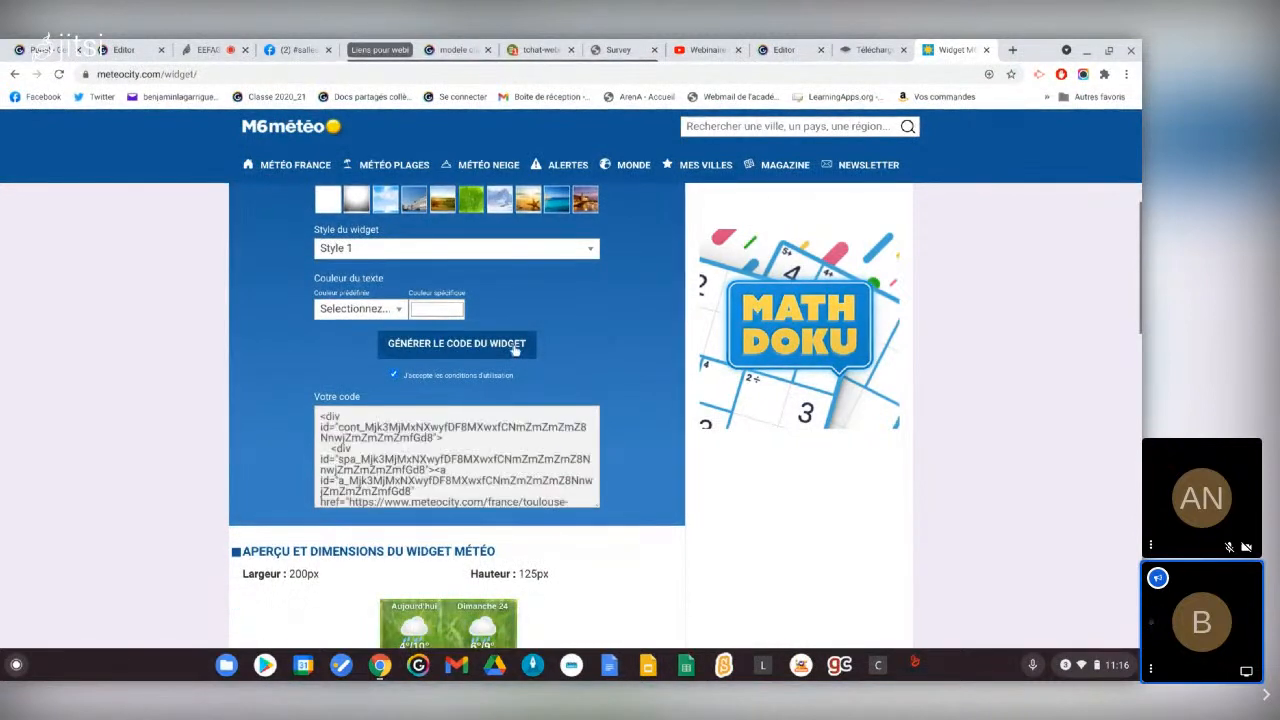
# Select and copy the entire generated widget code
pyautogui.click(474, 470)
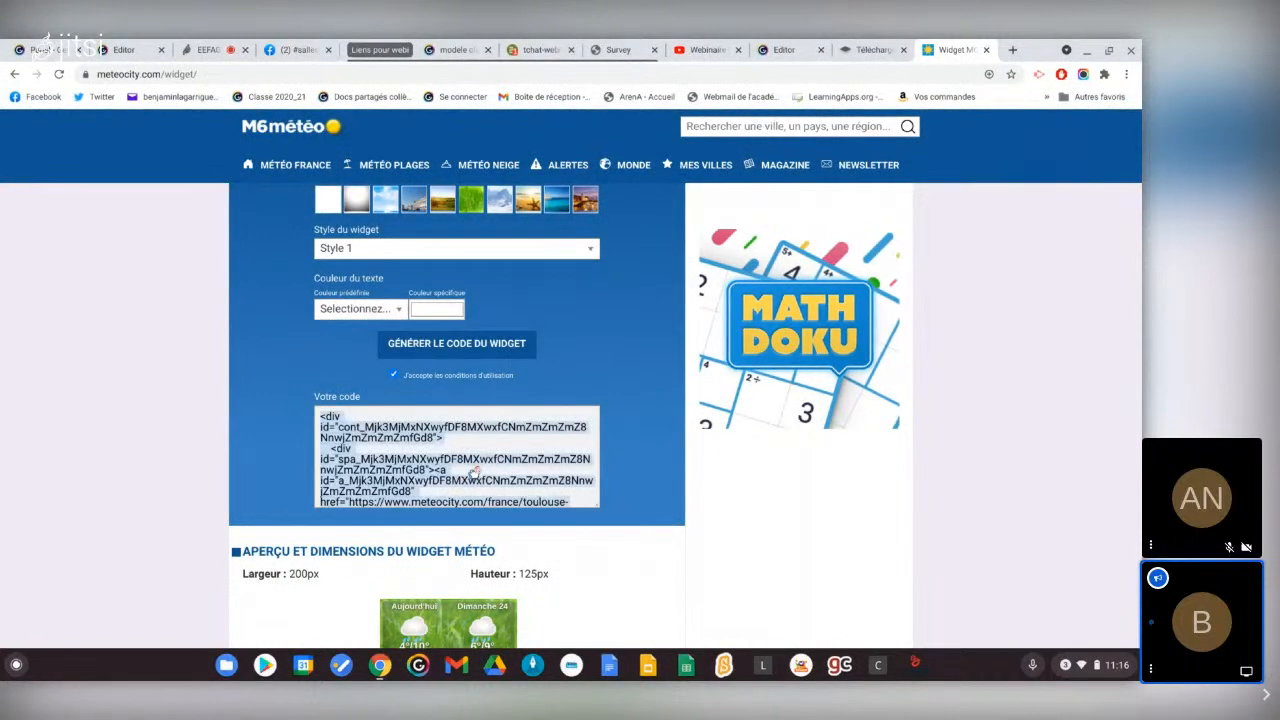
pyautogui.scroll(-5, 480, 469)
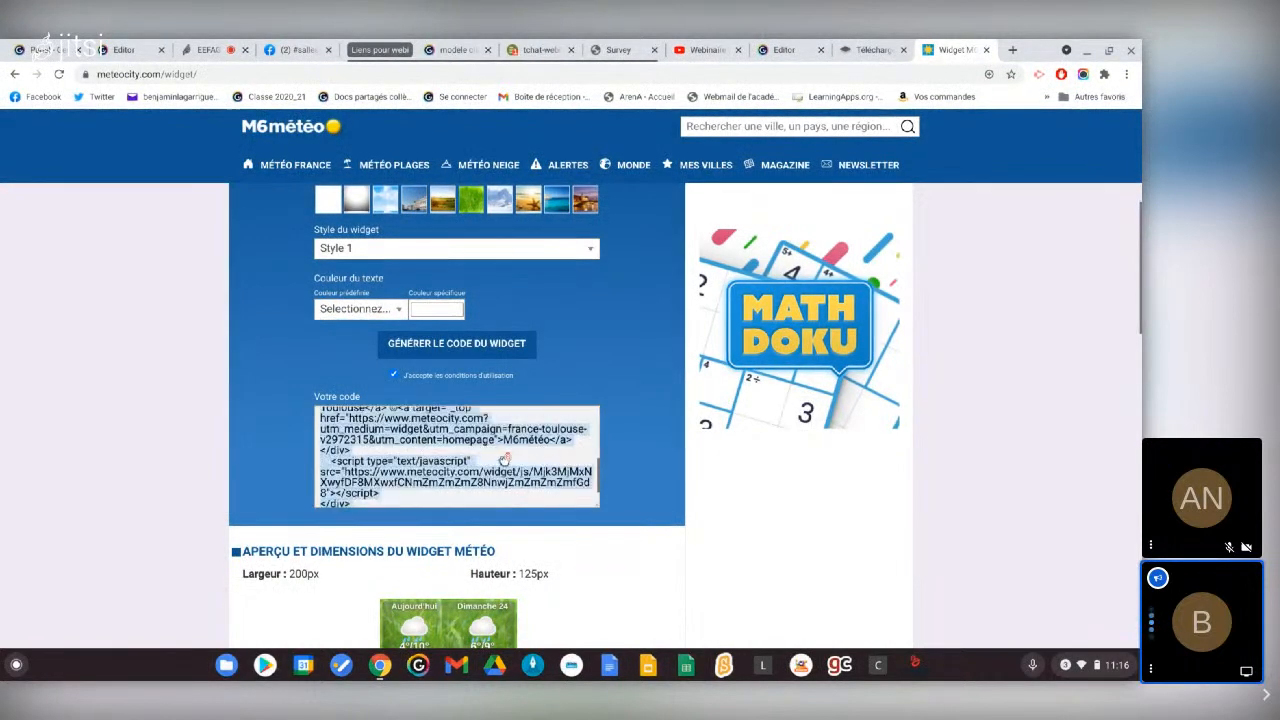
pyautogui.scroll(5, 506, 458)
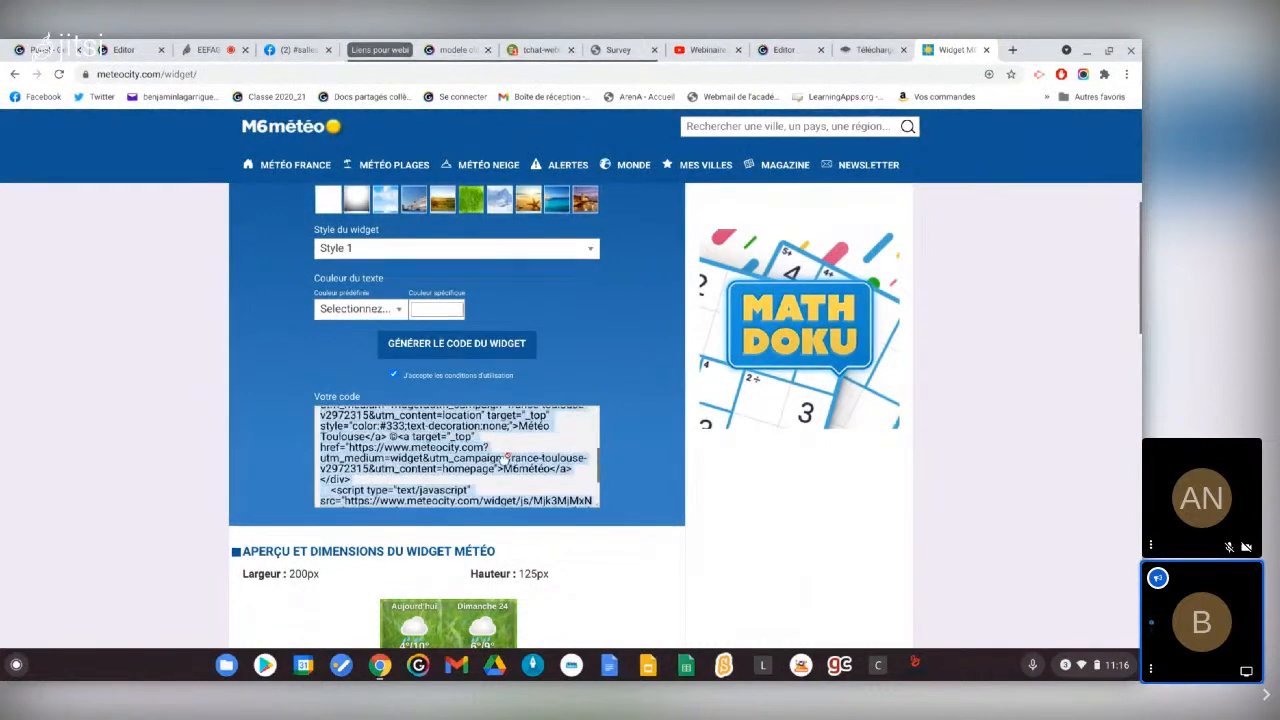
# In the Genially classroom editor, replace the old external content link with the copied widget code and insert it on the page
pyautogui.click(133, 48)
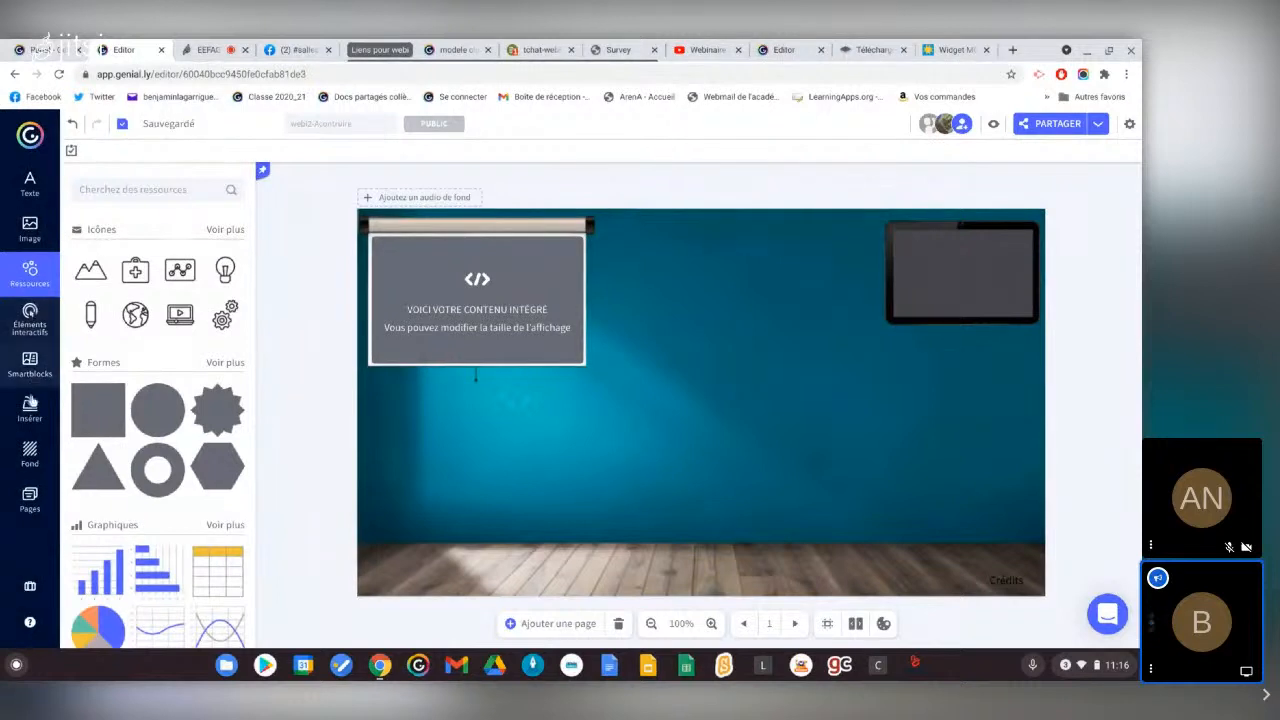
pyautogui.click(30, 405)
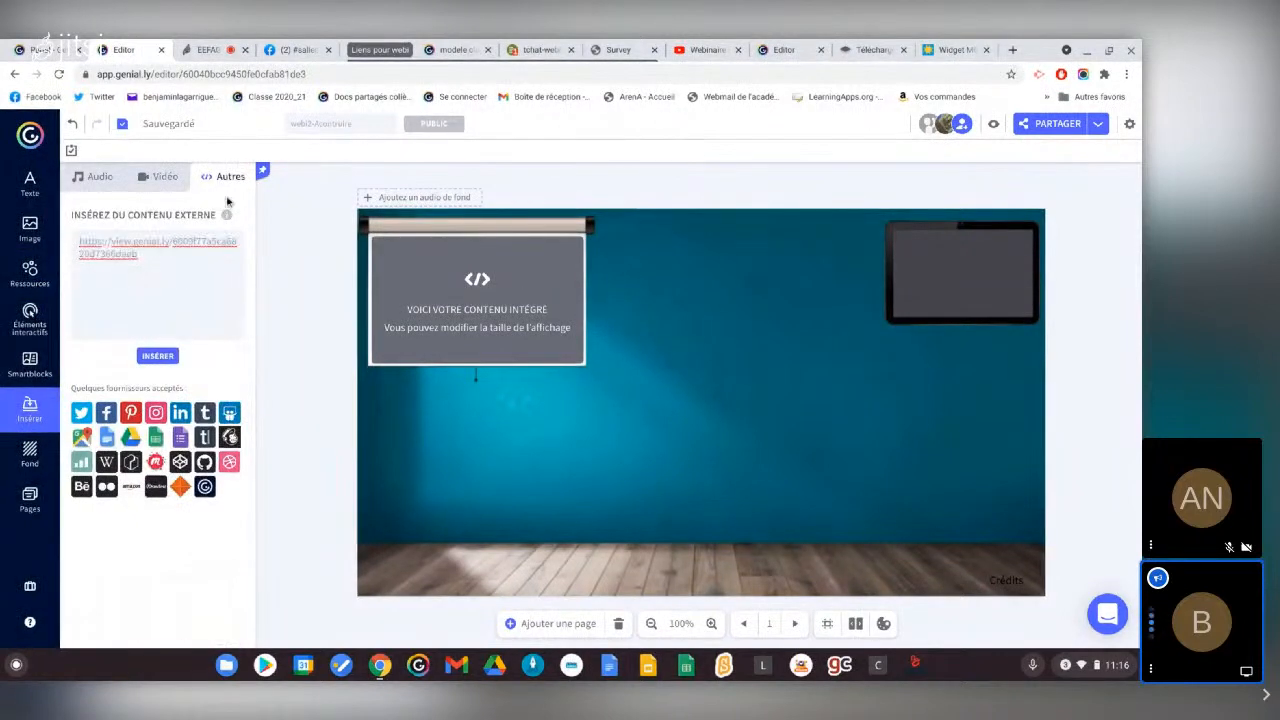
pyautogui.click(163, 264)
pyautogui.press('BackSpace')
pyautogui.hotkey('ctrl', 'a')
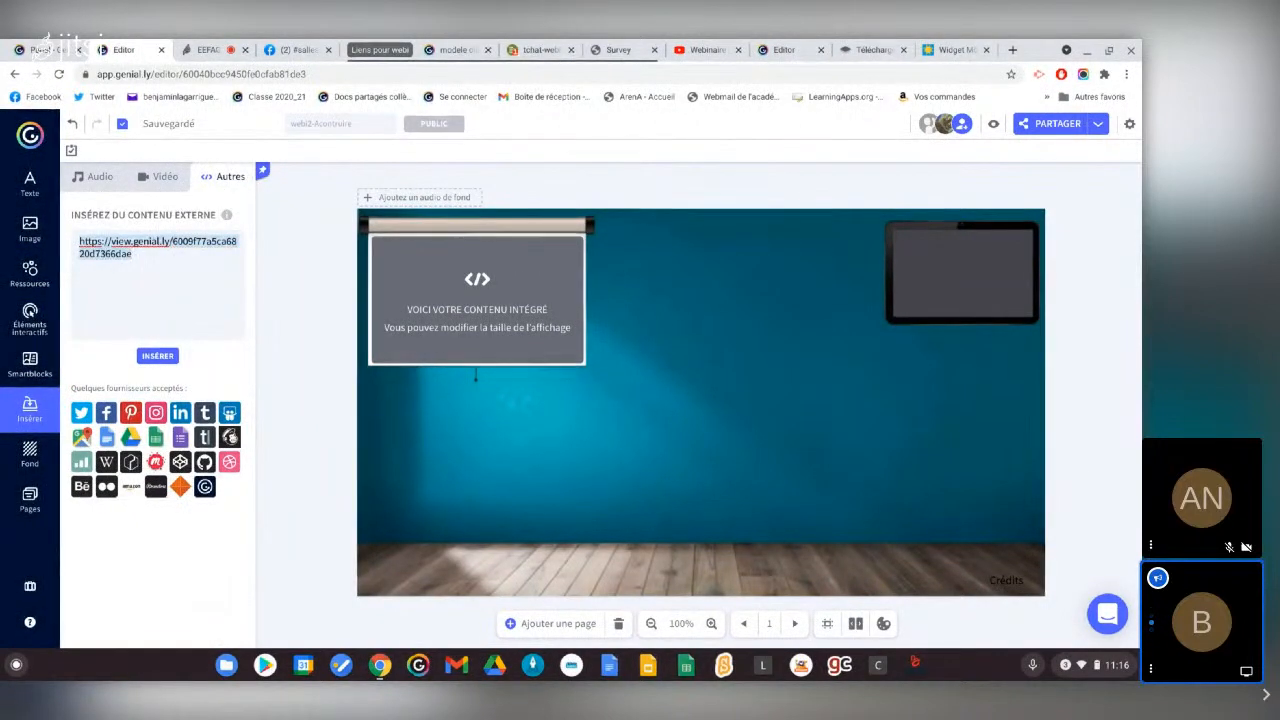
pyautogui.hotkey('ctrl', 'v')
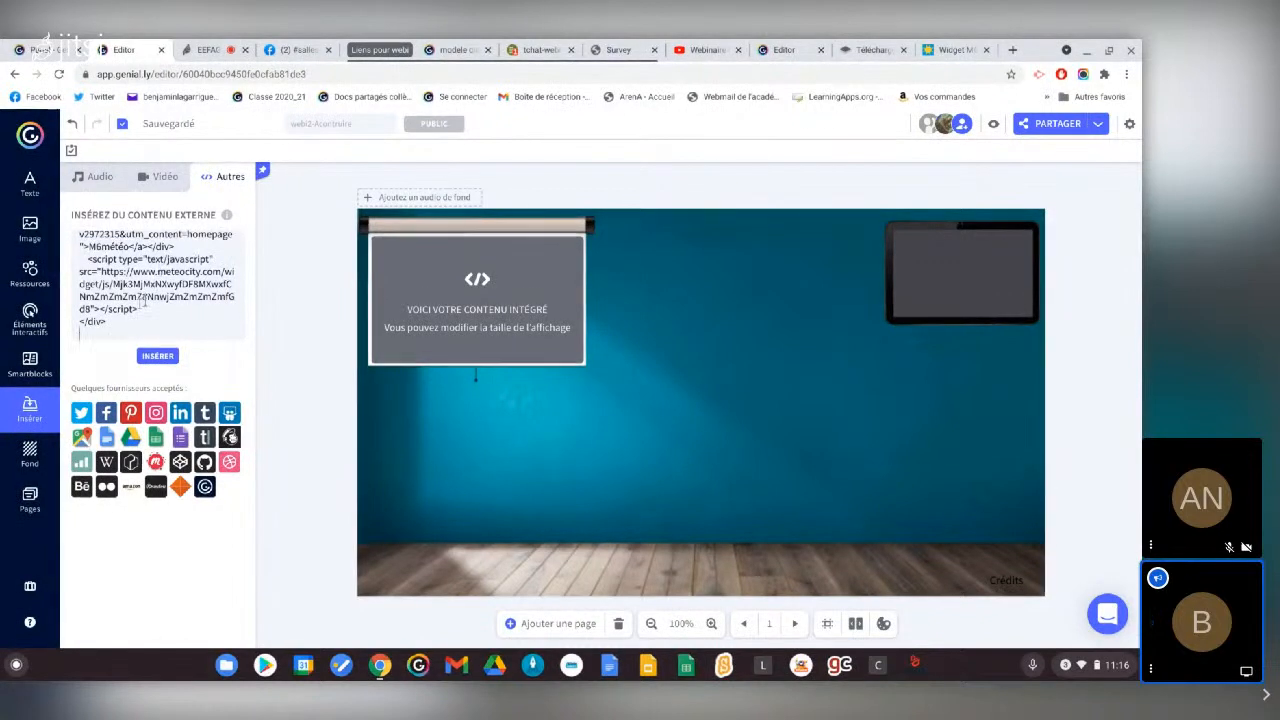
pyautogui.click(158, 357)
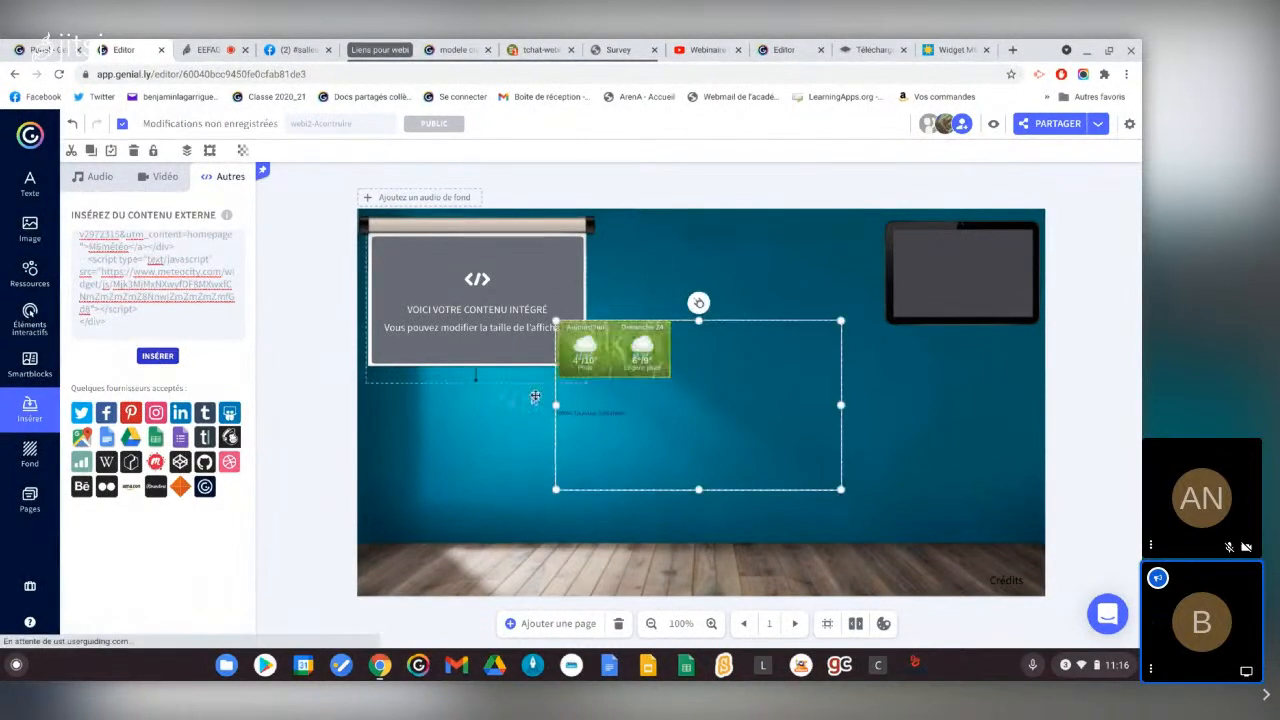
# Shrink the weather widget's frame to fit its two forecast tiles and move it onto the wall tablet
pyautogui.moveTo(681, 371); pyautogui.dragTo(758, 404)
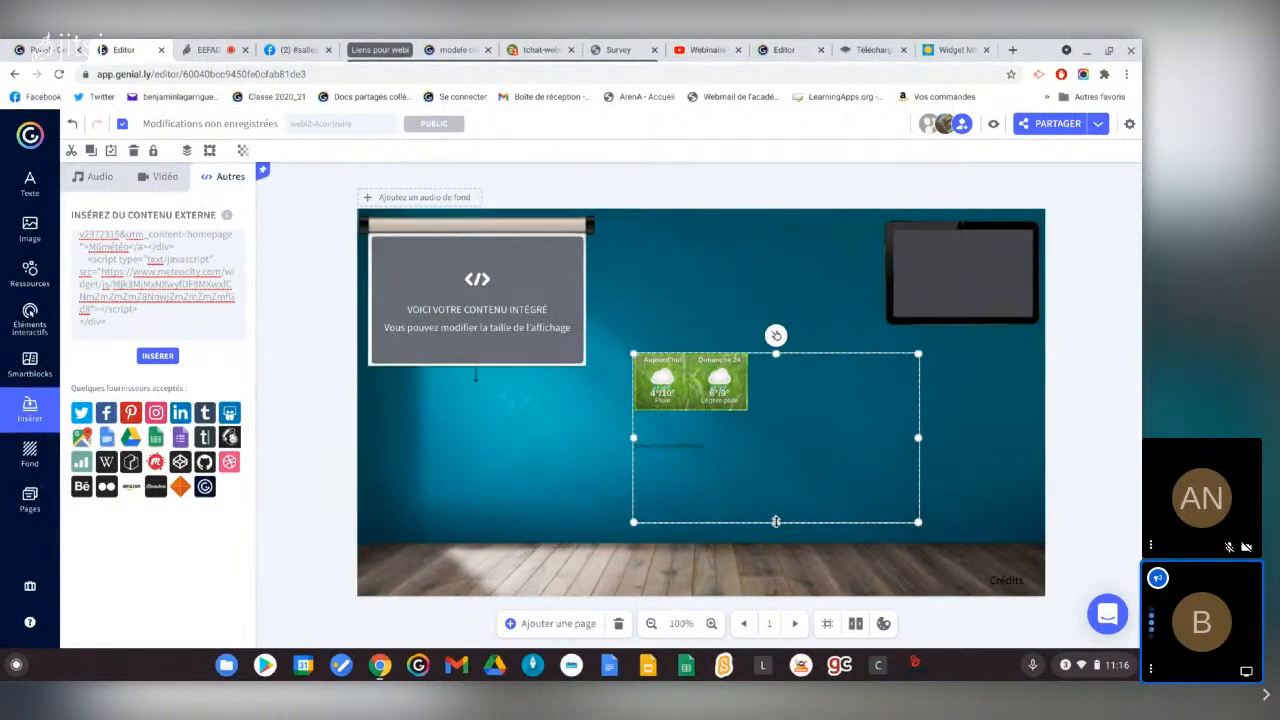
pyautogui.moveTo(776, 521); pyautogui.dragTo(792, 416)
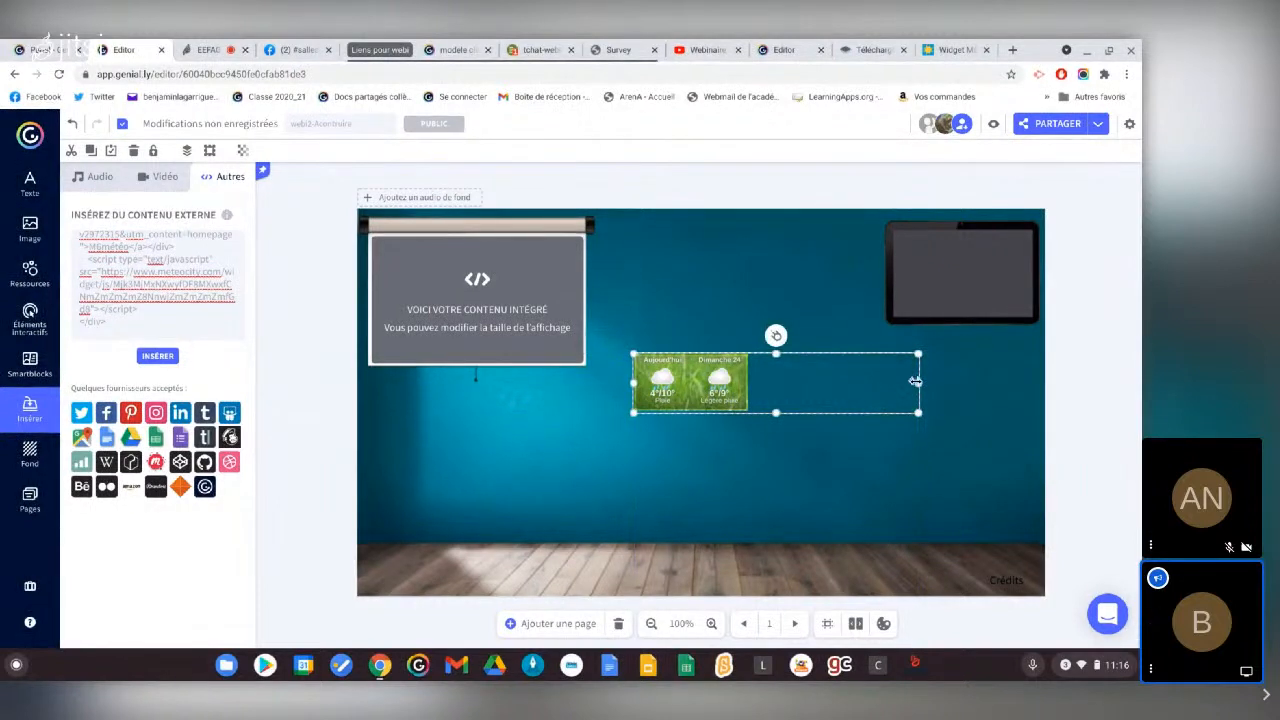
pyautogui.moveTo(915, 381); pyautogui.dragTo(970, 282)
# Enlarge the wall tablet slightly and recentre the weather widget on its screen
pyautogui.moveTo(850, 188); pyautogui.dragTo(893, 236)
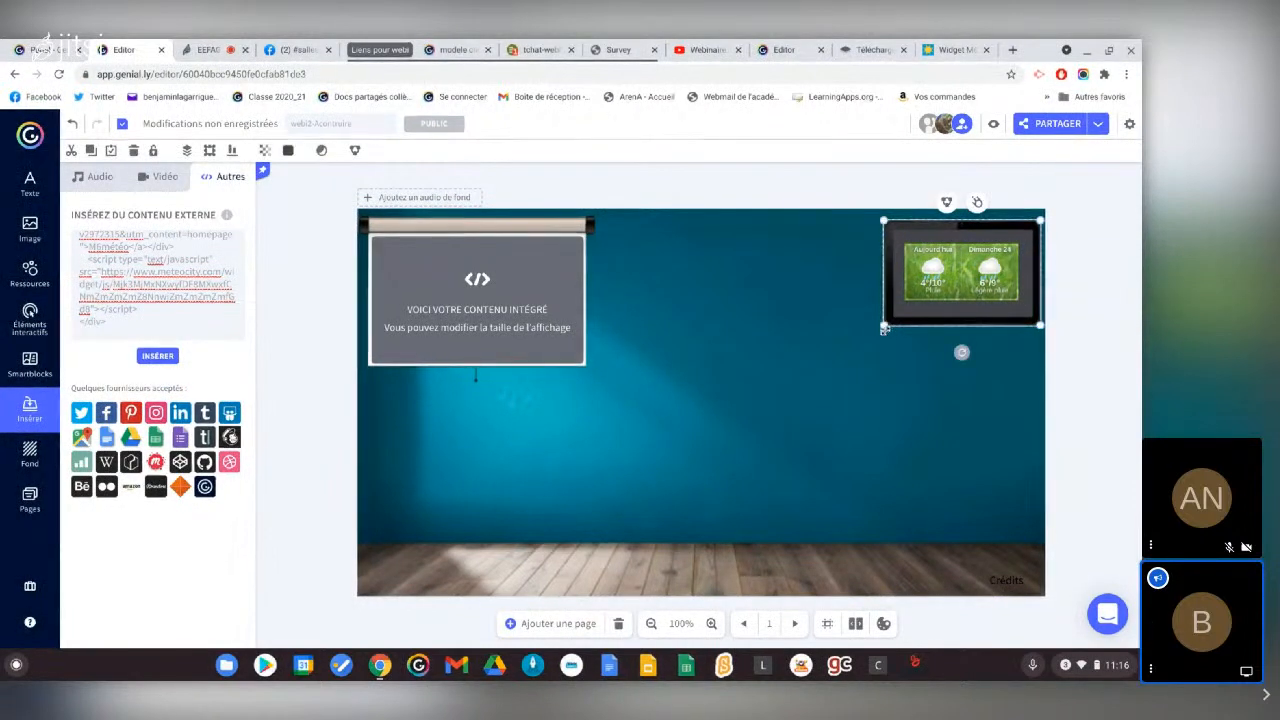
pyautogui.moveTo(876, 338); pyautogui.dragTo(862, 345)
pyautogui.moveTo(957, 269); pyautogui.dragTo(948, 280)
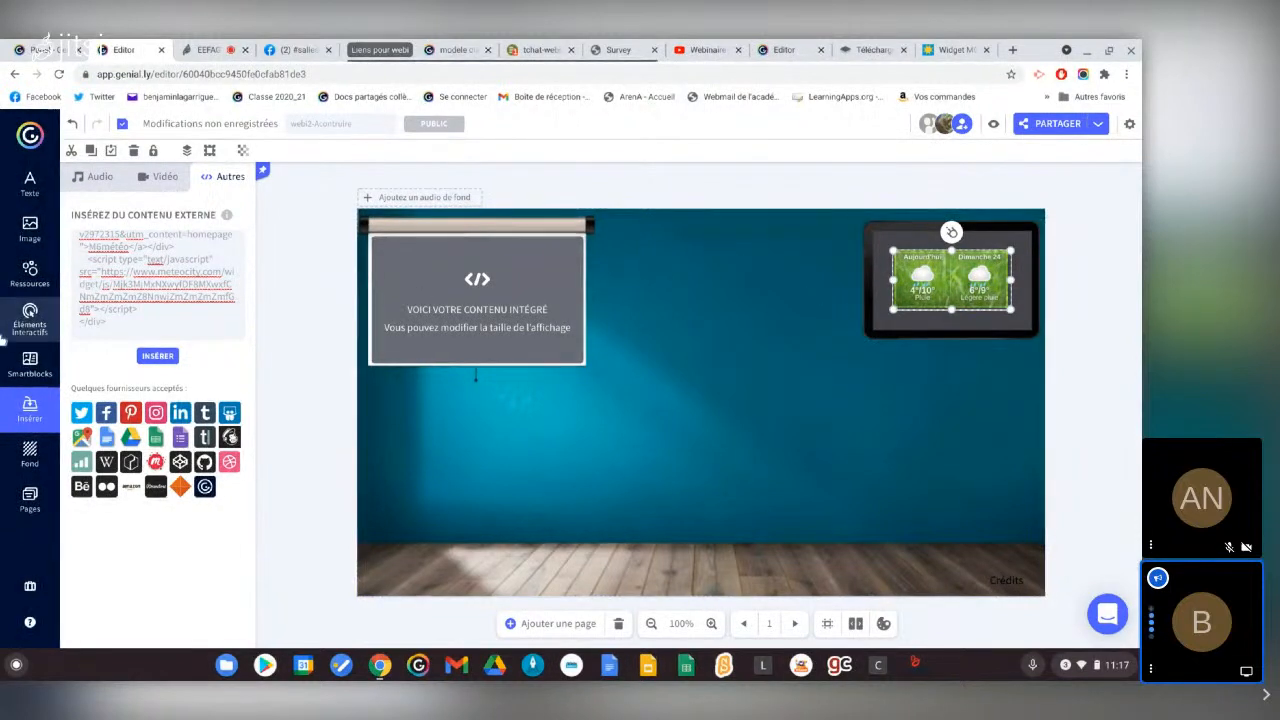
# Add an invisible interactive zone over the weather widget on the tablet and resize it to cover the widget exactly
pyautogui.click(31, 283)
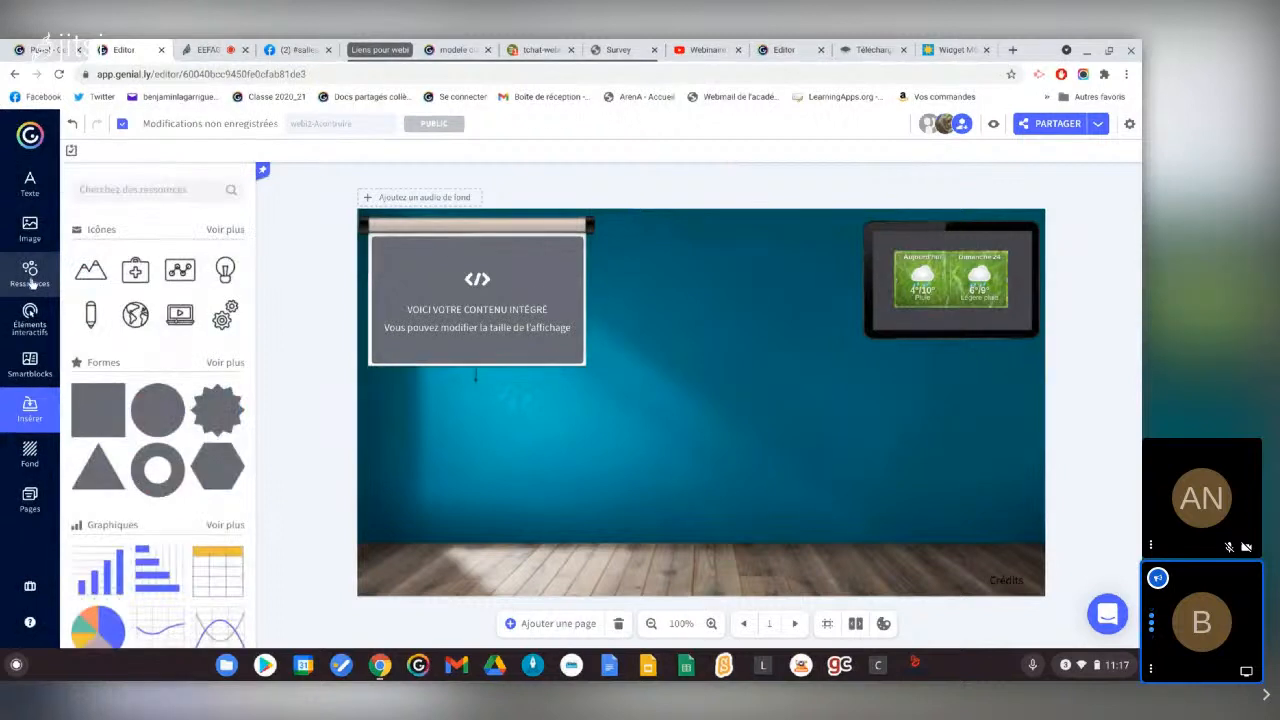
pyautogui.scroll(-2, 130, 380)
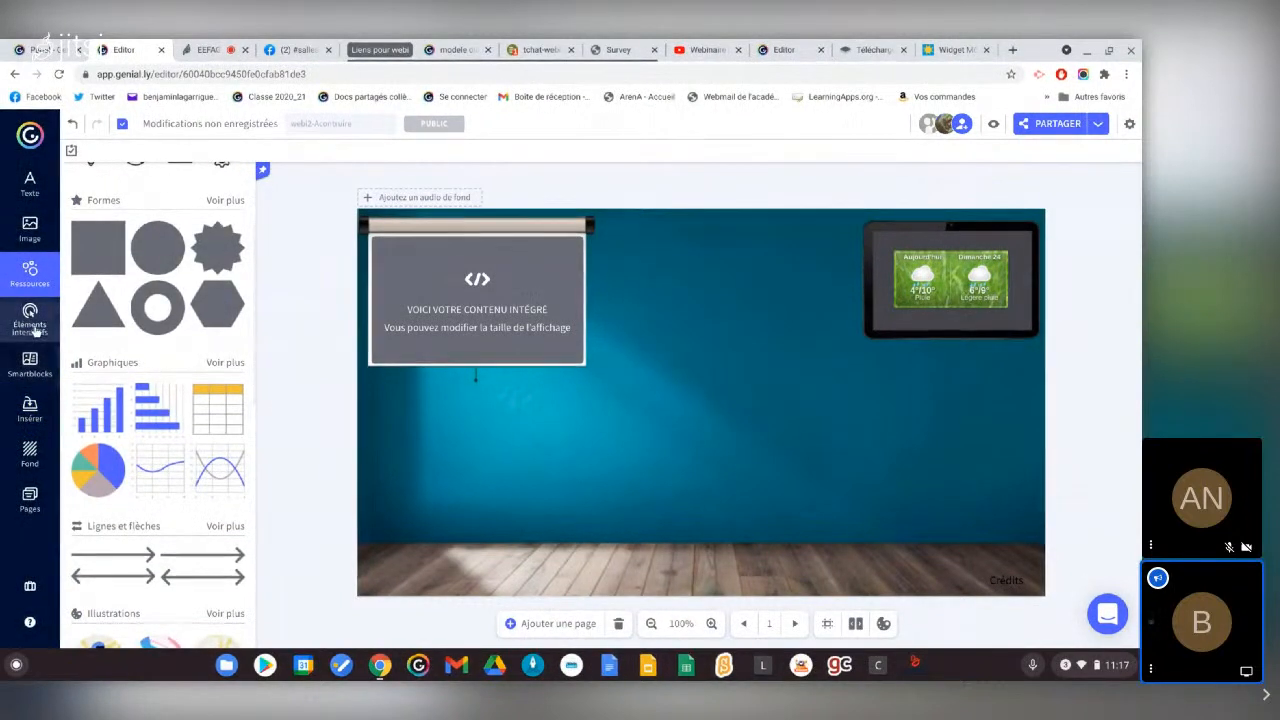
pyautogui.click(33, 329)
pyautogui.scroll(-3, 155, 500)
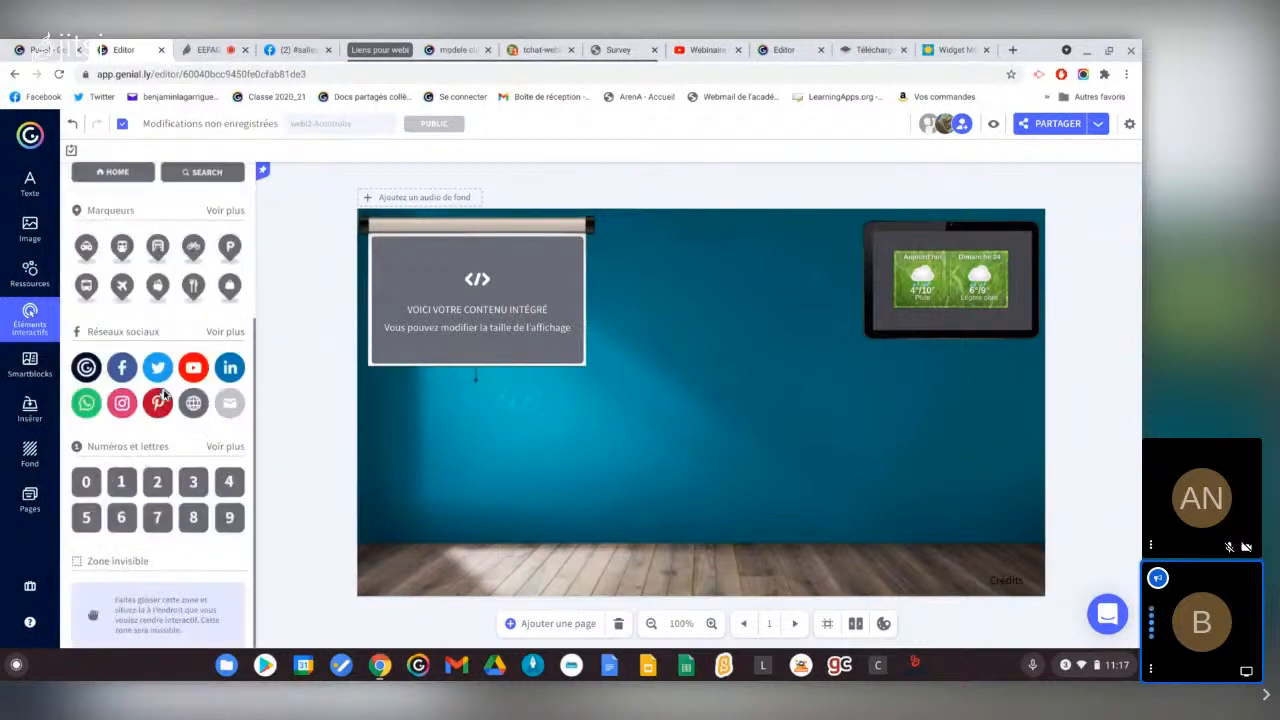
pyautogui.click(155, 633)
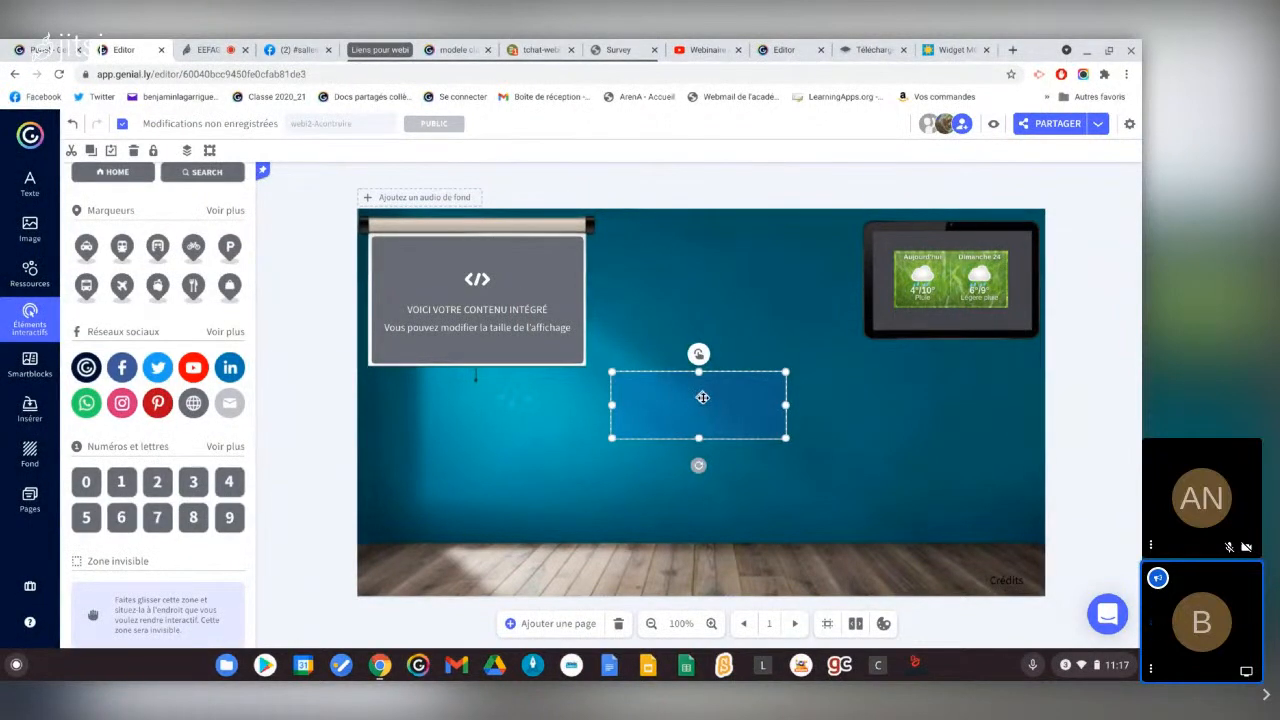
pyautogui.moveTo(703, 397); pyautogui.dragTo(920, 280)
pyautogui.moveTo(833, 283); pyautogui.dragTo(894, 280)
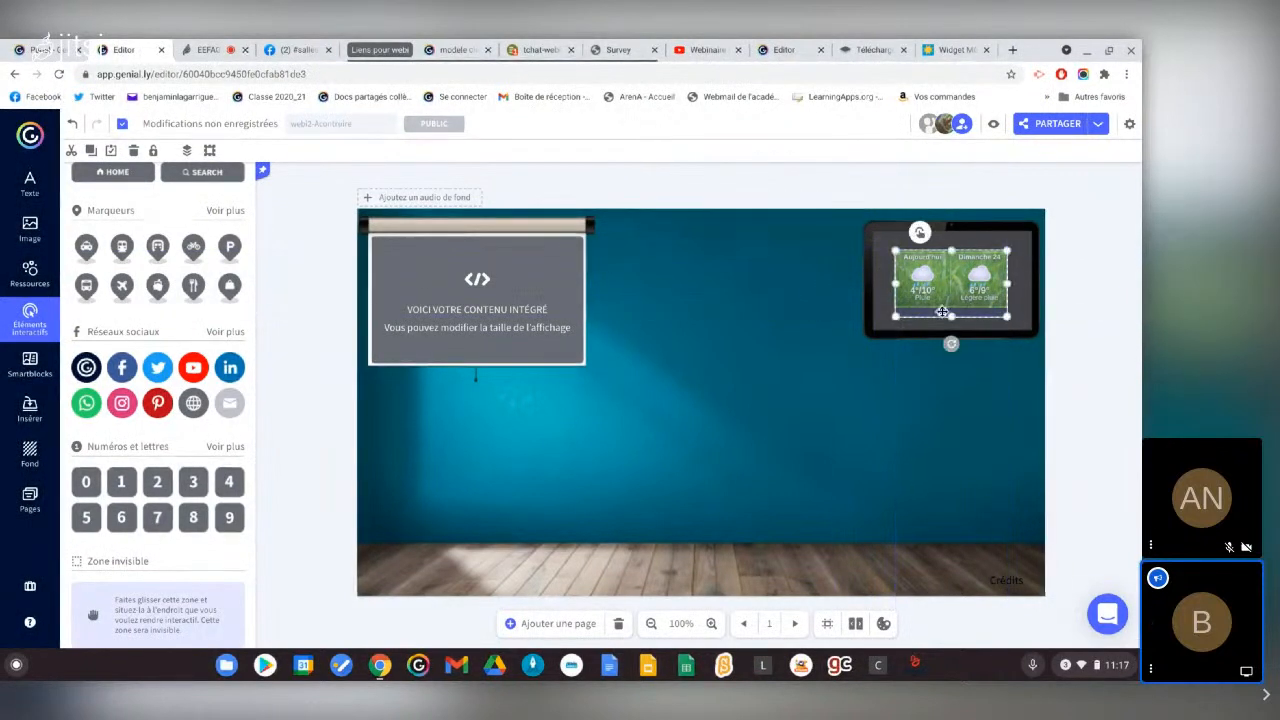
pyautogui.moveTo(950, 316); pyautogui.dragTo(951, 308)
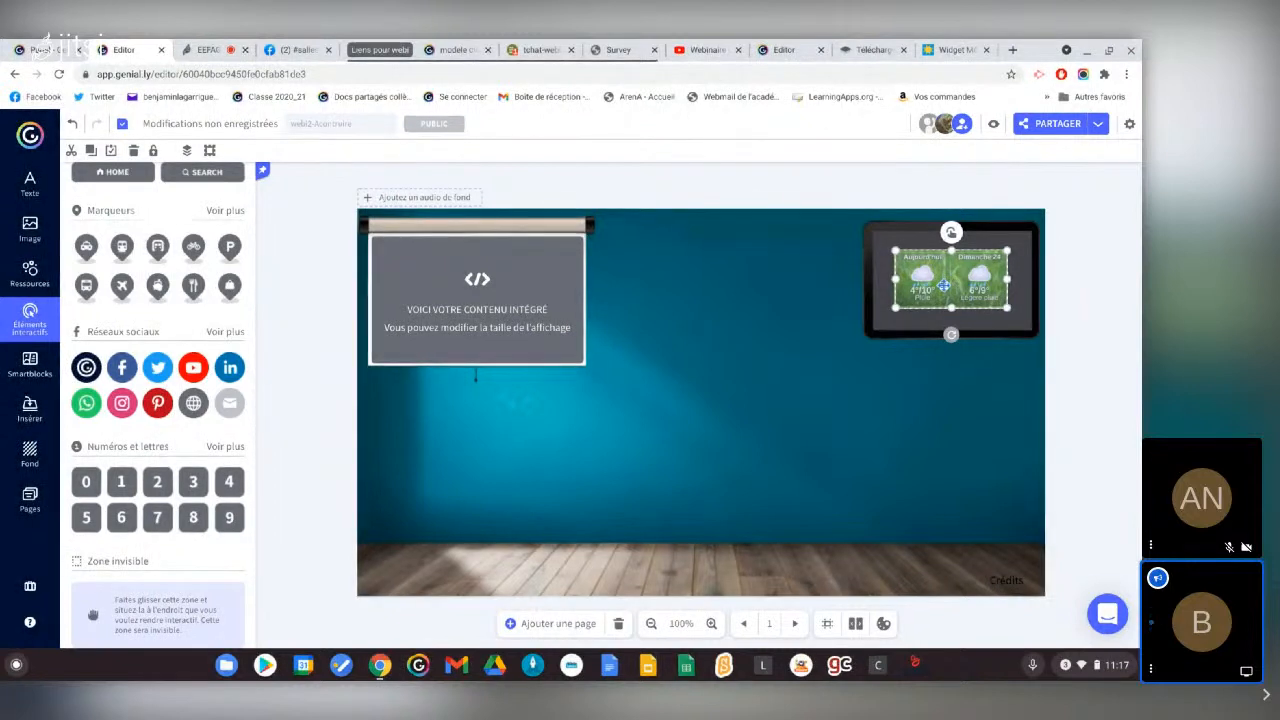
pyautogui.click(1007, 581)
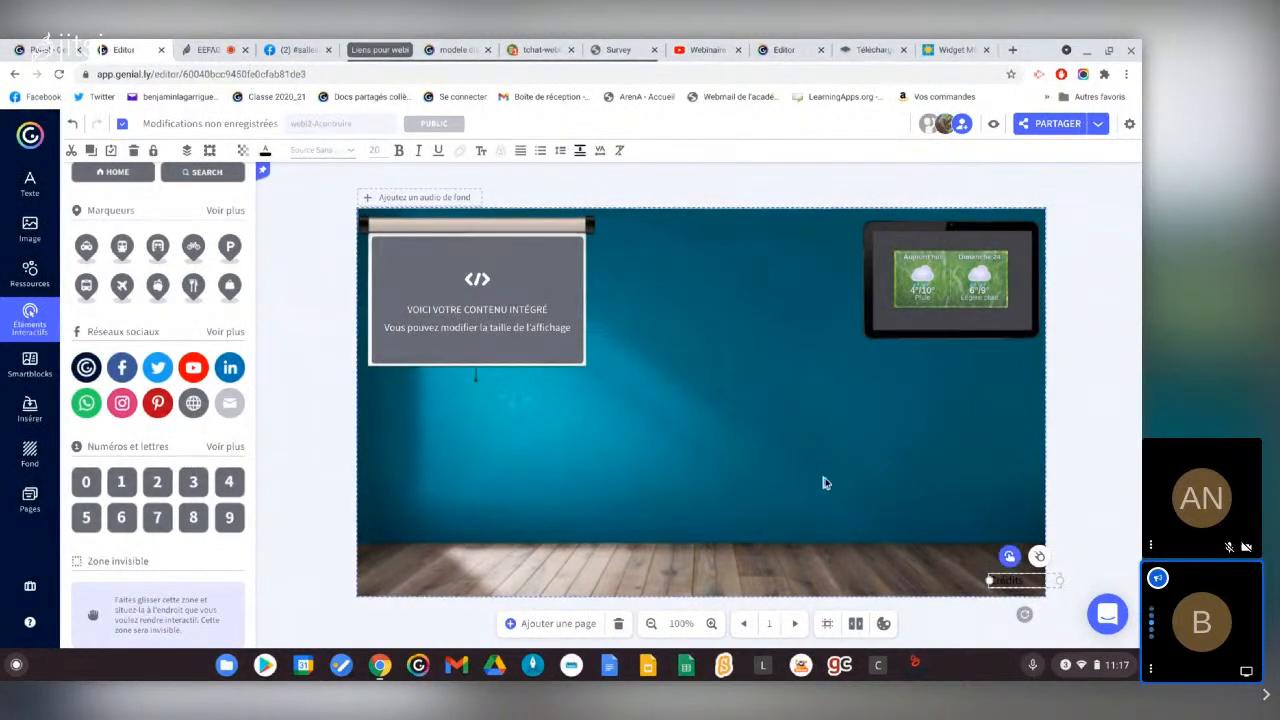
pyautogui.click(1011, 458)
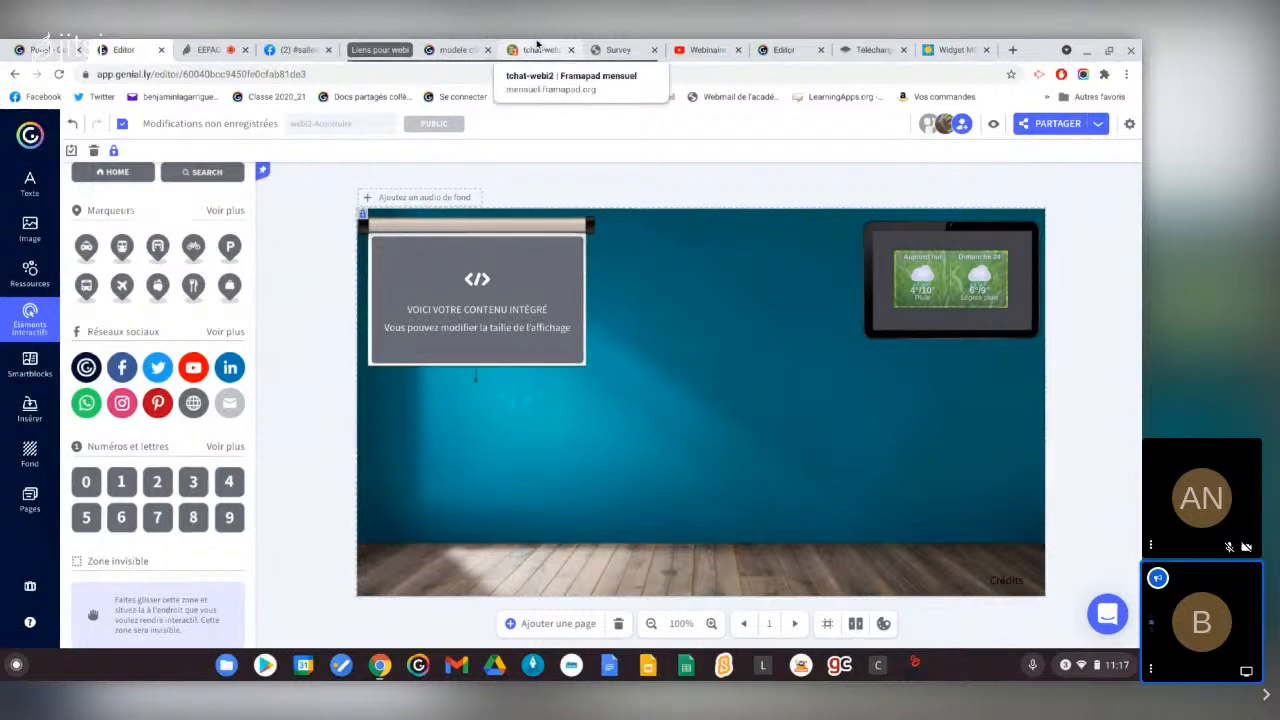
# Switch to Facebook, open the Enseigner et former avec Genially group, and follow its Mine d'Or link to the Extensions S'Cape page
pyautogui.click(285, 49)
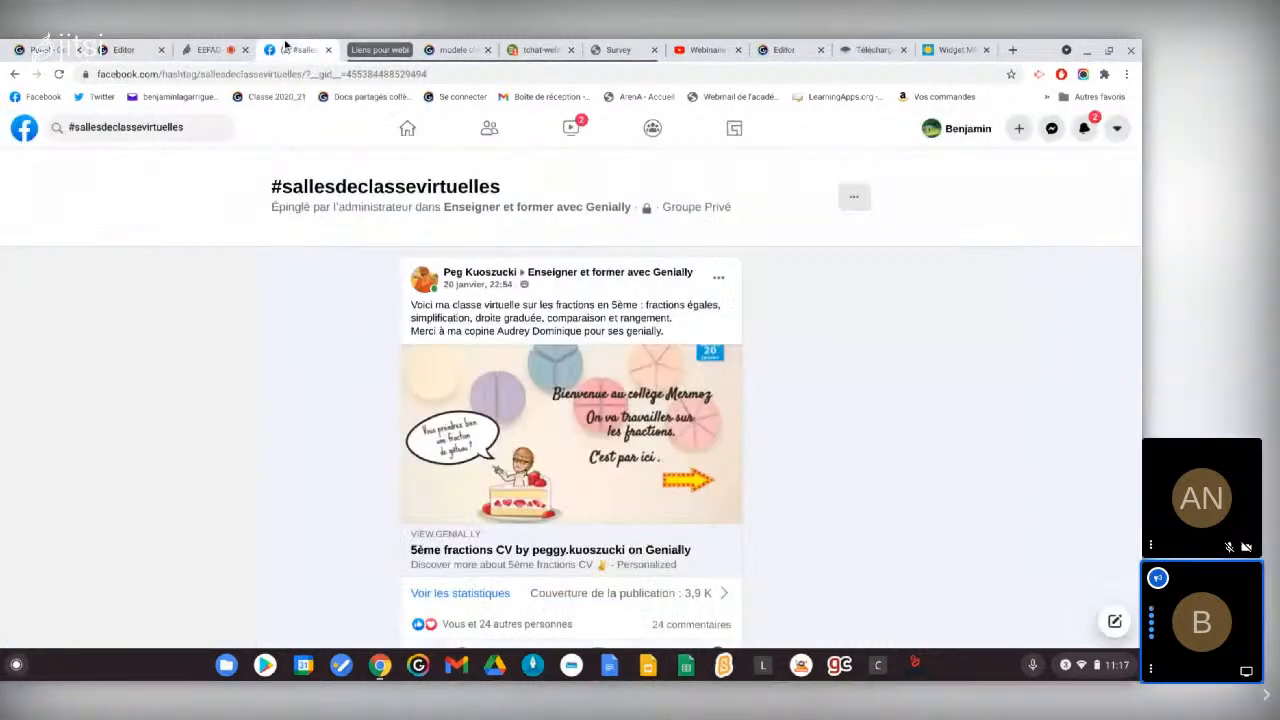
pyautogui.click(406, 135)
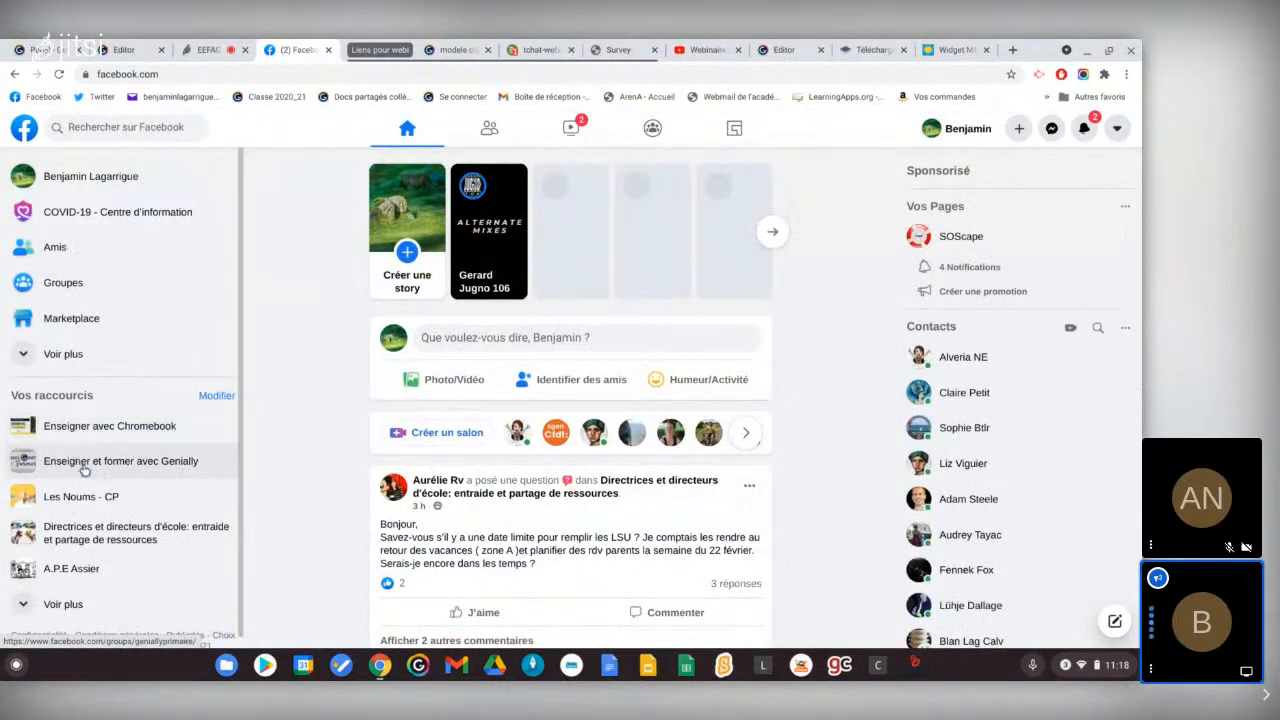
pyautogui.click(84, 468)
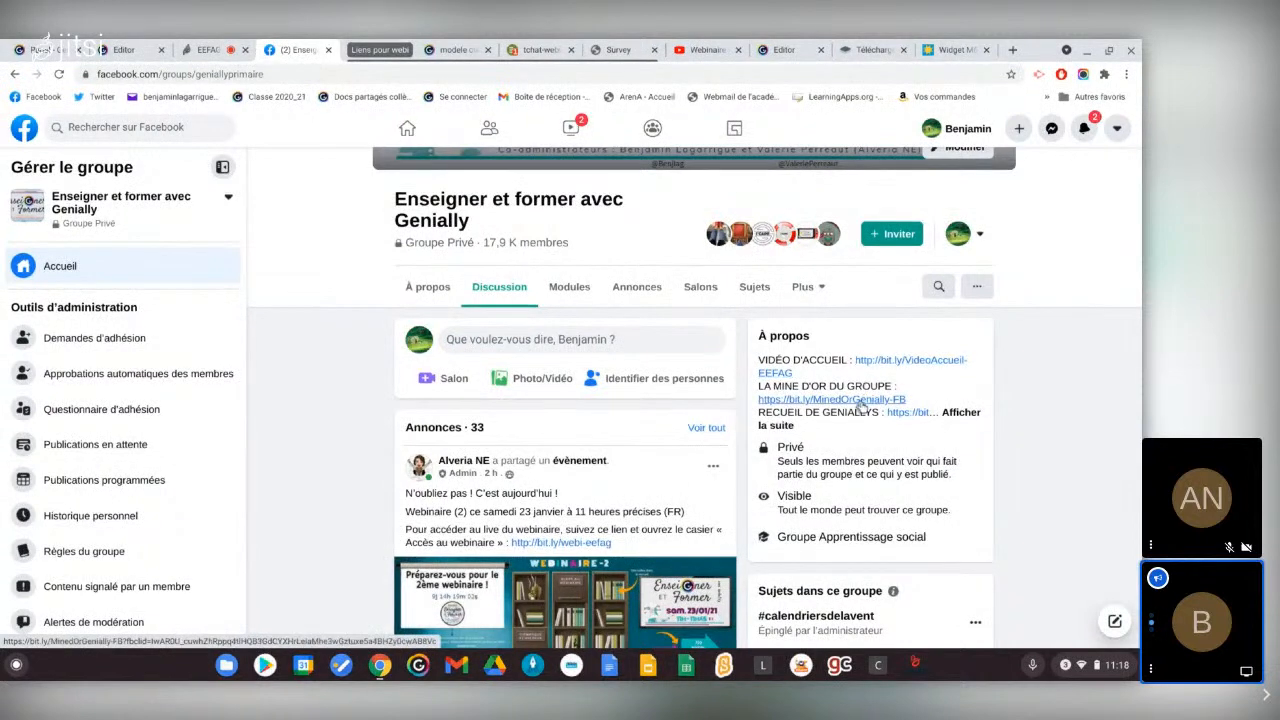
pyautogui.click(860, 402)
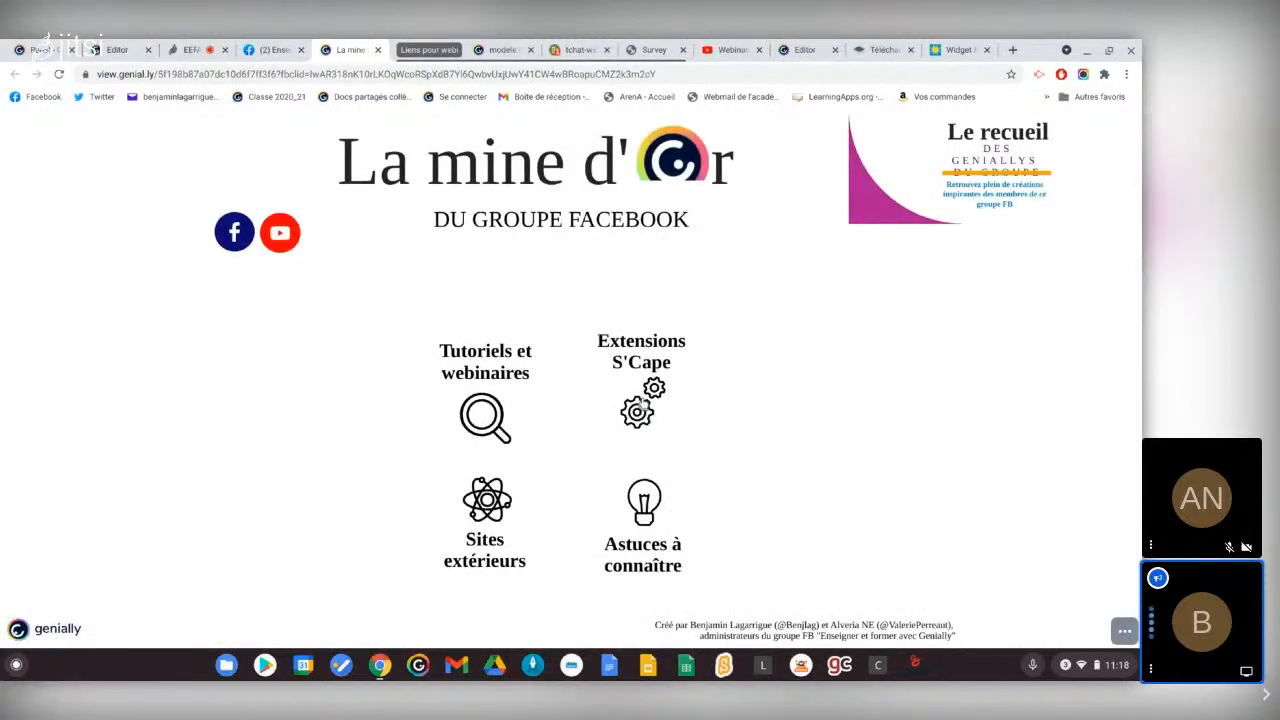
pyautogui.click(657, 369)
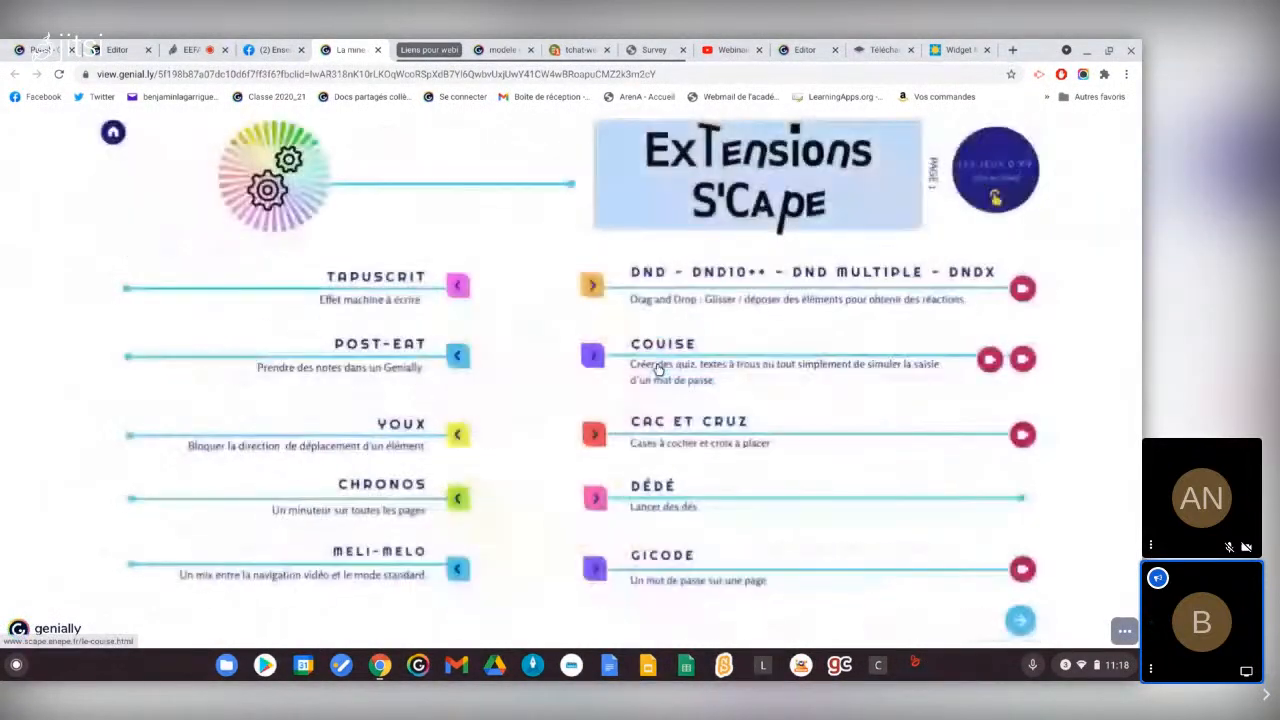
# Open the Chronos extension's article on the S'CAPE site and reuse its Genially as an editable copy
pyautogui.click(383, 489)
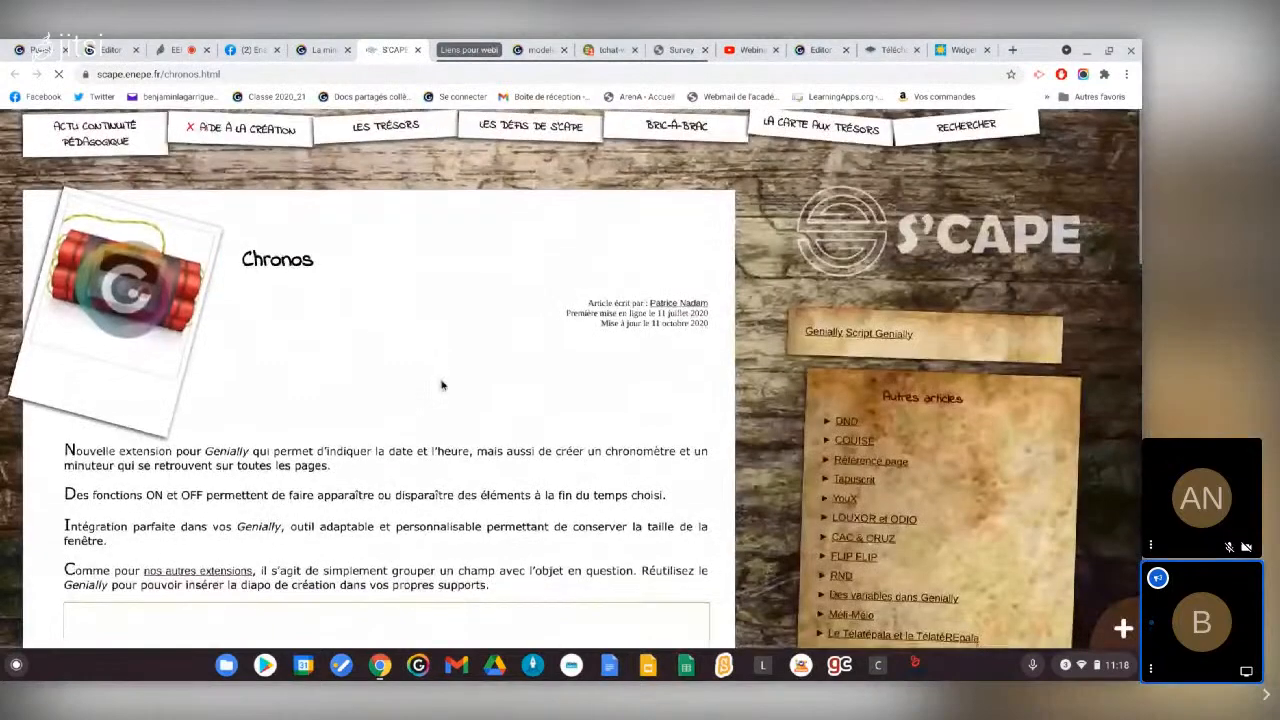
pyautogui.scroll(-2, 441, 385)
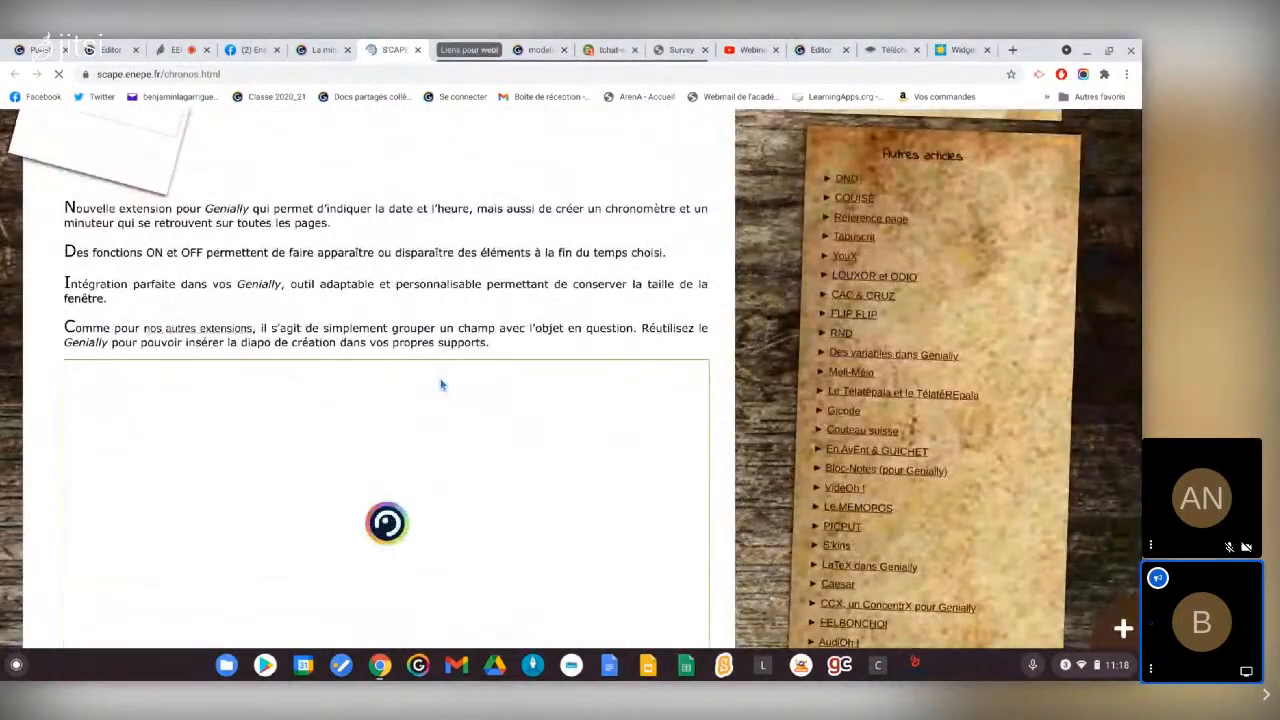
pyautogui.scroll(3, 441, 385)
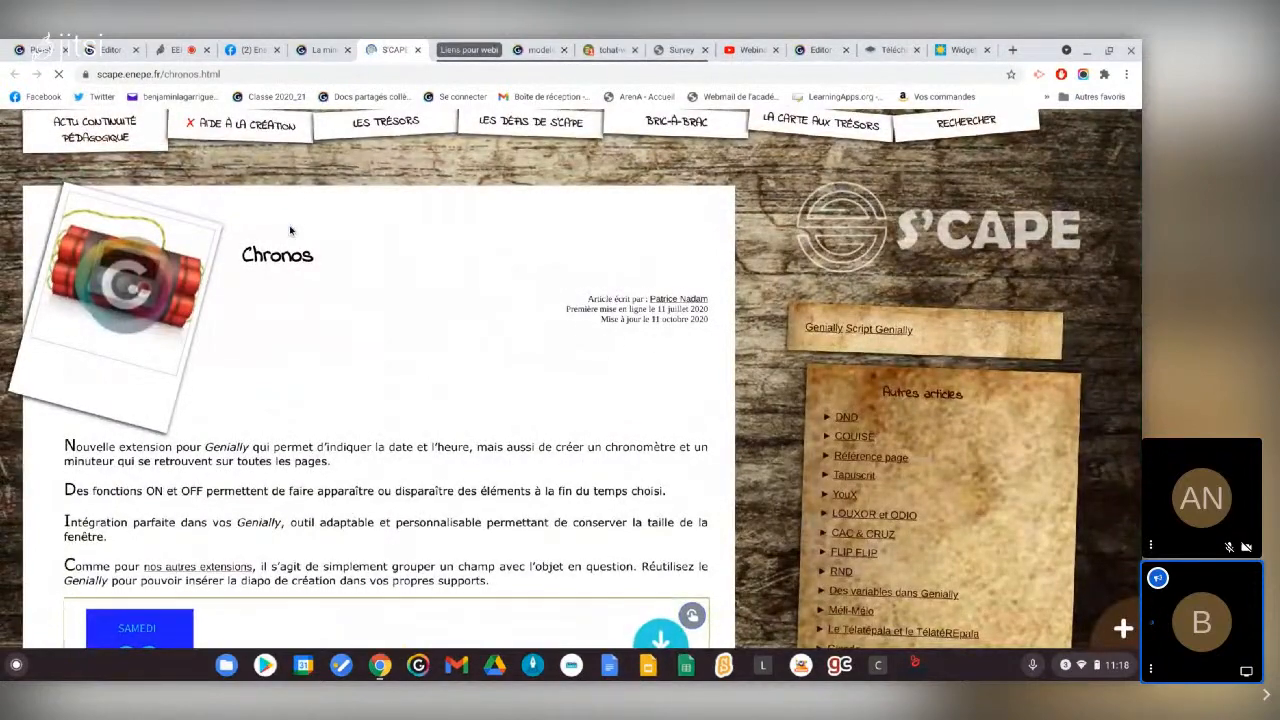
pyautogui.scroll(-4, 497, 388)
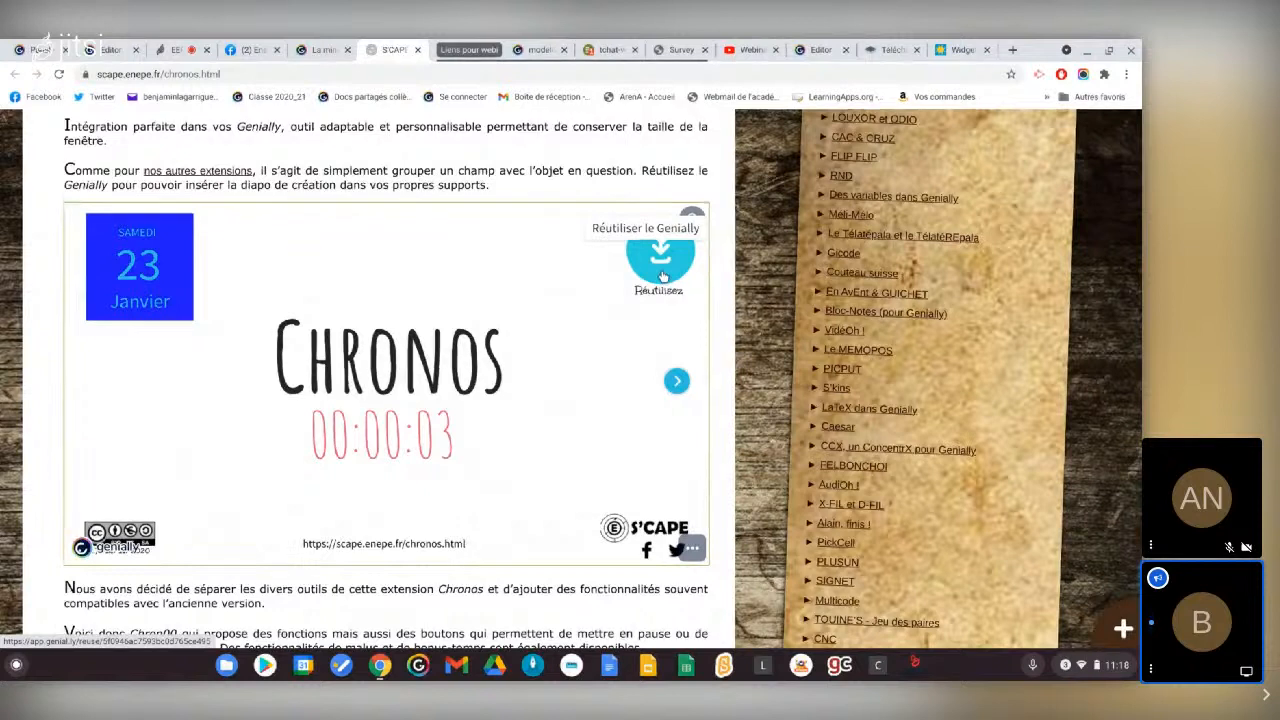
pyautogui.click(660, 275)
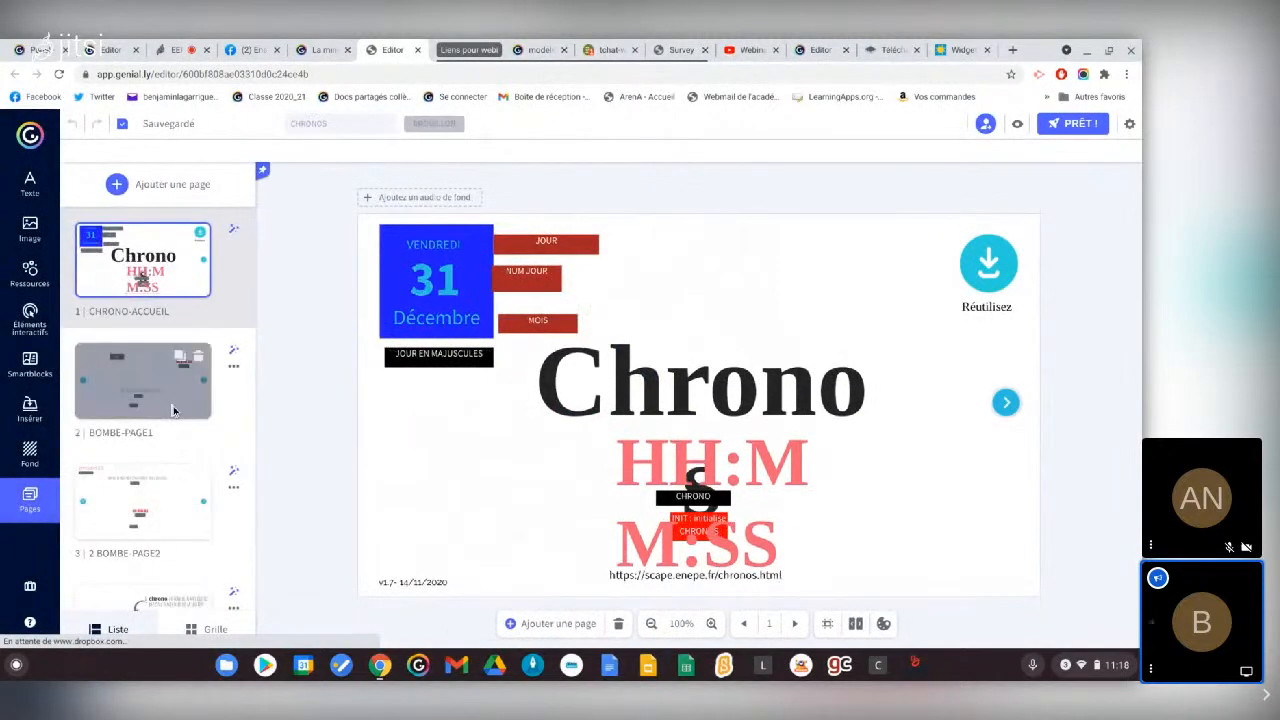
# Copy the HH:MM clock element from Page création 1 of the Chronos Genially and paste it onto the classroom's blue wall
pyautogui.scroll(-5, 172, 410)
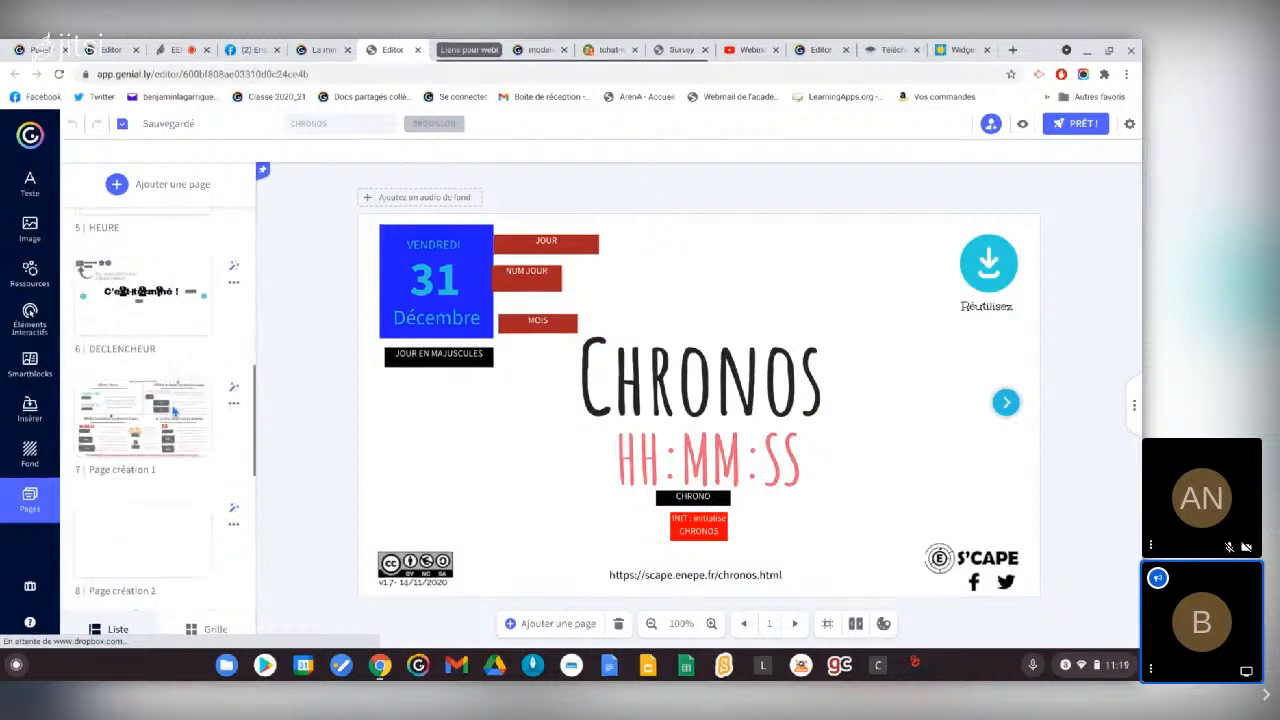
pyautogui.scroll(-1, 172, 410)
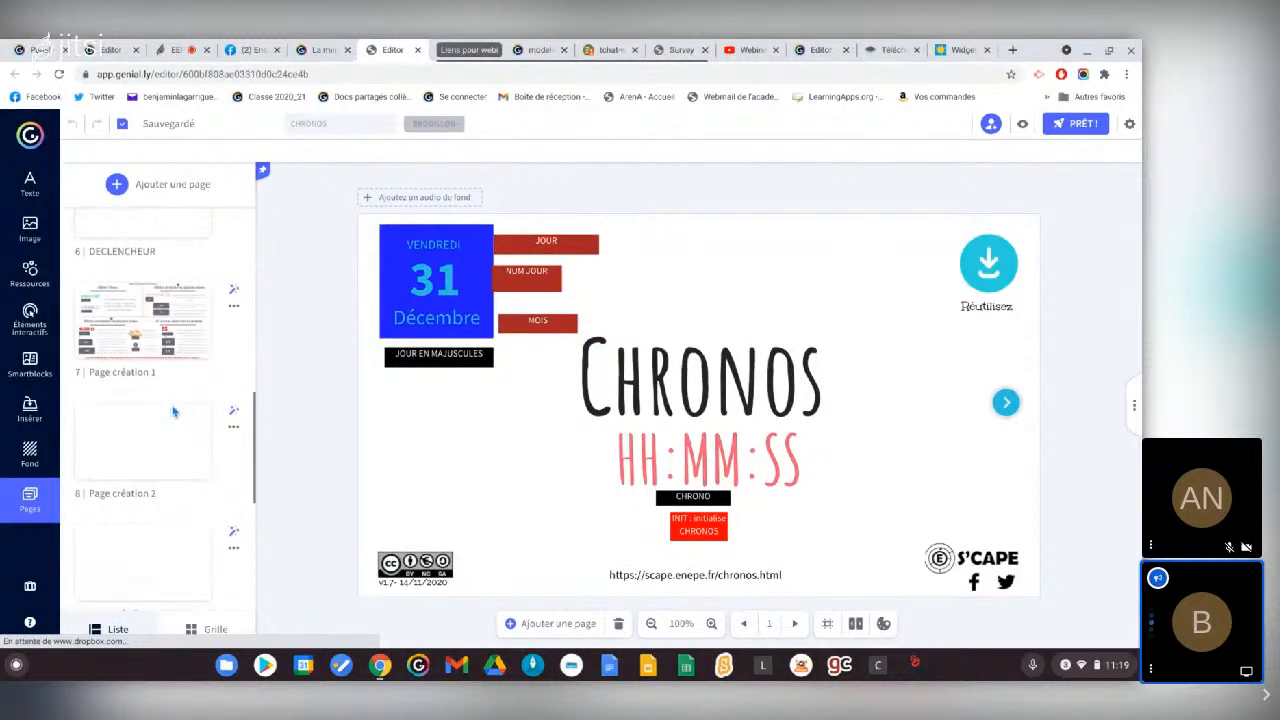
pyautogui.click(118, 334)
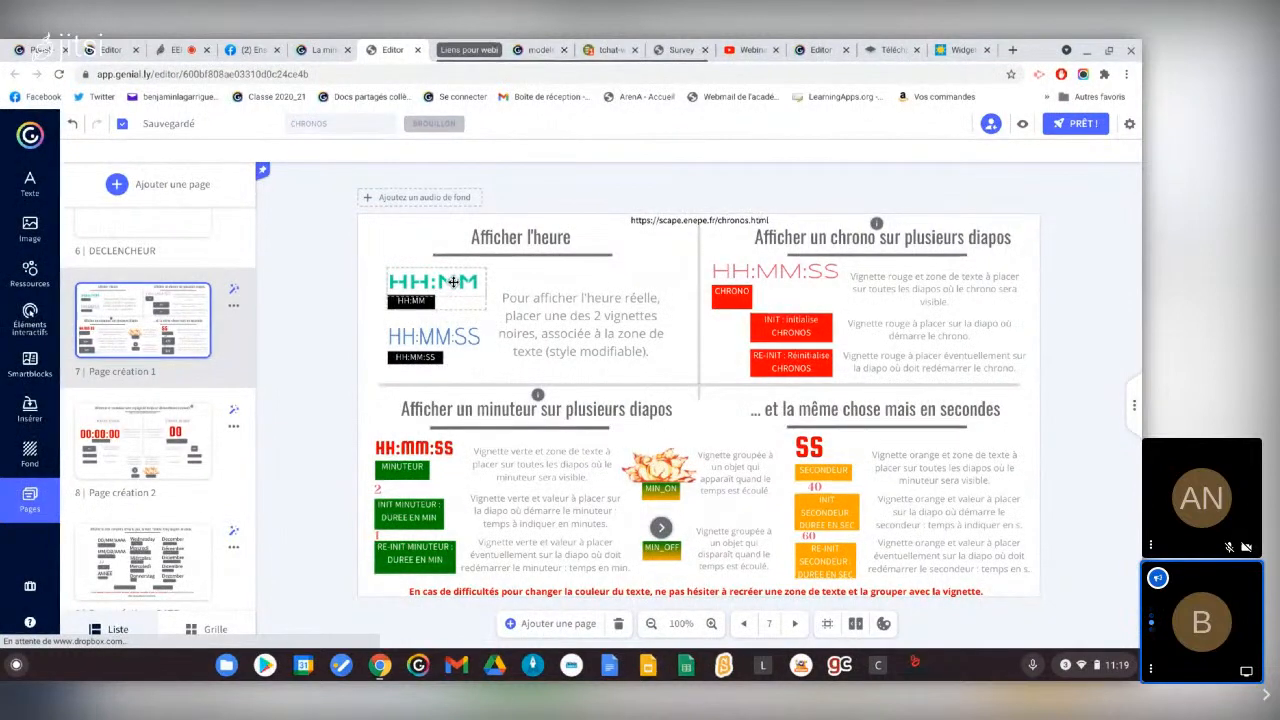
pyautogui.click(453, 283)
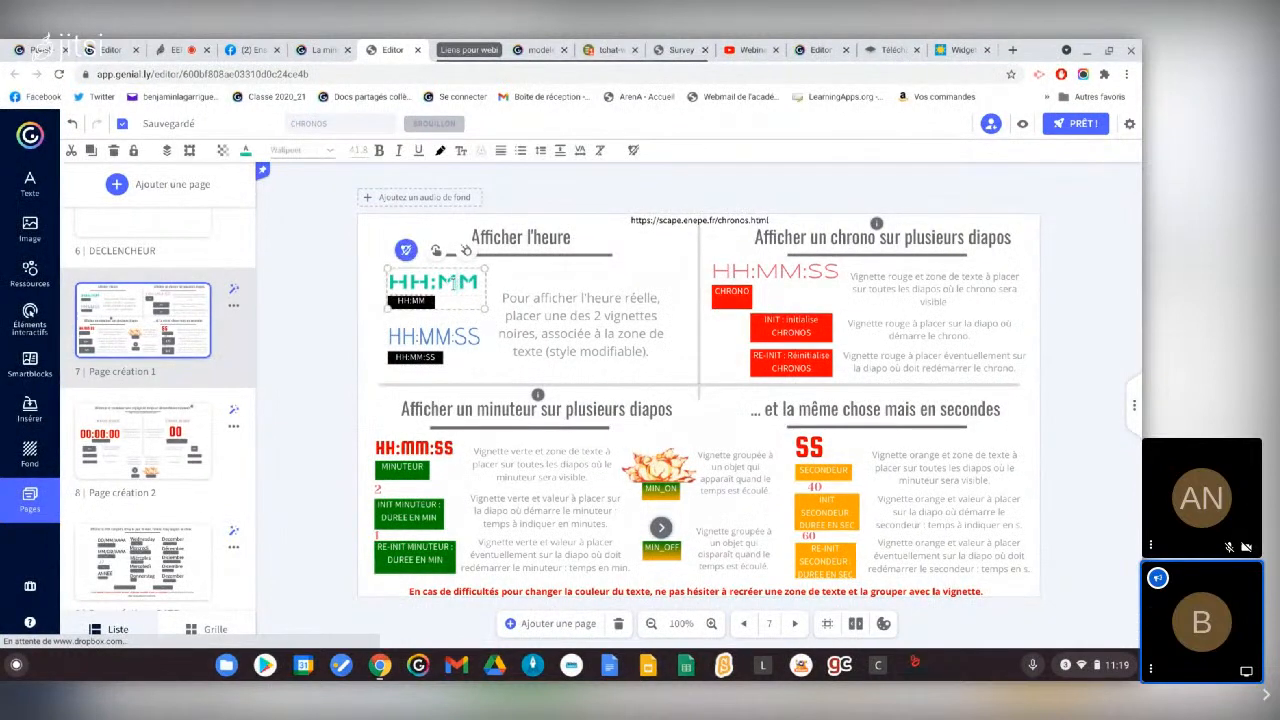
pyautogui.click(89, 149)
pyautogui.click(104, 47)
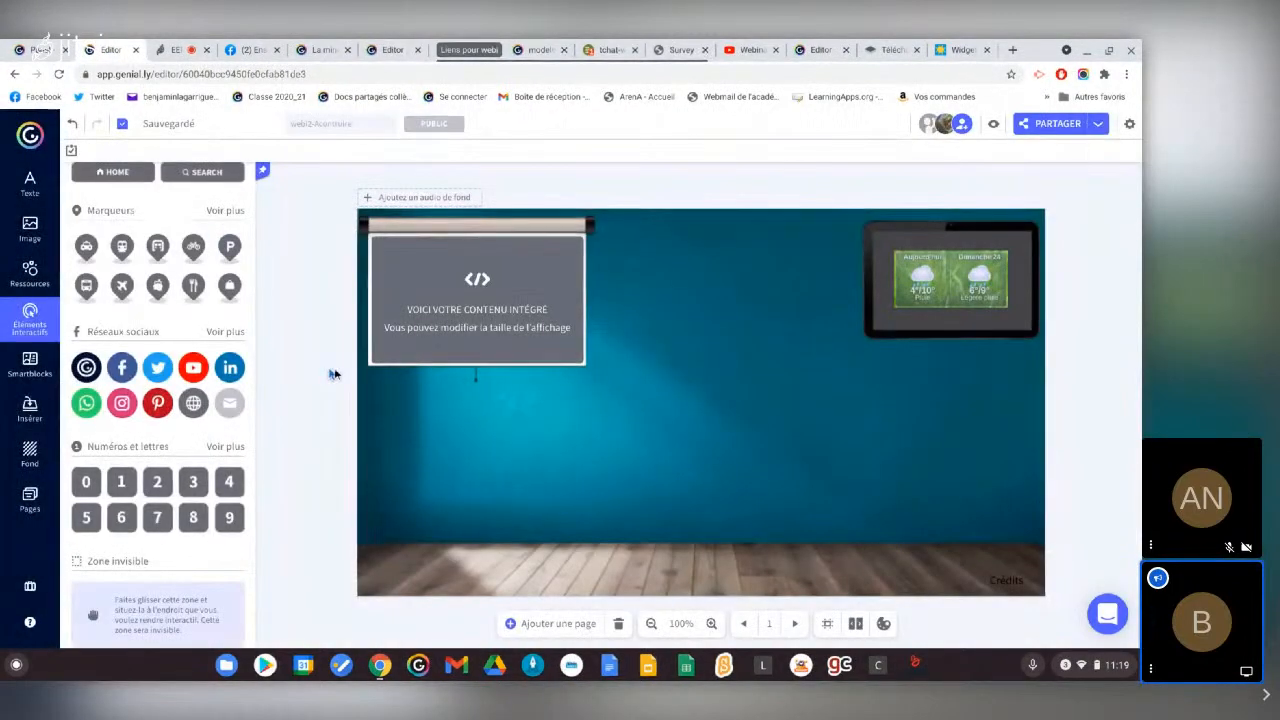
pyautogui.hotkey('ctrl', 'v')
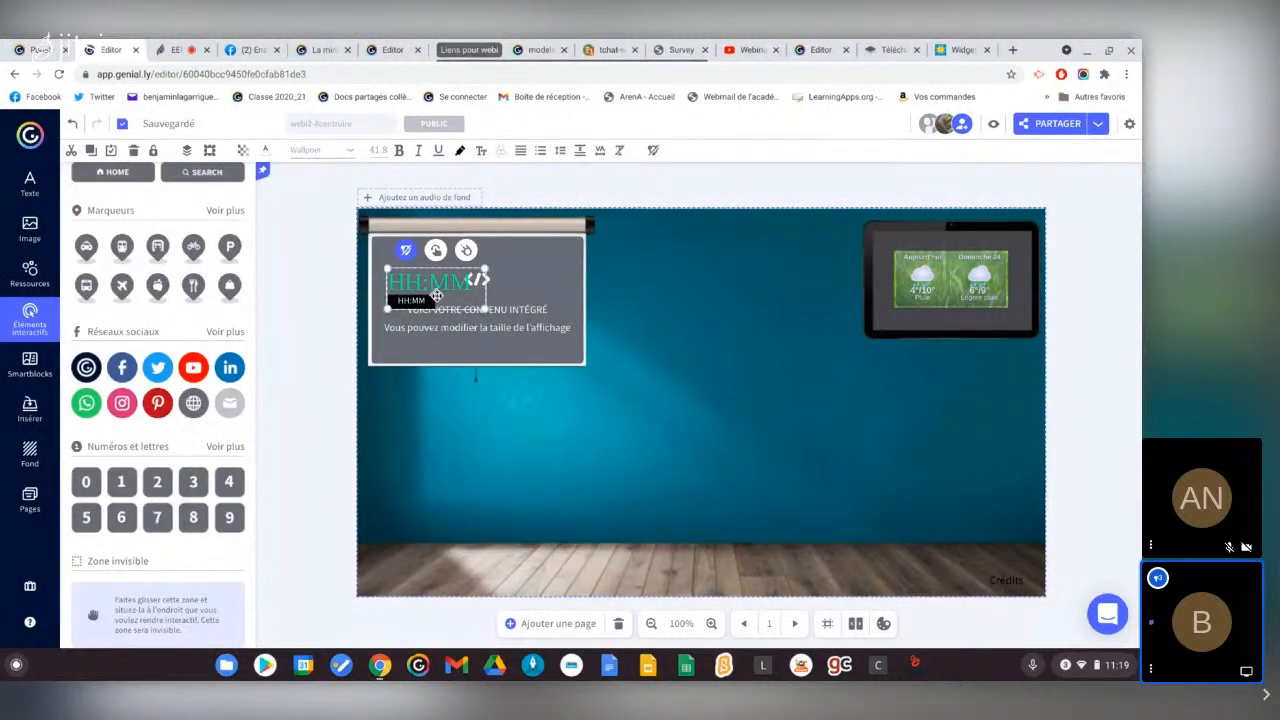
pyautogui.moveTo(436, 296); pyautogui.dragTo(767, 346)
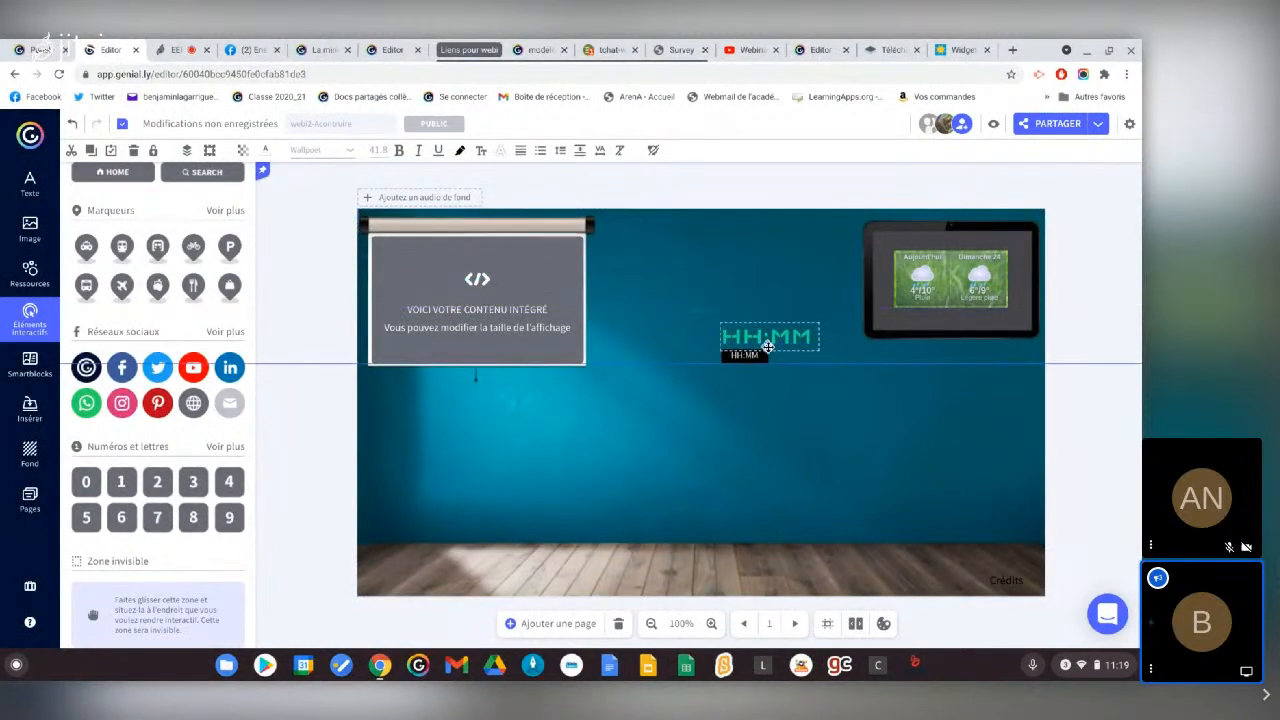
# Format the HH:MM clock text at size 20 in white with the Yatra One font
pyautogui.click(379, 150)
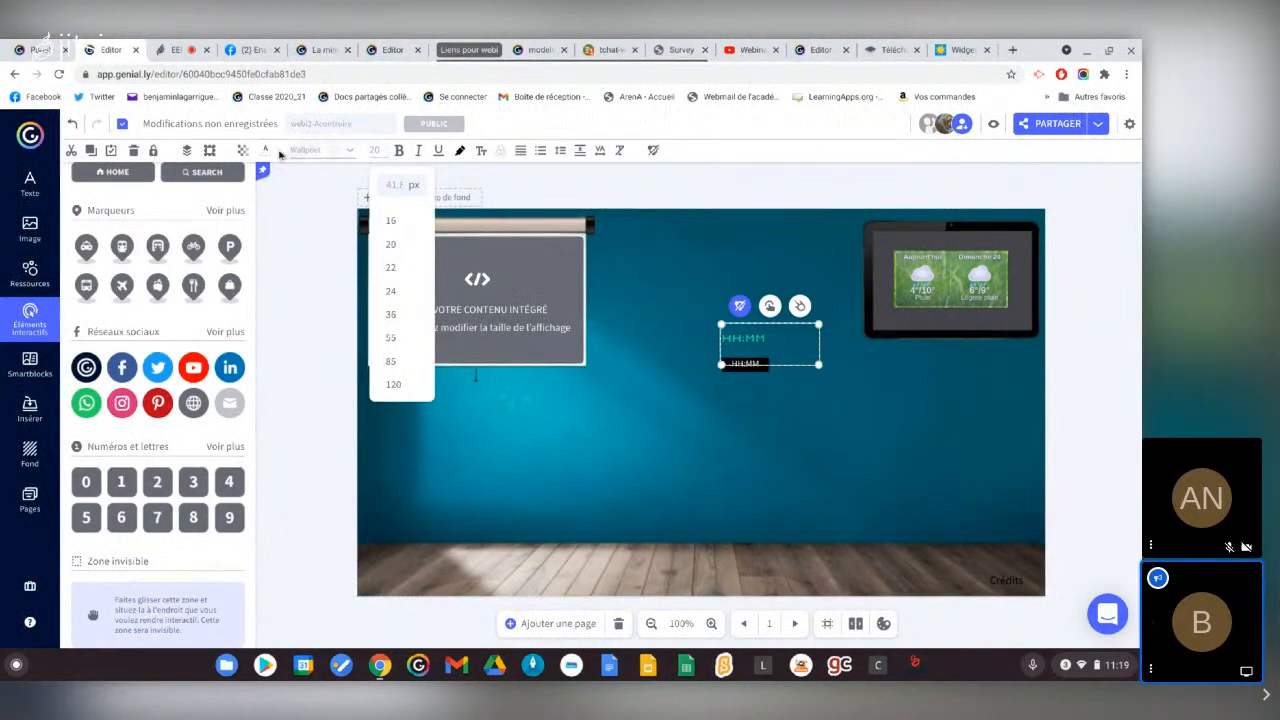
pyautogui.click(266, 151)
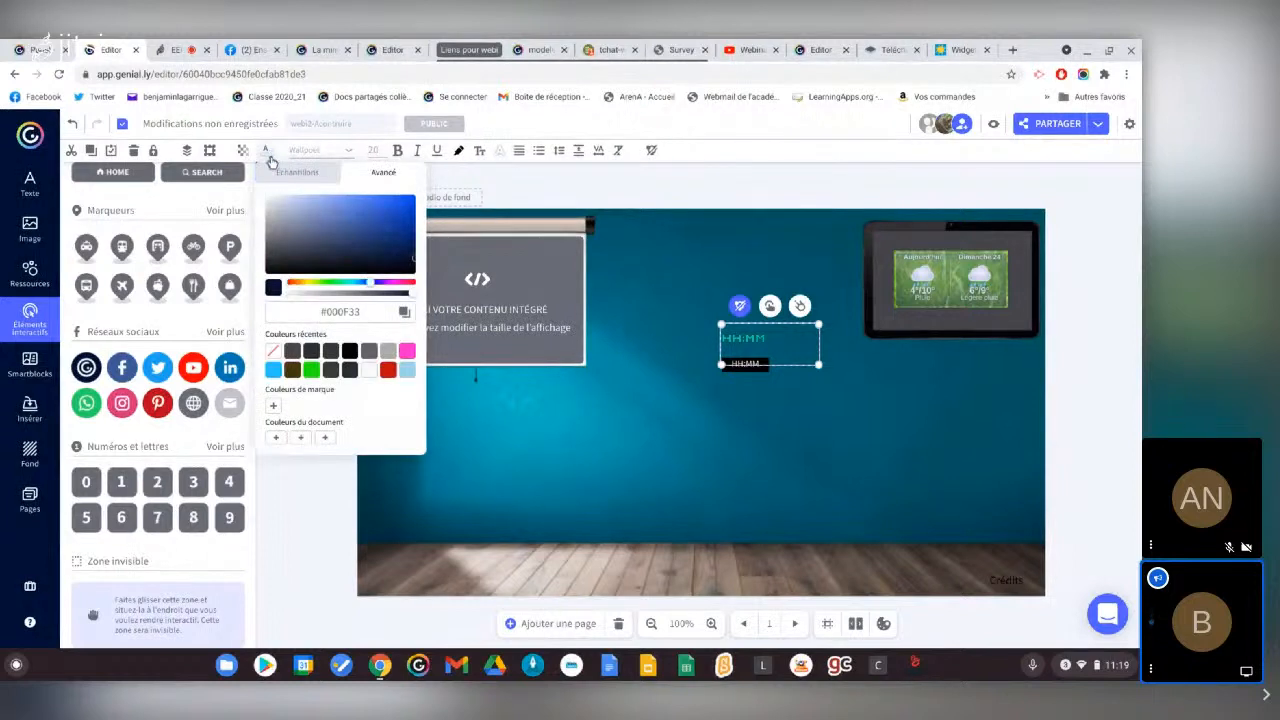
pyautogui.click(370, 371)
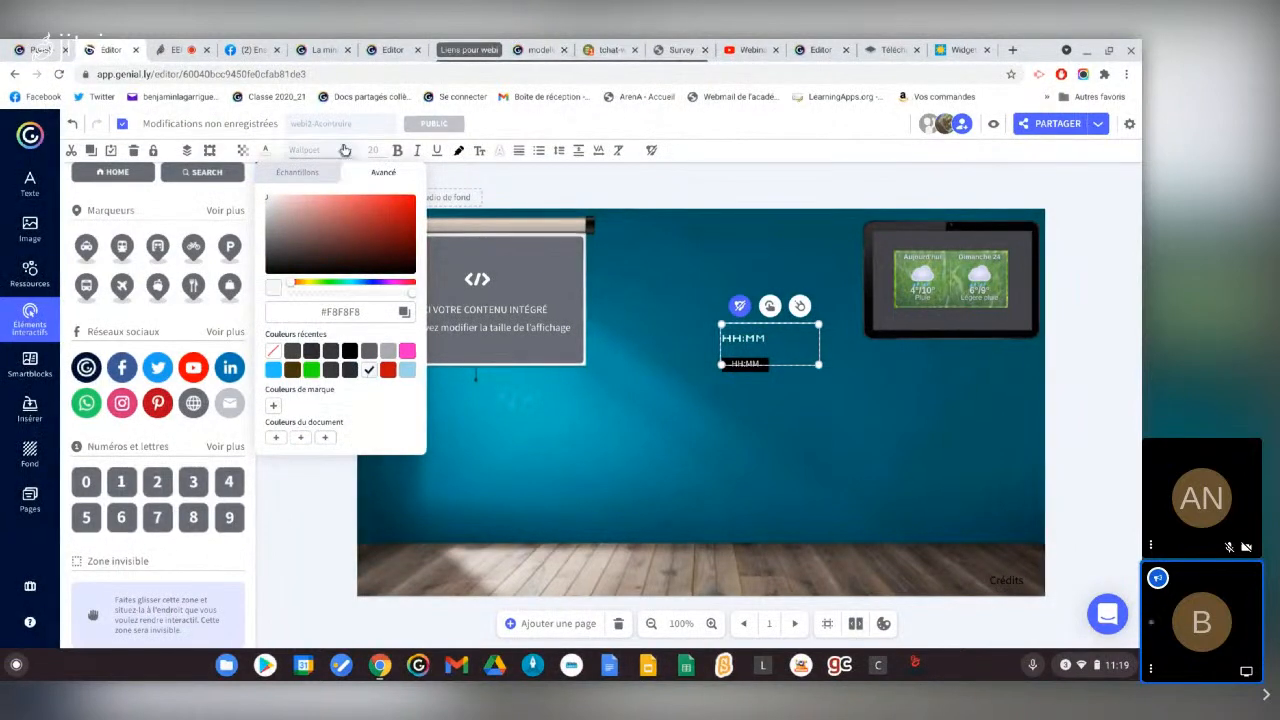
pyautogui.click(350, 152)
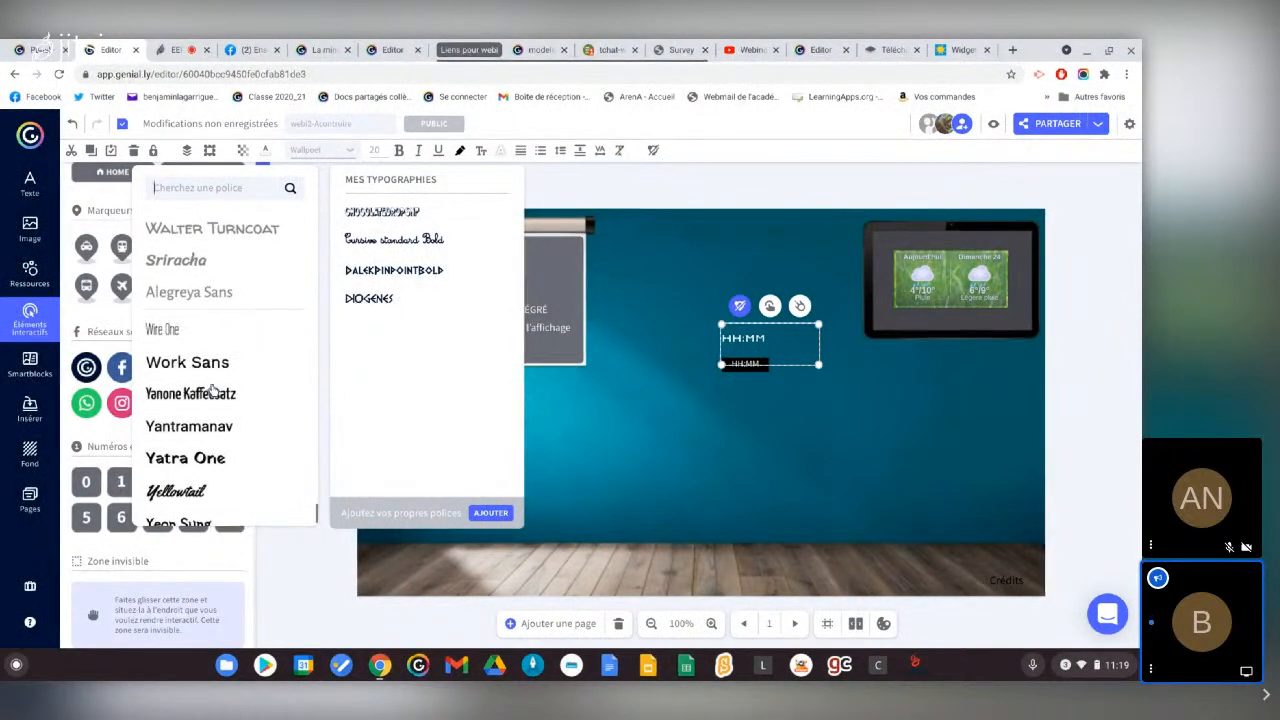
pyautogui.click(196, 459)
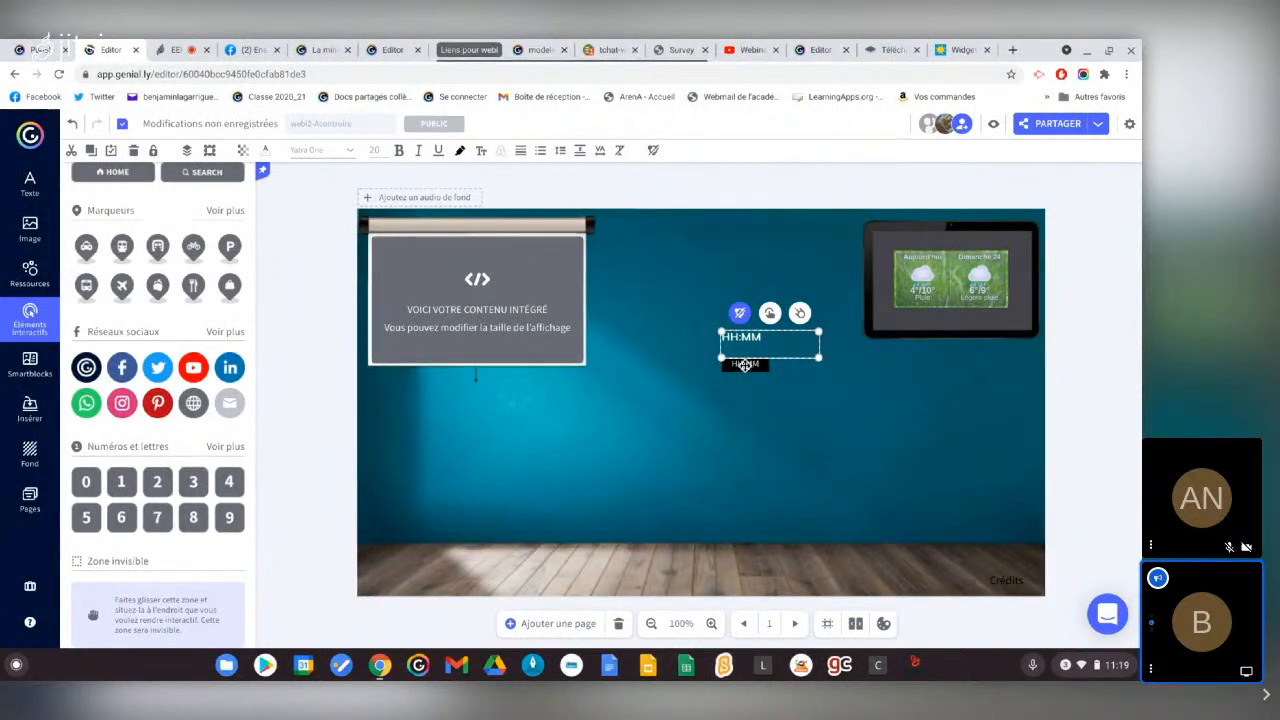
# Move the clock text and its HH:MM tag onto the wall tablet above the weather widget, and preview the classroom
pyautogui.moveTo(744, 364); pyautogui.dragTo(985, 263)
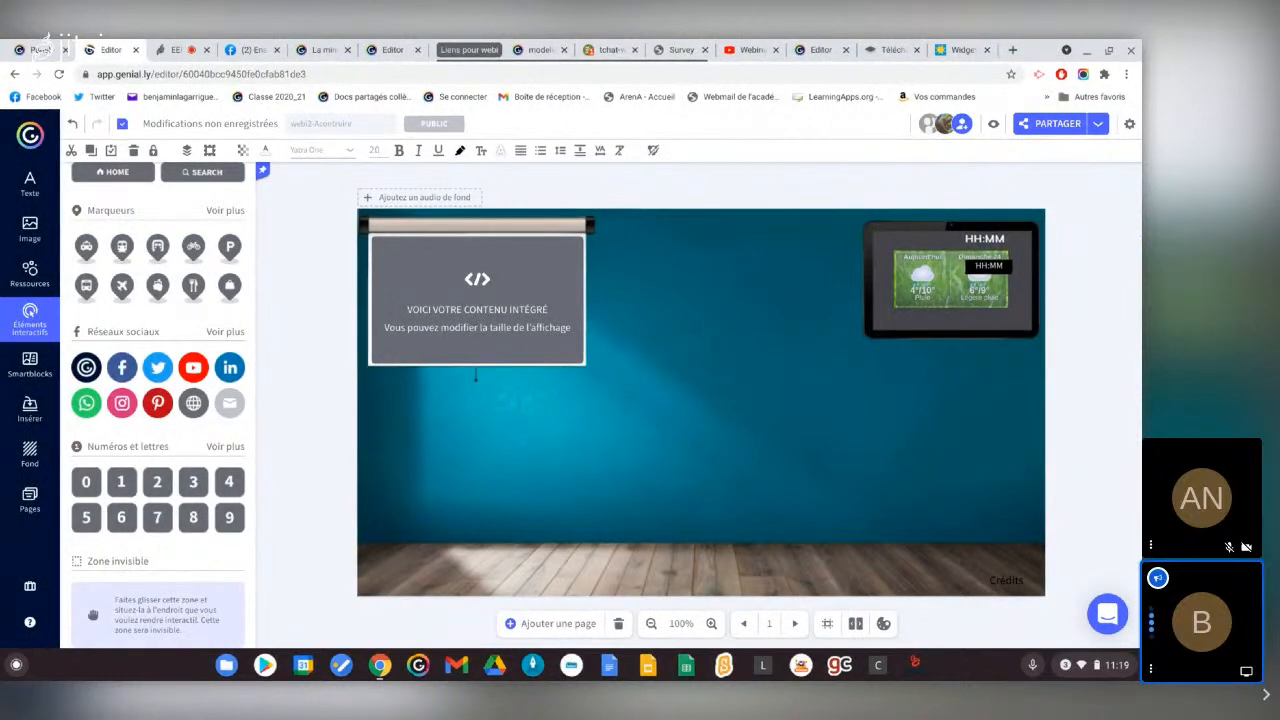
pyautogui.click(985, 240)
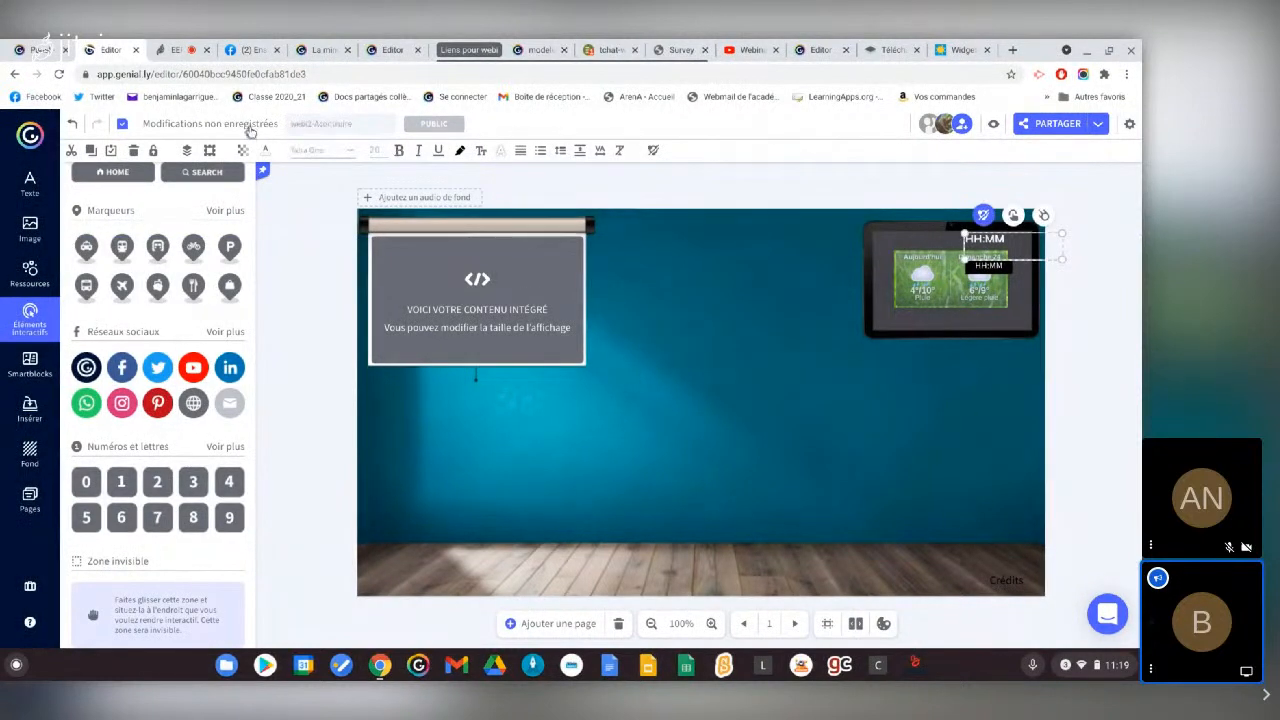
pyautogui.click(994, 124)
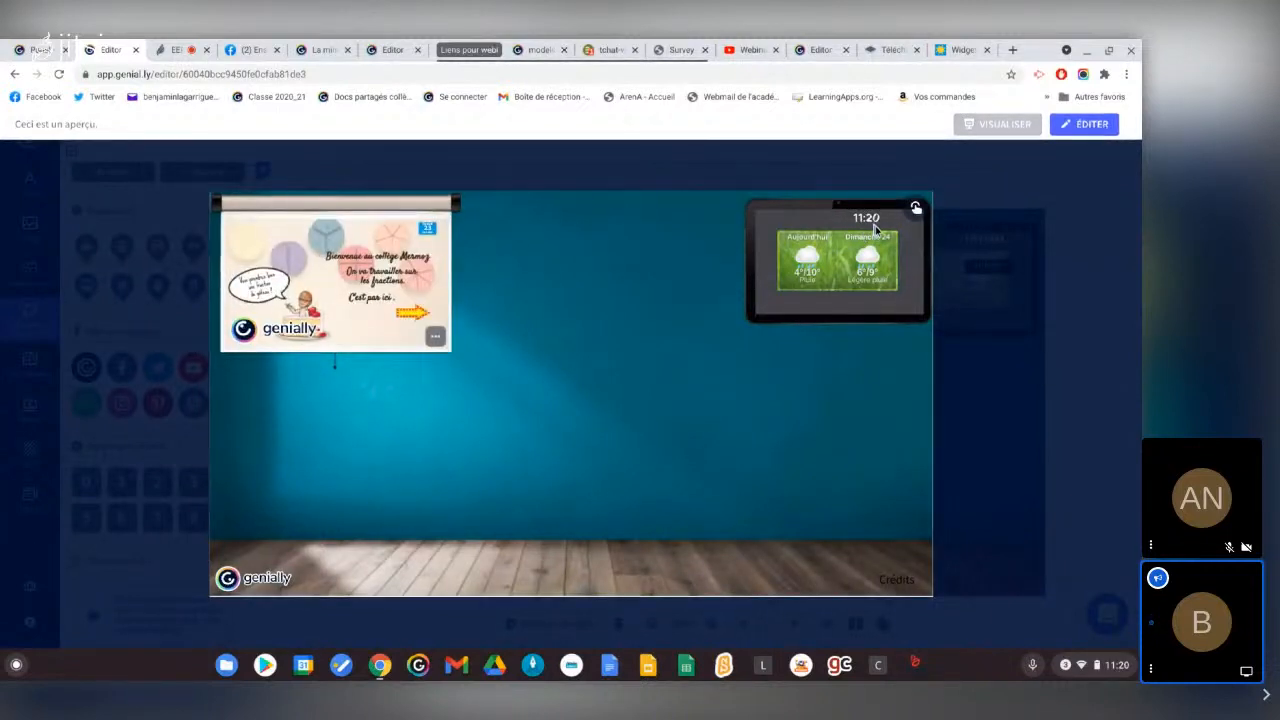
pyautogui.click(1084, 126)
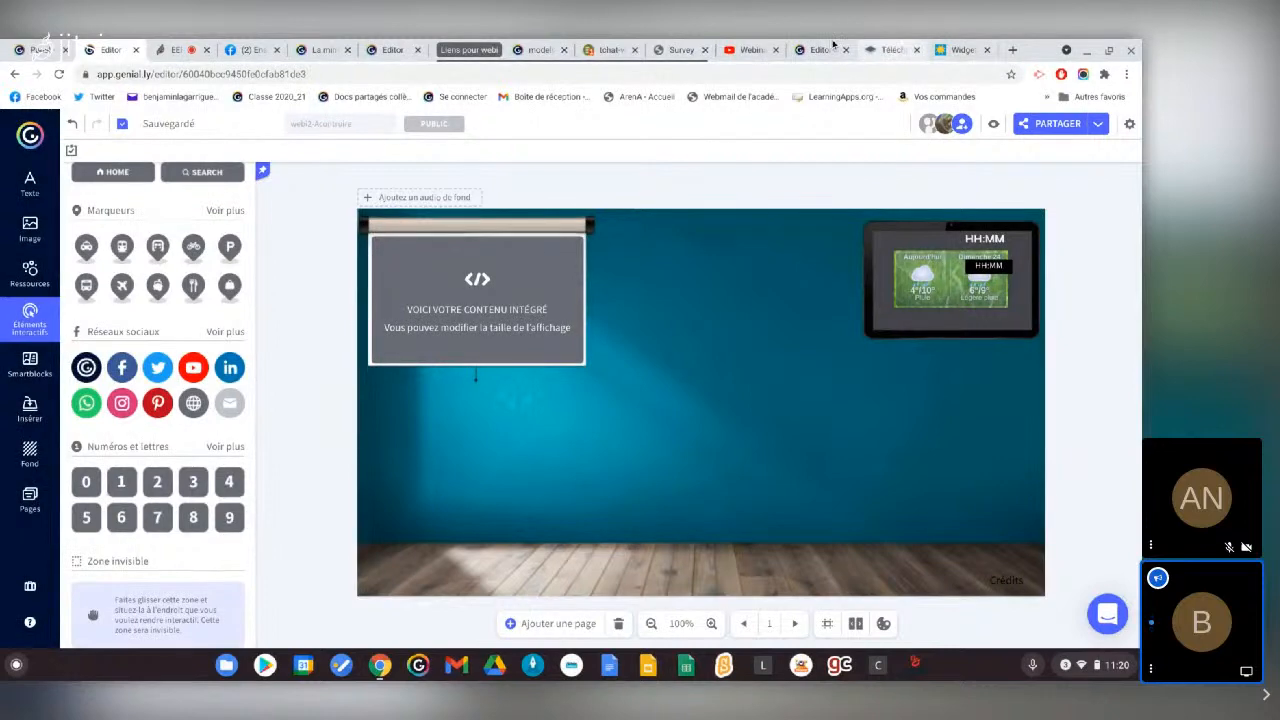
# Copy the Date complète en Français element from page 10 of the Chronos Genially and paste it into the classroom
pyautogui.click(400, 48)
pyautogui.scroll(-2, 148, 444)
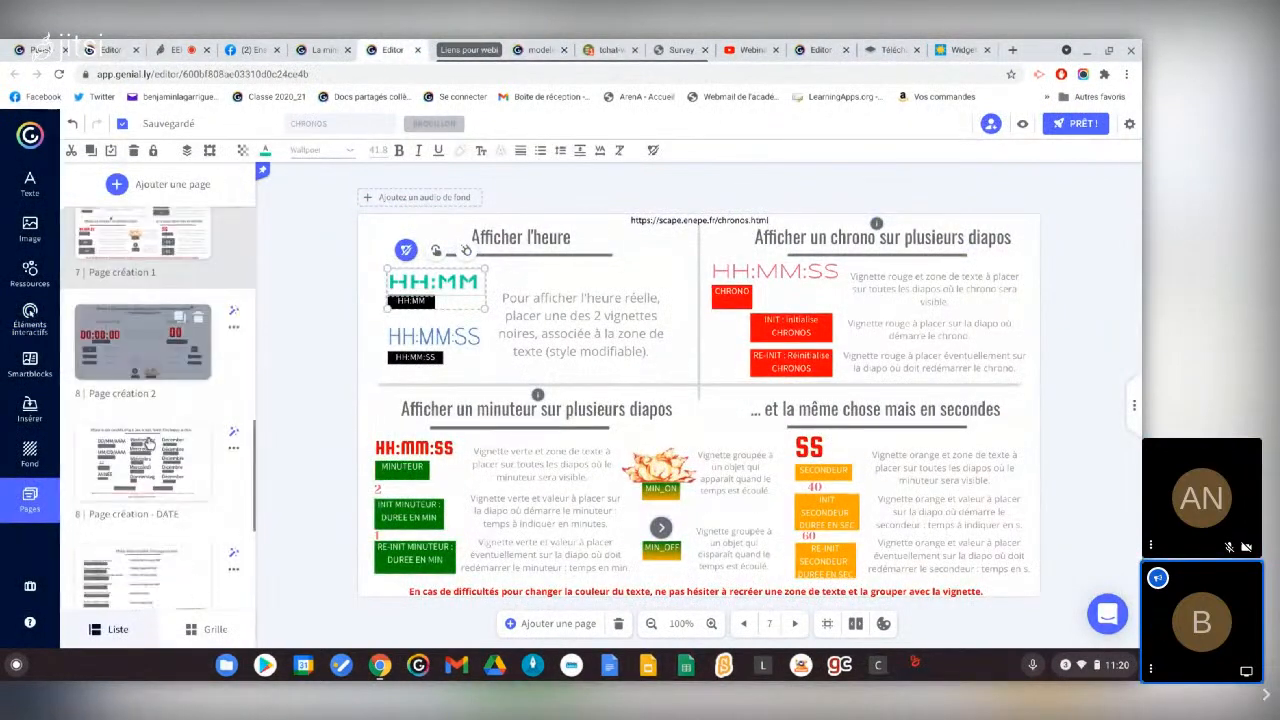
pyautogui.scroll(-1, 148, 444)
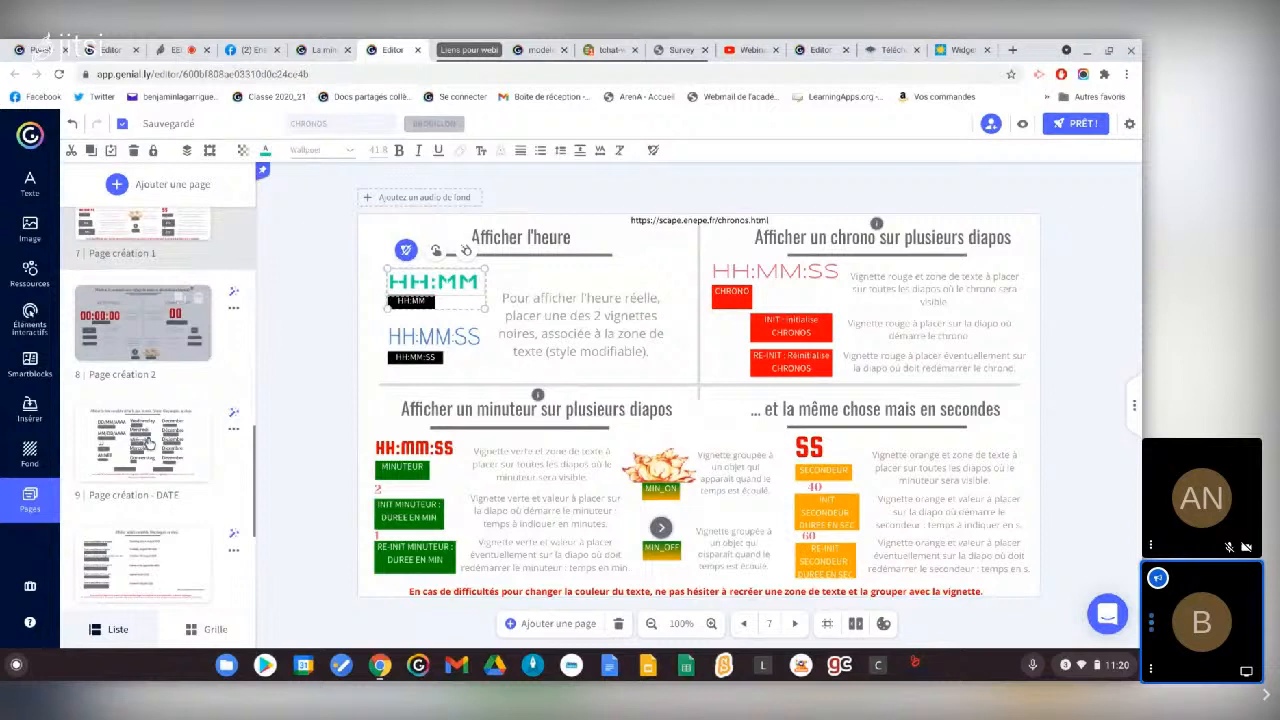
pyautogui.click(117, 565)
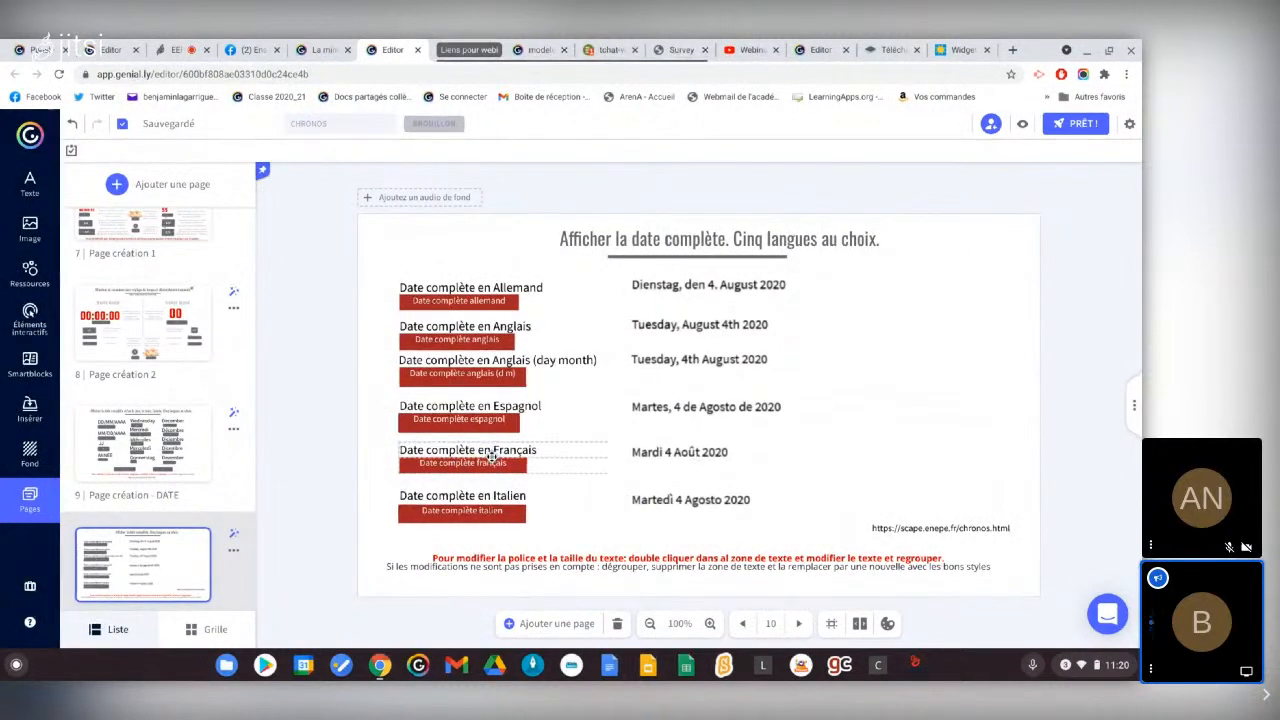
pyautogui.click(460, 452)
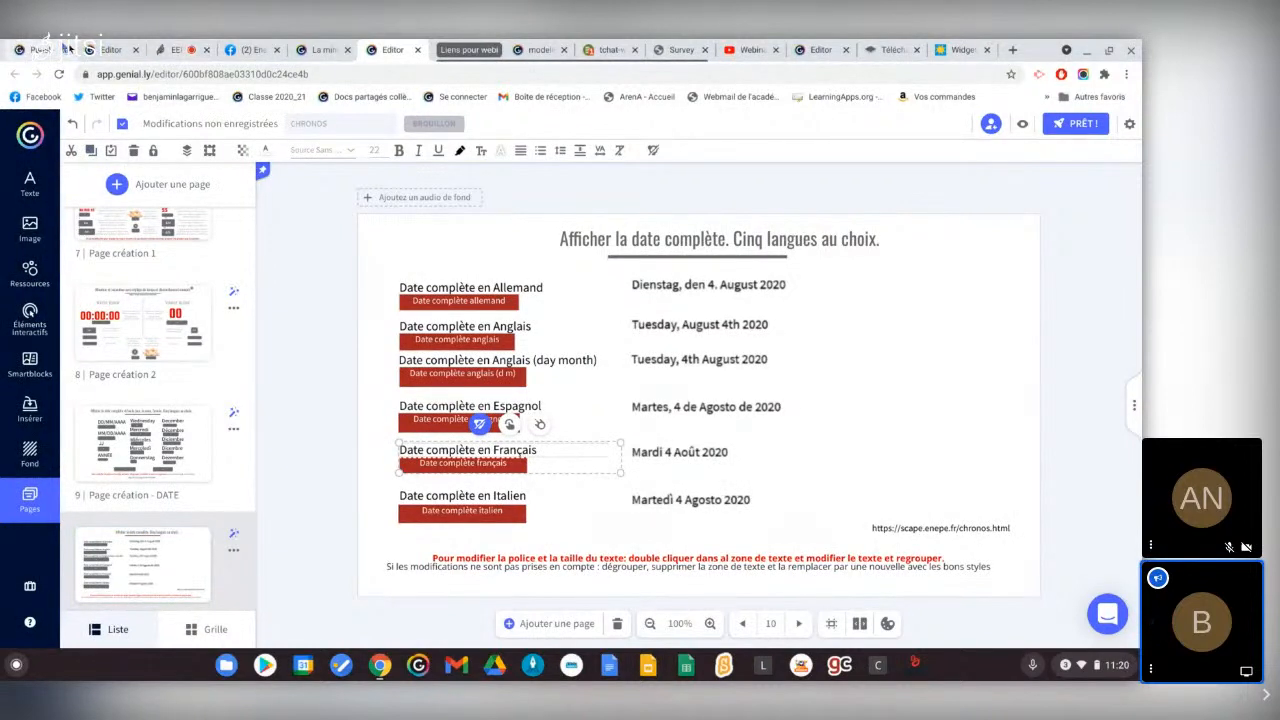
pyautogui.click(100, 50)
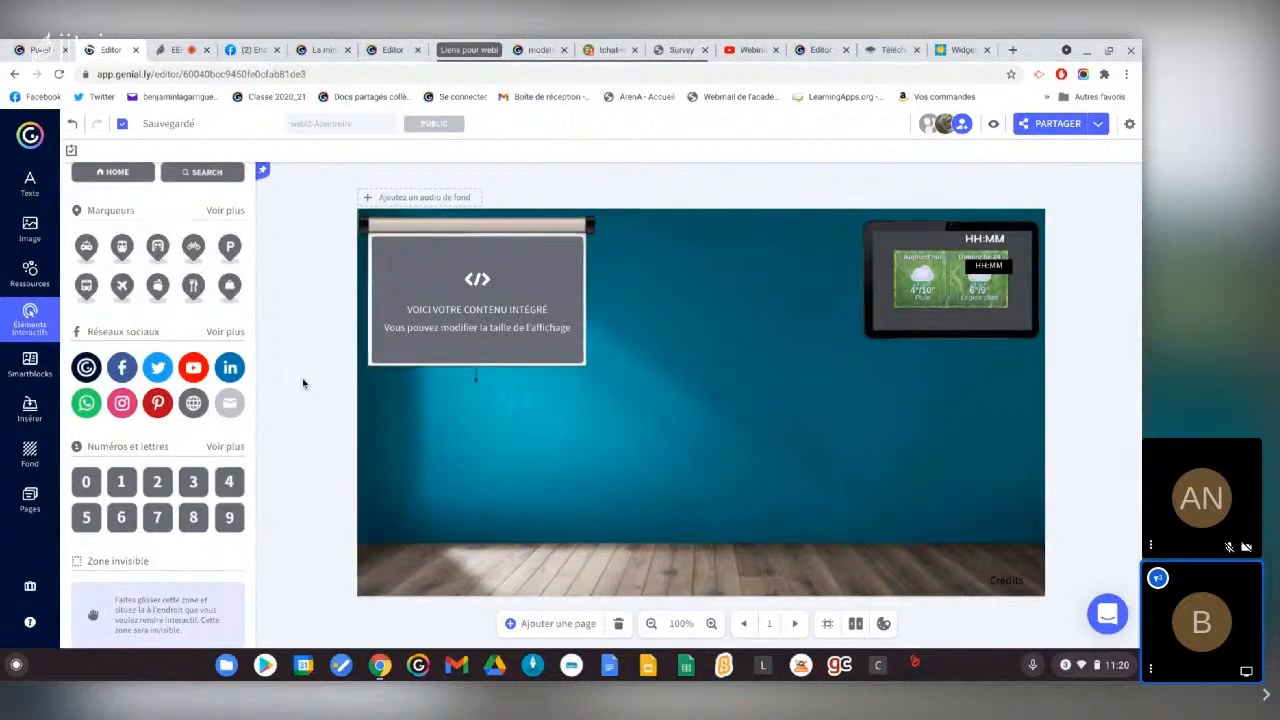
pyautogui.hotkey('ctrl', 'v')
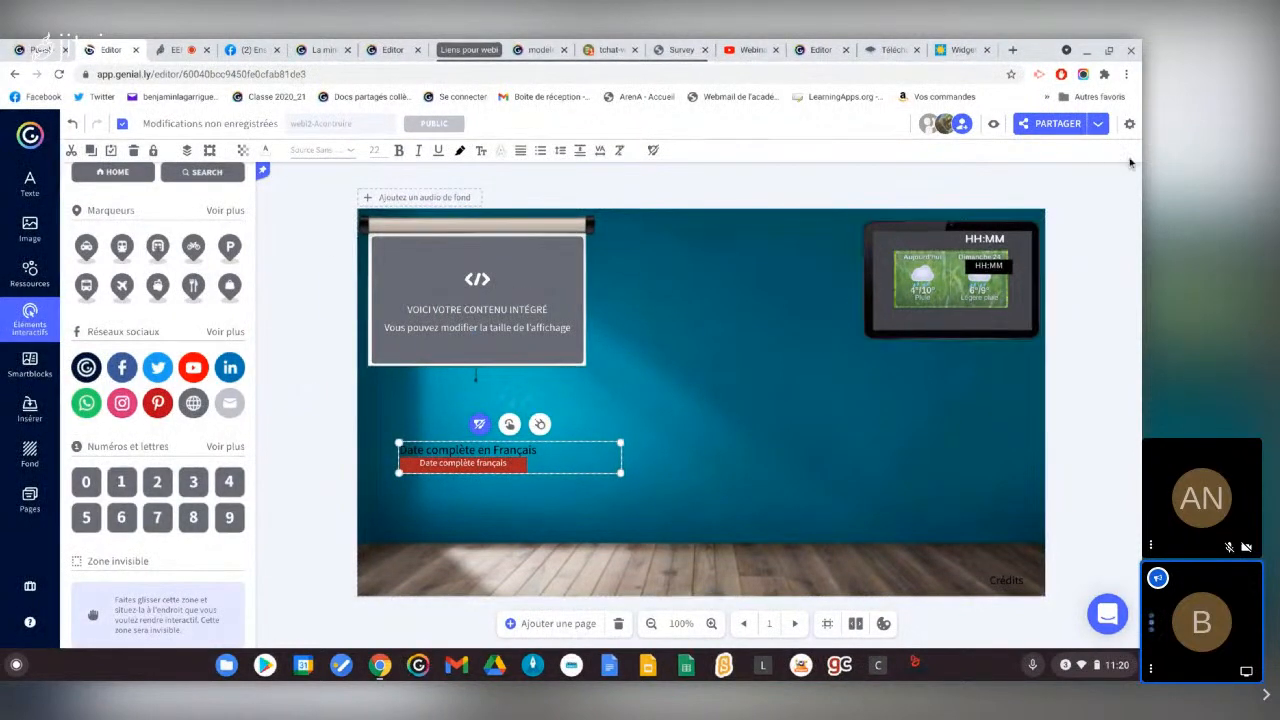
# Copy the HH:MM clock's text format and apply it to the Date complète en Français text
pyautogui.rightClick(990, 239)
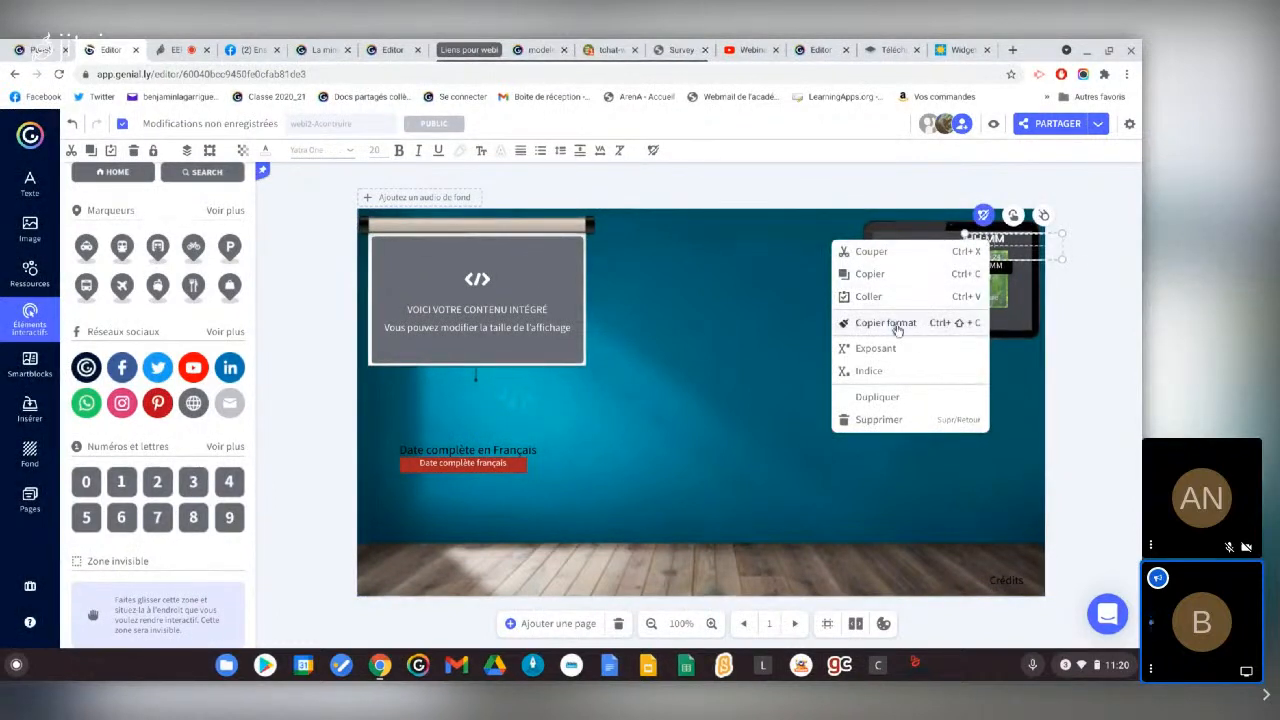
pyautogui.click(894, 327)
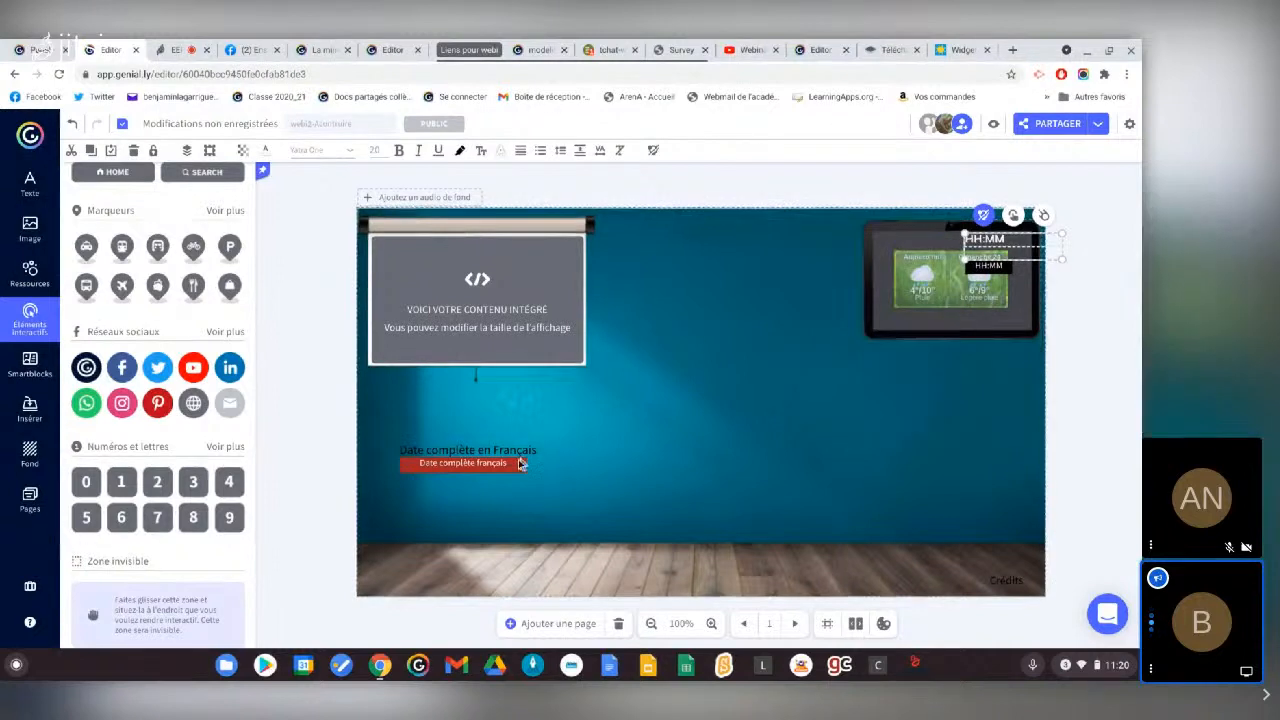
pyautogui.click(499, 456)
pyautogui.rightClick(494, 453)
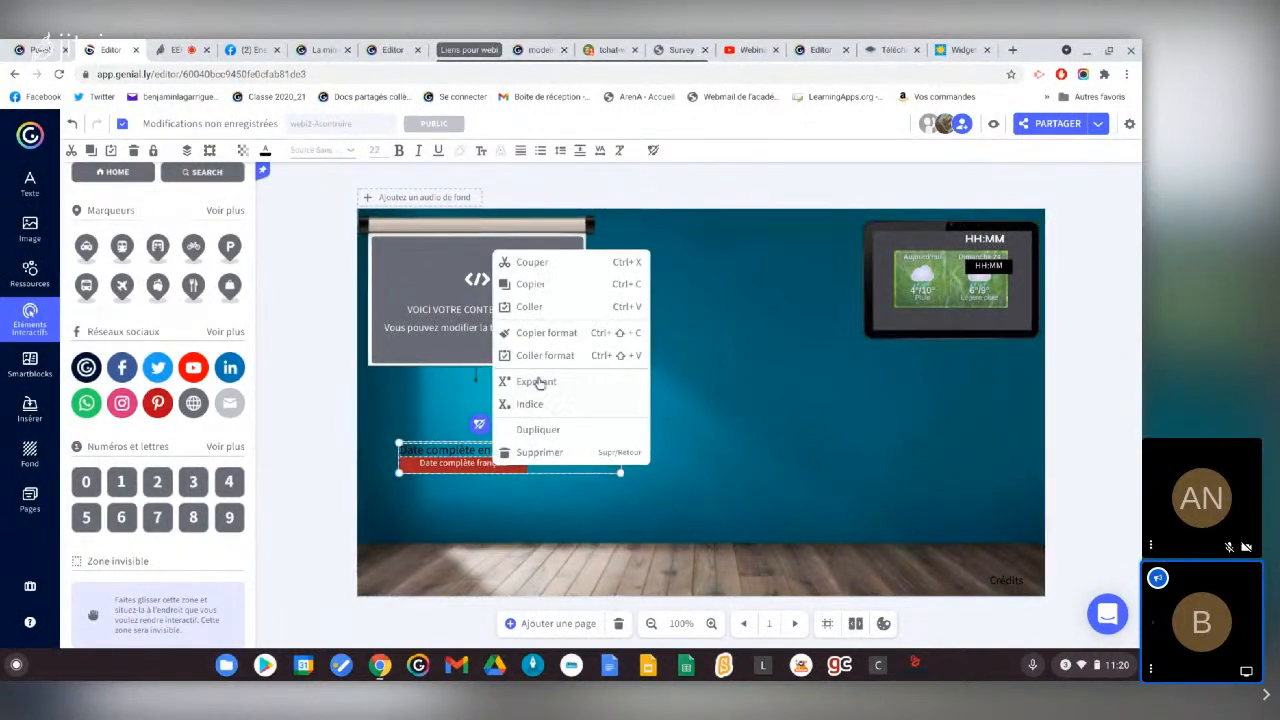
pyautogui.click(549, 364)
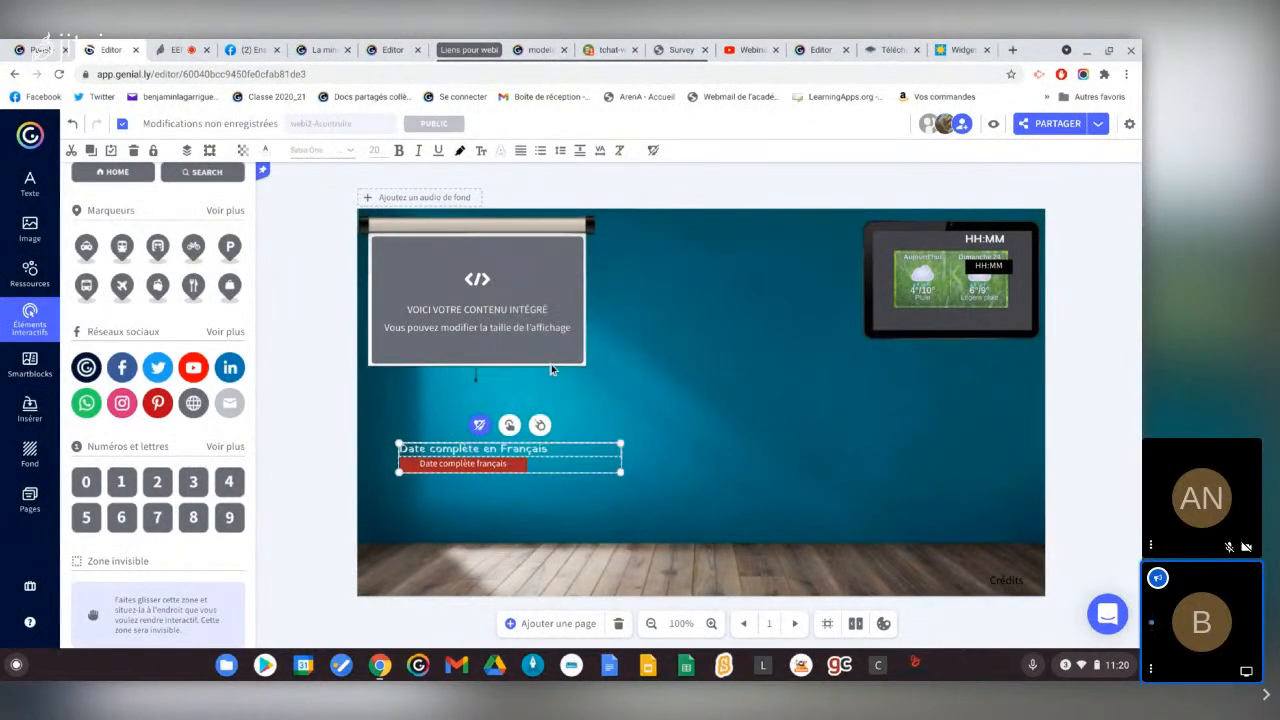
# Move the Date complète en Français element onto the wall tablet below the weather widget, and preview the classroom
pyautogui.moveTo(447, 456); pyautogui.dragTo(924, 324)
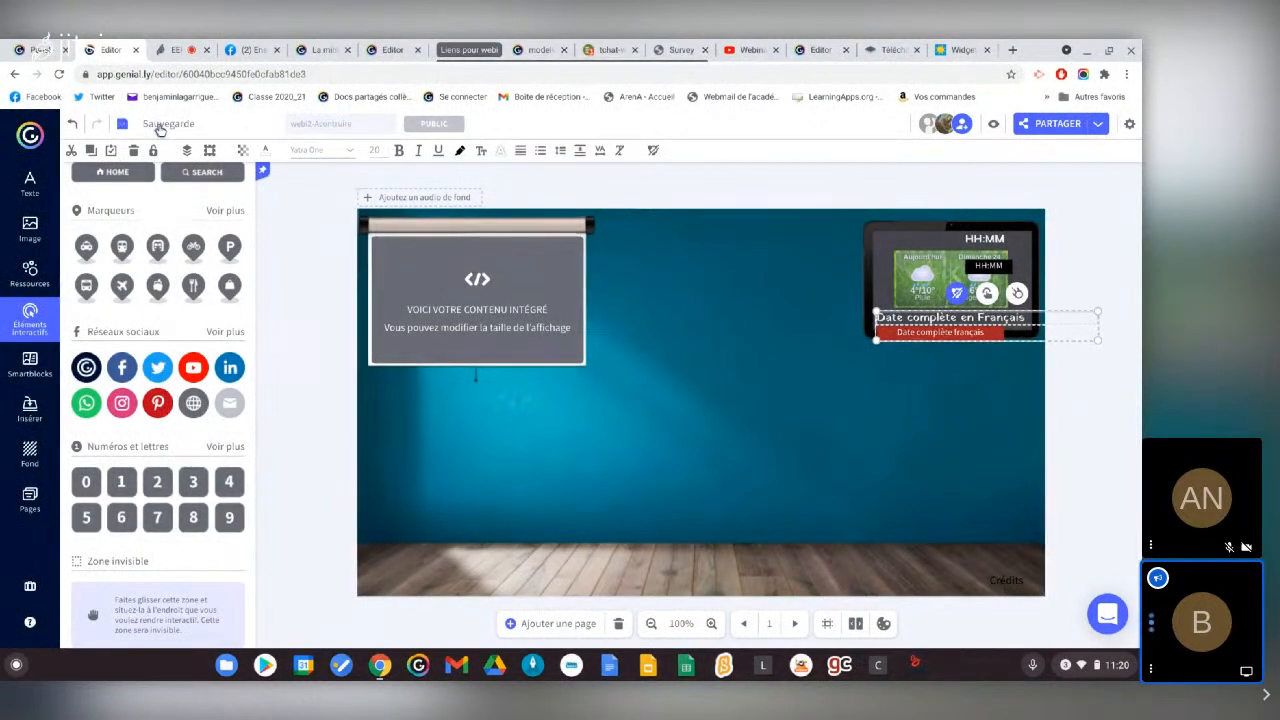
pyautogui.click(993, 125)
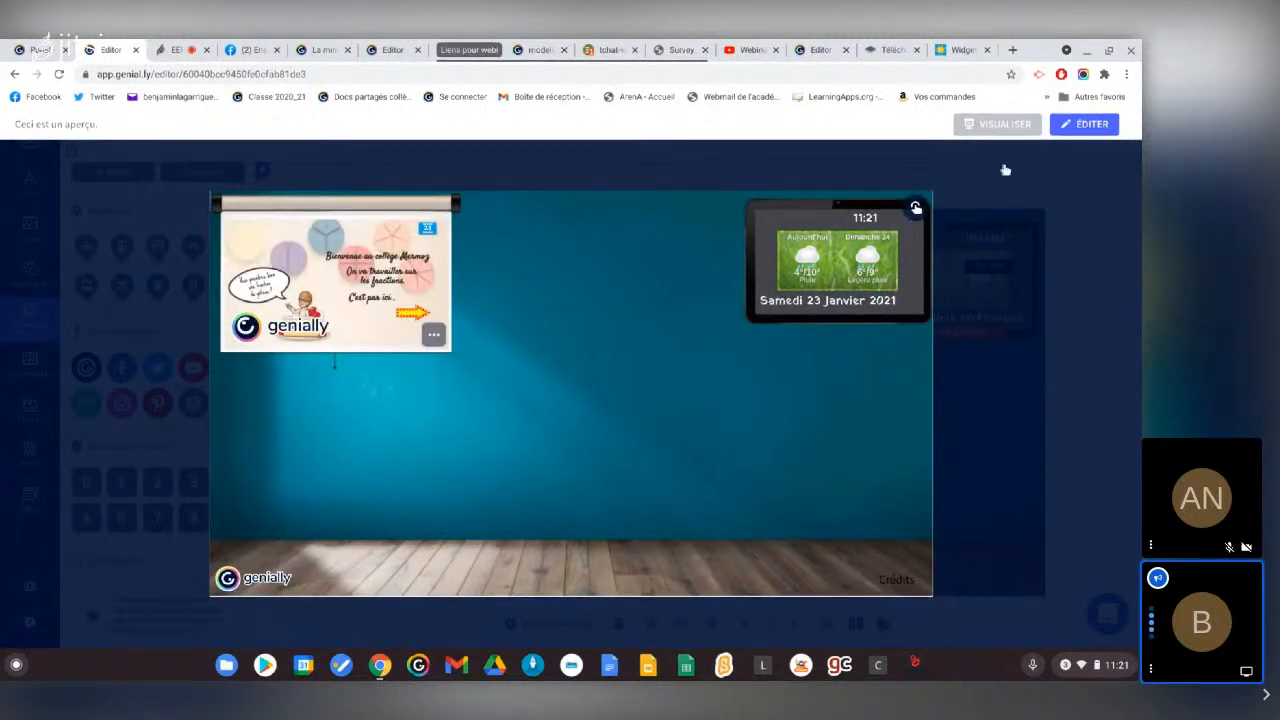
pyautogui.click(1070, 132)
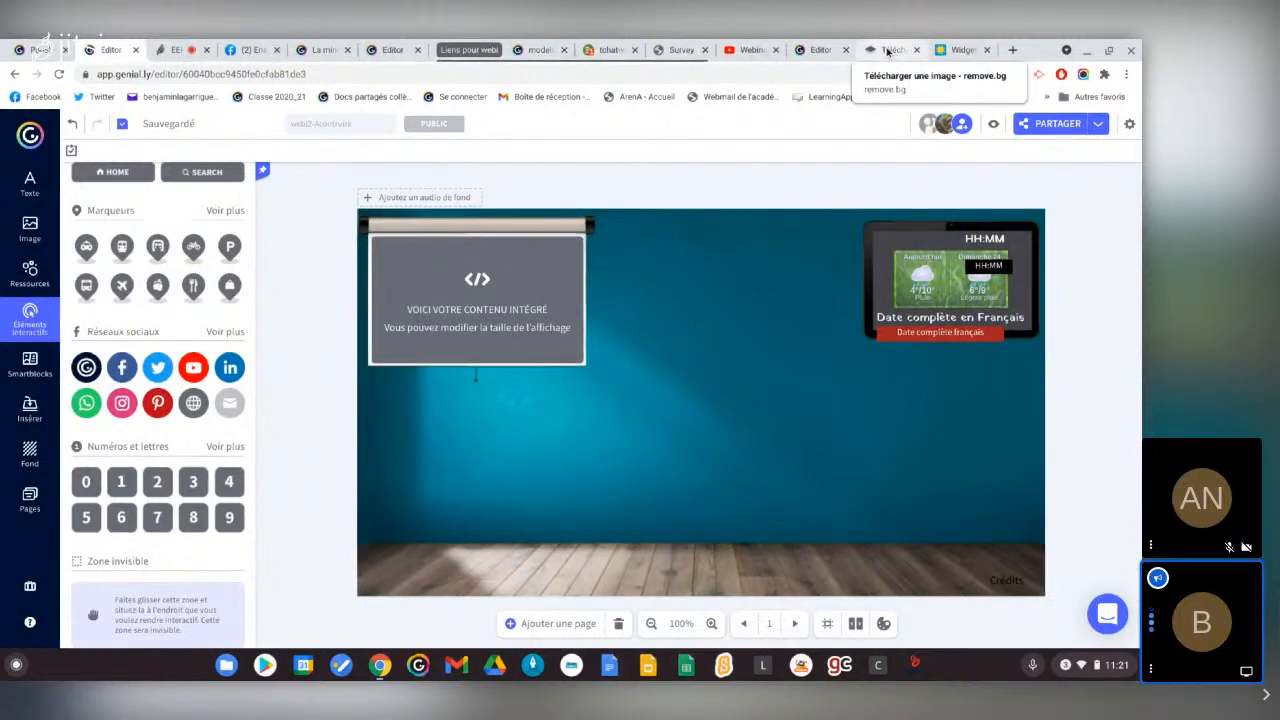
# Search the web for "freepik" in the Météo widget's browser tab and open the French Freepik site
pyautogui.click(815, 49)
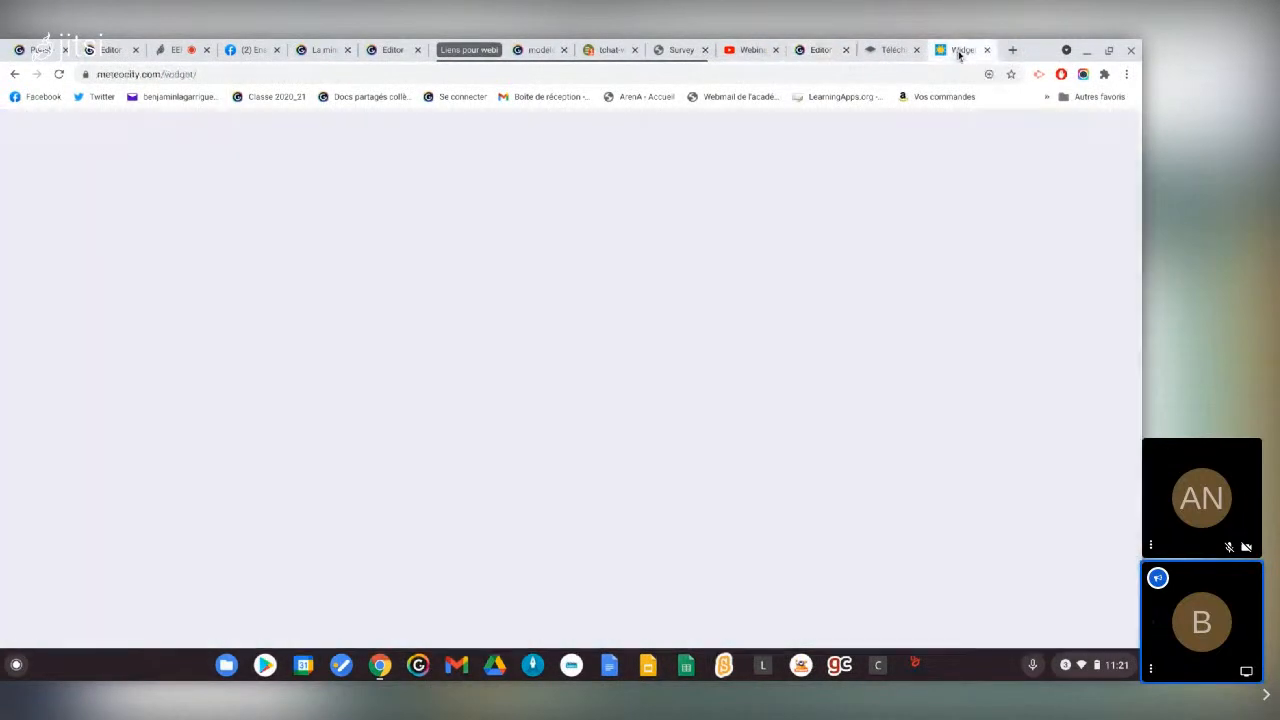
pyautogui.click(960, 49)
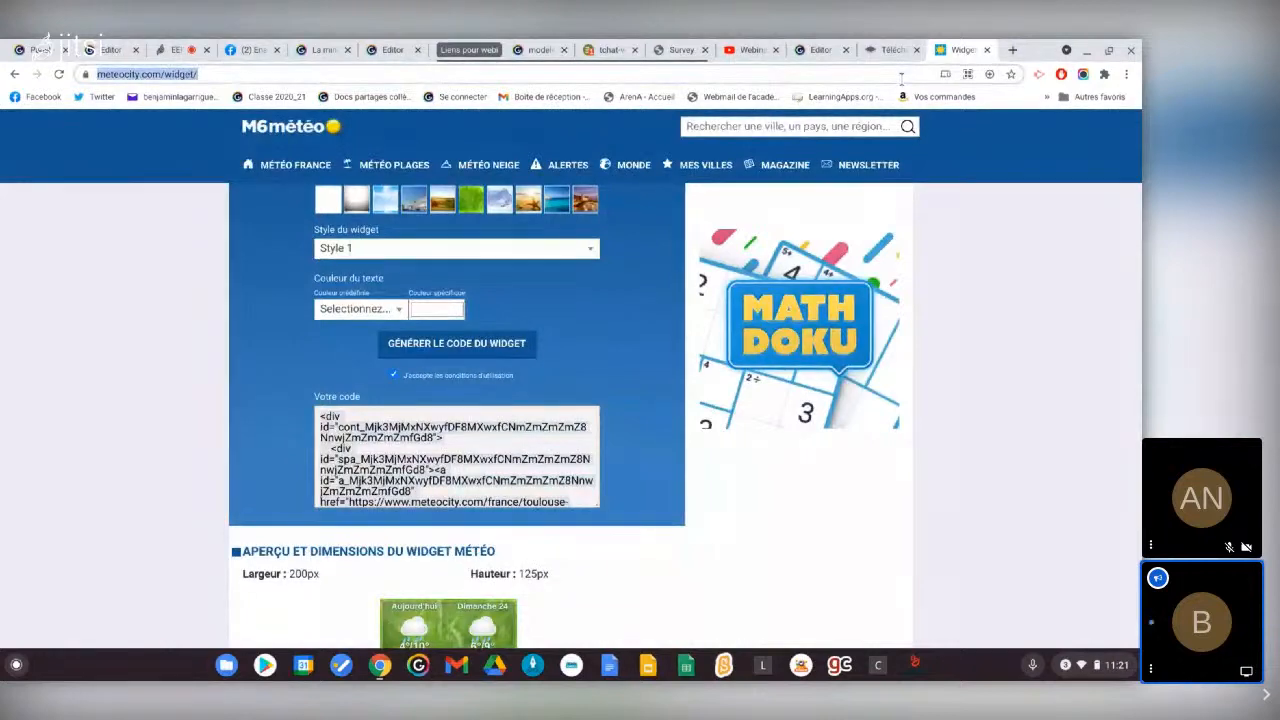
pyautogui.click(901, 74)
pyautogui.write('freepik')
pyautogui.press('Return')
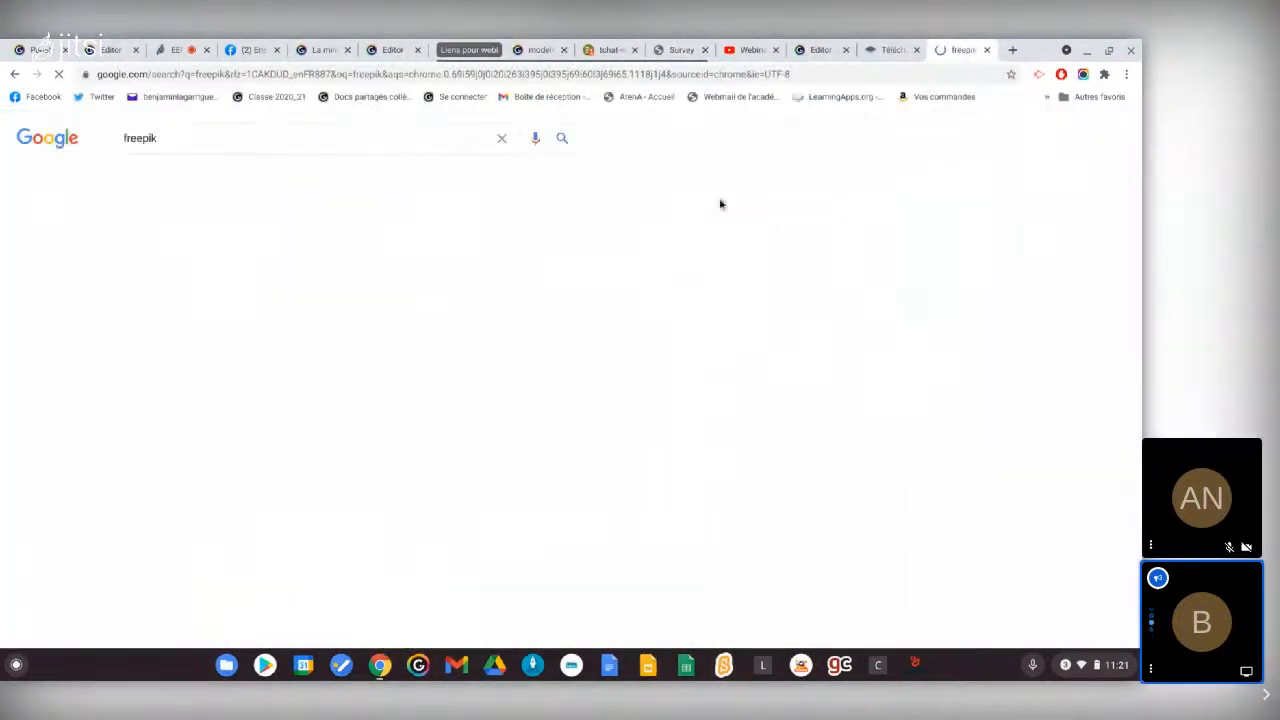
pyautogui.click(368, 252)
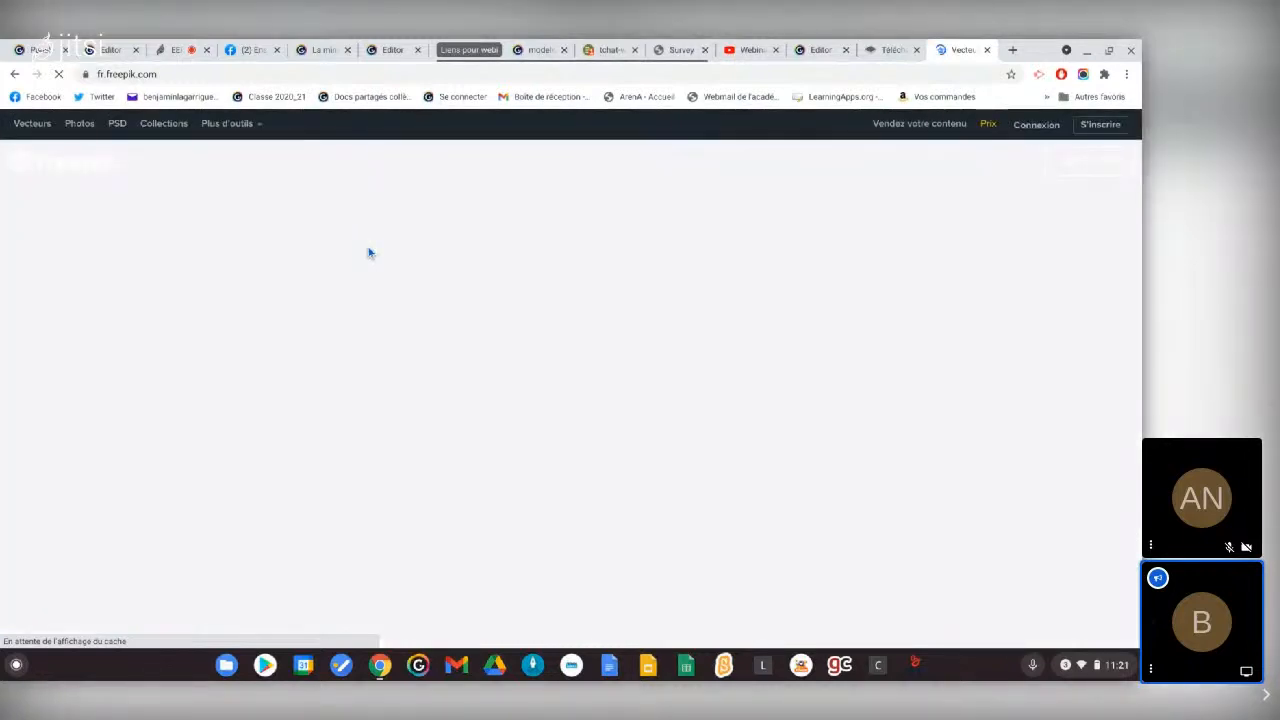
# Search Freepik for "bibliothèque" across all resources and browse the results
pyautogui.write('b')
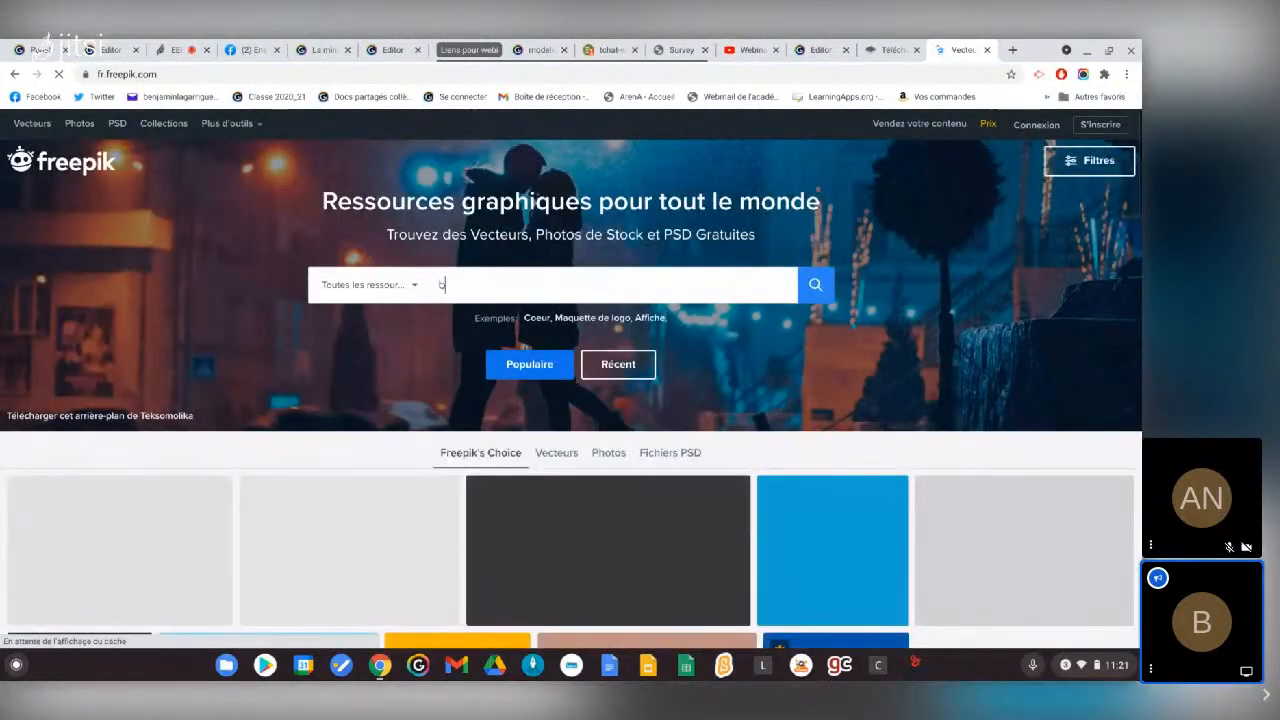
pyautogui.write('ibliothèque')
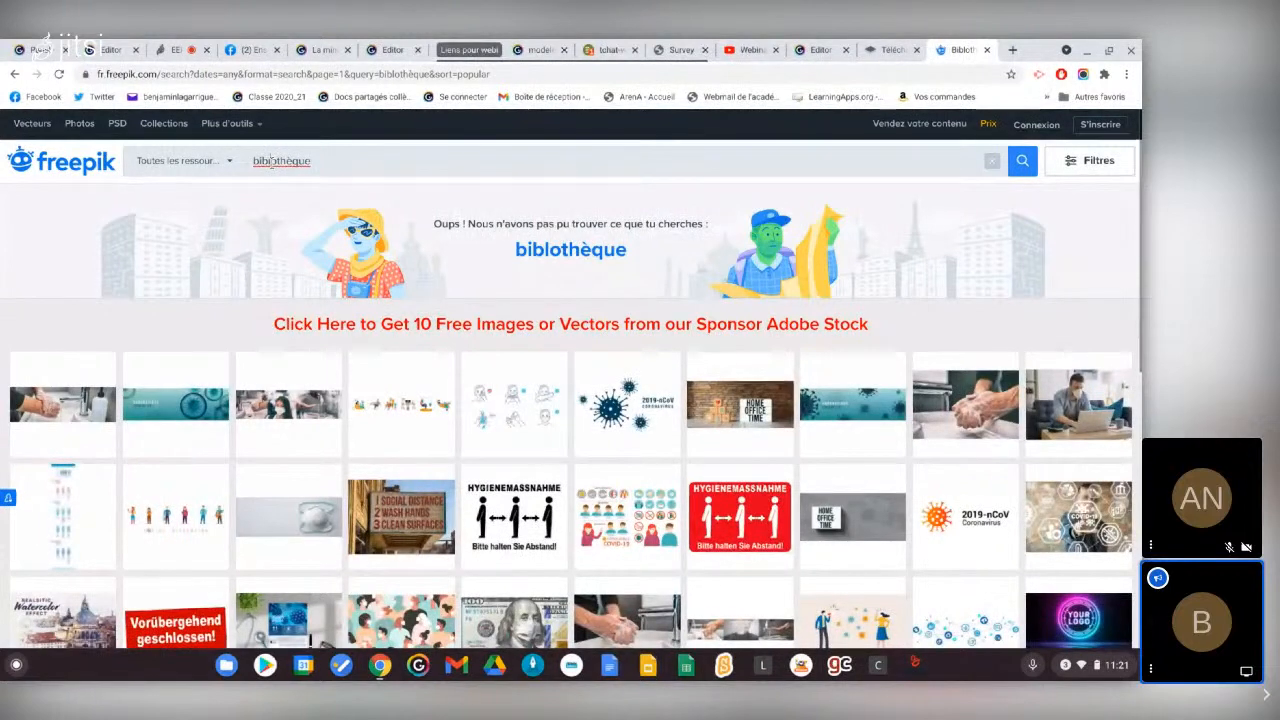
pyautogui.write('i')
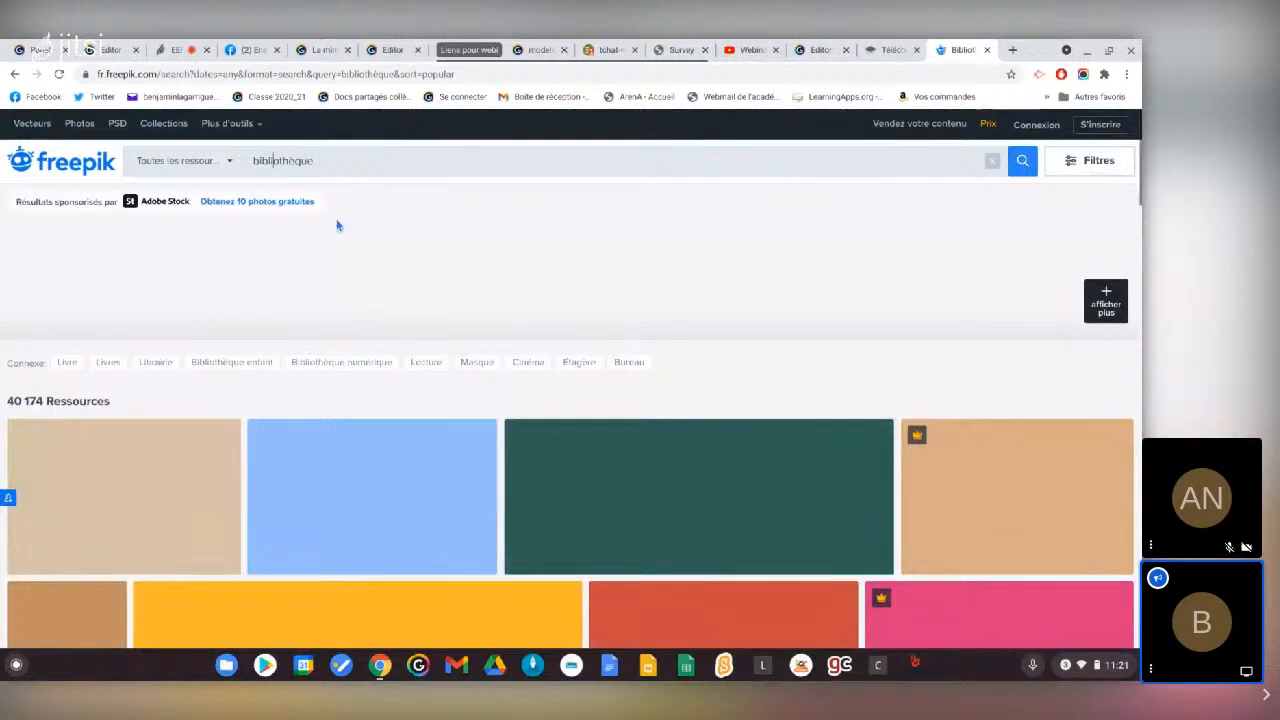
pyautogui.scroll(-10, 311, 349)
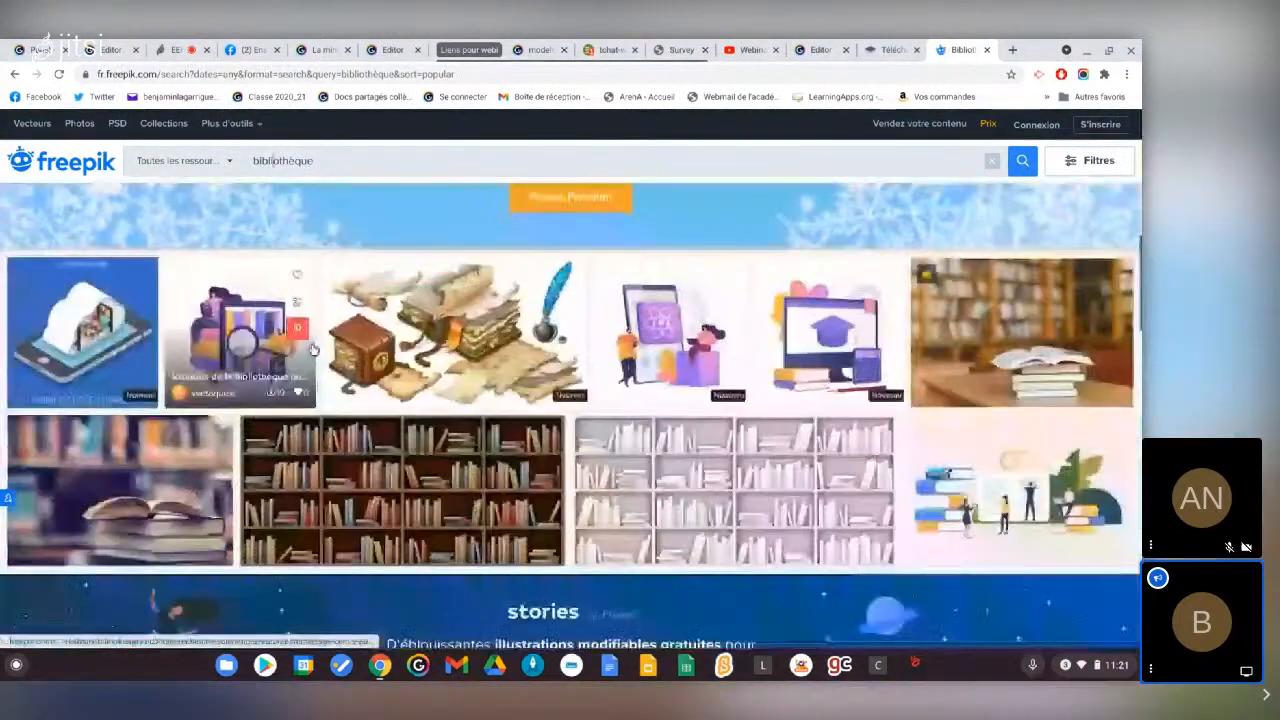
pyautogui.scroll(-15, 311, 349)
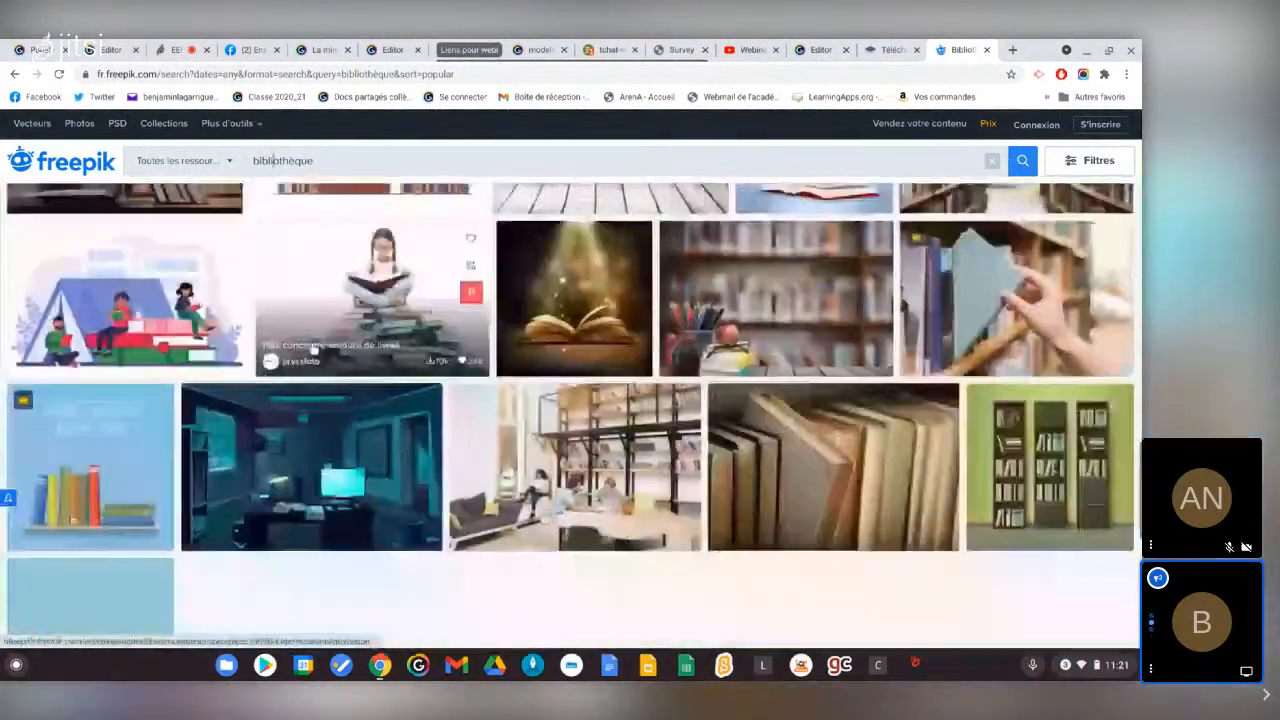
pyautogui.scroll(-3, 313, 349)
pyautogui.scroll(5, 313, 349)
pyautogui.scroll(-5, 314, 349)
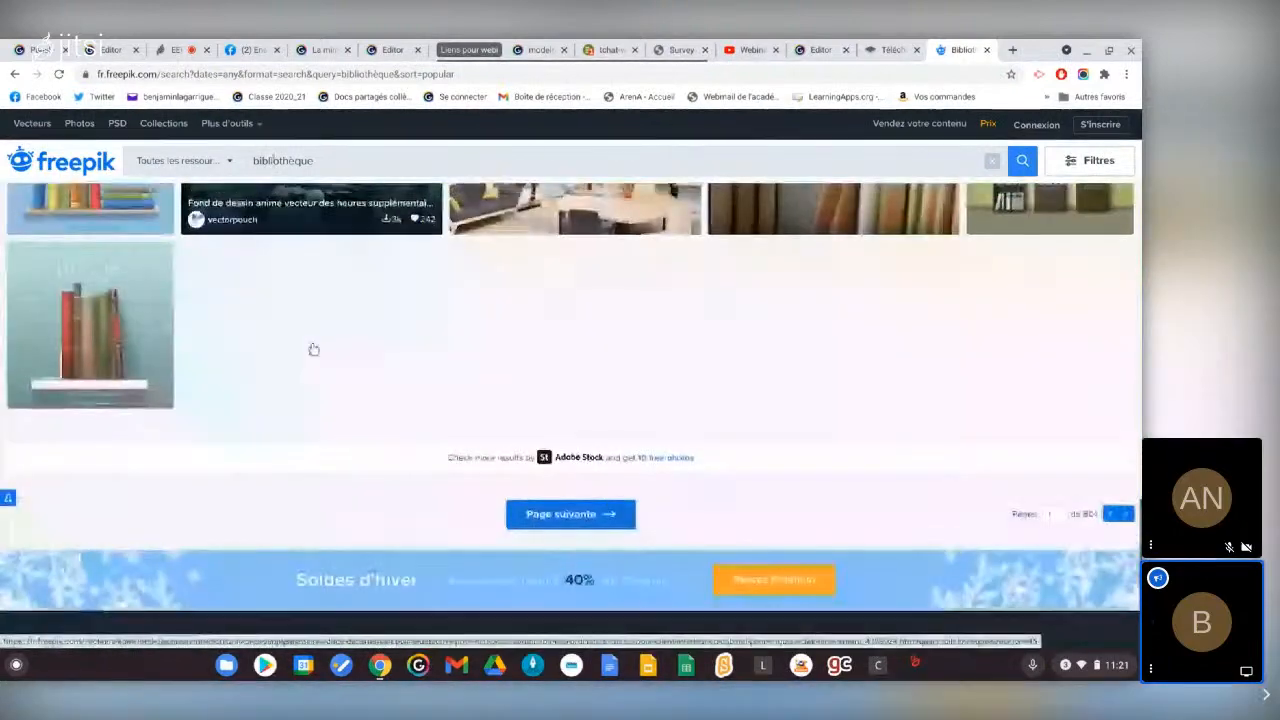
pyautogui.scroll(20, 314, 349)
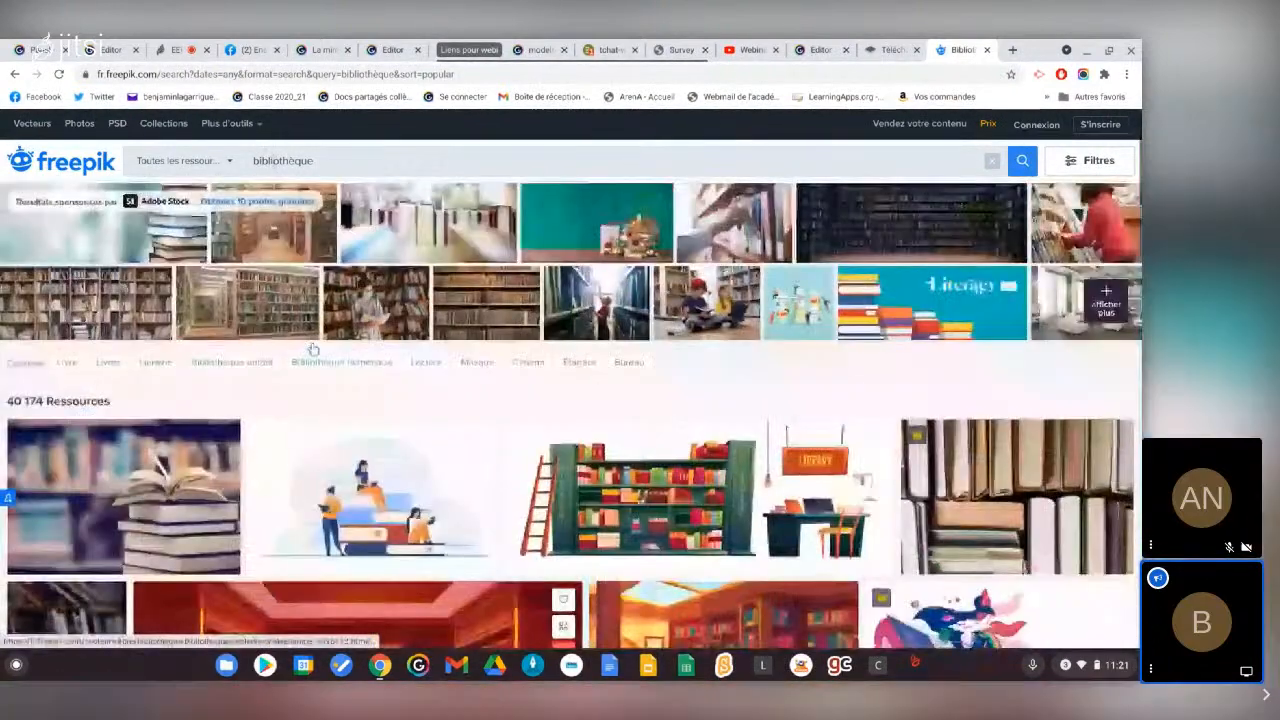
# Restrict the bibliothèque search to Vecteurs and browse the filtered results for a bookcase image
pyautogui.click(216, 163)
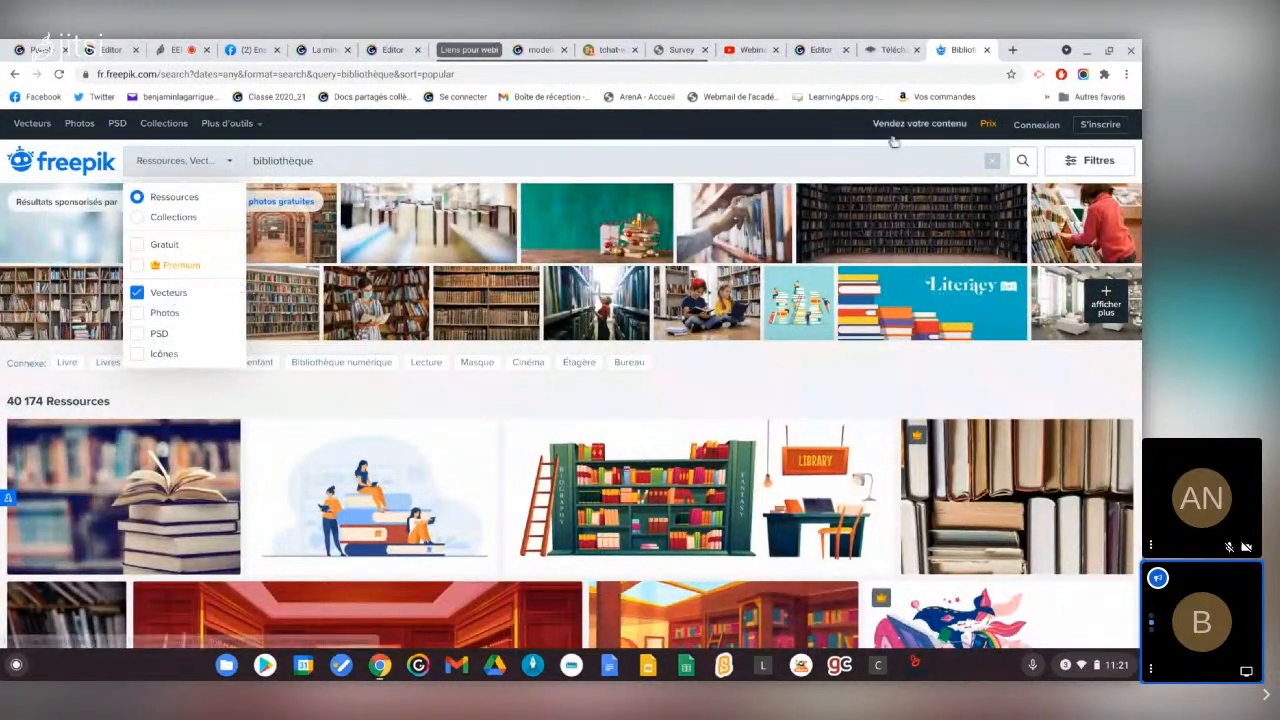
pyautogui.click(1011, 165)
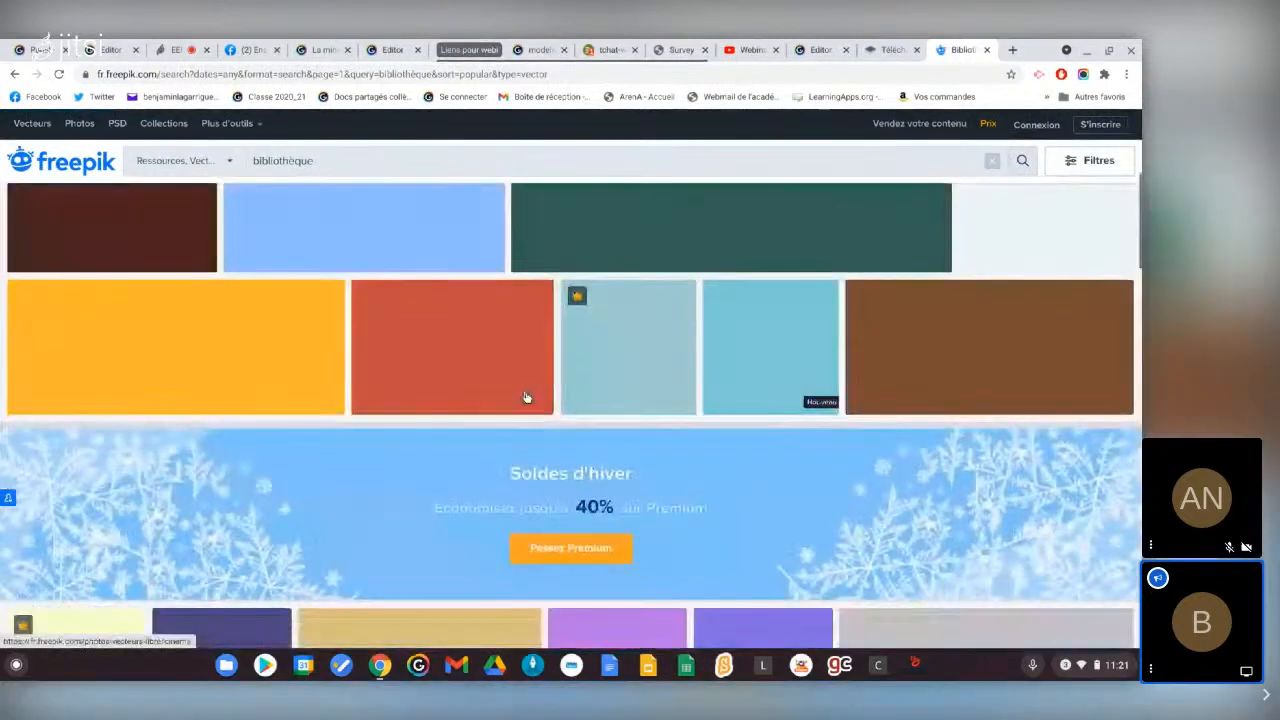
pyautogui.scroll(-7, 525, 398)
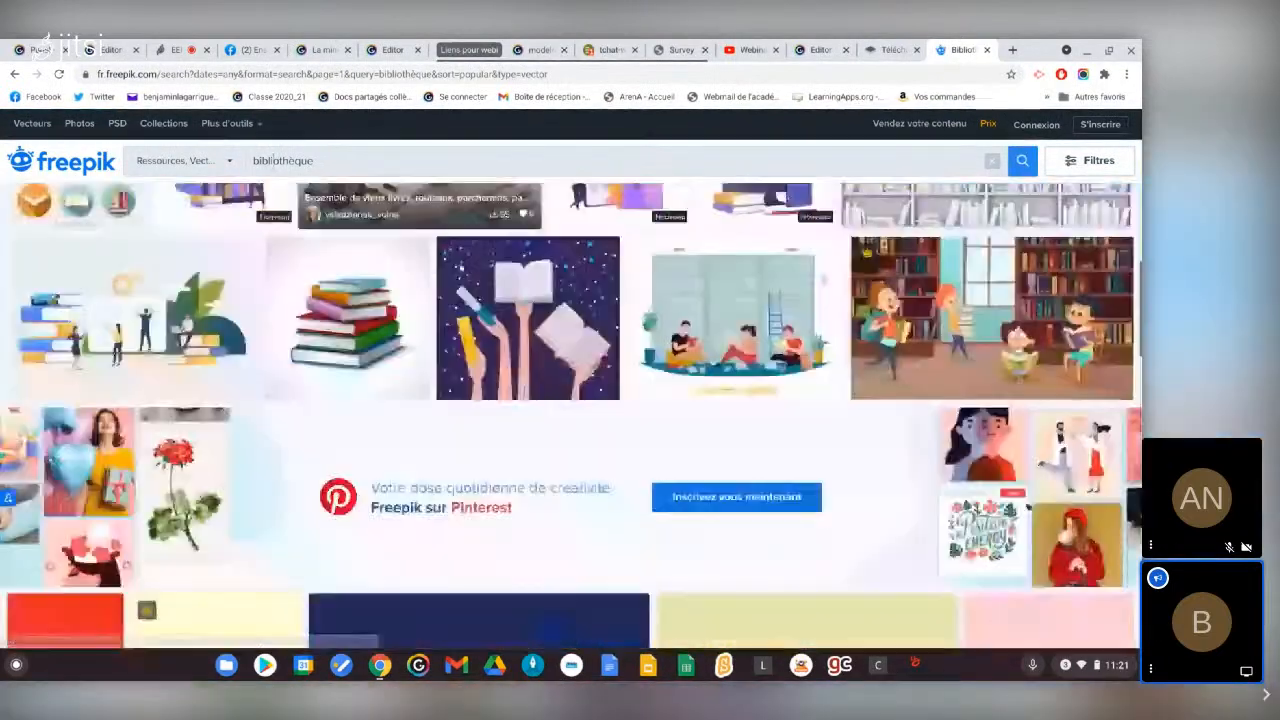
pyautogui.scroll(-4, 525, 398)
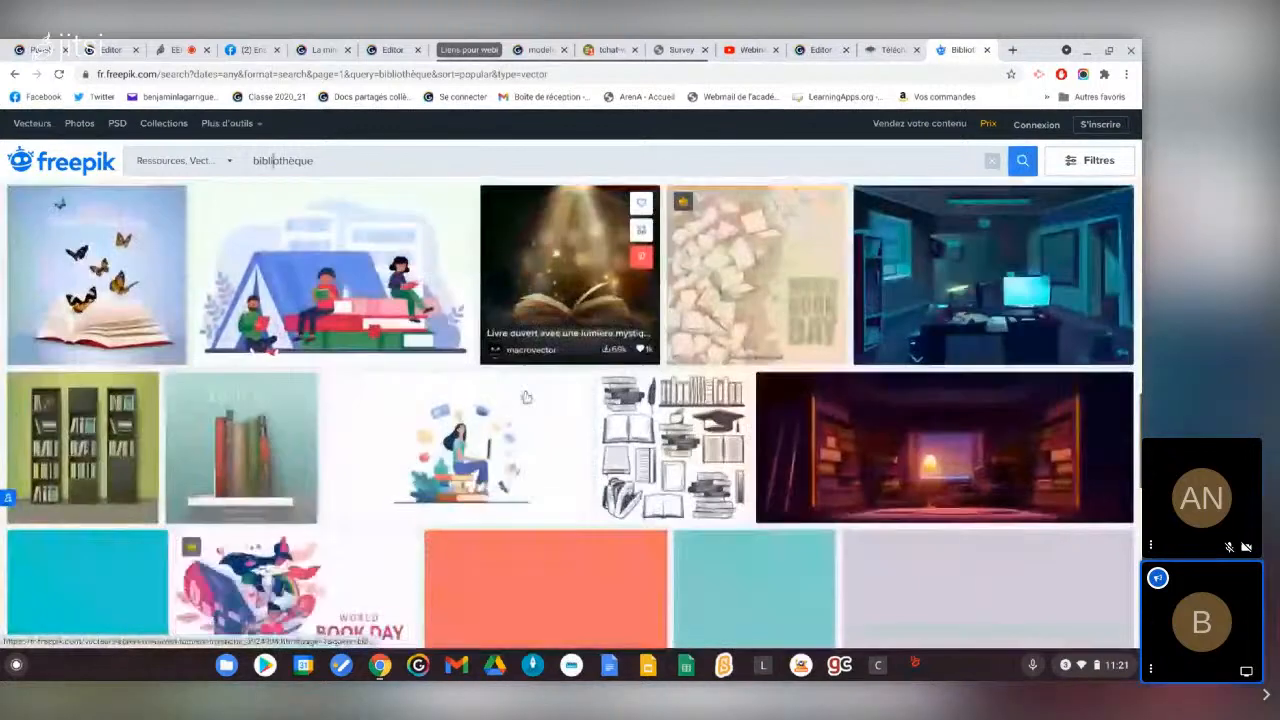
# Open the vector of three brown wooden bookcases against a green wall and copy its image
pyautogui.click(68, 444)
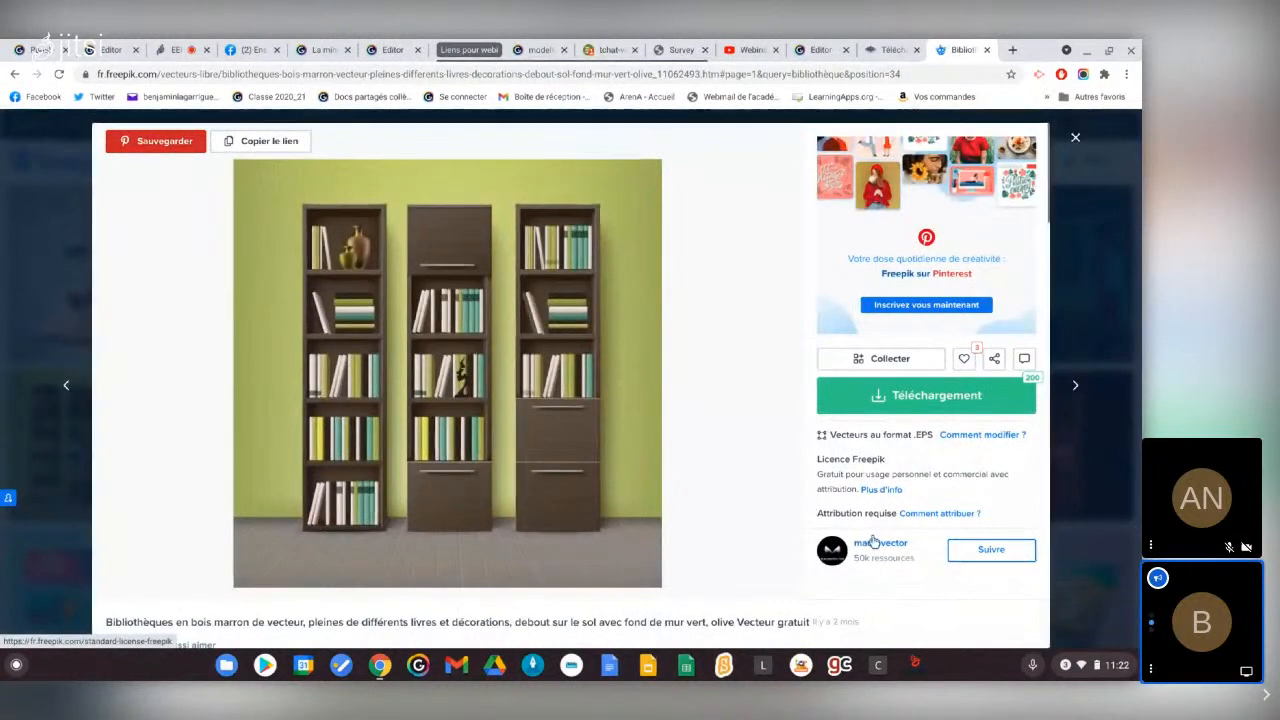
pyautogui.rightClick(429, 353)
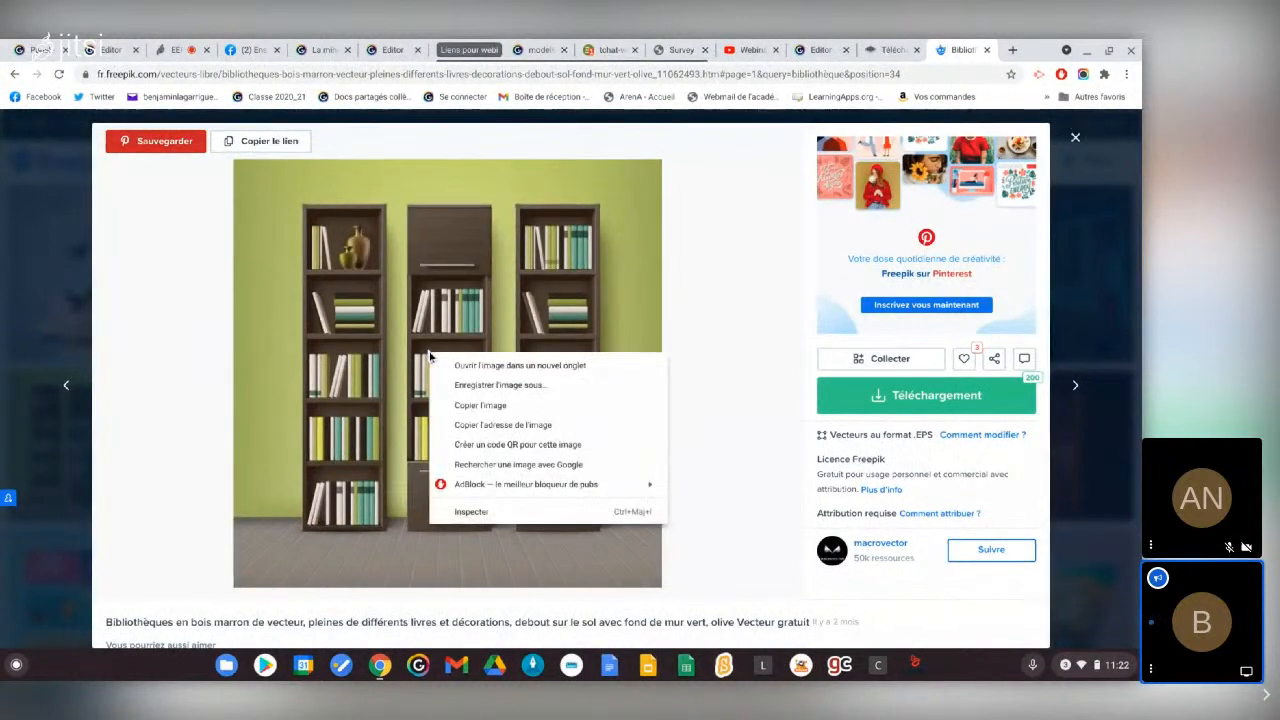
pyautogui.click(470, 417)
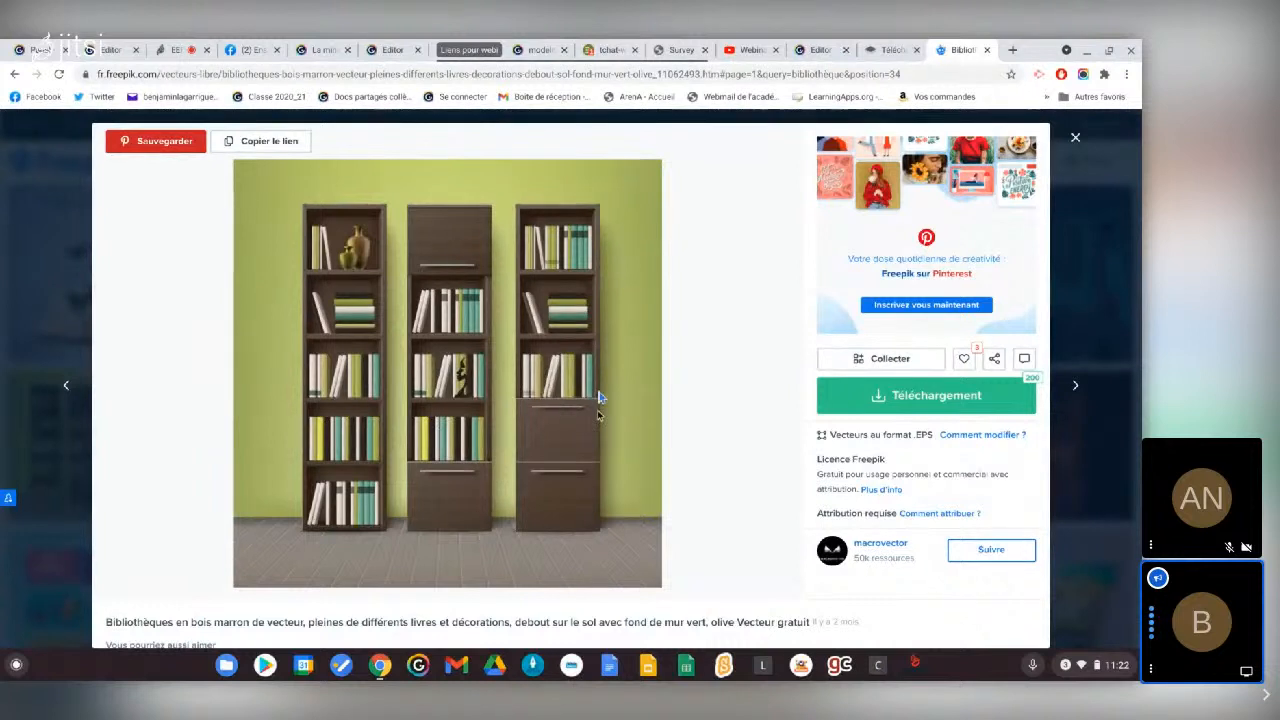
# Remove the bookcase image's background in remove.bg and copy the cut-out image
pyautogui.click(888, 49)
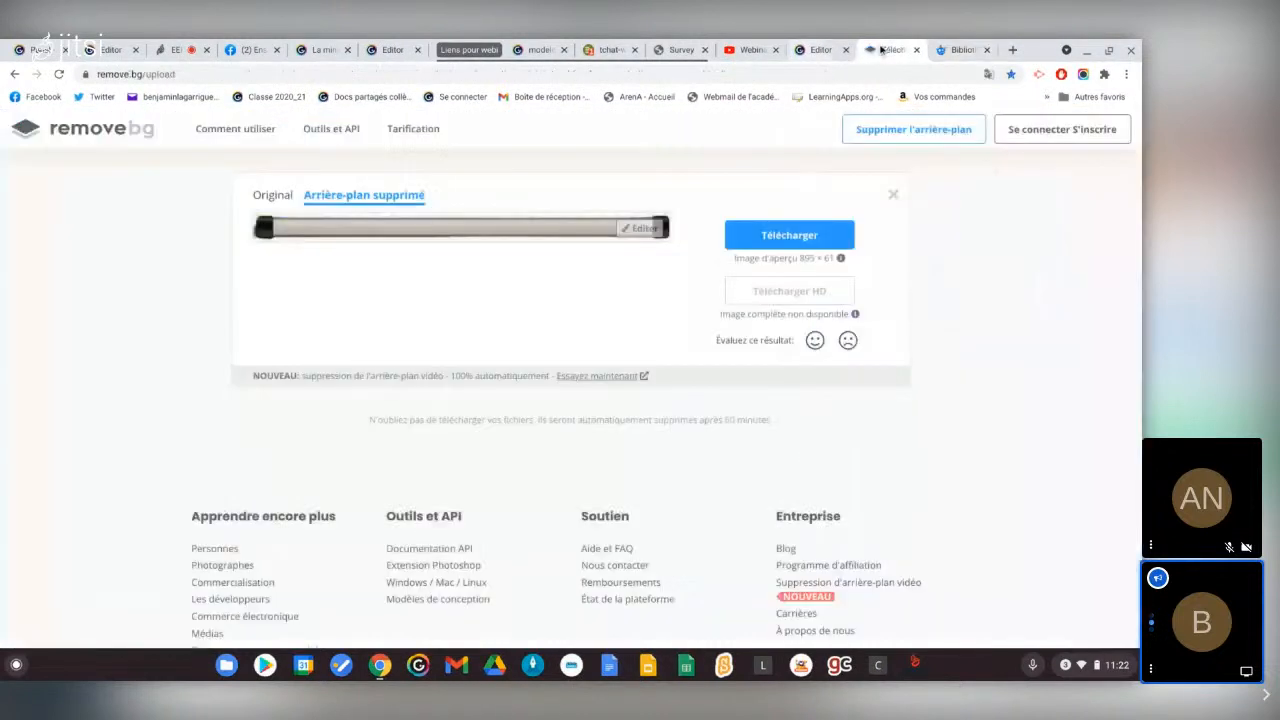
pyautogui.click(102, 135)
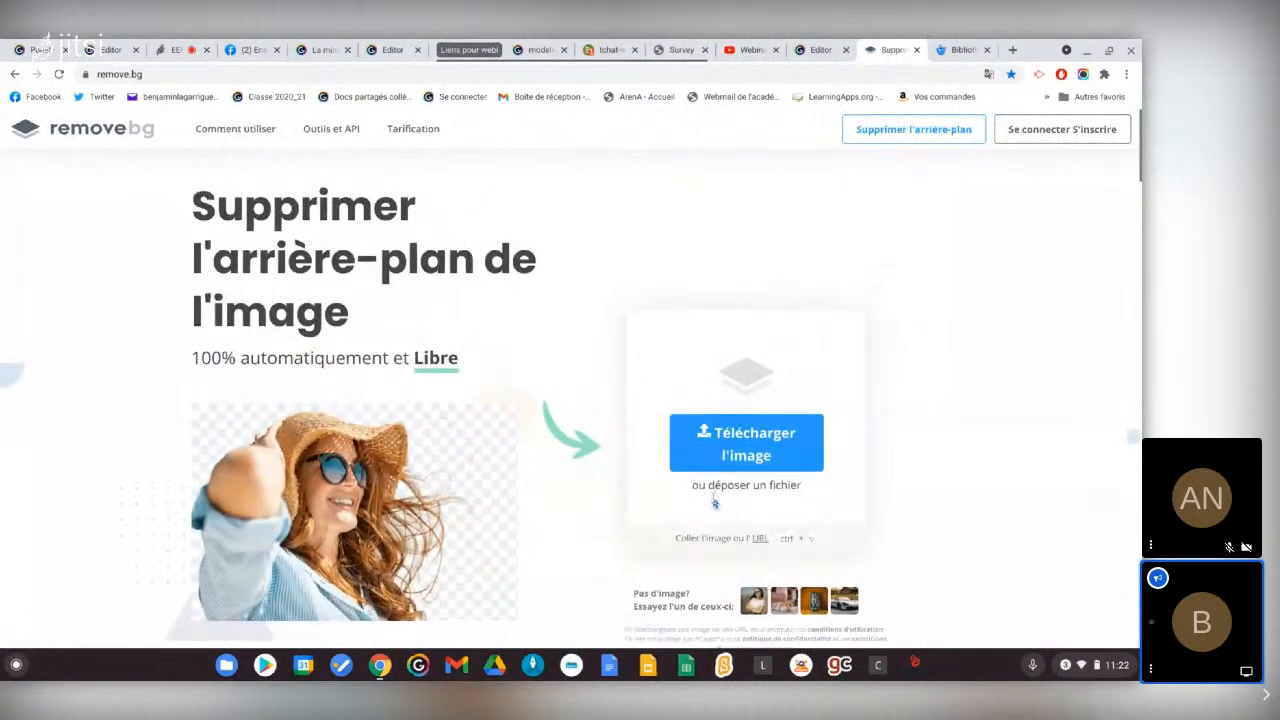
pyautogui.hotkey('ctrl', 'v')
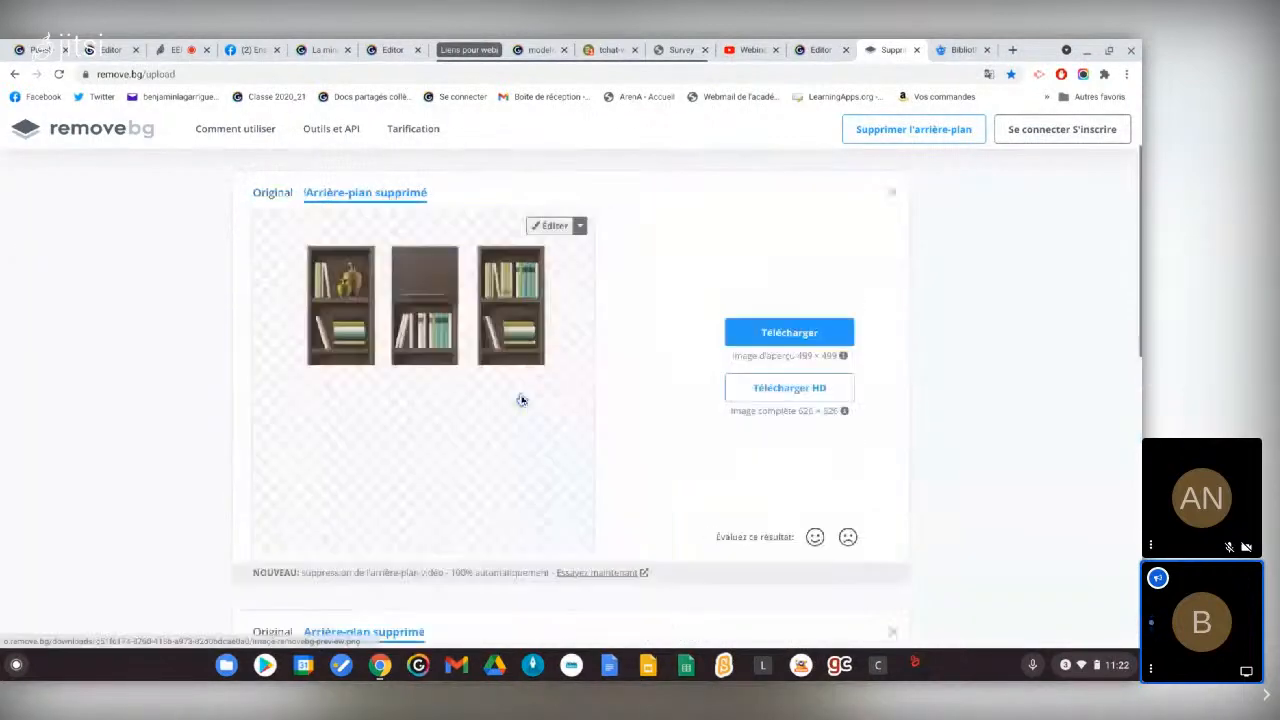
pyautogui.rightClick(428, 375)
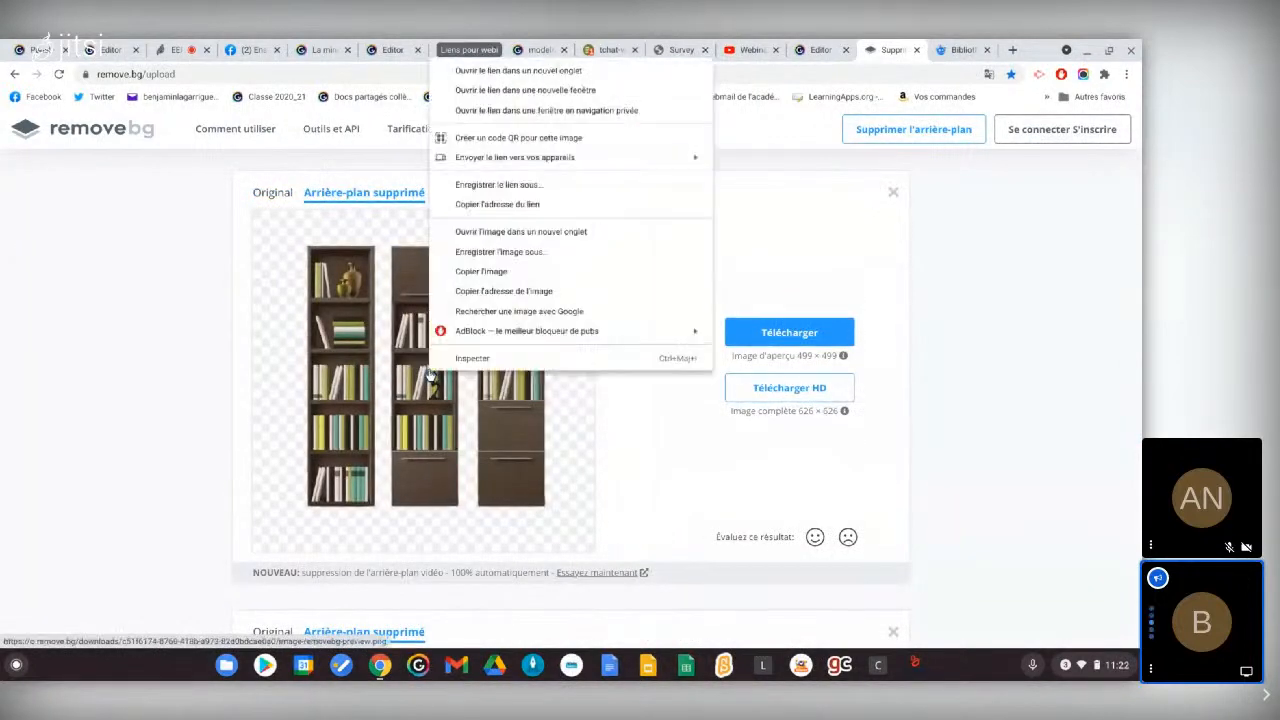
pyautogui.click(479, 270)
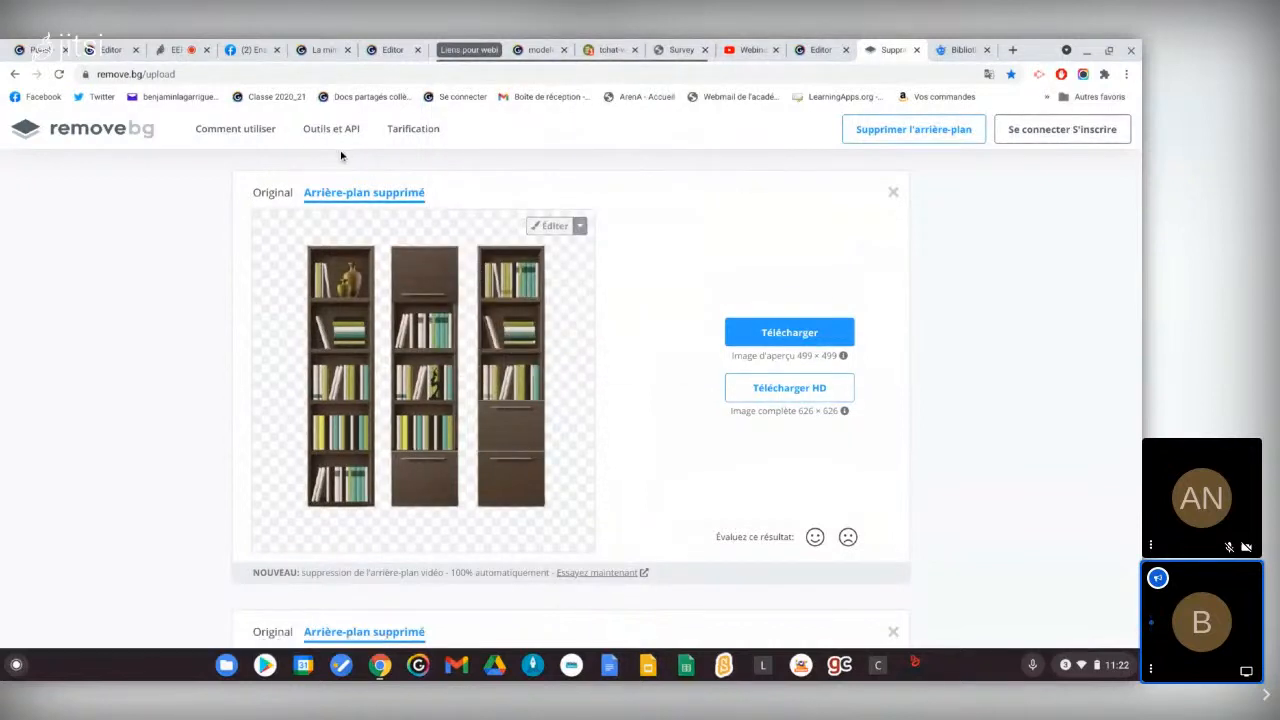
# Paste the bookcase cut-out into the Genially classroom and move it down onto the floor, centred on the page
pyautogui.click(113, 50)
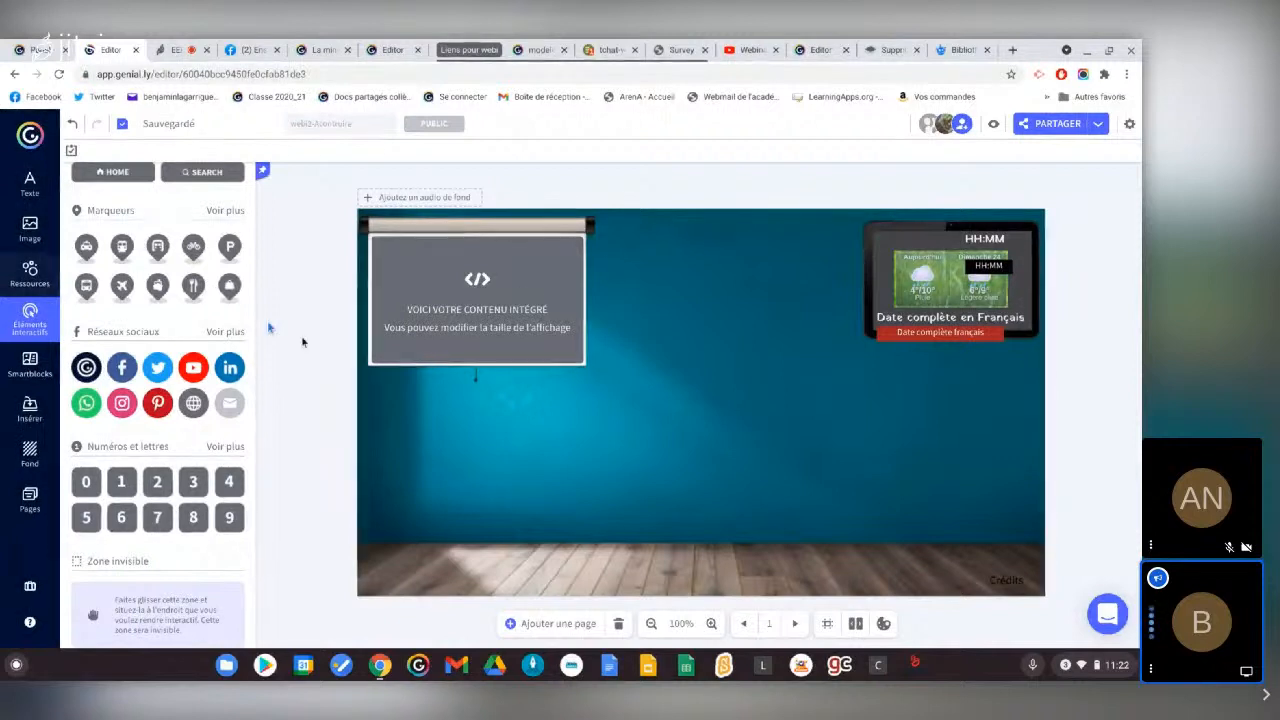
pyautogui.hotkey('ctrl', 'v')
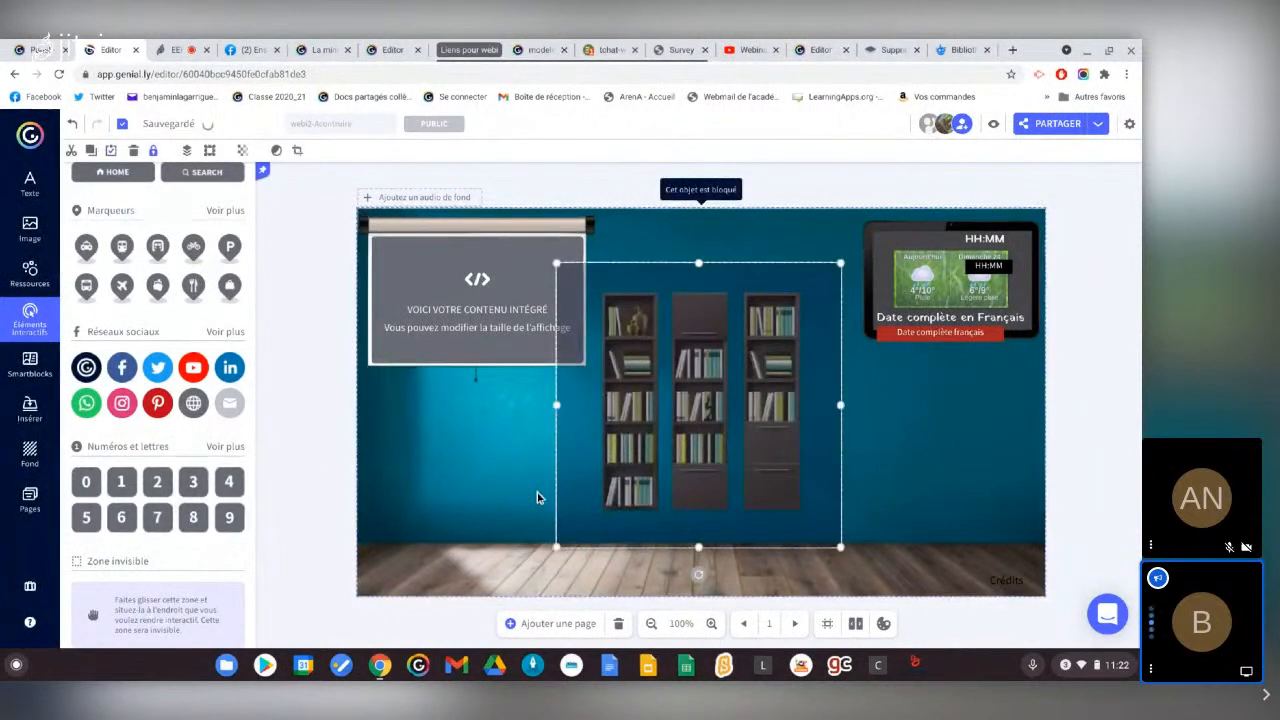
pyautogui.moveTo(703, 409); pyautogui.dragTo(705, 456)
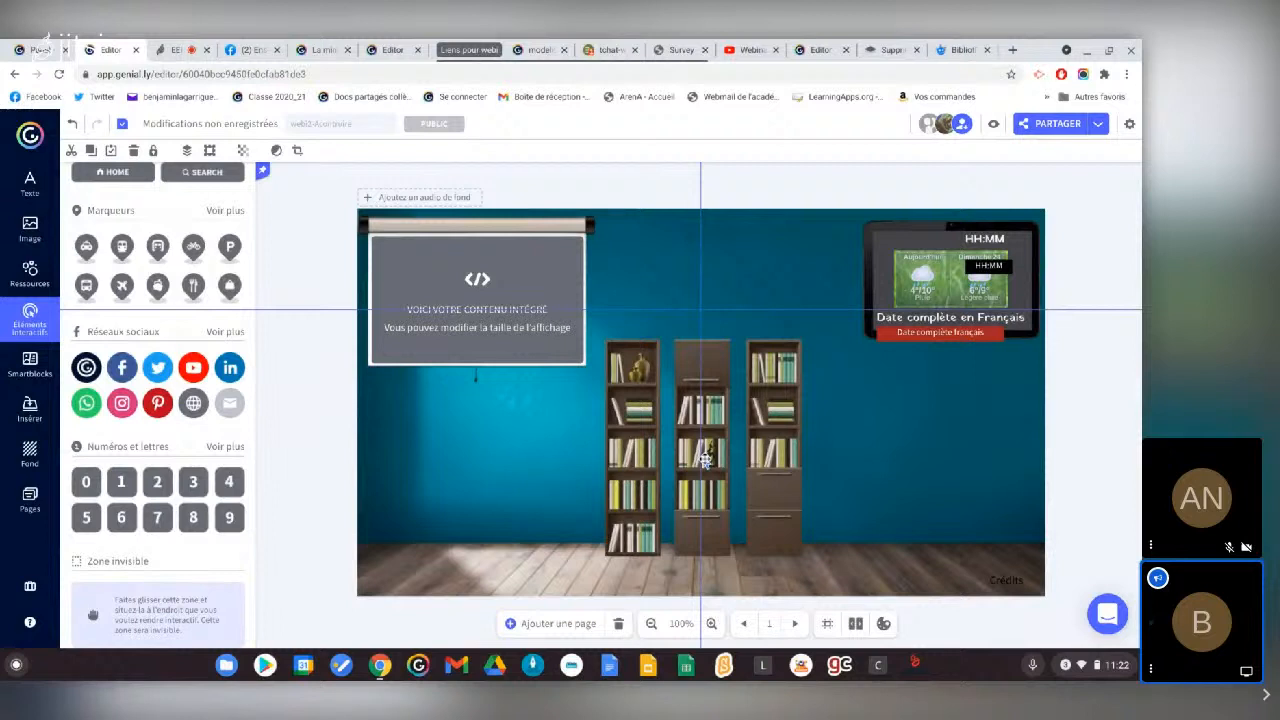
# Crop the bookcase image tightly around the three units, and enlarge it slightly so they stand on the wooden floor
pyautogui.click(295, 150)
pyautogui.moveTo(677, 417); pyautogui.dragTo(652, 387)
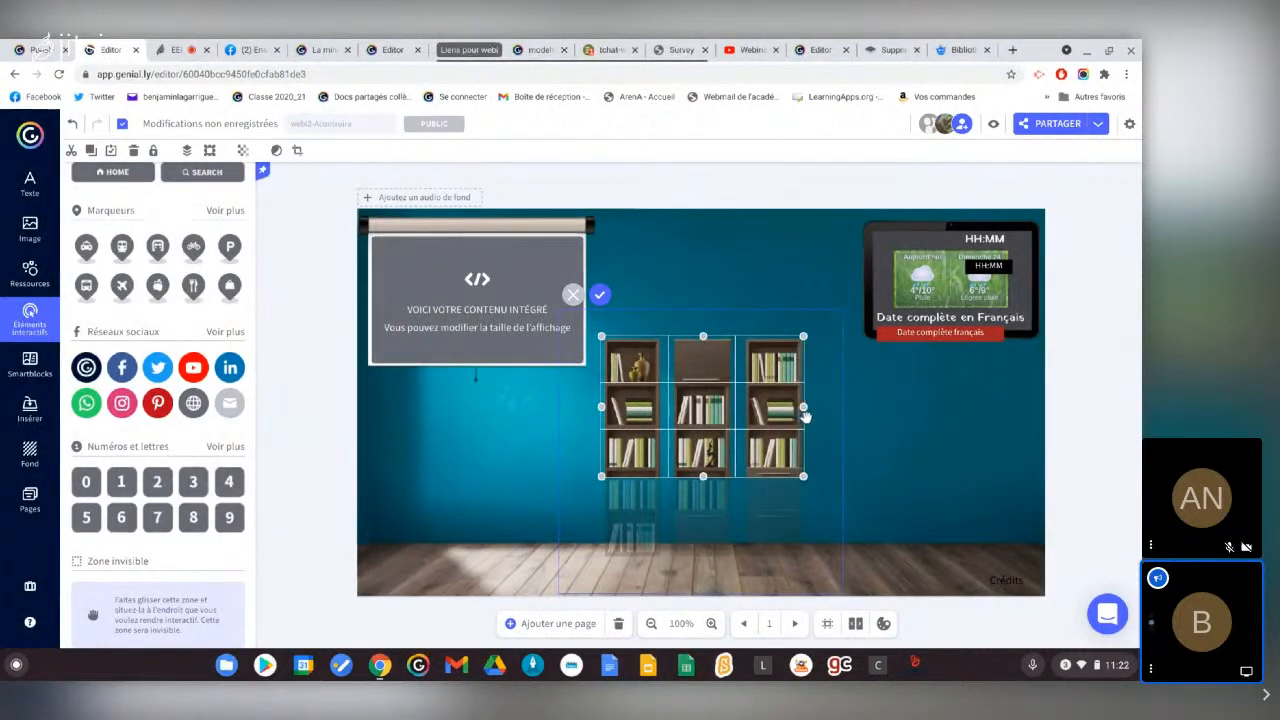
pyautogui.moveTo(703, 478); pyautogui.dragTo(703, 561)
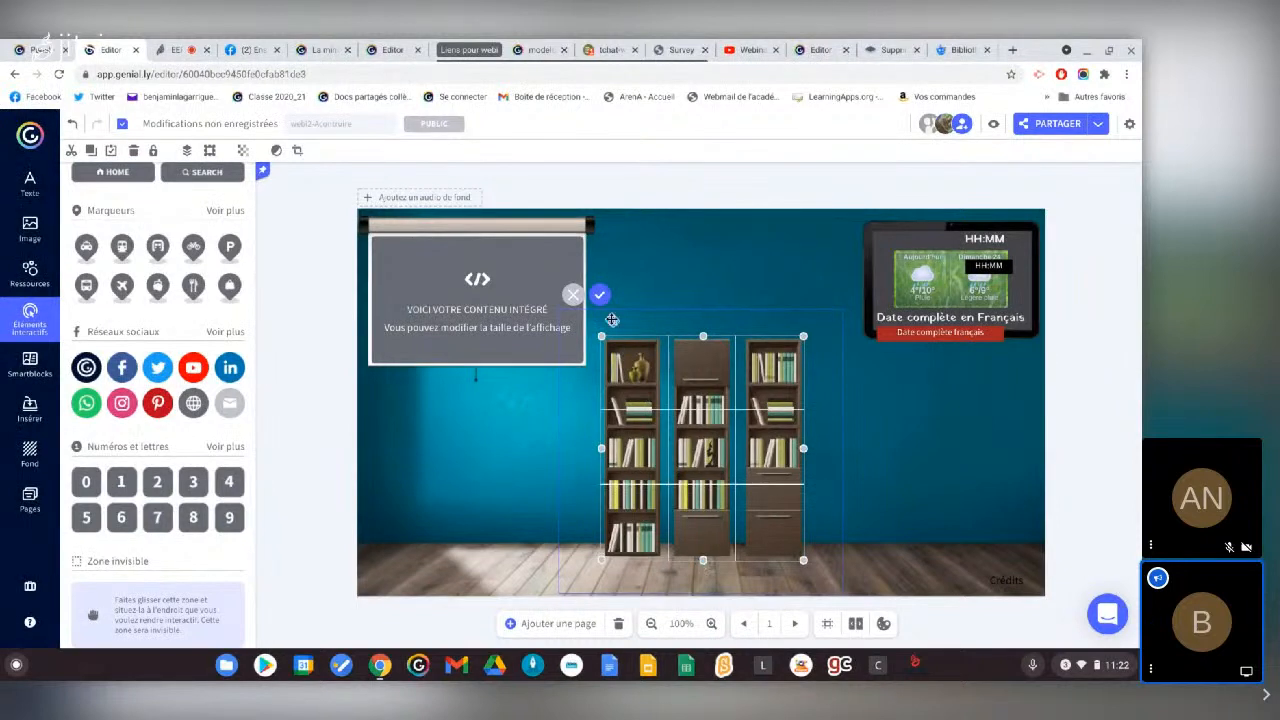
pyautogui.click(599, 296)
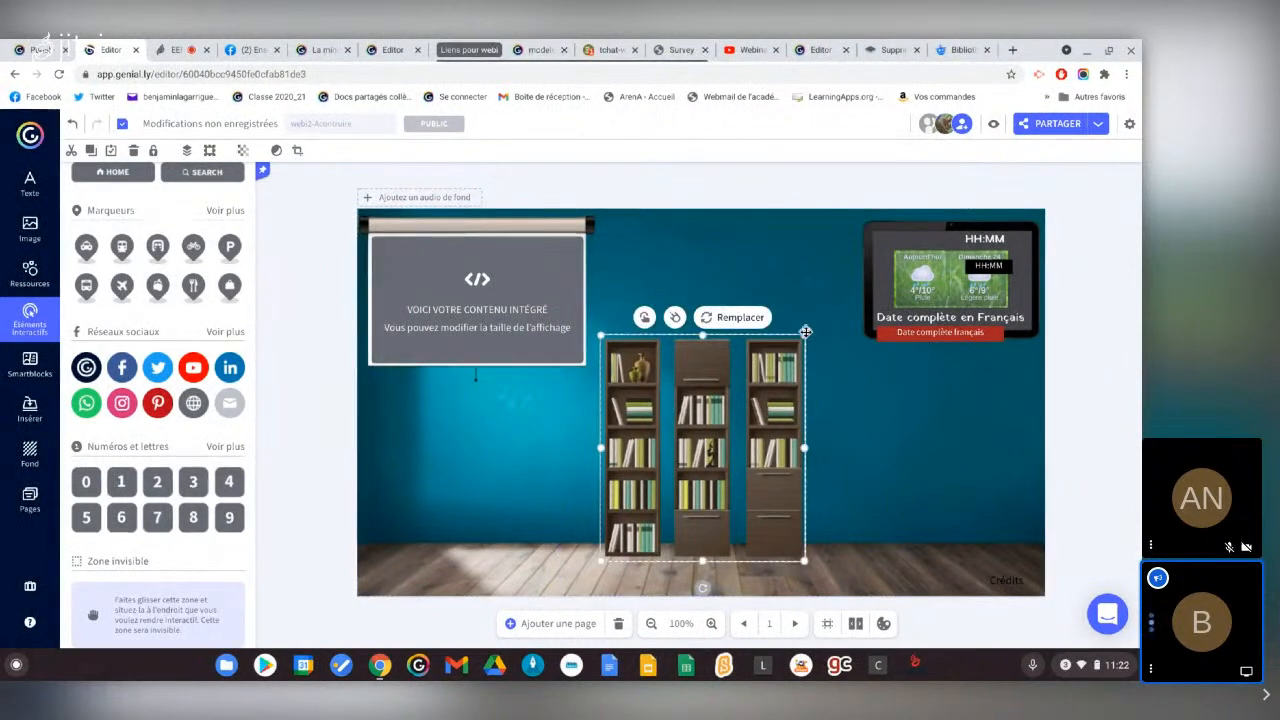
pyautogui.moveTo(805, 336); pyautogui.dragTo(846, 320)
pyautogui.moveTo(795, 393); pyautogui.dragTo(784, 410)
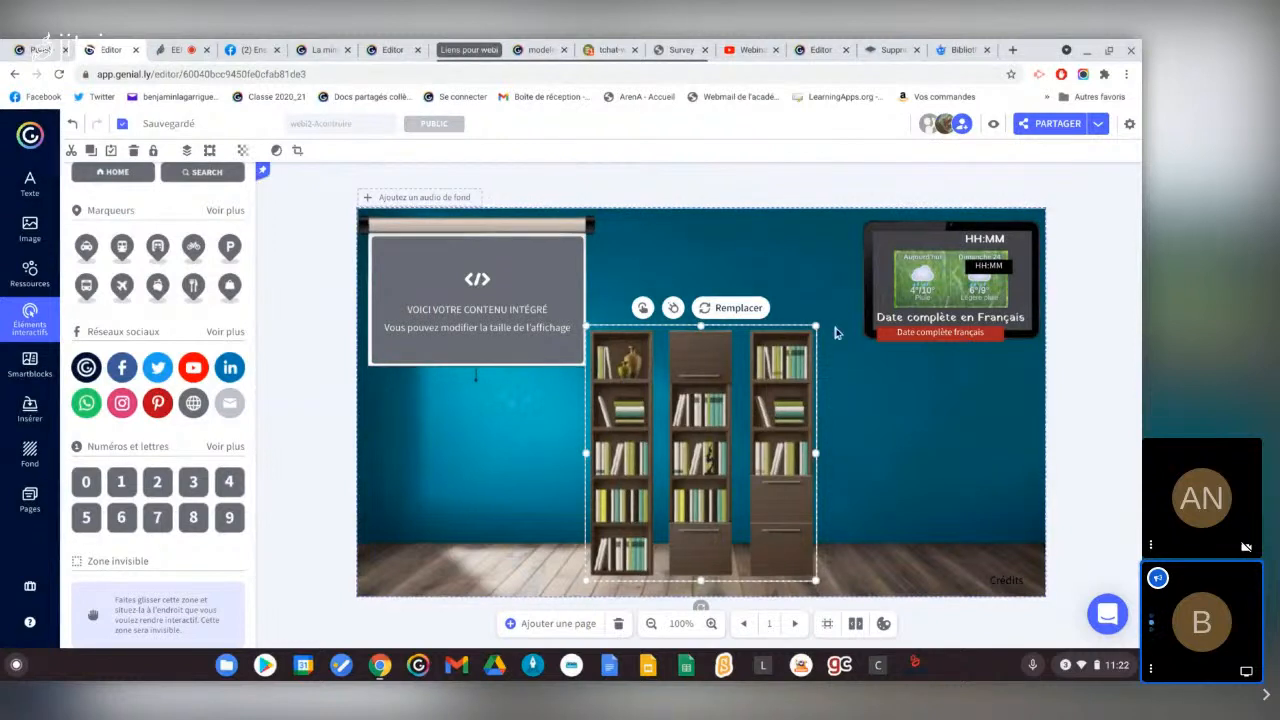
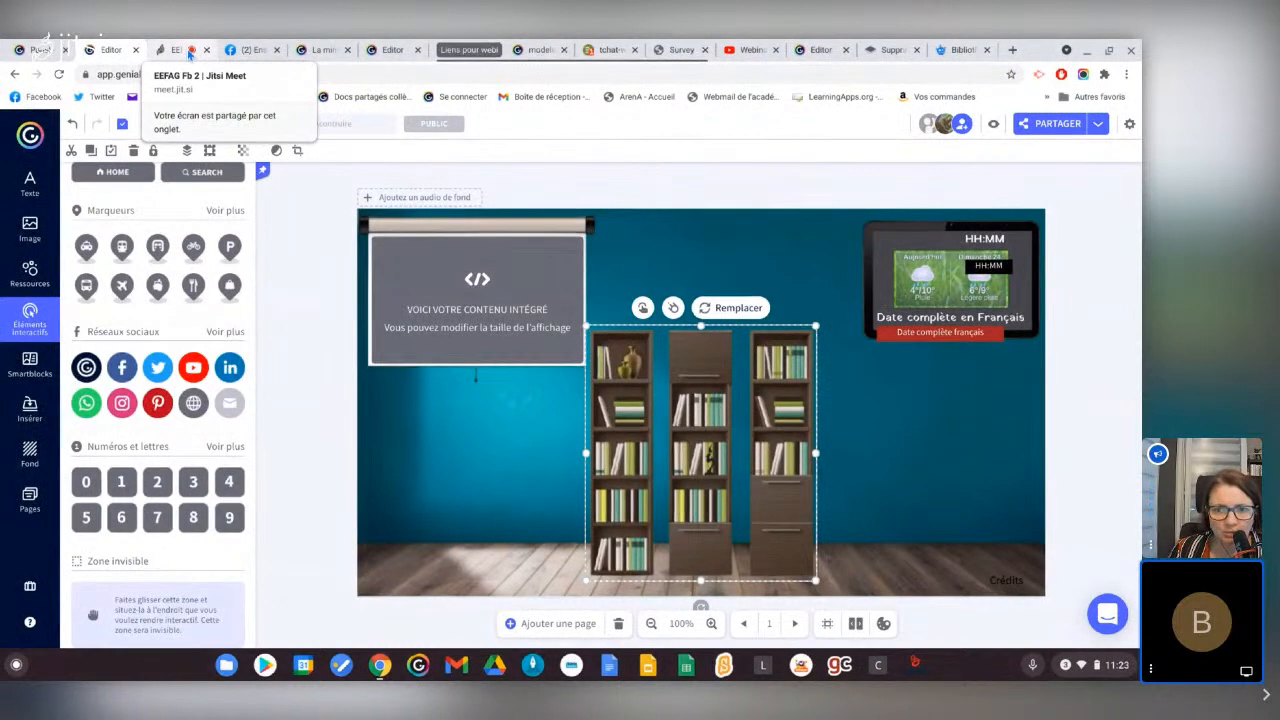
# Switch back to Freepik and close the bookcase image to return to the bibliothèque vector results
pyautogui.click(966, 50)
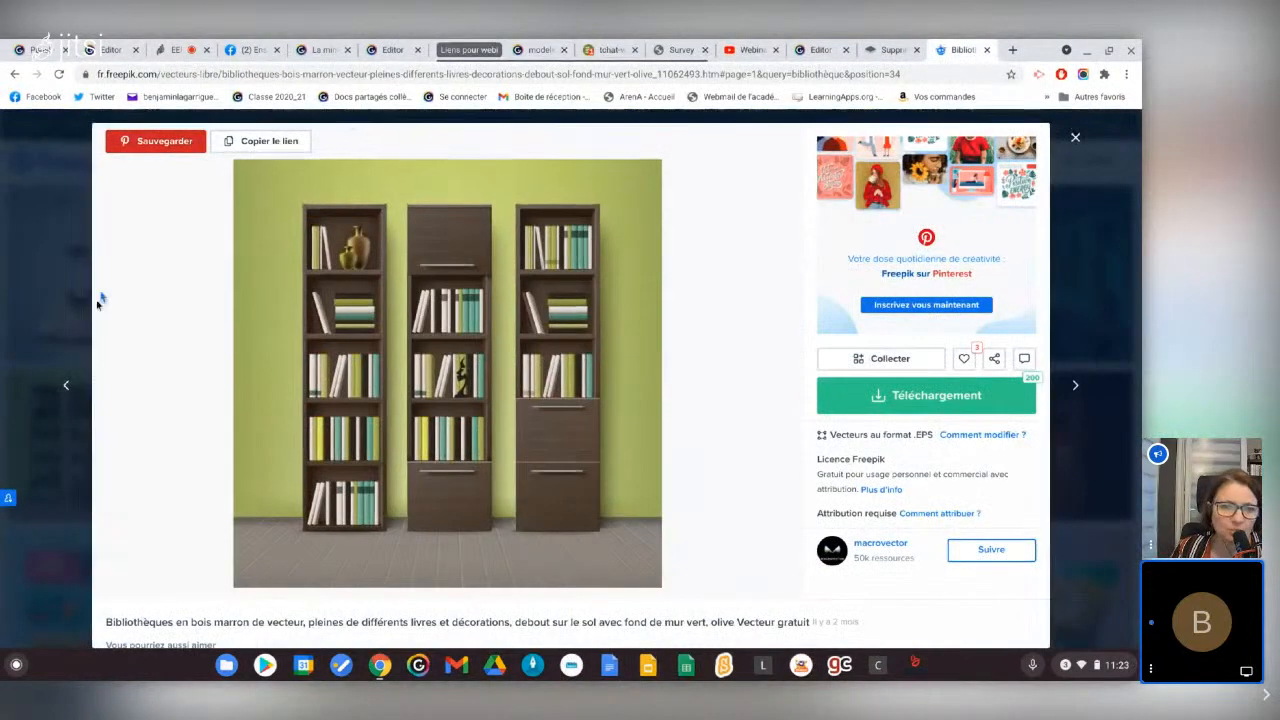
pyautogui.click(1050, 157)
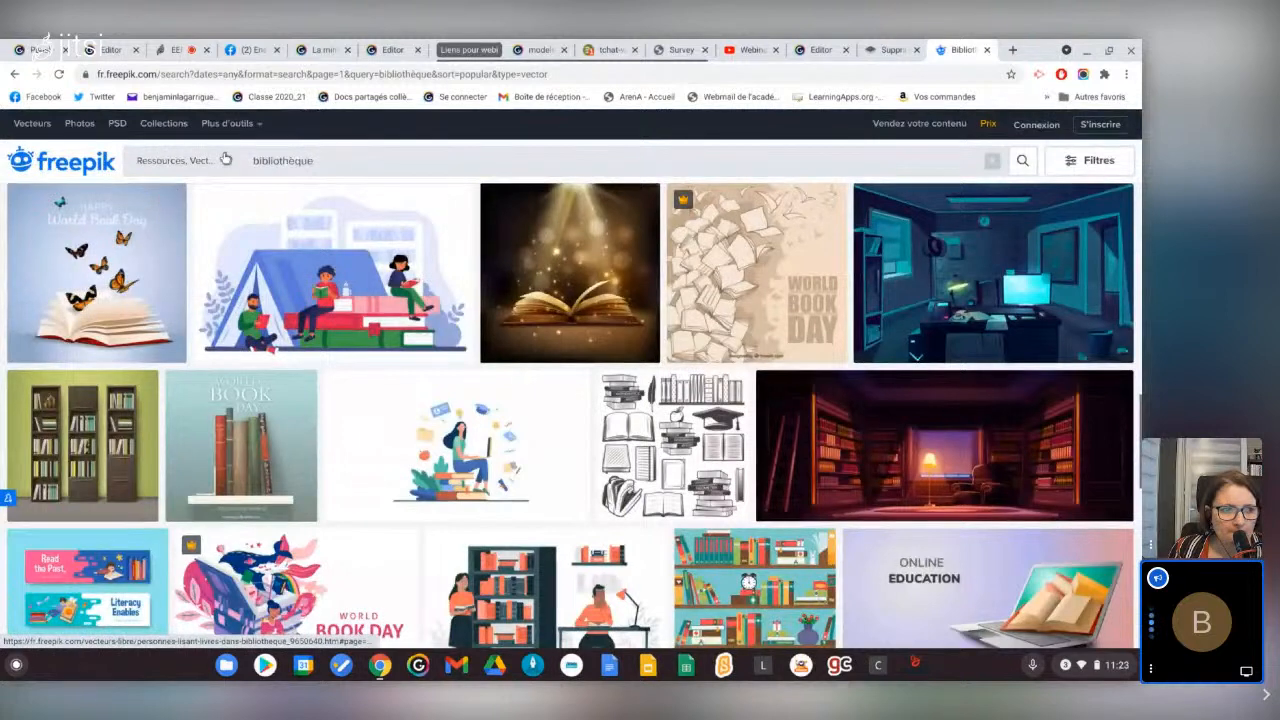
pyautogui.click(223, 161)
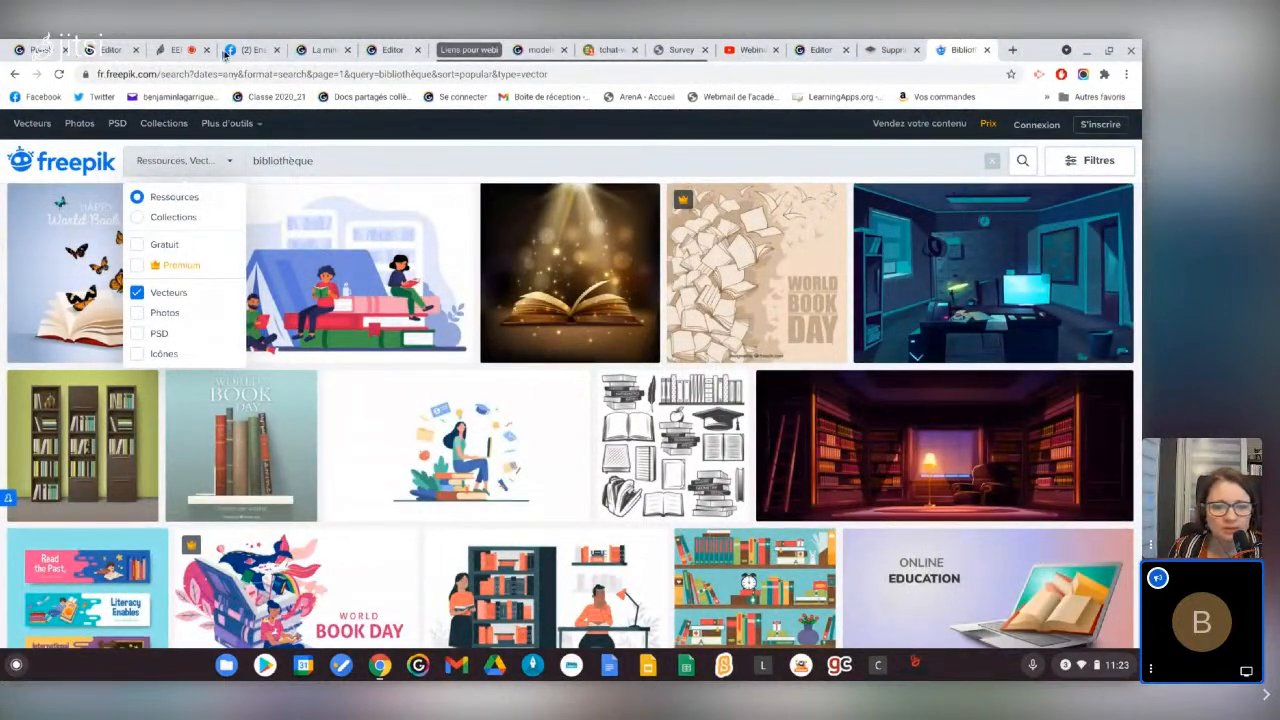
pyautogui.click(392, 49)
pyautogui.click(417, 49)
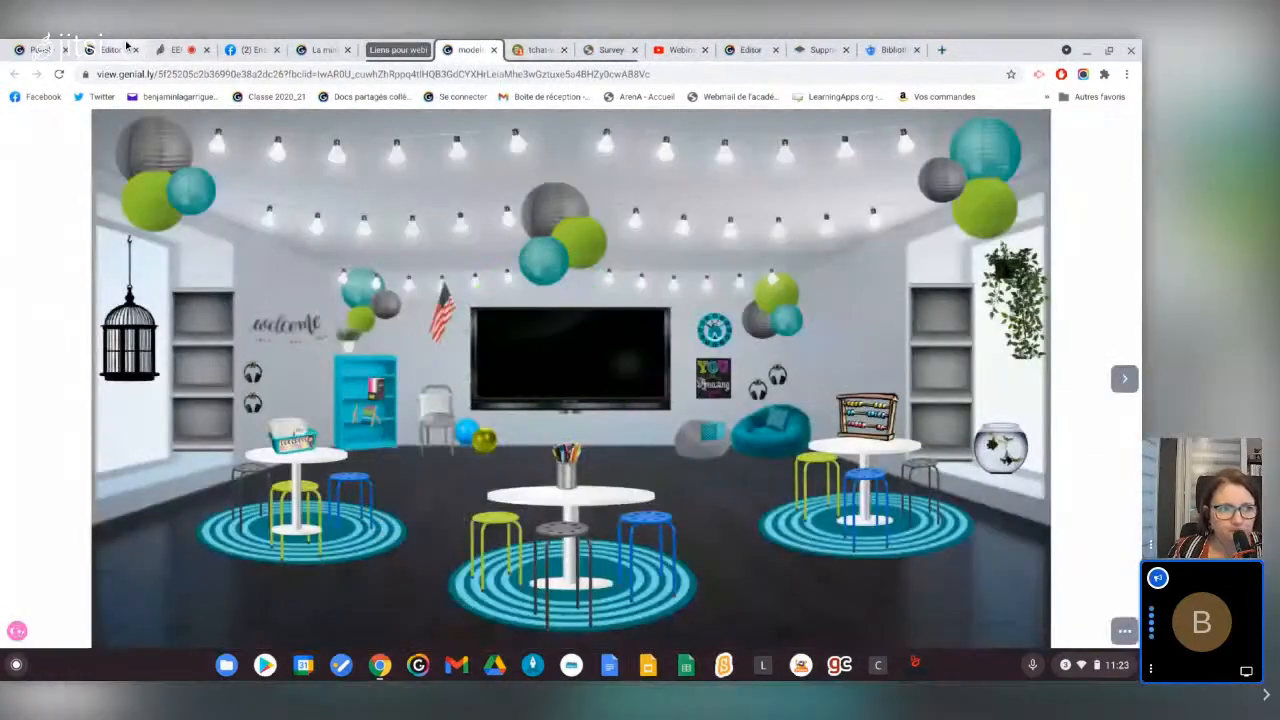
# Switch to the Genially editor, leave the open classroom project for the dashboard, and return to the meeting
pyautogui.click(124, 48)
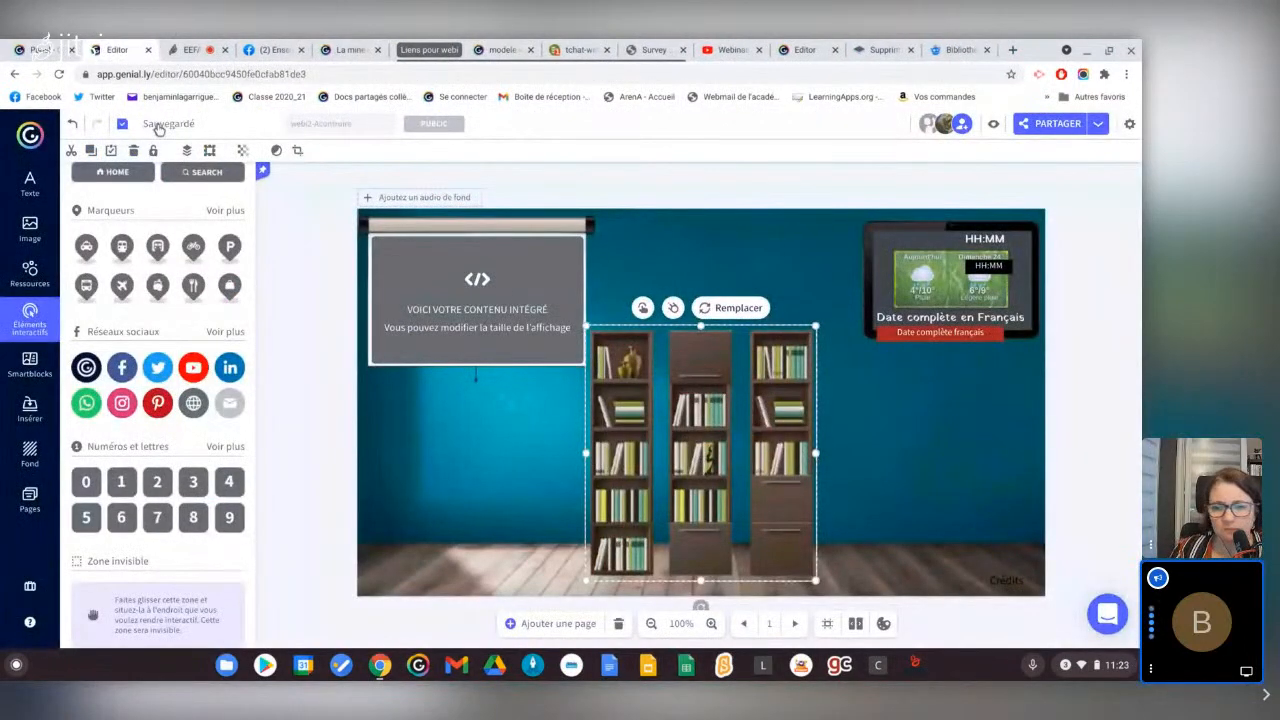
pyautogui.click(33, 143)
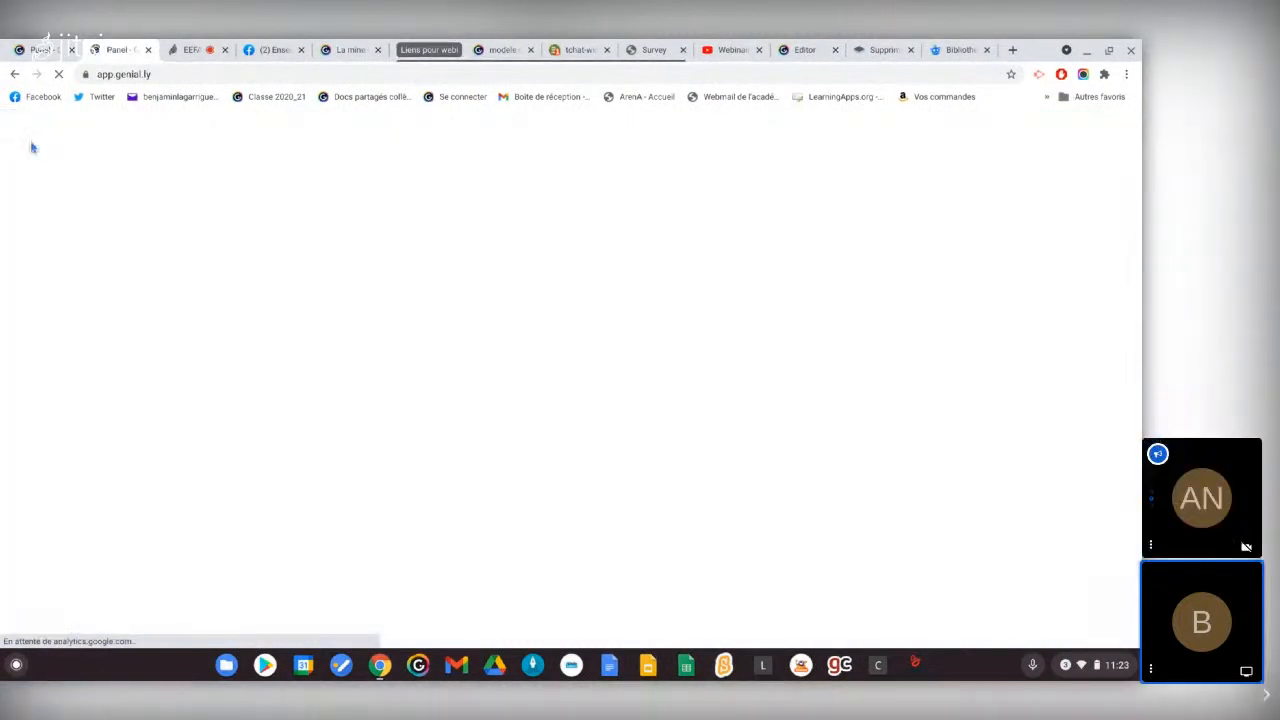
pyautogui.click(192, 49)
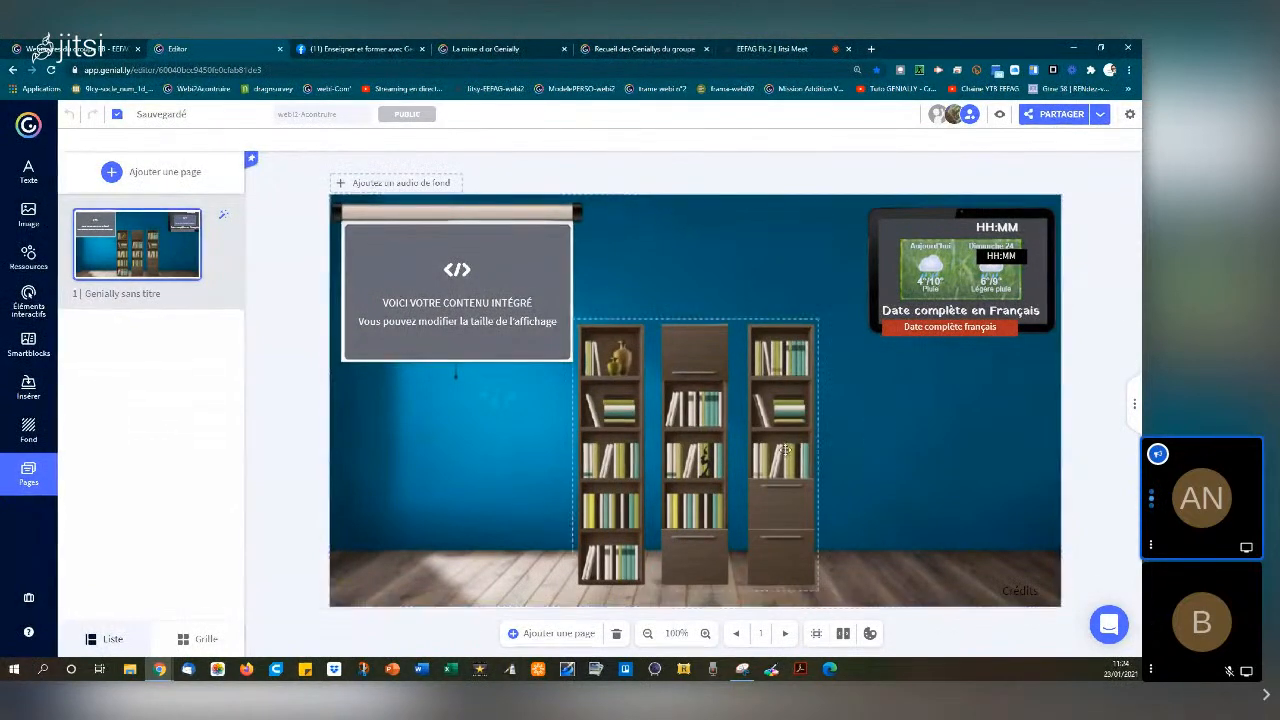
# Move the bookcase image slightly up and to the right along the blue wall
pyautogui.moveTo(791, 449); pyautogui.dragTo(804, 434)
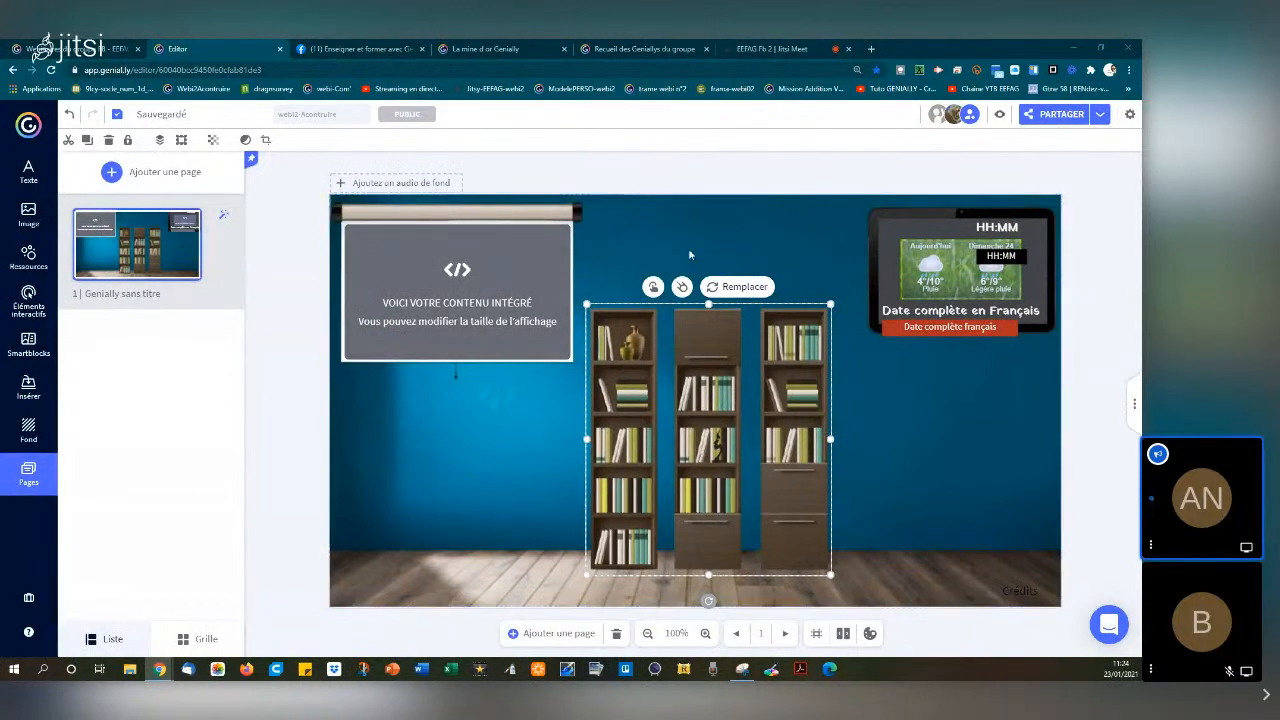
# Open the Freepik website in a new browser tab and dismiss the Google sign-in prompt
pyautogui.click(872, 49)
pyautogui.write('free')
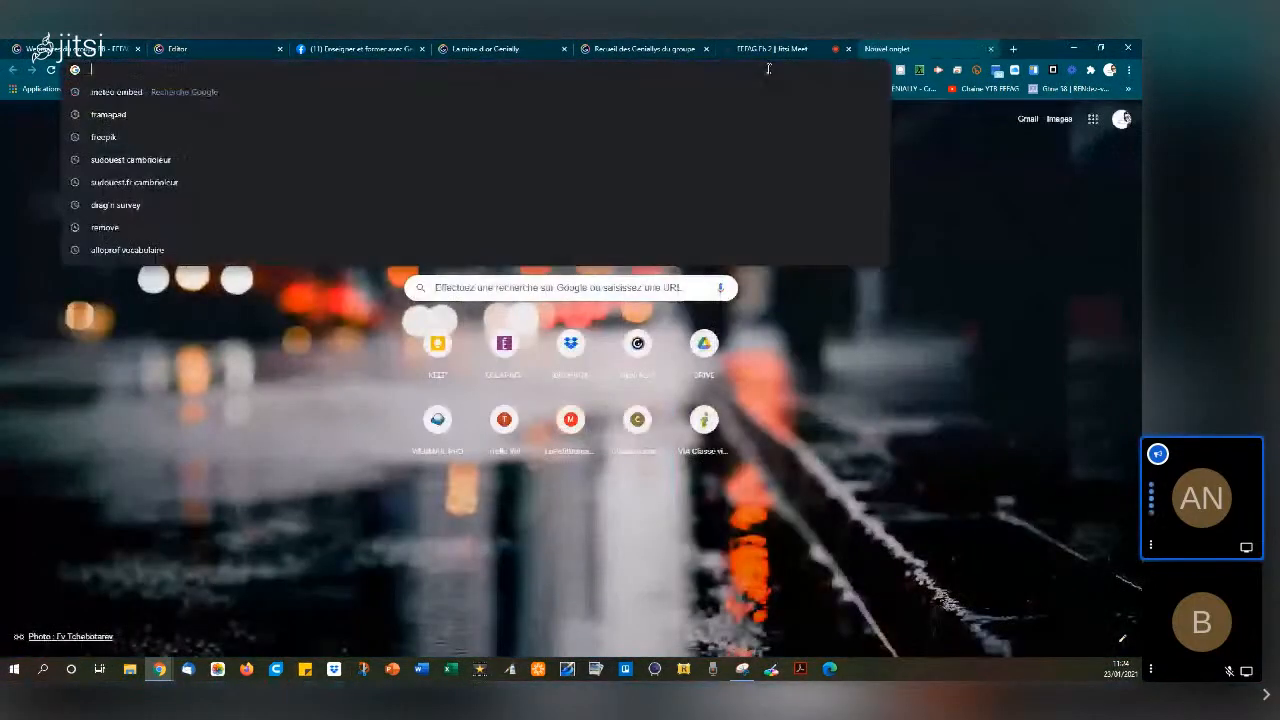
pyautogui.write('pik')
pyautogui.press('Return')
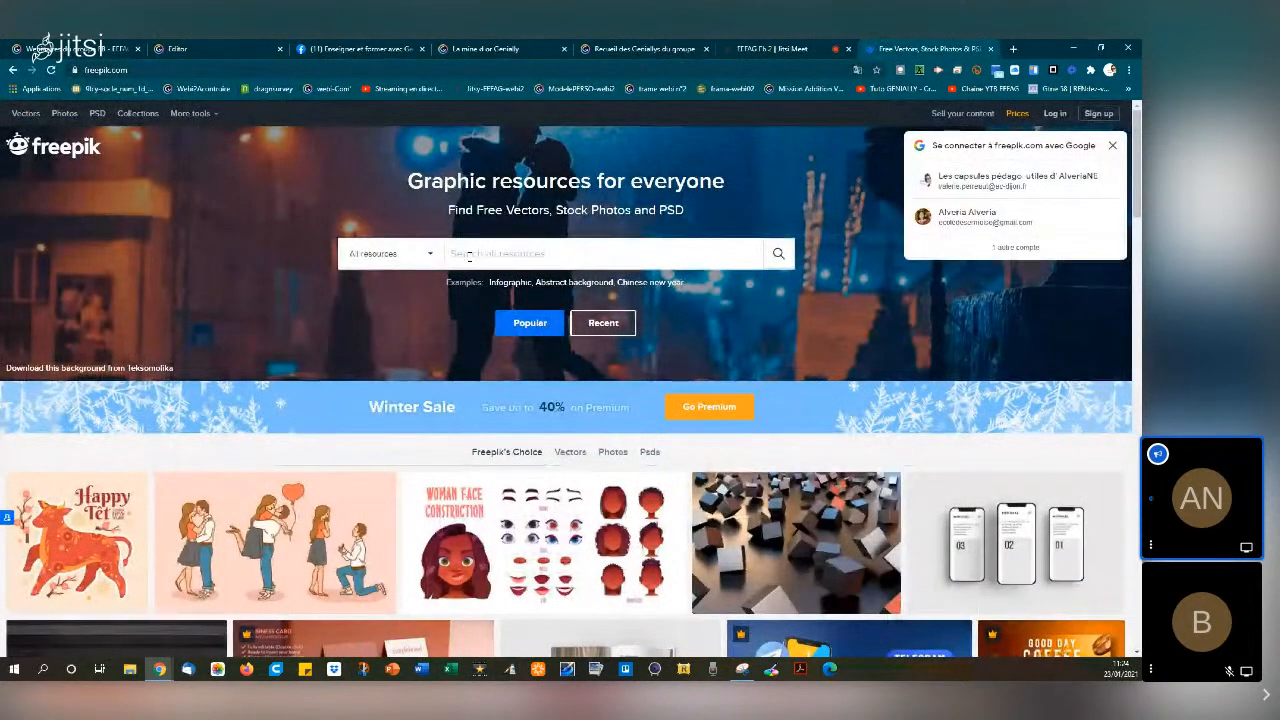
pyautogui.click(471, 253)
pyautogui.click(1112, 145)
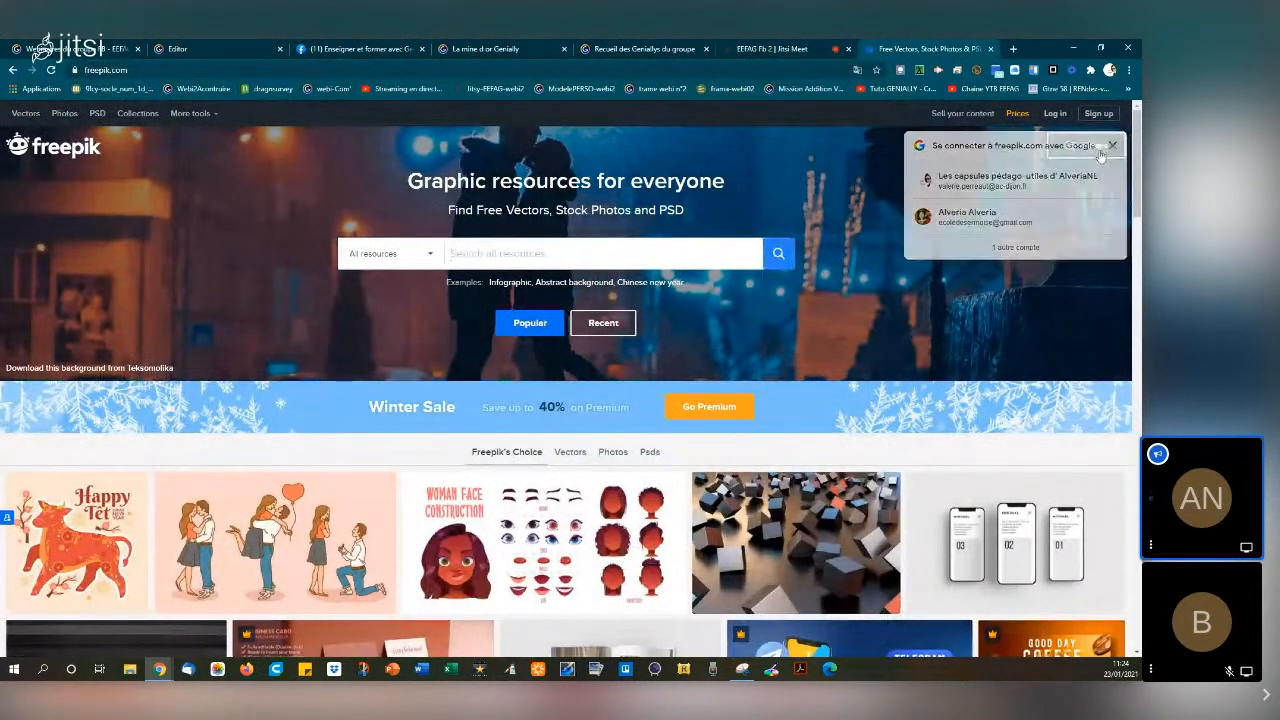
# Search Freepik for "arm chair" and correct the query to "armchair"
pyautogui.write('a')
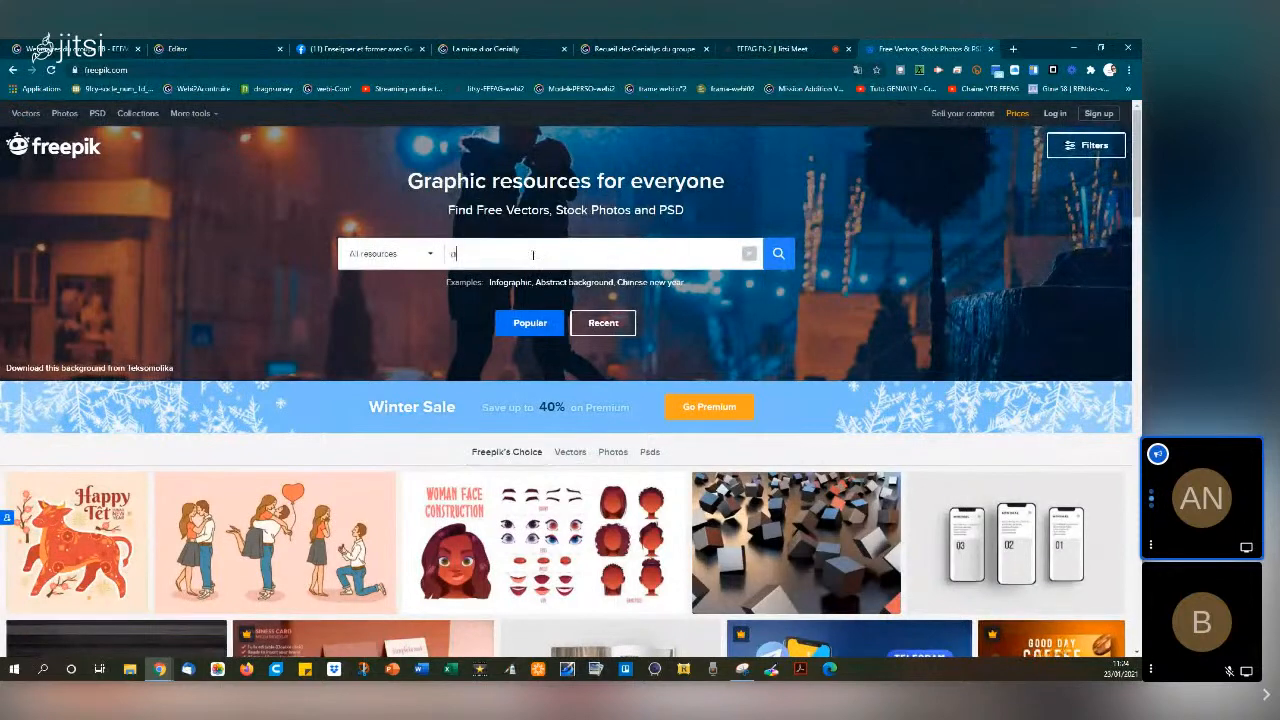
pyautogui.write('rm chair')
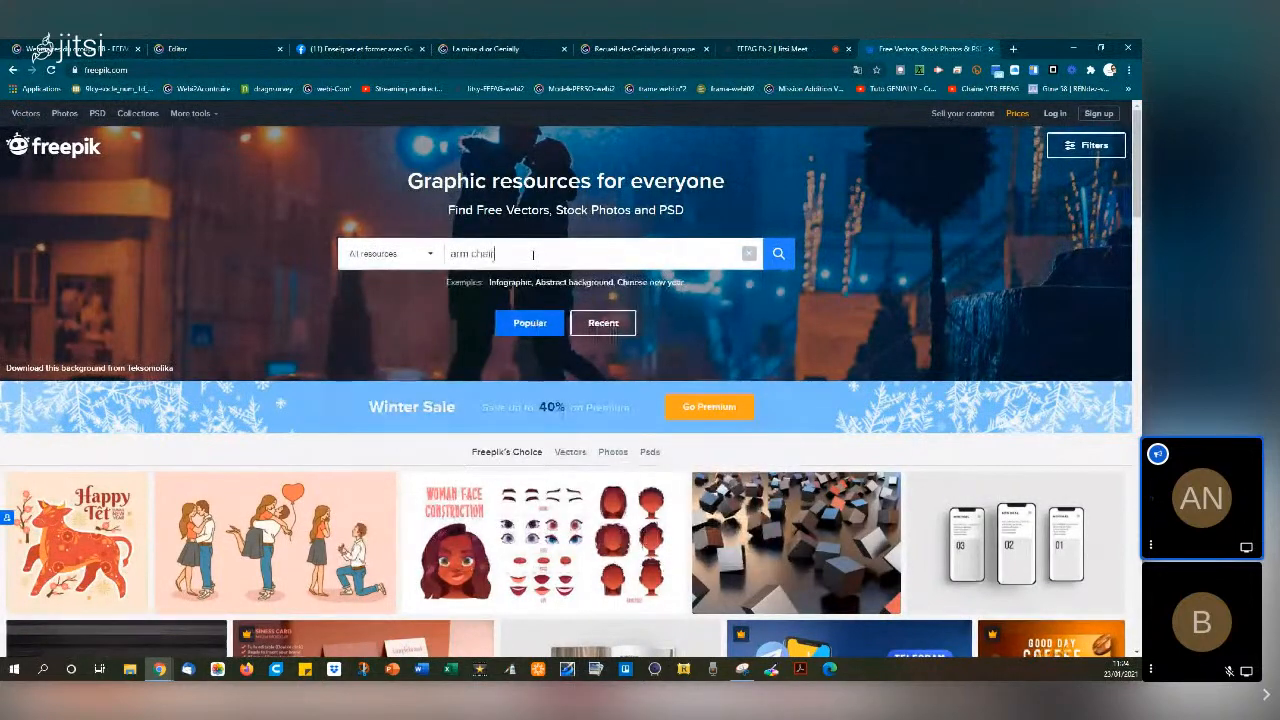
pyautogui.press('Return')
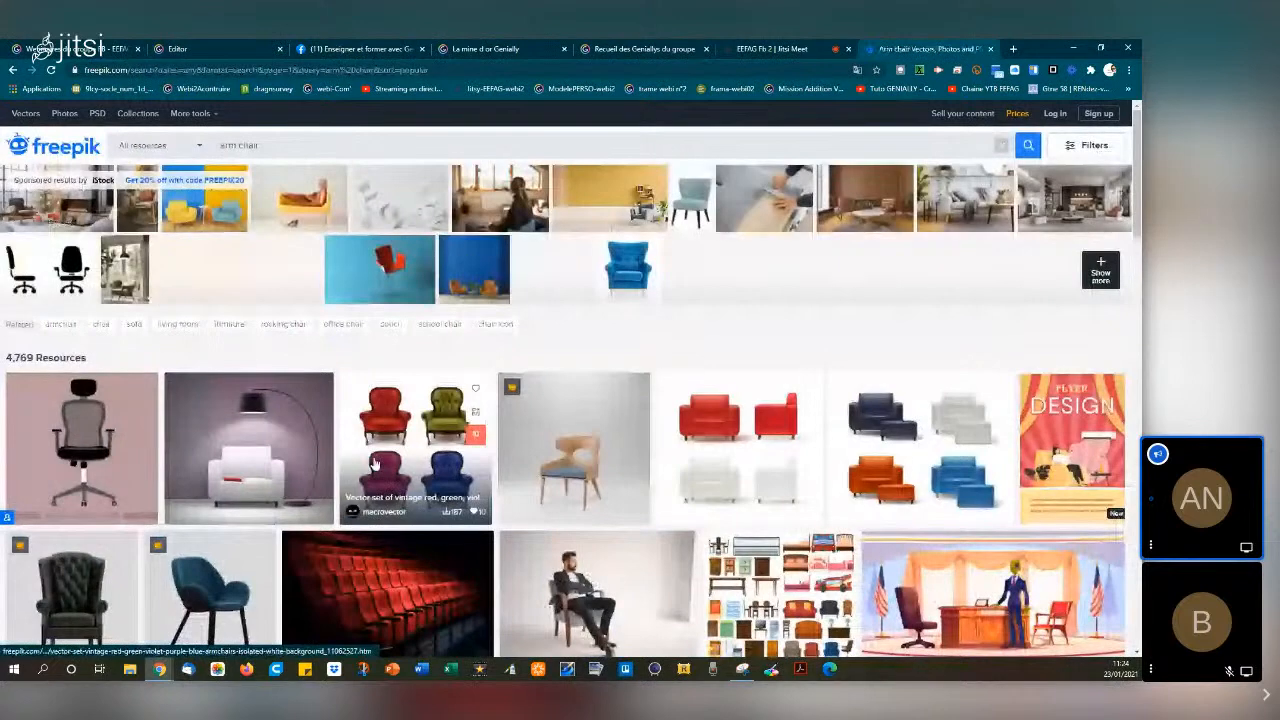
pyautogui.click(236, 147)
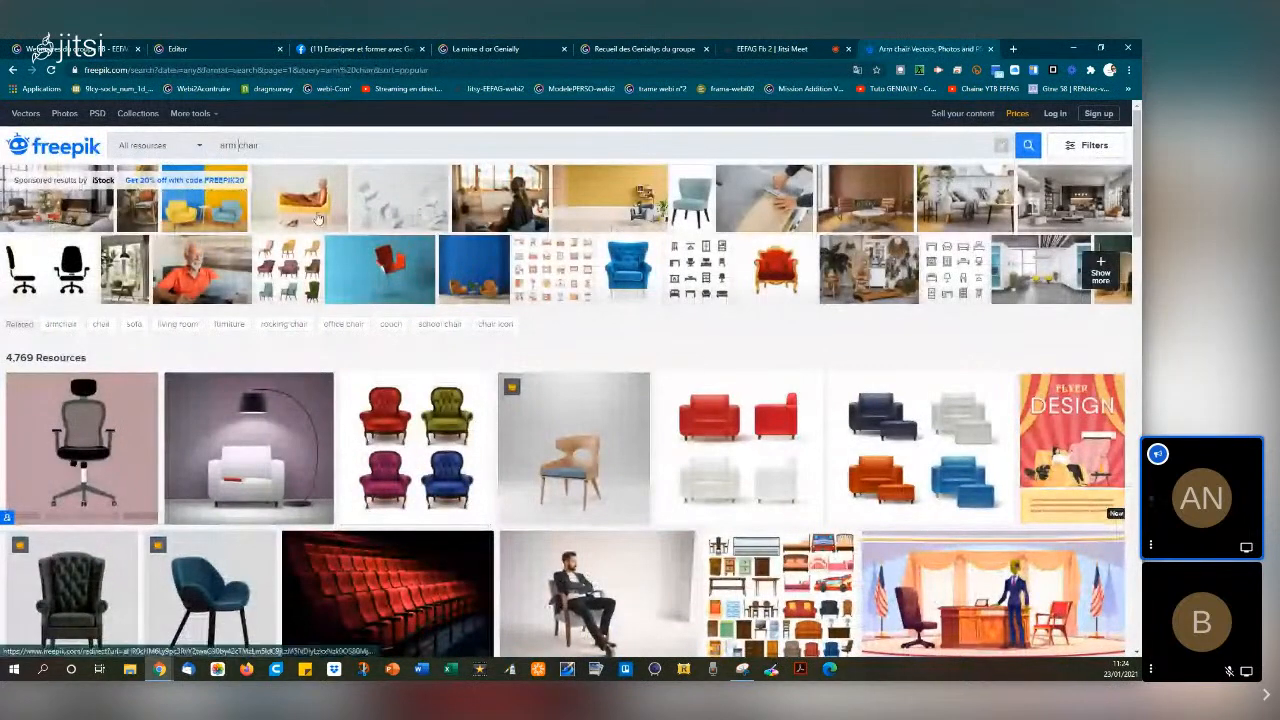
pyautogui.press('BackSpace')
pyautogui.press('Return')
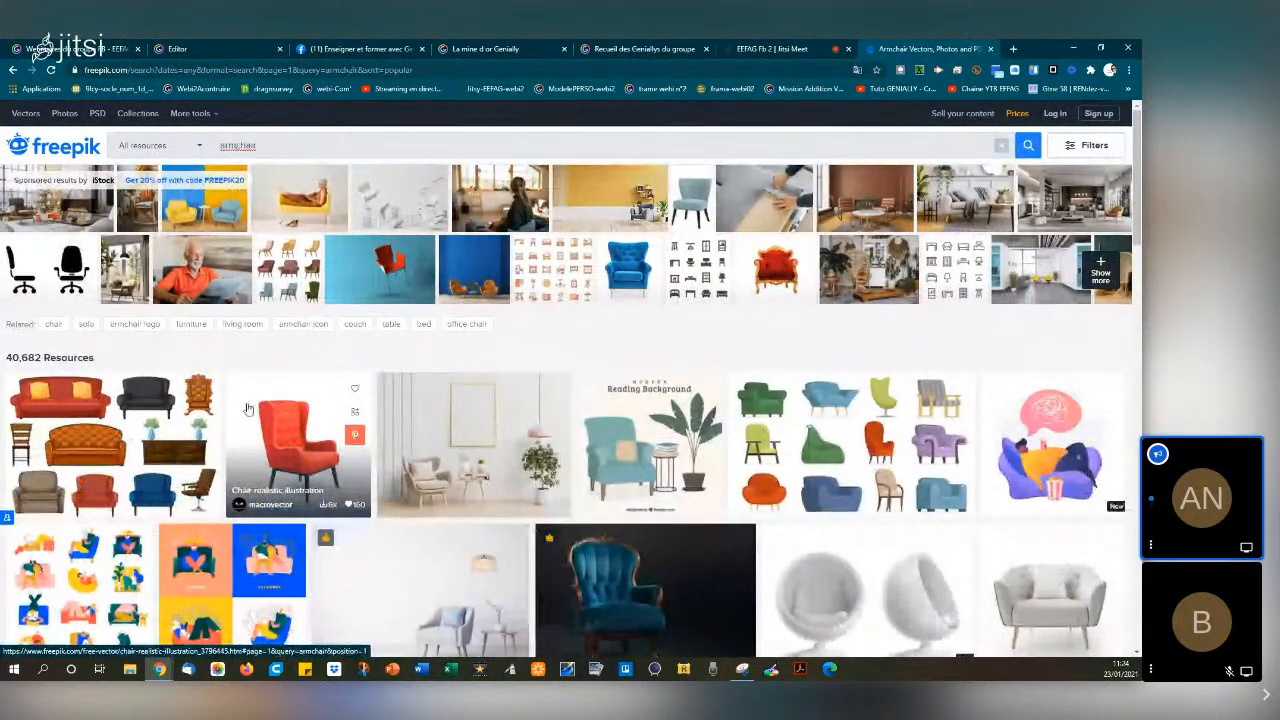
# Open remove.bg in a new browser tab and use it to remove the background from Freepik's realistic red armchair illustration
pyautogui.click(1013, 48)
pyautogui.write('remove.bg')
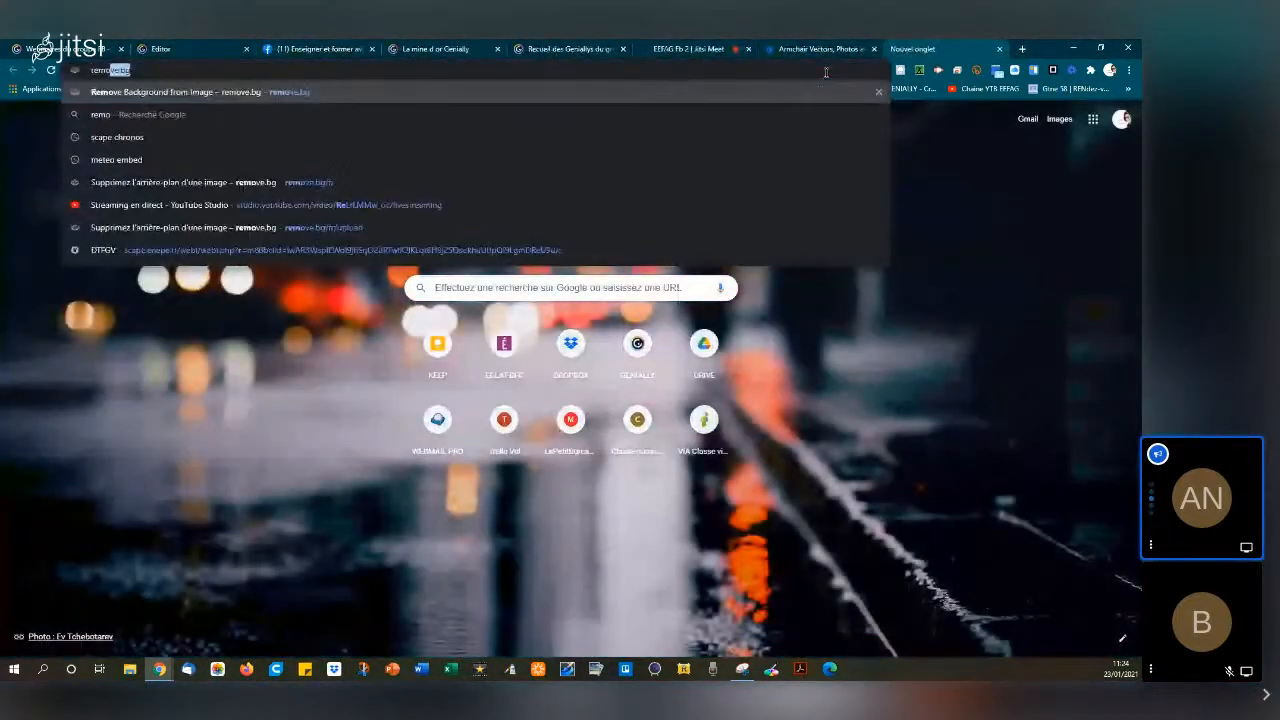
pyautogui.press('Return')
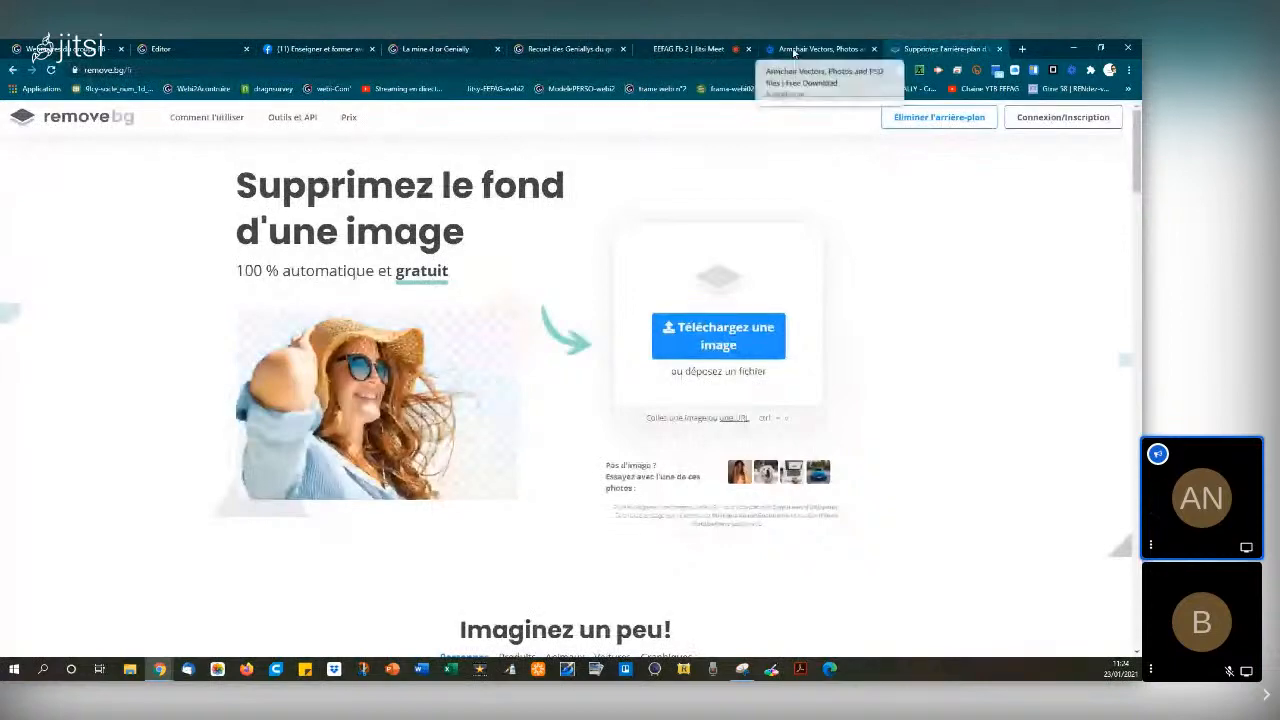
pyautogui.click(793, 52)
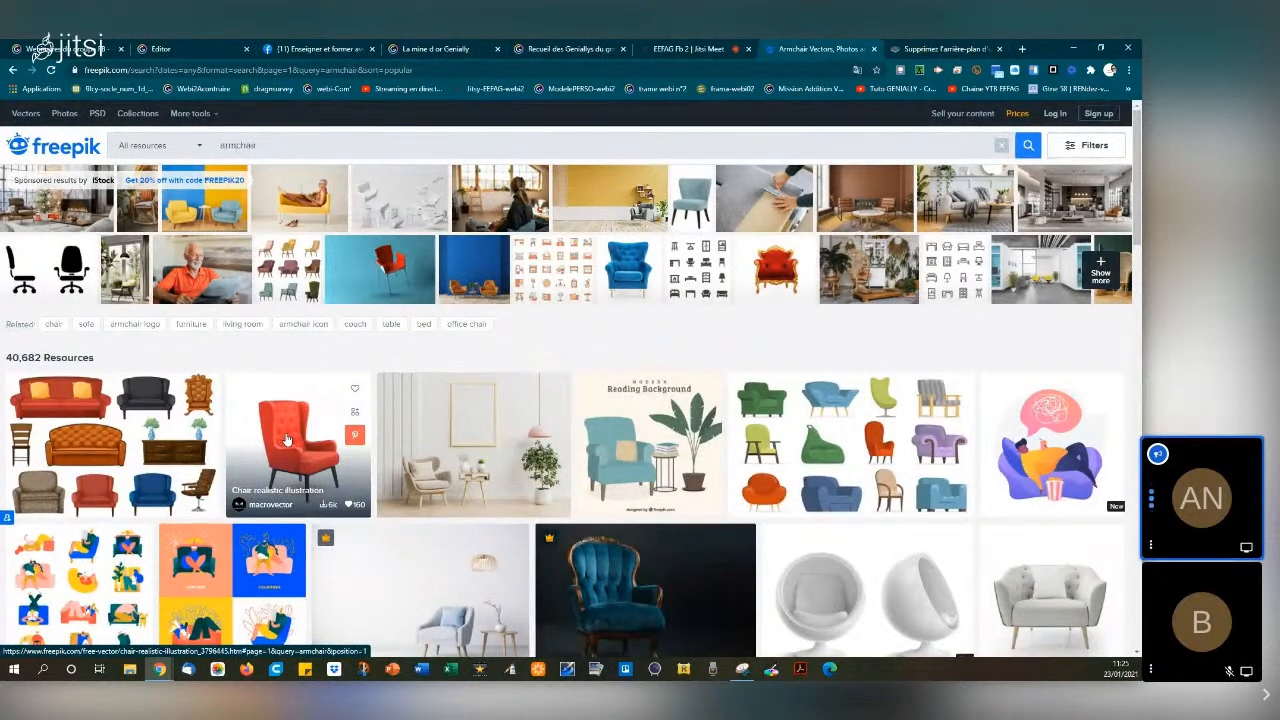
pyautogui.moveTo(286, 440); pyautogui.dragTo(450, 346)
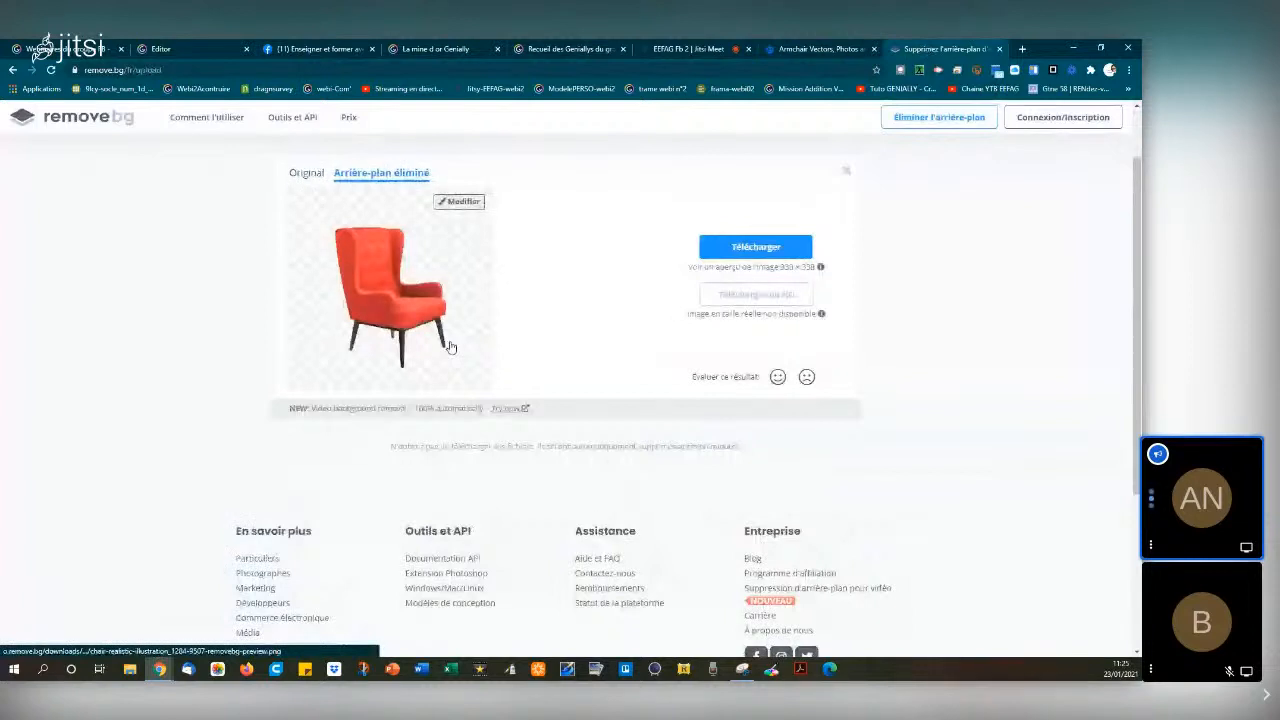
# Copy the cut-out red armchair into the Genially scene and place it on the floor below the projection screen
pyautogui.rightClick(396, 329)
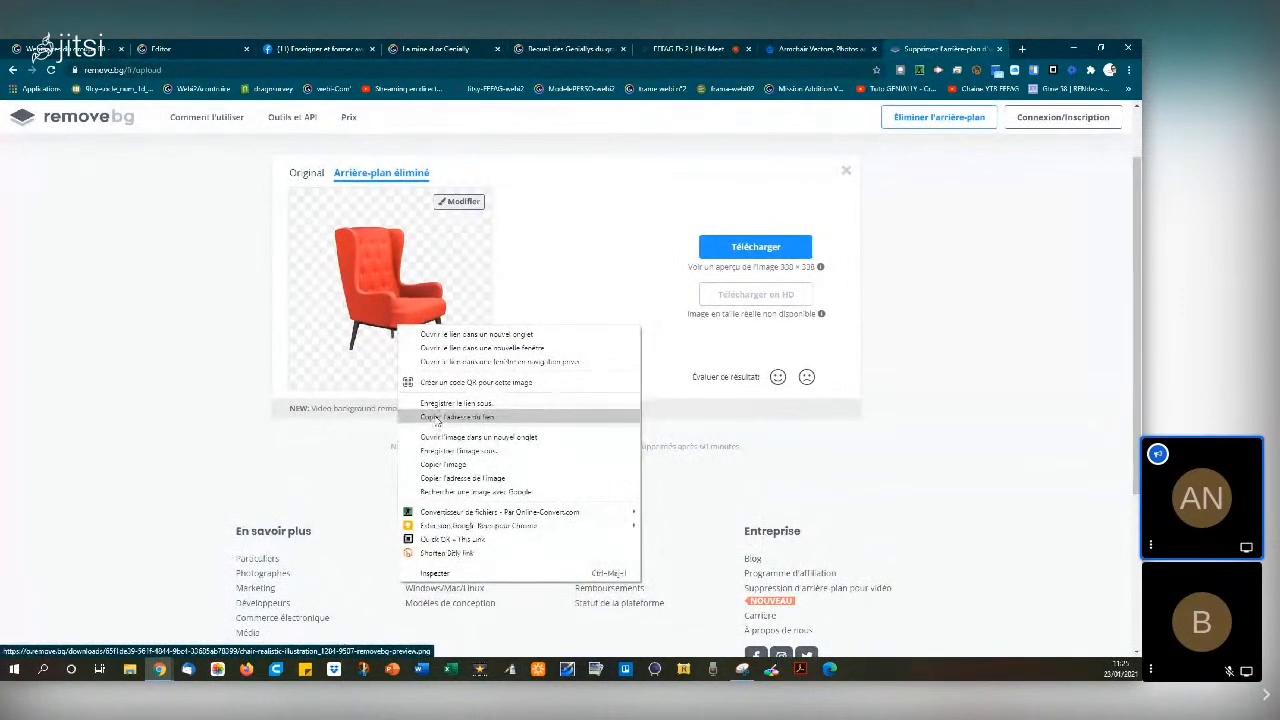
pyautogui.click(437, 464)
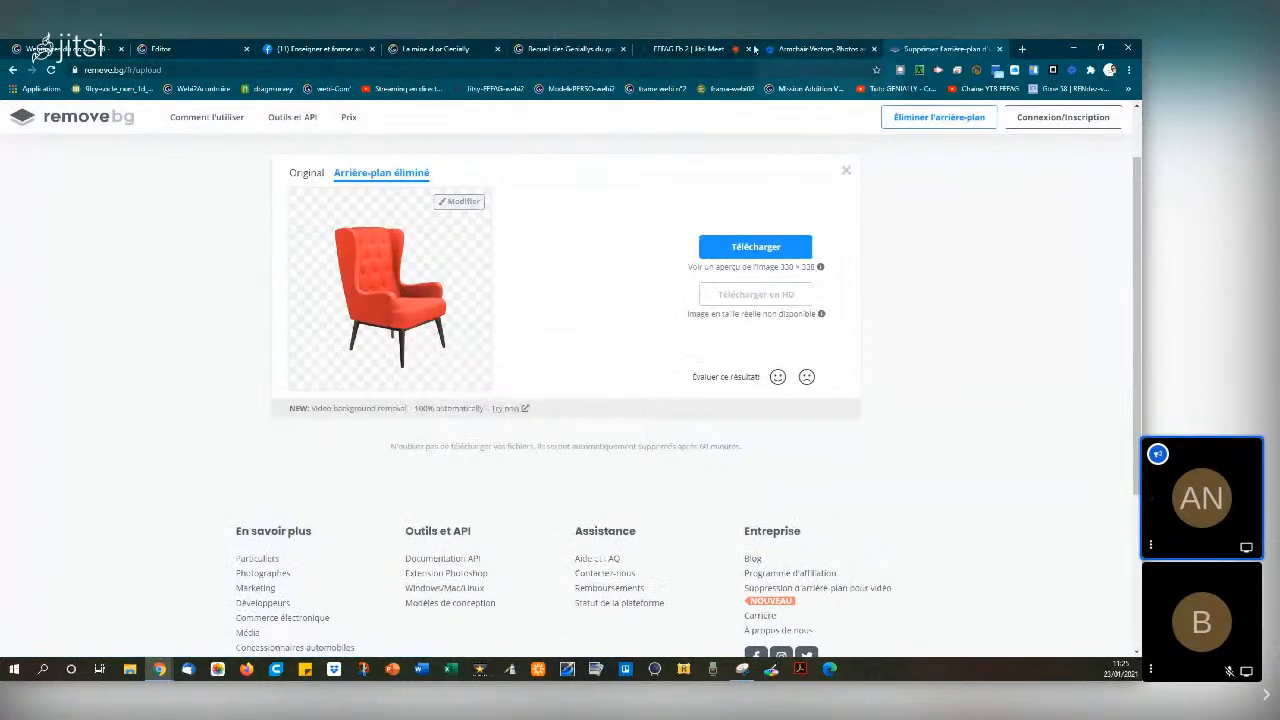
pyautogui.click(190, 48)
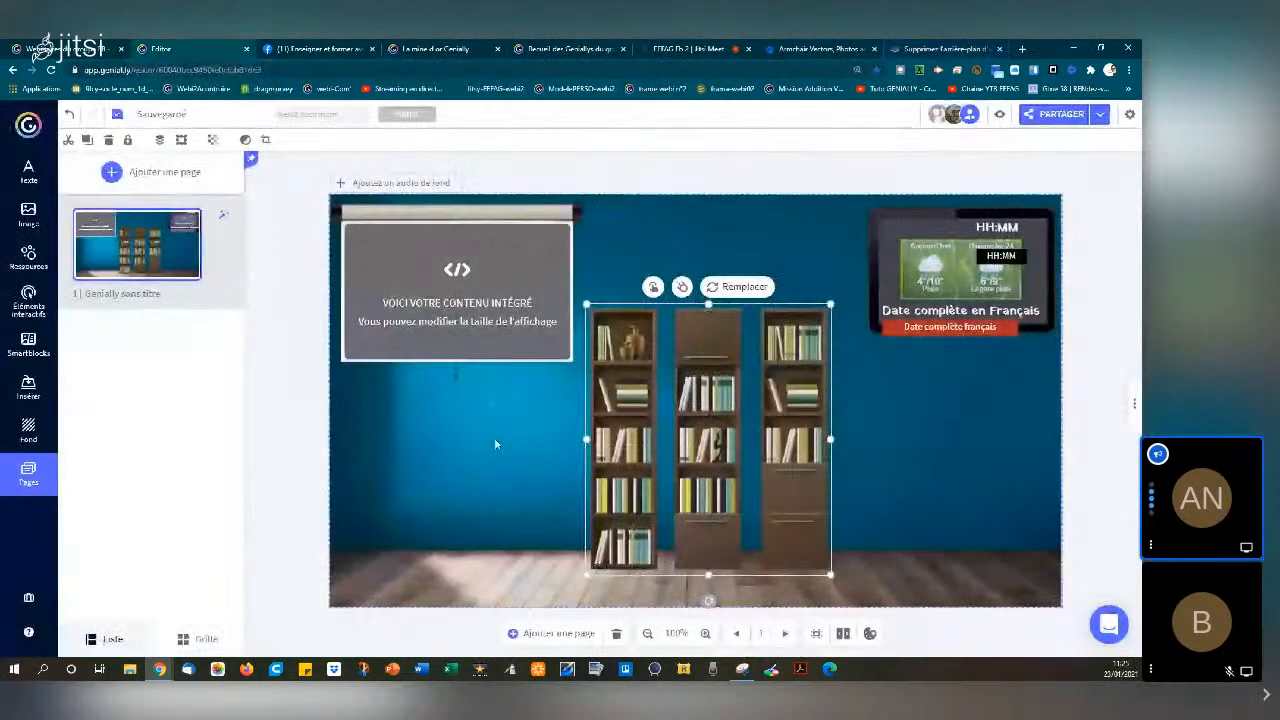
pyautogui.hotkey('ctrl', 'v')
pyautogui.moveTo(688, 424); pyautogui.dragTo(456, 492)
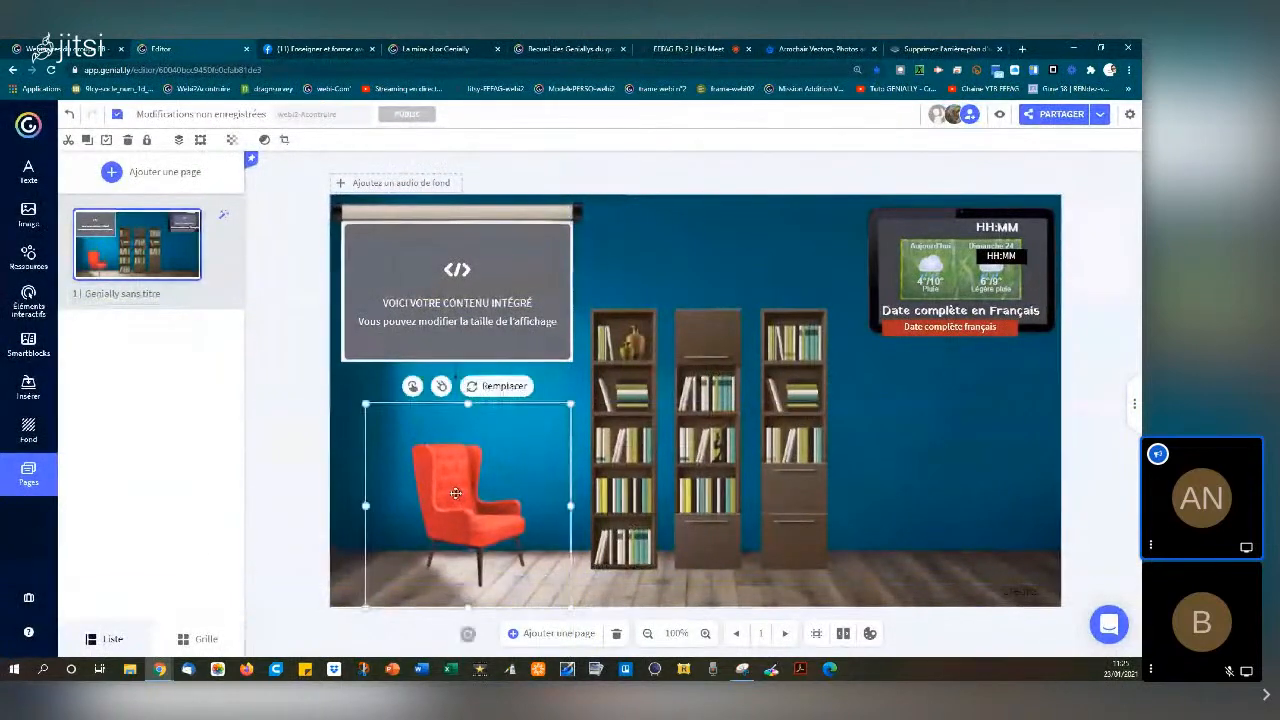
# Crop the armchair image closely around the chair, keeping its armrests and legs whole
pyautogui.click(284, 140)
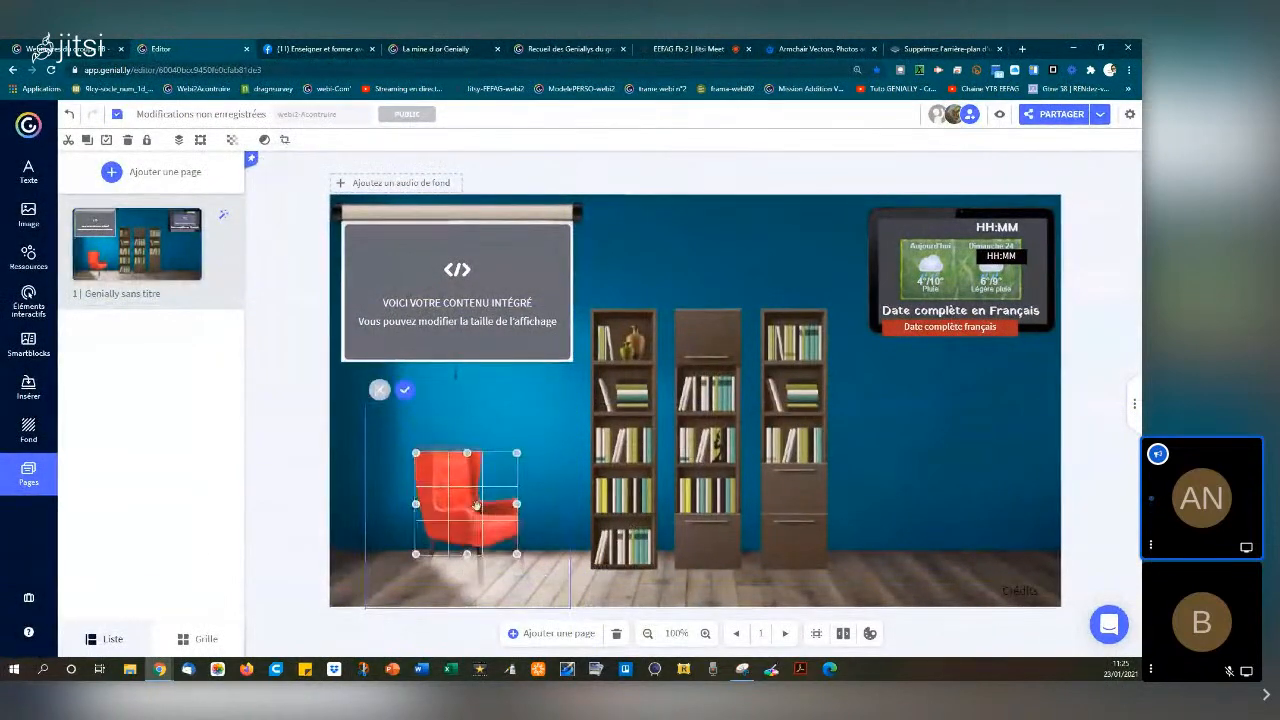
pyautogui.moveTo(510, 490); pyautogui.dragTo(527, 490)
pyautogui.moveTo(469, 541); pyautogui.dragTo(469, 590)
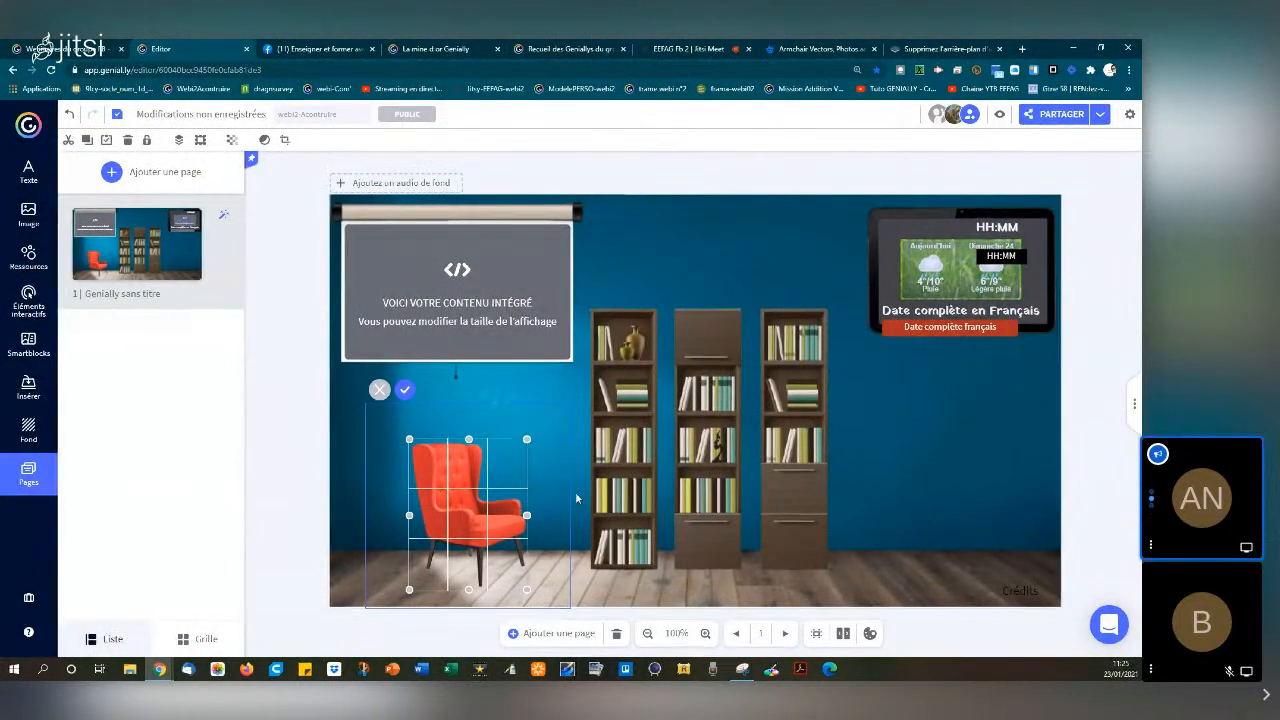
pyautogui.click(404, 389)
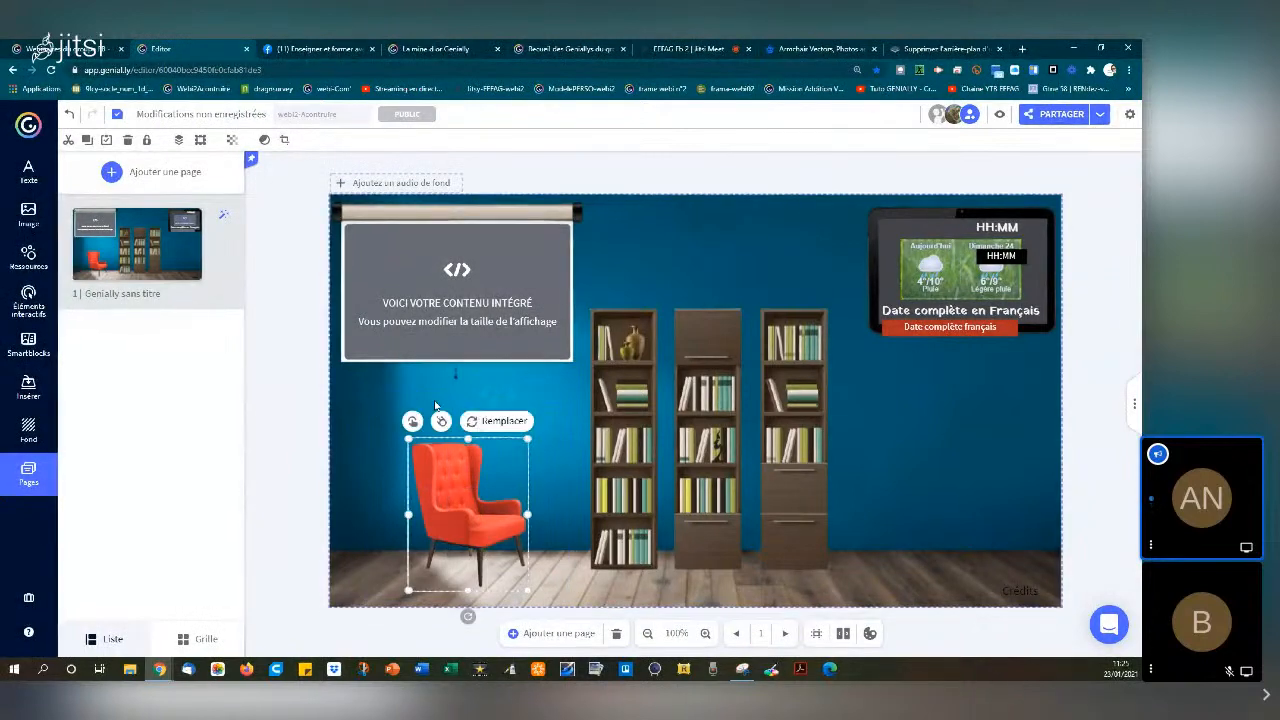
# Enlarge the armchair, adjust its position beside the bookcases, and lock it in place
pyautogui.click(471, 514)
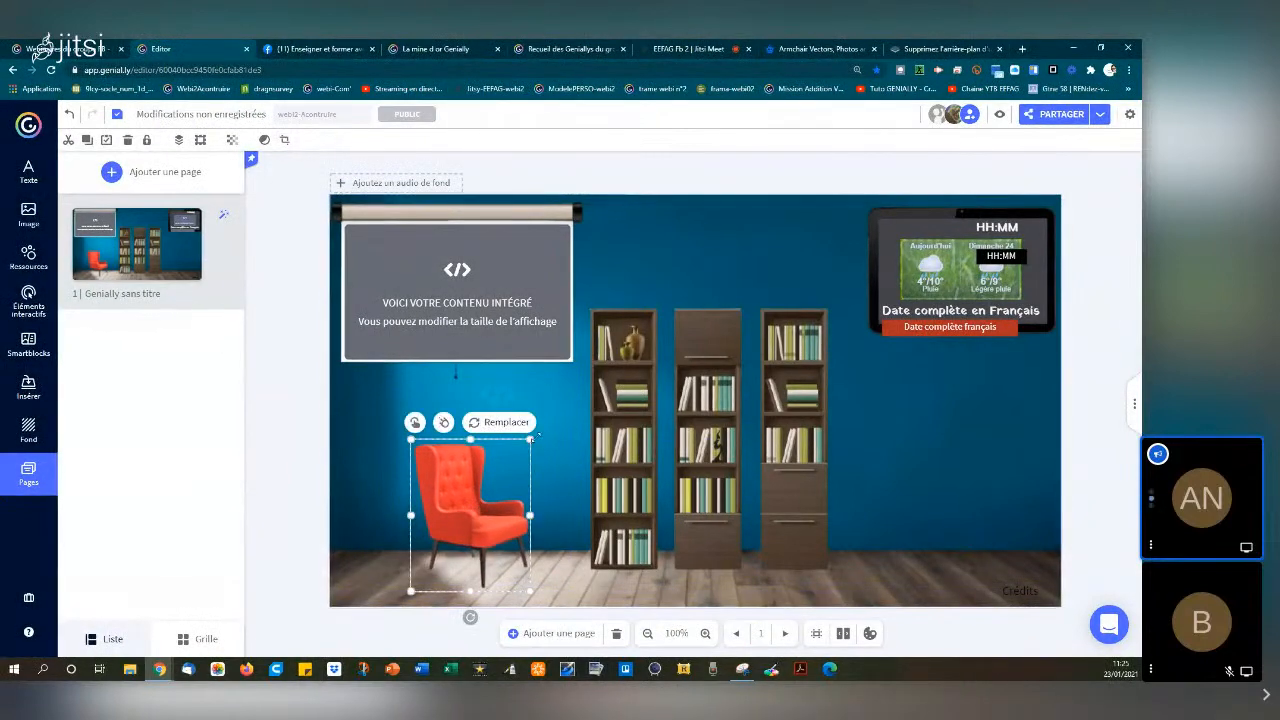
pyautogui.moveTo(530, 437); pyautogui.dragTo(576, 407)
pyautogui.moveTo(514, 482); pyautogui.dragTo(505, 488)
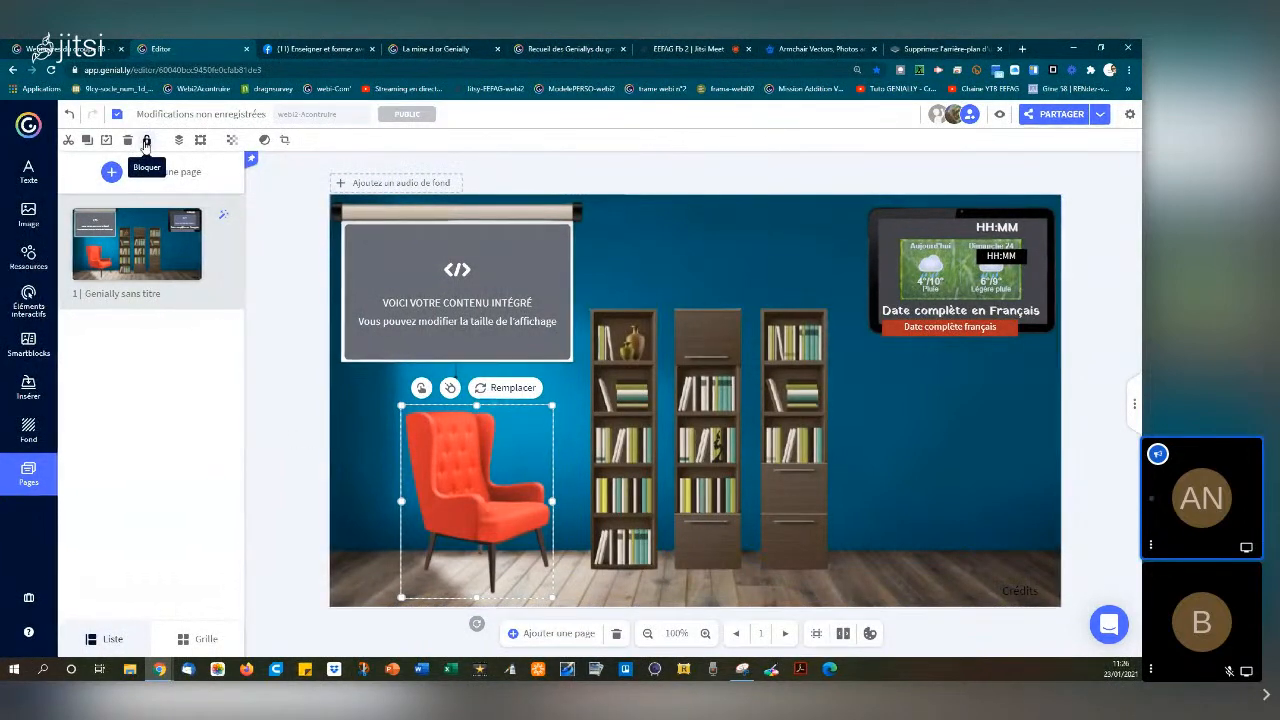
pyautogui.click(146, 141)
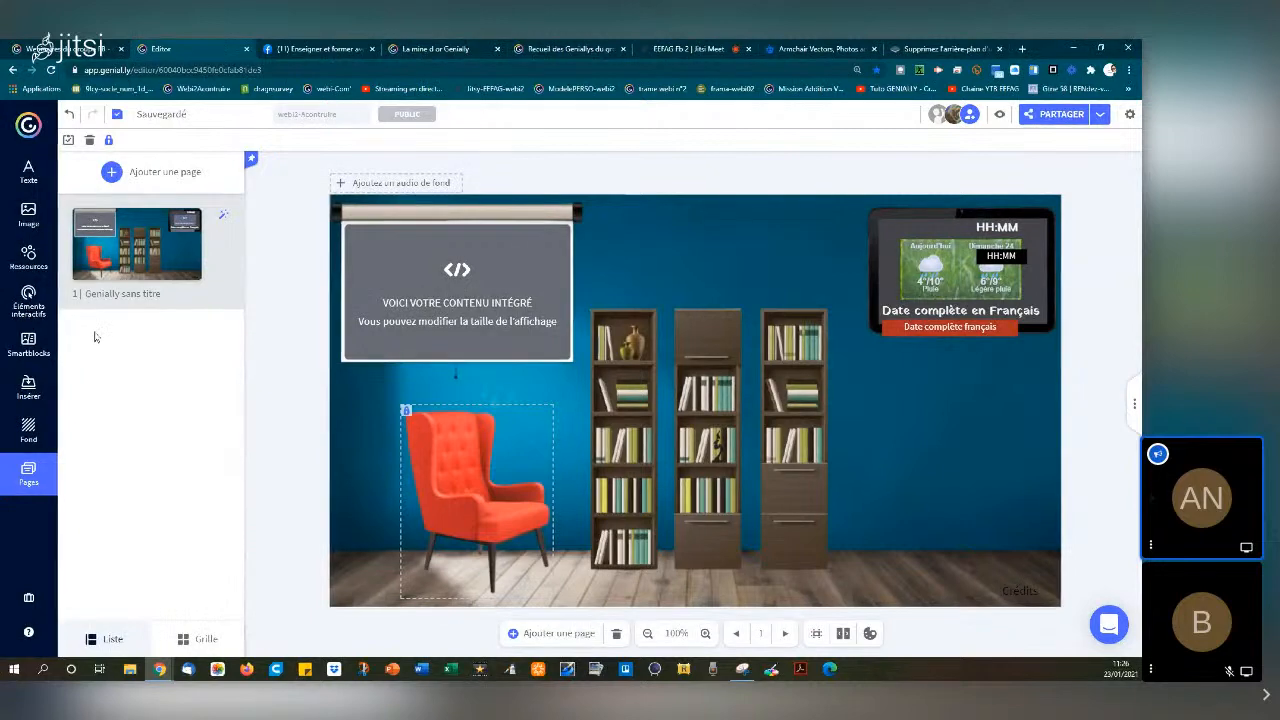
# Insert the transparent-background image of an open laptop with a blank screen and shrink it to sit on the armchair's seat
pyautogui.click(29, 215)
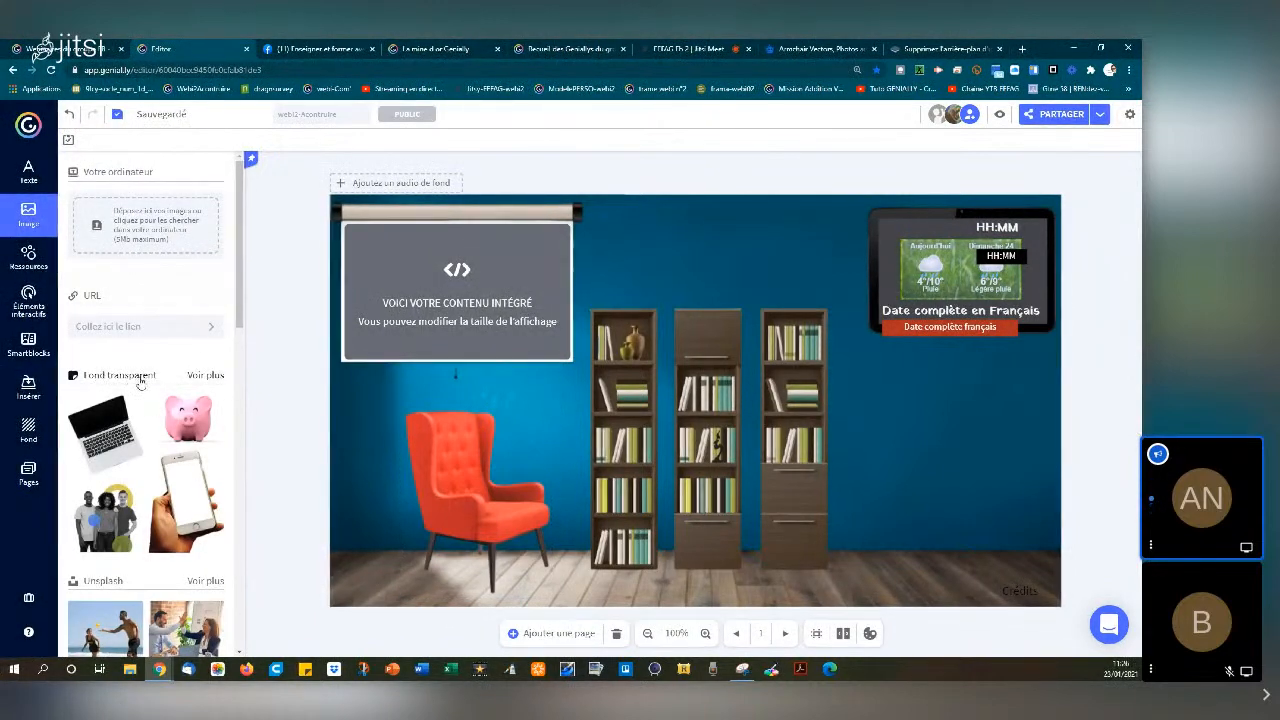
pyautogui.click(201, 377)
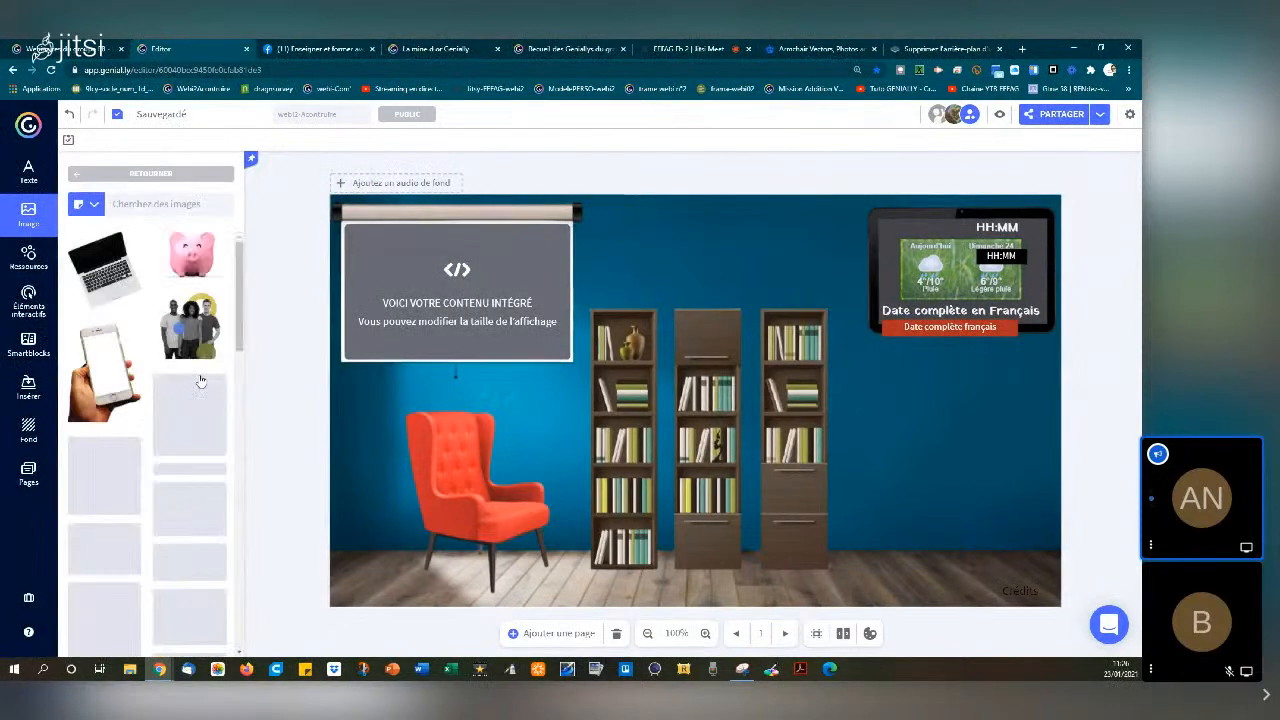
pyautogui.scroll(-5, 177, 364)
pyautogui.scroll(-2, 177, 364)
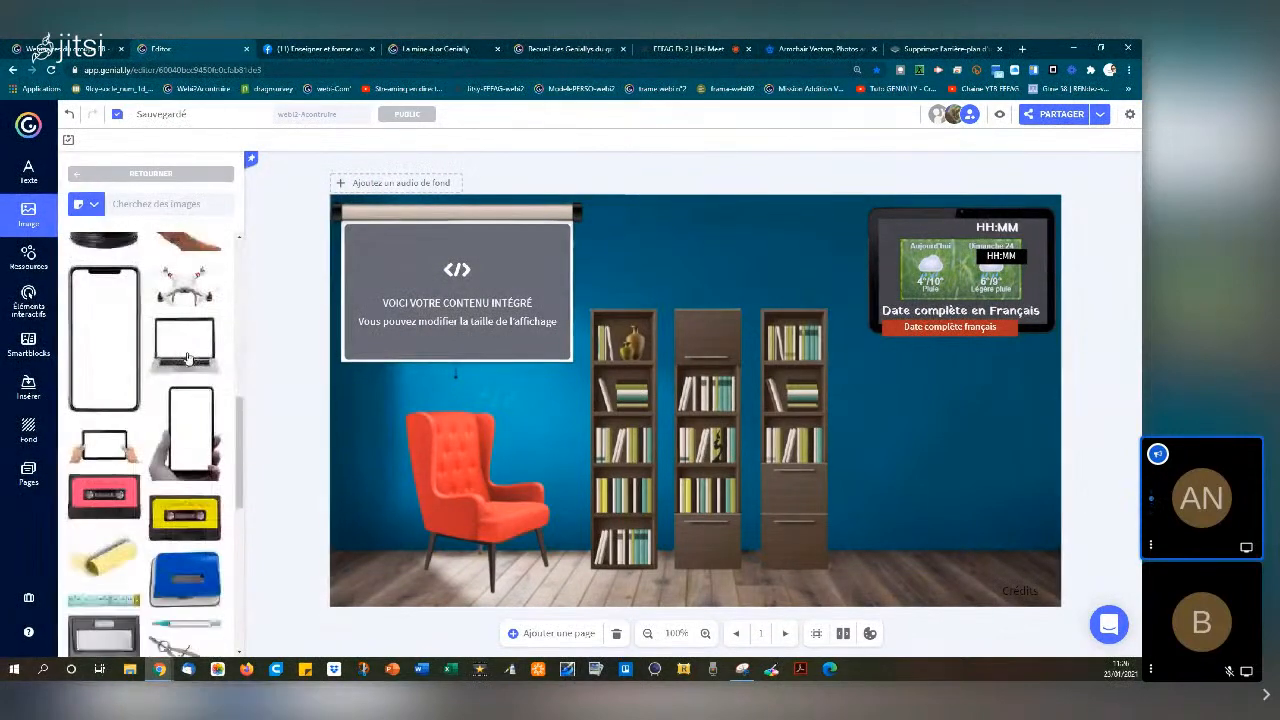
pyautogui.click(184, 345)
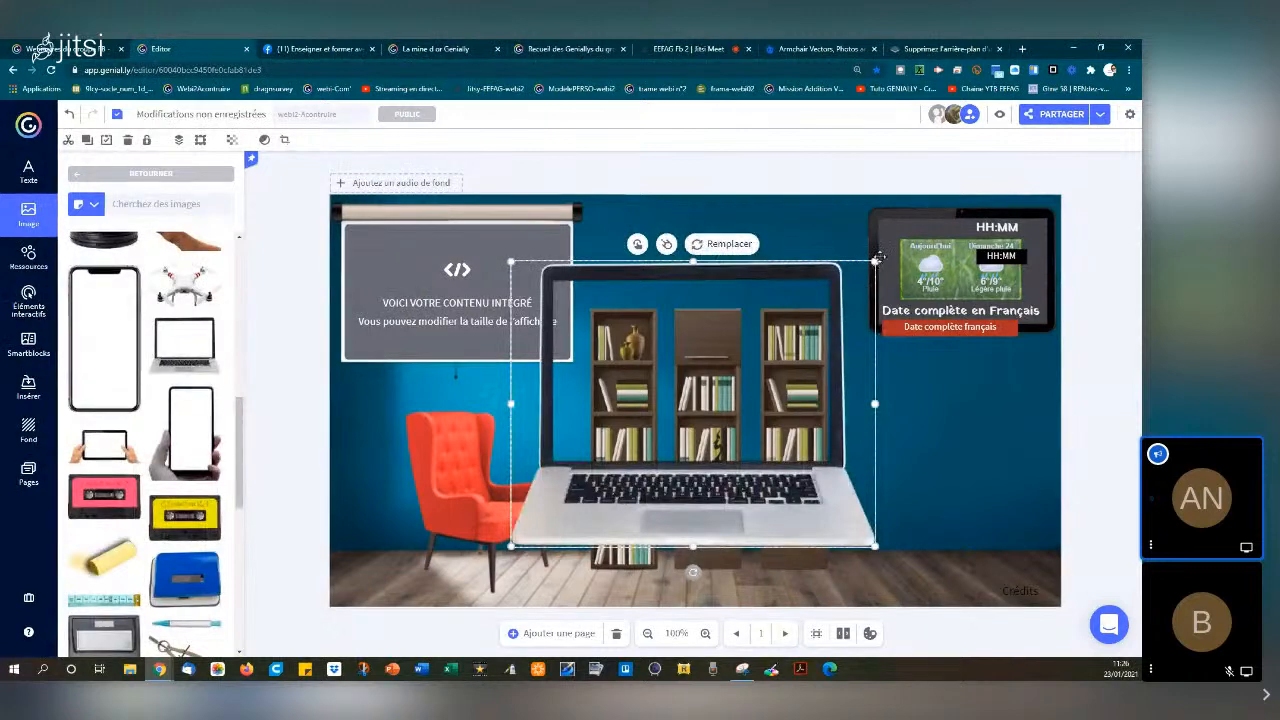
pyautogui.moveTo(876, 261); pyautogui.dragTo(603, 475)
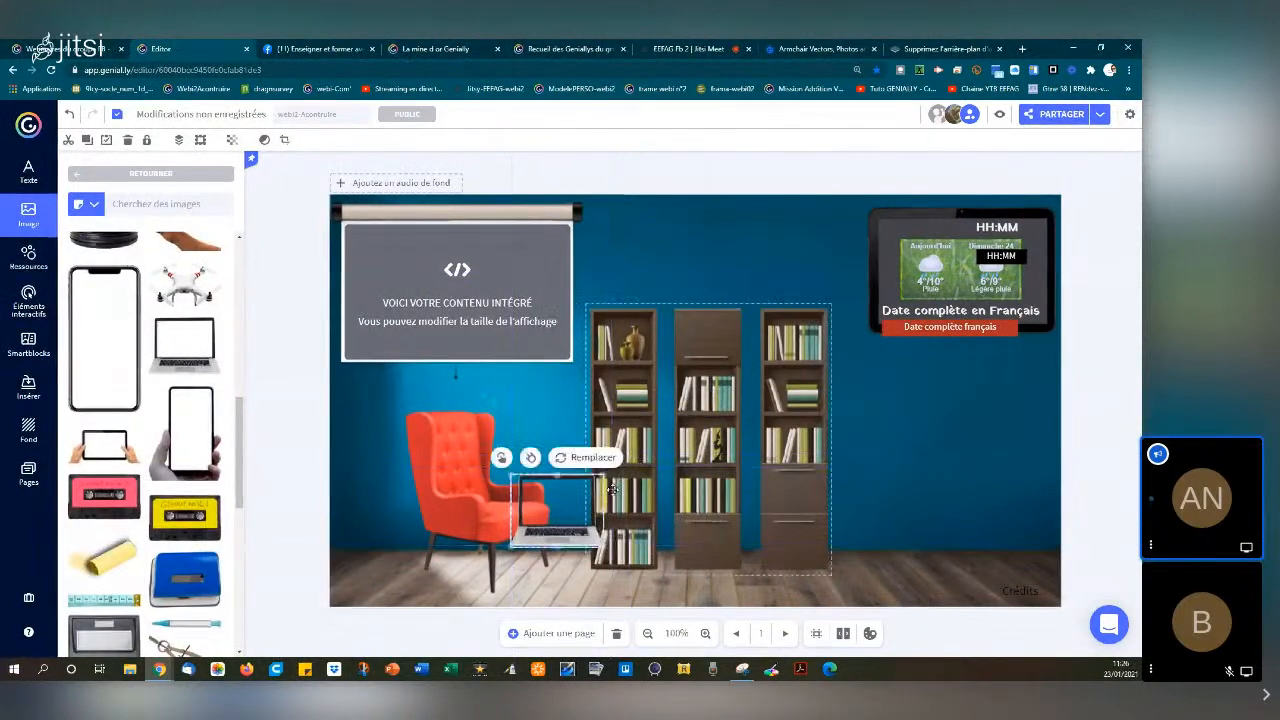
pyautogui.moveTo(547, 525); pyautogui.dragTo(503, 511)
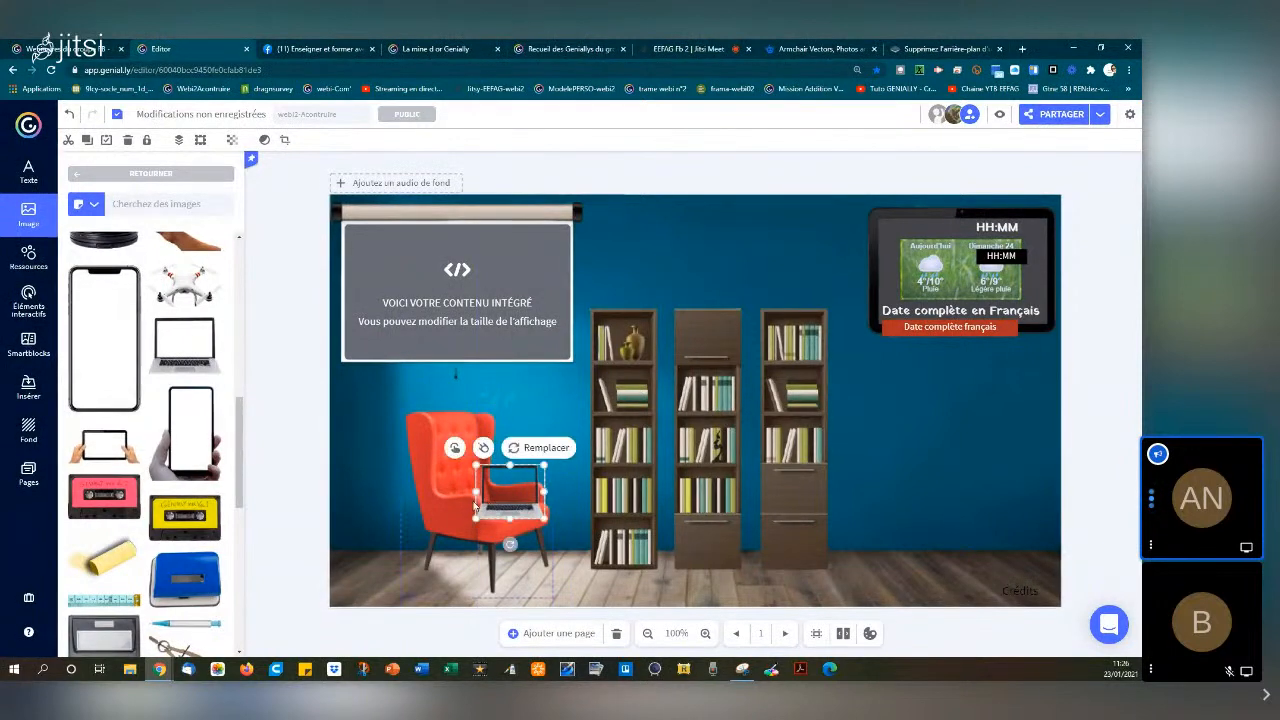
# Crop the laptop image closely around the laptop on the armchair, keeping its whole screen and keyboard
pyautogui.click(284, 139)
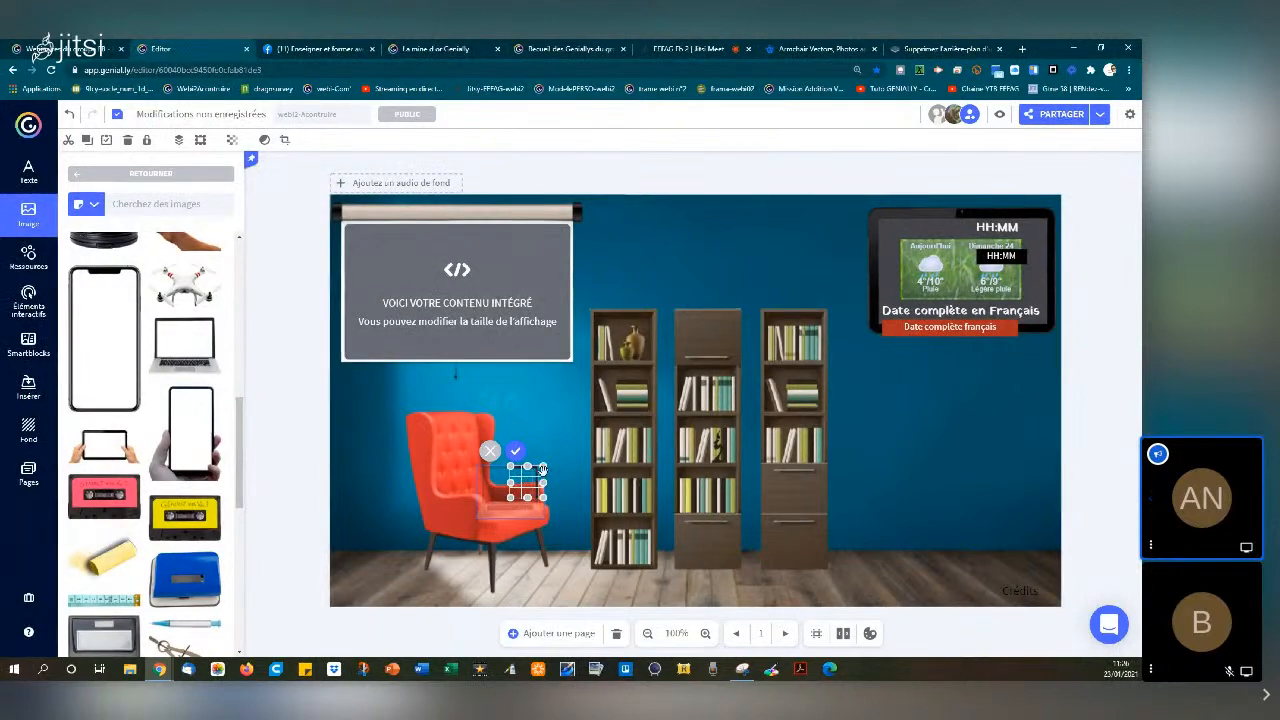
pyautogui.moveTo(527, 497); pyautogui.dragTo(485, 492)
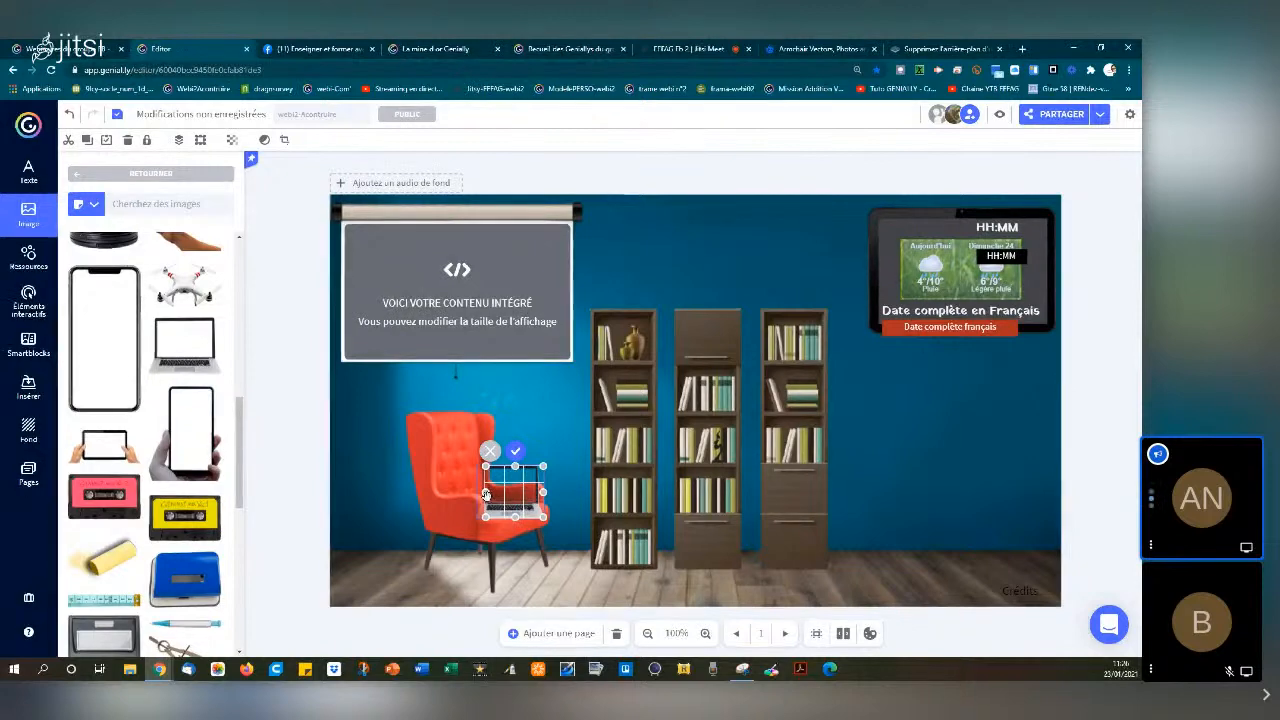
pyautogui.click(515, 452)
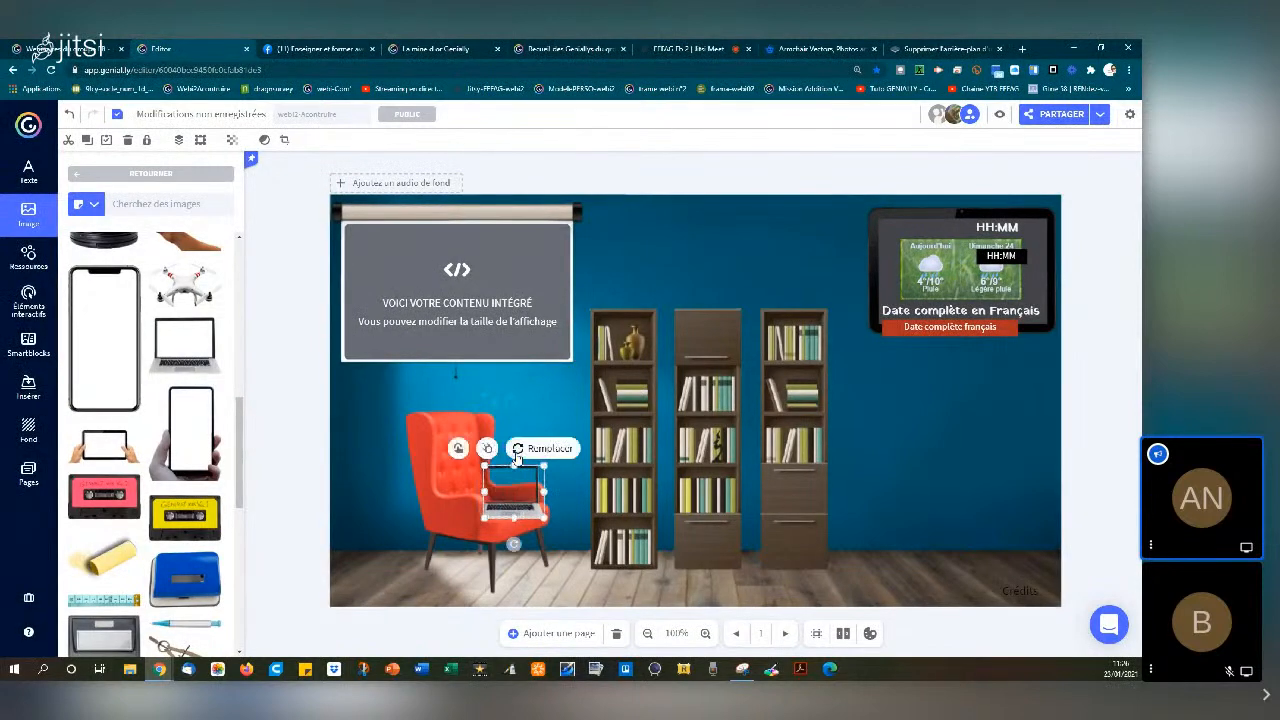
pyautogui.click(560, 419)
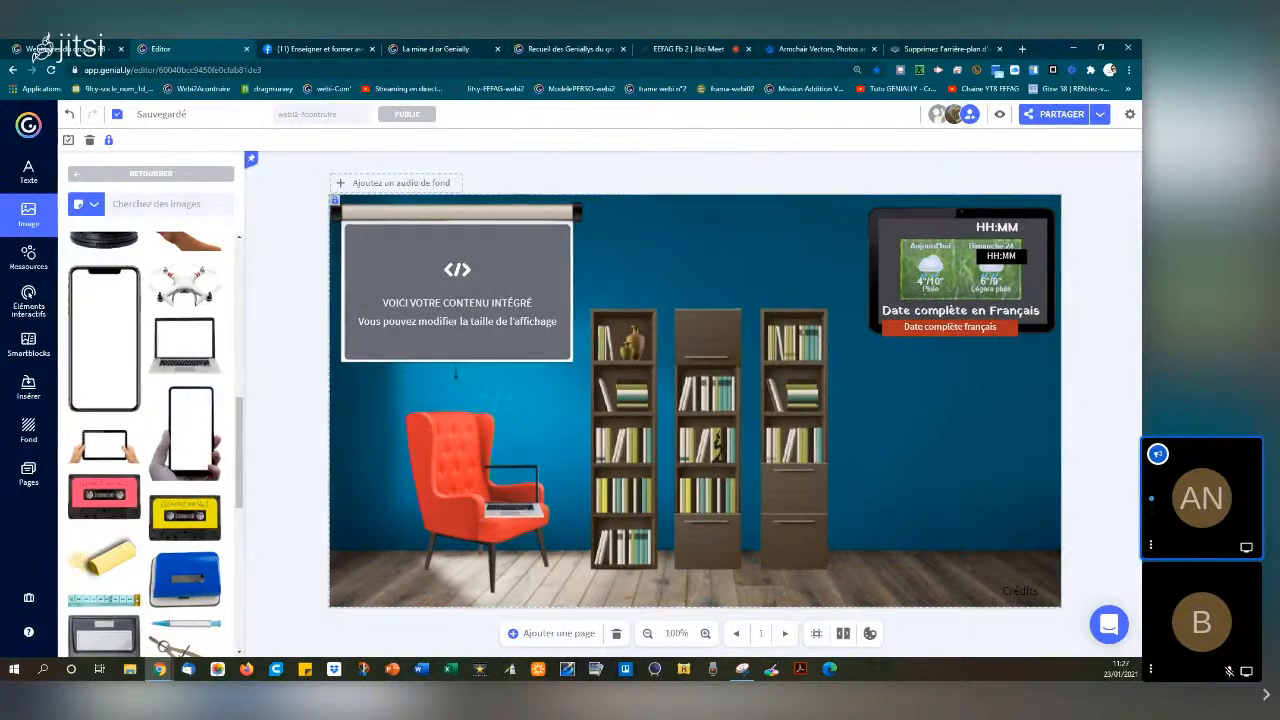
# Open the Mission Addition V2 Genially and reload it with the tracking parameter after "mission-addition-v2" removed from its address
pyautogui.moveTo(1140, 62); pyautogui.dragTo(980, 52)
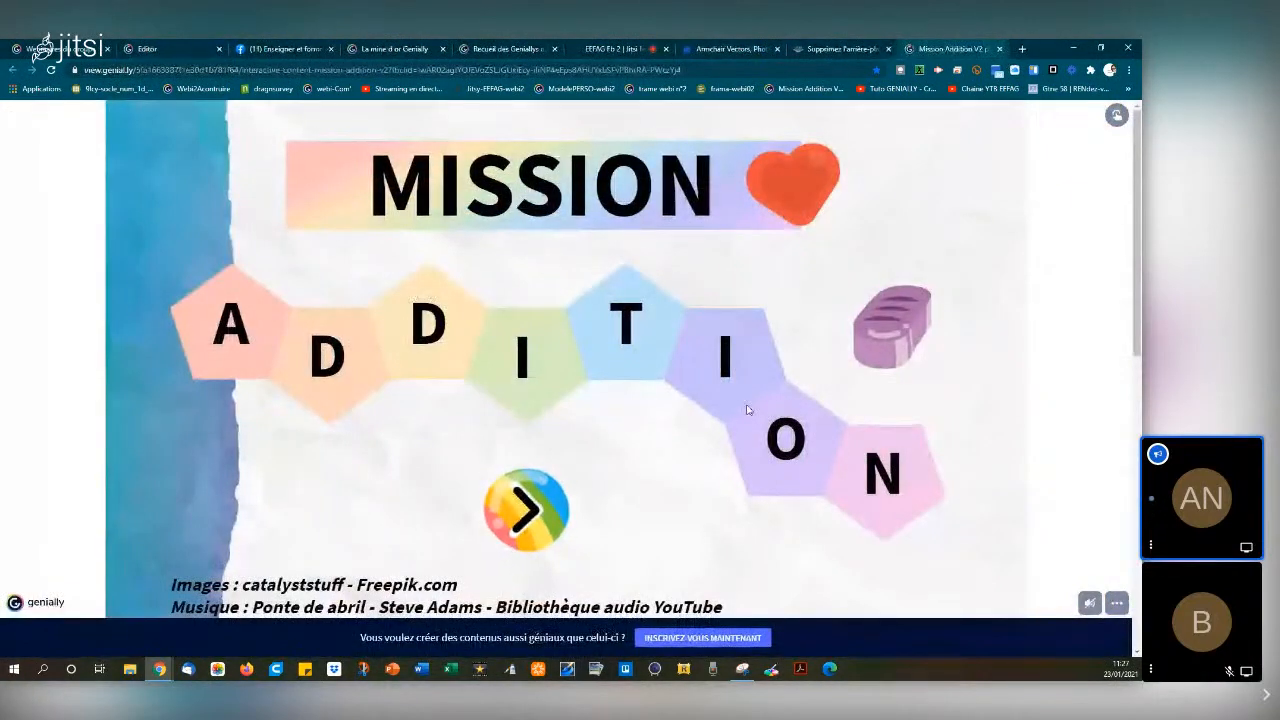
pyautogui.scroll(-1, 748, 407)
pyautogui.scroll(-3, 480, 491)
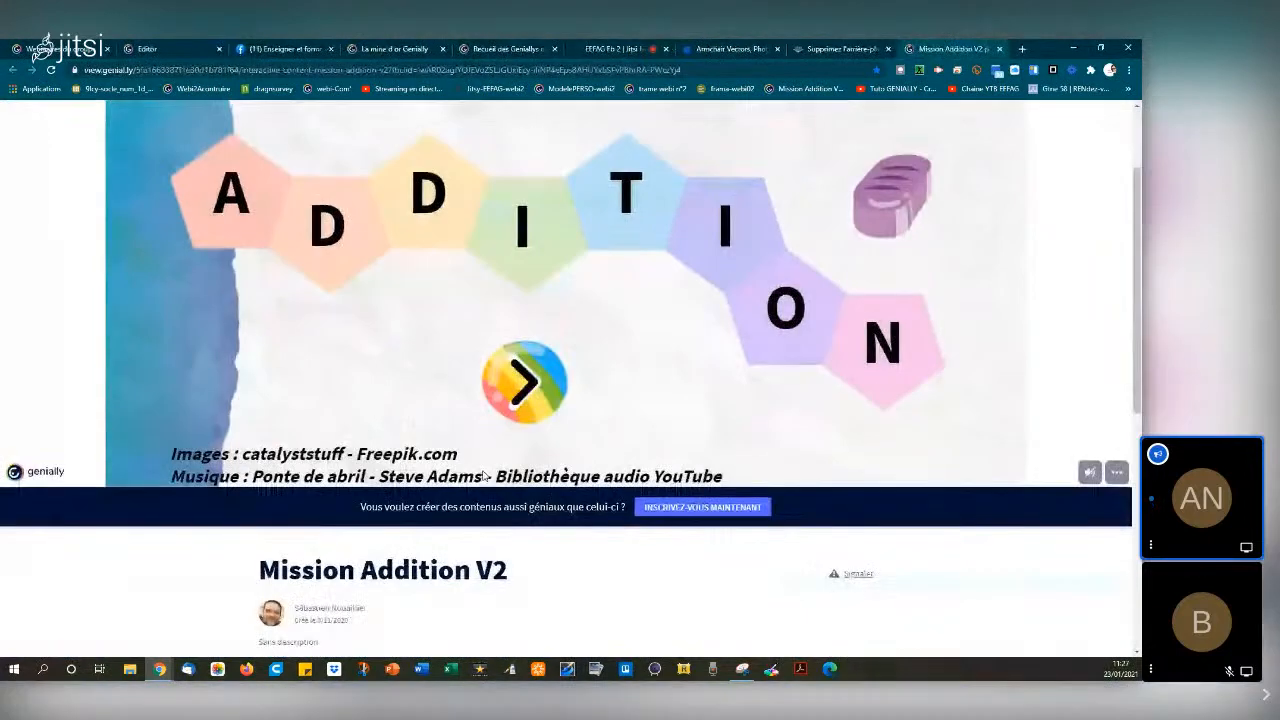
pyautogui.scroll(4, 800, 260)
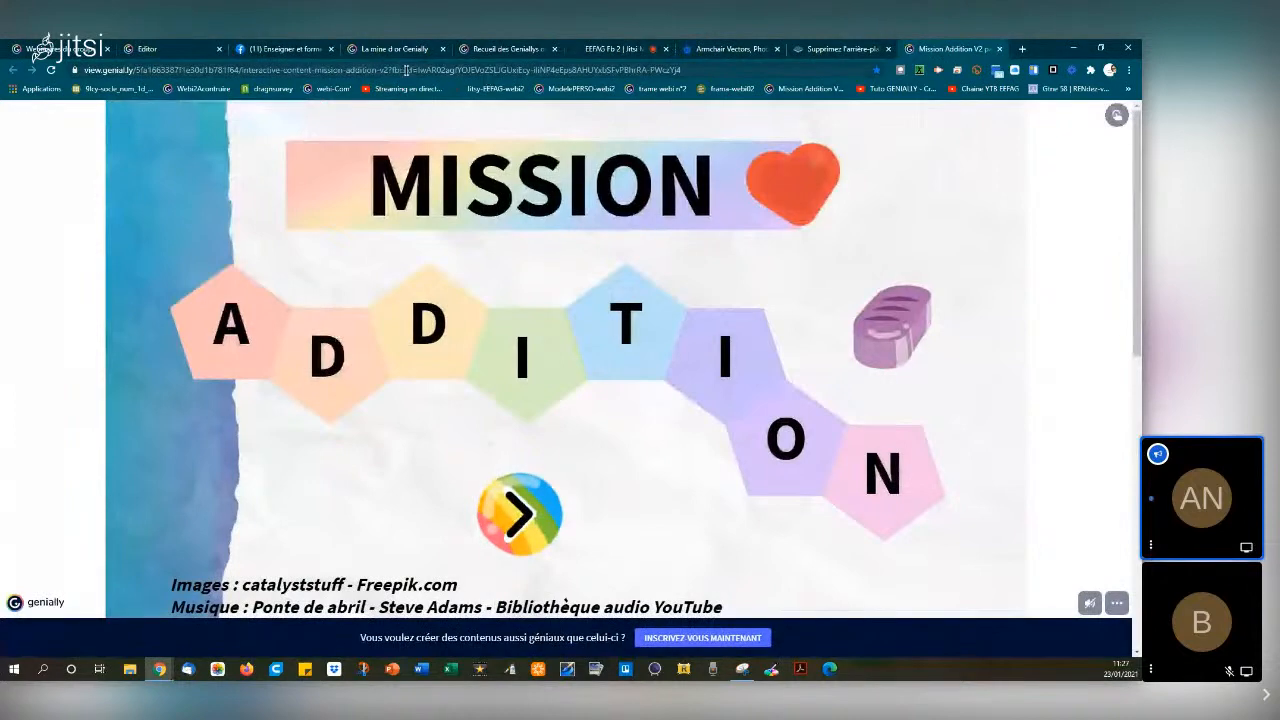
pyautogui.moveTo(391, 70); pyautogui.dragTo(818, 60)
pyautogui.press('BackSpace')
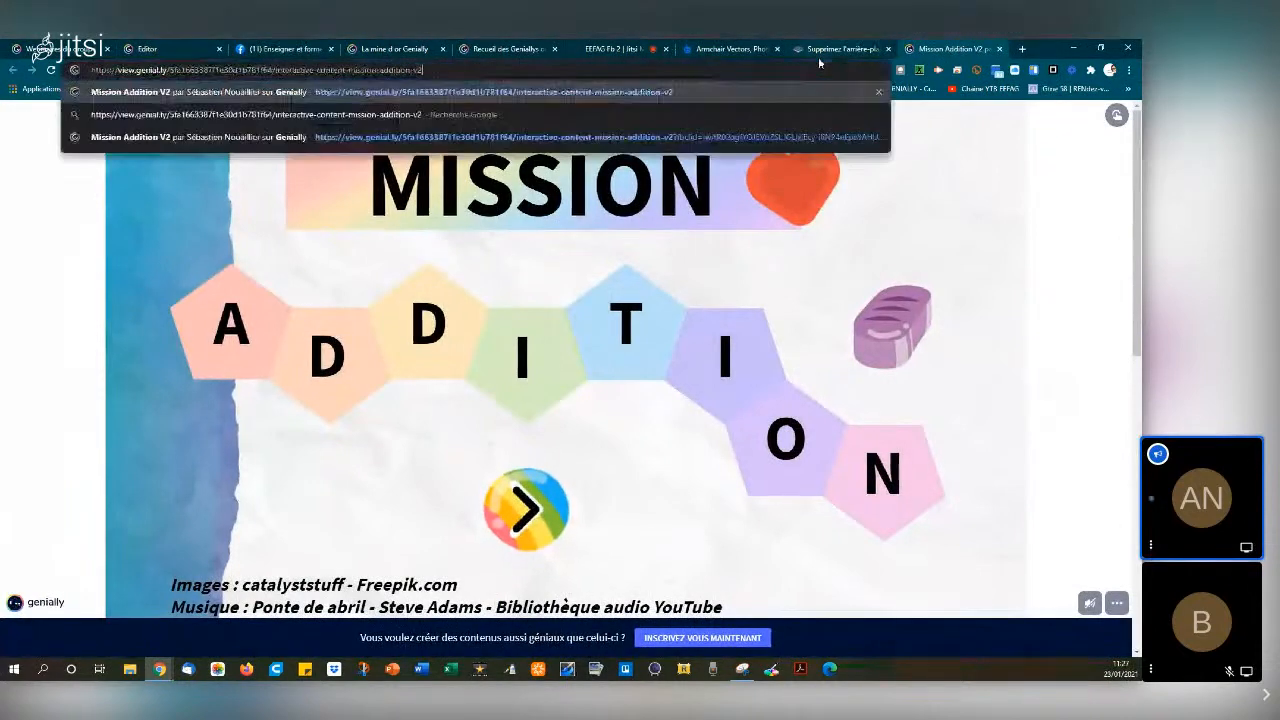
pyautogui.press('Return')
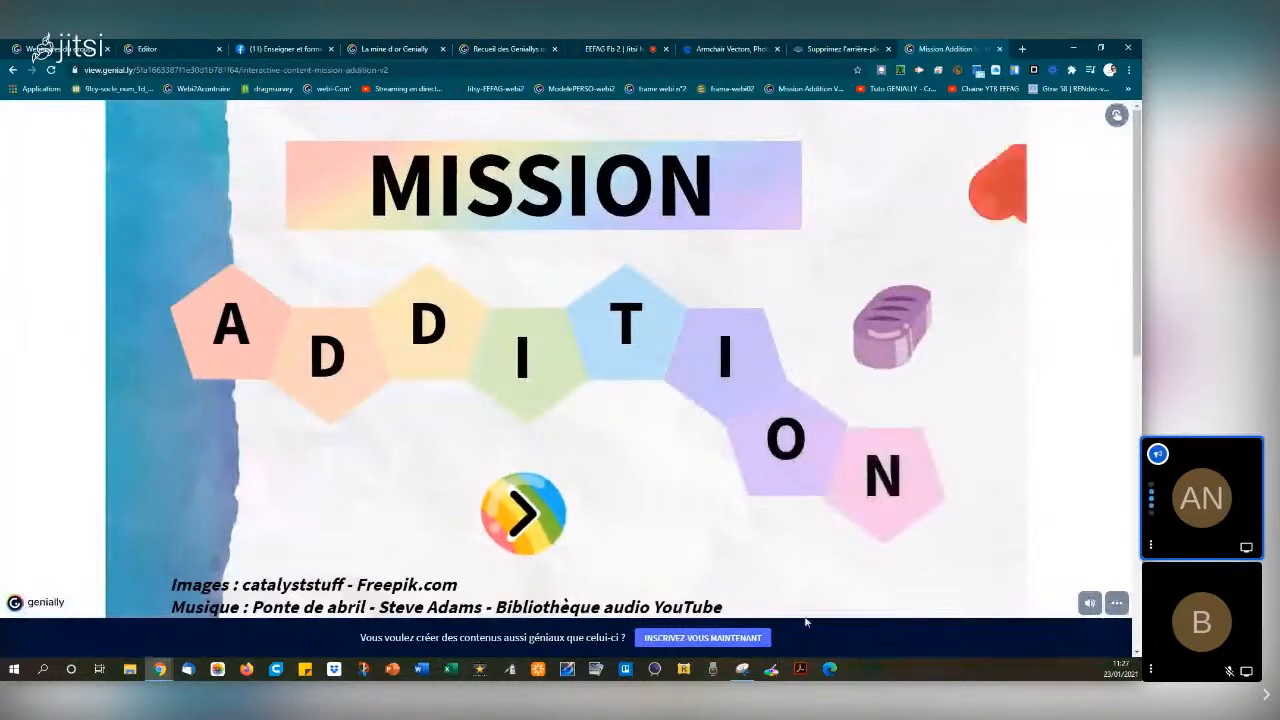
# Capture the Mission Addition title page as a rectangular screen snip, then close that page
pyautogui.click(743, 670)
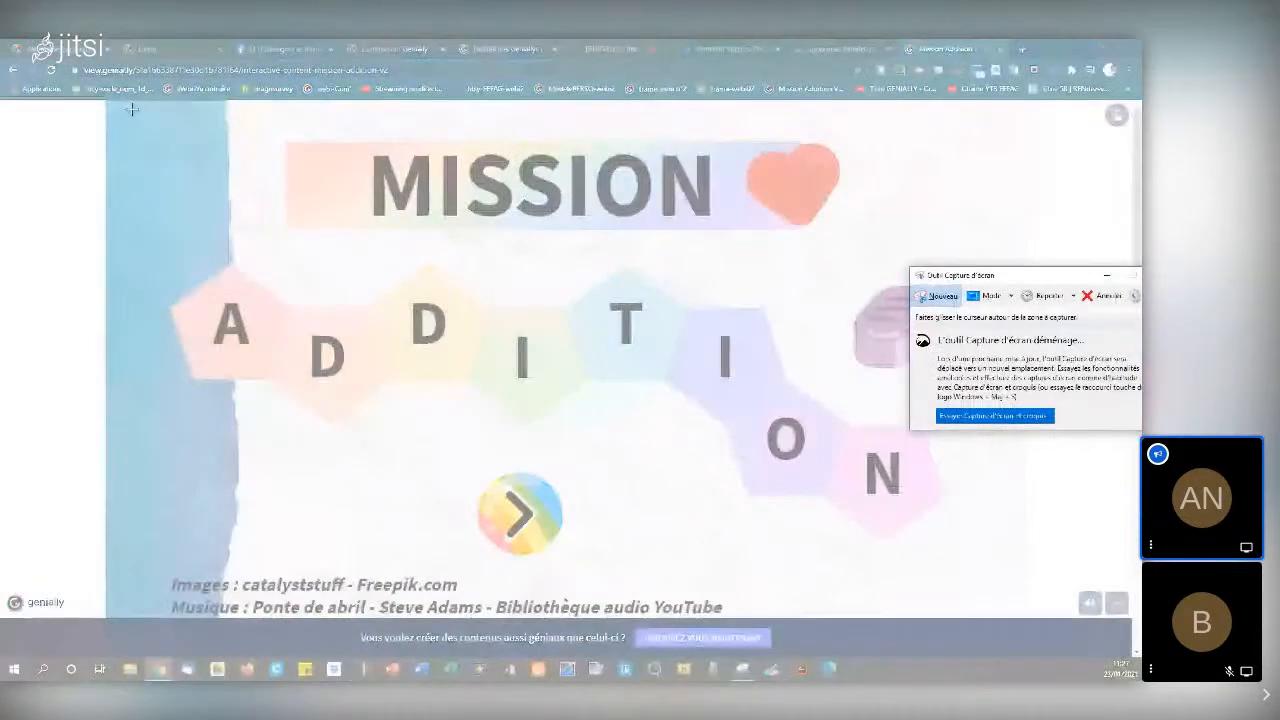
pyautogui.moveTo(107, 101); pyautogui.dragTo(1013, 617)
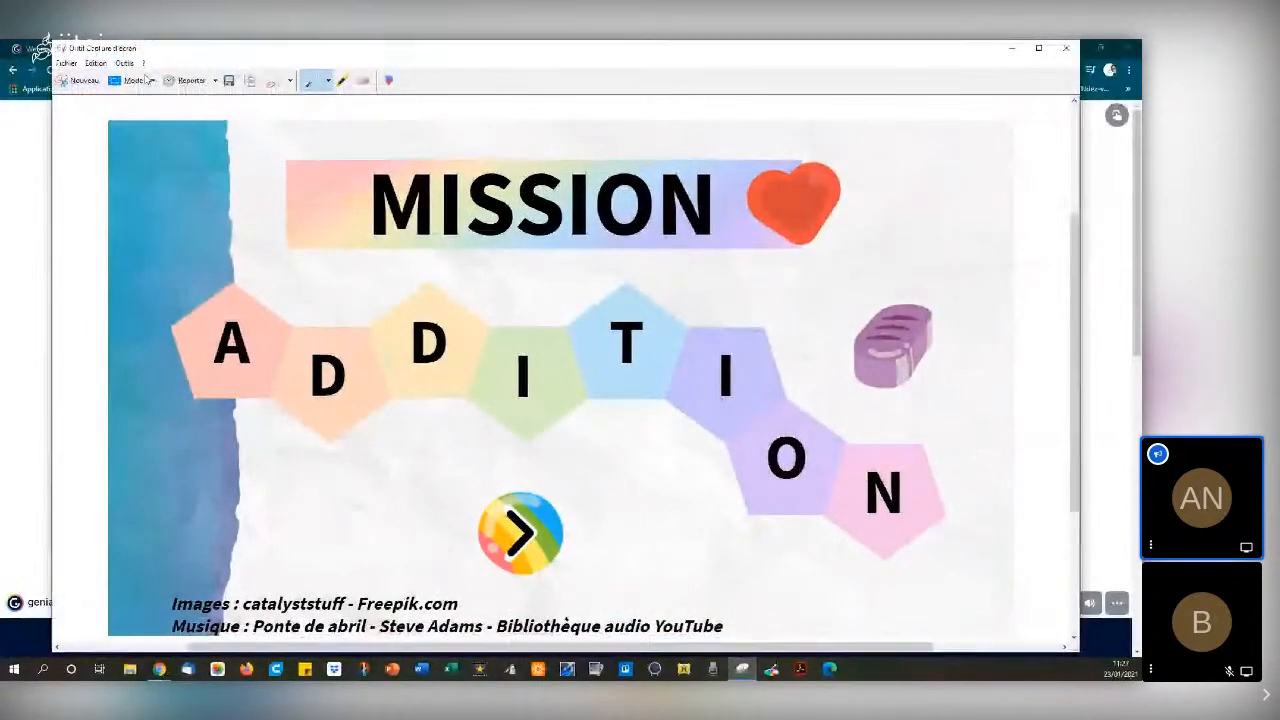
pyautogui.click(1014, 52)
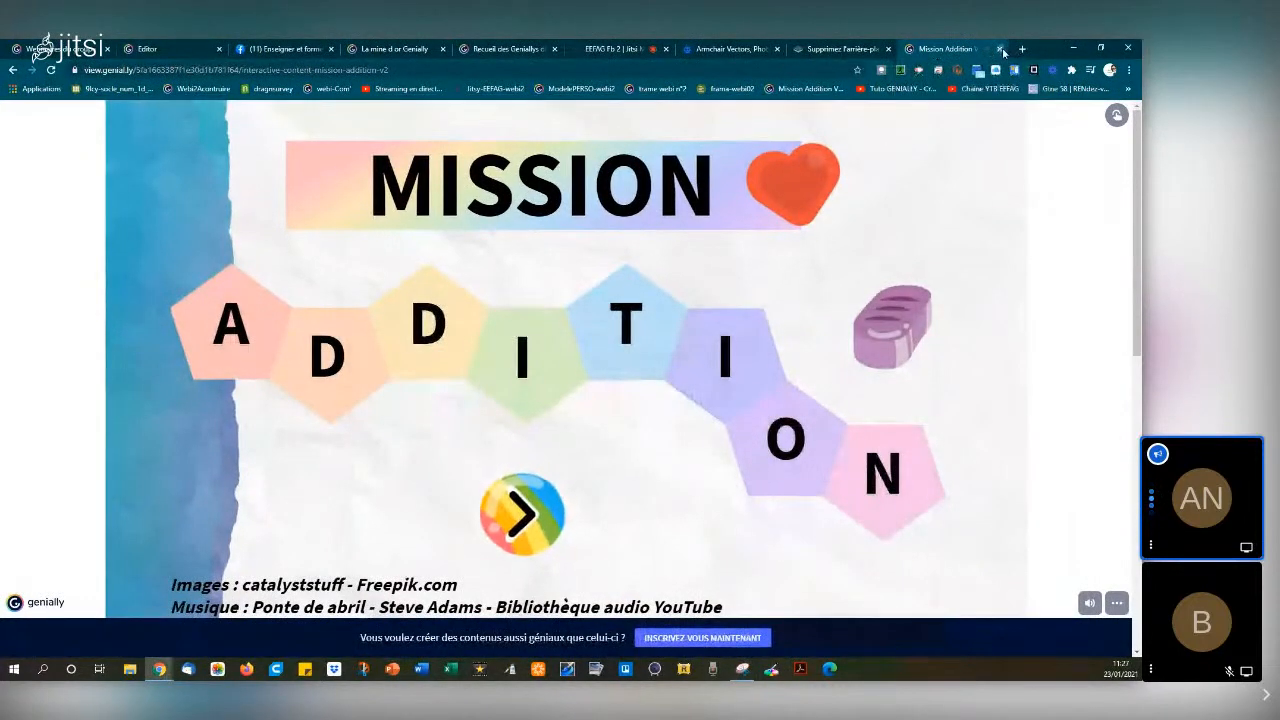
pyautogui.click(998, 48)
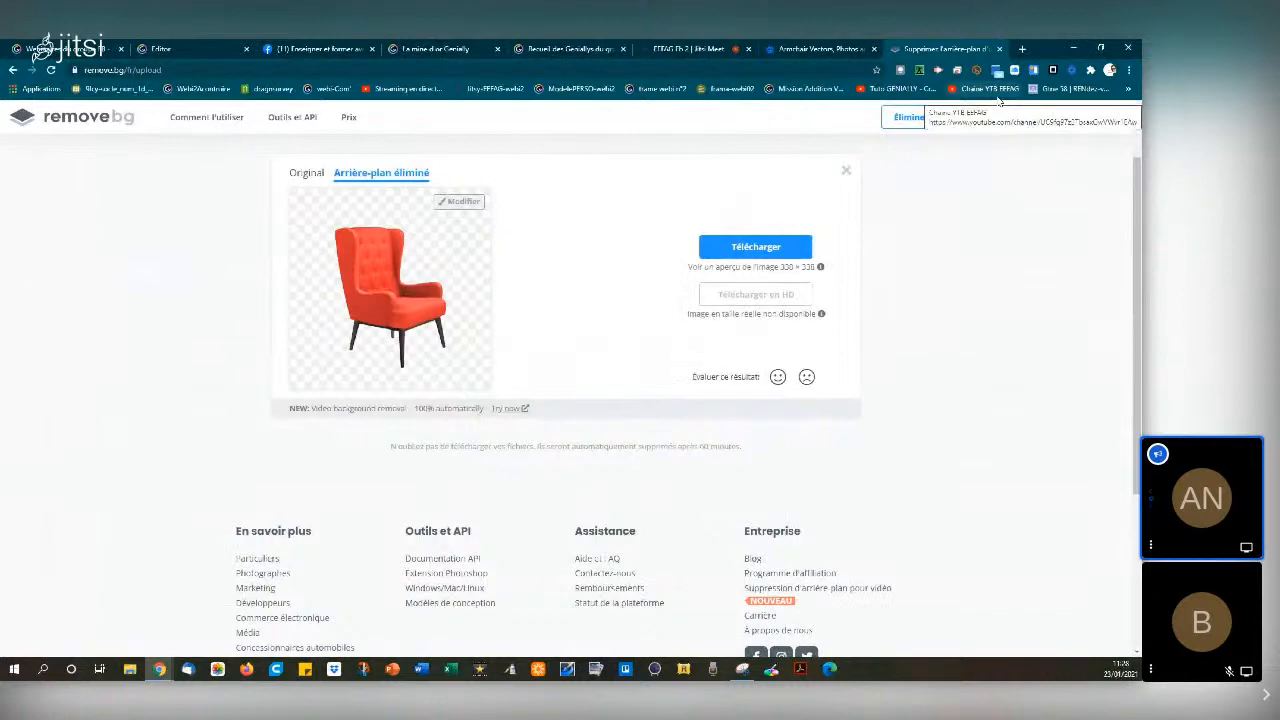
# Paste the Mission Addition capture into the classroom scene and shrink it onto the laptop's blank screen
pyautogui.click(160, 49)
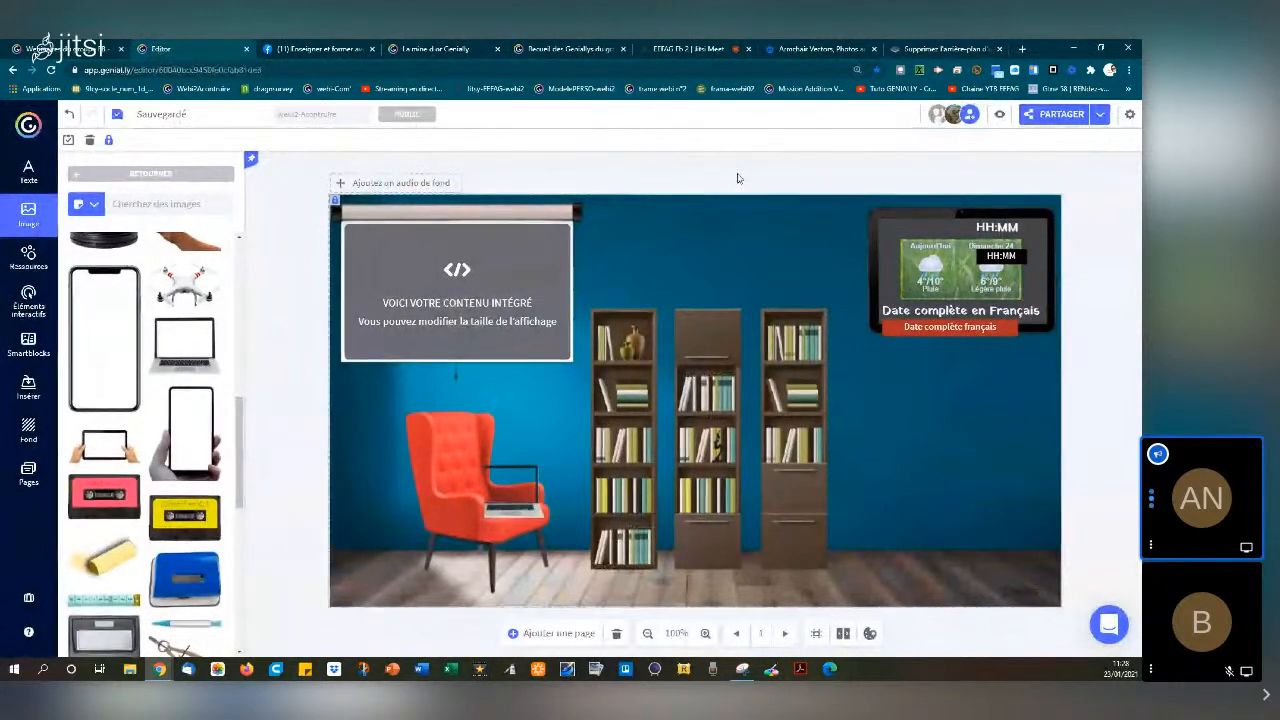
pyautogui.hotkey('ctrl', 'v')
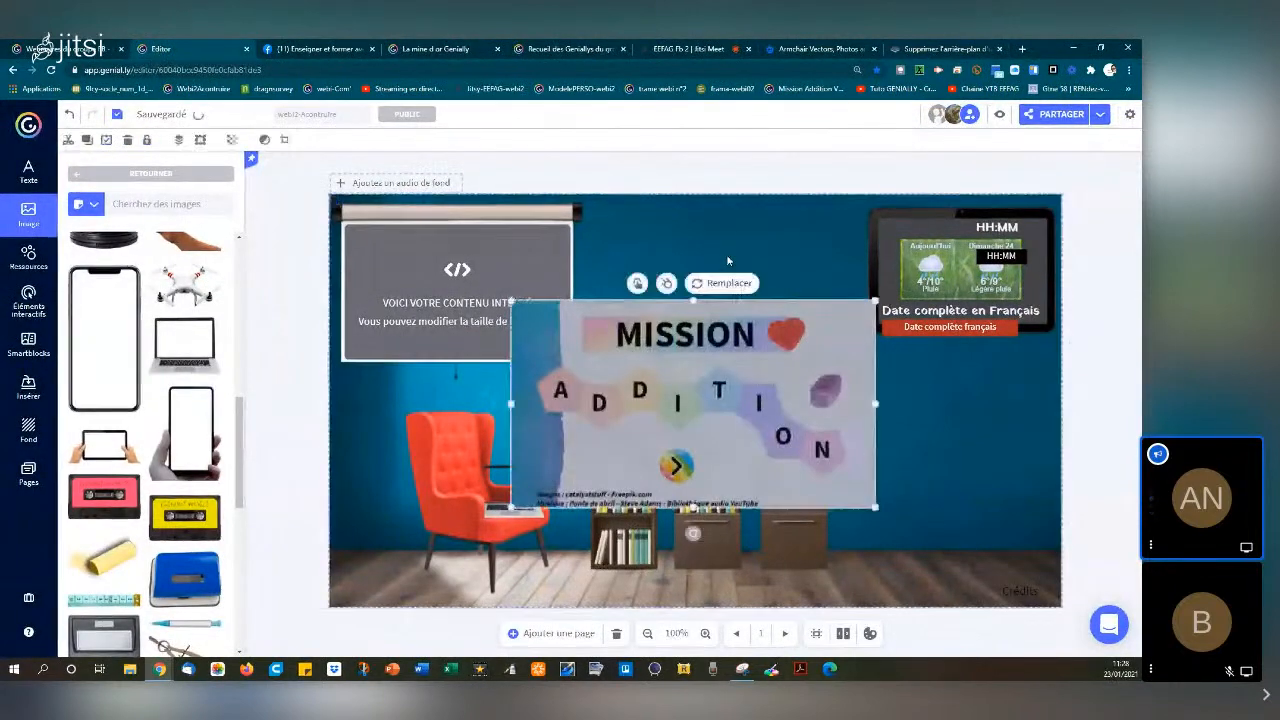
pyautogui.moveTo(668, 393); pyautogui.dragTo(642, 387)
pyautogui.moveTo(848, 296); pyautogui.dragTo(532, 486)
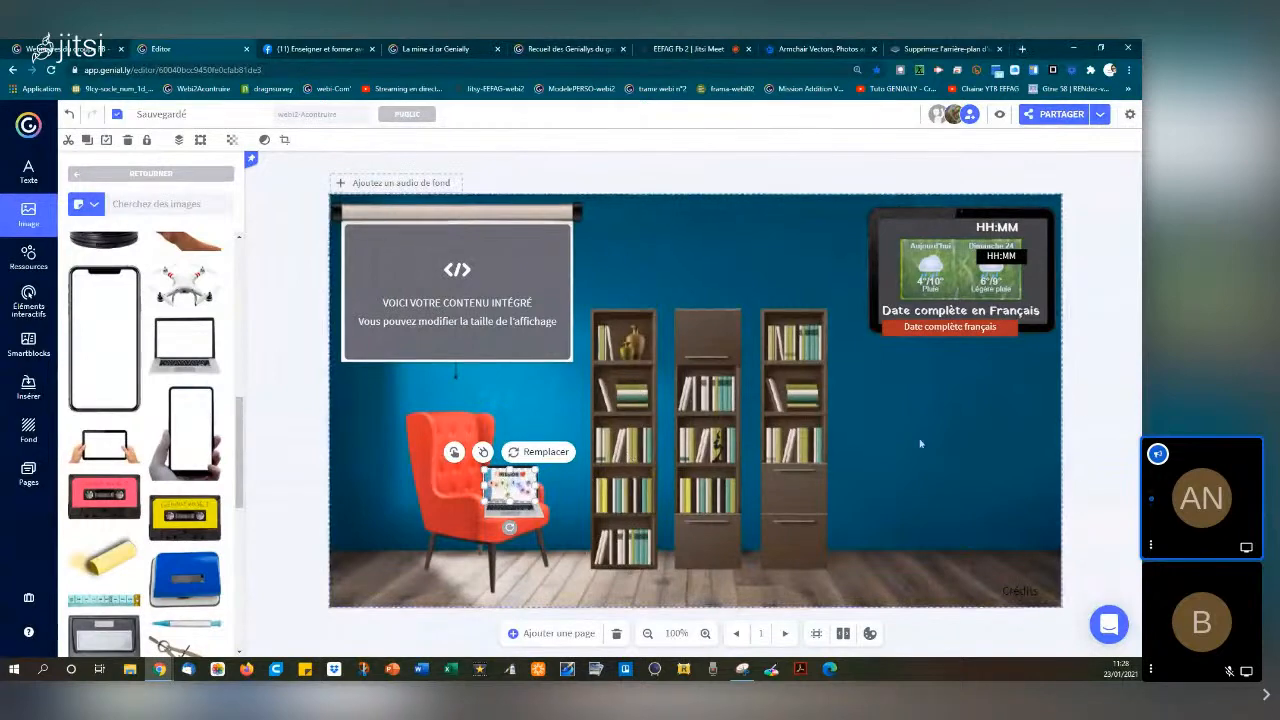
pyautogui.click(1080, 463)
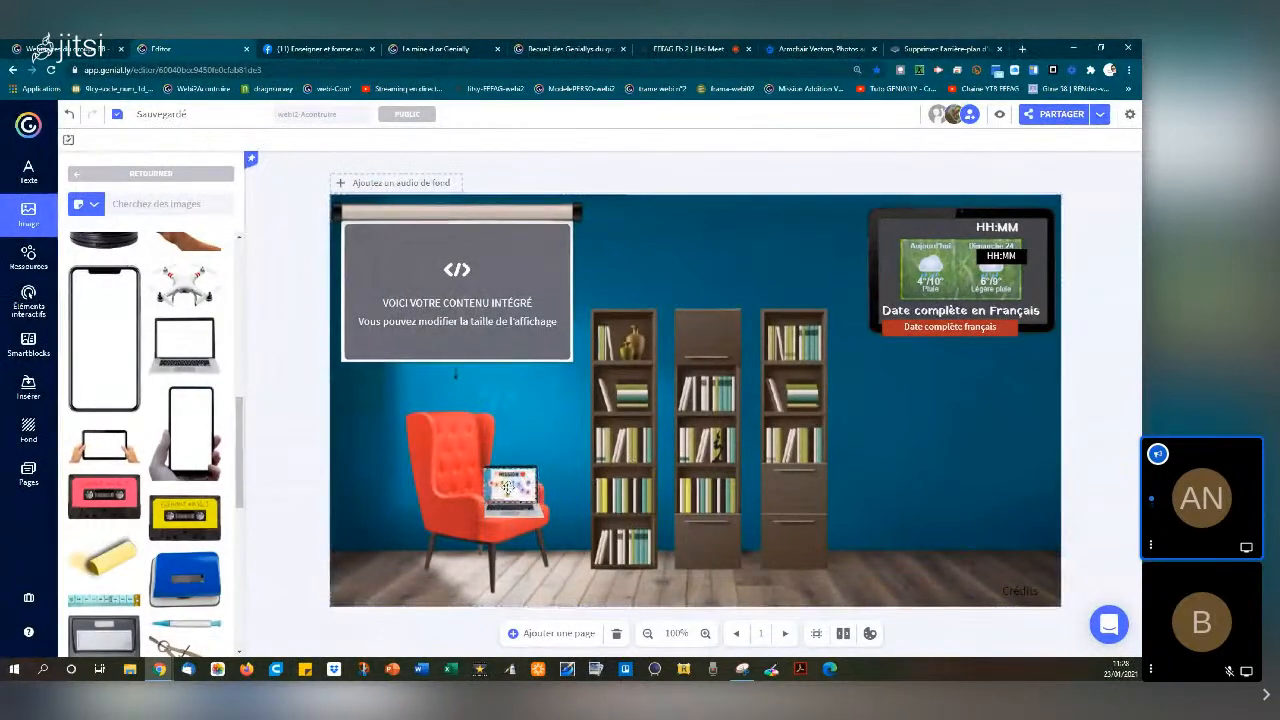
# Fine-tune the capture's size and position so it fills the laptop's screen frame
pyautogui.click(527, 490)
pyautogui.moveTo(527, 490); pyautogui.dragTo(512, 467)
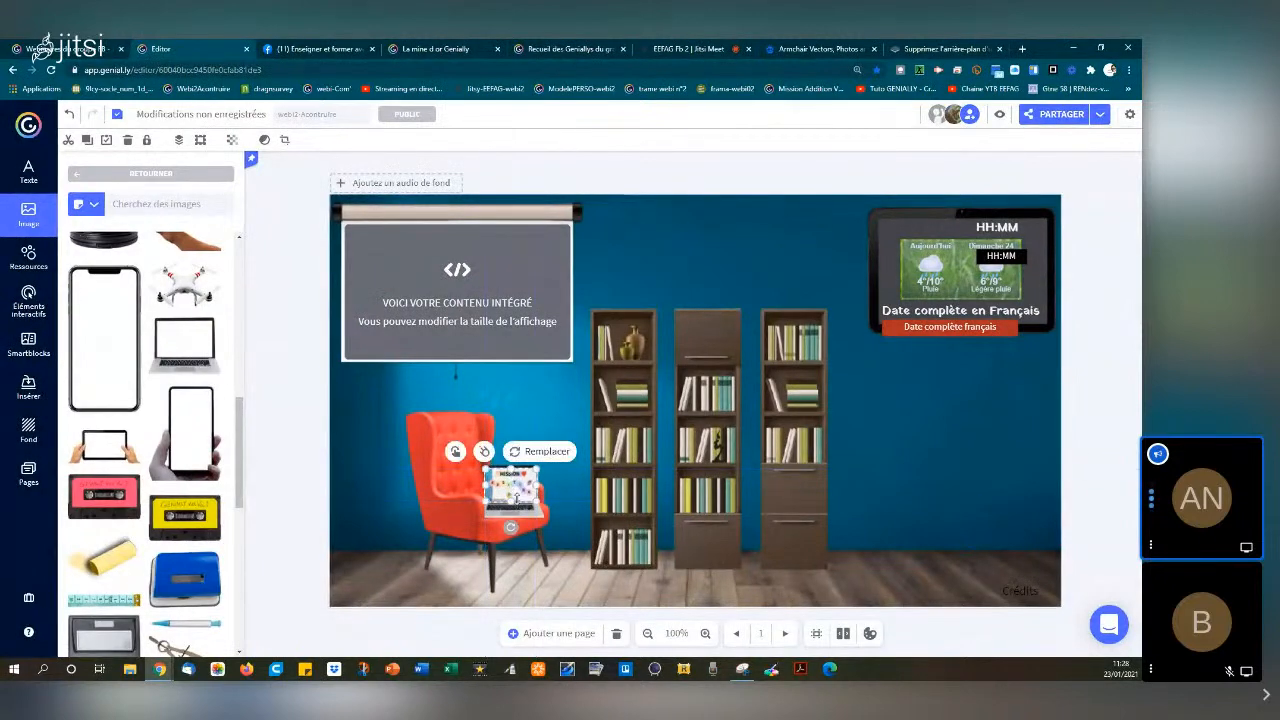
pyautogui.click(1088, 448)
pyautogui.click(518, 492)
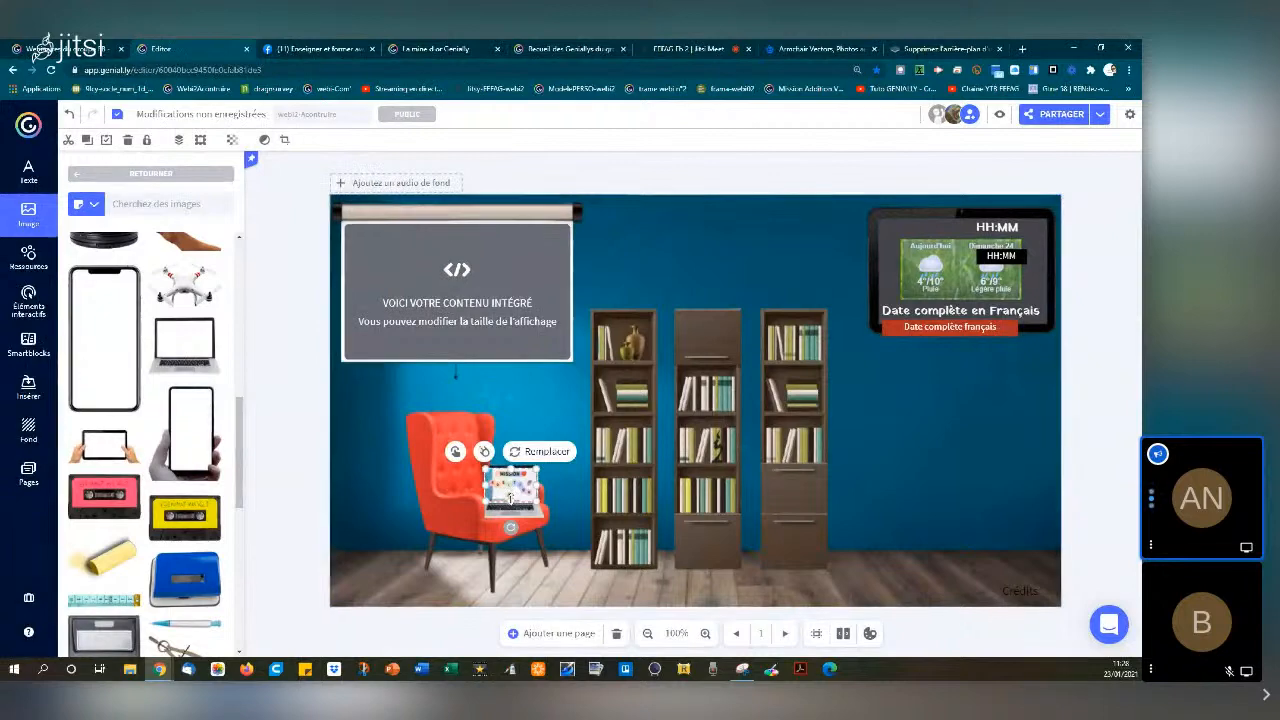
pyautogui.moveTo(518, 492); pyautogui.dragTo(546, 485)
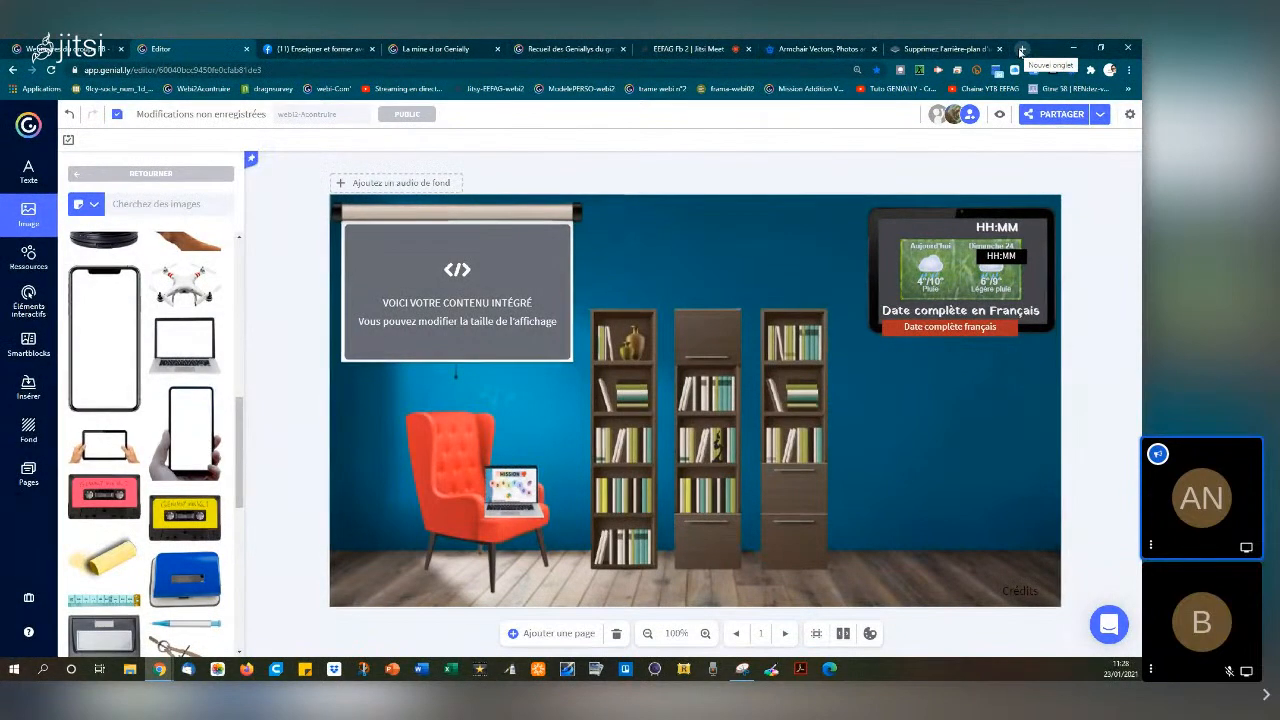
# Reopen the Mission Addition V2 Genially and copy its iframe embed code from the sharing options
pyautogui.click(1021, 48)
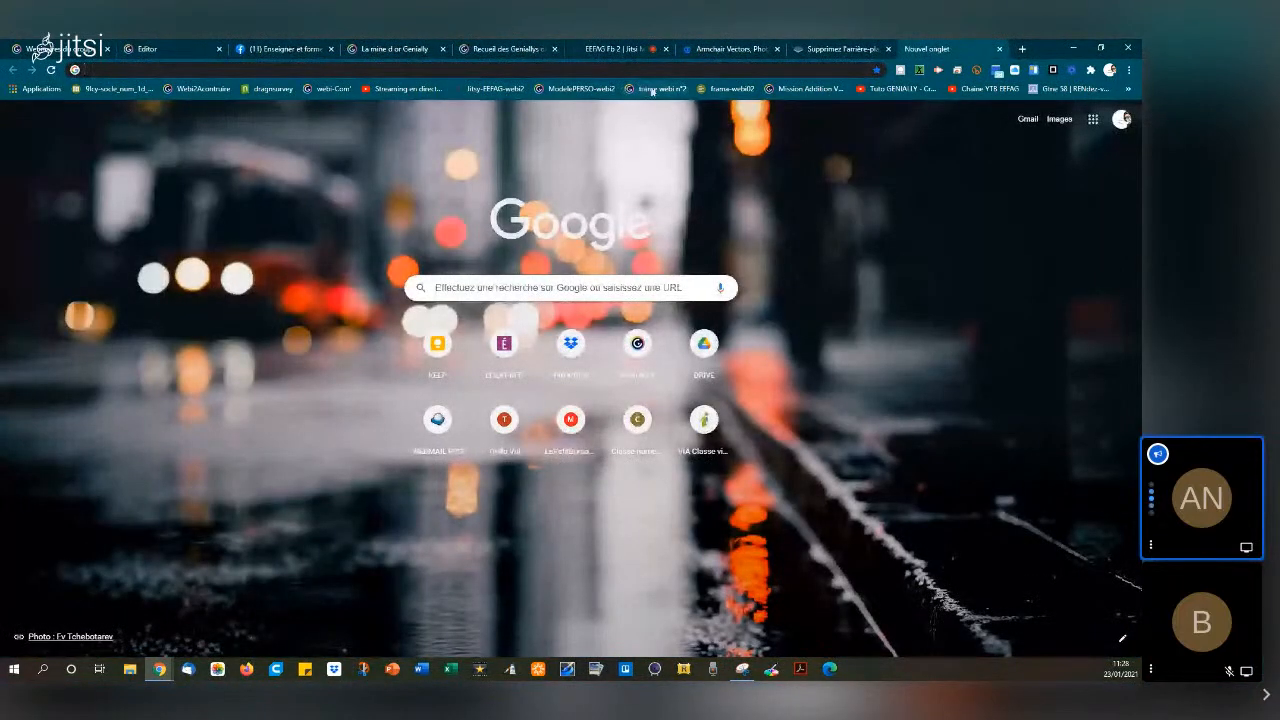
pyautogui.click(805, 88)
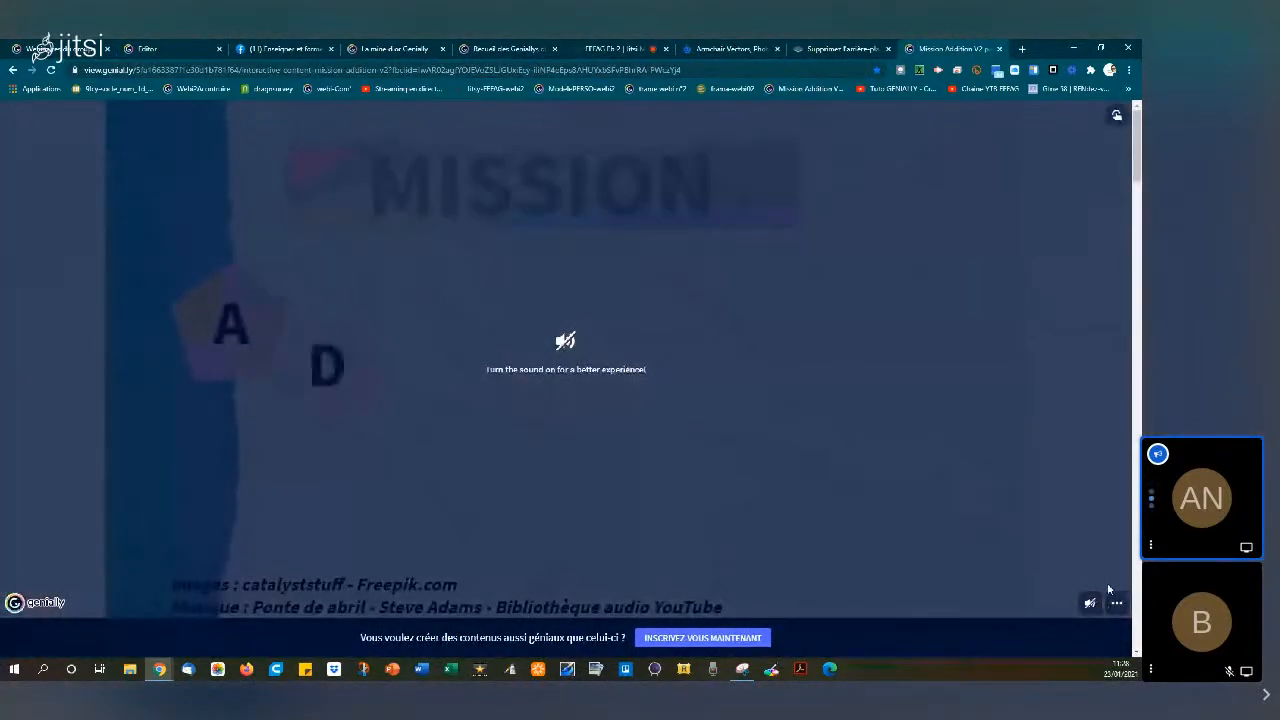
pyautogui.click(1117, 606)
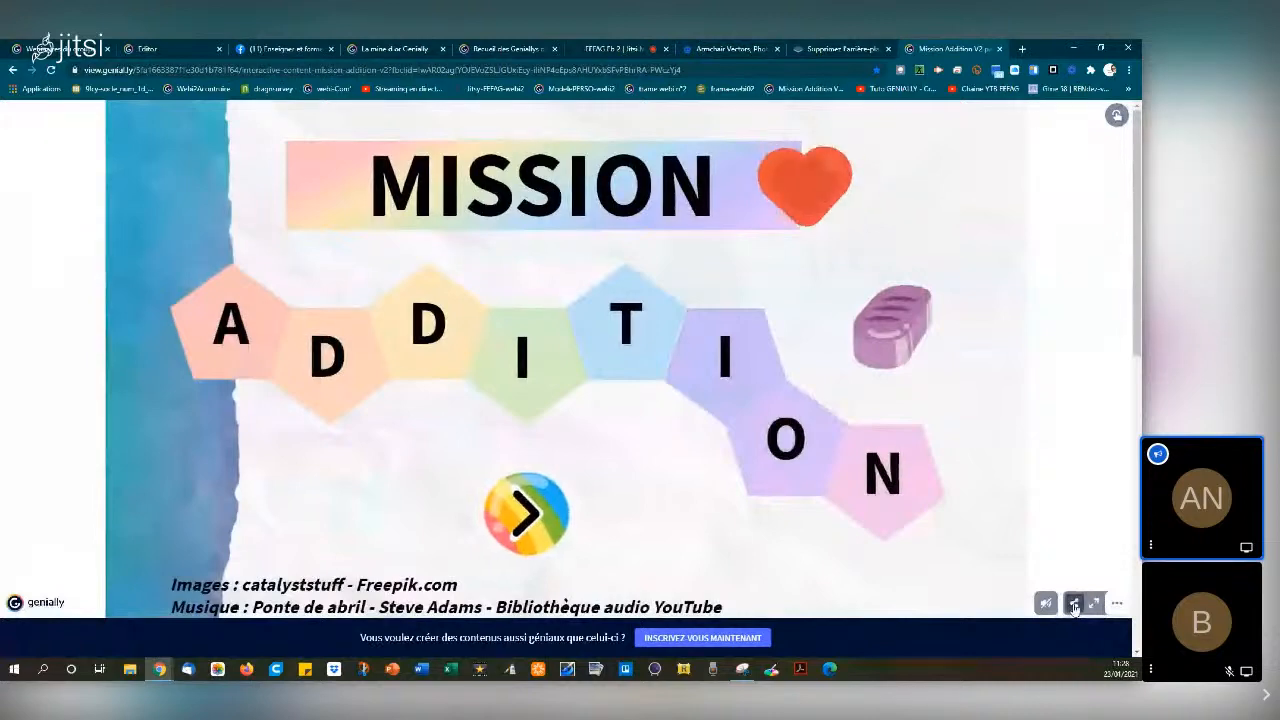
pyautogui.click(1074, 603)
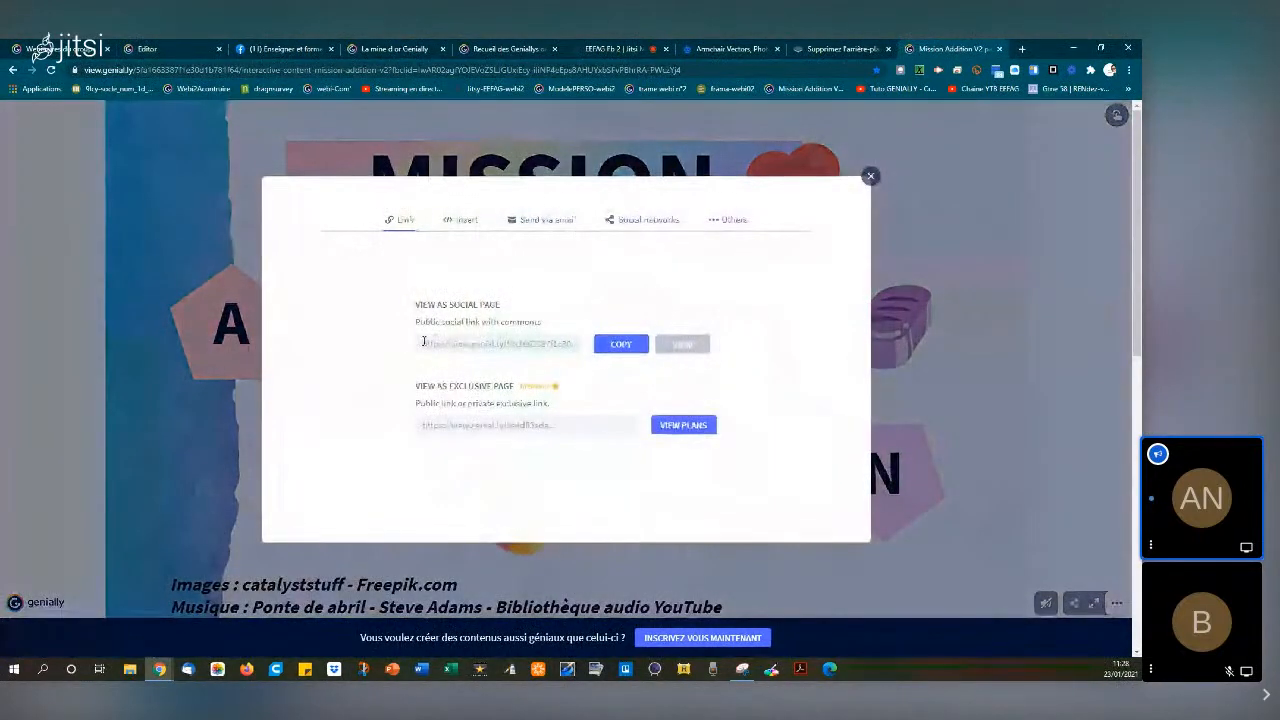
pyautogui.click(463, 222)
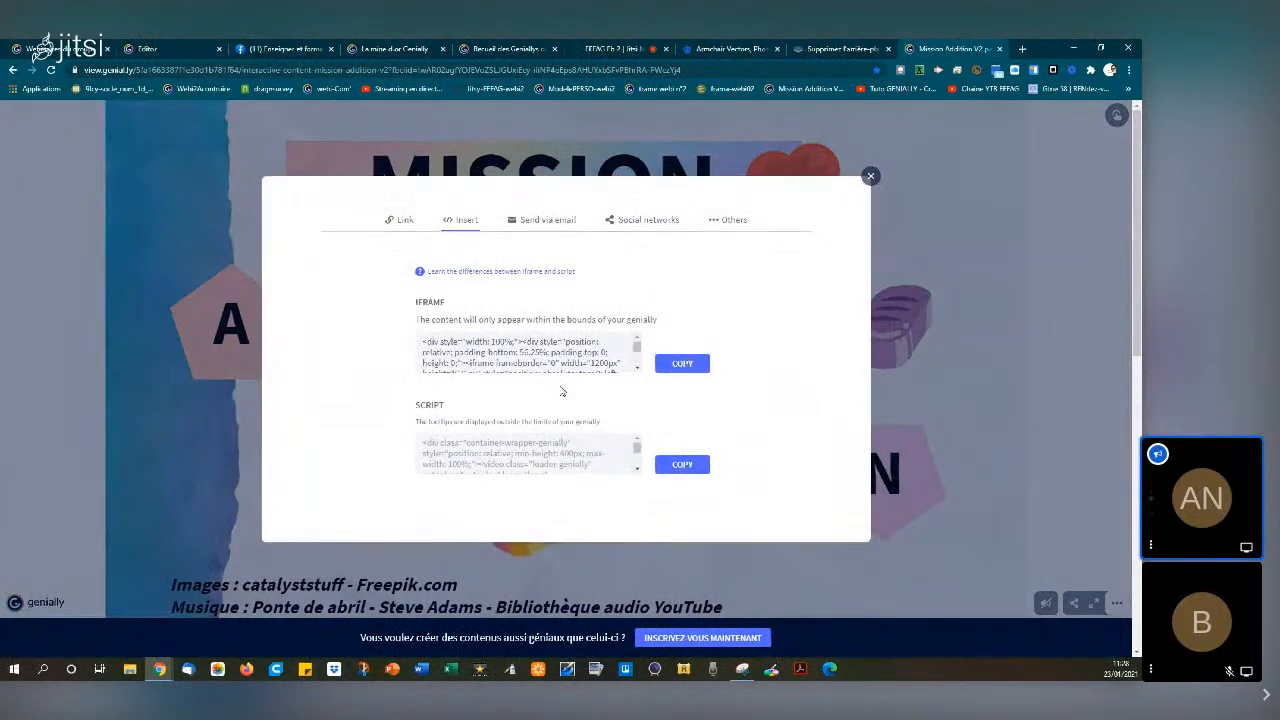
pyautogui.click(683, 365)
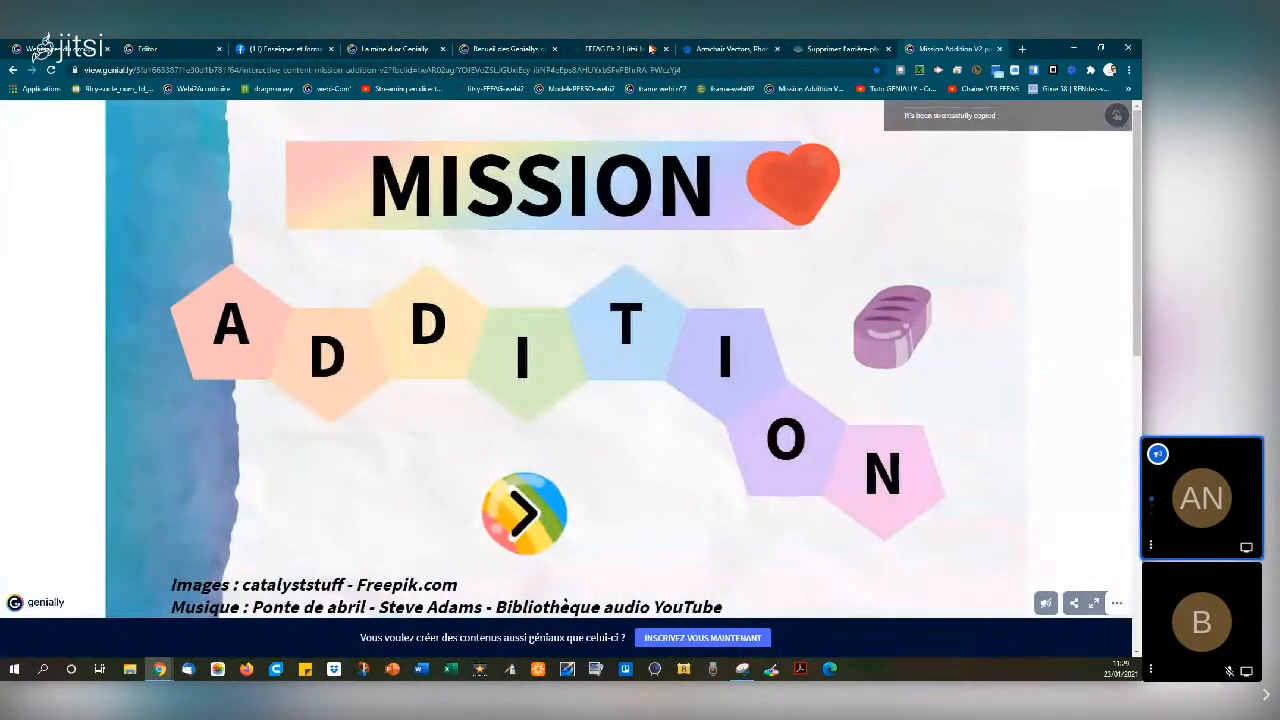
# Return to the classroom scene and add a Fenêtre interactivity to the Mission Addition capture on the laptop
pyautogui.click(198, 48)
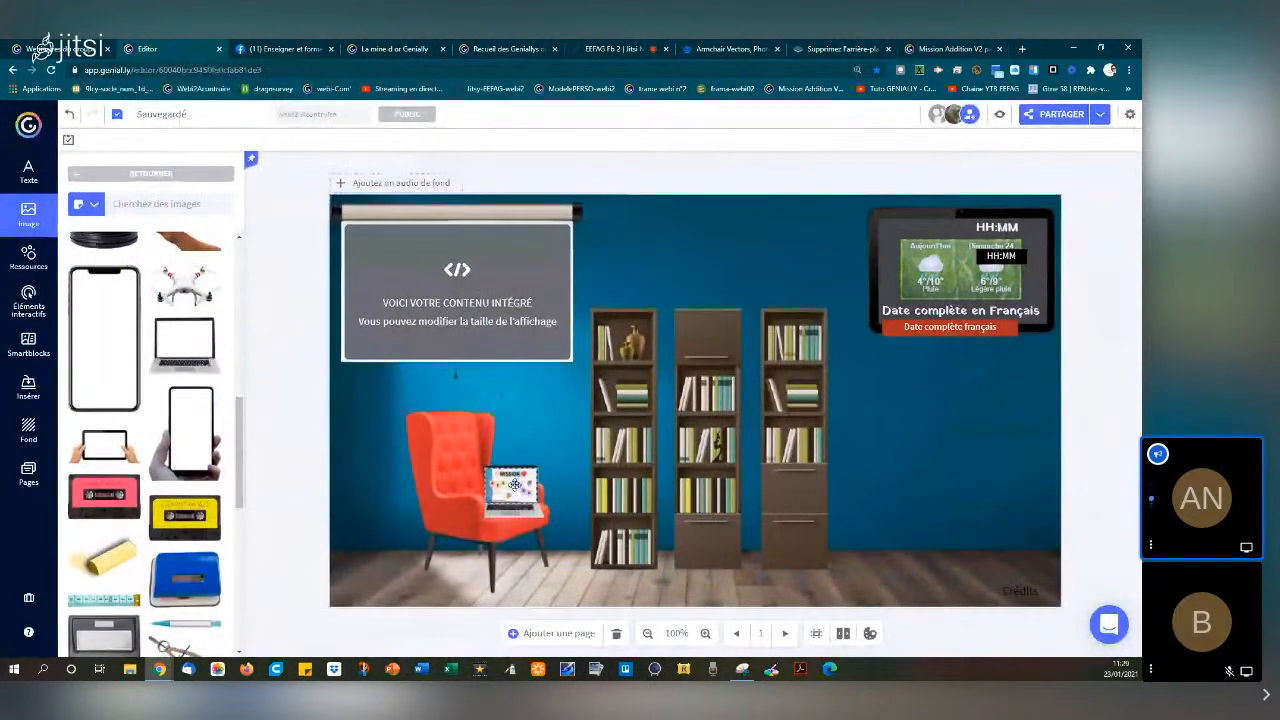
pyautogui.click(515, 487)
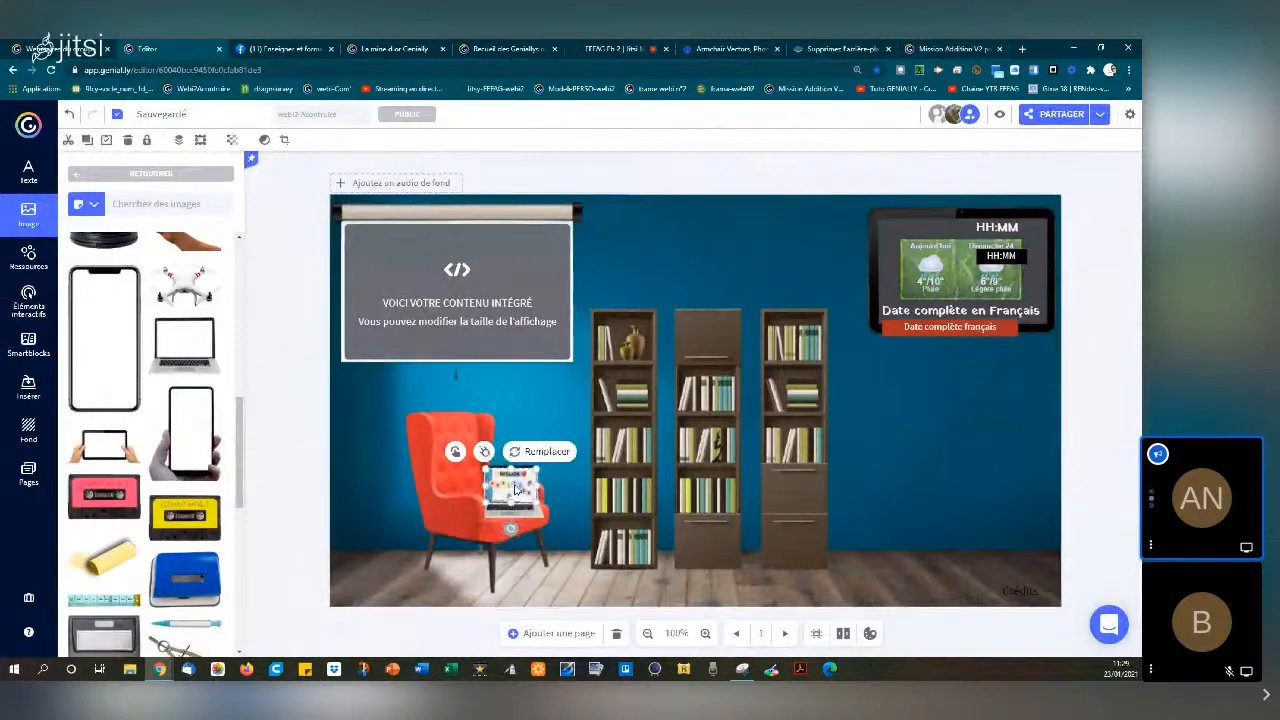
pyautogui.click(454, 452)
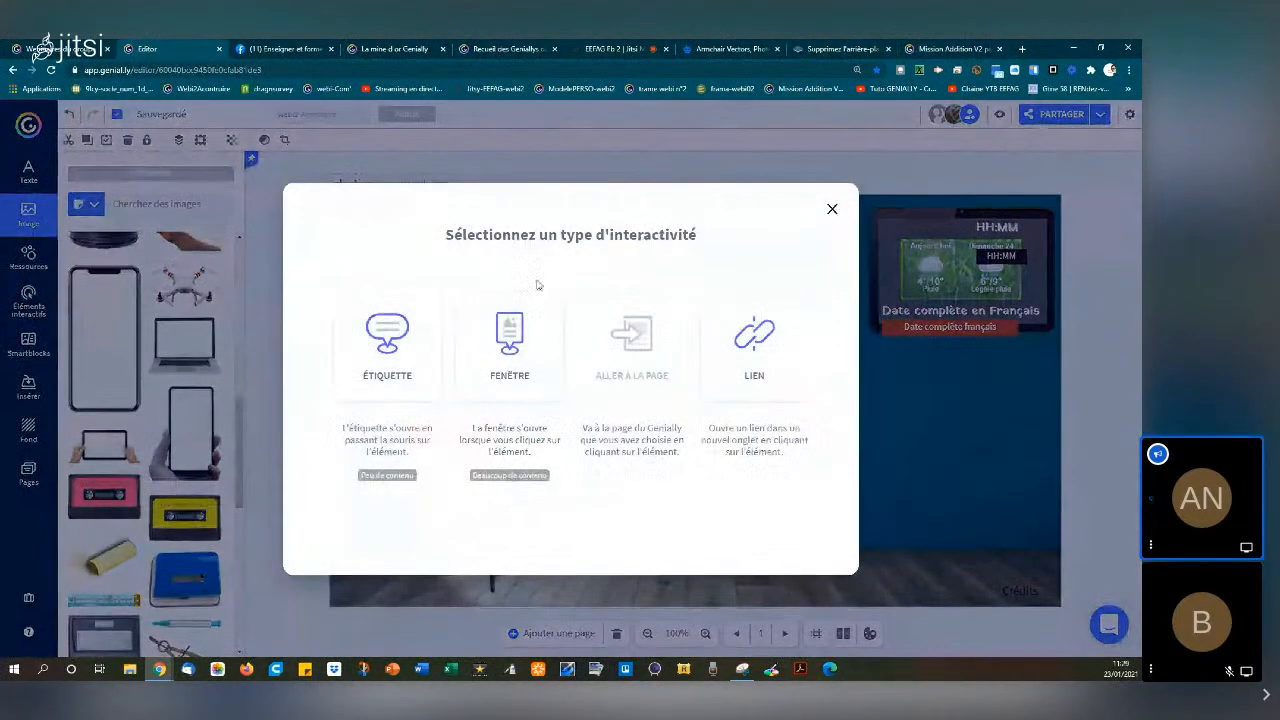
pyautogui.click(510, 333)
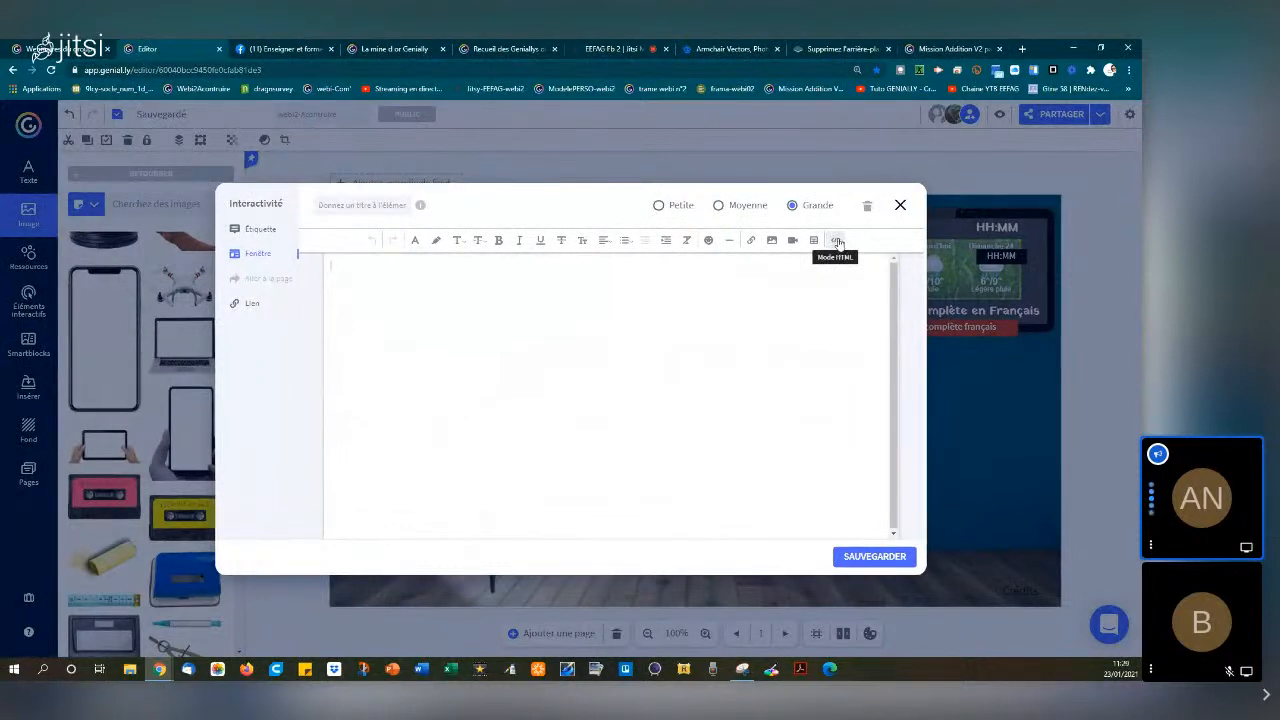
# Paste the iframe embed code into the window's HTML mode, render the embedded content, and save the interactivity
pyautogui.click(838, 243)
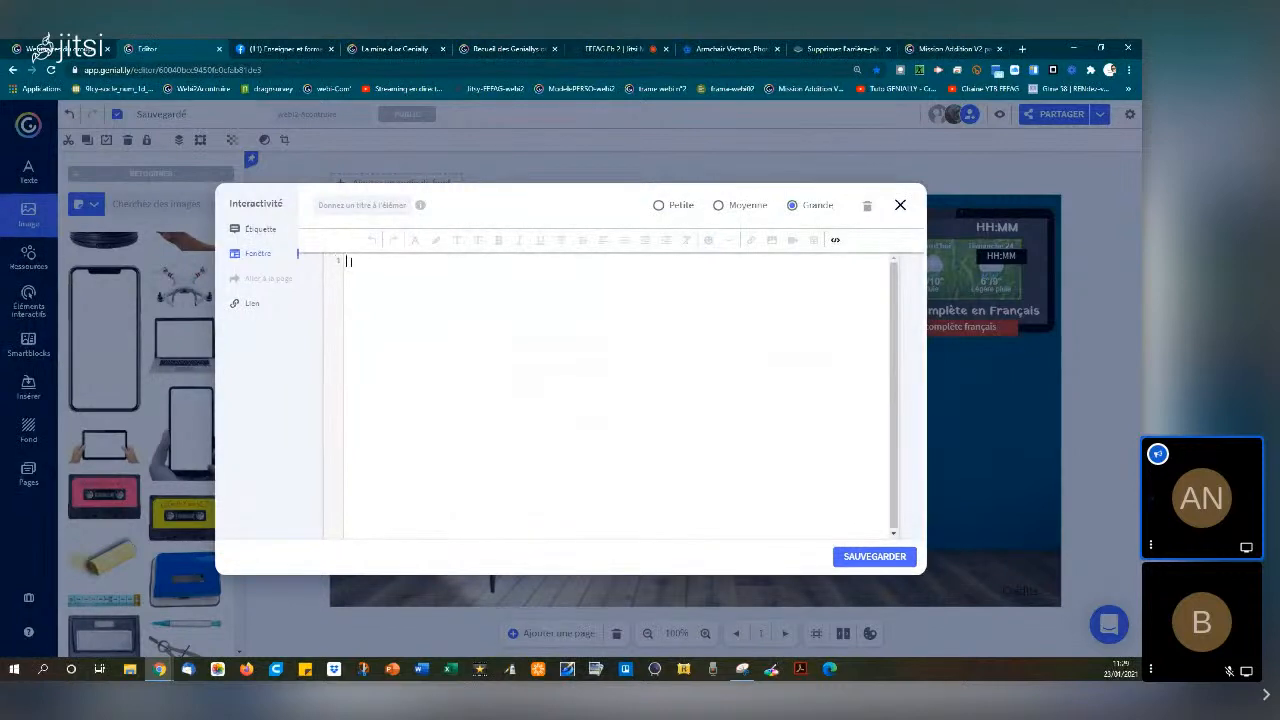
pyautogui.rightClick(356, 265)
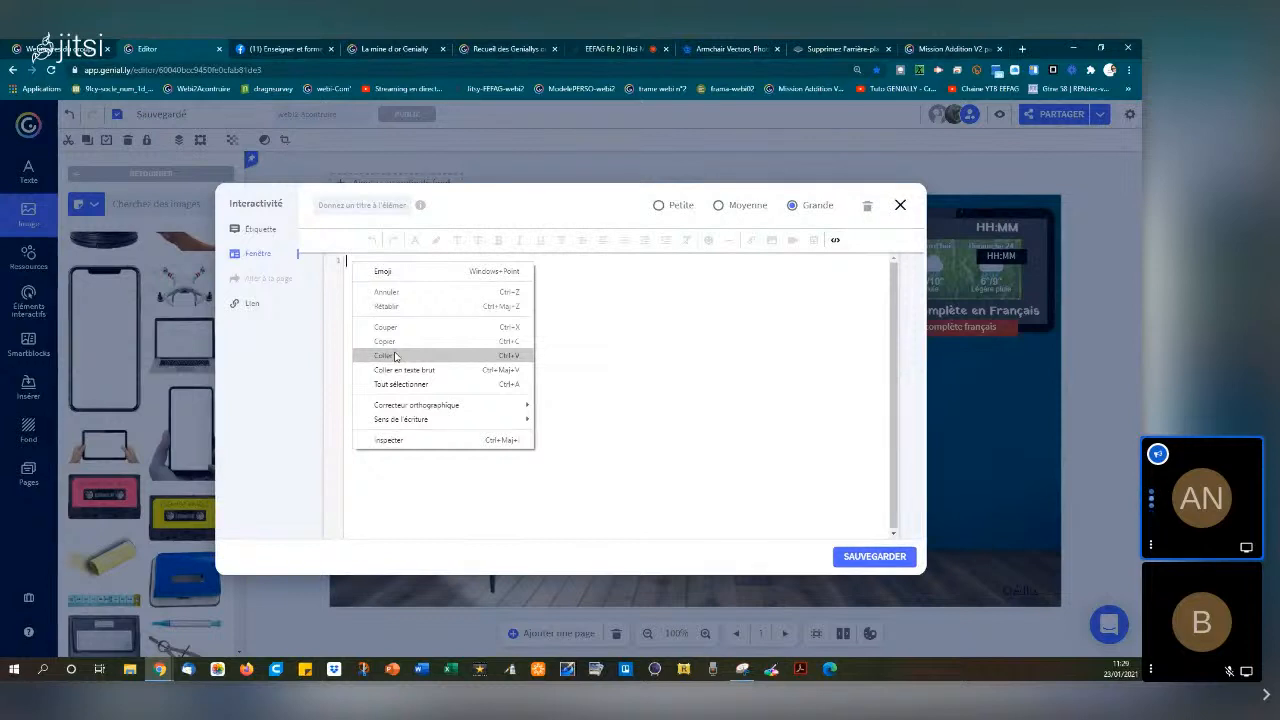
pyautogui.click(385, 355)
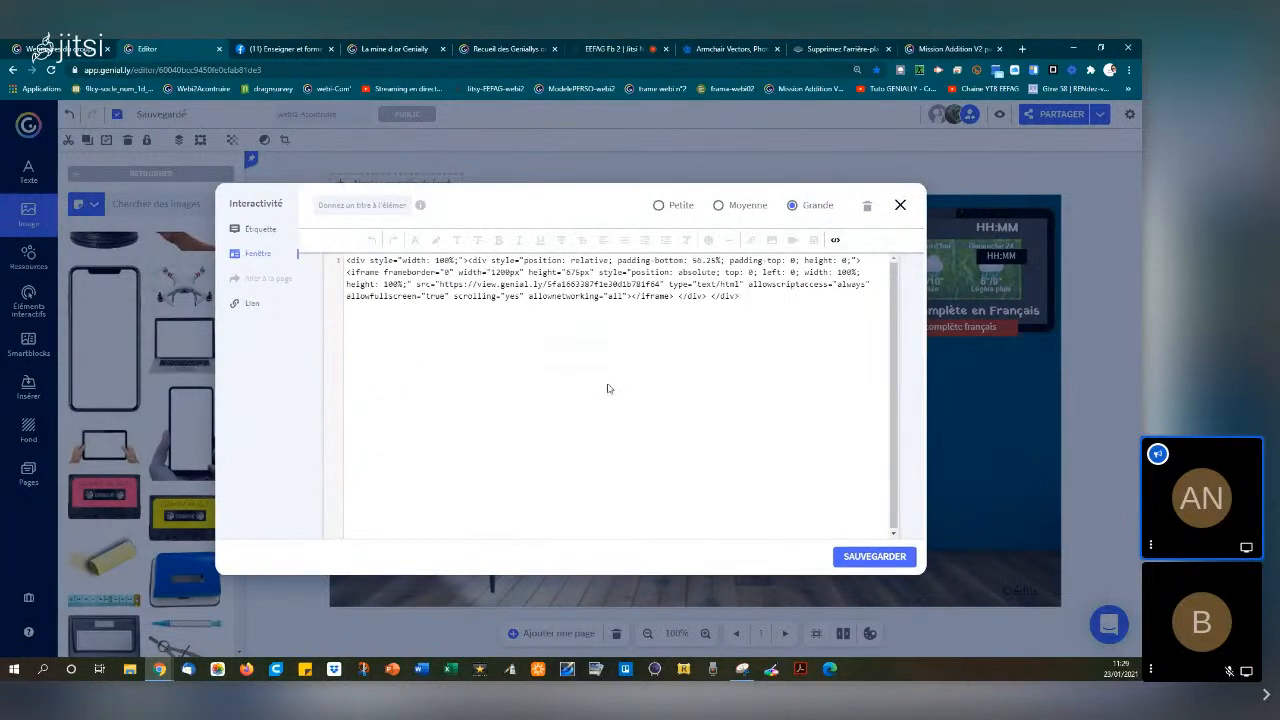
pyautogui.click(836, 244)
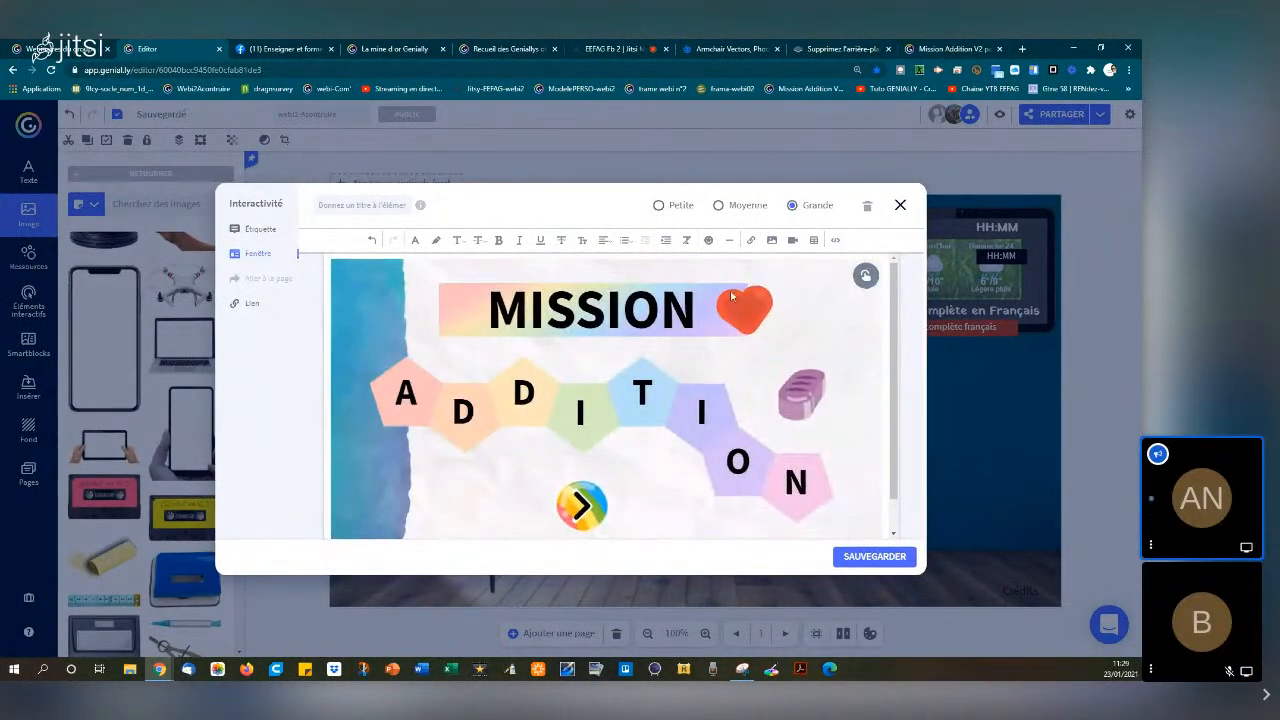
pyautogui.click(880, 558)
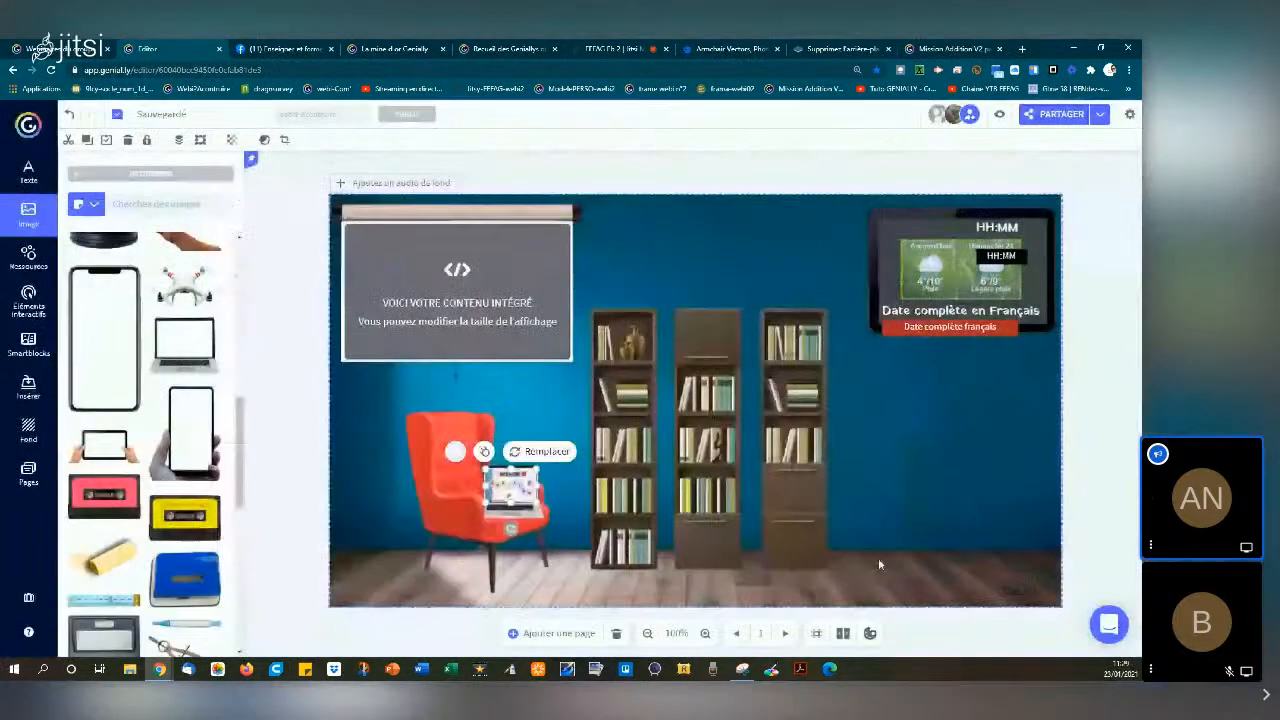
# Preview the classroom scene, test the projector screen's activity and the laptop's Mission Addition window, and return to editing
pyautogui.click(999, 114)
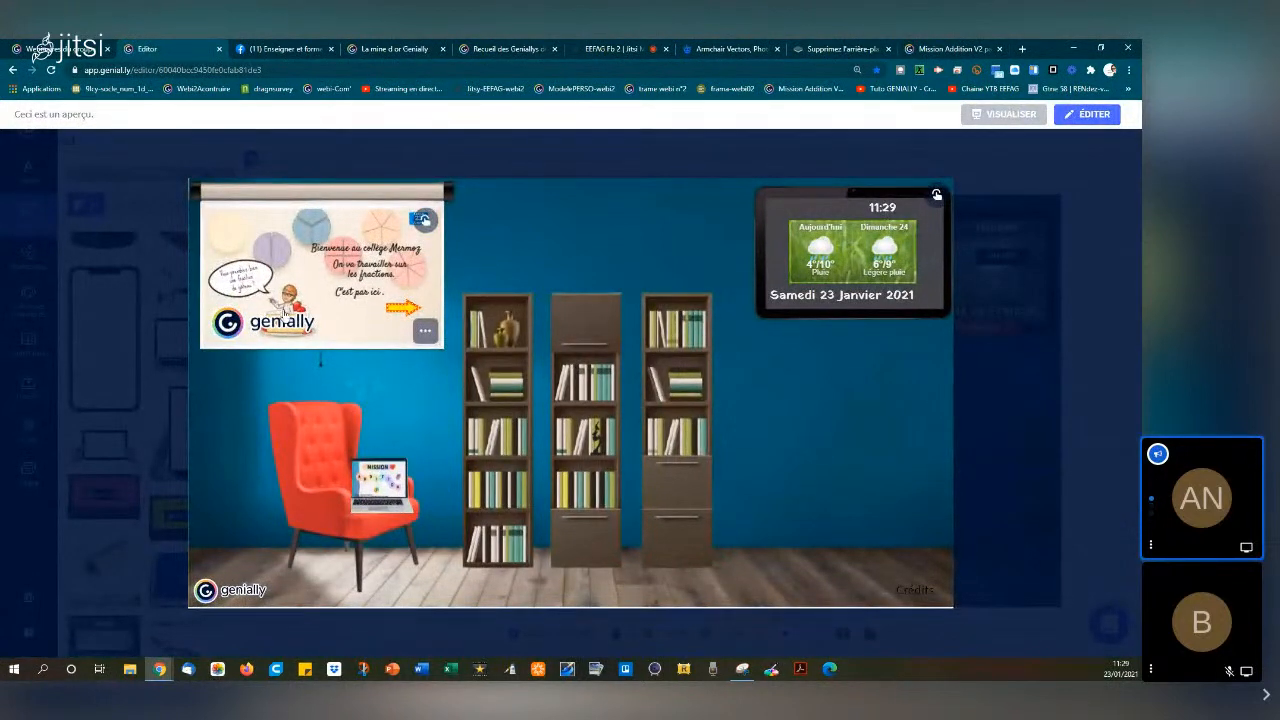
pyautogui.click(395, 309)
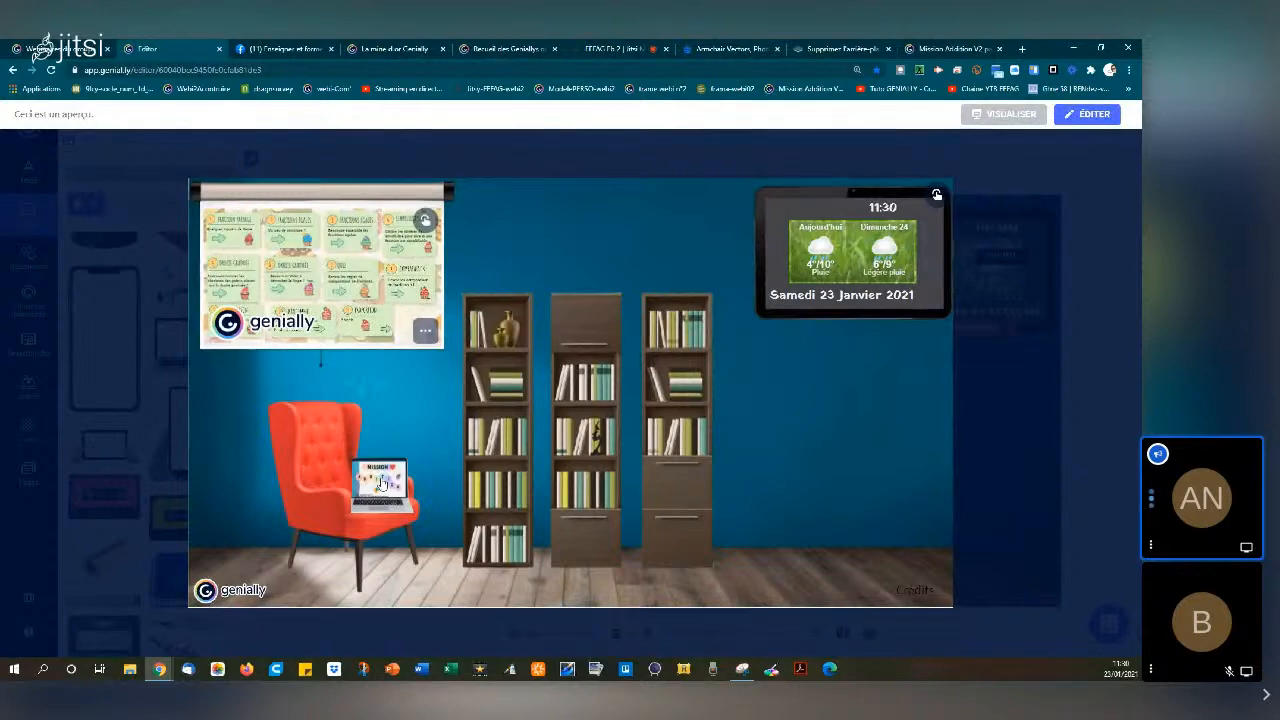
pyautogui.click(381, 484)
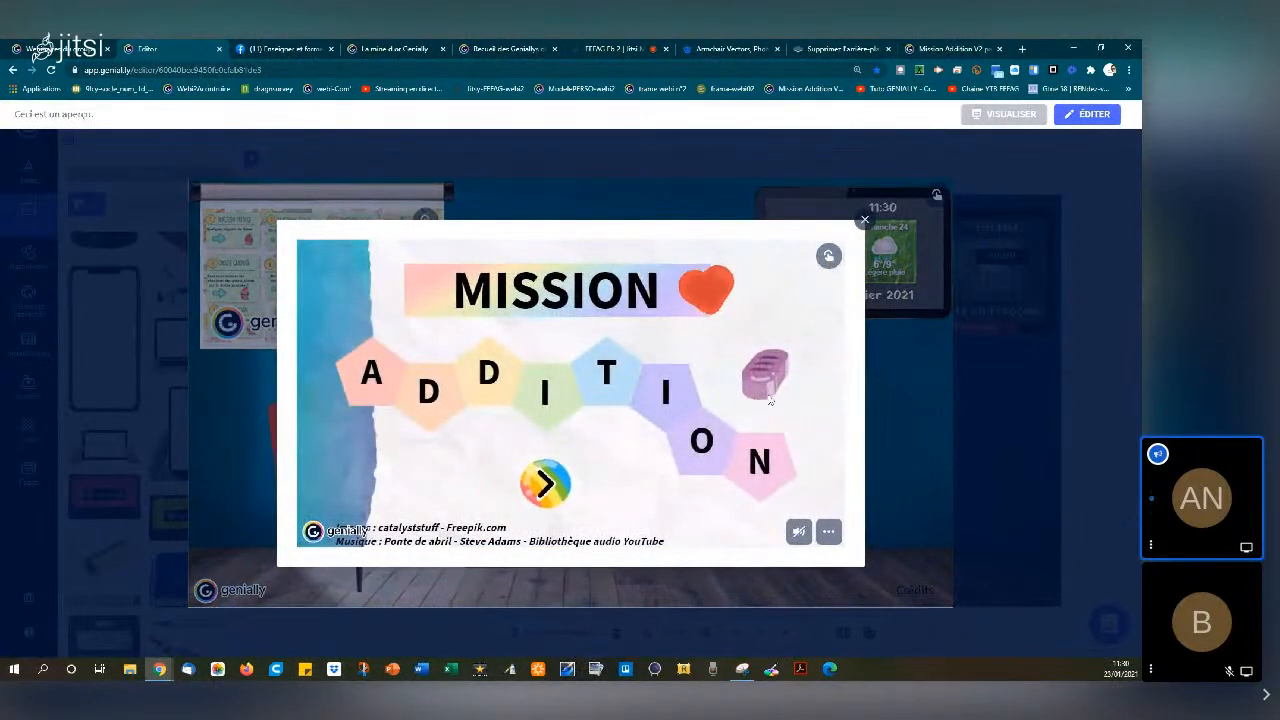
pyautogui.click(550, 484)
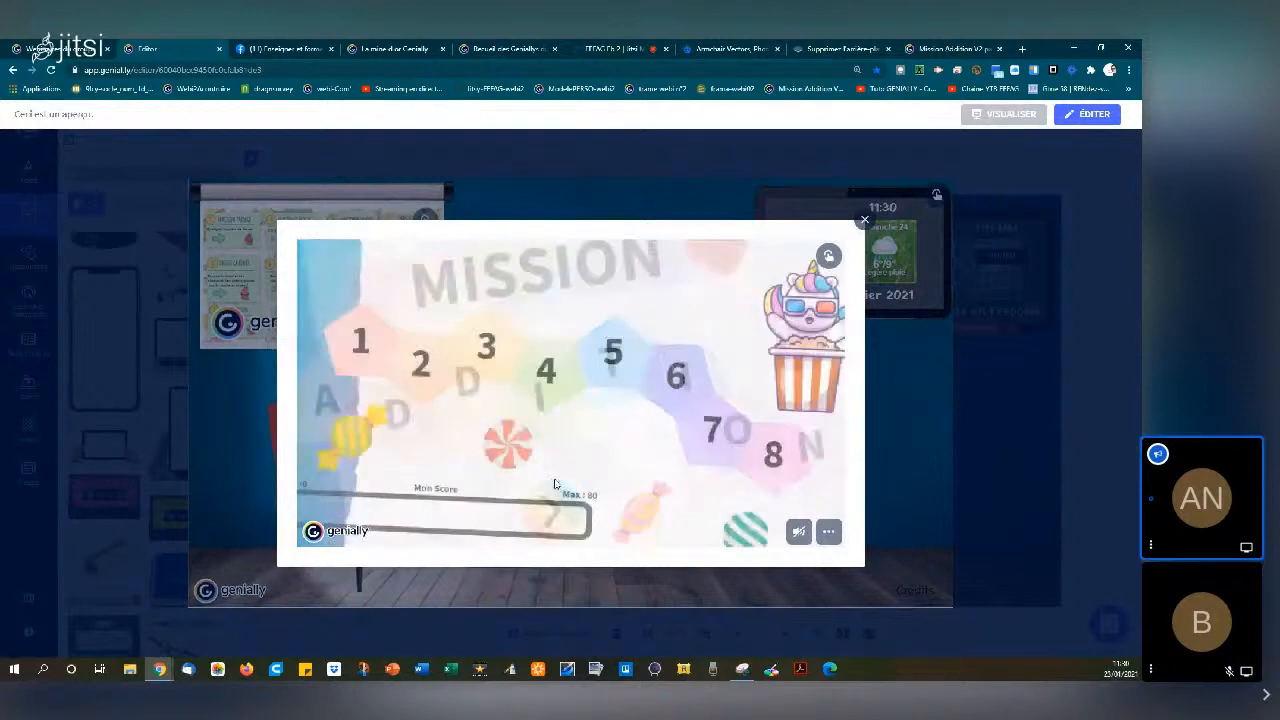
pyautogui.click(864, 221)
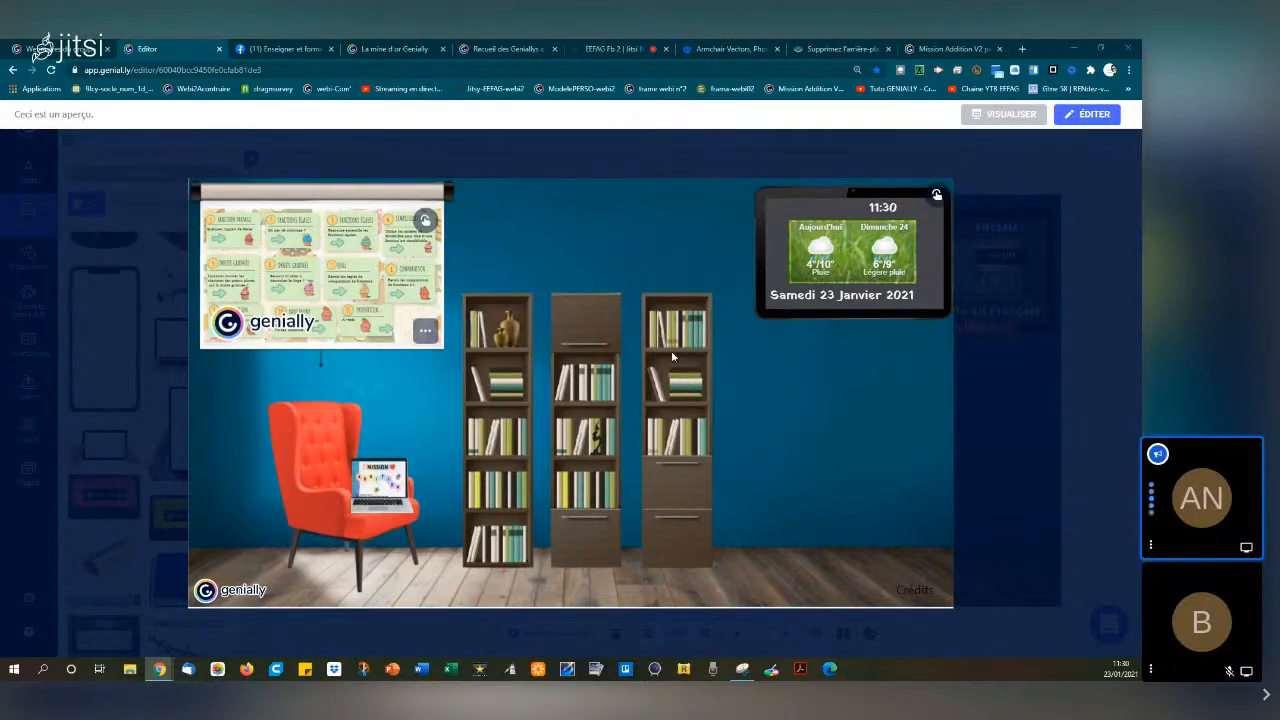
pyautogui.click(1079, 400)
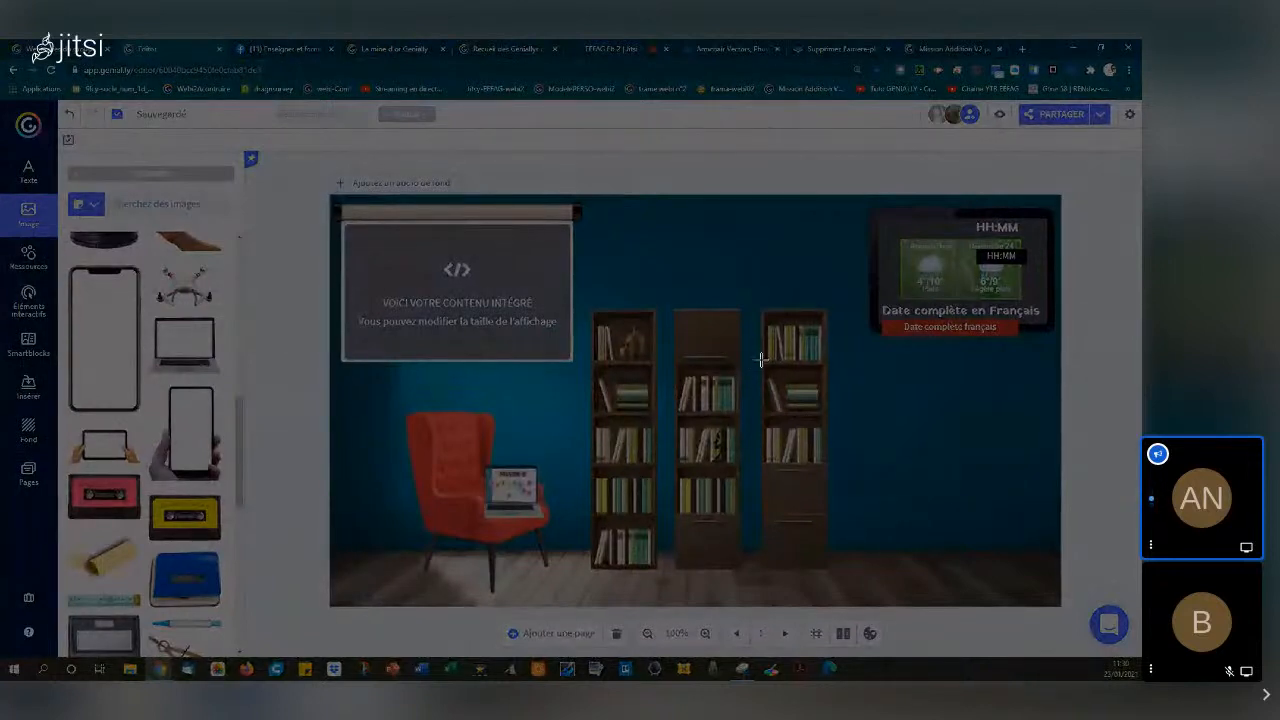
# Capture the second compartment of the third bookcase, paste it into the scene, and place it on the wall below the display screen
pyautogui.moveTo(766, 368); pyautogui.dragTo(826, 413)
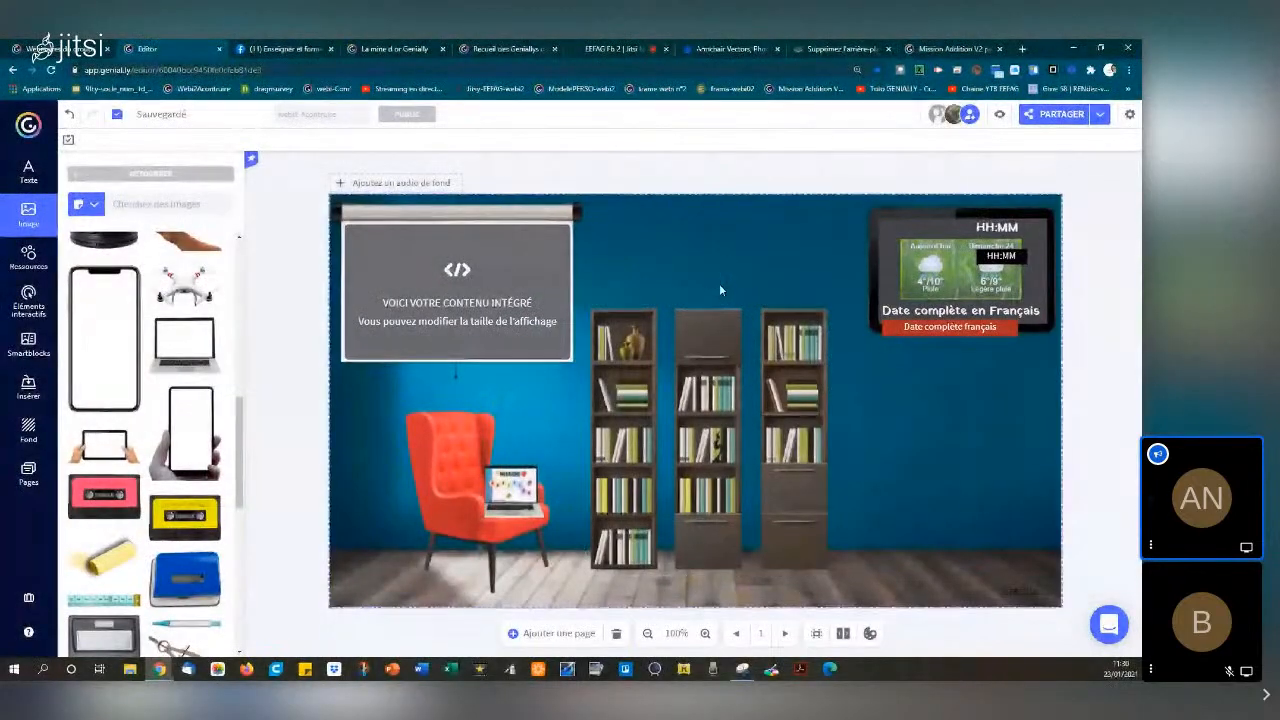
pyautogui.hotkey('ctrl', 'v')
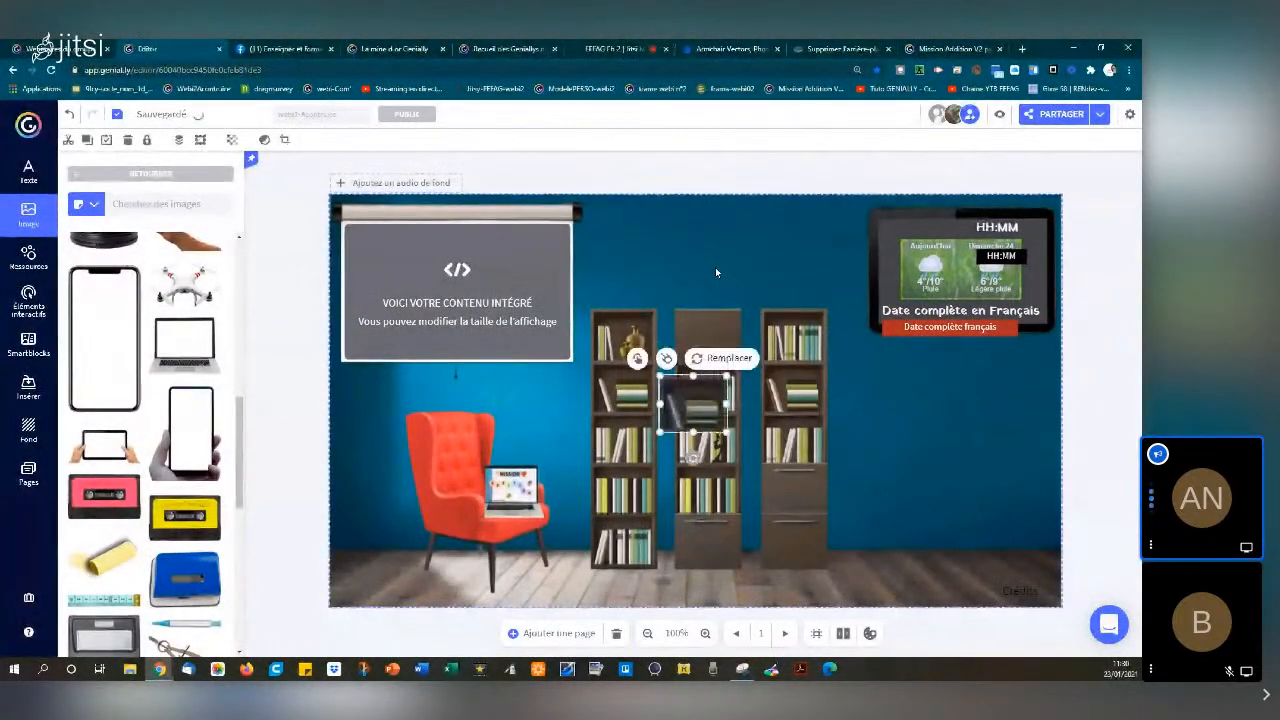
pyautogui.moveTo(706, 403); pyautogui.dragTo(915, 401)
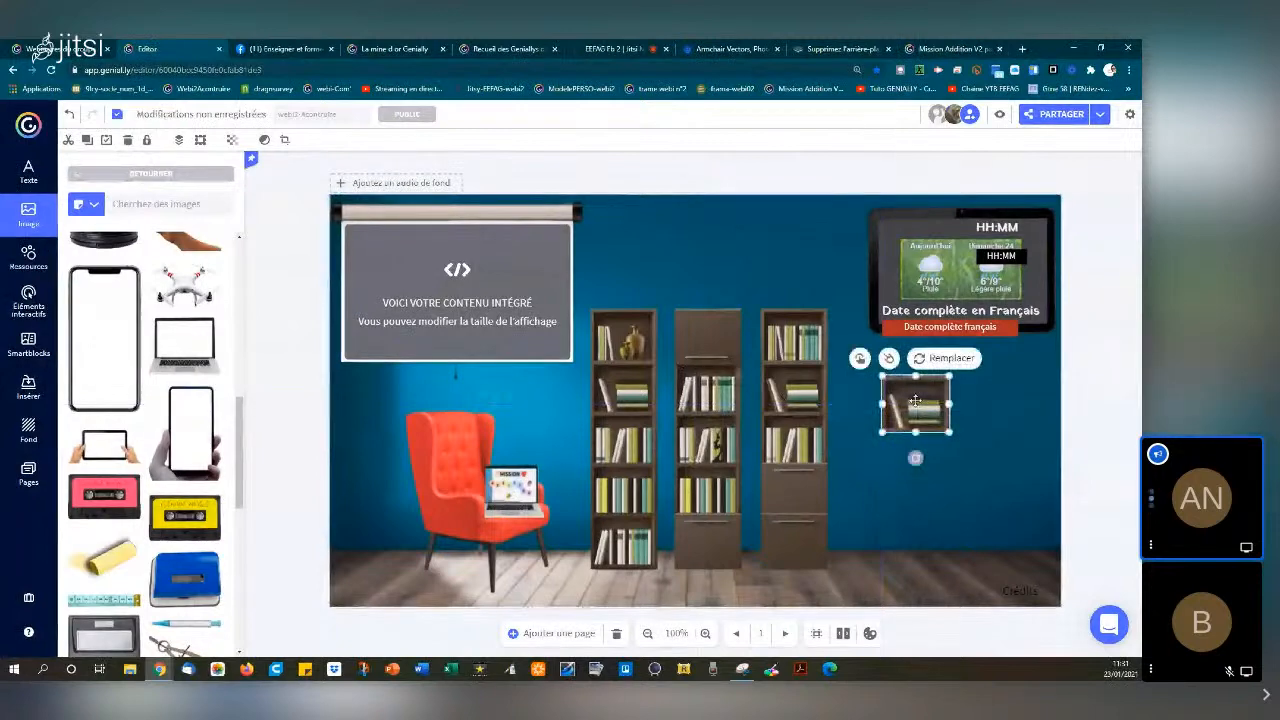
pyautogui.click(1016, 422)
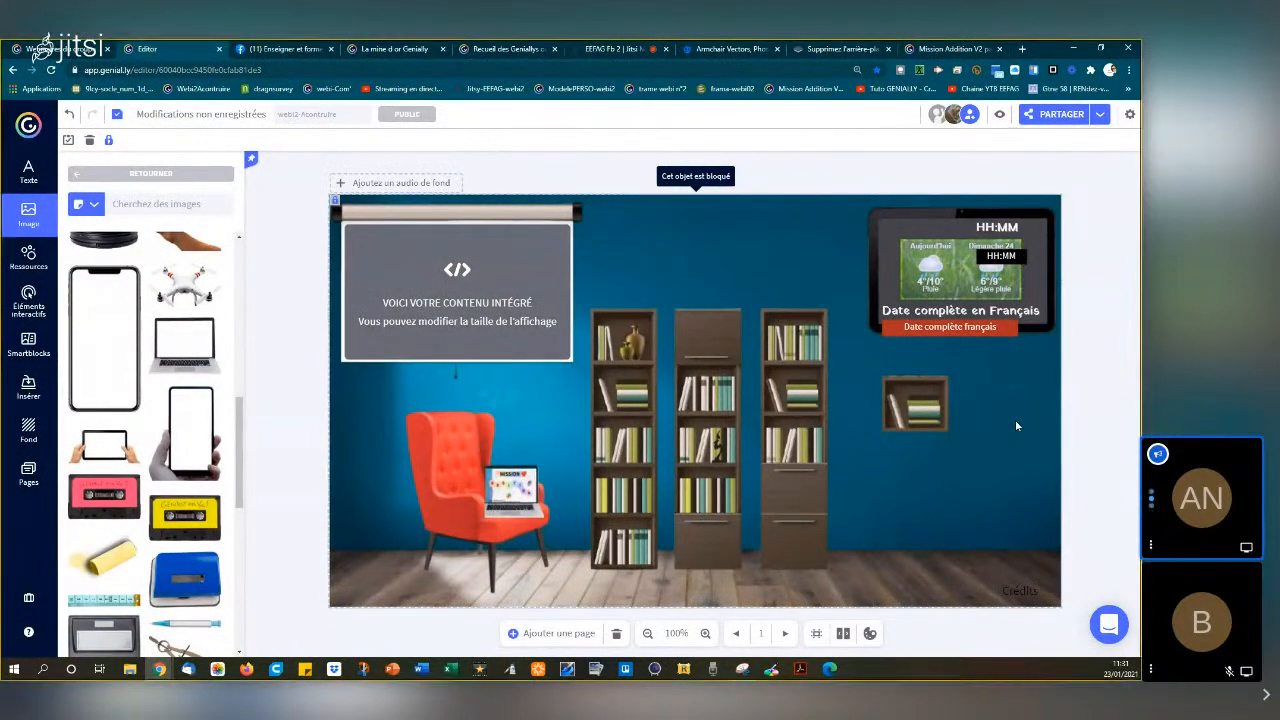
# Capture the plain strip above the books in the pasted compartment, paste it, and stretch it over the books to hide them
pyautogui.press('super+shift+s')
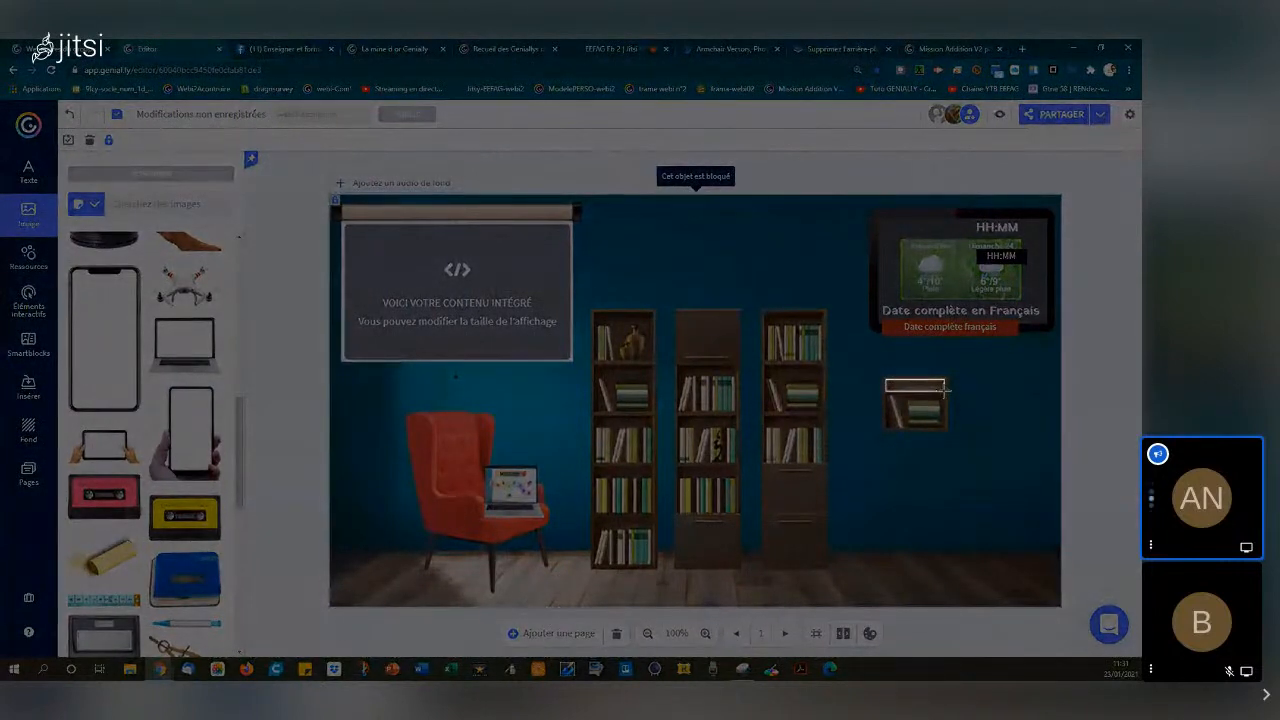
pyautogui.moveTo(945, 390); pyautogui.dragTo(947, 392)
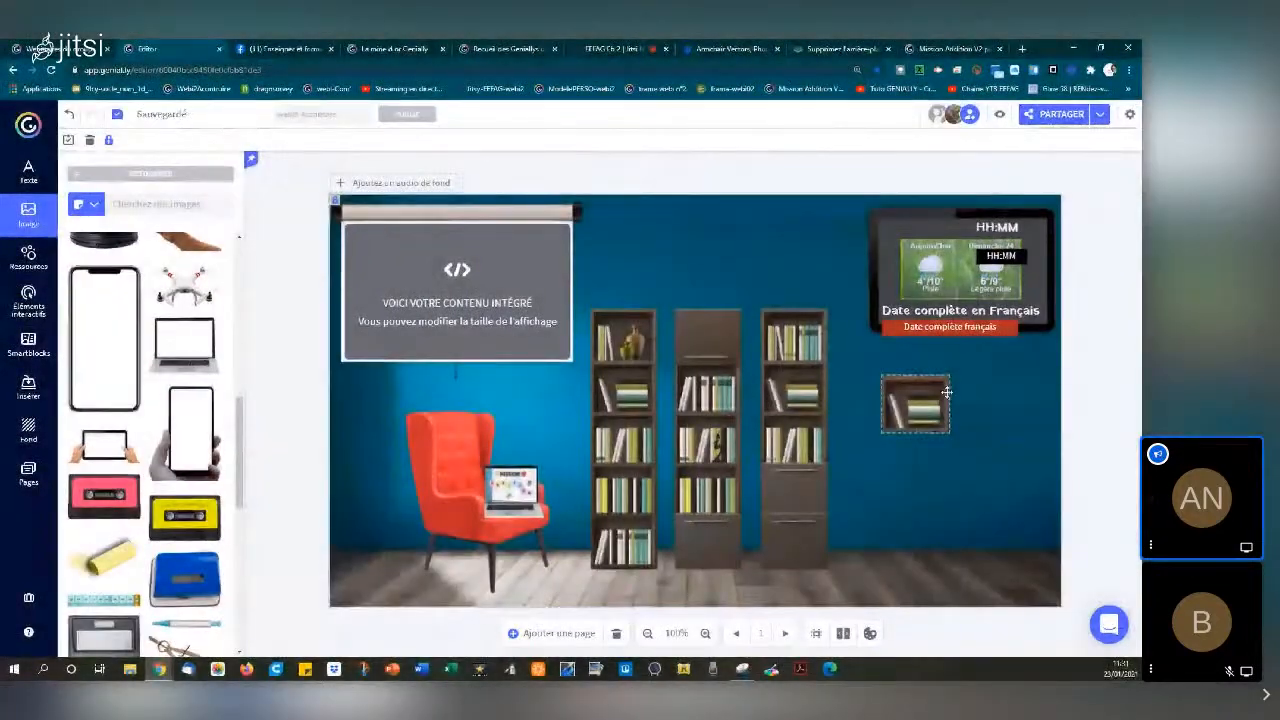
pyautogui.hotkey('ctrl', 'v')
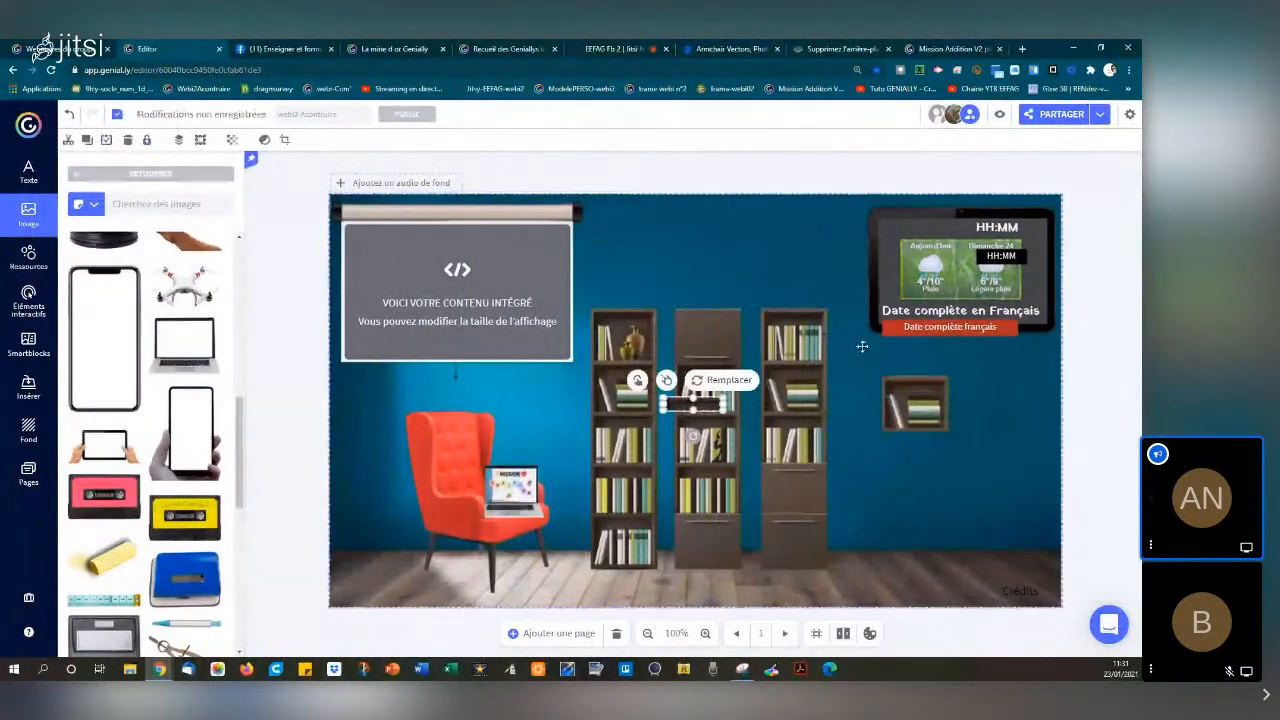
pyautogui.moveTo(704, 402); pyautogui.dragTo(912, 426)
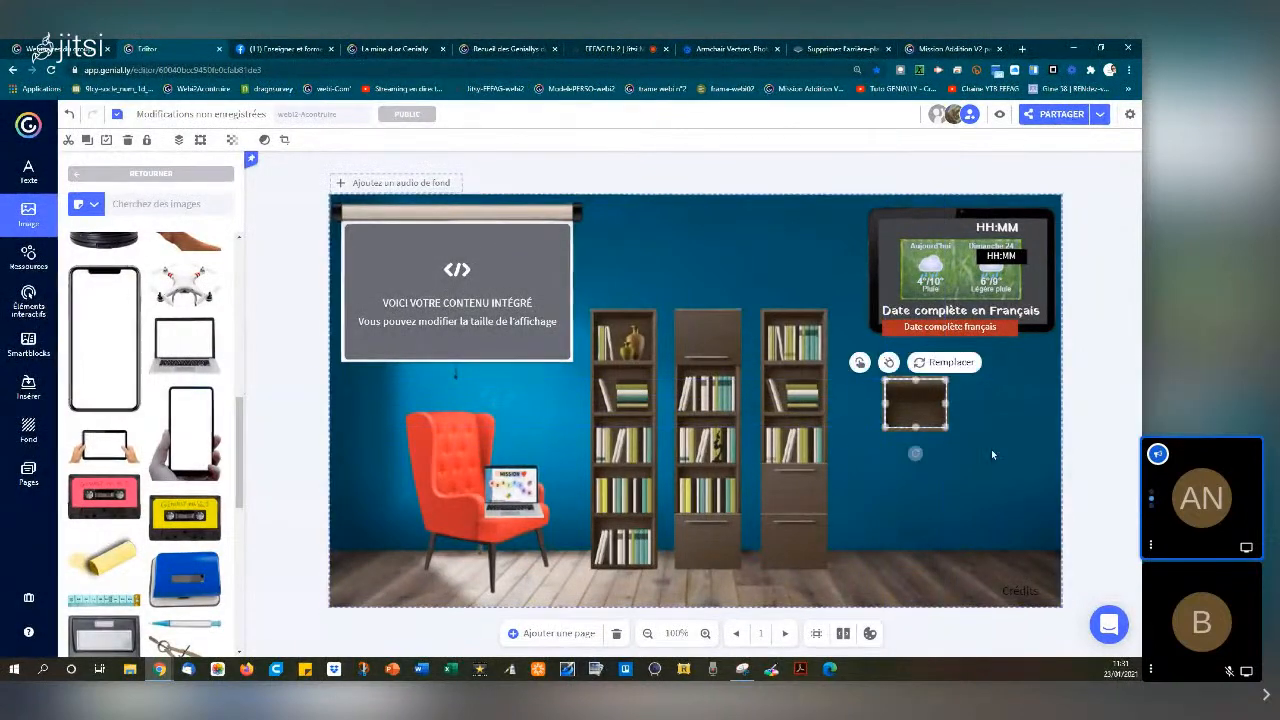
pyautogui.click(1004, 454)
# Fine-tune the edges of the plain cover patch so it fits inside the compartment's frame
pyautogui.click(924, 406)
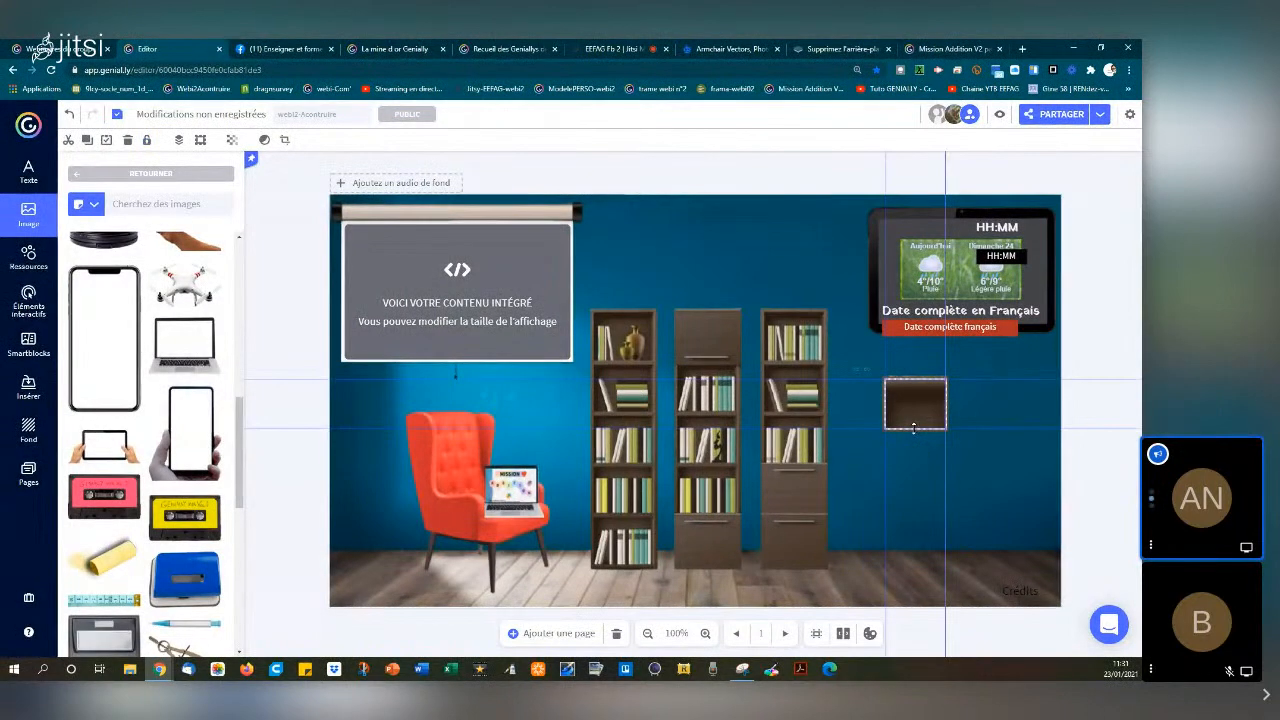
pyautogui.click(989, 442)
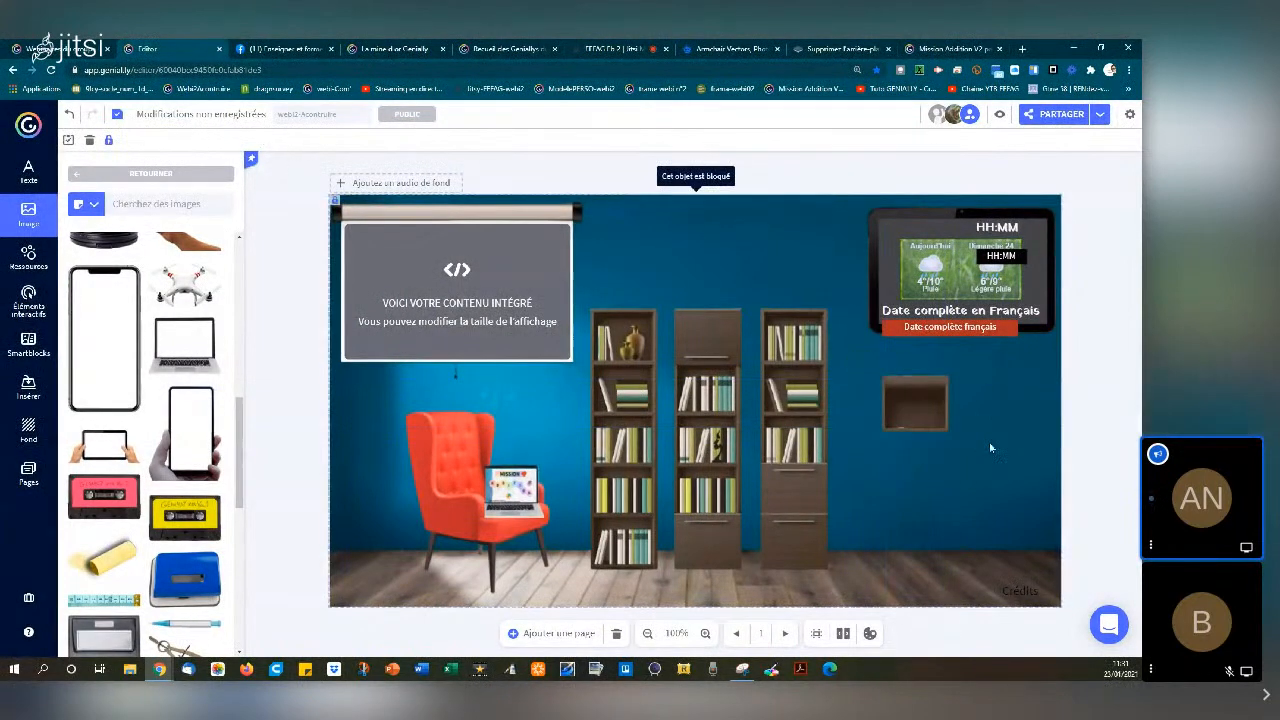
pyautogui.click(922, 398)
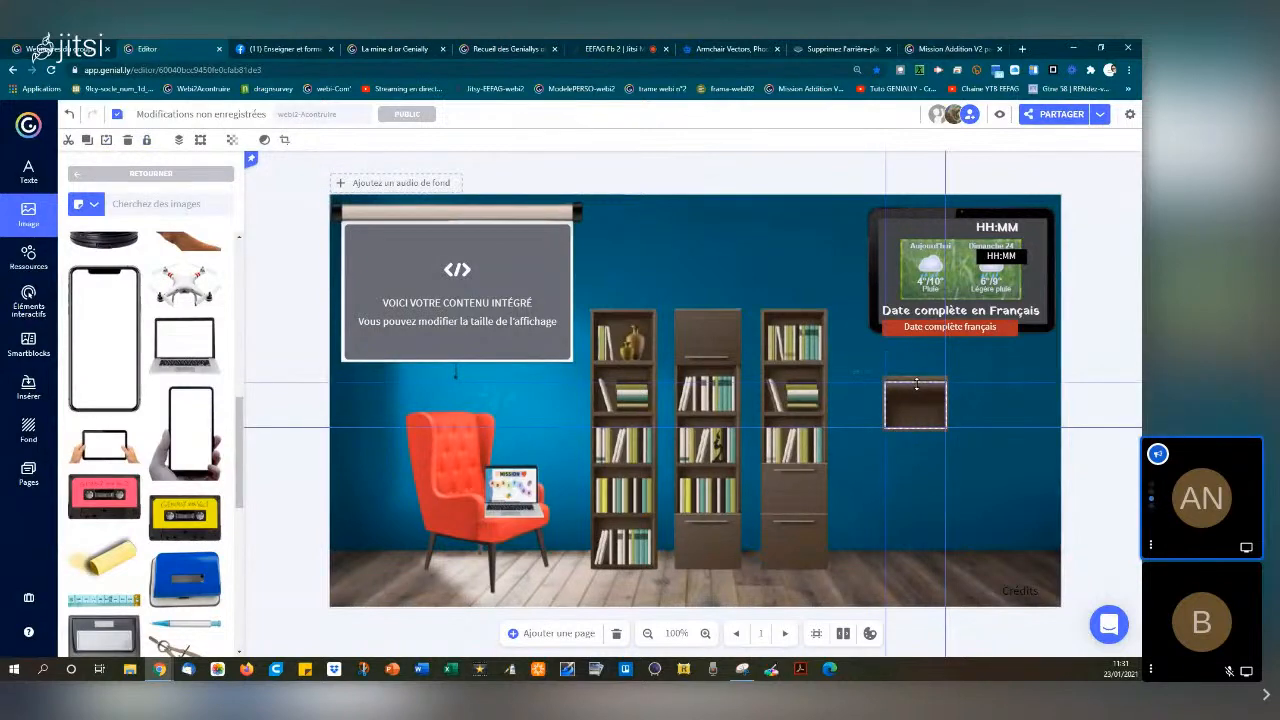
pyautogui.click(1017, 420)
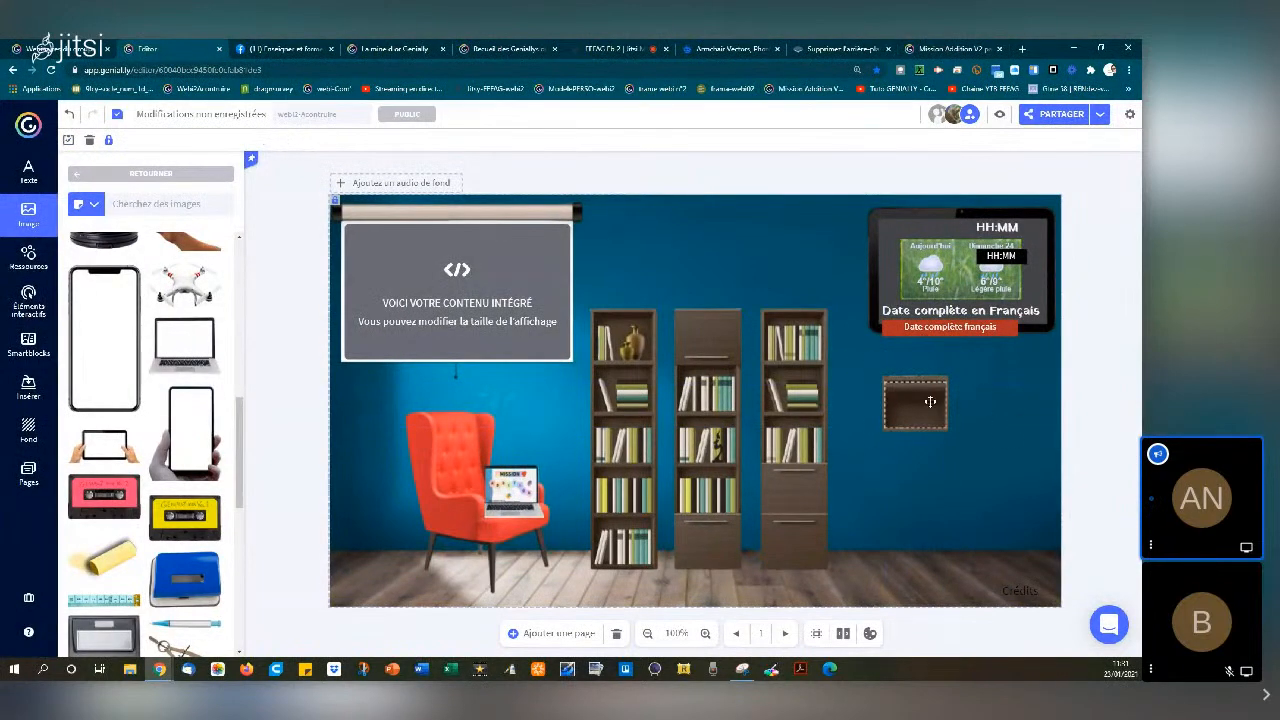
pyautogui.click(917, 390)
pyautogui.click(975, 435)
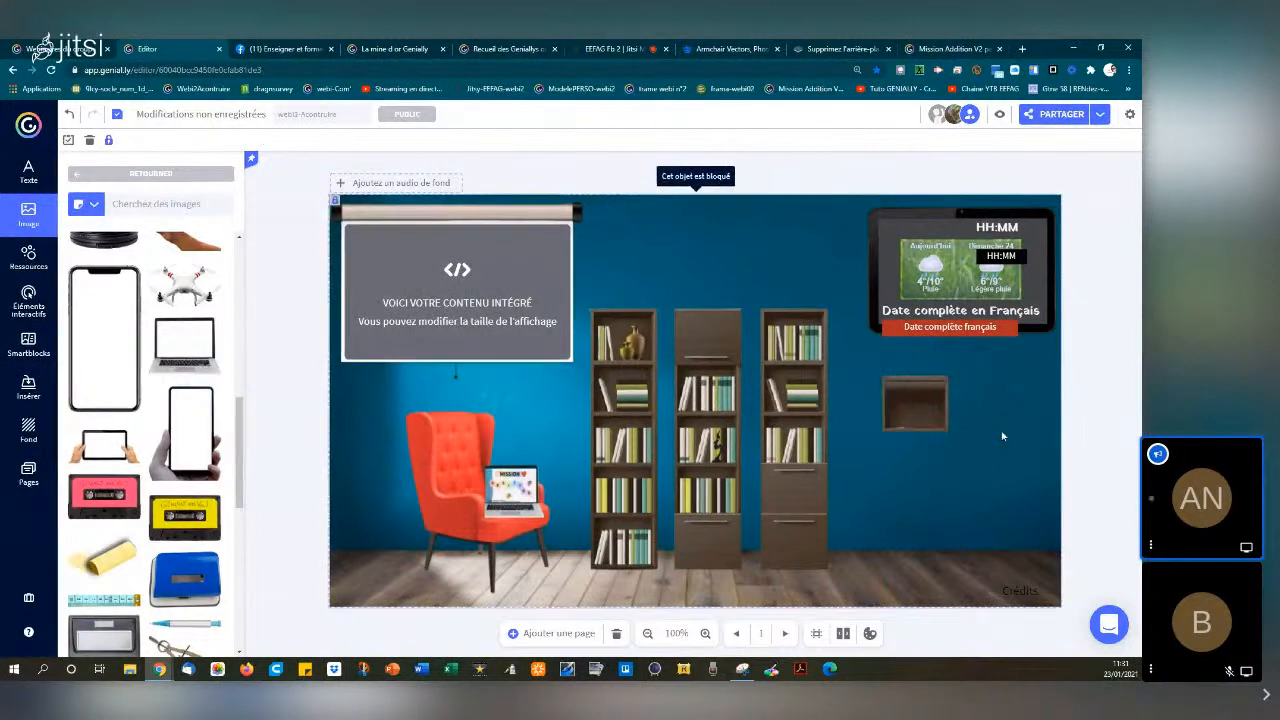
pyautogui.click(916, 385)
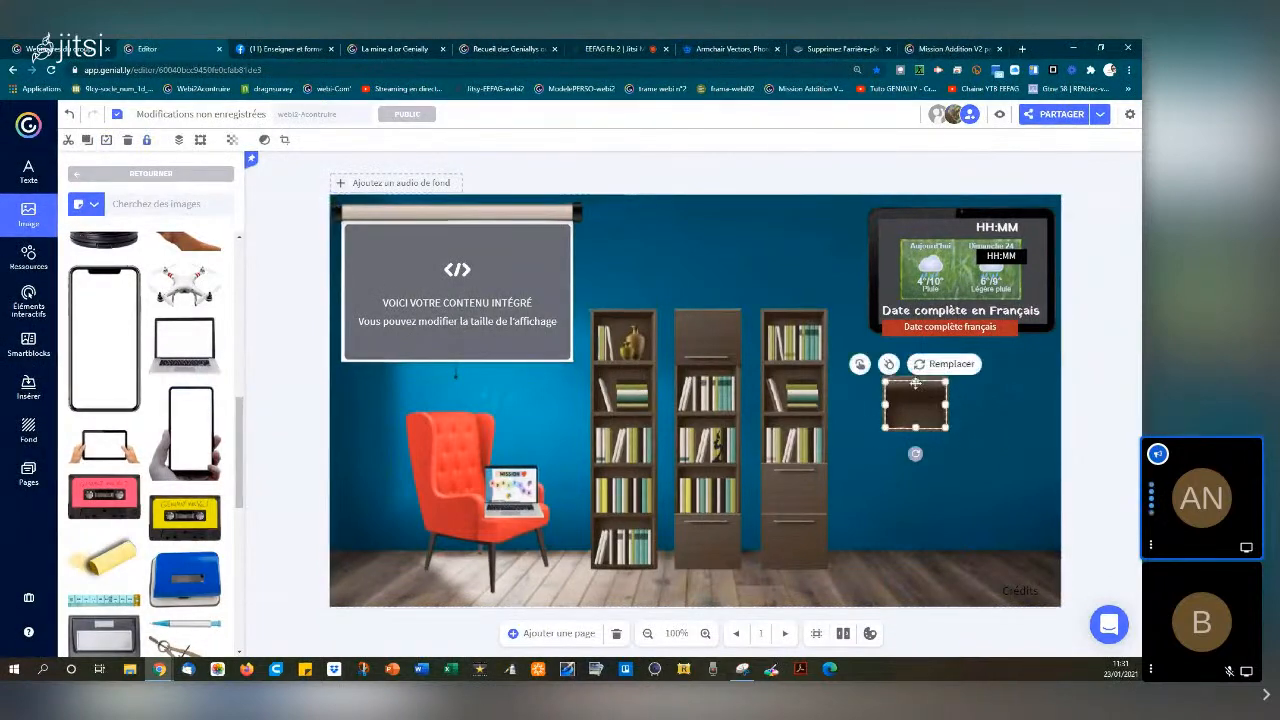
pyautogui.click(916, 382)
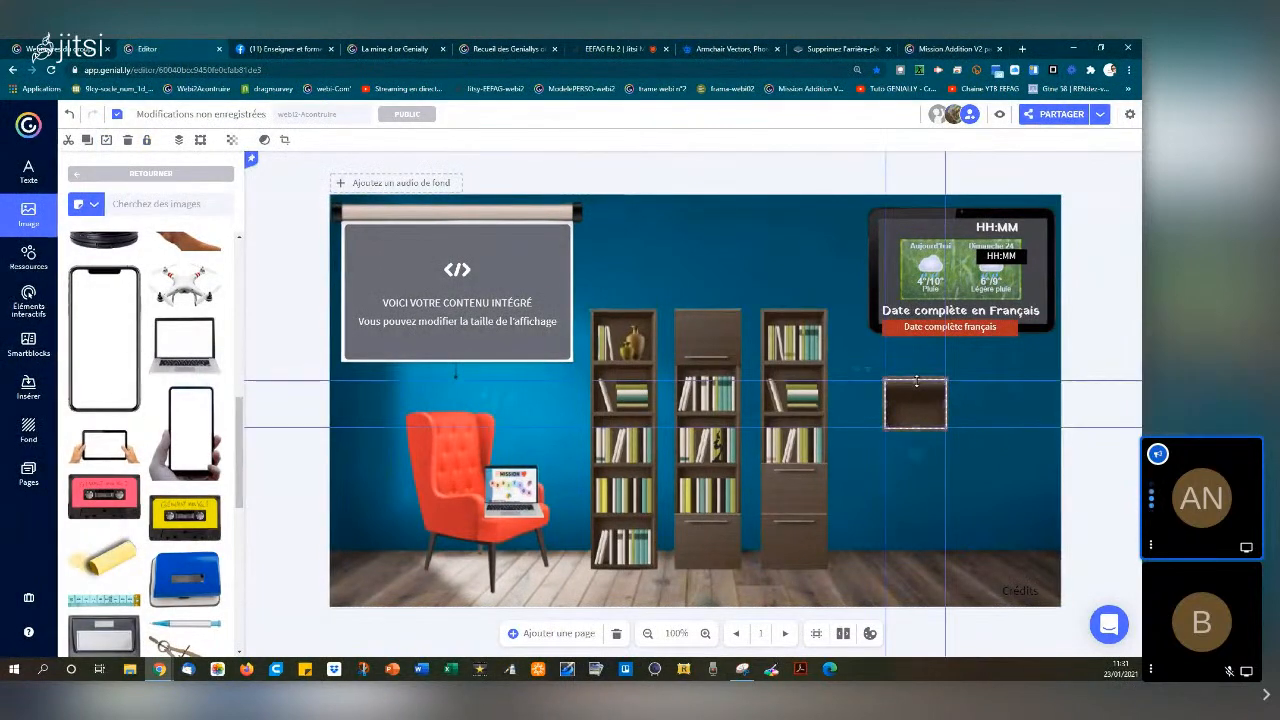
# Group the compartment with its cover patch, try it over the middle bookcase's top drawer, and place it on the wall above
pyautogui.moveTo(997, 438); pyautogui.dragTo(696, 341)
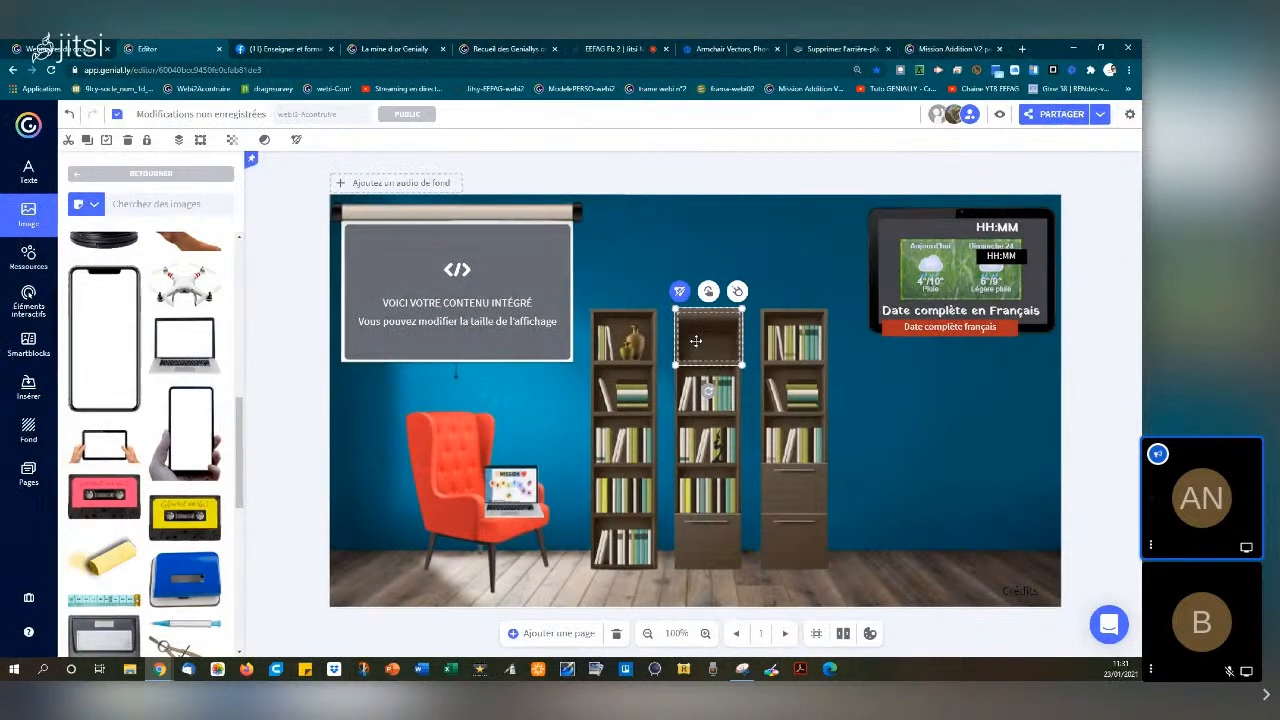
pyautogui.moveTo(696, 341); pyautogui.dragTo(749, 228)
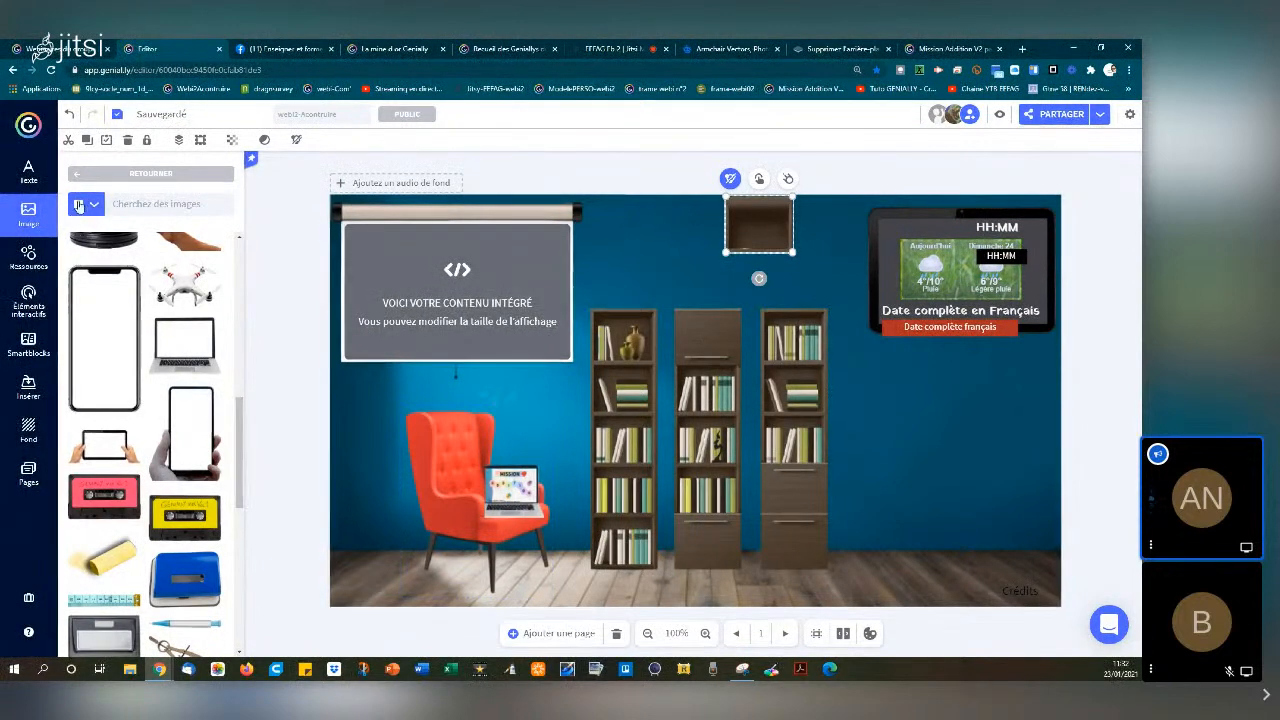
# Insert the dark brown plaque from the Fond transparent images and shrink it onto the middle bookcase's top drawer
pyautogui.click(76, 177)
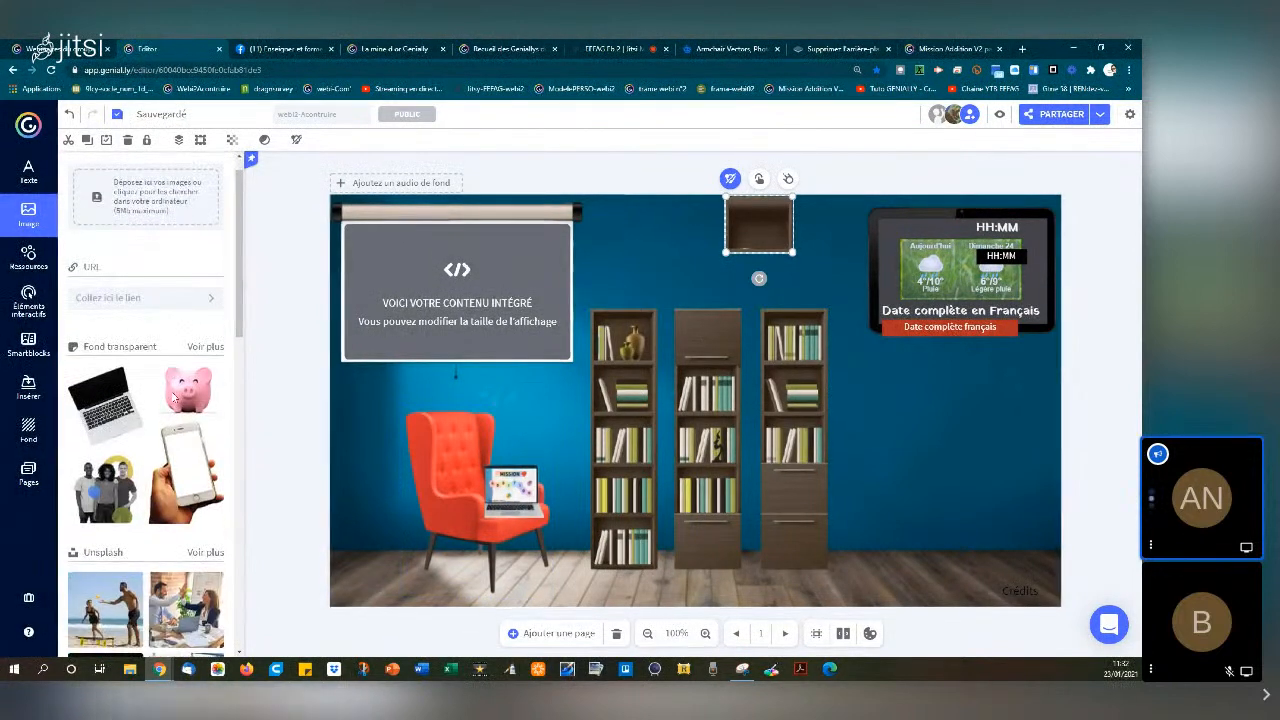
pyautogui.click(200, 325)
pyautogui.scroll(-10, 185, 360)
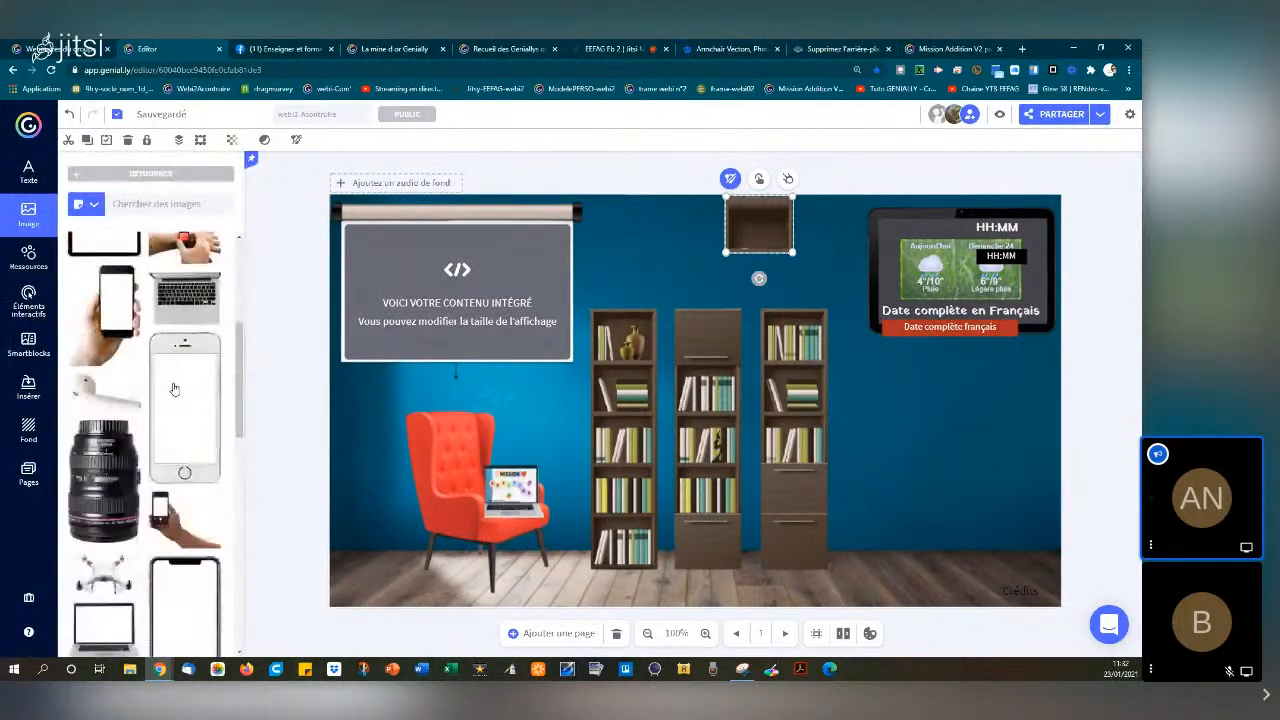
pyautogui.scroll(-10, 174, 388)
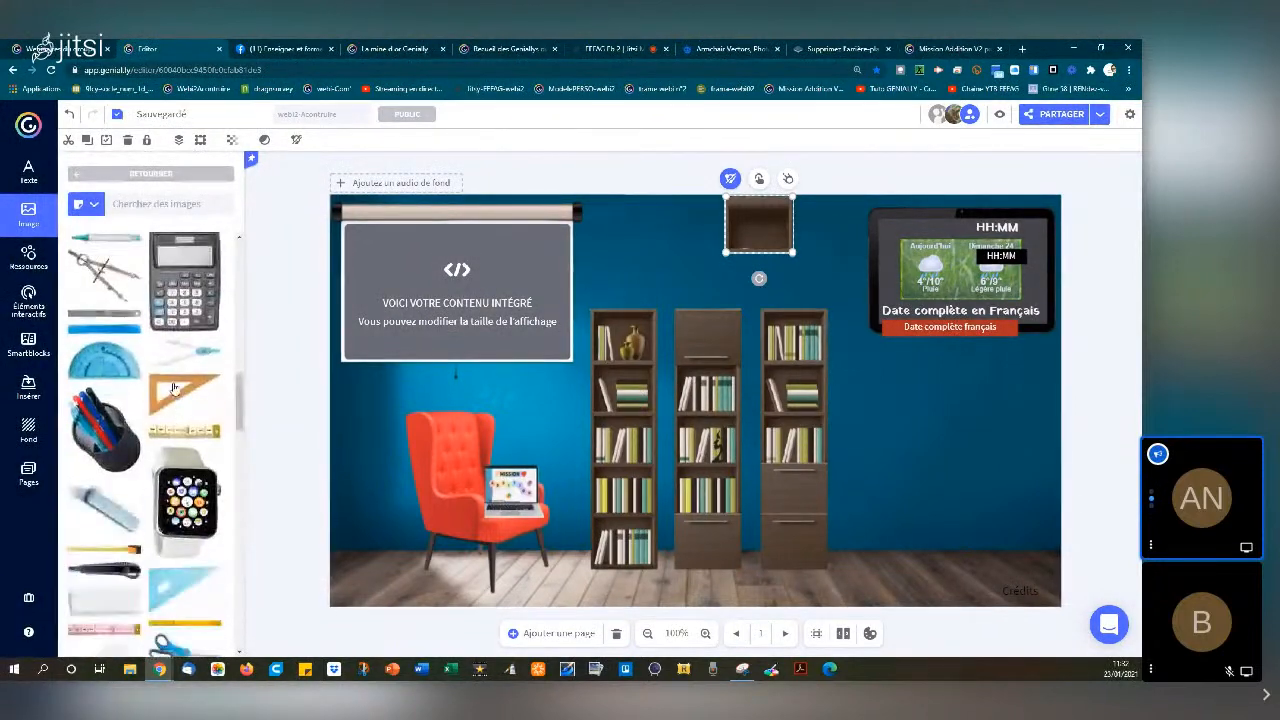
pyautogui.click(177, 370)
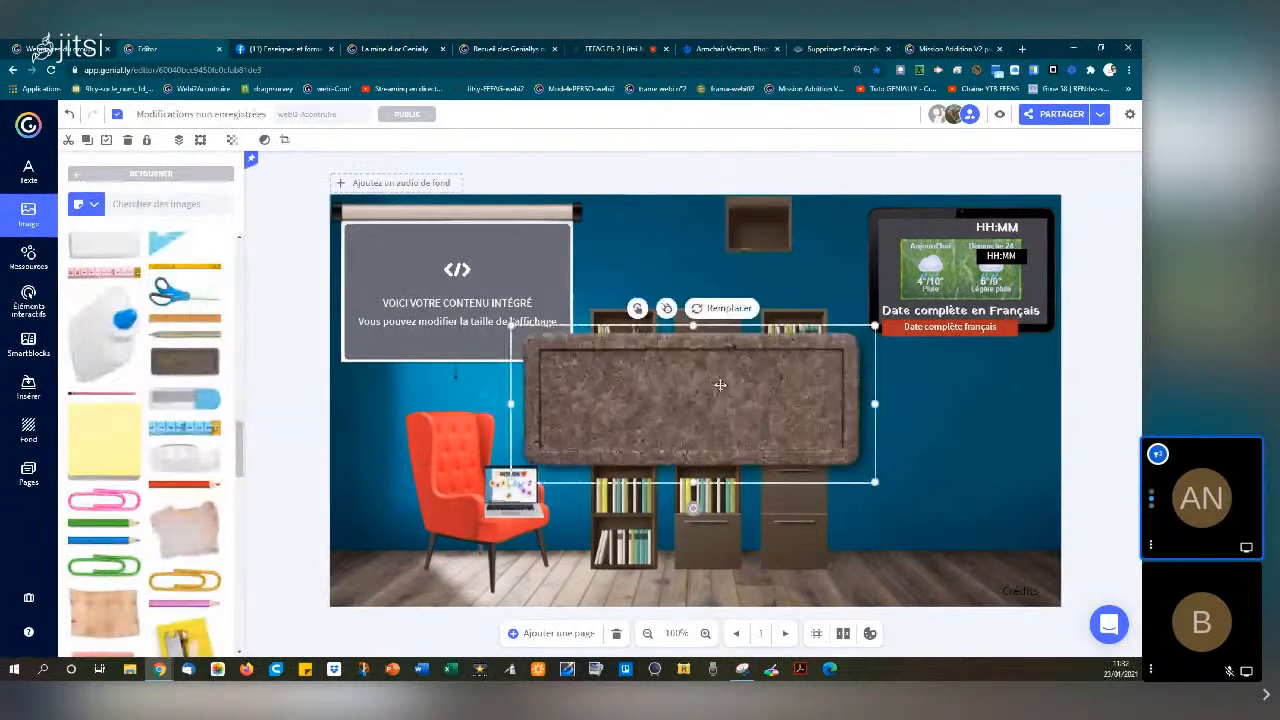
pyautogui.moveTo(740, 430)
pyautogui.mouseDown()
pyautogui.moveTo(777, 444)
pyautogui.moveTo(874, 426)
pyautogui.mouseUp()
pyautogui.moveTo(1008, 476)
pyautogui.mouseDown()
pyautogui.moveTo(843, 400)
pyautogui.moveTo(748, 383)
pyautogui.moveTo(691, 340)
pyautogui.moveTo(727, 329)
pyautogui.moveTo(716, 326)
pyautogui.moveTo(741, 338)
pyautogui.mouseUp()
pyautogui.click(892, 412)
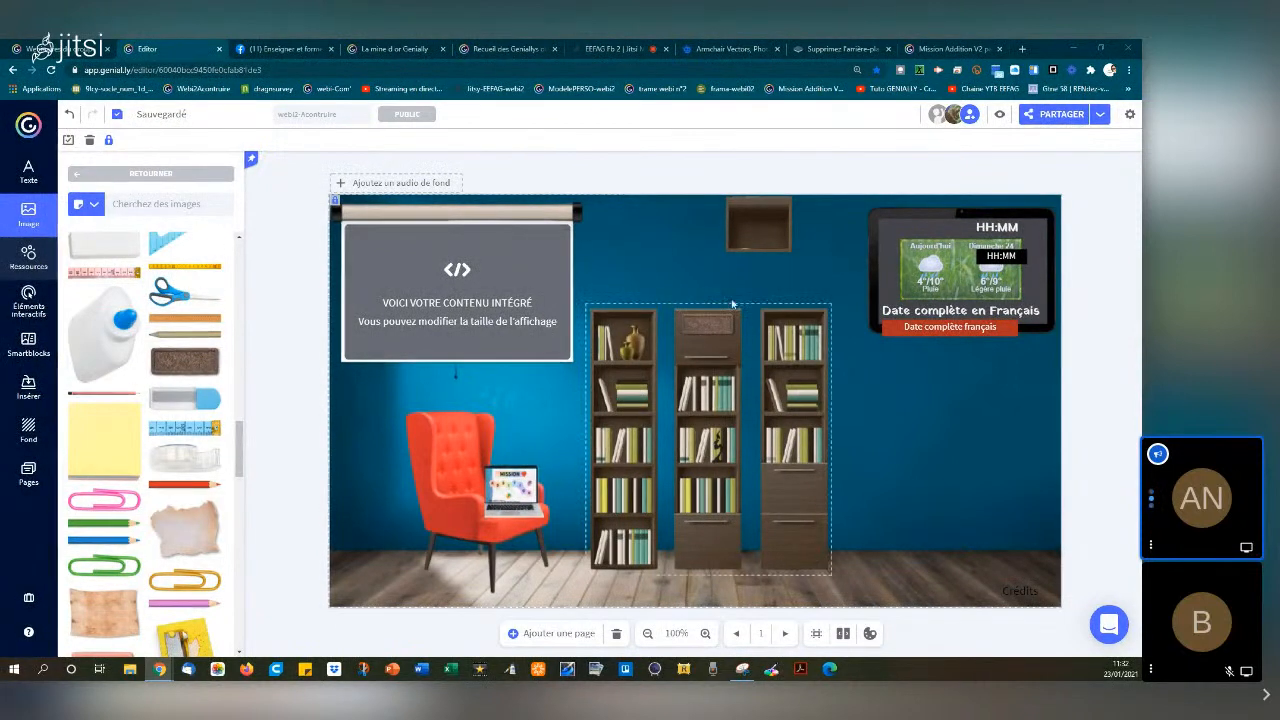
# Add a paragraph text box to the scene and set its text color to near-white
pyautogui.click(28, 172)
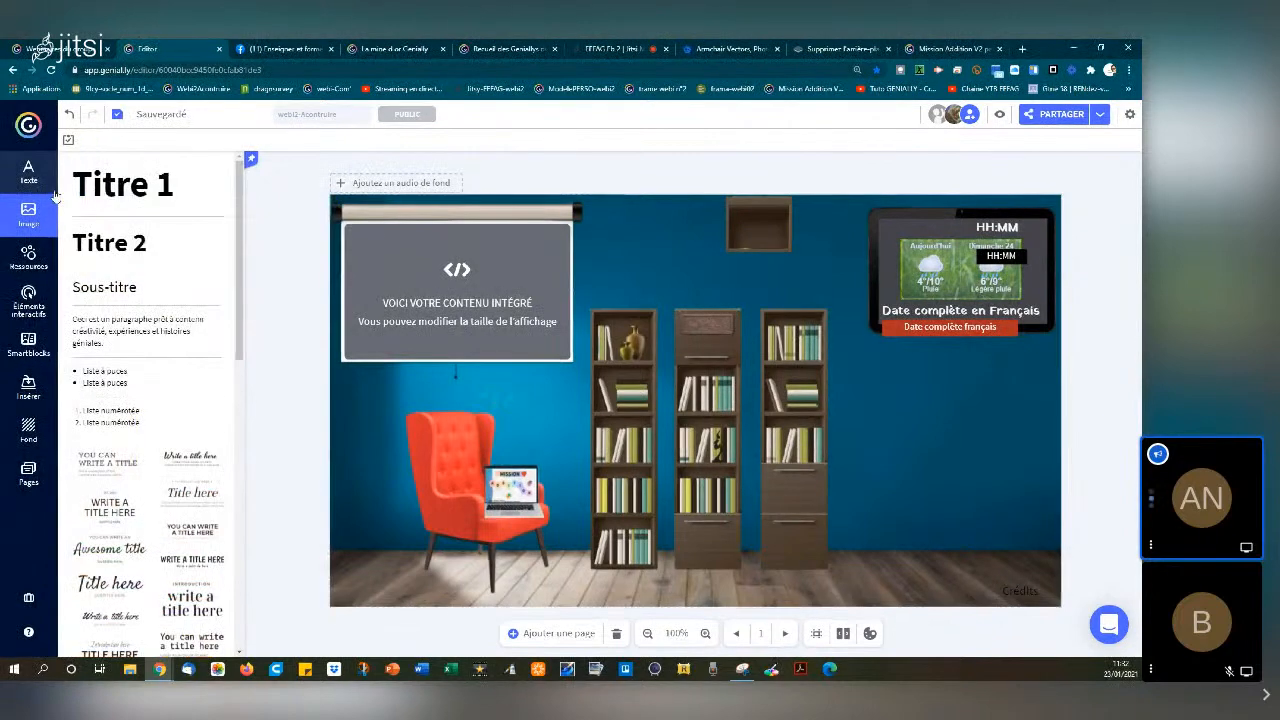
pyautogui.click(138, 330)
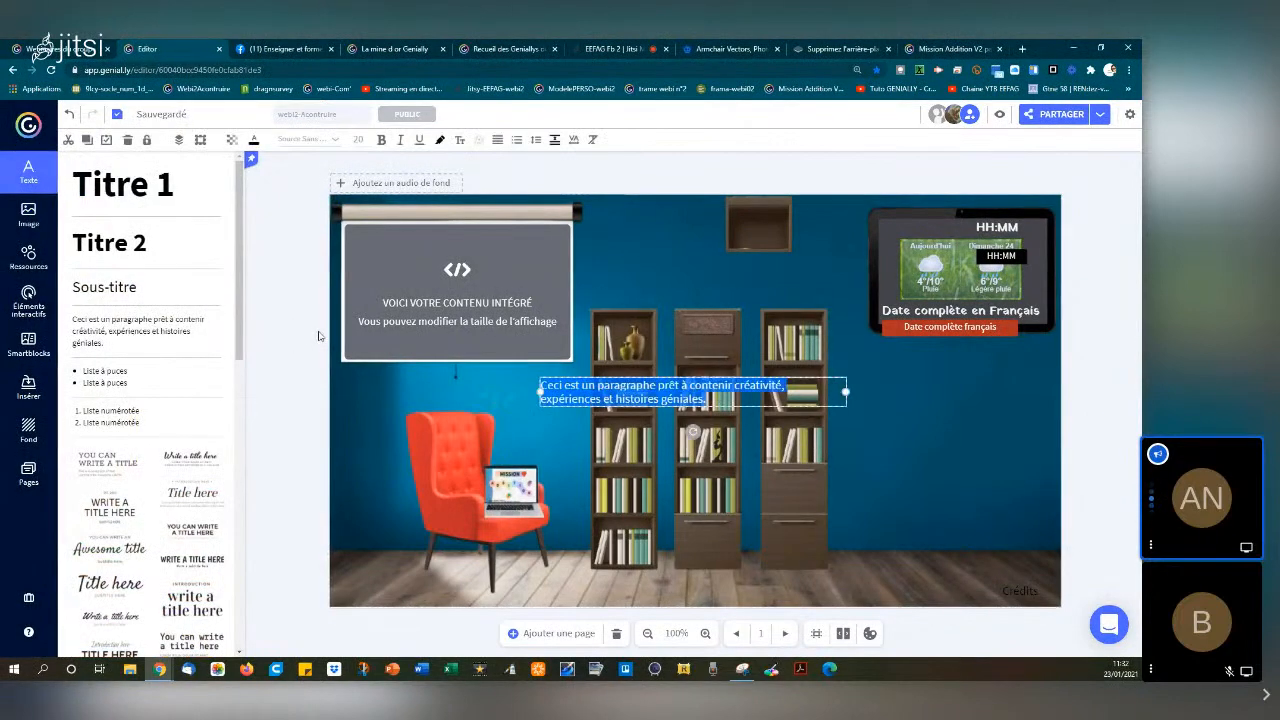
pyautogui.click(257, 143)
pyautogui.click(256, 183)
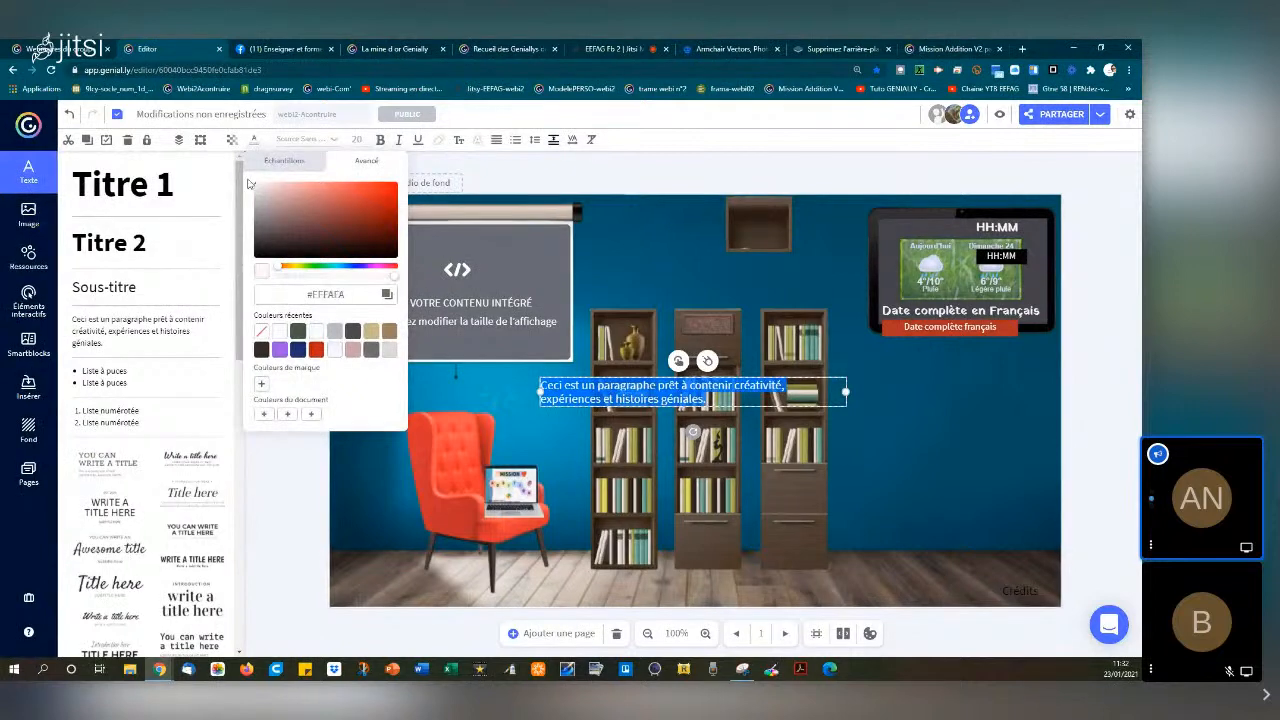
pyautogui.click(651, 392)
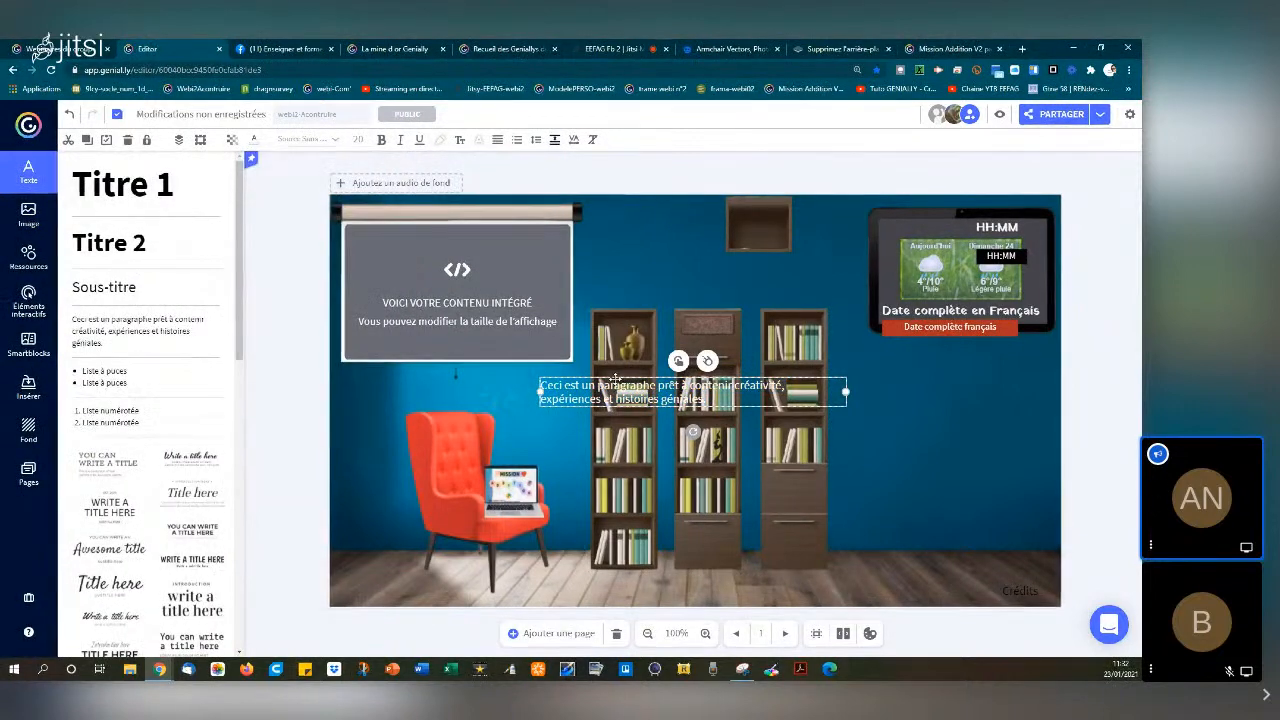
# Move the paragraph text box to the middle bookcase's top drawer and replace its placeholder text with "1profheureux"
pyautogui.moveTo(617, 378); pyautogui.dragTo(749, 337)
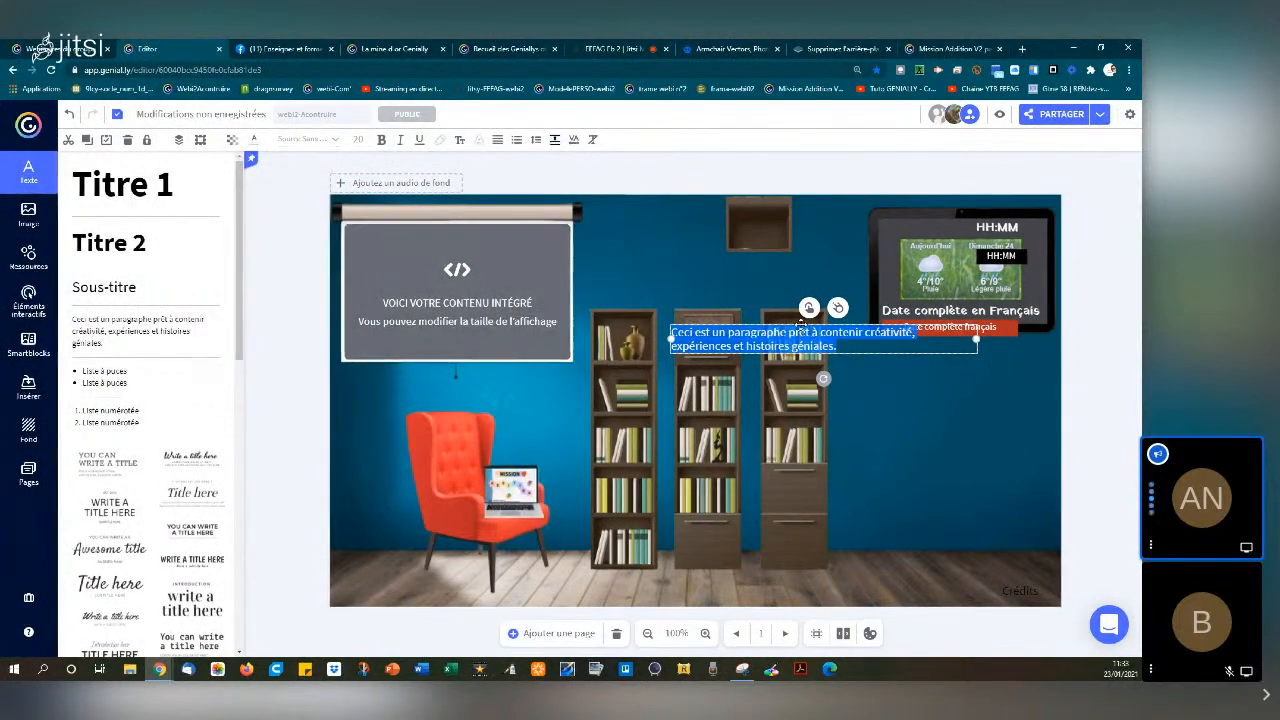
pyautogui.moveTo(800, 324); pyautogui.dragTo(807, 320)
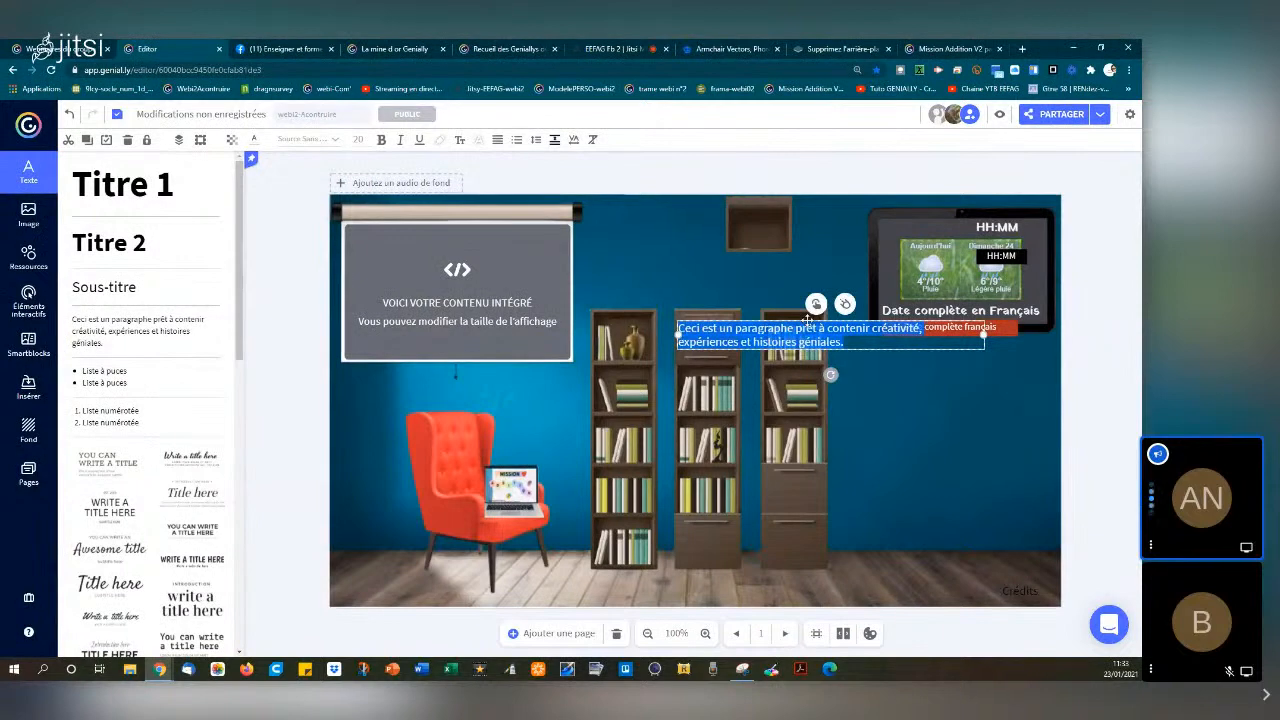
pyautogui.write('1pr')
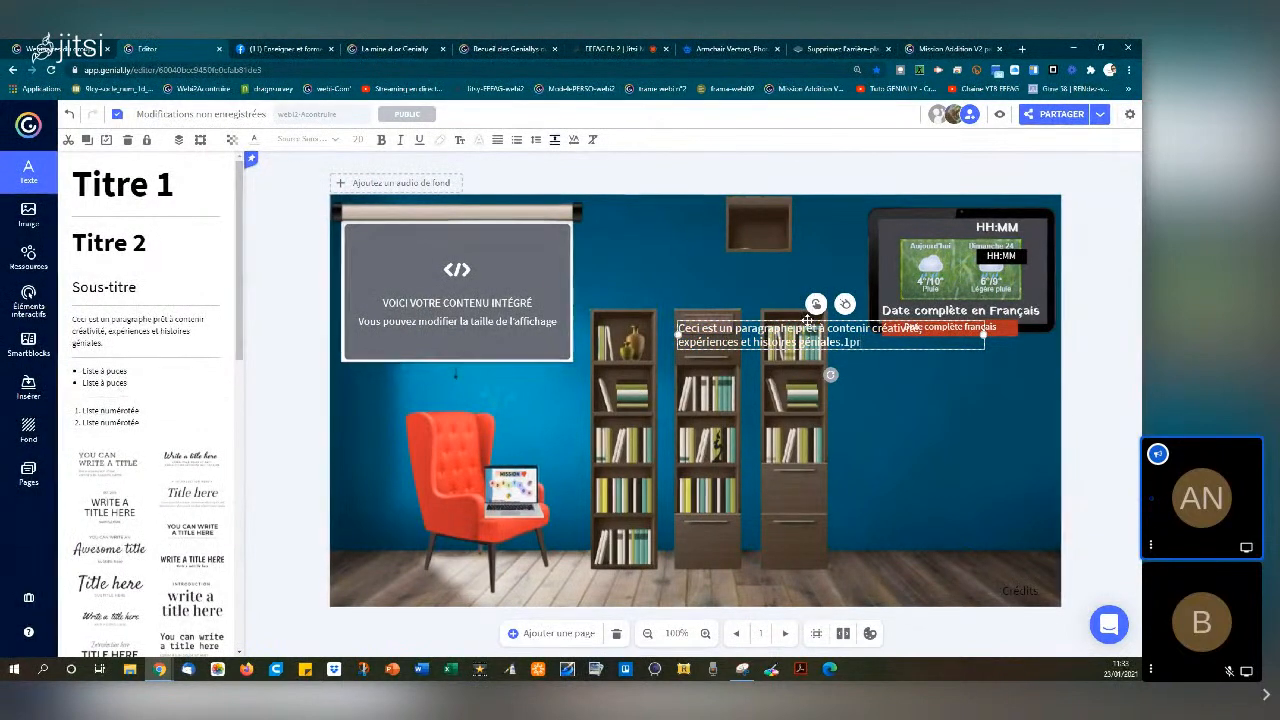
pyautogui.write('p')
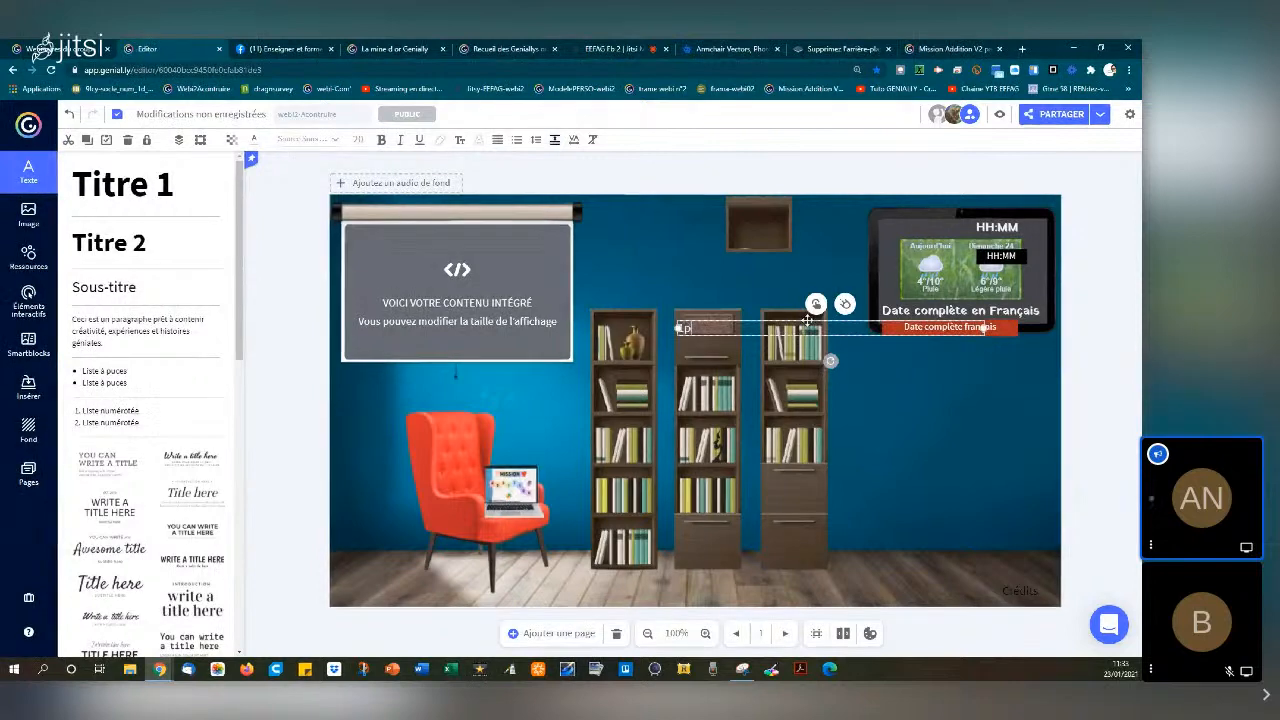
pyautogui.write('rofesseurs')
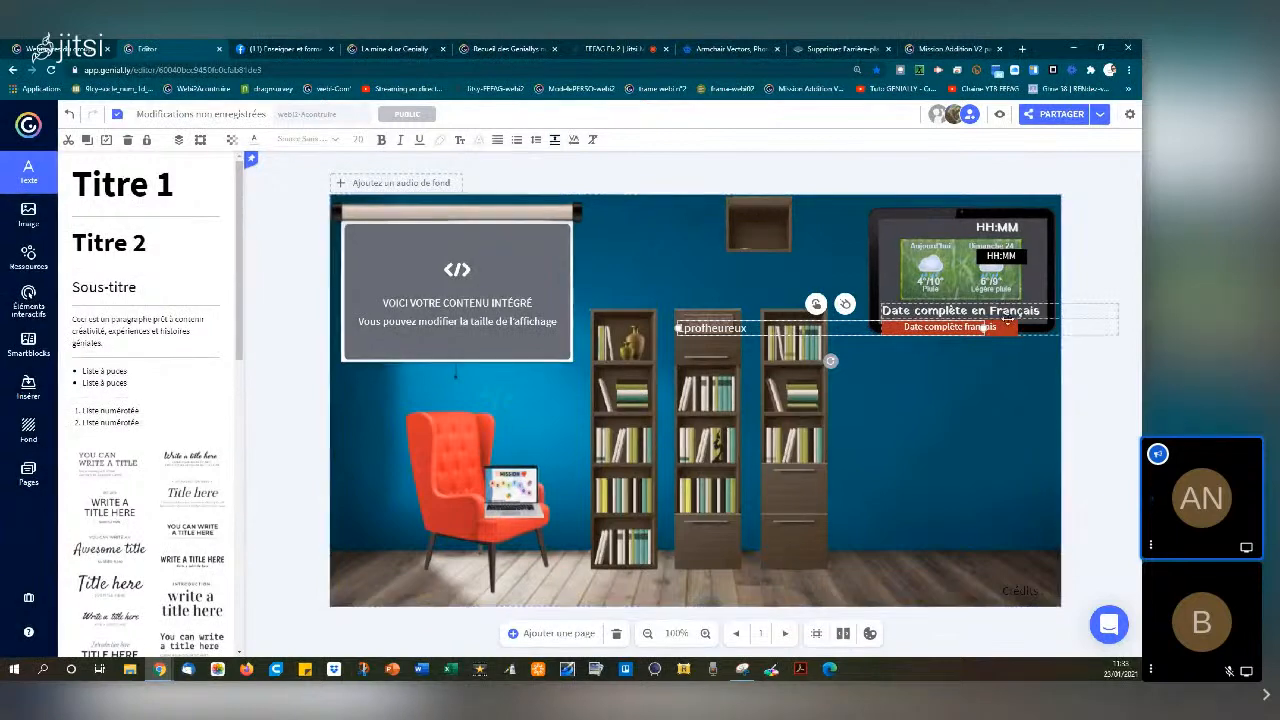
# Narrow the label's text box, set its font size to 14, and fit it onto the drawer's plaque
pyautogui.moveTo(984, 328); pyautogui.dragTo(791, 327)
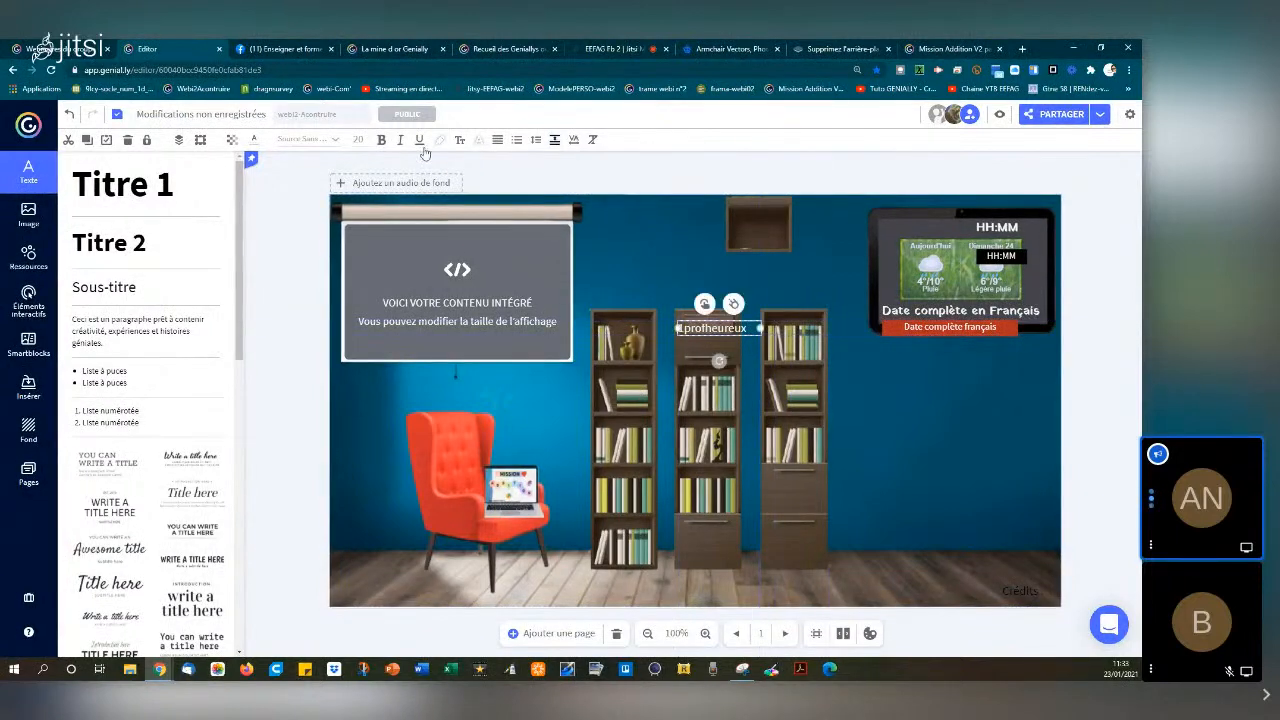
pyautogui.click(363, 140)
pyautogui.write('14')
pyautogui.press('Return')
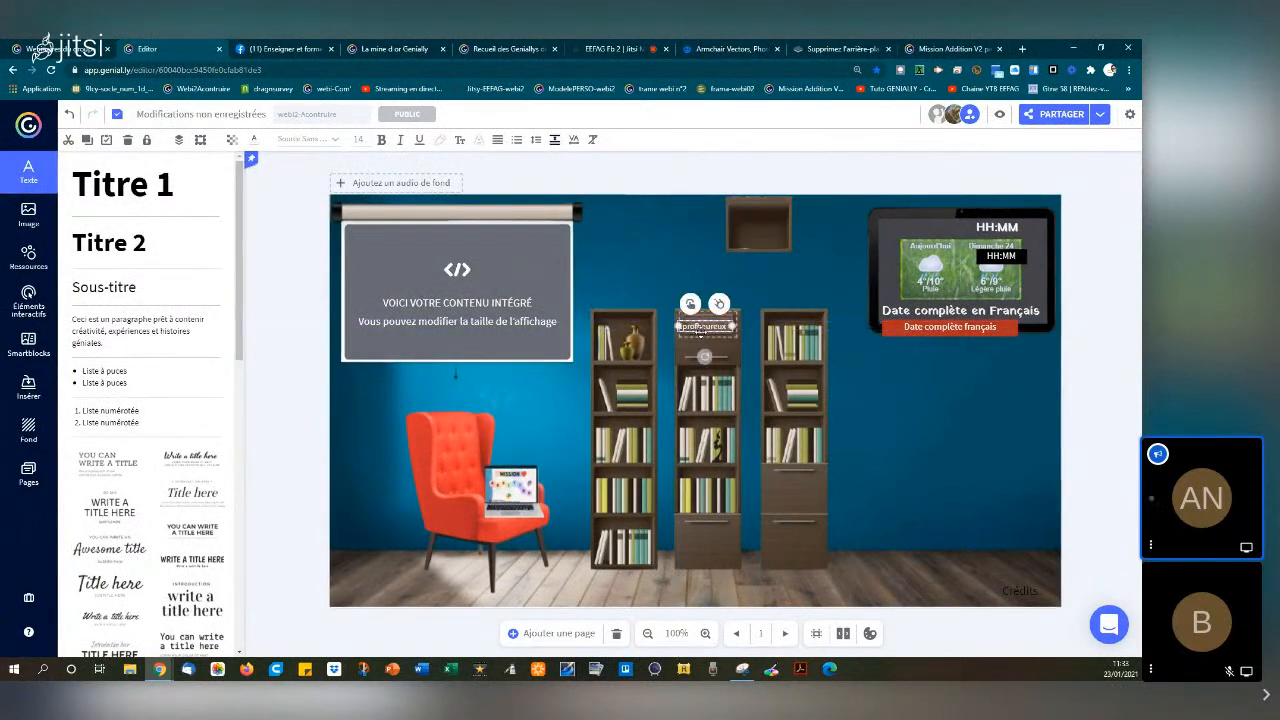
pyautogui.moveTo(705, 326)
pyautogui.mouseDown()
pyautogui.moveTo(680, 325)
pyautogui.moveTo(706, 325)
pyautogui.mouseUp()
pyautogui.click(692, 333)
pyautogui.click(695, 258)
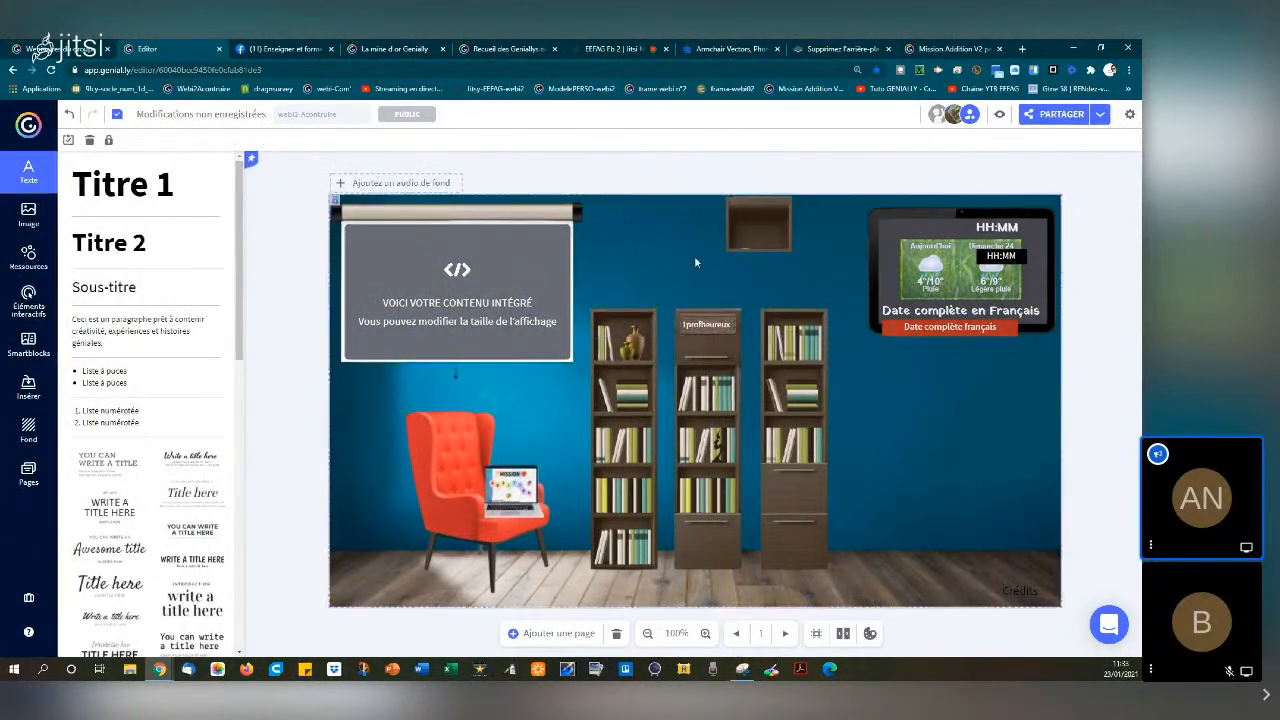
# Lock the bookcases image and select the drawer's plaque together with its text label
pyautogui.click(707, 351)
pyautogui.click(685, 410)
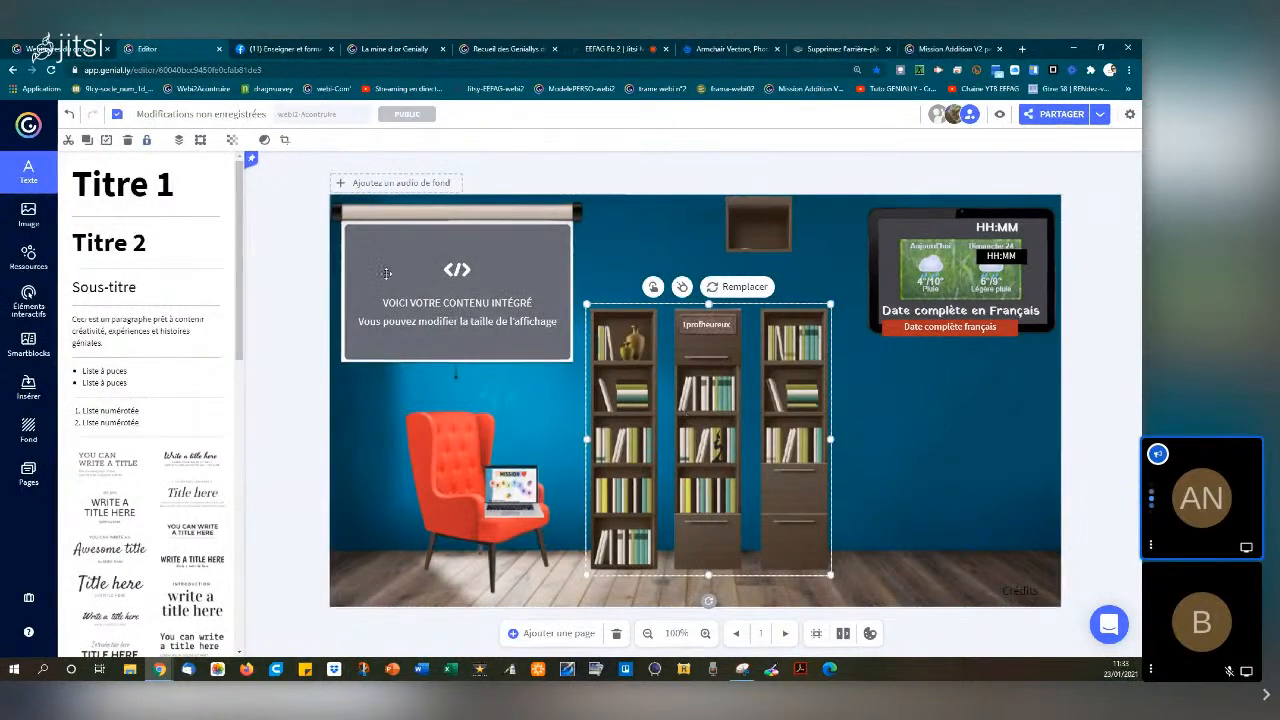
pyautogui.click(146, 141)
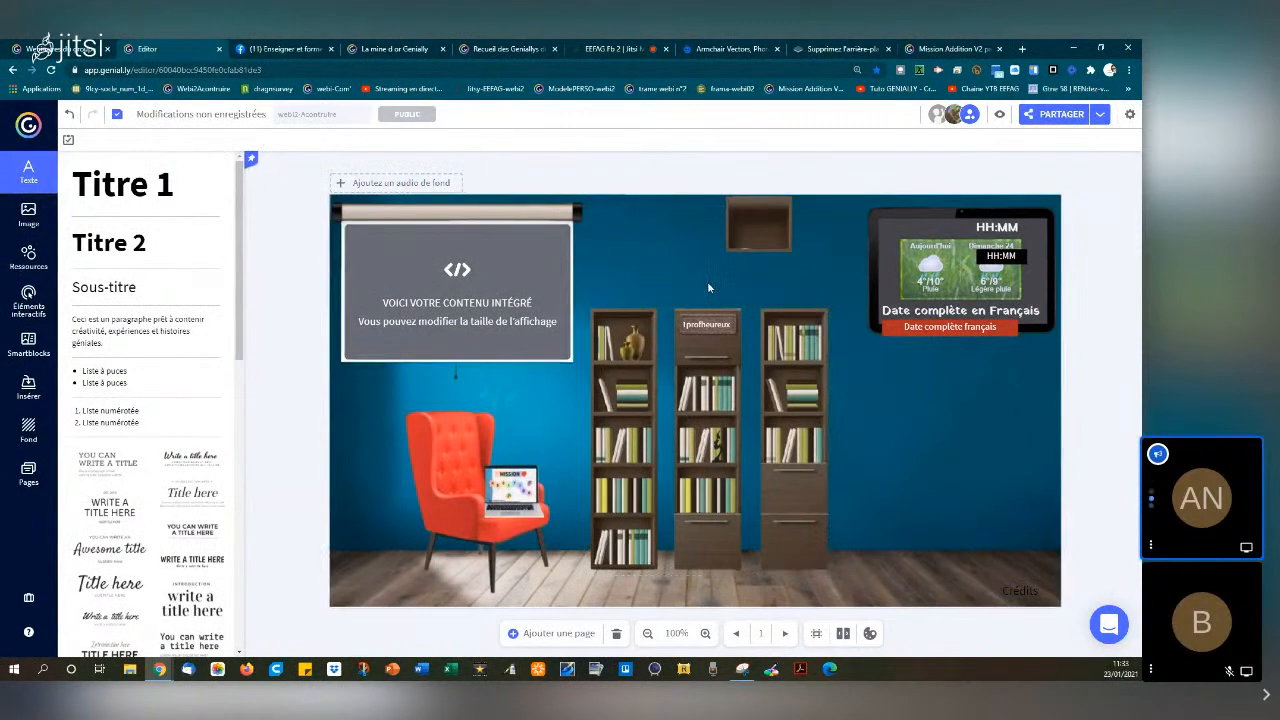
pyautogui.click(708, 318)
pyautogui.click(707, 325)
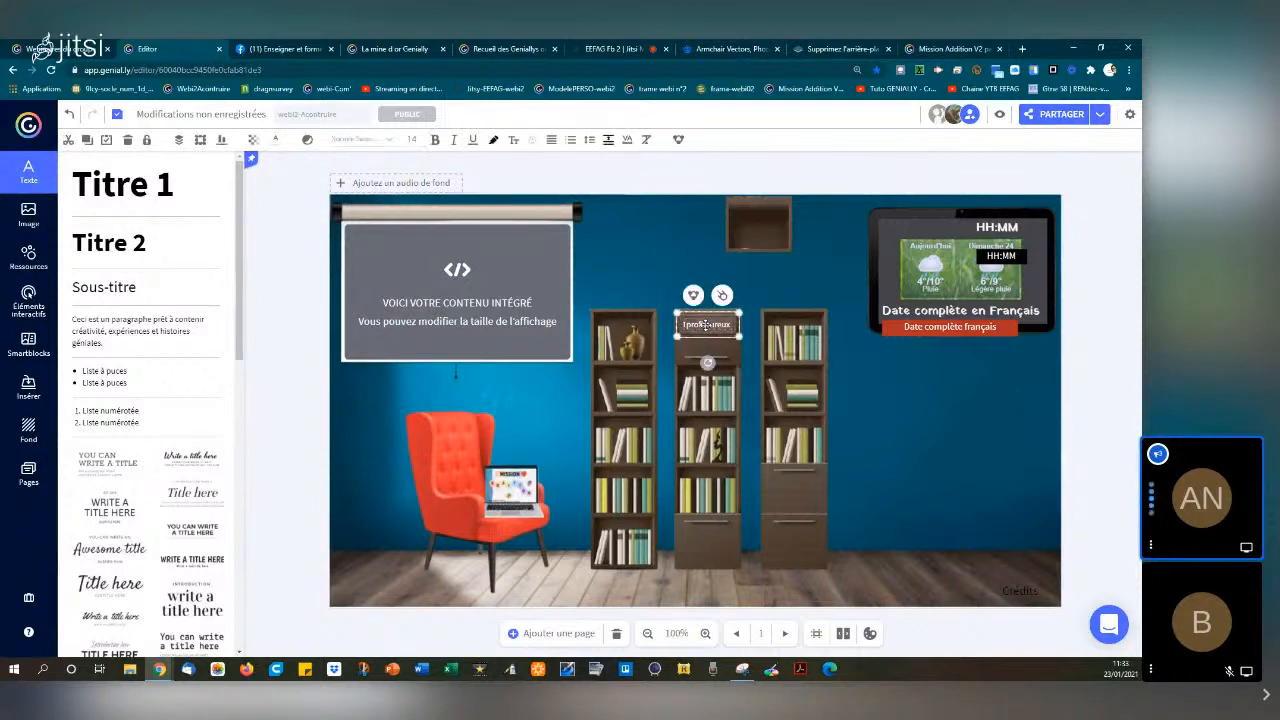
pyautogui.click(918, 437)
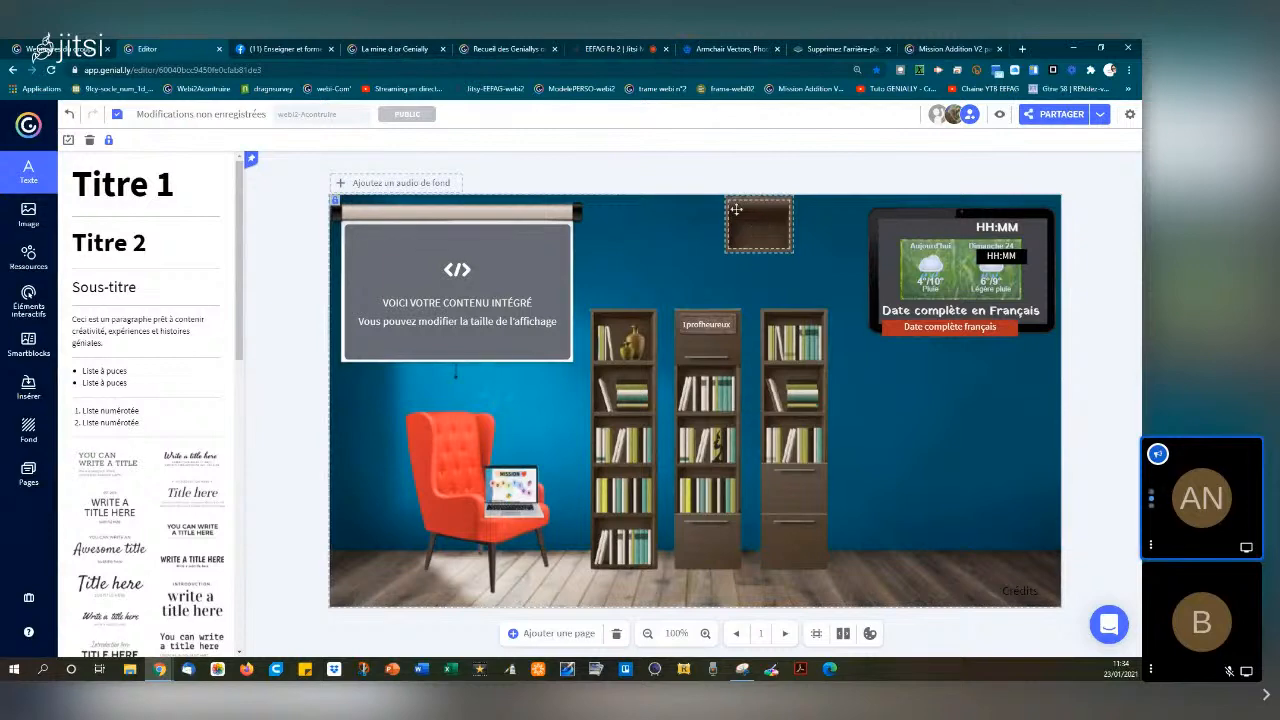
# Move the open compartment above the middle bookcase and place a shrunken YouTube social media icon inside it
pyautogui.moveTo(744, 227); pyautogui.dragTo(712, 248)
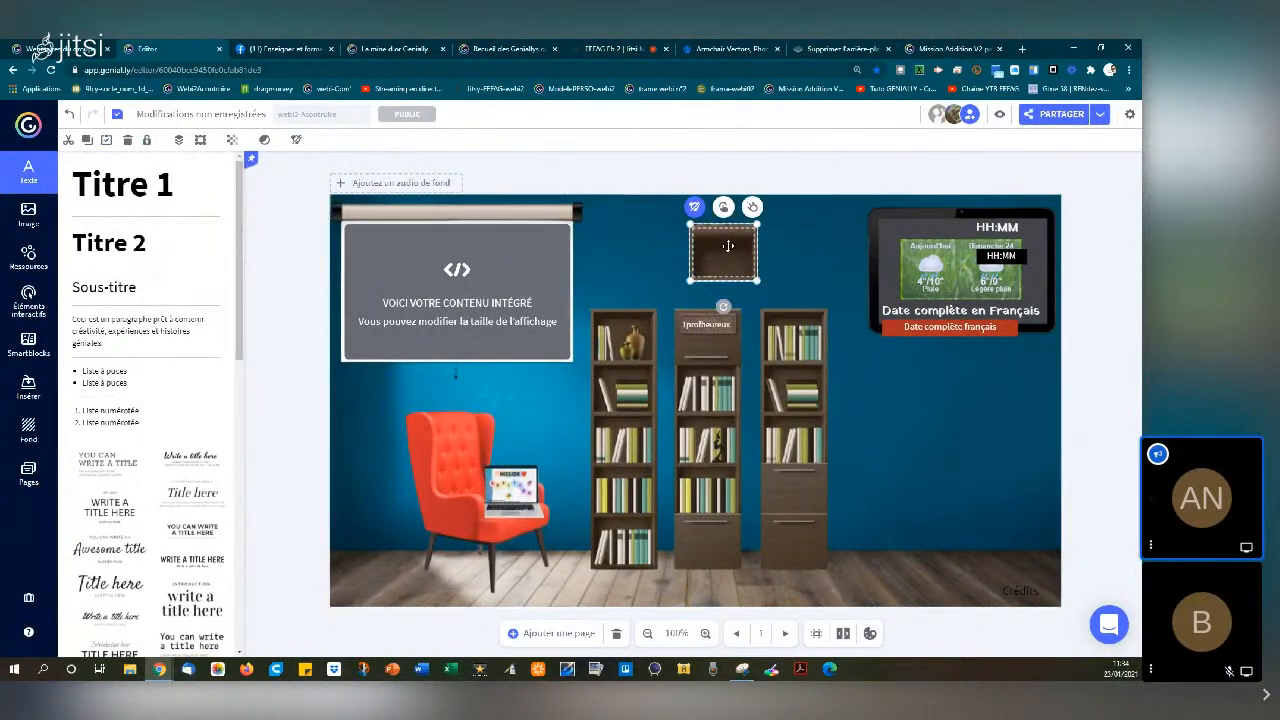
pyautogui.click(28, 253)
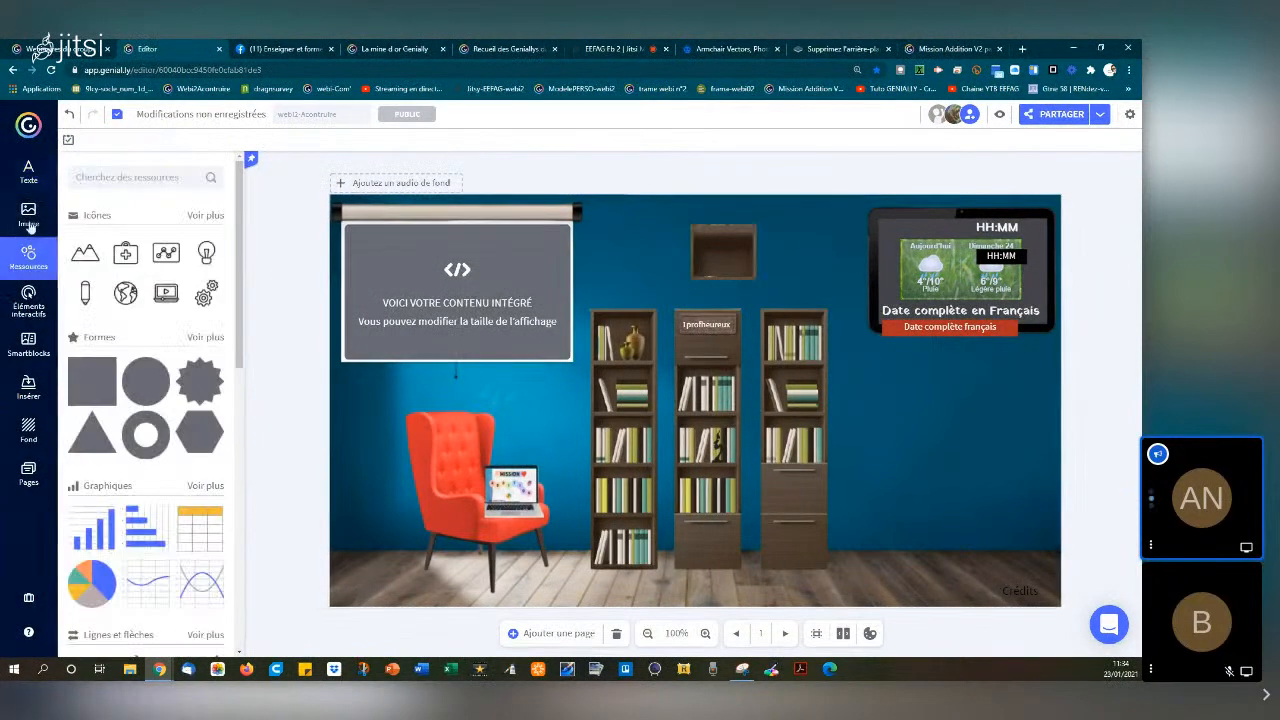
pyautogui.click(28, 215)
pyautogui.click(29, 305)
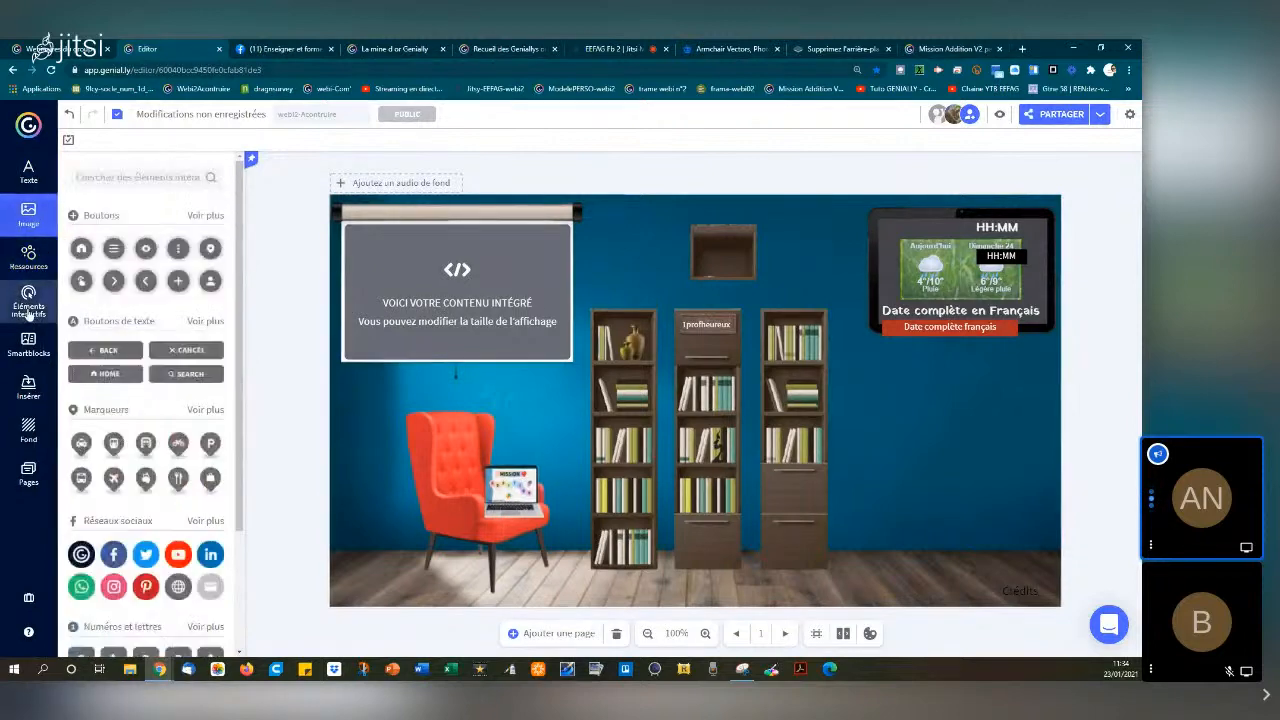
pyautogui.click(188, 562)
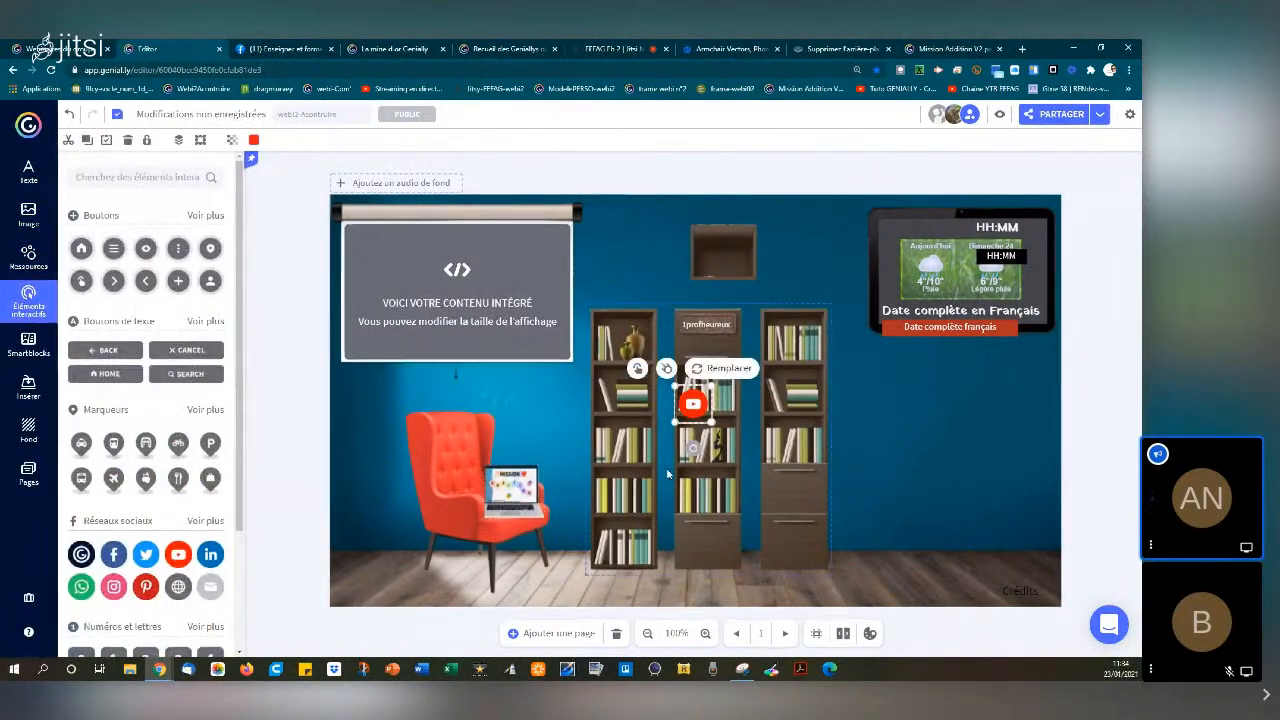
pyautogui.moveTo(695, 395); pyautogui.dragTo(724, 258)
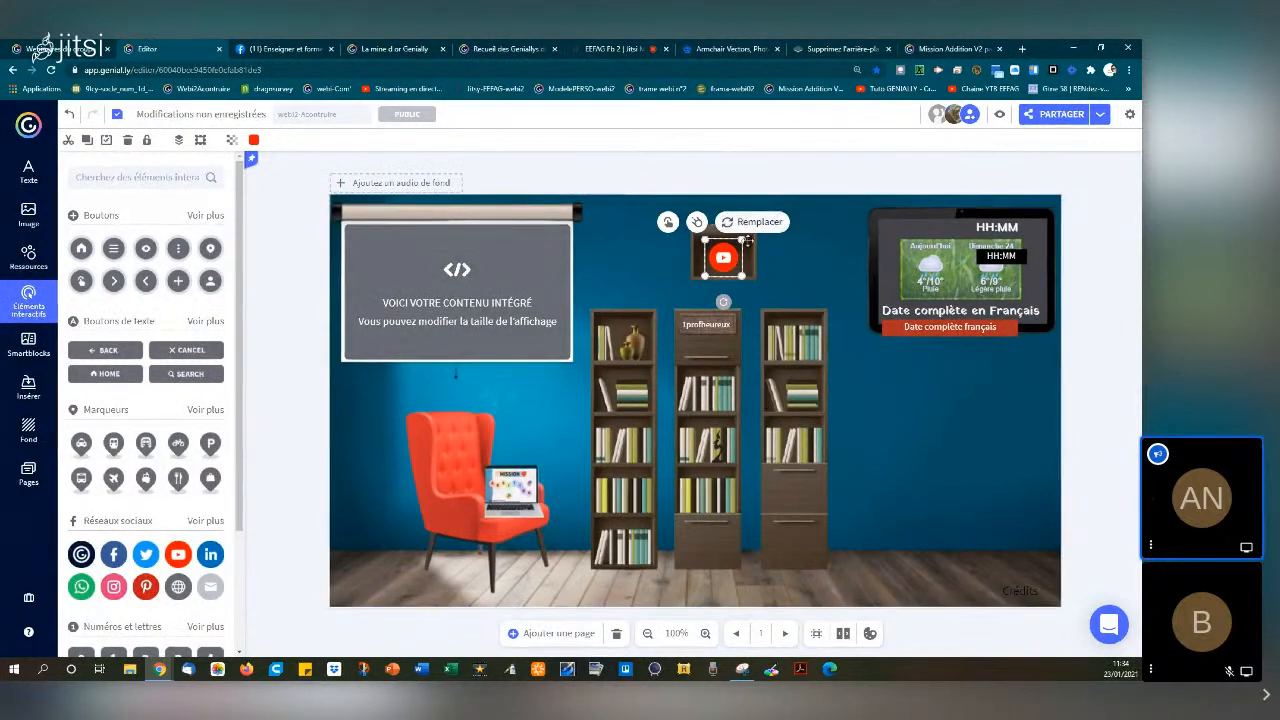
pyautogui.moveTo(742, 241); pyautogui.dragTo(723, 265)
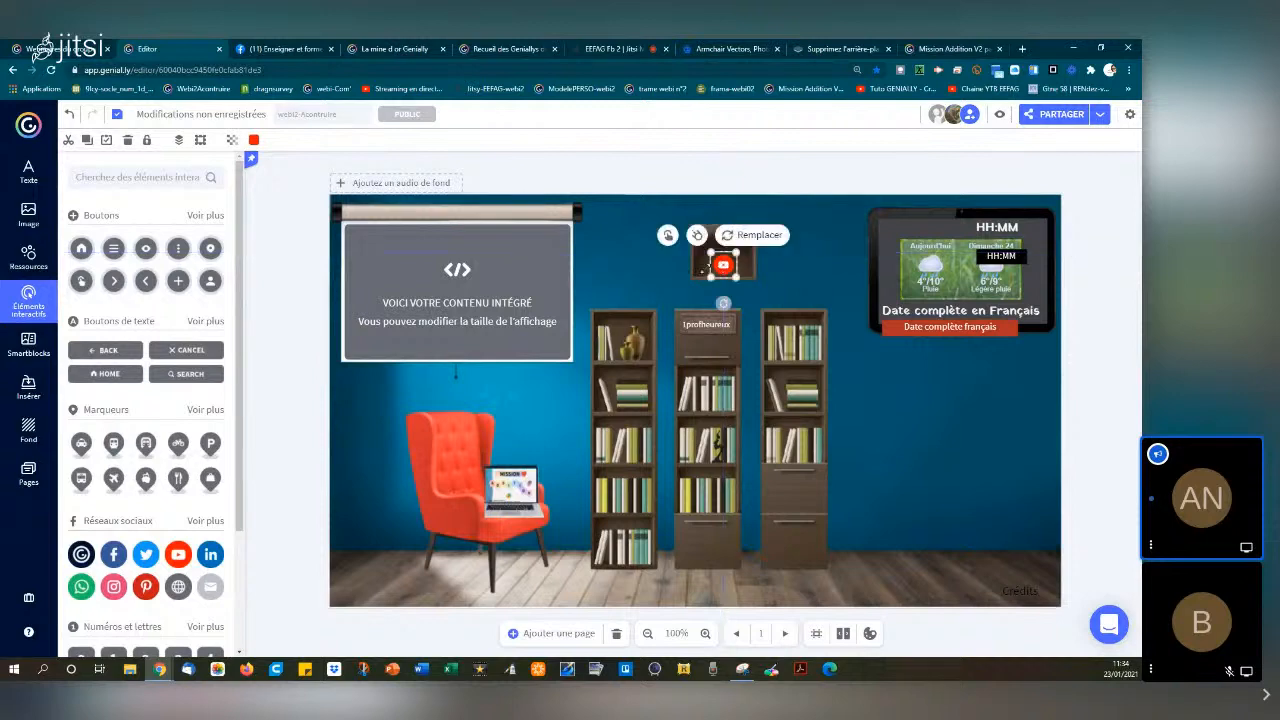
# Group the YouTube icon with the open compartment
pyautogui.keyDown('shift'); pyautogui.click(697, 269); pyautogui.keyUp('shift')
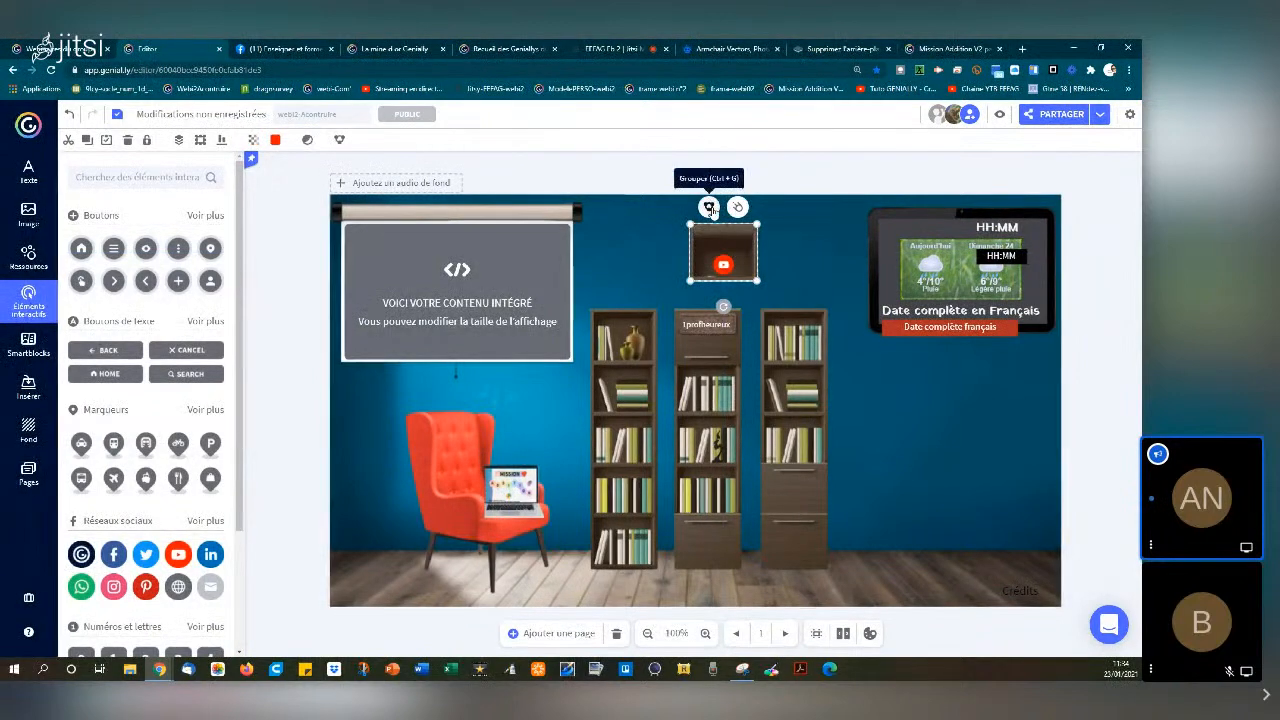
pyautogui.click(709, 207)
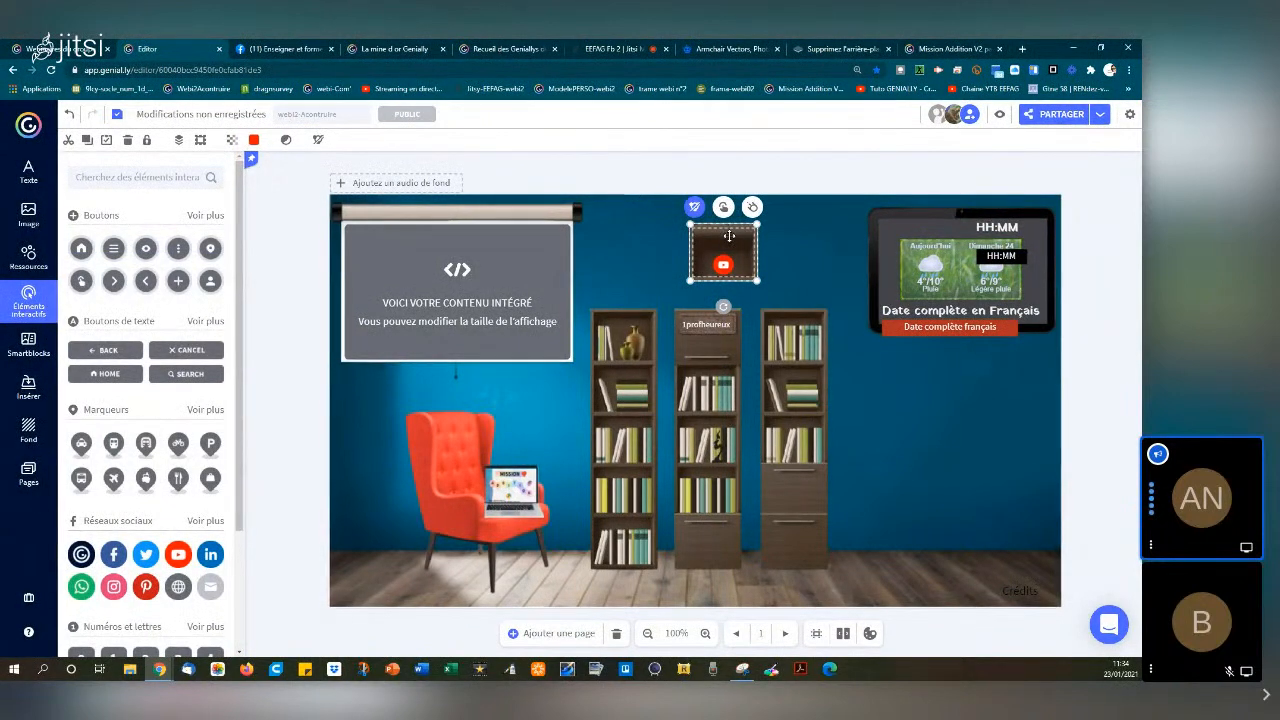
pyautogui.click(785, 265)
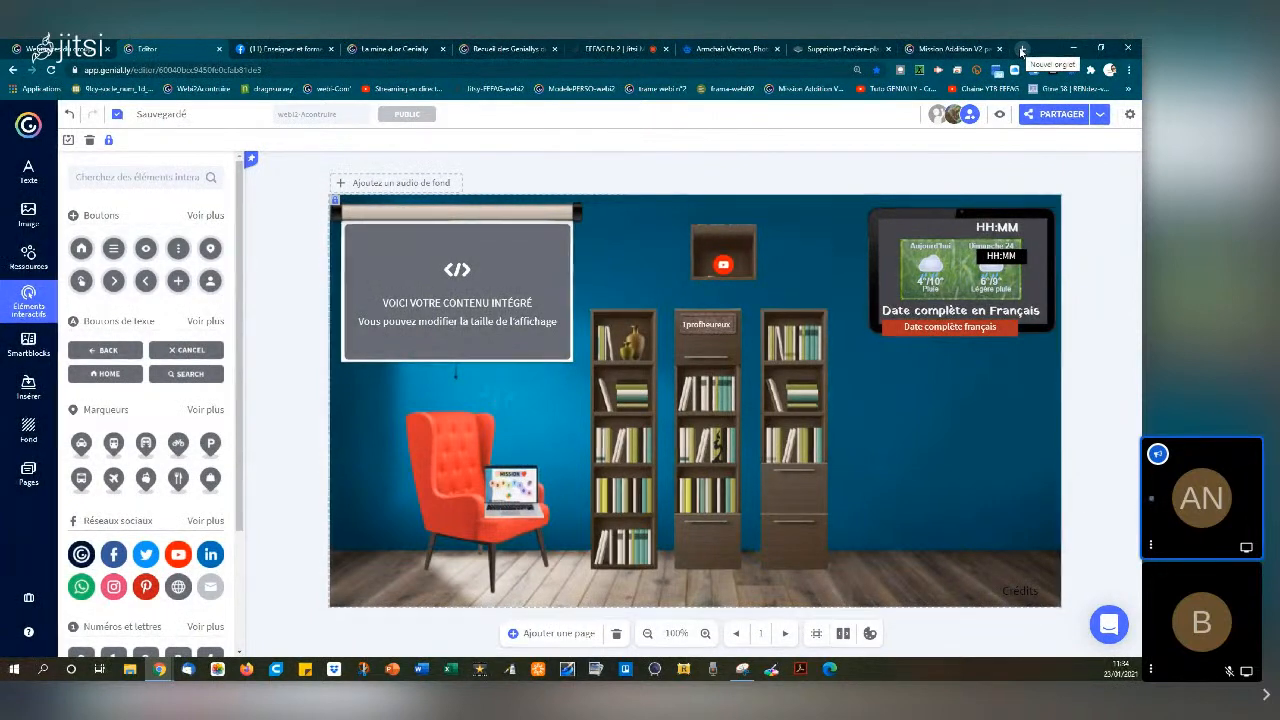
# Open the bookmarked Tuto GENIALLY video on YouTube in a new tab, copy its address, and pause playback
pyautogui.click(1021, 50)
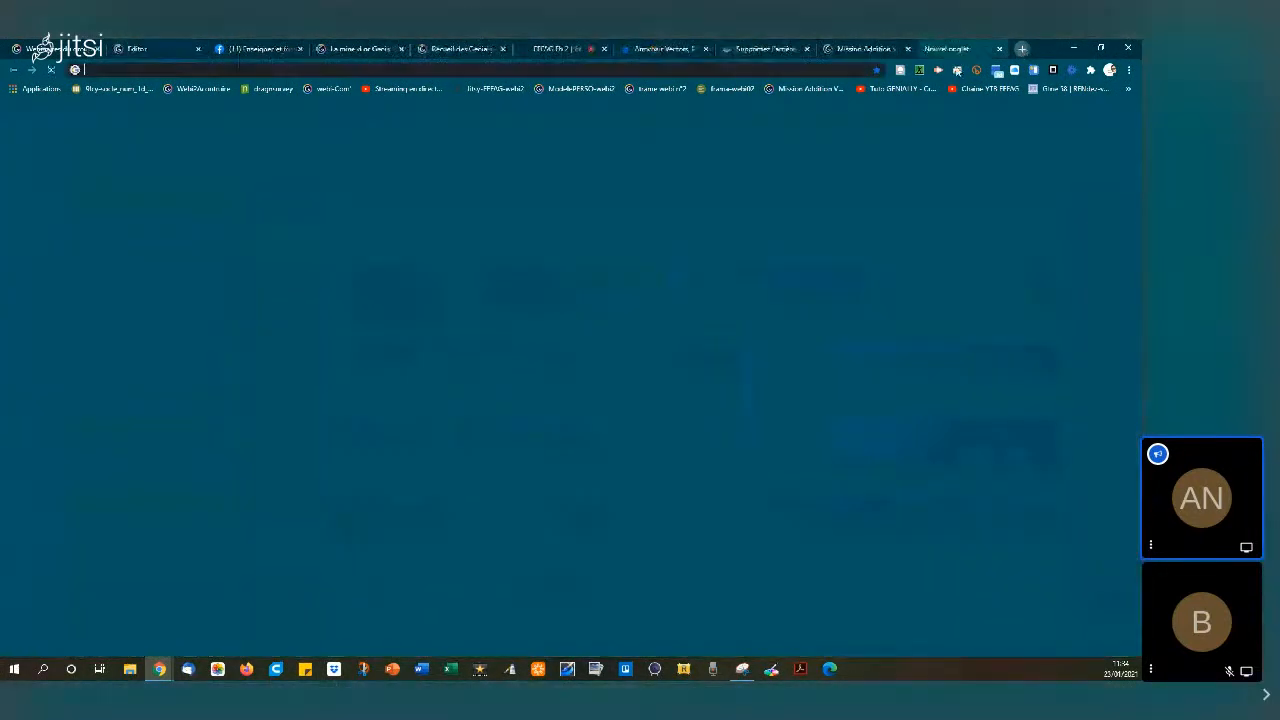
pyautogui.click(897, 88)
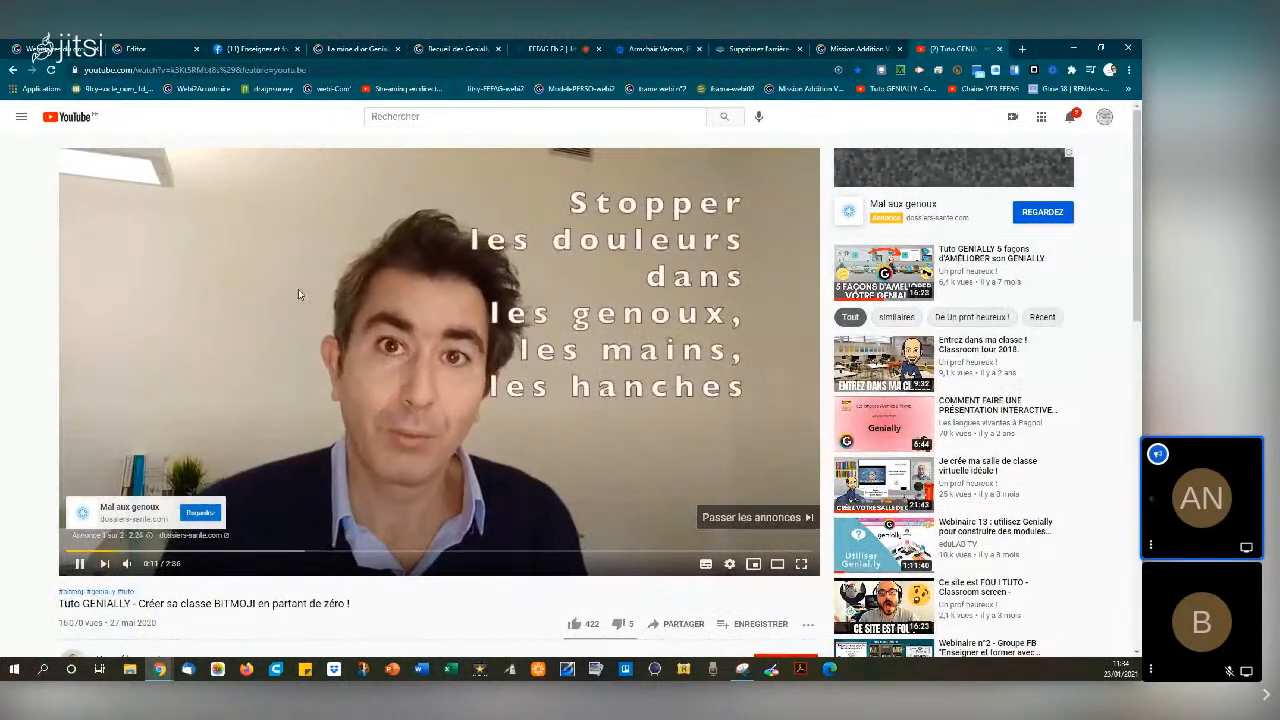
pyautogui.click(213, 68)
pyautogui.press('super+c')
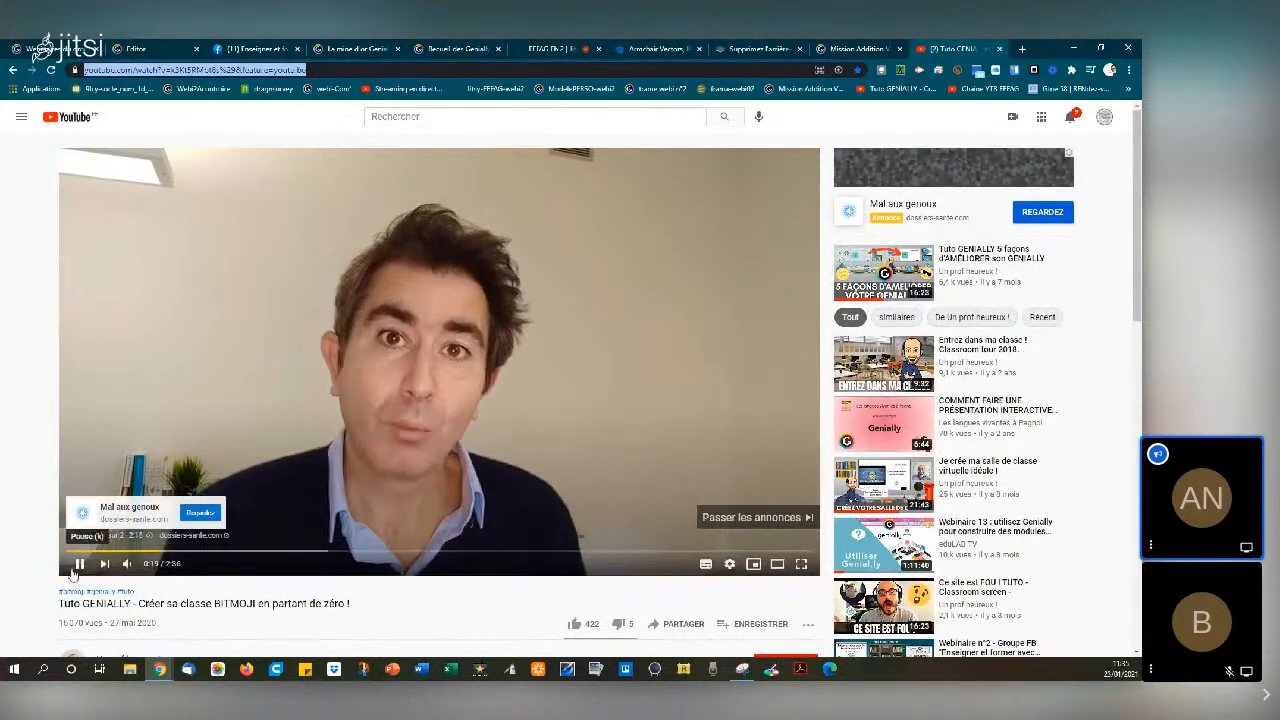
pyautogui.click(511, 475)
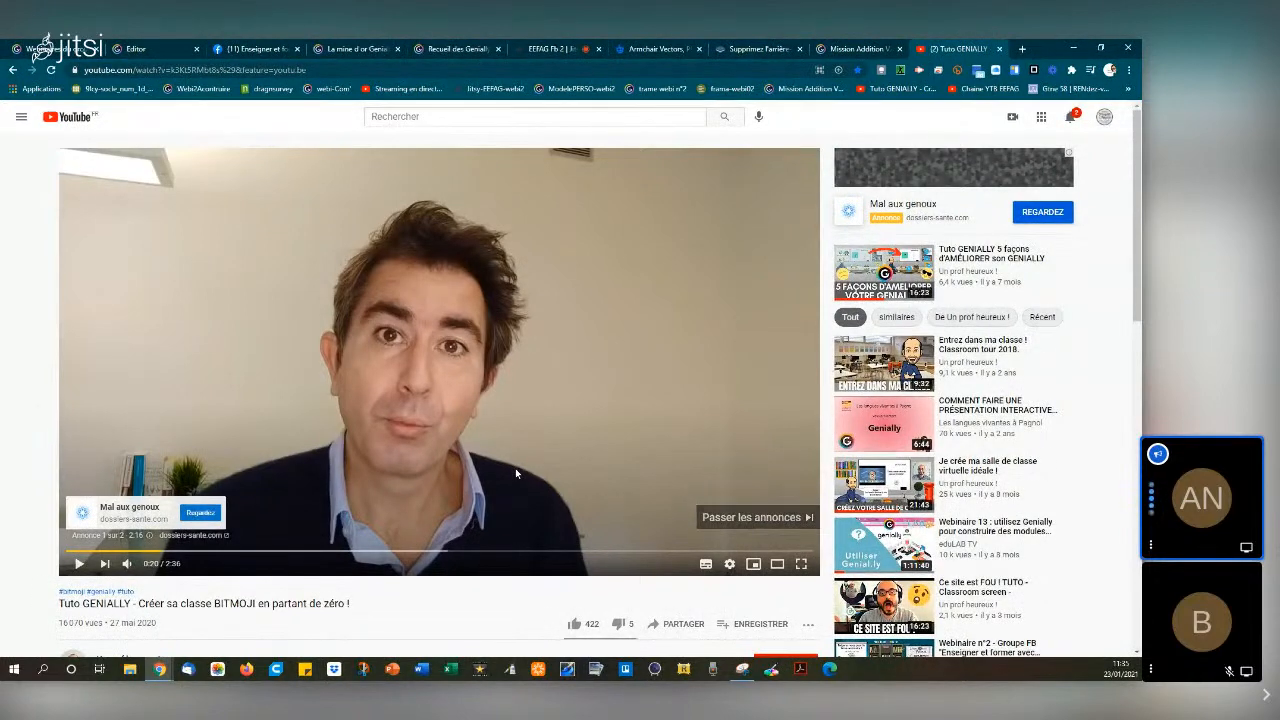
# Search for "videolink" in a new tab and open the VideoLink site
pyautogui.click(1021, 49)
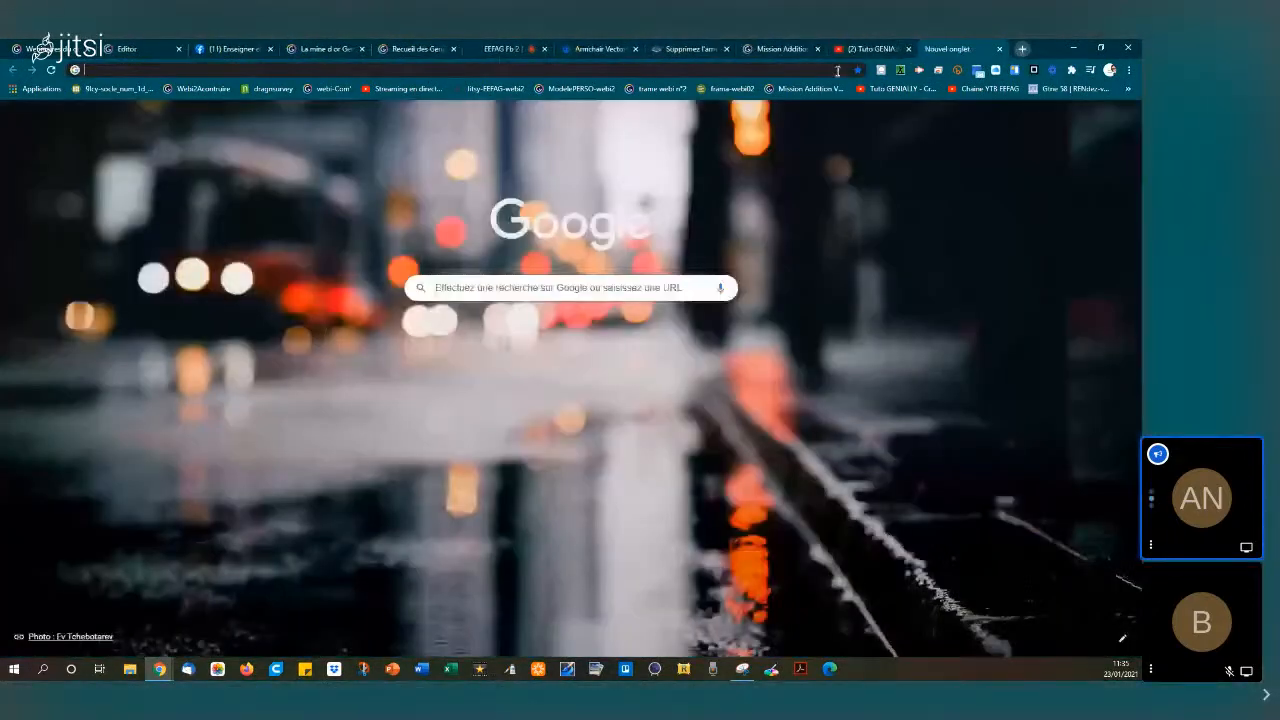
pyautogui.write('vide')
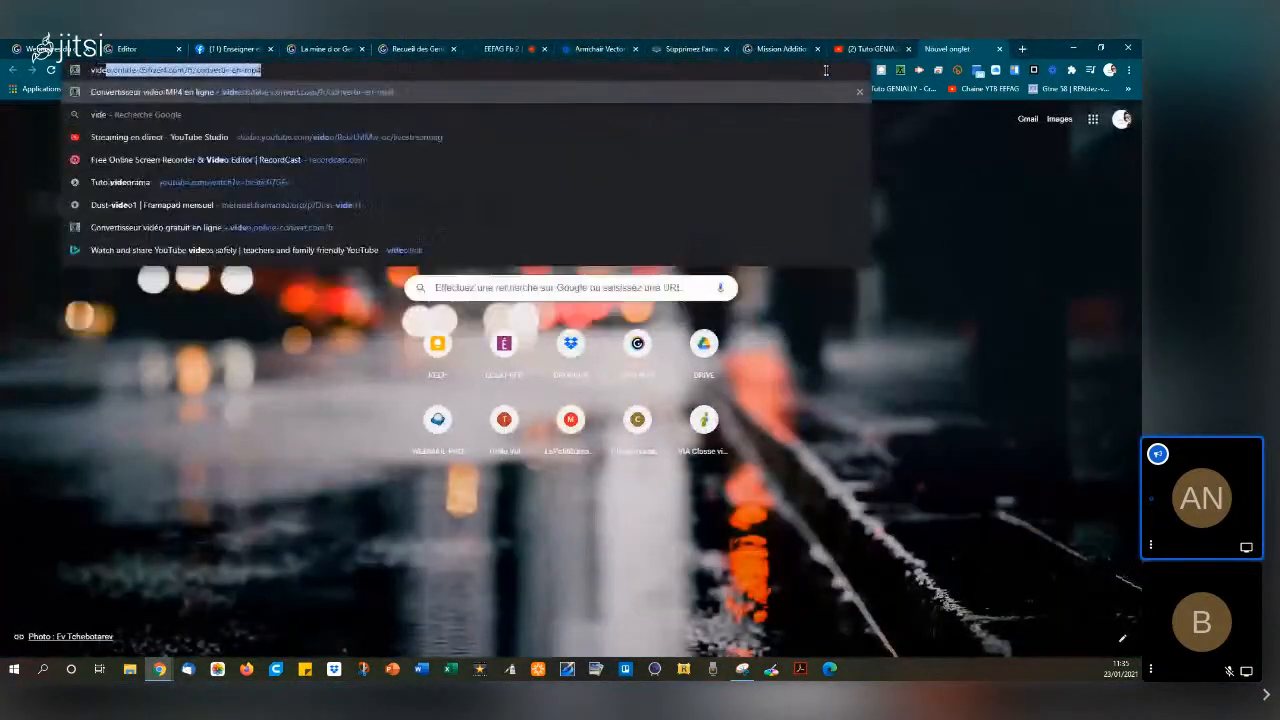
pyautogui.write('olink')
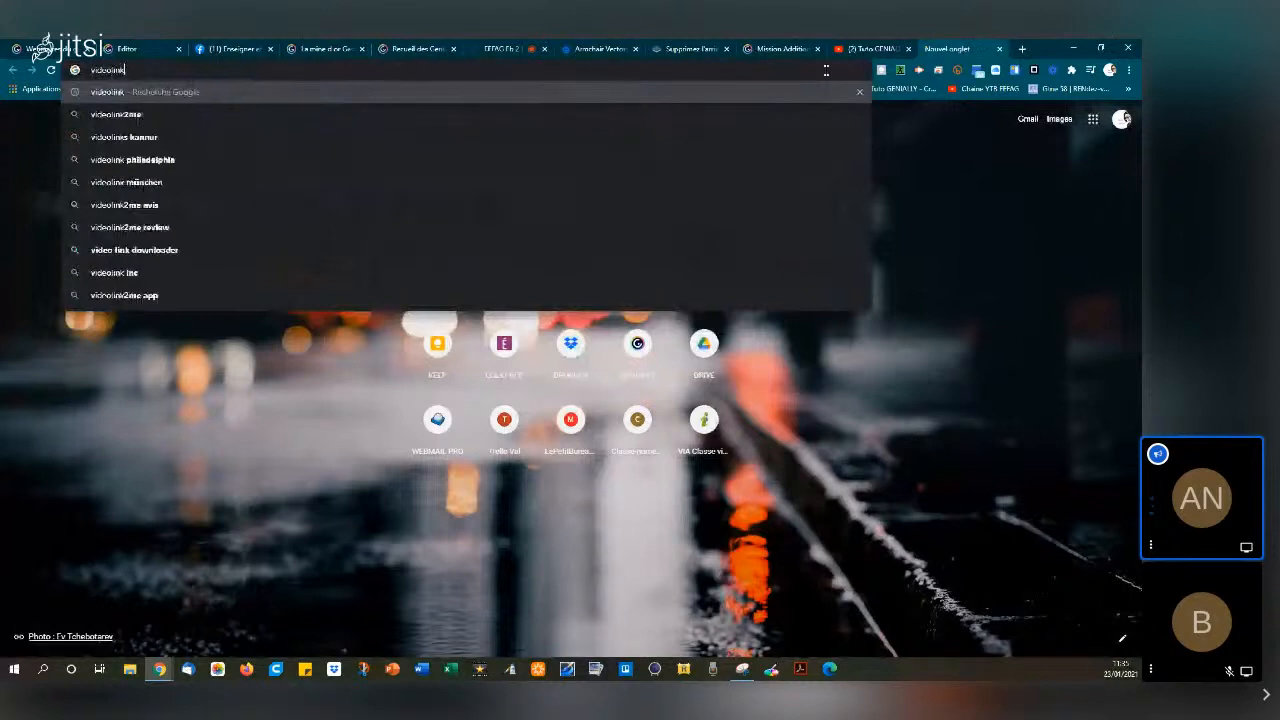
pyautogui.press('Return')
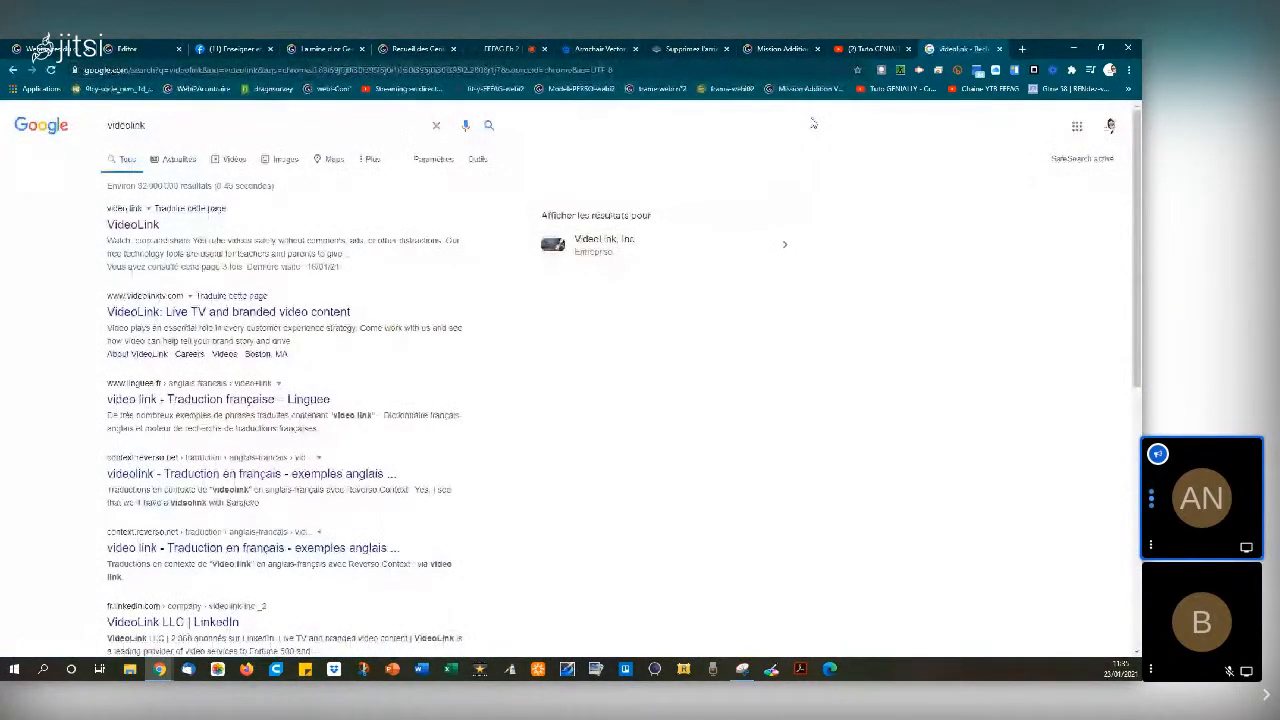
pyautogui.click(149, 230)
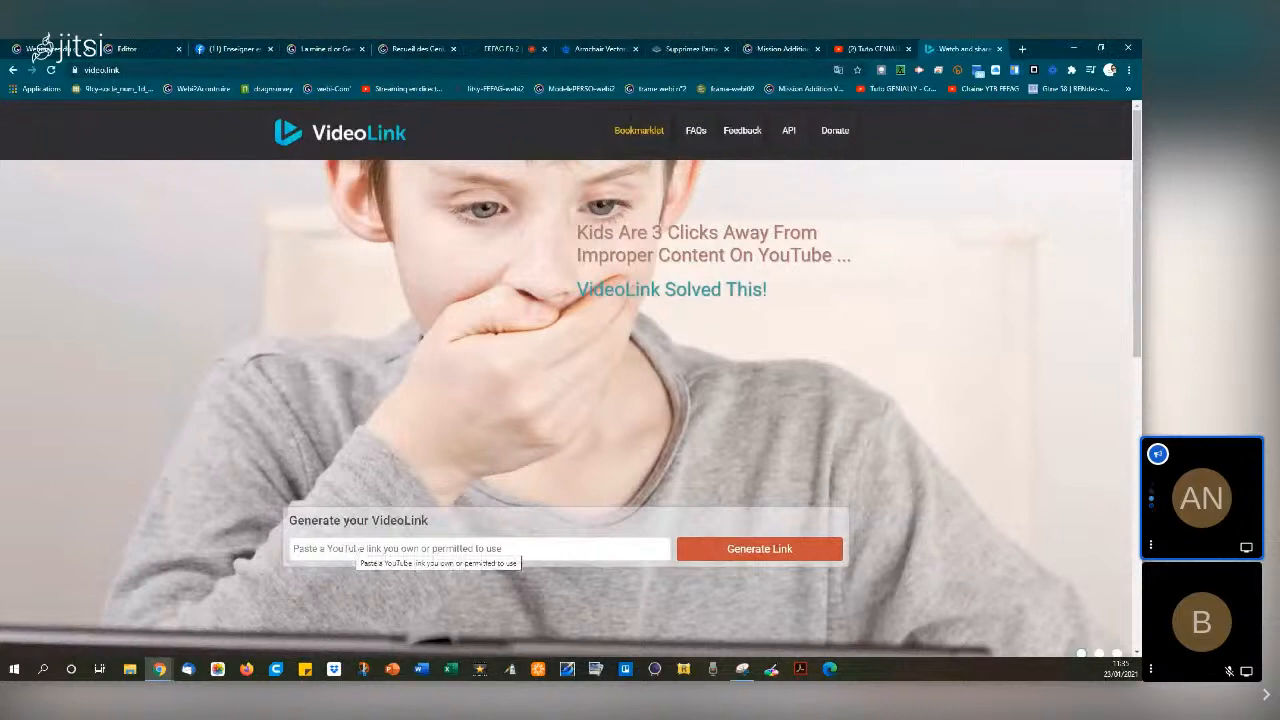
# Generate a VideoLink from the copied YouTube address and copy the resulting safe URL
pyautogui.rightClick(347, 552)
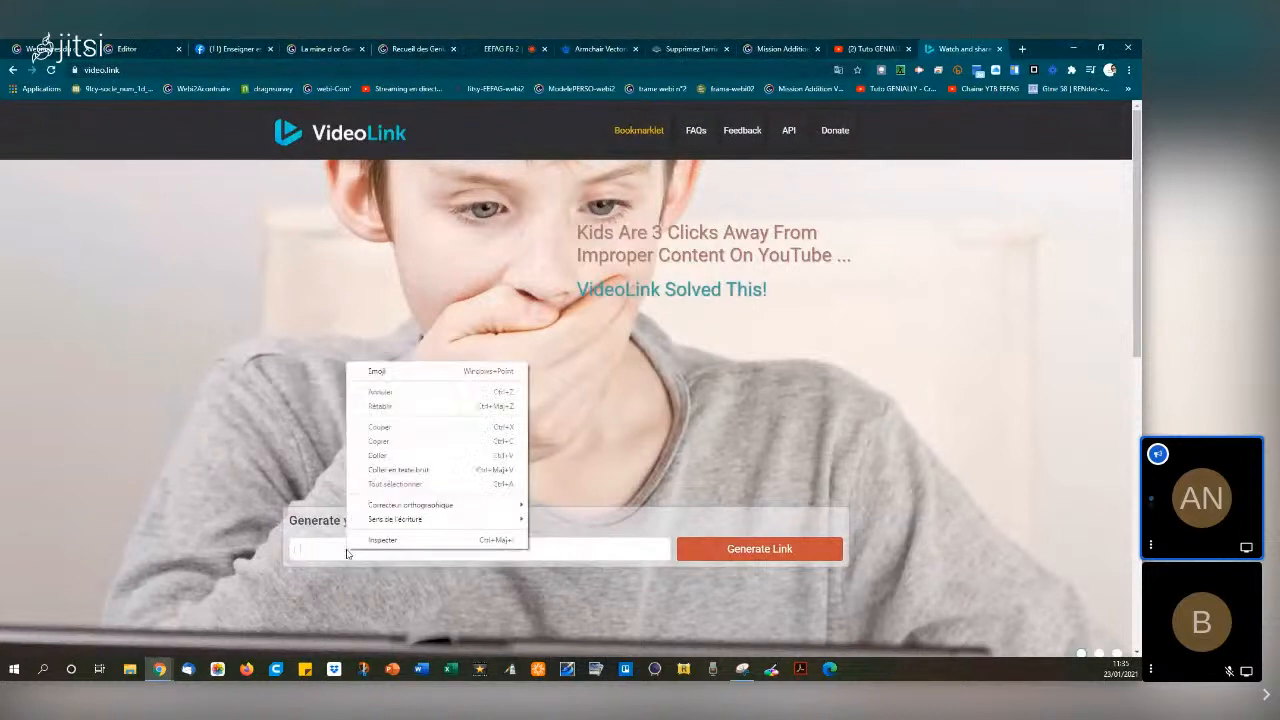
pyautogui.click(373, 455)
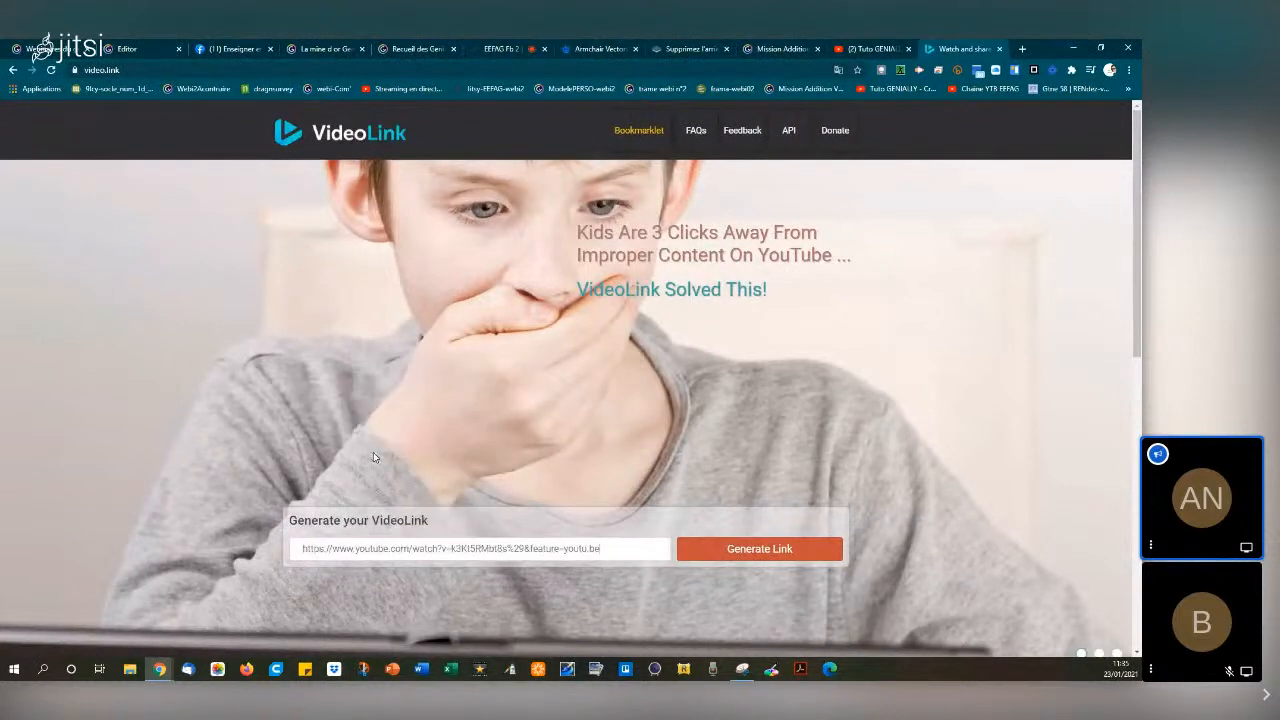
pyautogui.click(729, 548)
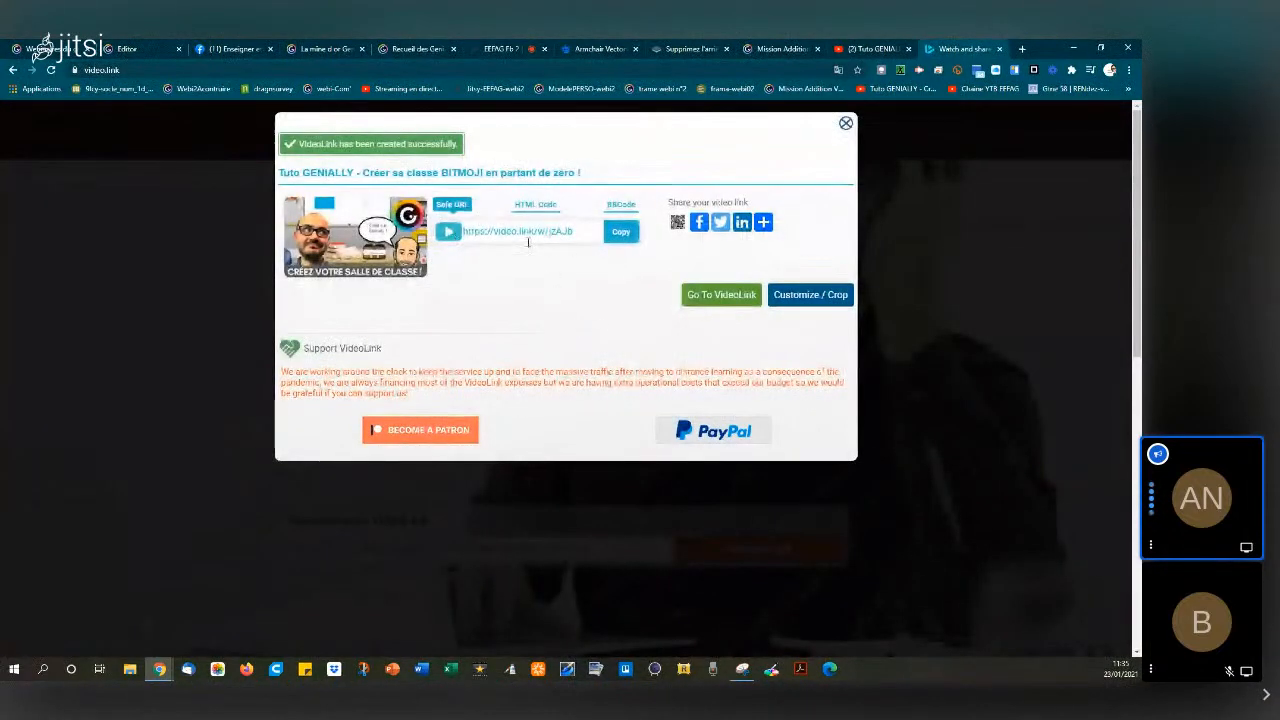
pyautogui.click(619, 238)
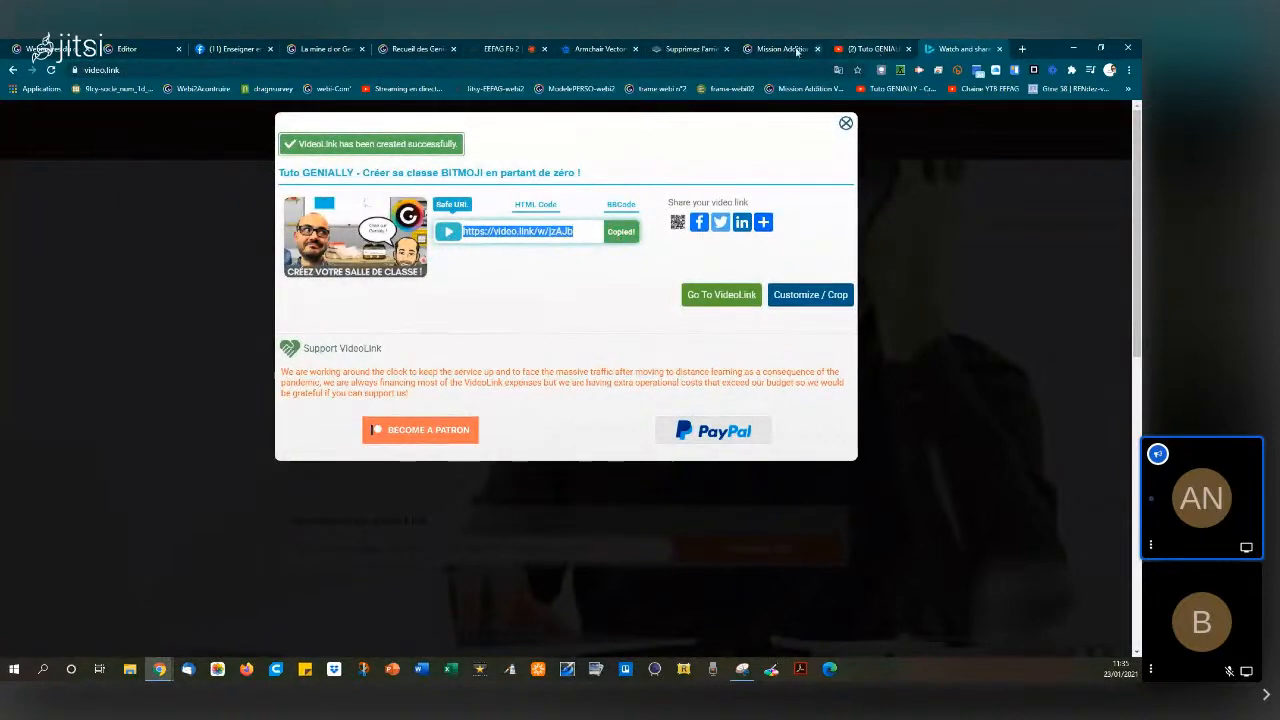
pyautogui.click(127, 48)
pyautogui.click(706, 259)
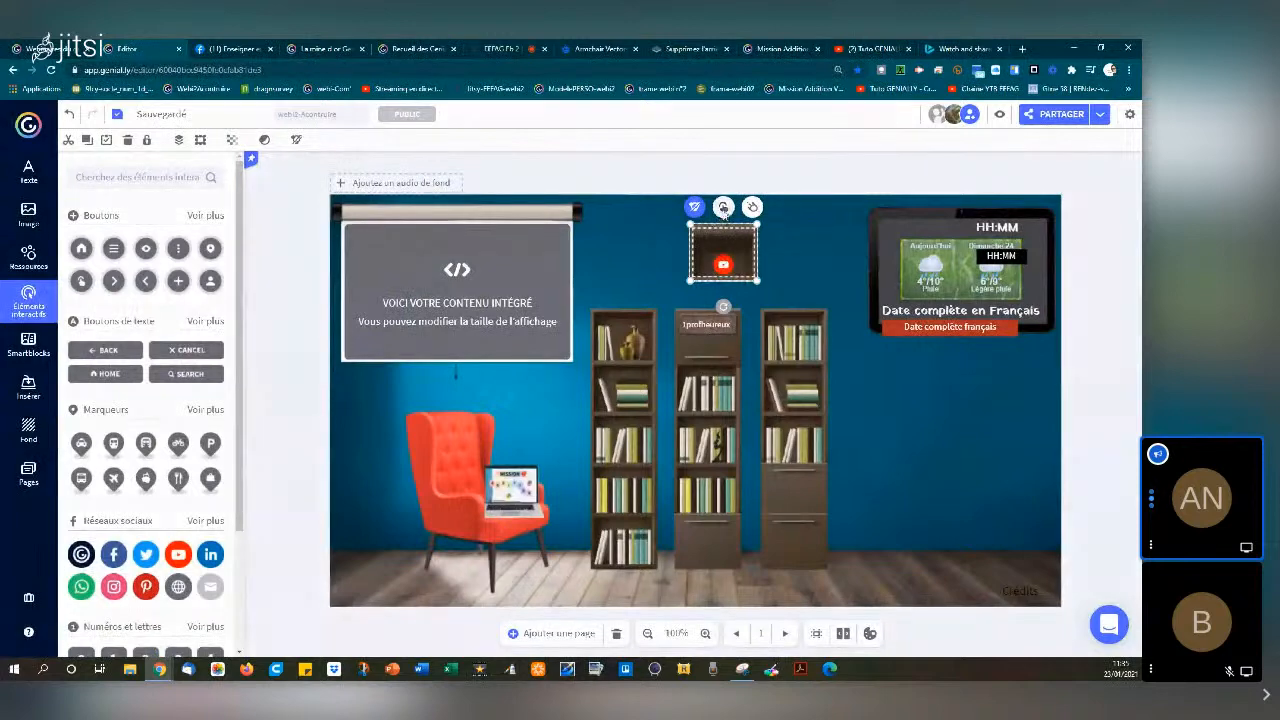
pyautogui.click(694, 207)
pyautogui.click(748, 343)
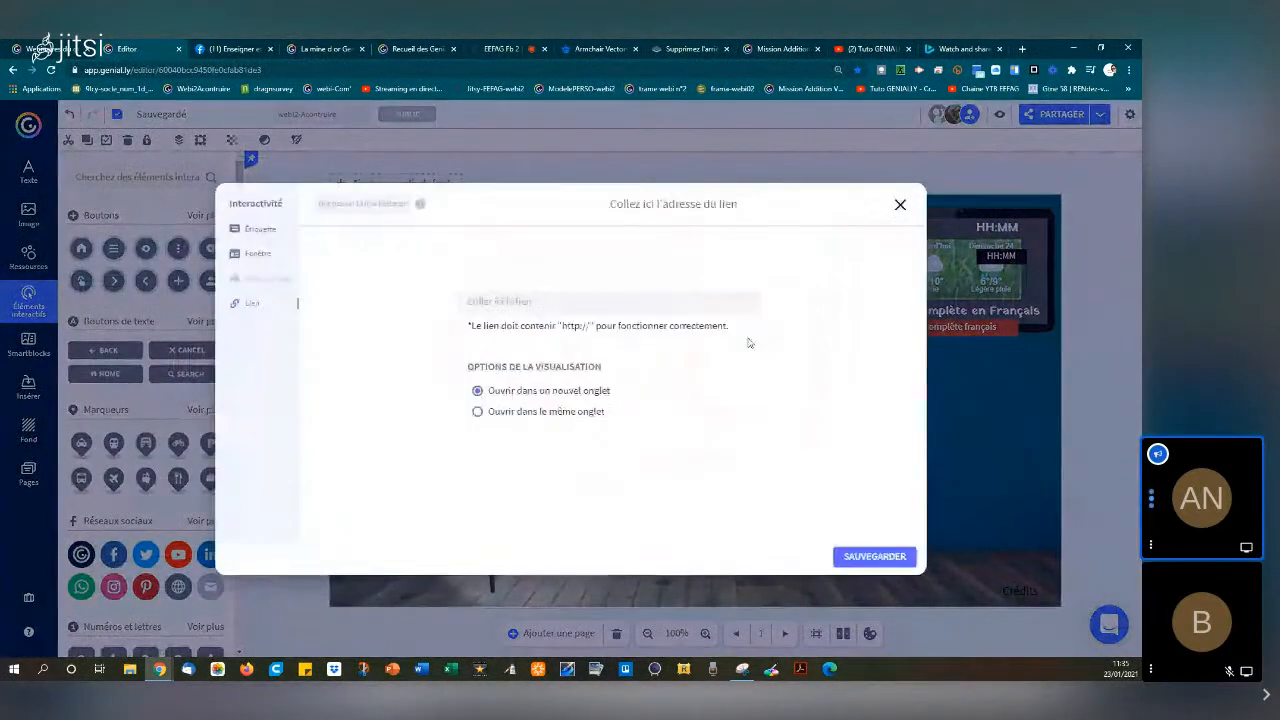
pyautogui.click(655, 301)
pyautogui.hotkey('ctrl', 'v')
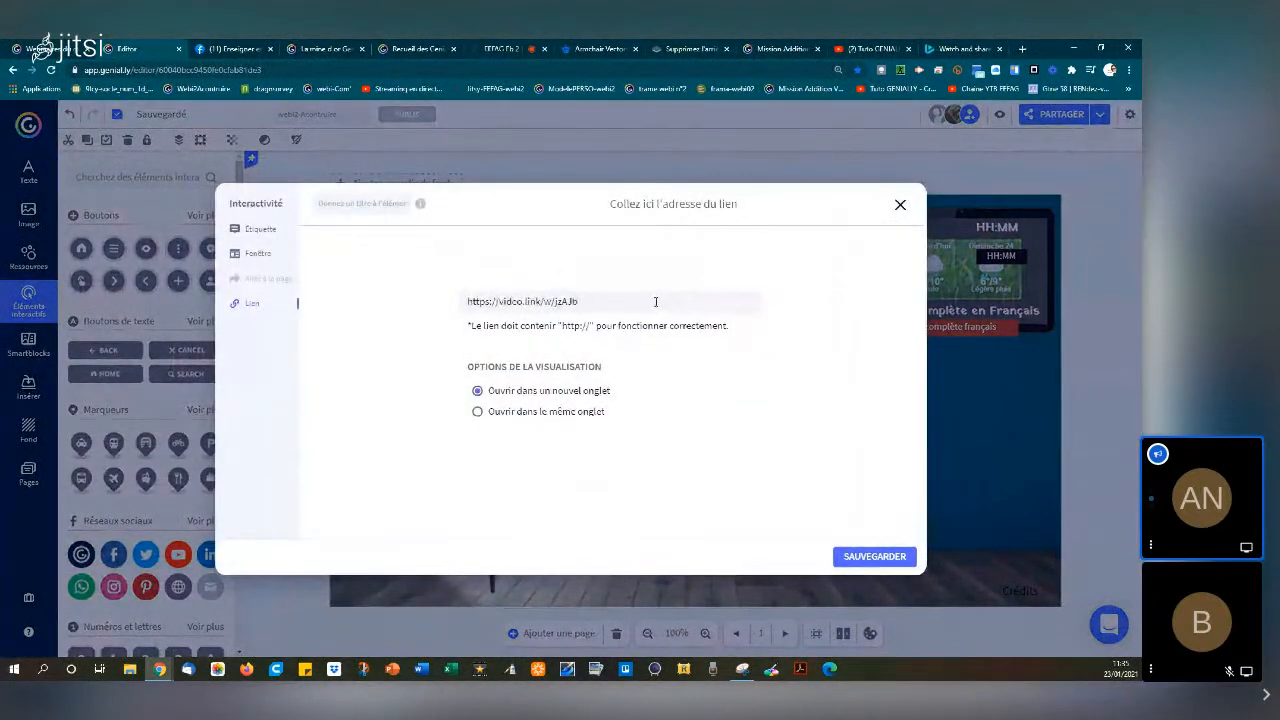
pyautogui.click(873, 557)
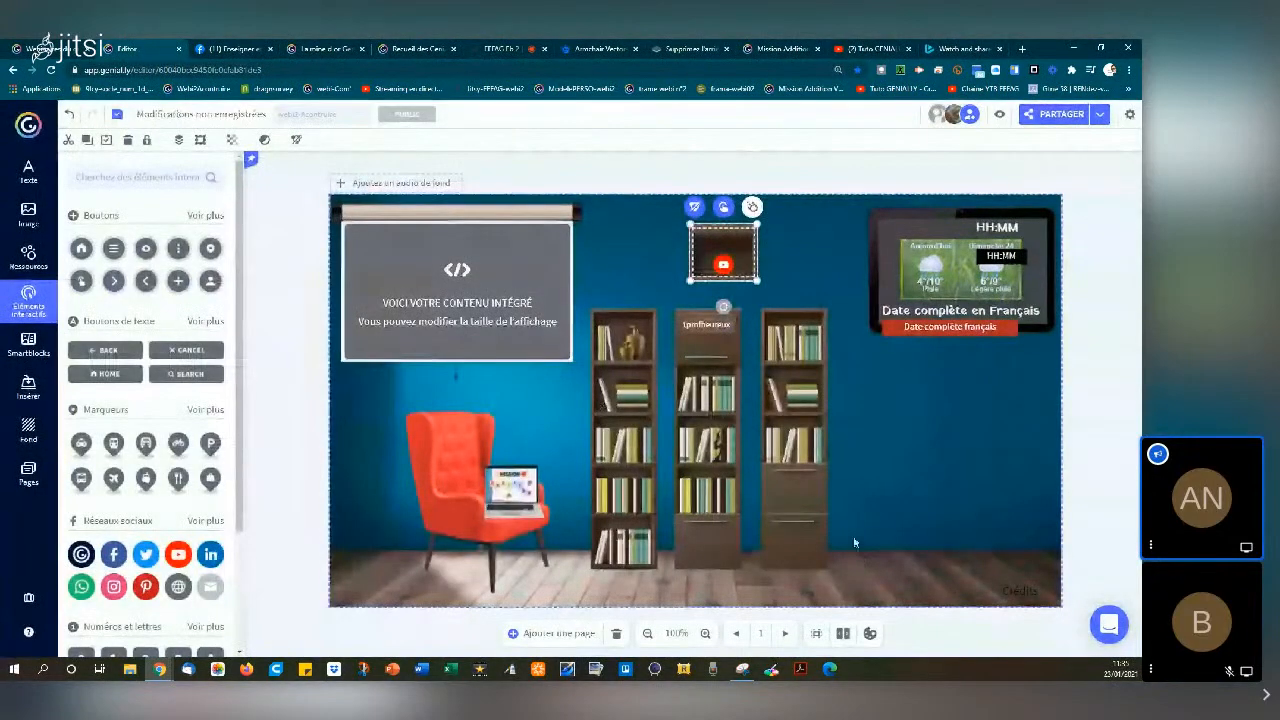
# Preview the classroom, test the open compartment's video link, and return to the VideoLink result page
pyautogui.click(998, 116)
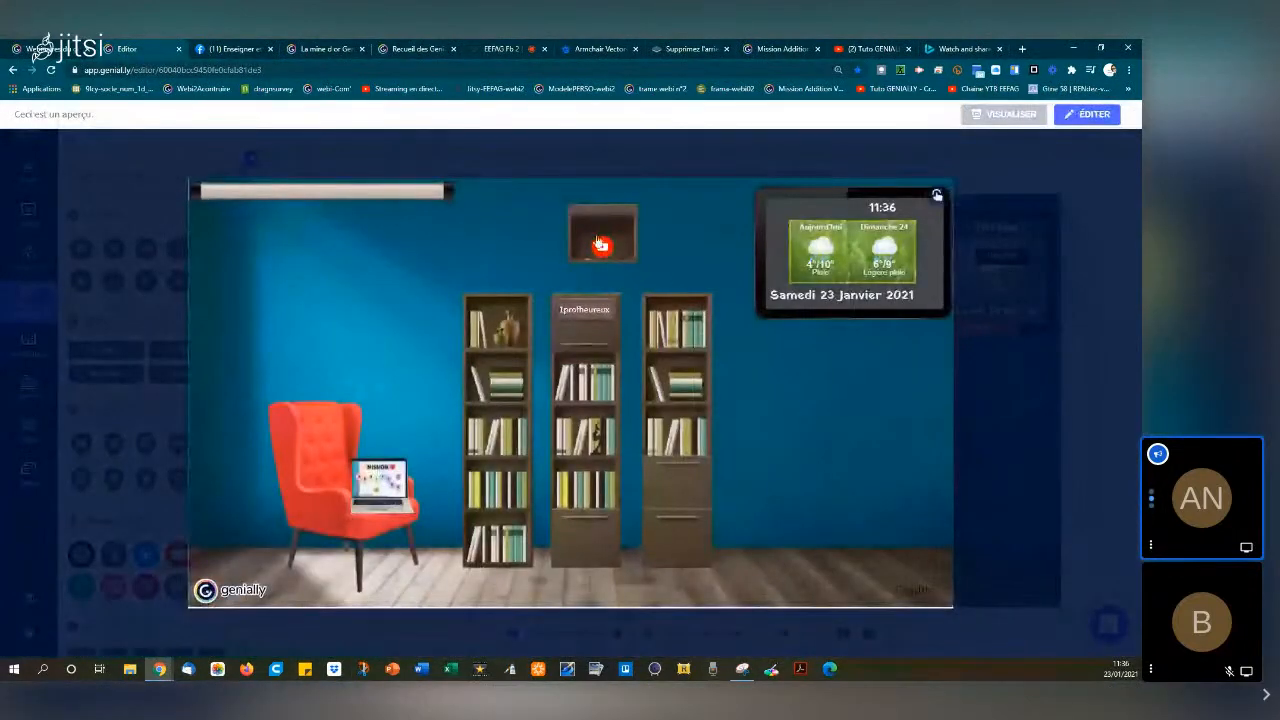
pyautogui.click(601, 249)
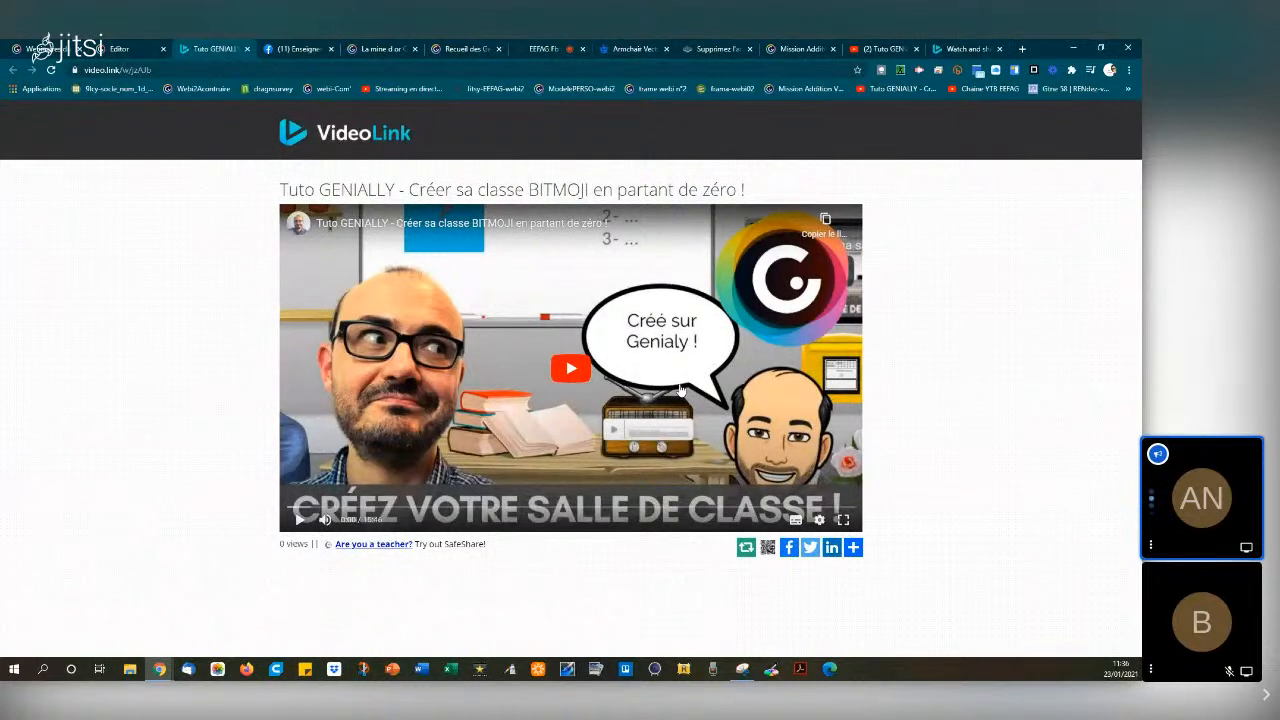
pyautogui.click(960, 49)
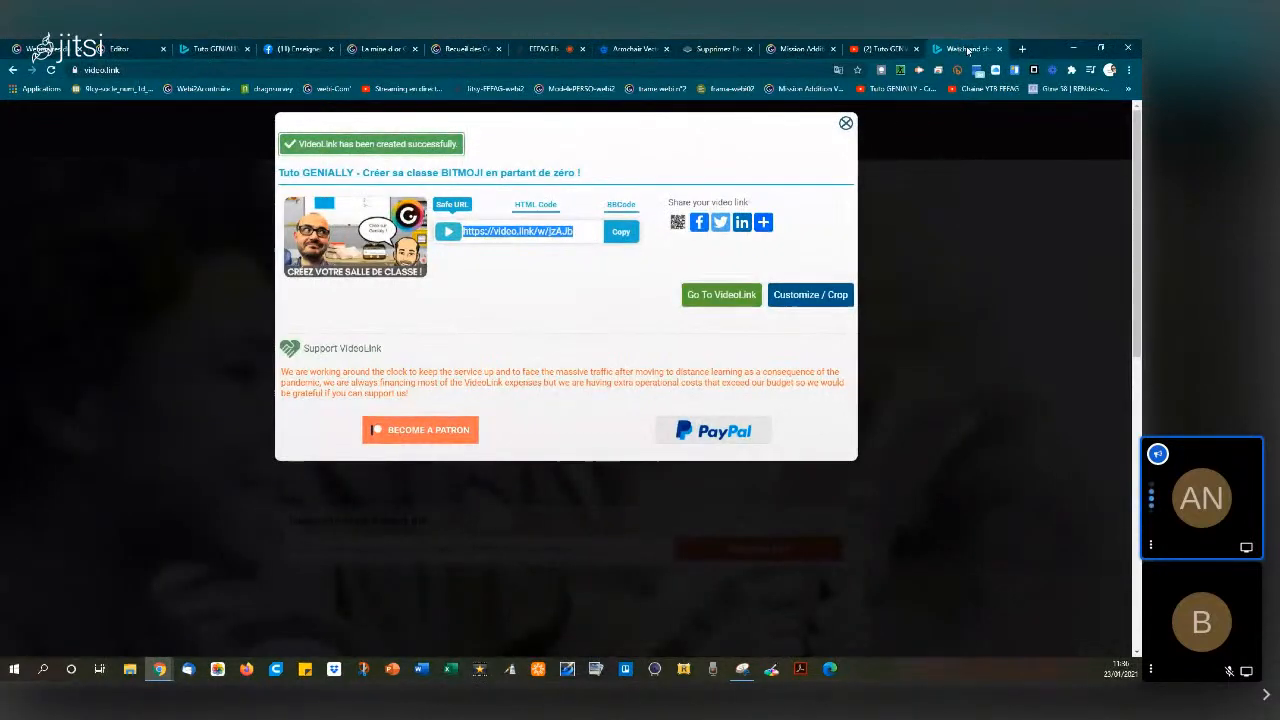
# Search for "dahane0 generateur" in a new browser tab and open the iframe generator site
pyautogui.click(1021, 49)
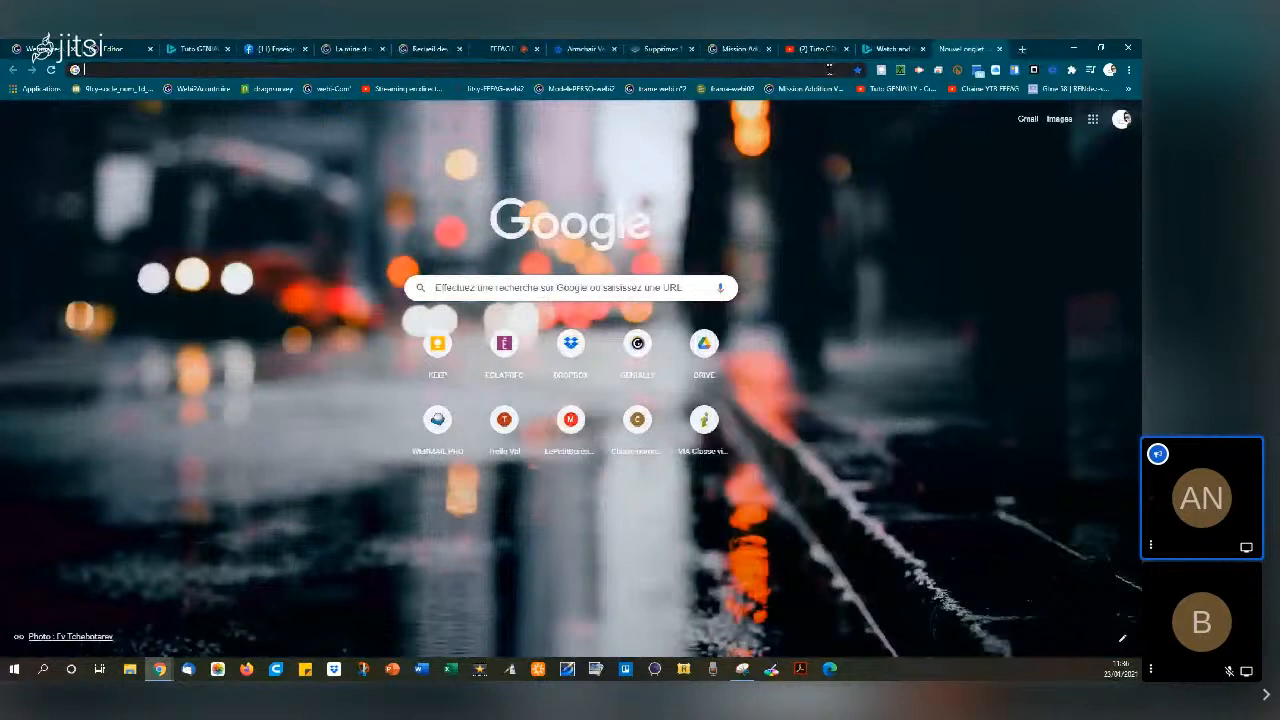
pyautogui.click(828, 70)
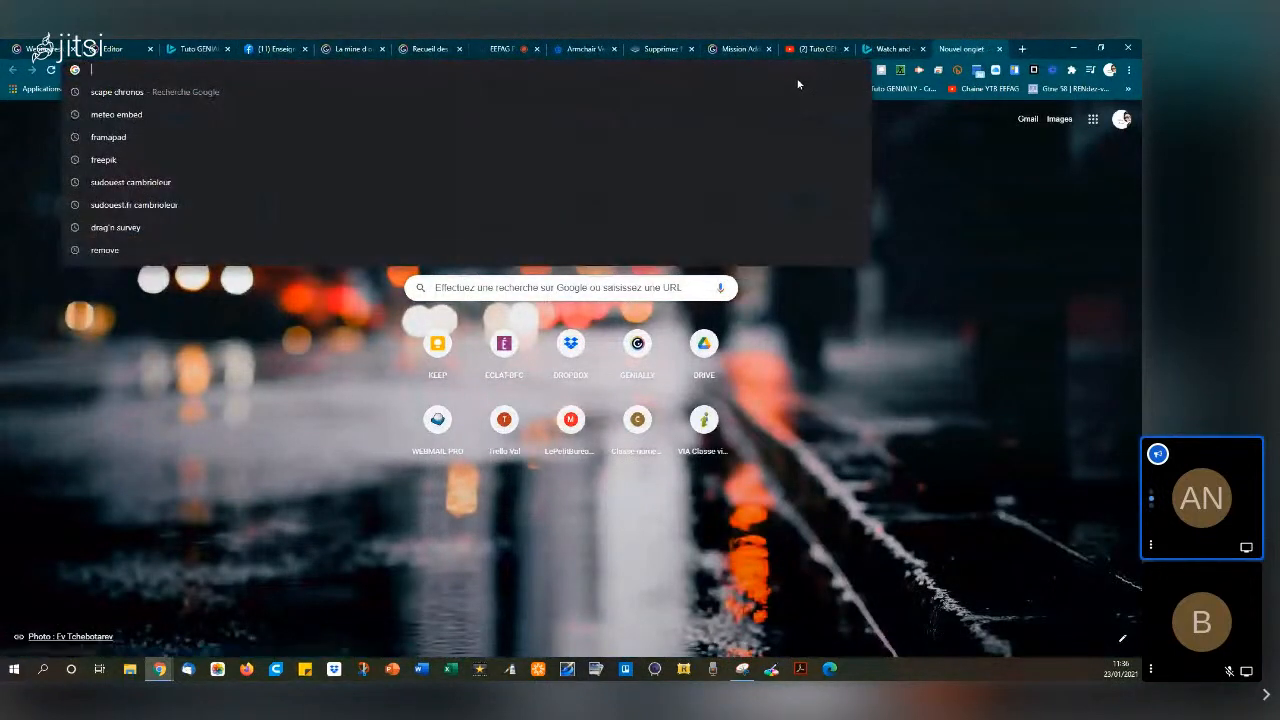
pyautogui.write('dahane')
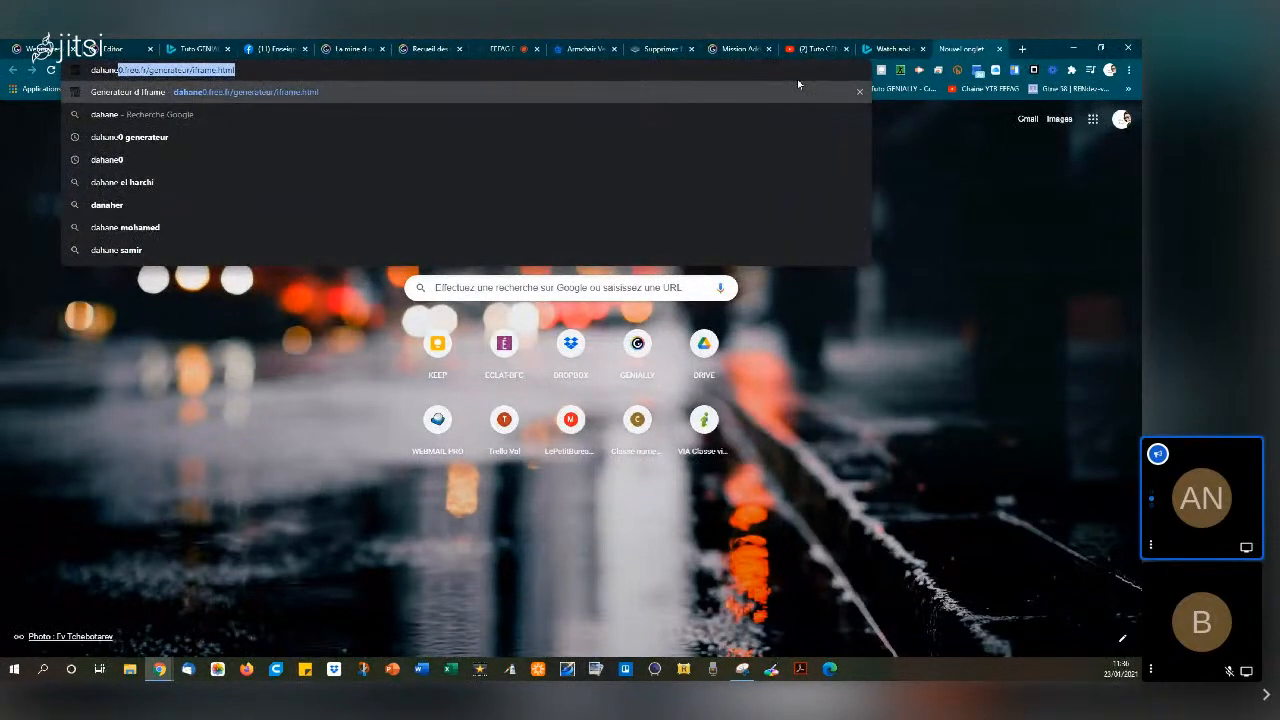
pyautogui.write('0 generateur')
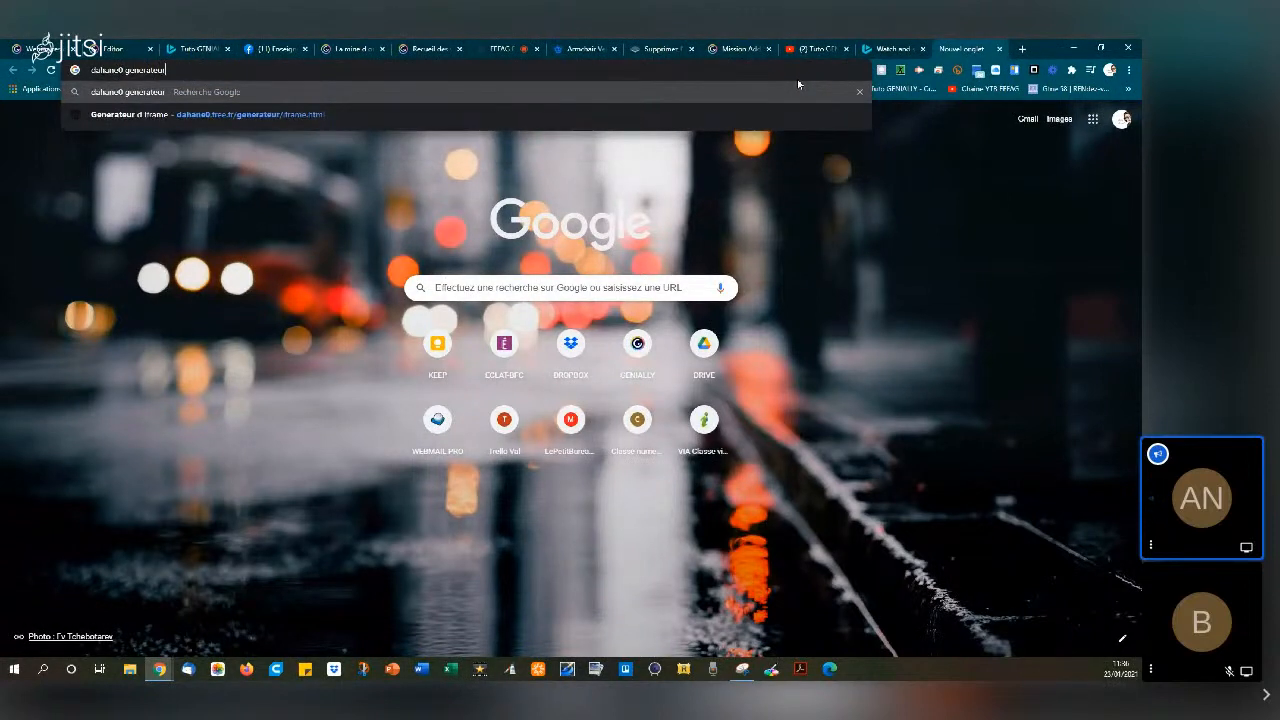
pyautogui.press('Return')
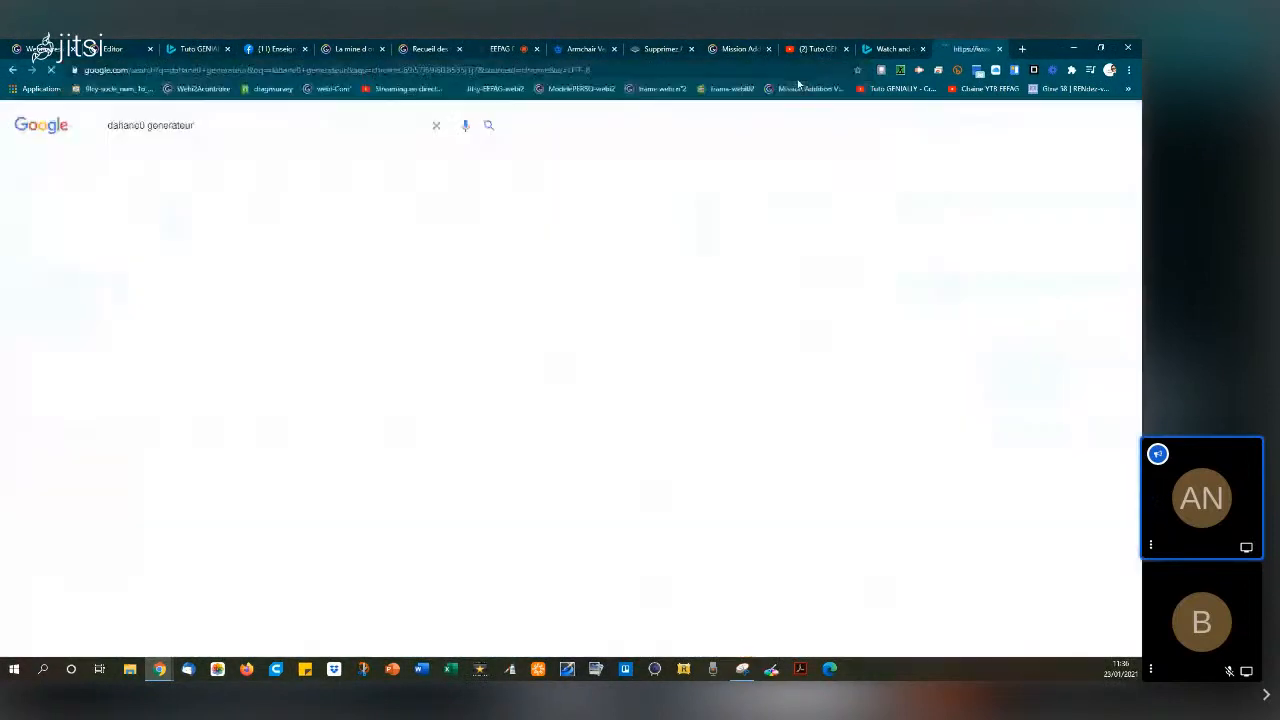
pyautogui.click(187, 250)
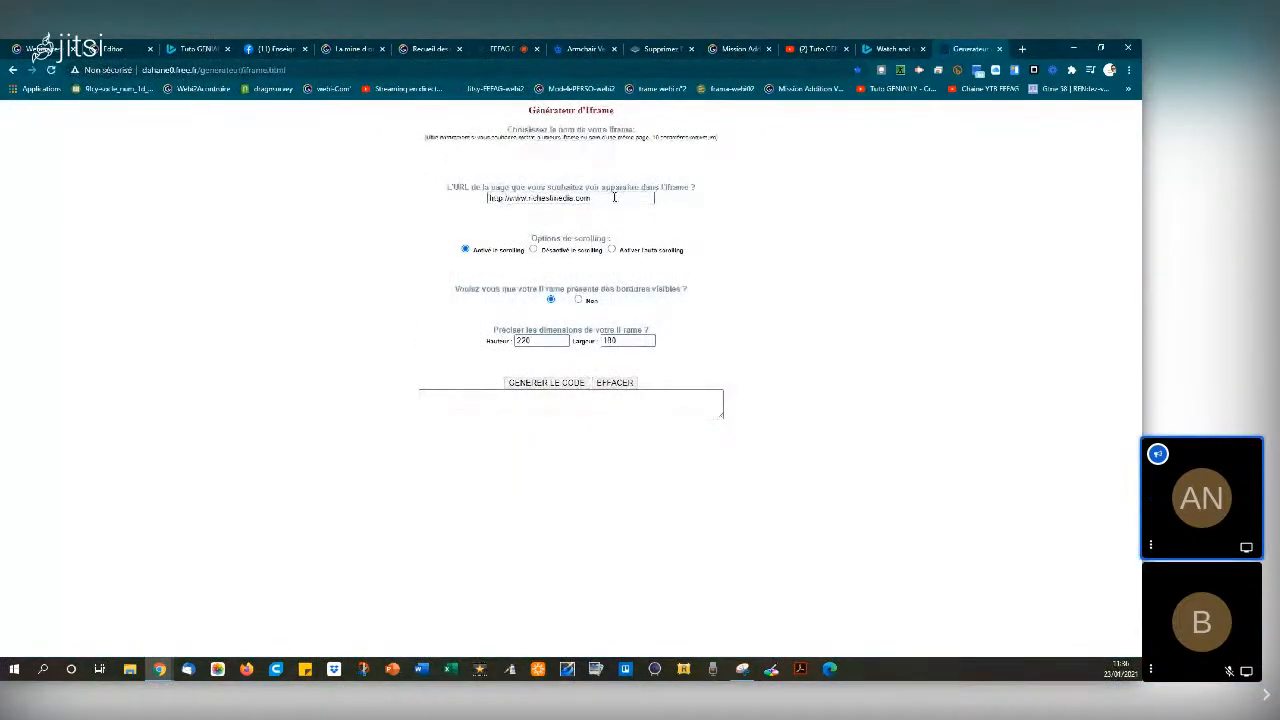
pyautogui.moveTo(607, 198); pyautogui.dragTo(507, 198)
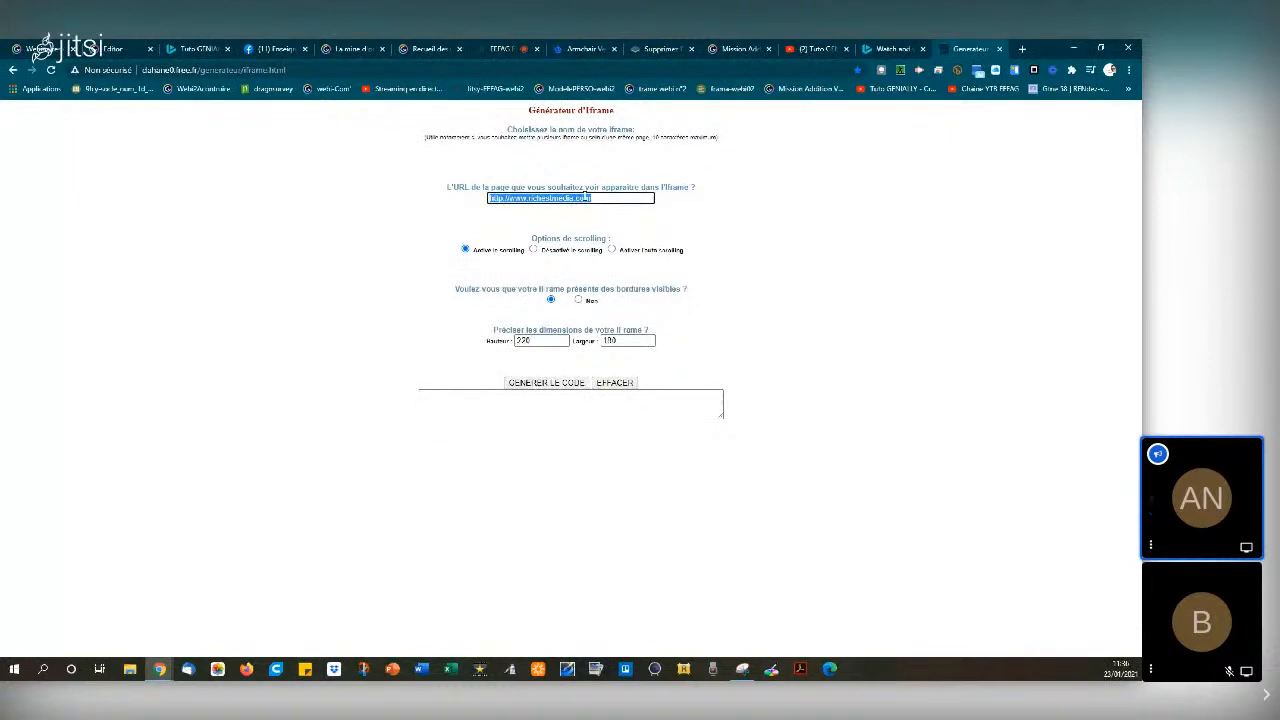
pyautogui.write('https://video.link/w/jzAJb')
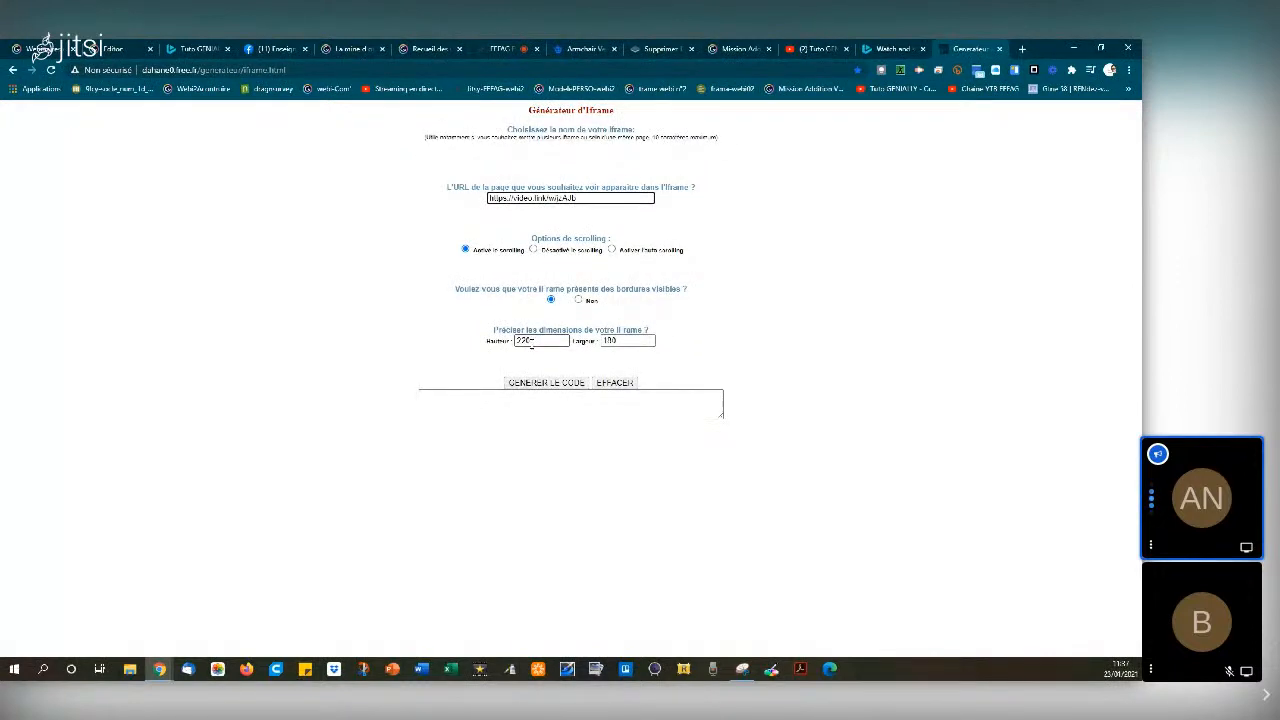
pyautogui.doubleClick(533, 342)
pyautogui.write('400')
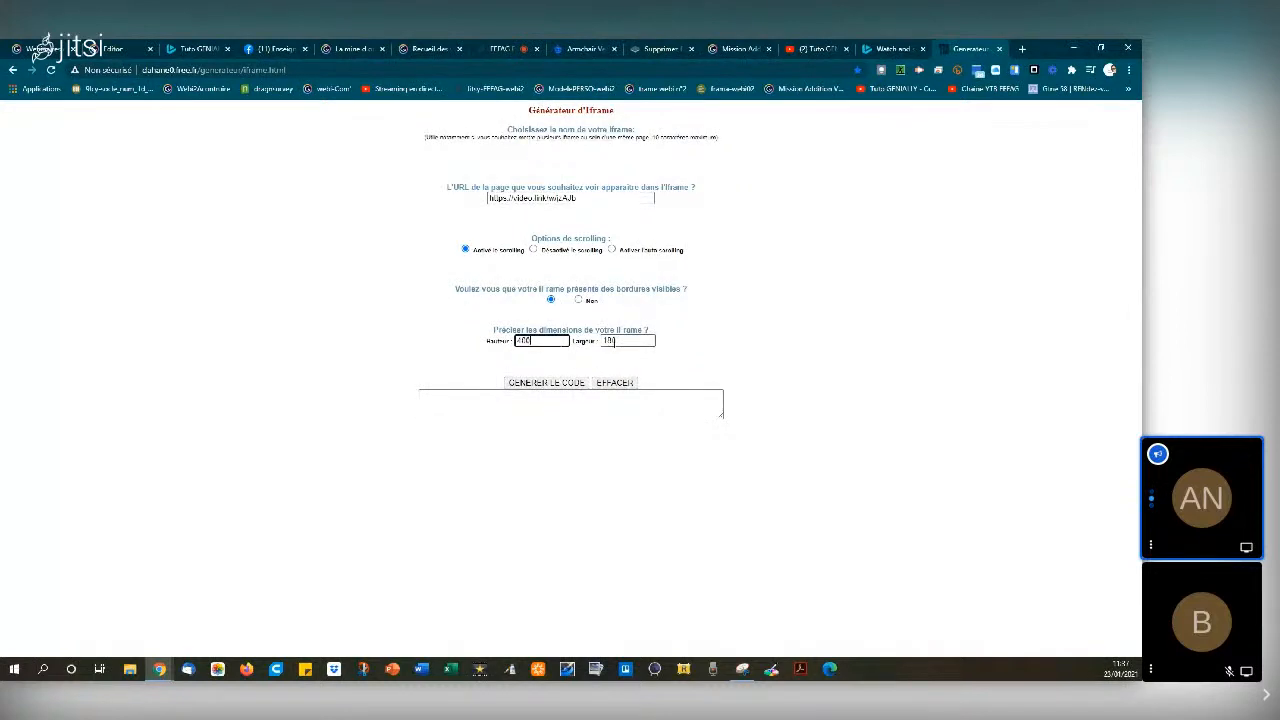
pyautogui.press('Tab')
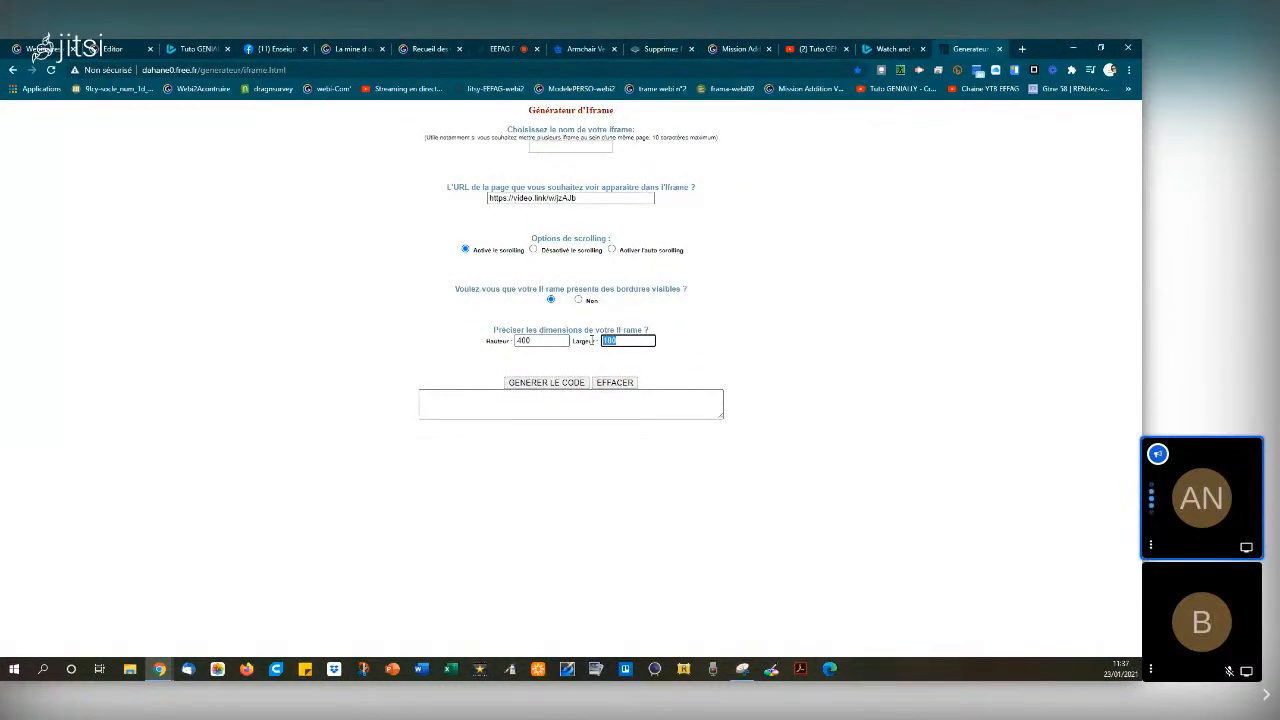
pyautogui.write('800')
pyautogui.click(521, 342)
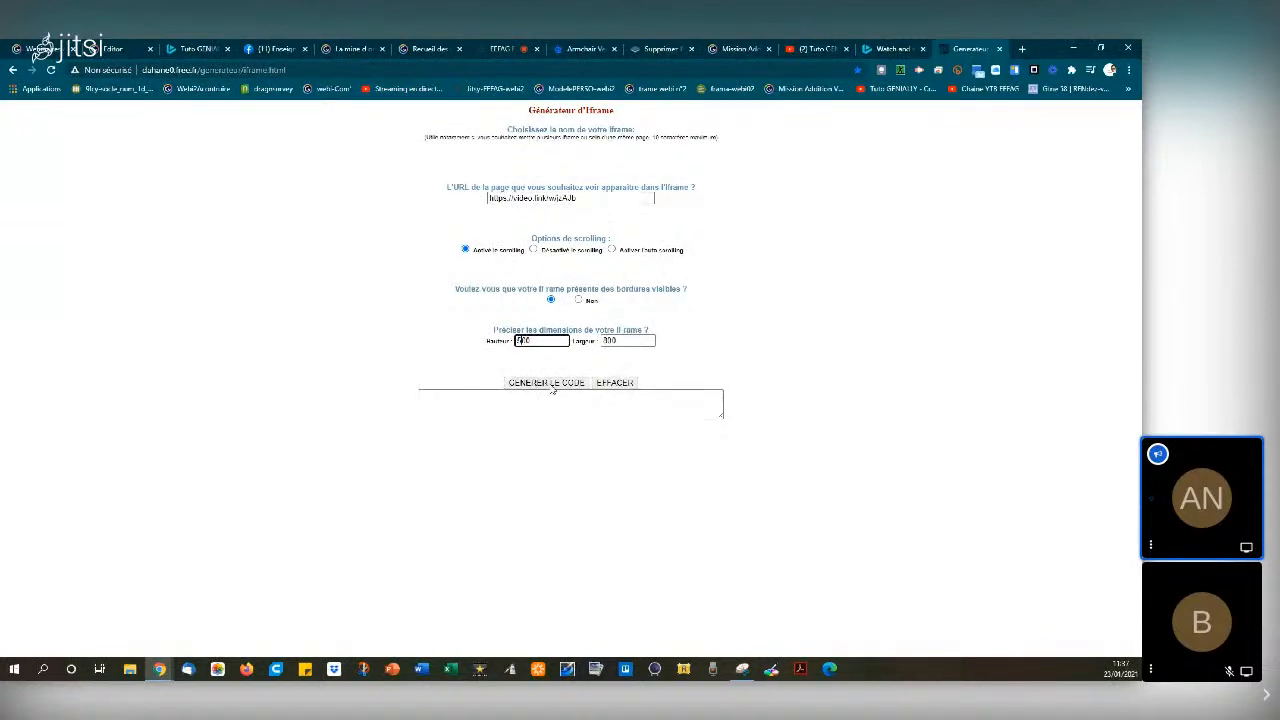
pyautogui.click(556, 386)
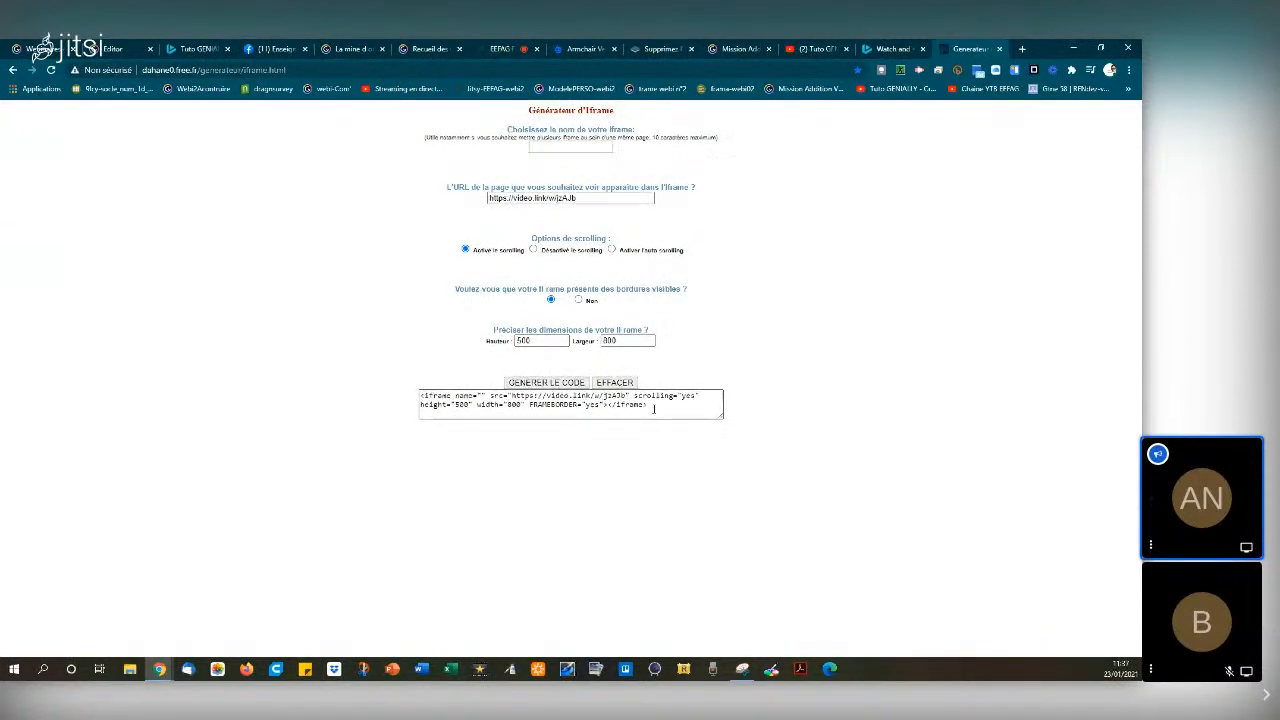
pyautogui.moveTo(654, 408); pyautogui.dragTo(430, 396)
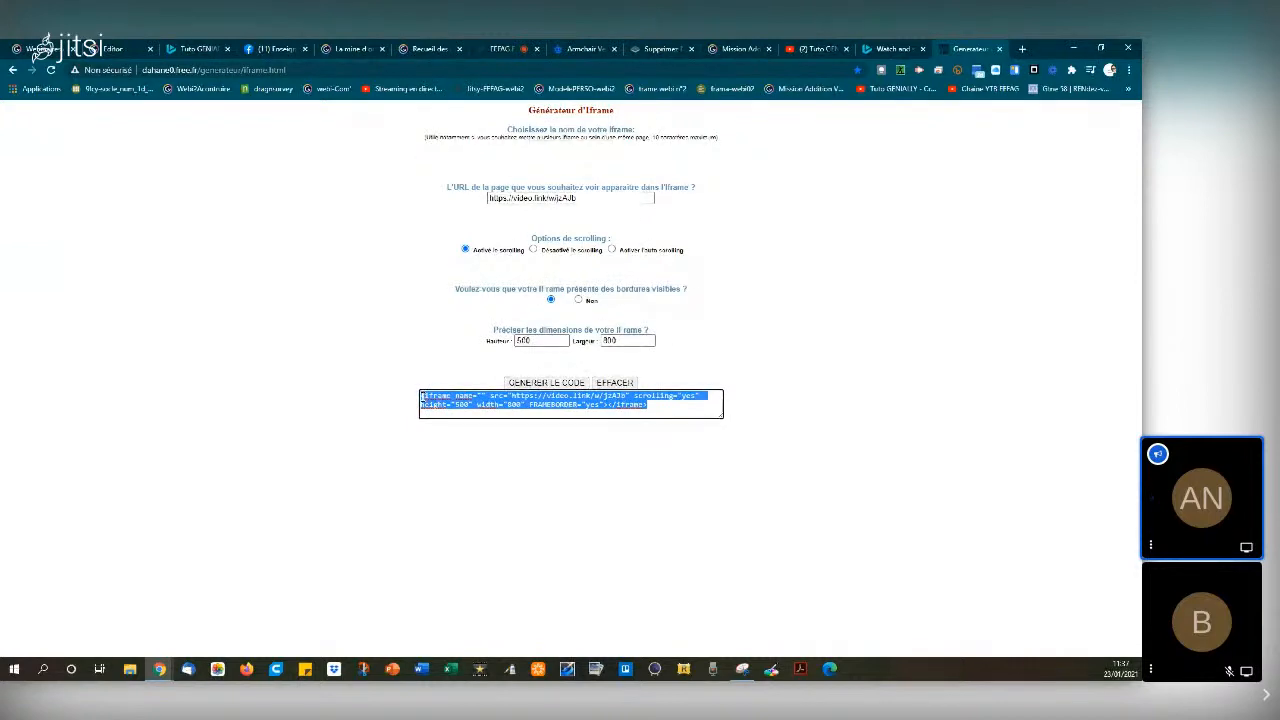
# Back in the Genially editor, give the open compartment a large window interactivity and insert the copied iframe code in its code view
pyautogui.click(112, 49)
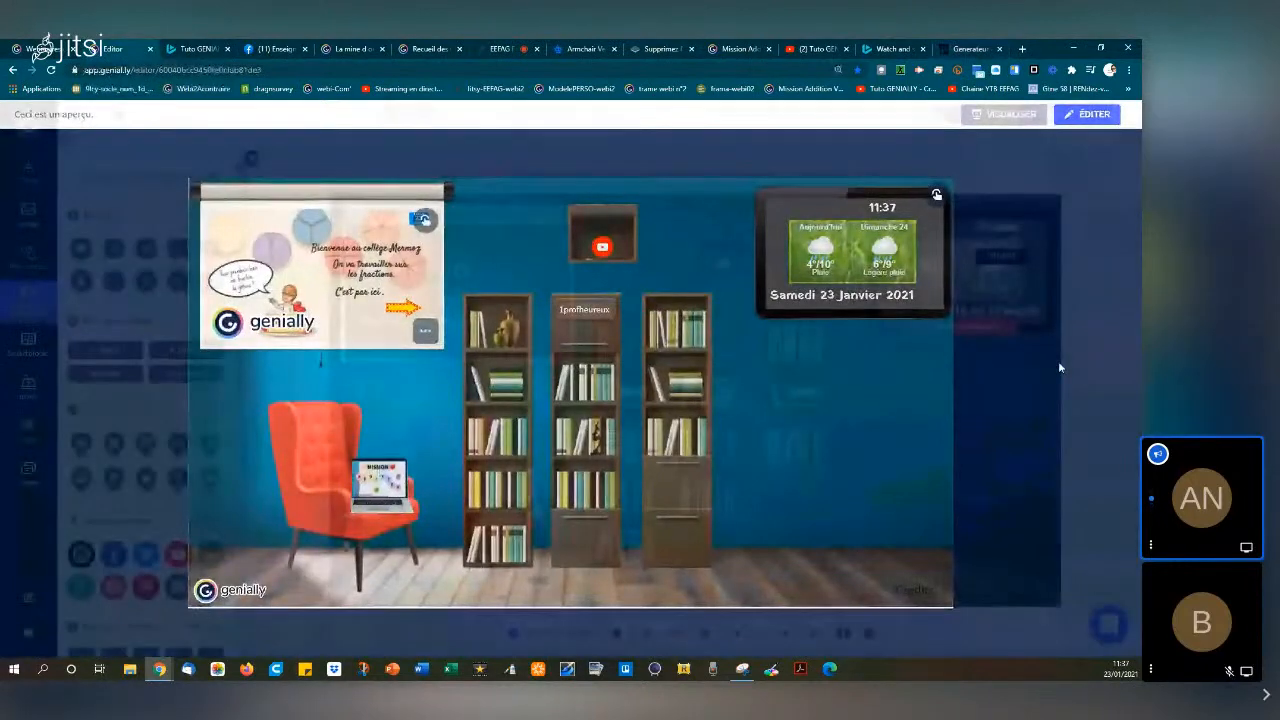
pyautogui.click(1058, 361)
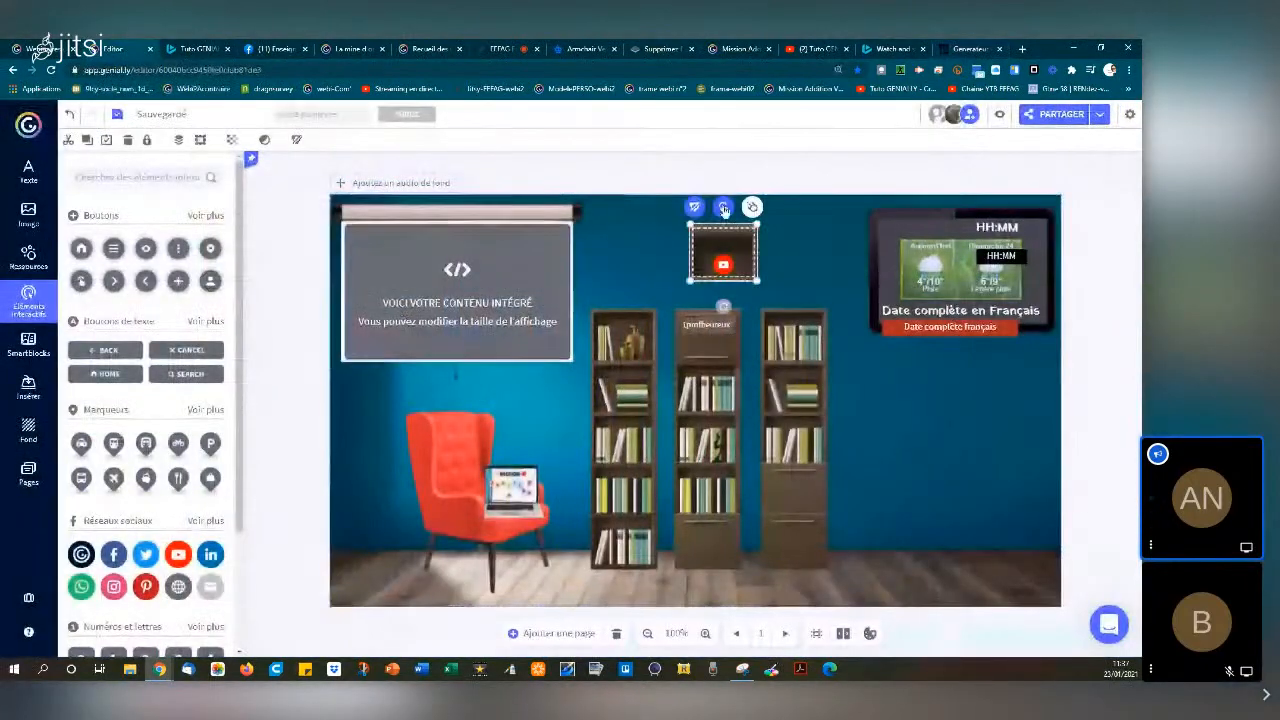
pyautogui.click(723, 207)
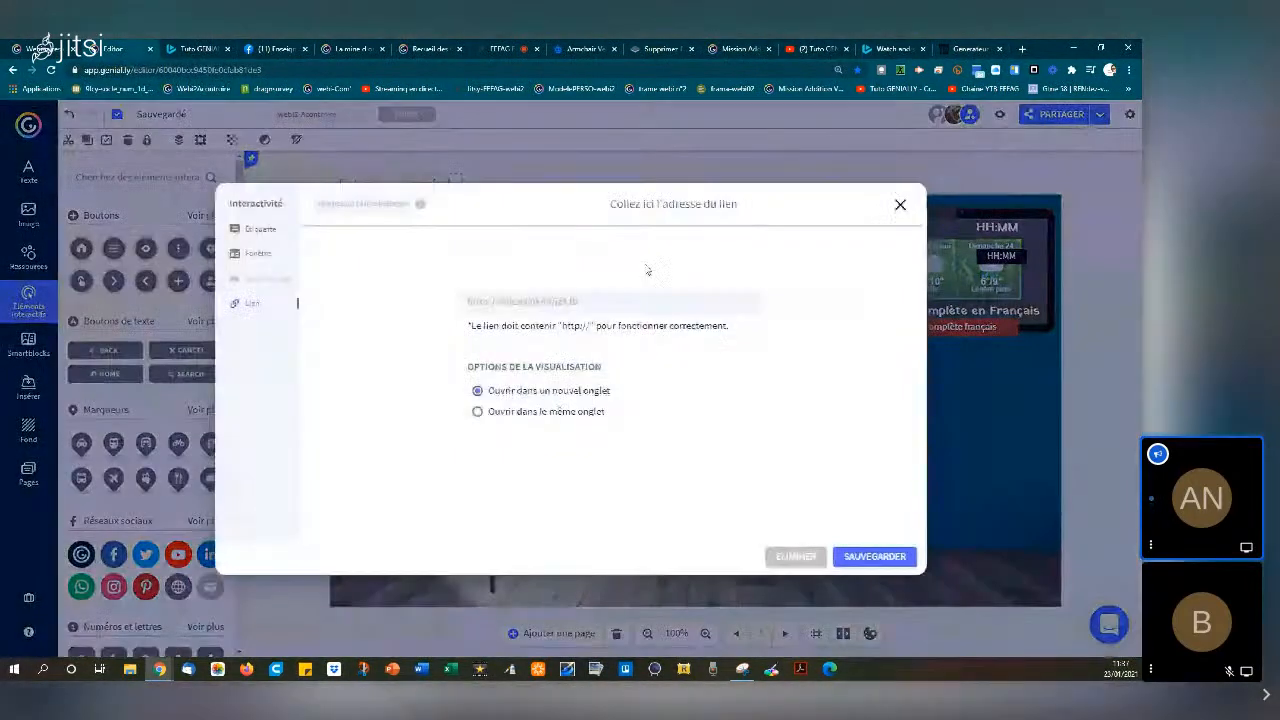
pyautogui.click(552, 301)
pyautogui.write('https://video.link/w/jzAJb')
pyautogui.click(389, 315)
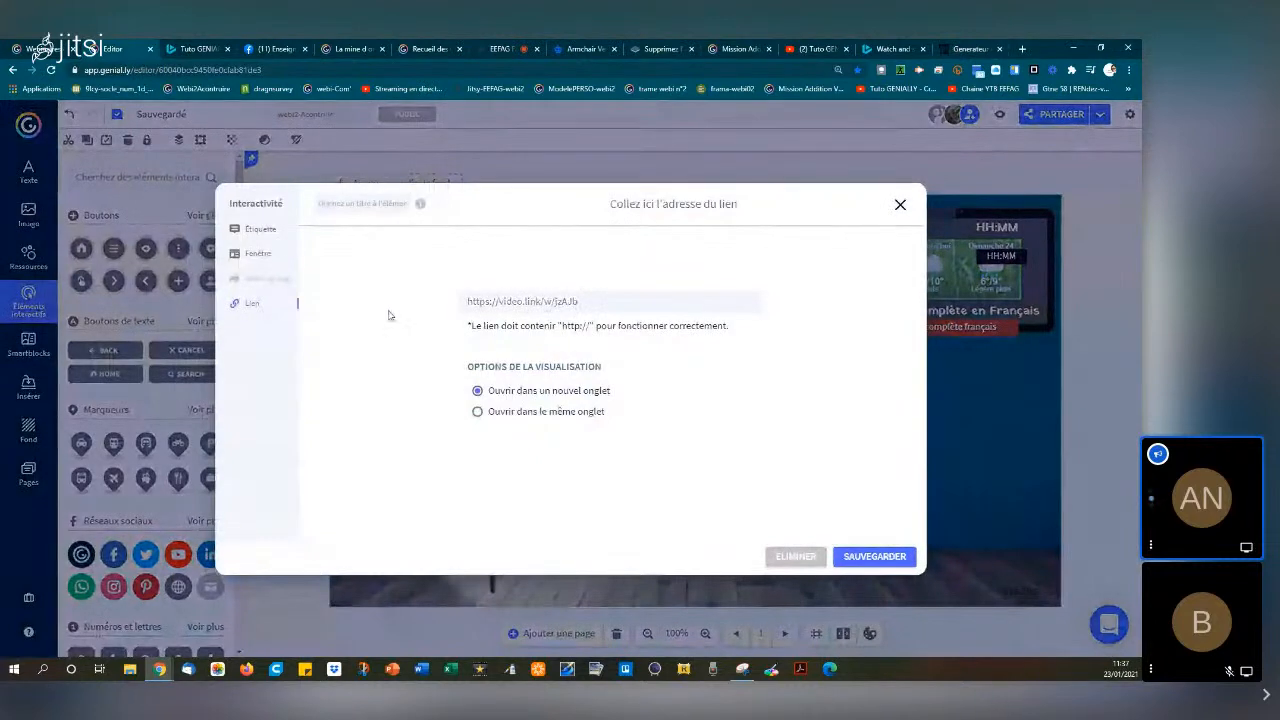
pyautogui.click(258, 258)
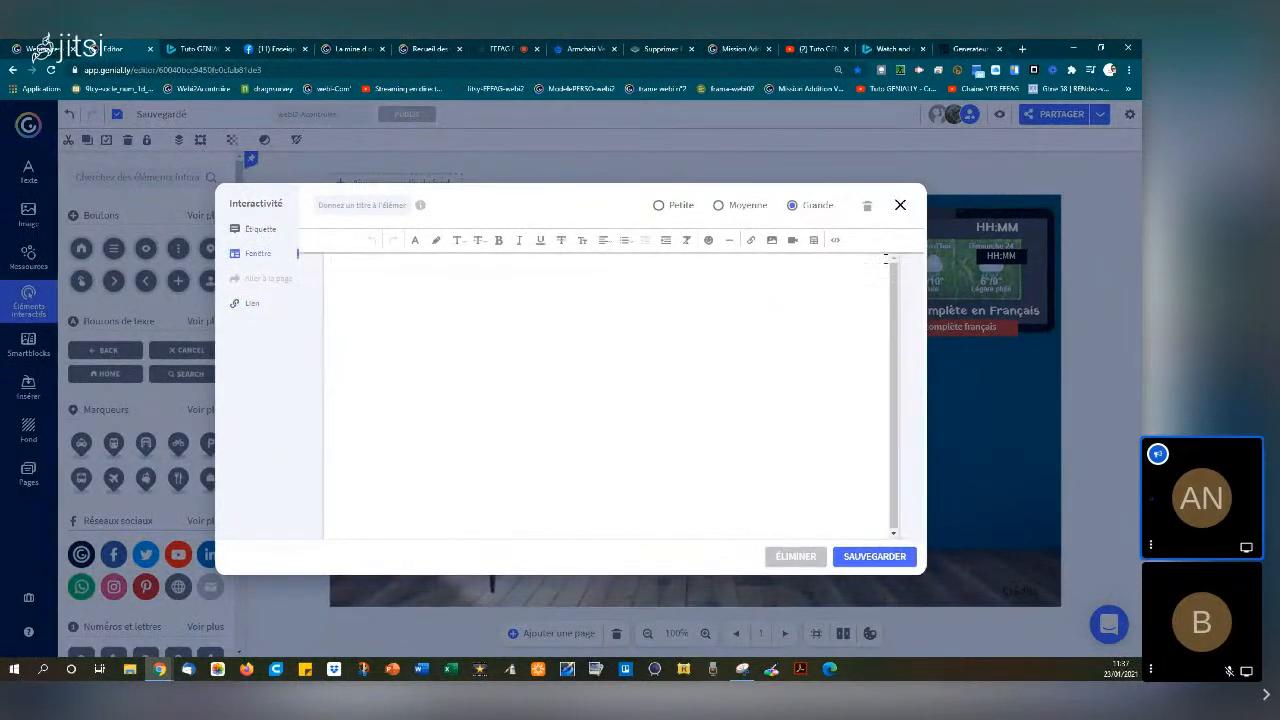
pyautogui.click(835, 242)
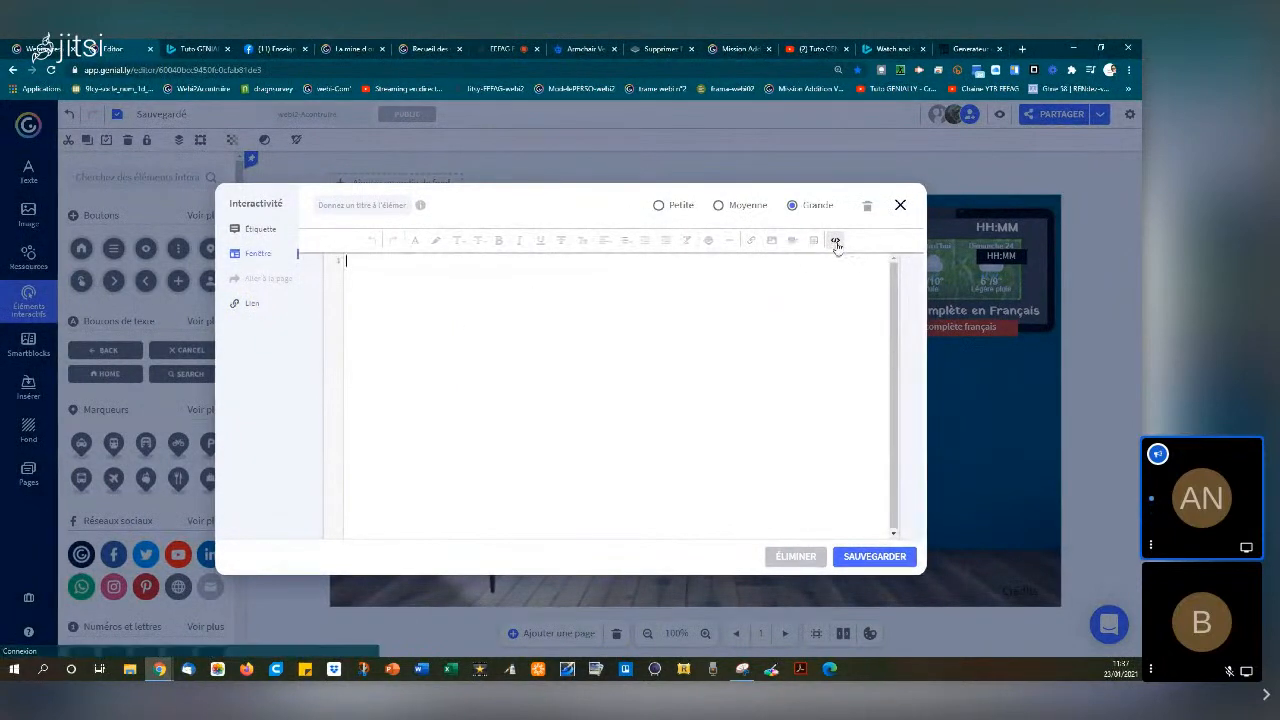
pyautogui.write('<iframe name="" src="https://video.link/w/jzA1b" scrolling="yes" height="500" width="800" FRAMEBORDER="yes"></iframe>')
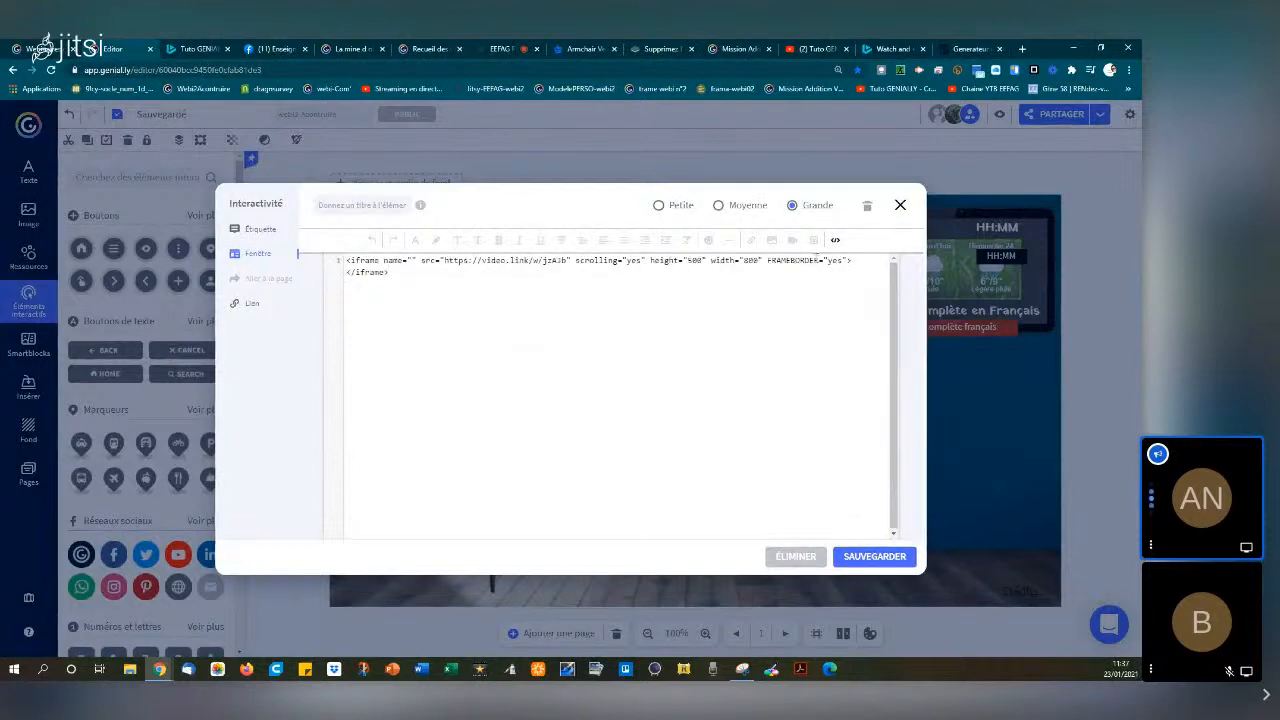
pyautogui.click(835, 241)
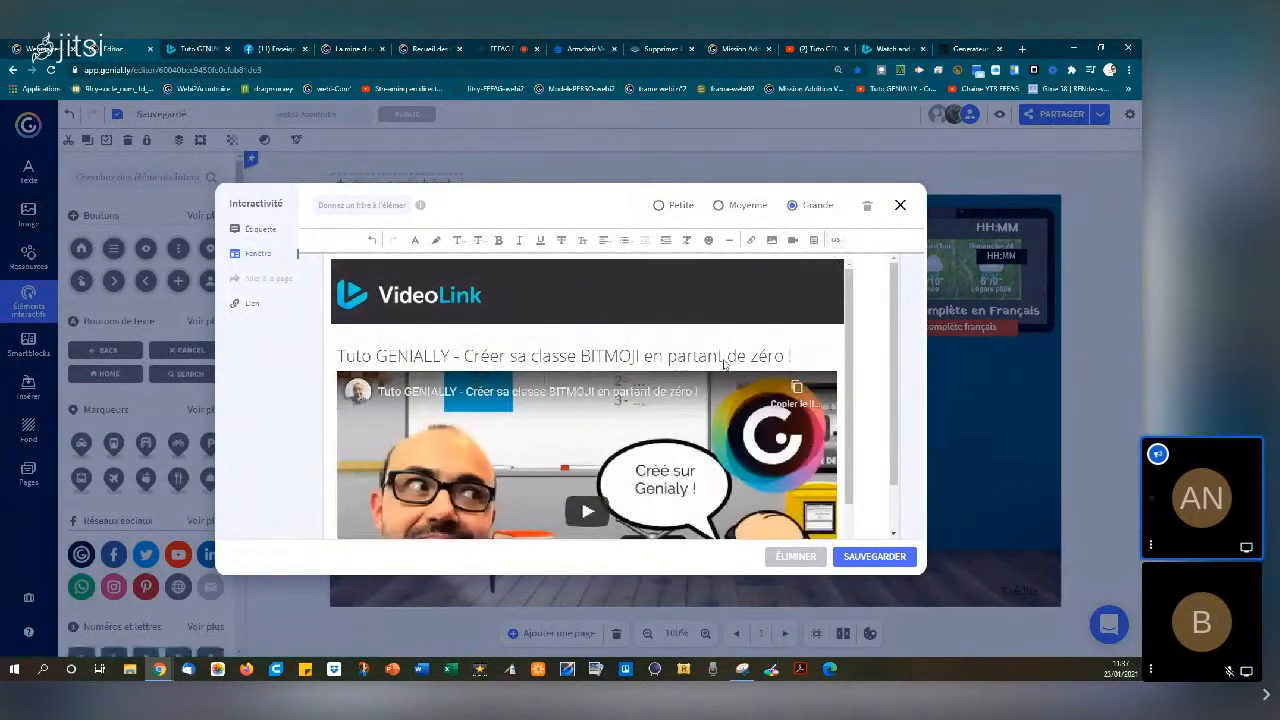
# Centre the embedded video in the interactivity window and save it
pyautogui.scroll(-2, 725, 365)
pyautogui.scroll(2, 725, 366)
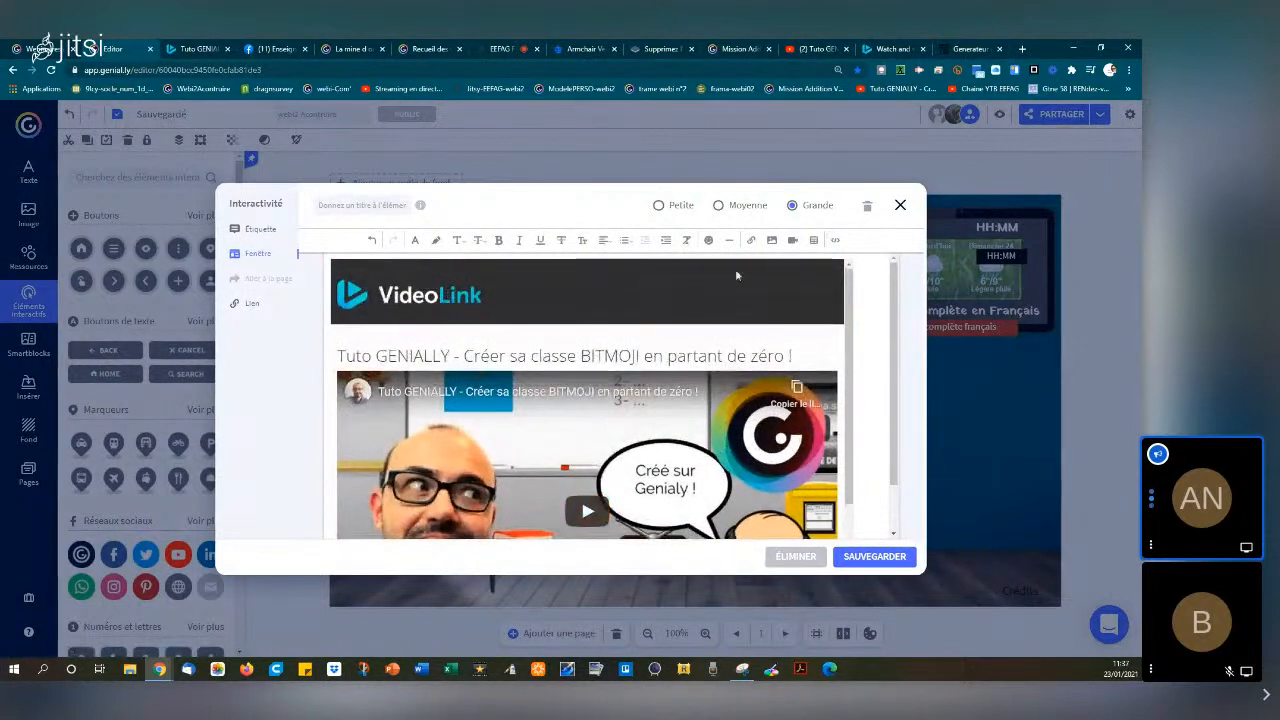
pyautogui.click(604, 240)
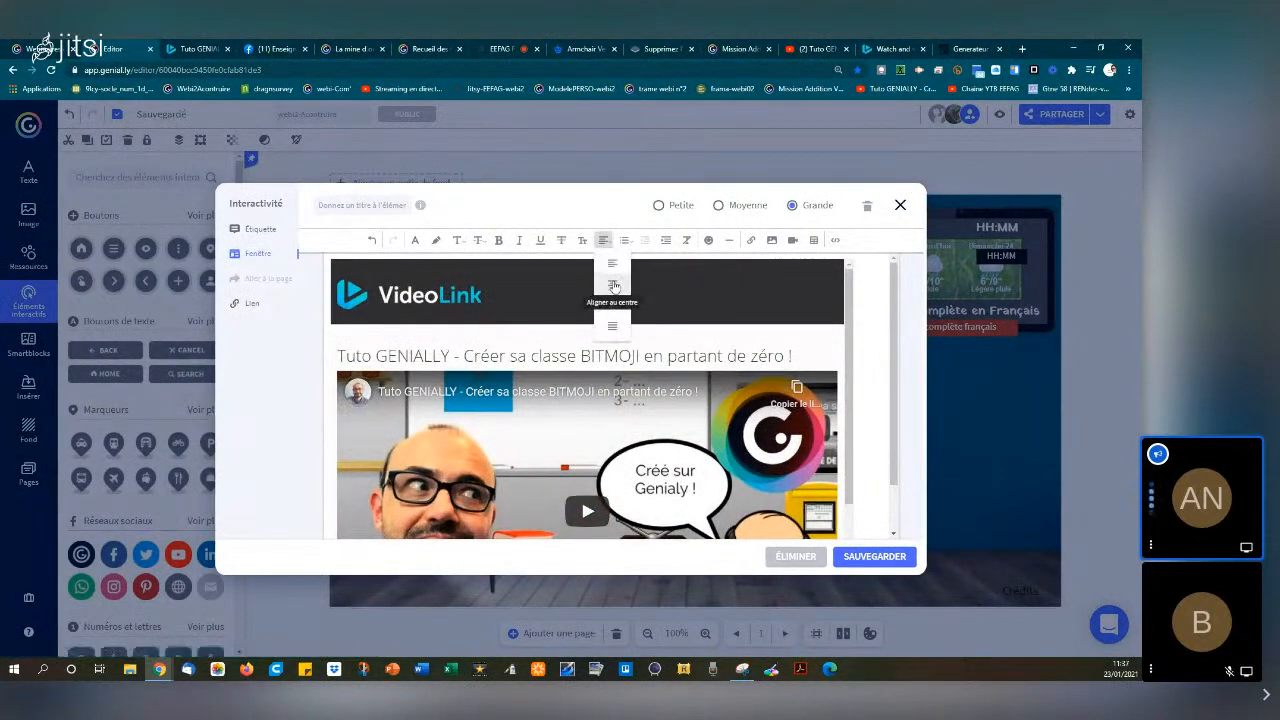
pyautogui.click(614, 286)
pyautogui.scroll(-1, 710, 374)
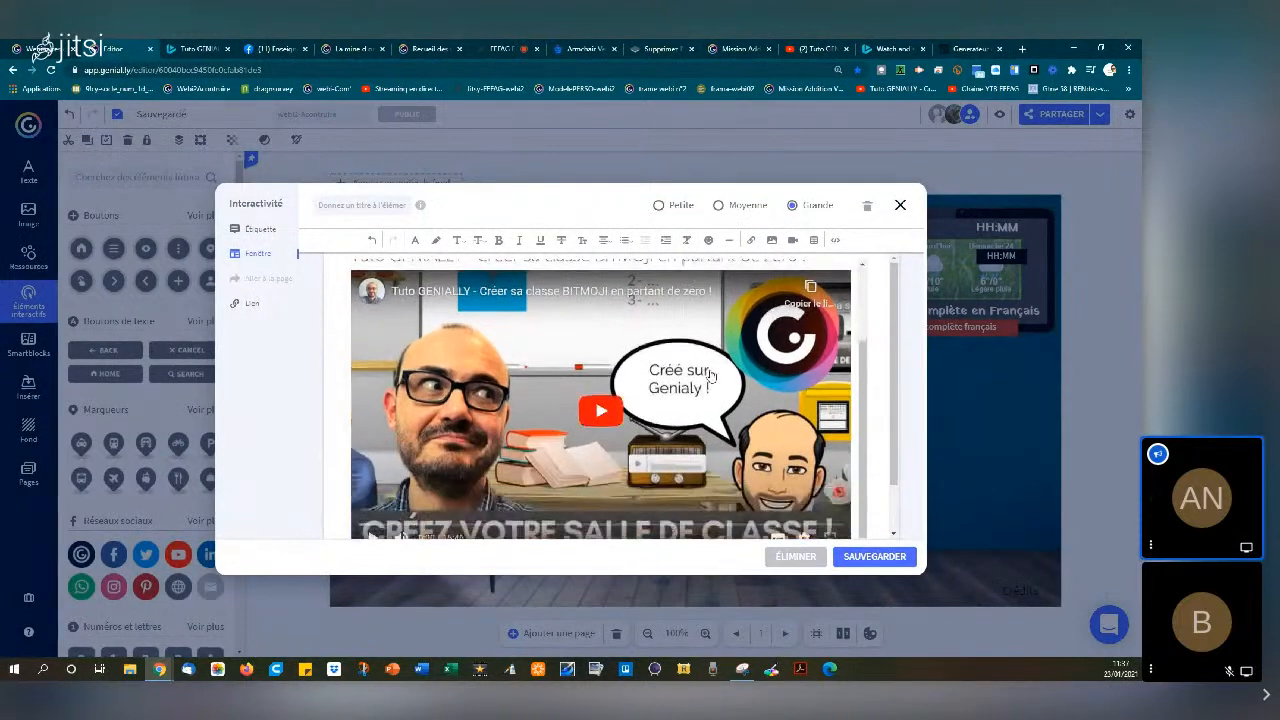
pyautogui.scroll(-1, 900, 400)
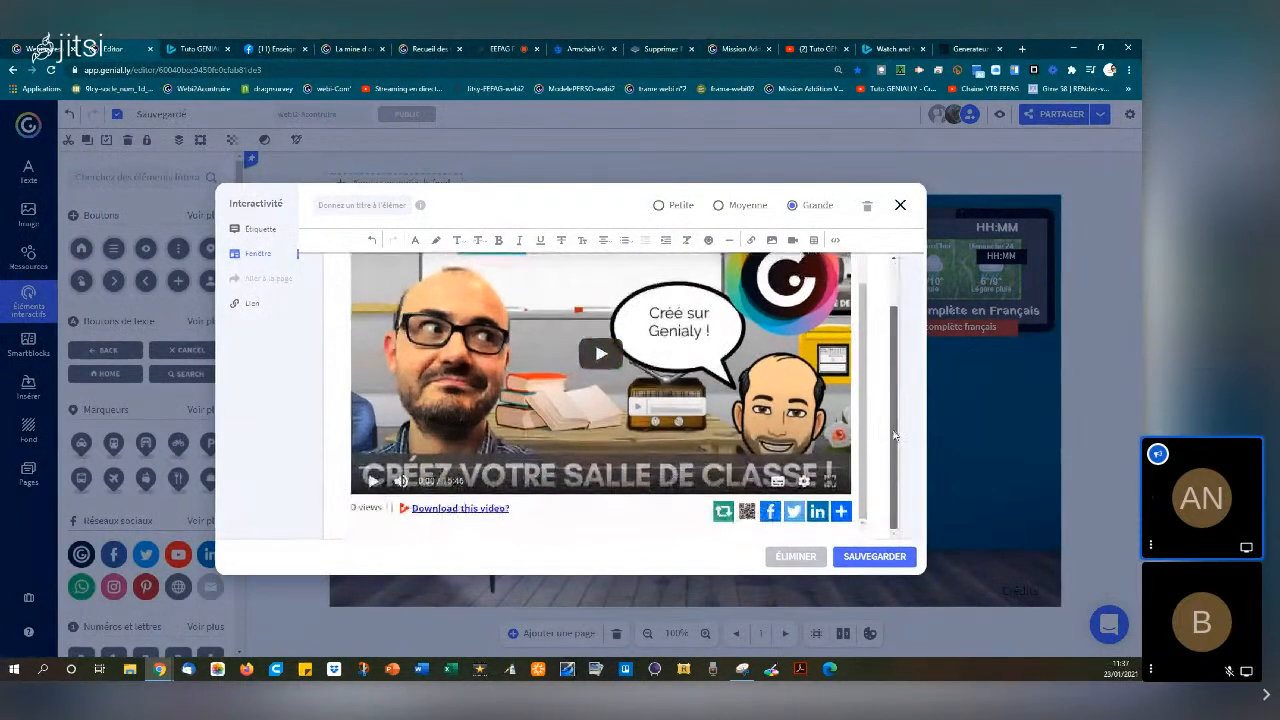
pyautogui.click(862, 557)
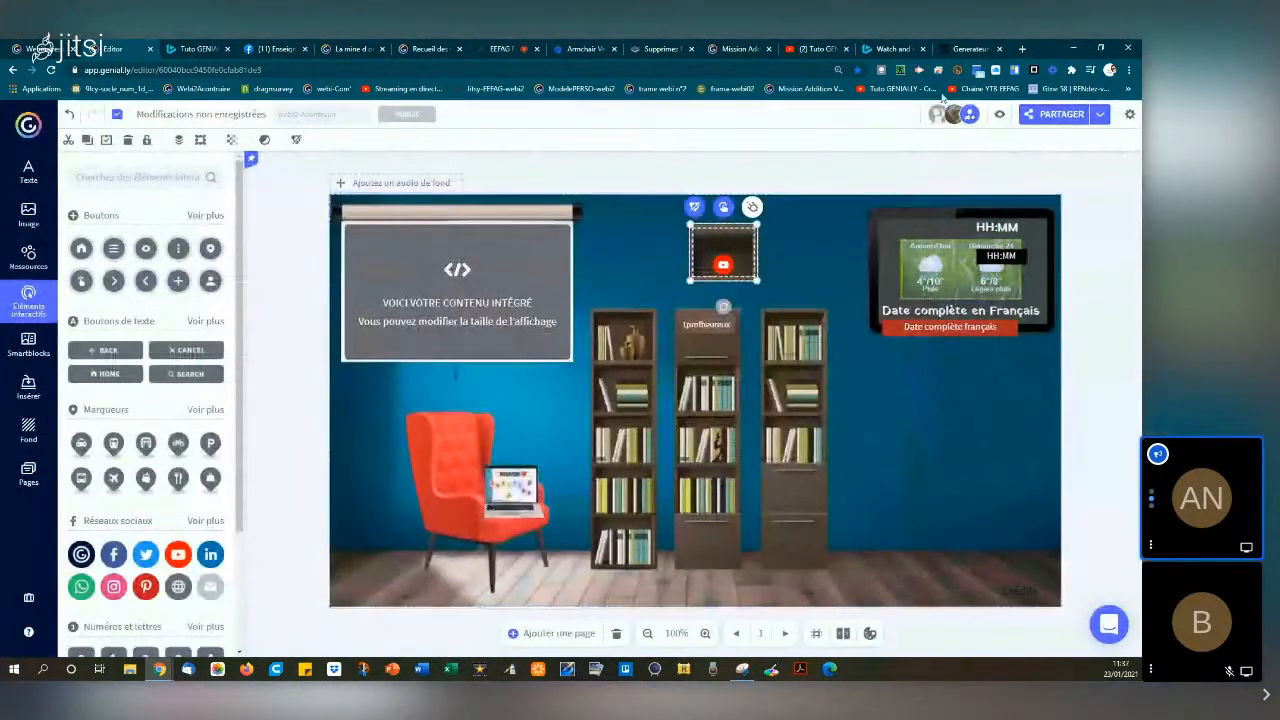
# Preview the classroom and open the compartment's embedded video window
pyautogui.click(999, 114)
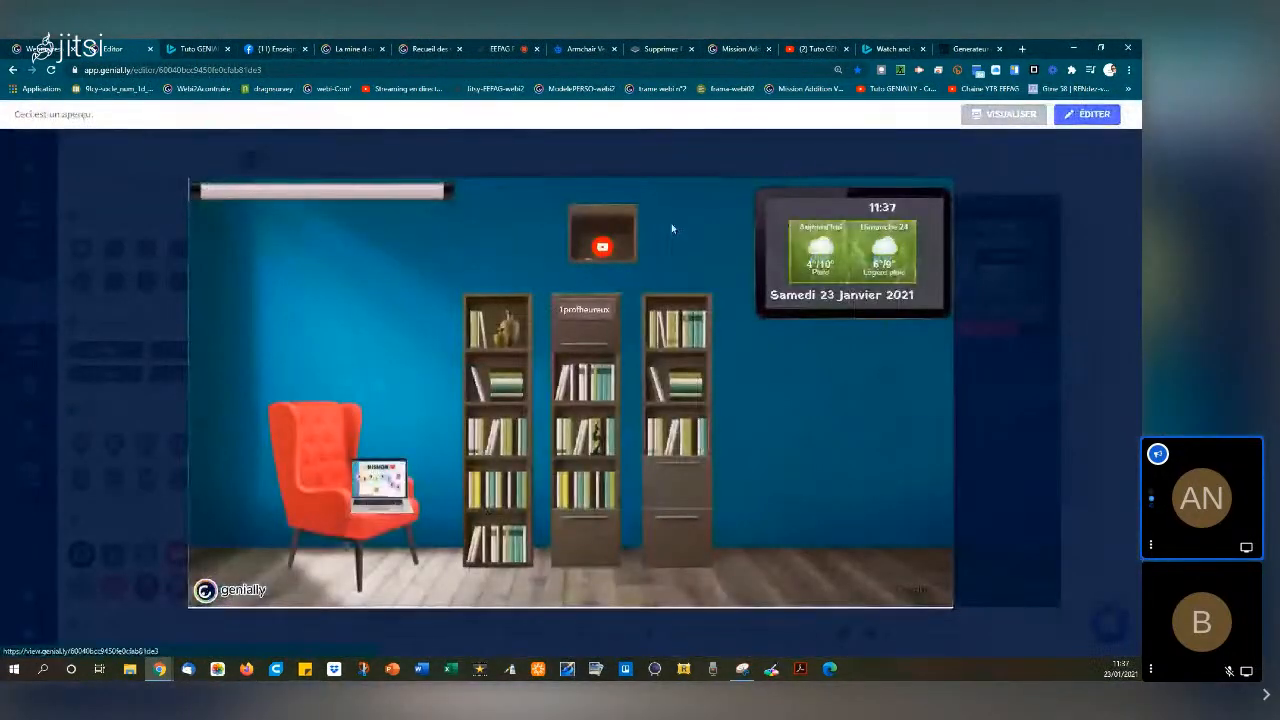
pyautogui.click(601, 248)
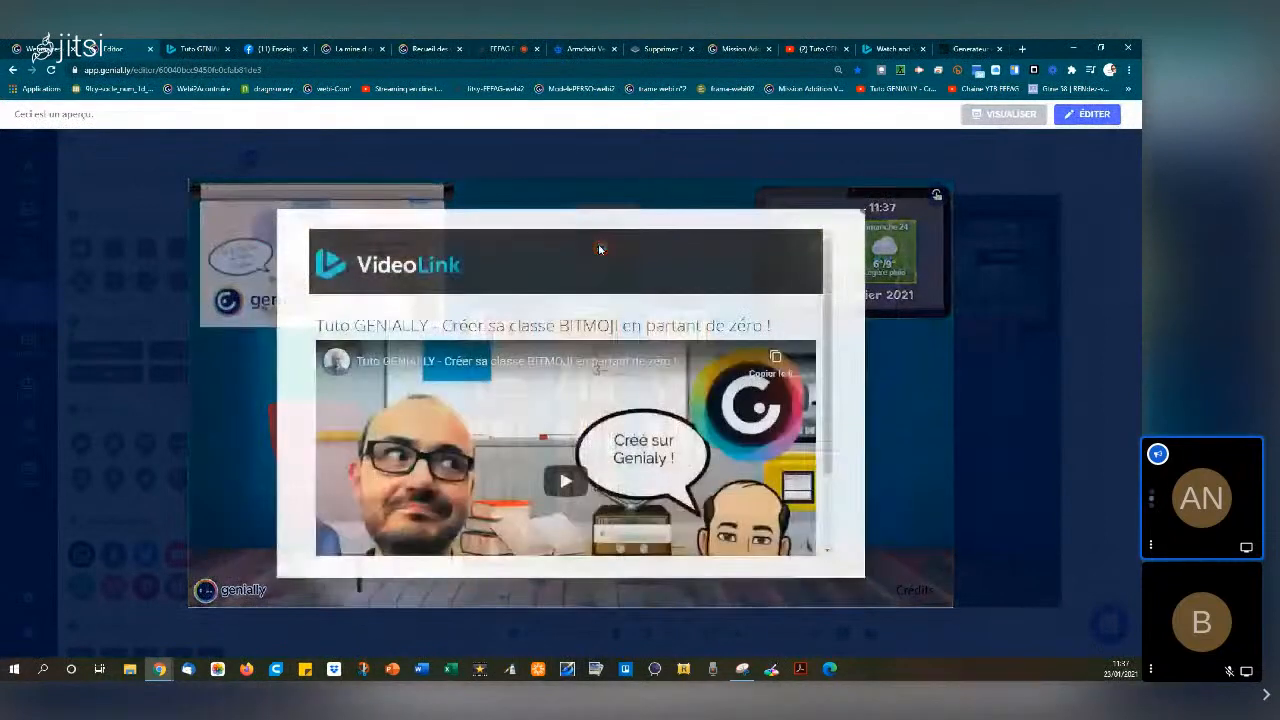
# Look through the embedded video window to its end and close it
pyautogui.scroll(-1, 606, 255)
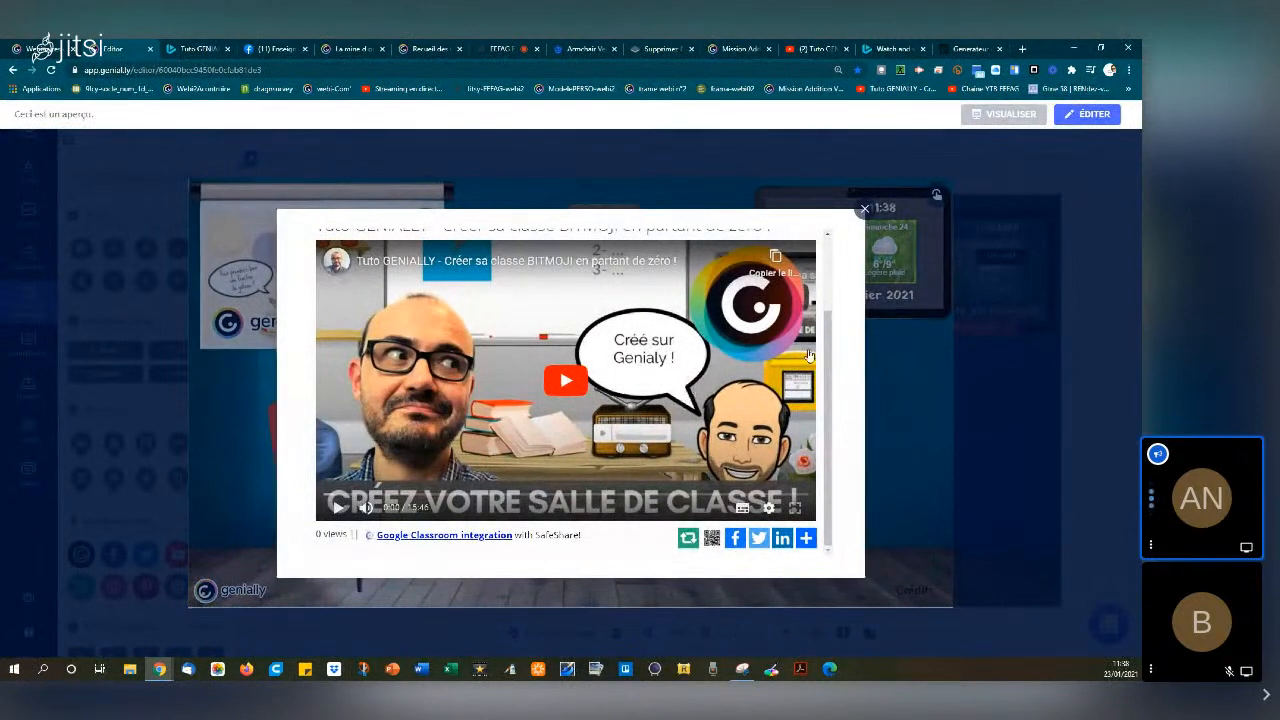
pyautogui.click(864, 212)
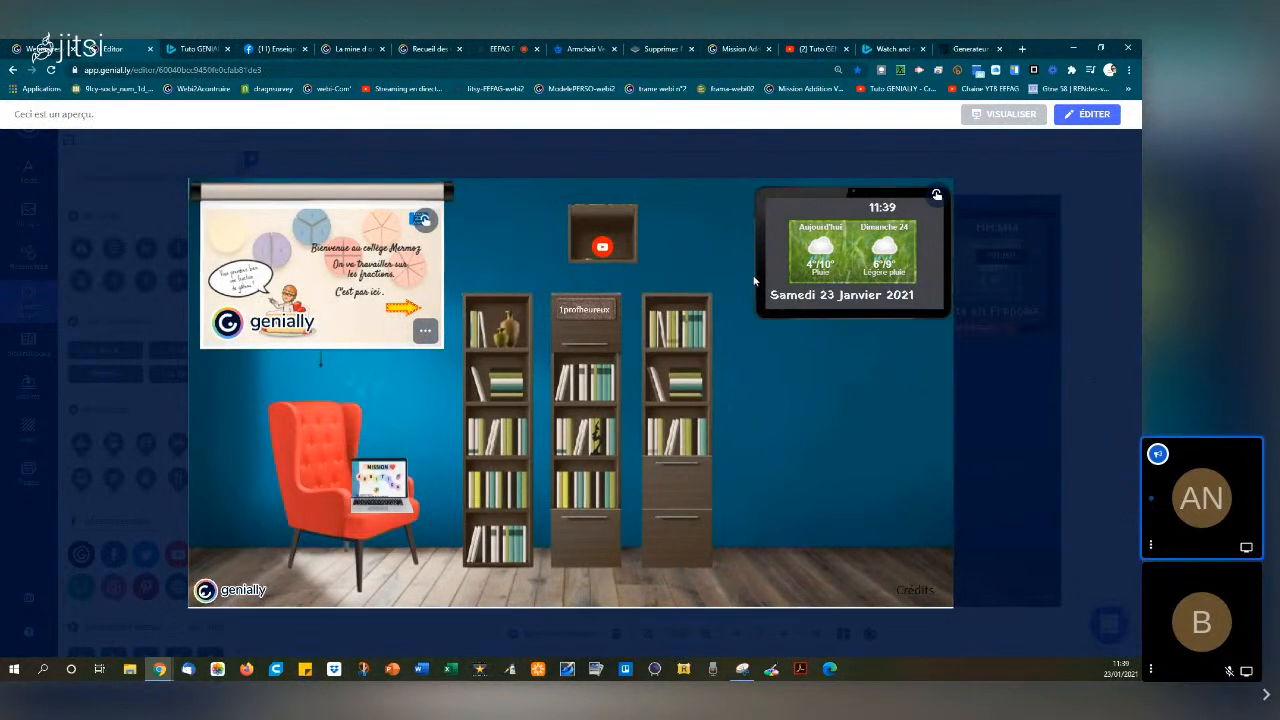
# Leave the preview and shift the open compartment with its video button slightly to the right above the bookcases
pyautogui.click(1079, 346)
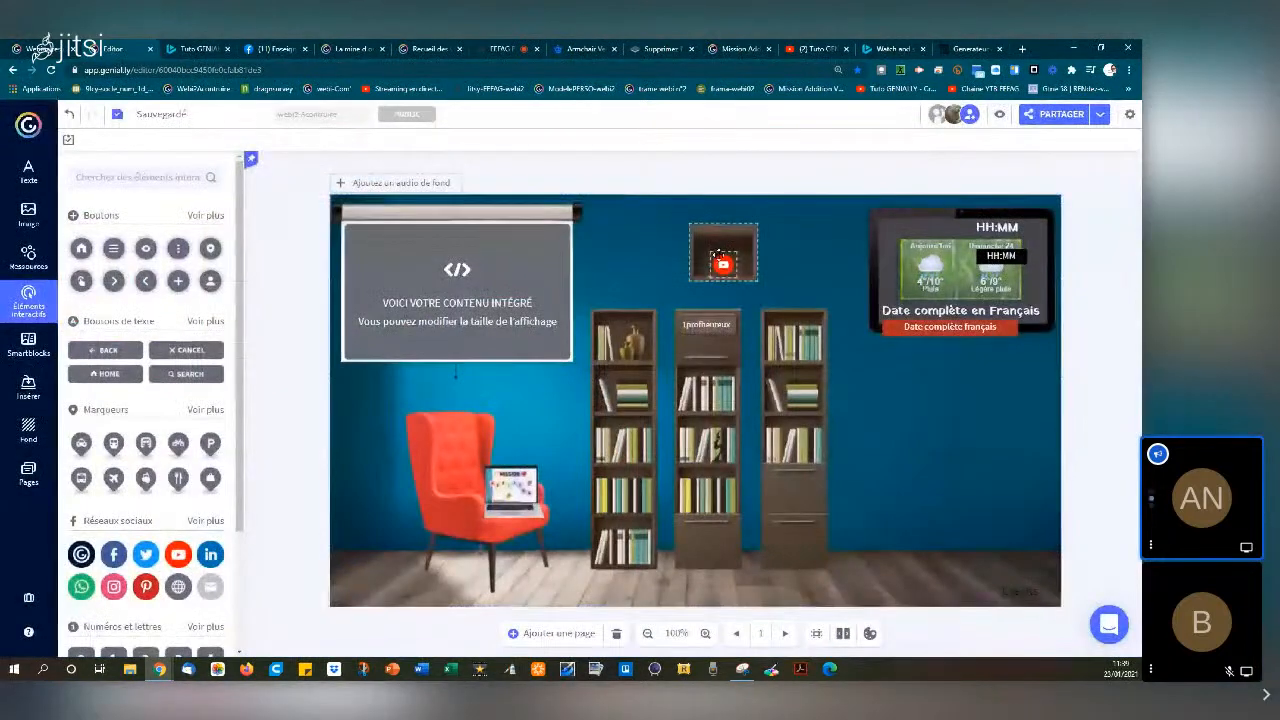
pyautogui.moveTo(734, 243); pyautogui.dragTo(772, 202)
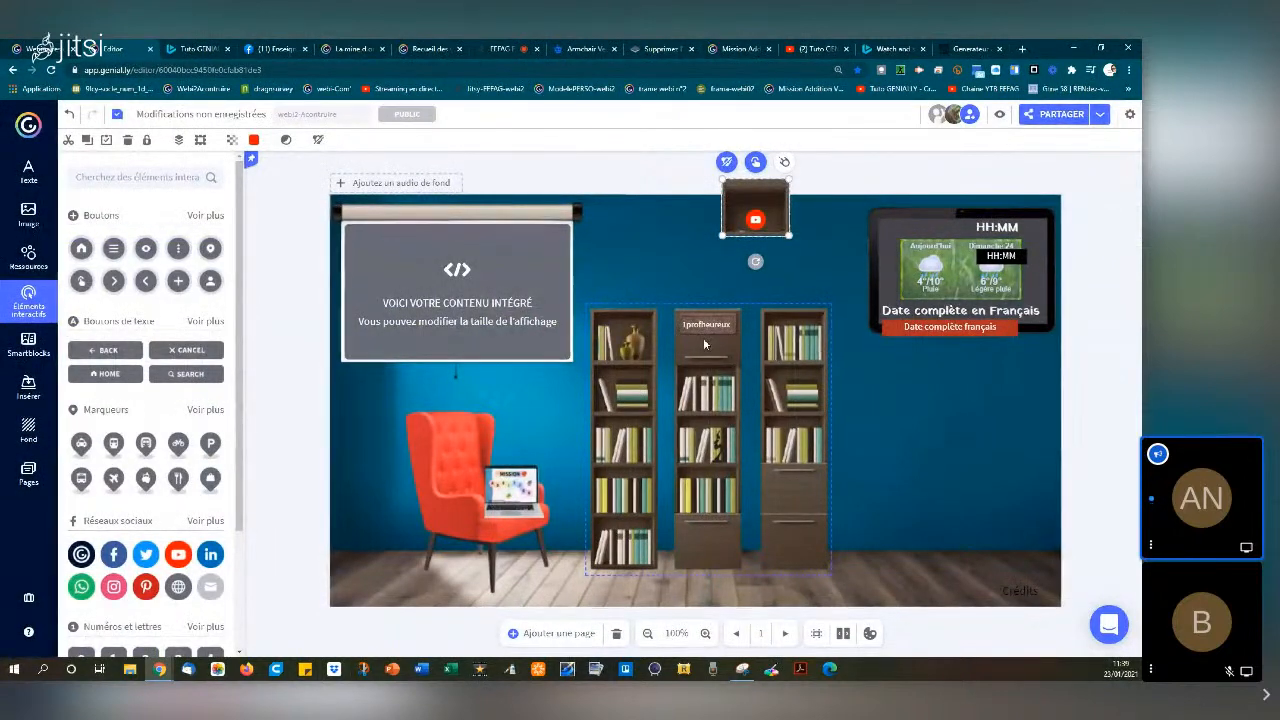
pyautogui.moveTo(772, 203); pyautogui.dragTo(768, 248)
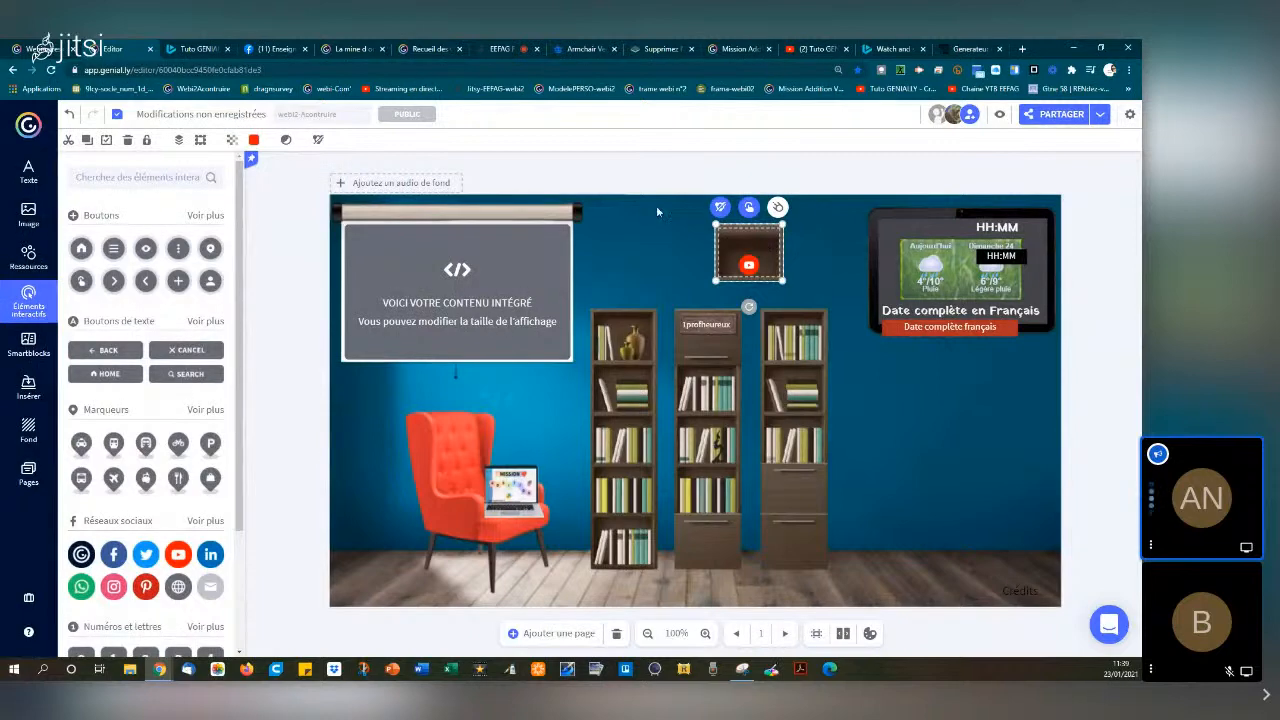
# Switch to the Facebook group page, close the chat window and open the group's La mine d'or resource link
pyautogui.click(273, 48)
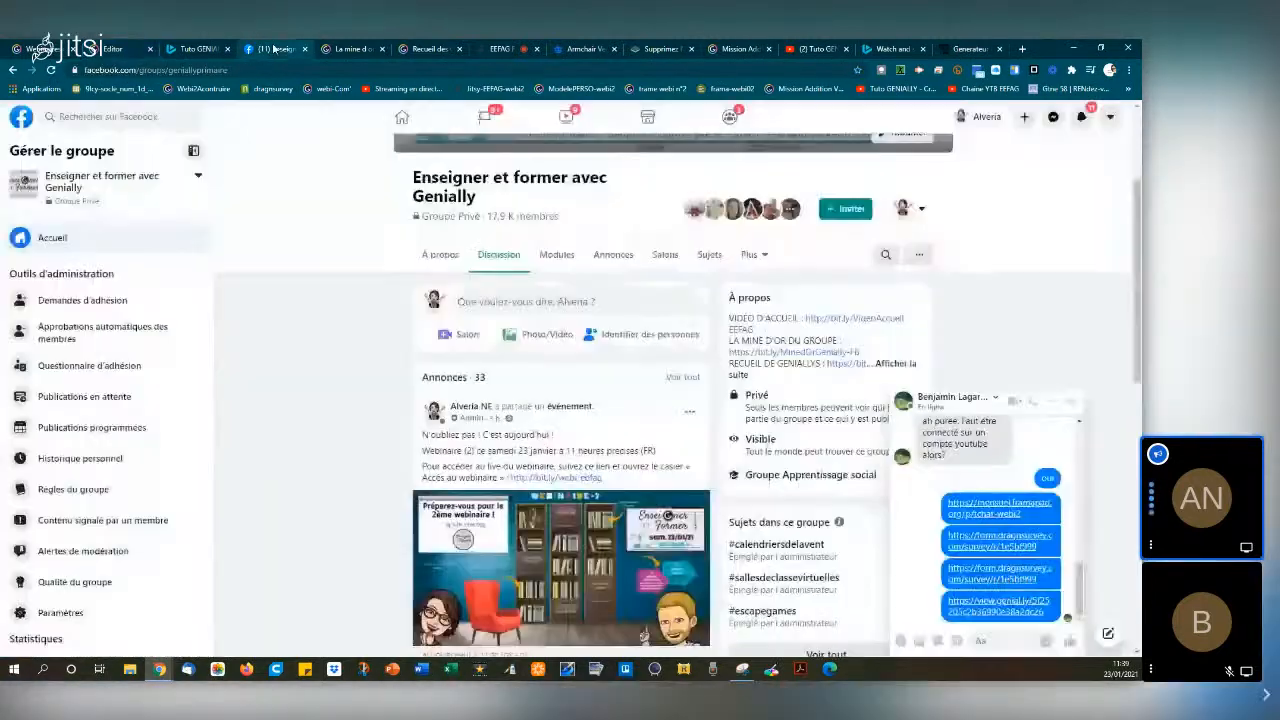
pyautogui.scroll(2, 469, 178)
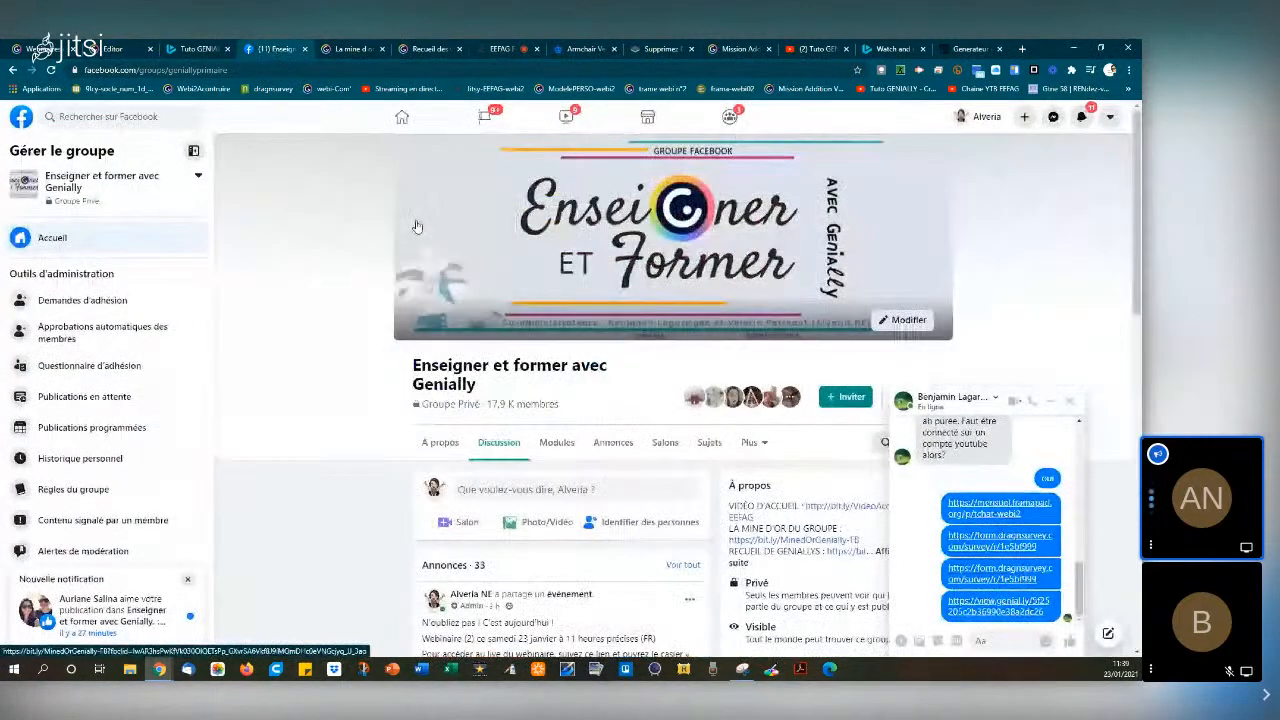
pyautogui.click(1064, 401)
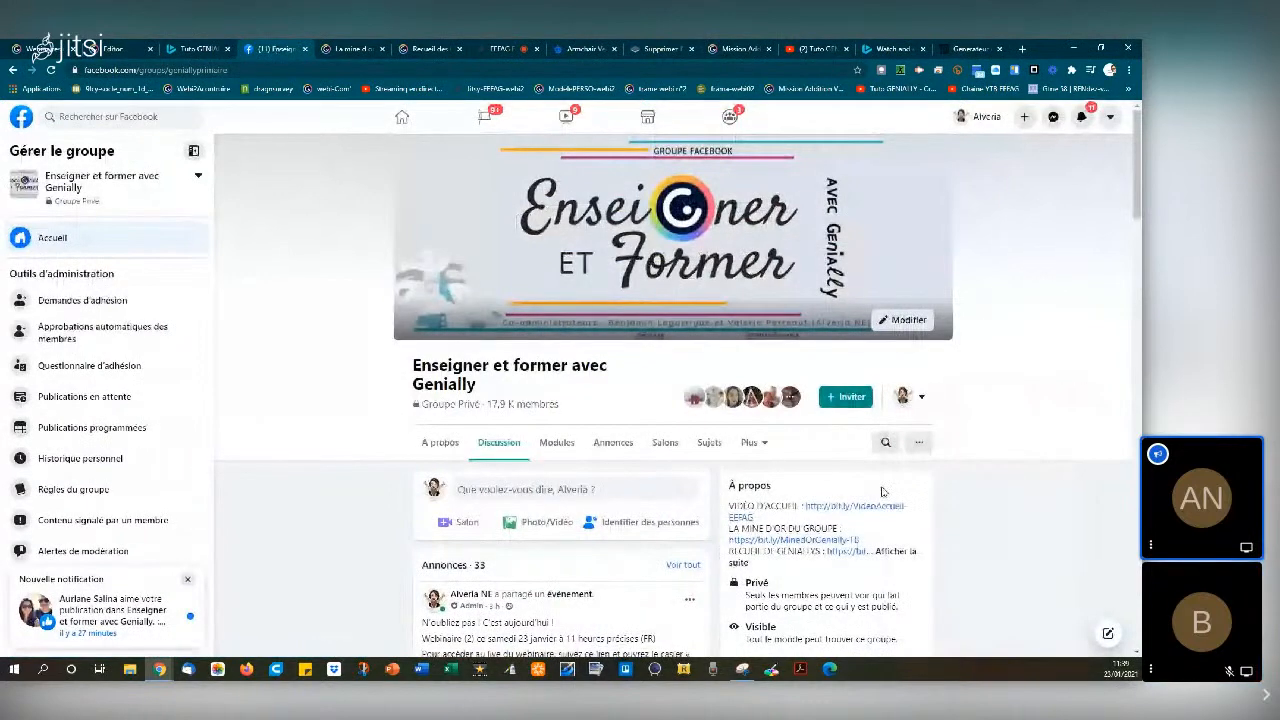
pyautogui.scroll(-1, 812, 493)
pyautogui.click(806, 489)
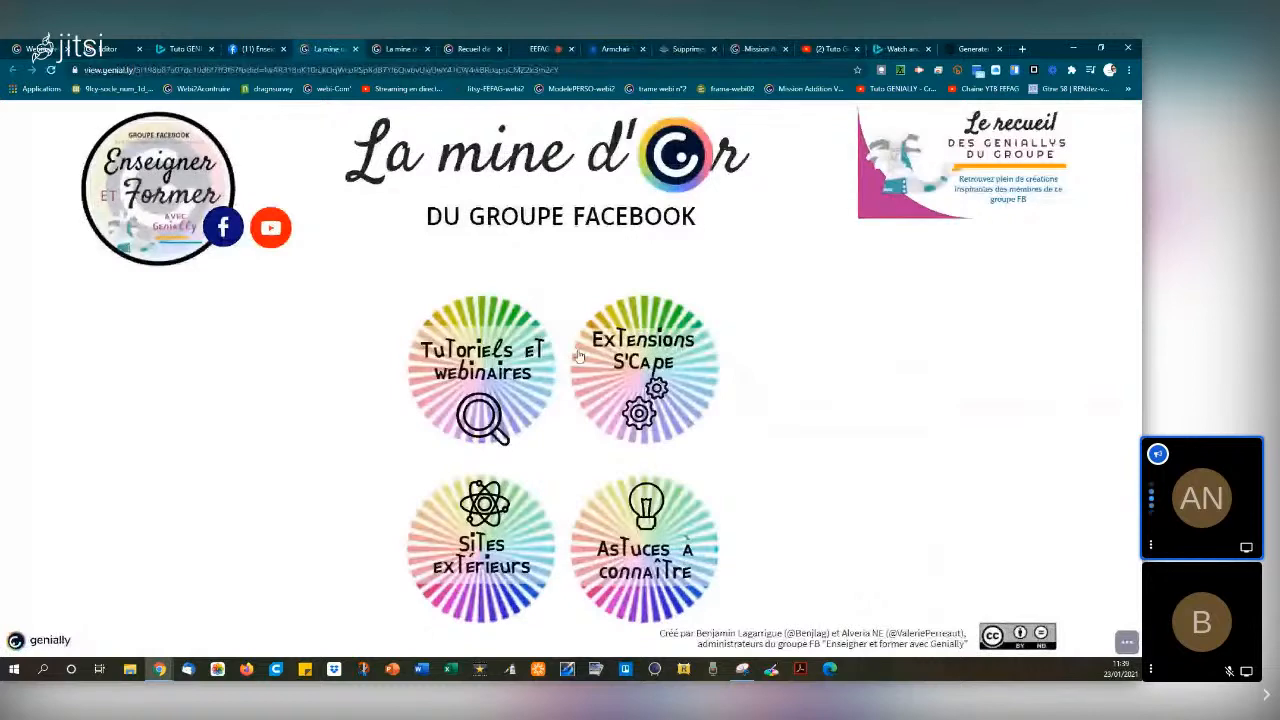
# Find the Télatépala et Télatérepala entry on page 2 of the S'Cape extensions and open its article
pyautogui.click(637, 354)
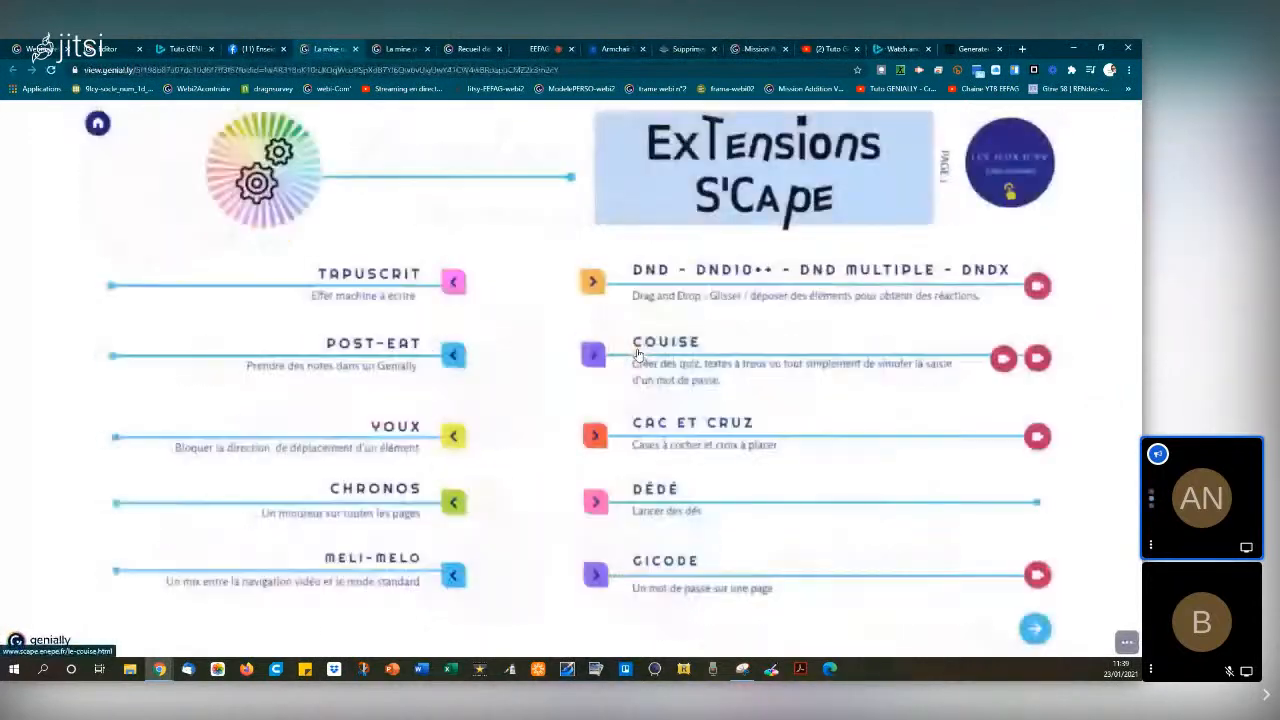
pyautogui.click(1036, 630)
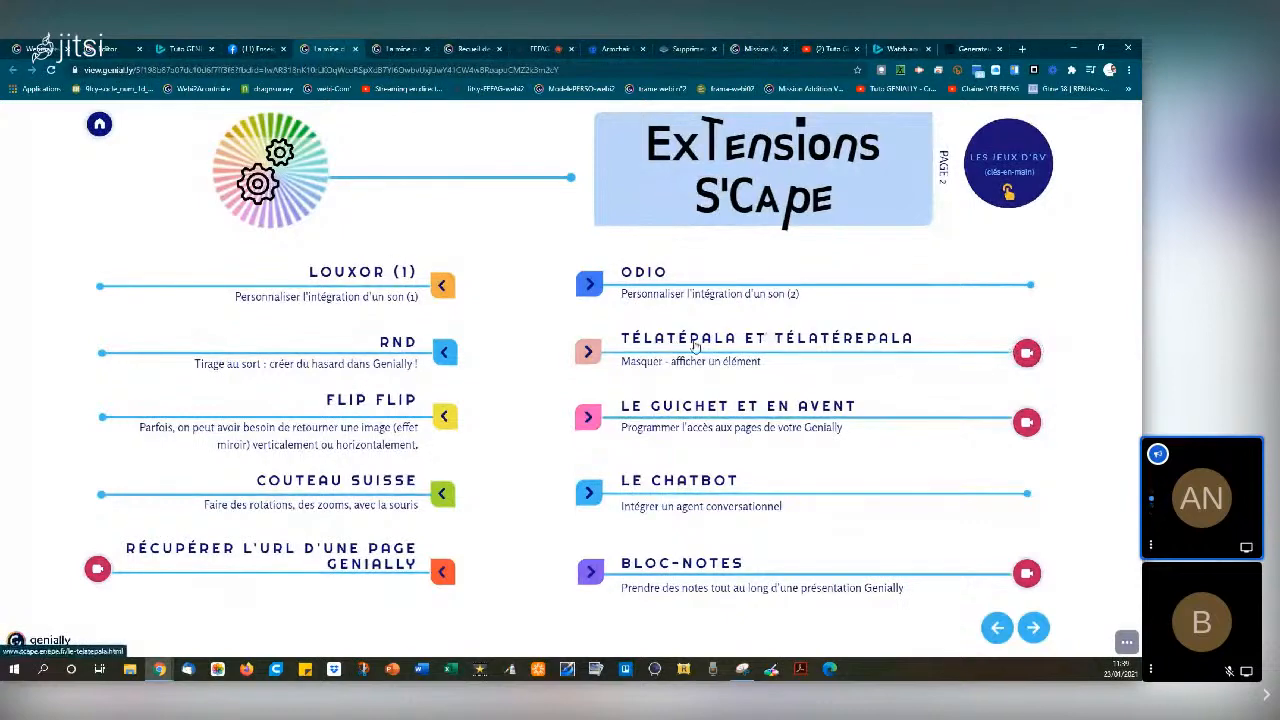
pyautogui.click(682, 343)
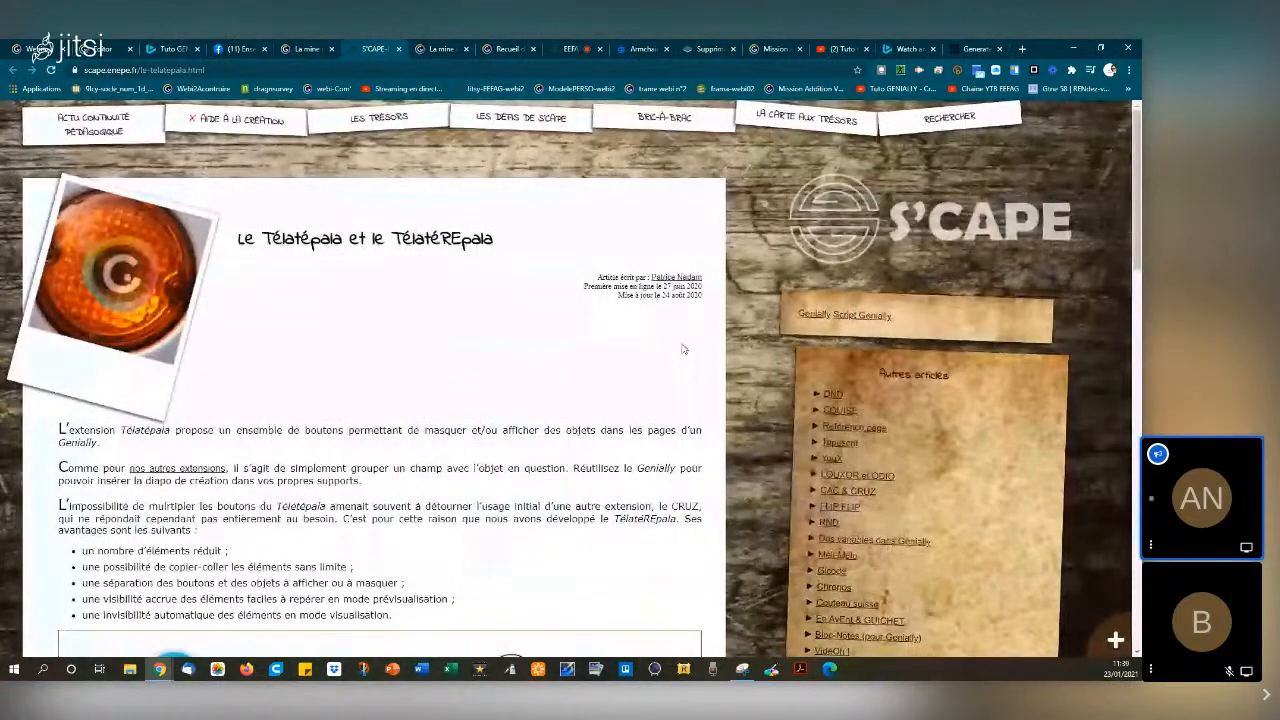
# Reuse the new version of the TélatéREpala Genially from the article as an editable copy
pyautogui.scroll(-1, 420, 406)
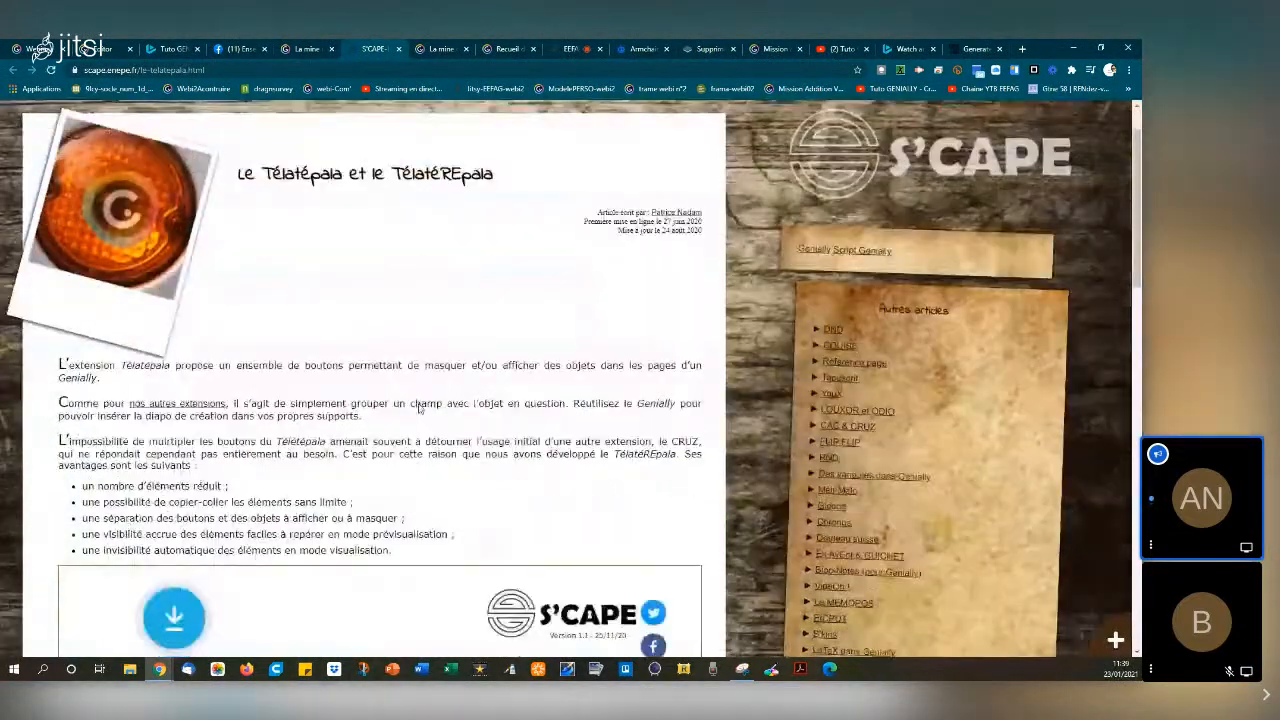
pyautogui.scroll(-1, 420, 407)
pyautogui.scroll(-3, 424, 404)
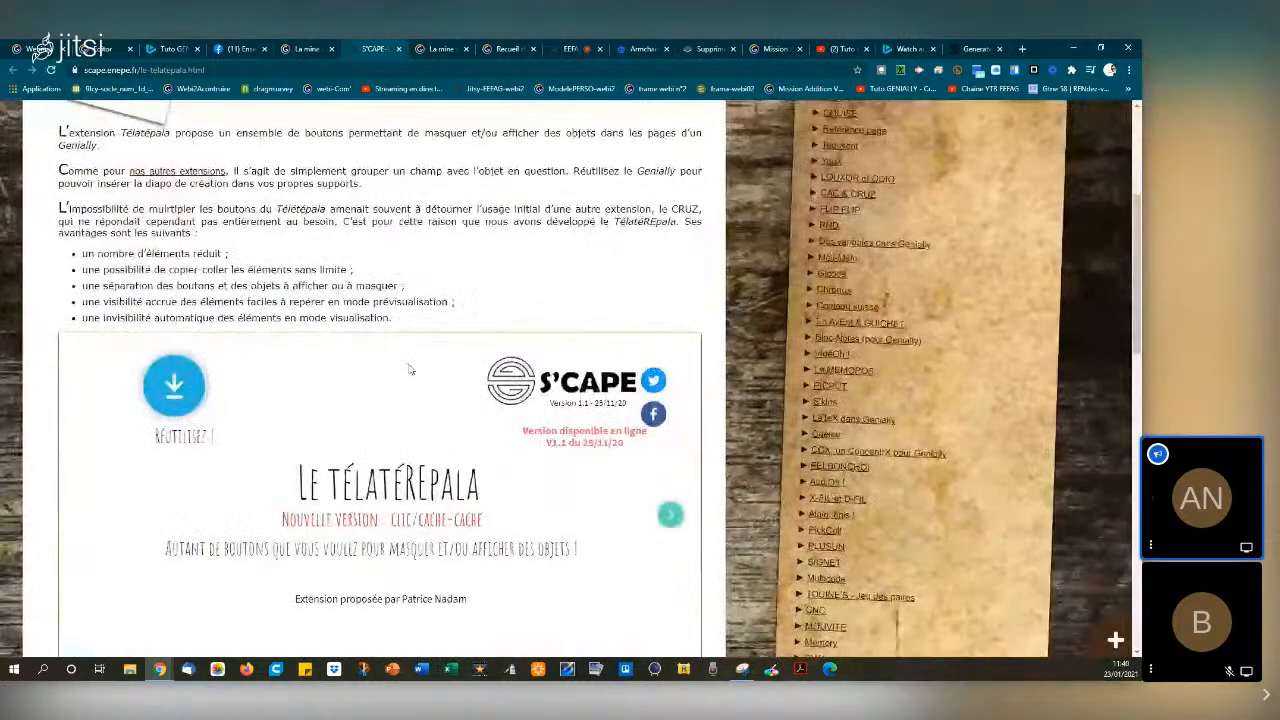
pyautogui.scroll(-3, 409, 374)
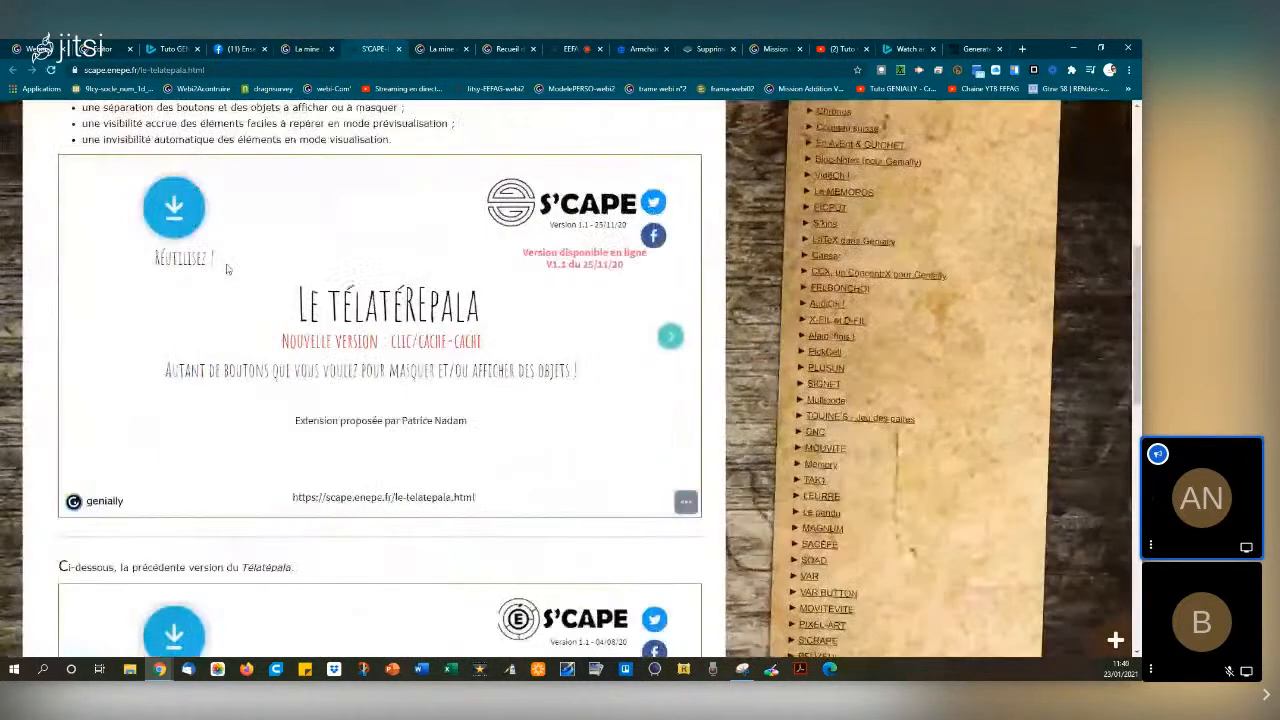
pyautogui.click(177, 213)
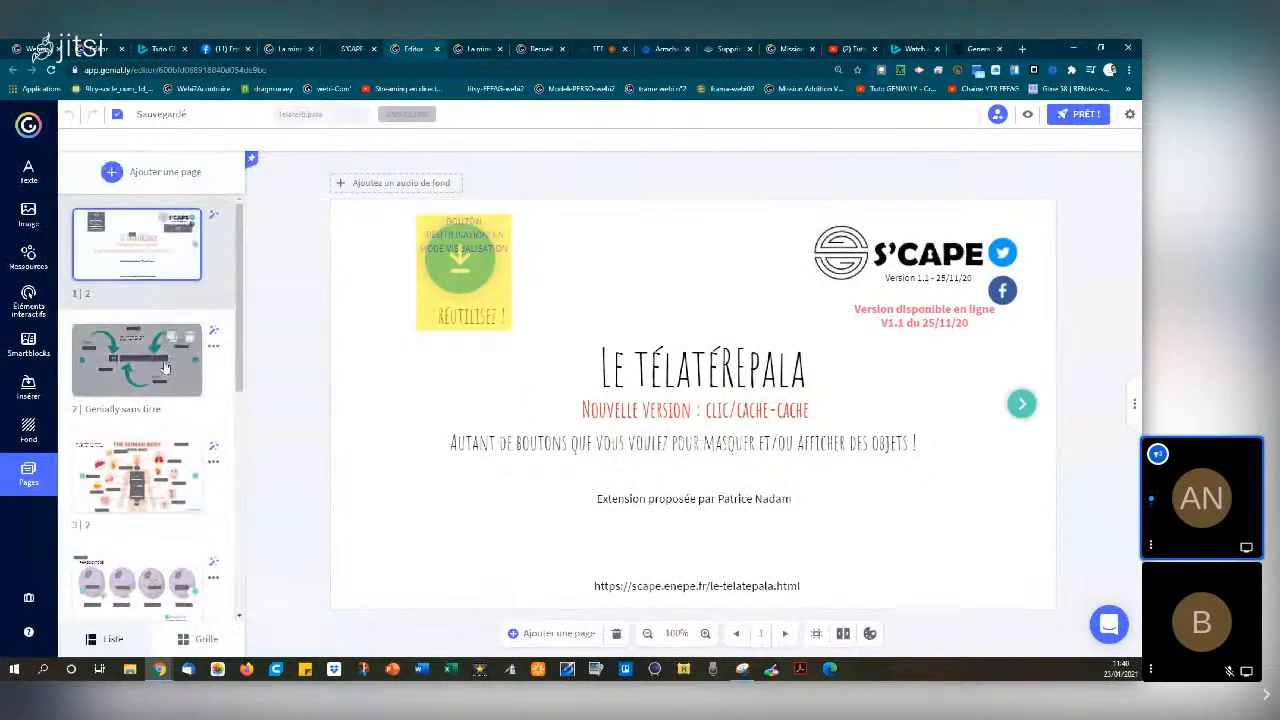
# Open the PAGE CREATION page at the end of the TélatéREpala copy
pyautogui.scroll(-2, 165, 420)
pyautogui.scroll(-1, 170, 350)
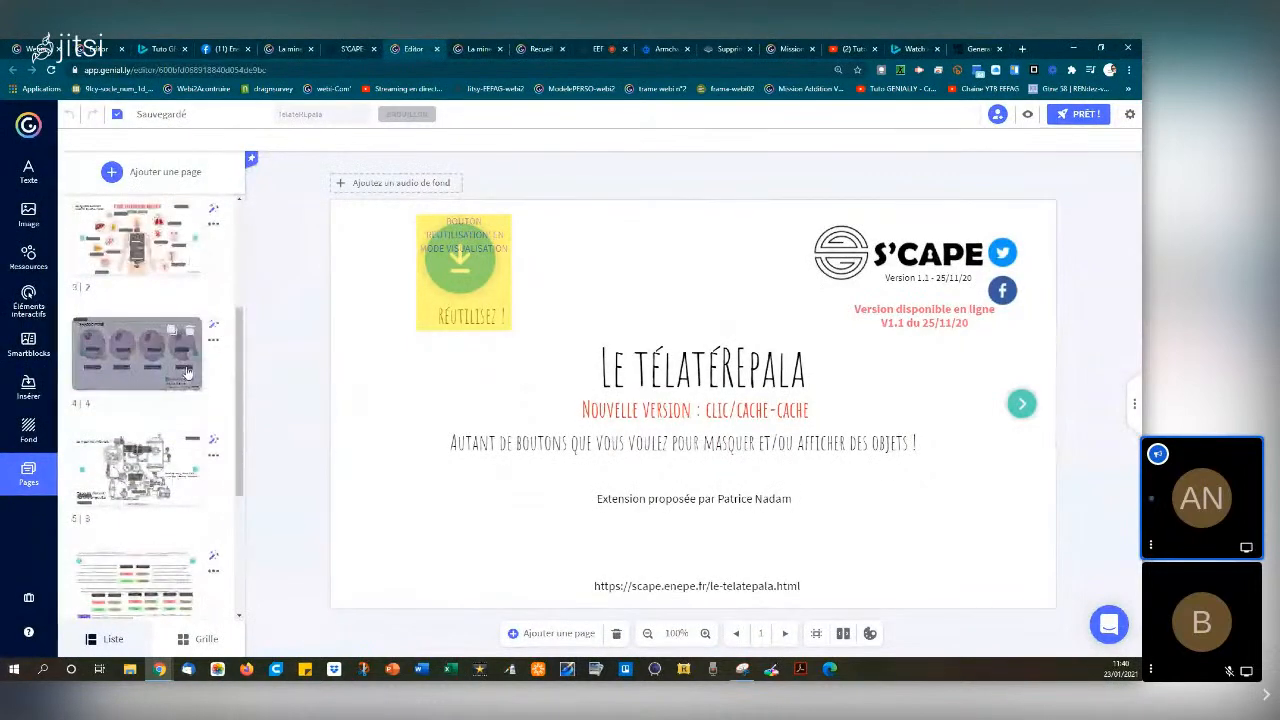
pyautogui.scroll(-3, 130, 374)
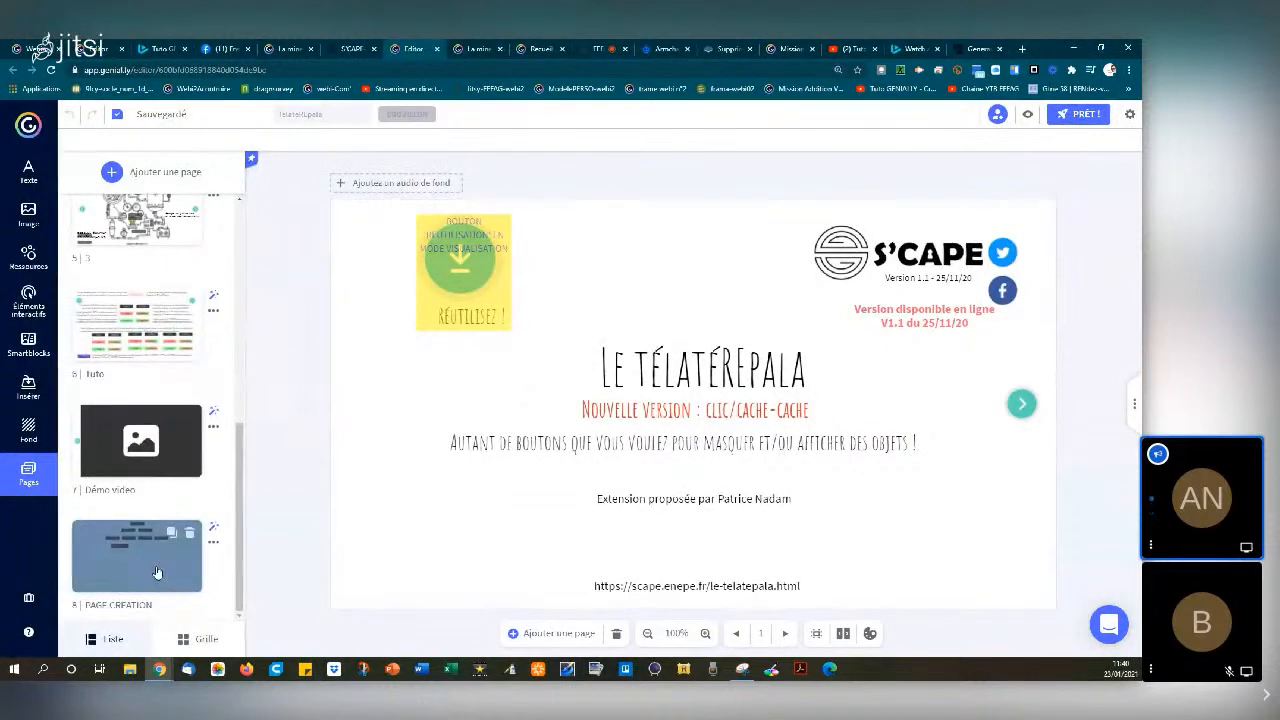
pyautogui.click(156, 572)
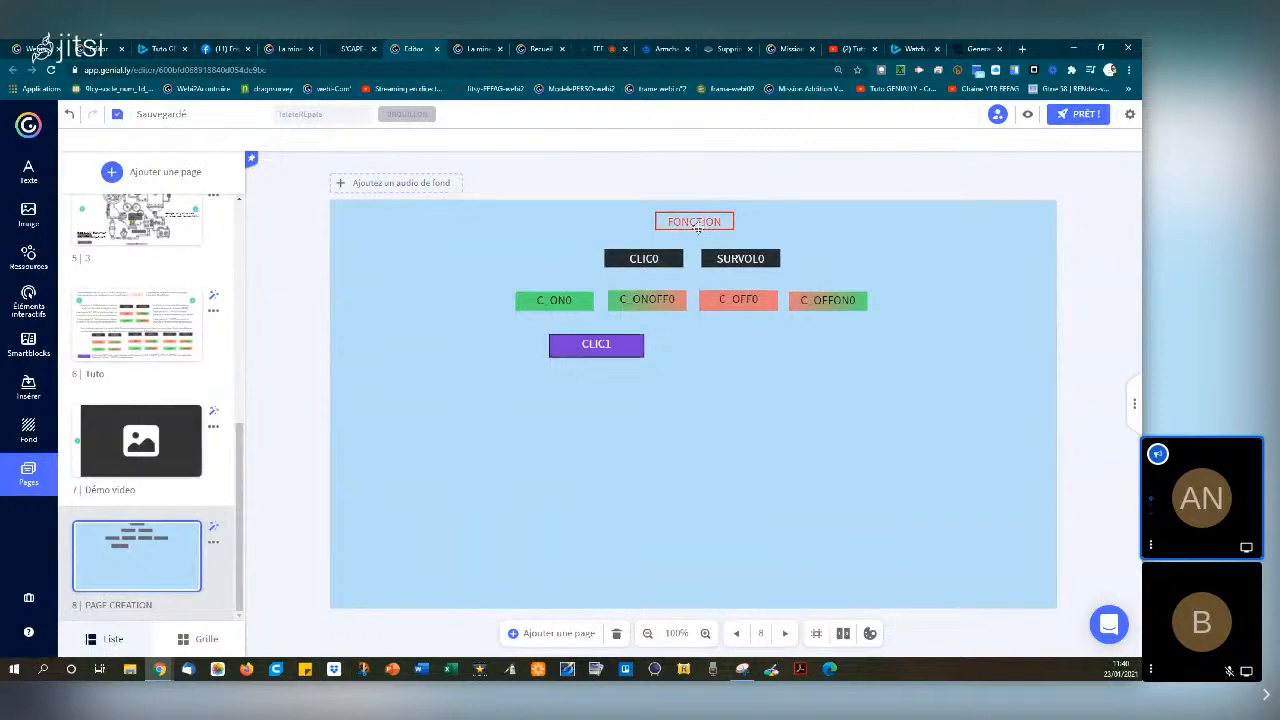
# Reposition the FONCTION, C_ON0 and C_OFF0 labels on the creation page and enlarge the CLIC0 button into a square block
pyautogui.moveTo(694, 221)
pyautogui.mouseDown()
pyautogui.moveTo(1011, 206)
pyautogui.moveTo(1000, 218)
pyautogui.moveTo(716, 224)
pyautogui.mouseUp()
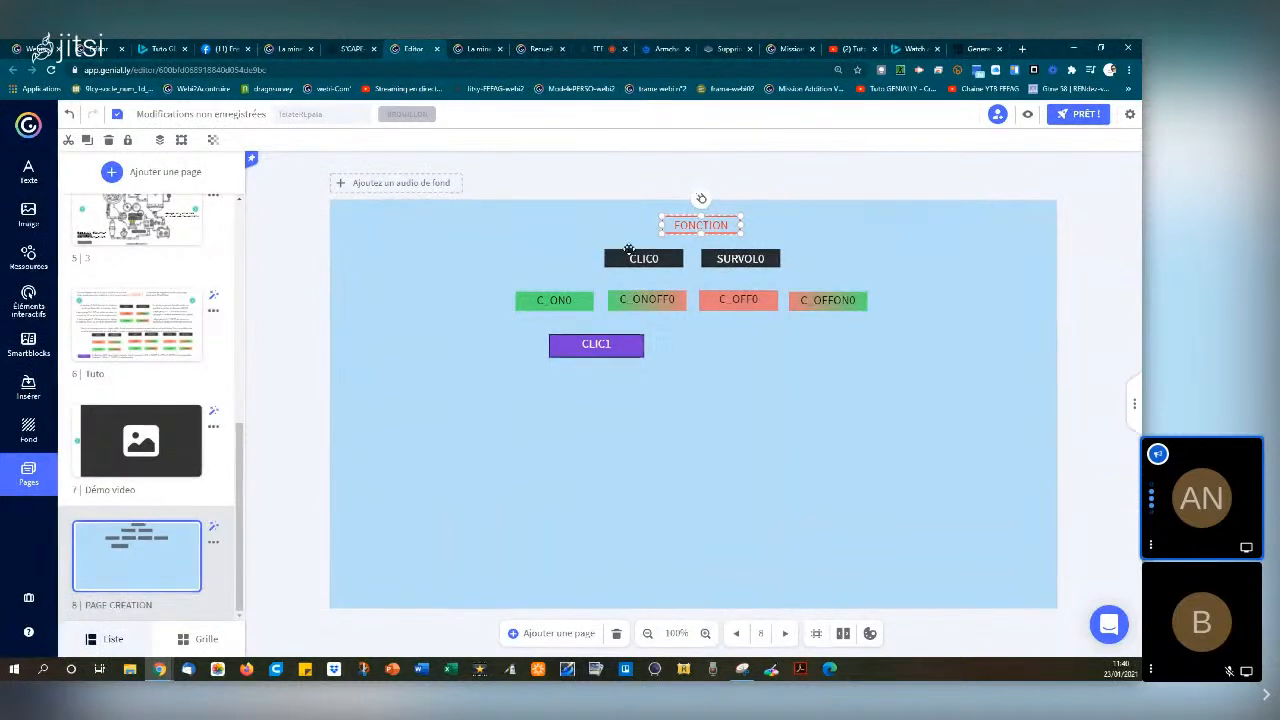
pyautogui.moveTo(619, 256); pyautogui.dragTo(604, 214)
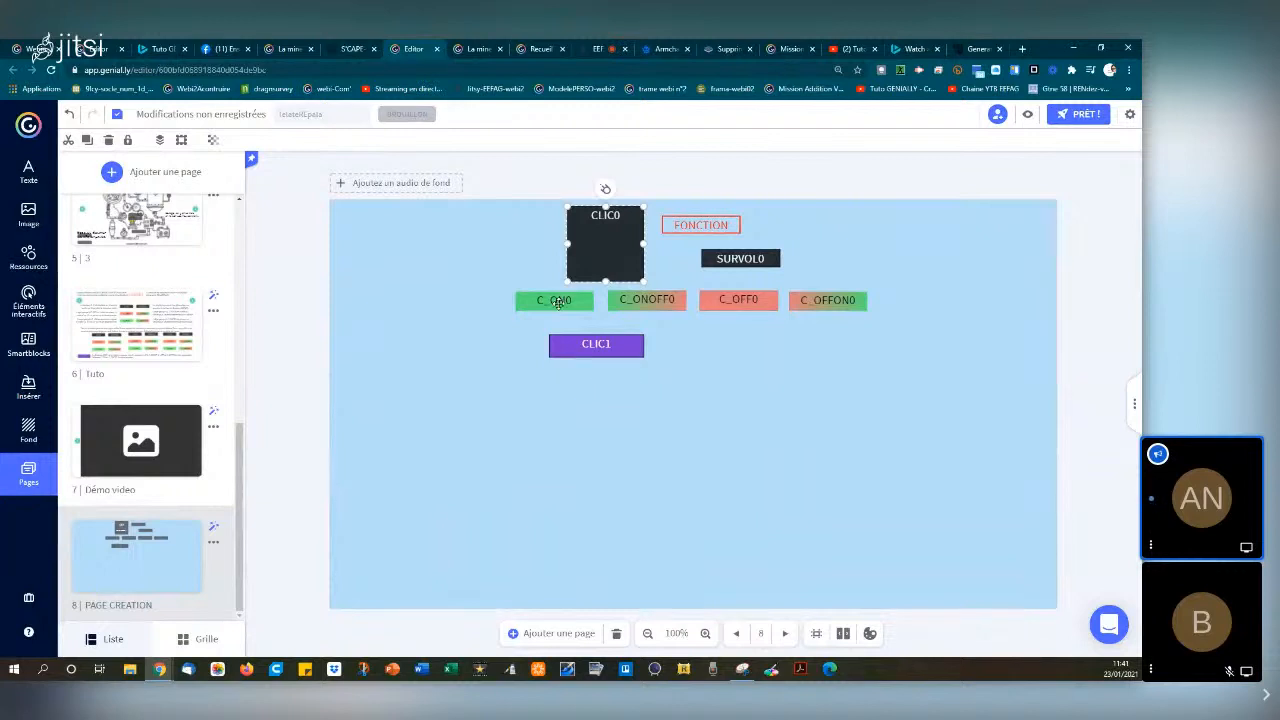
pyautogui.moveTo(558, 302); pyautogui.dragTo(455, 305)
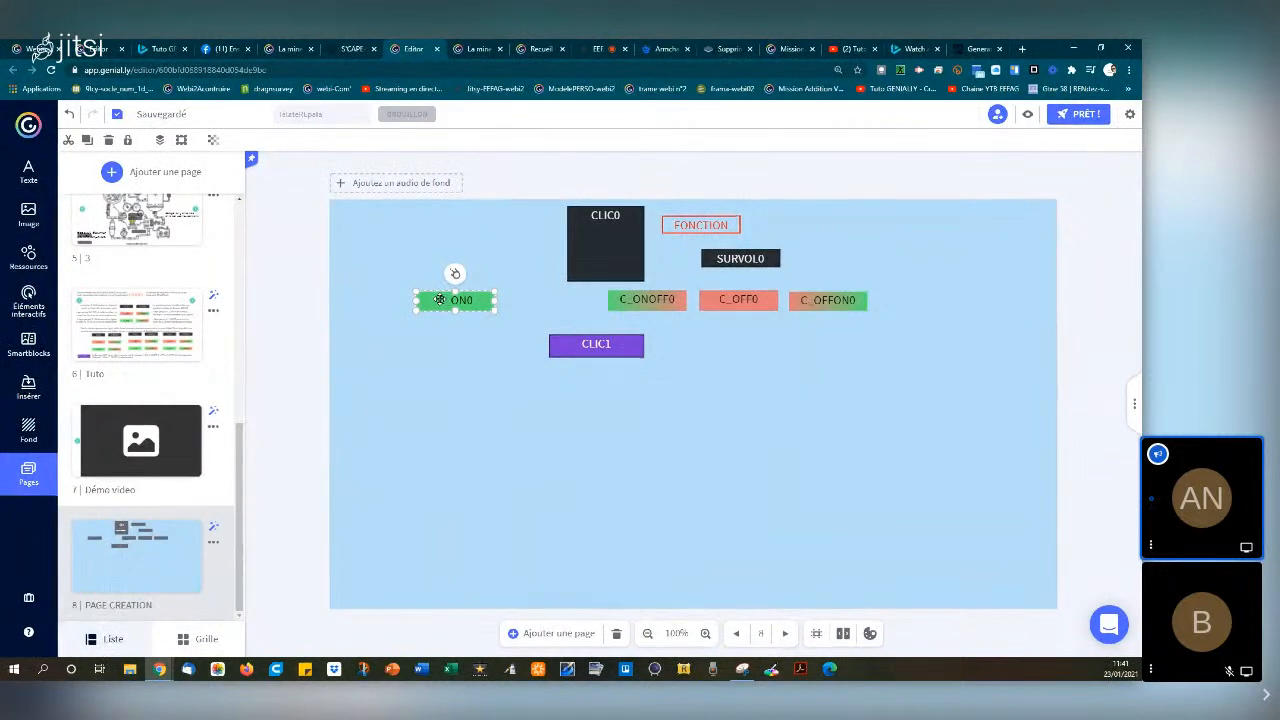
pyautogui.moveTo(439, 300); pyautogui.dragTo(523, 300)
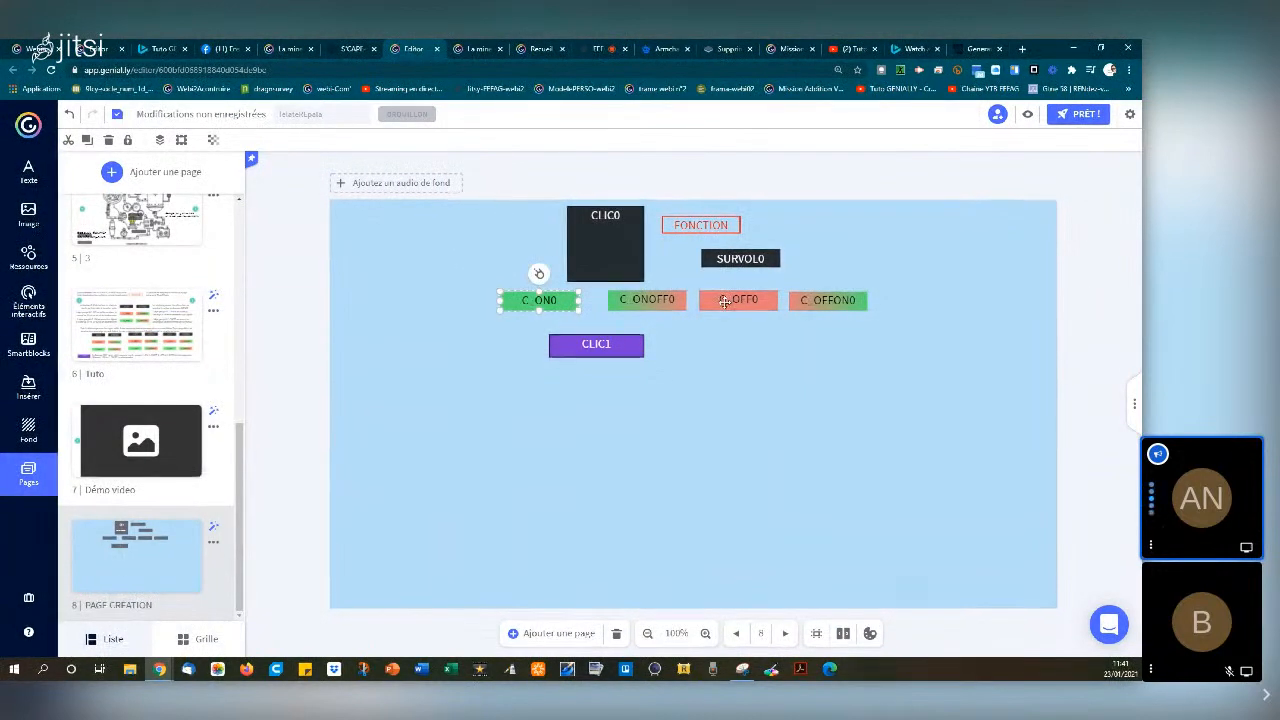
pyautogui.moveTo(724, 301); pyautogui.dragTo(726, 344)
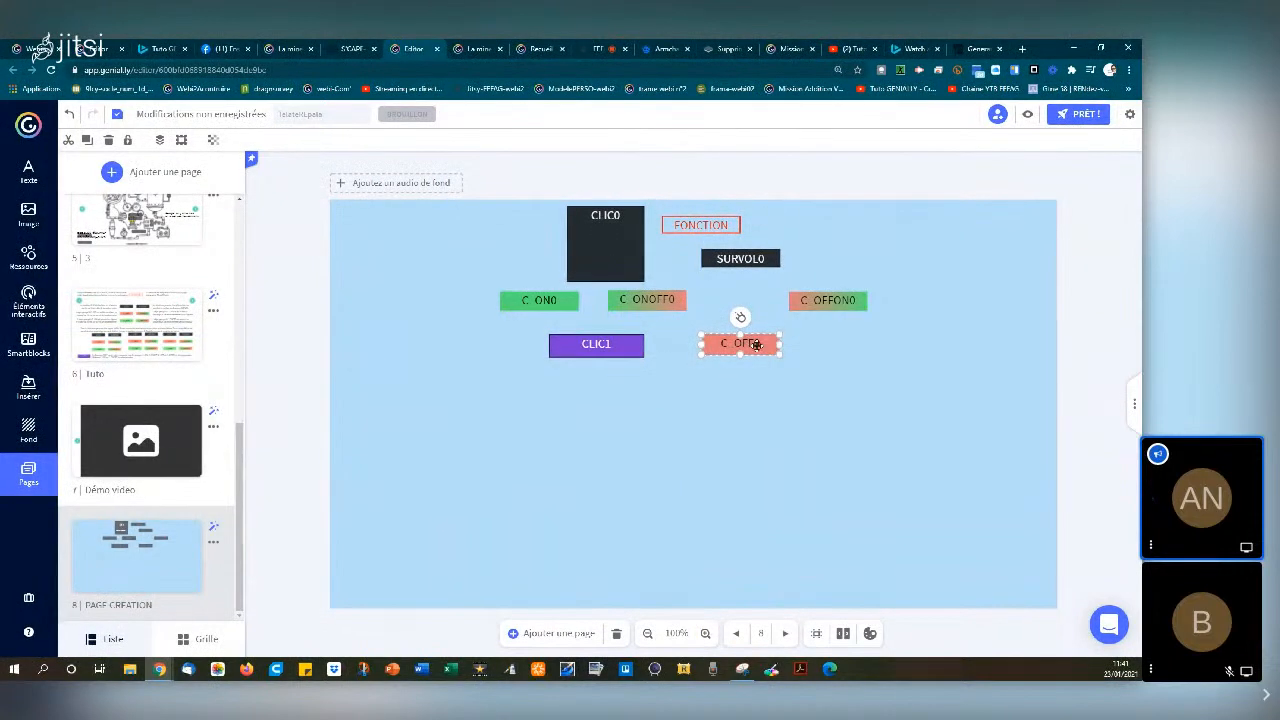
pyautogui.moveTo(757, 345); pyautogui.dragTo(757, 302)
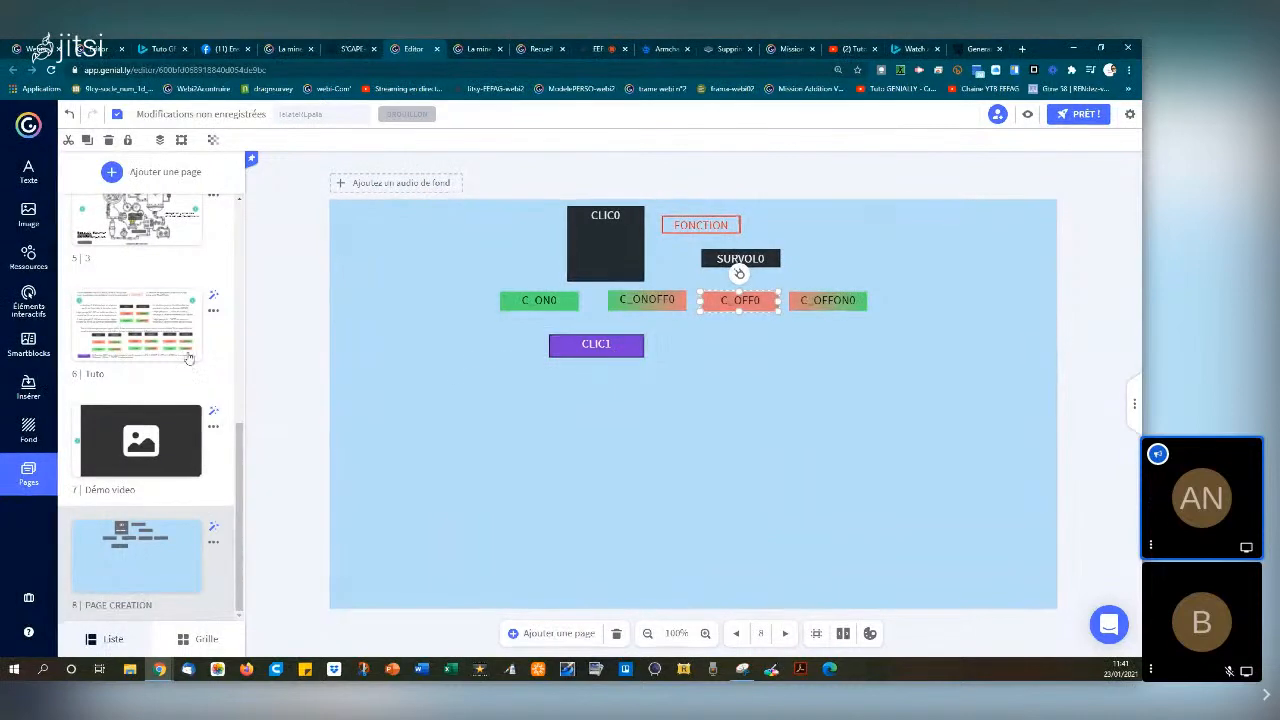
# Check the Tuto page's explanation of the CLIC, SURVOL, C_ON and C_OFF elements, then return to PAGE CREATION
pyautogui.click(142, 345)
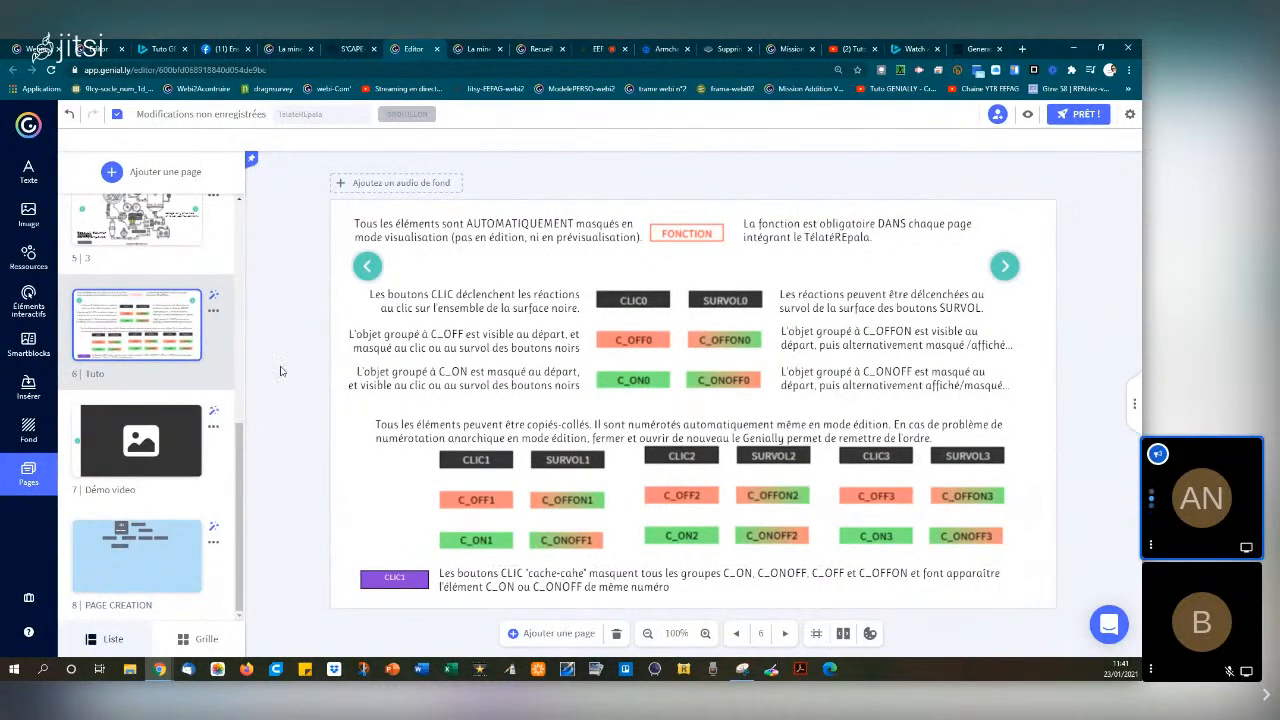
pyautogui.click(140, 555)
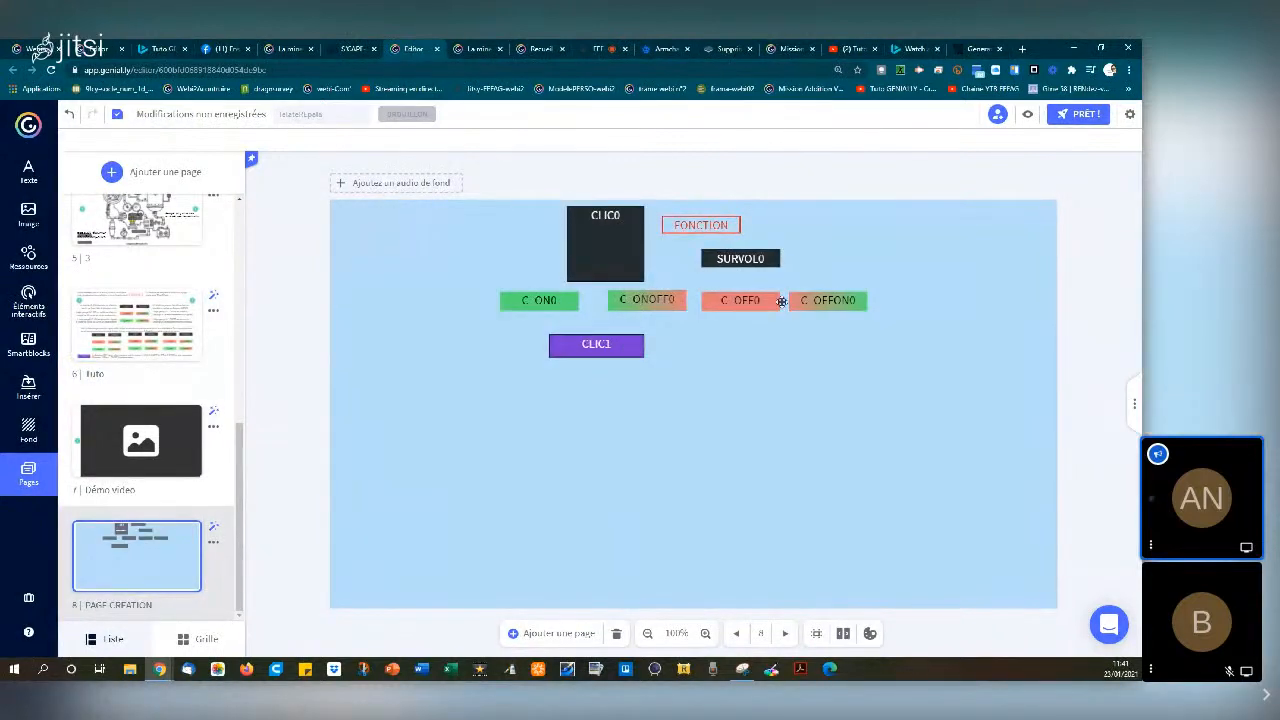
pyautogui.click(127, 348)
pyautogui.click(150, 554)
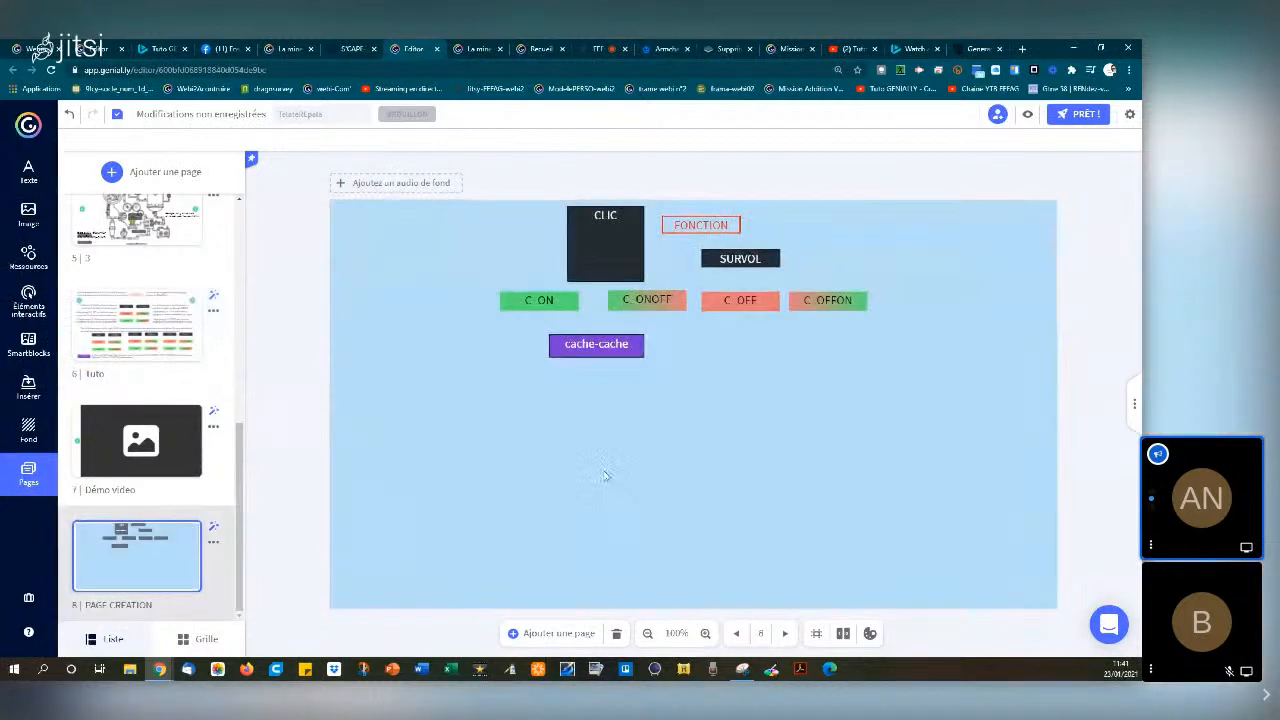
# Shrink the CLIC0 block back to a slim label just below FONCTION
pyautogui.click(613, 230)
pyautogui.moveTo(605, 207); pyautogui.dragTo(594, 258)
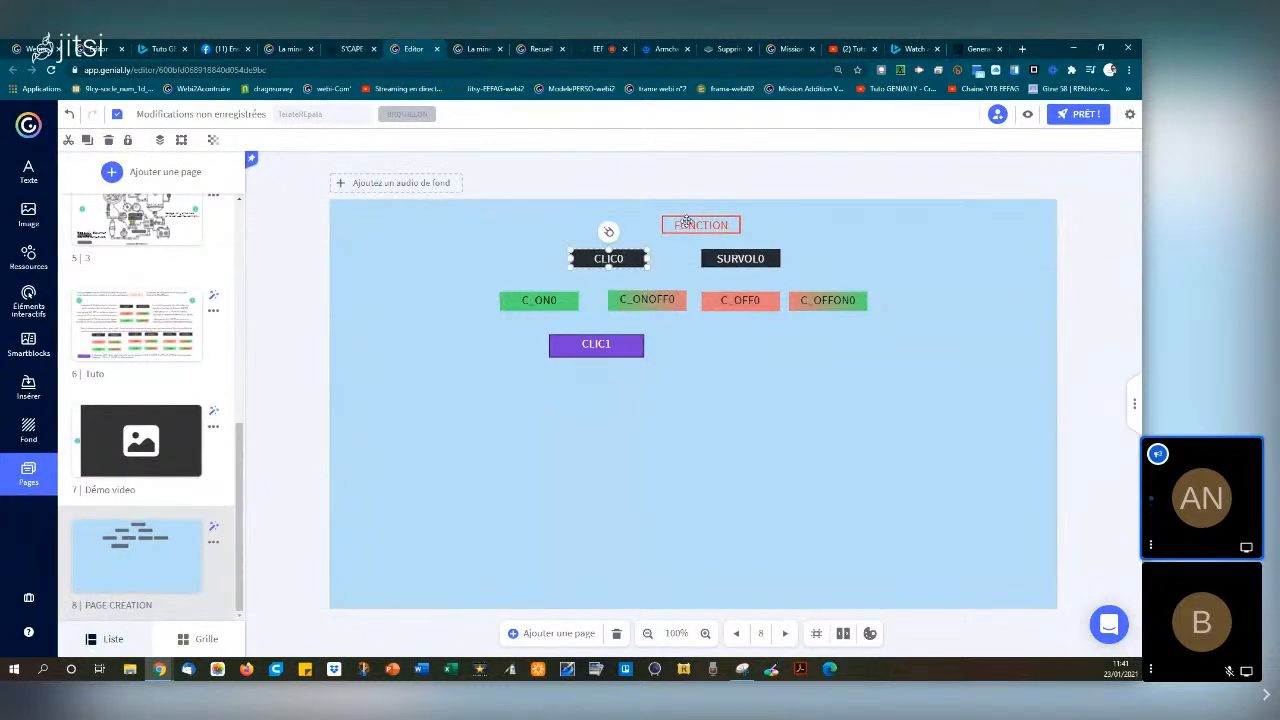
# Copy the FONCTION, CLIC0 and C_ON0 elements from the creation page and paste them into the classroom Genially
pyautogui.click(688, 225)
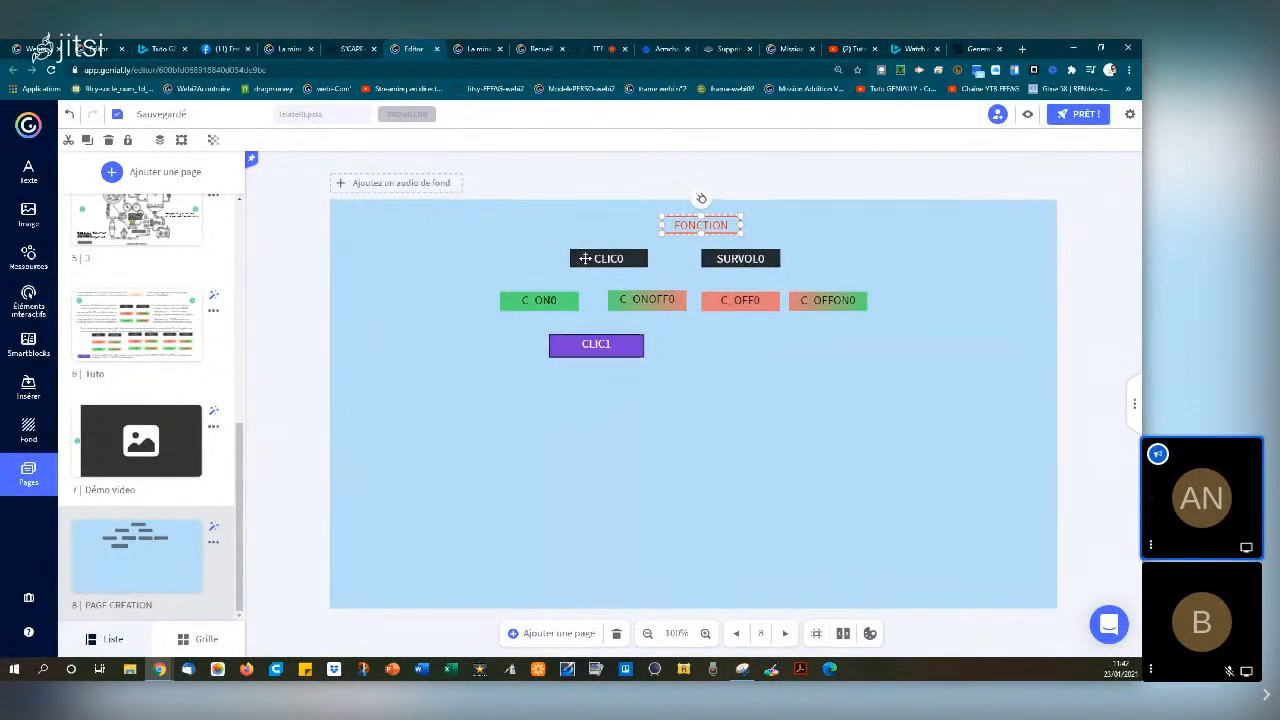
pyautogui.keyDown('shift'); pyautogui.click(587, 263); pyautogui.keyUp('shift')
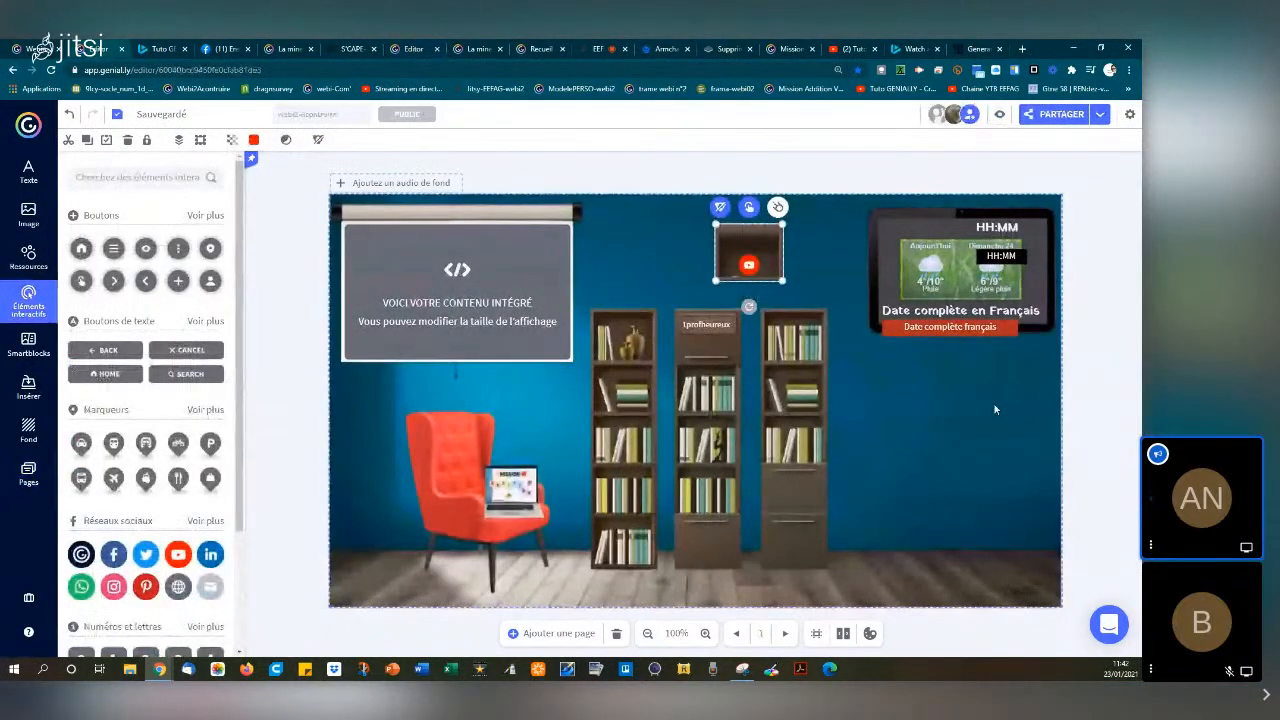
pyautogui.hotkey('ctrl', 'v')
pyautogui.click(958, 418)
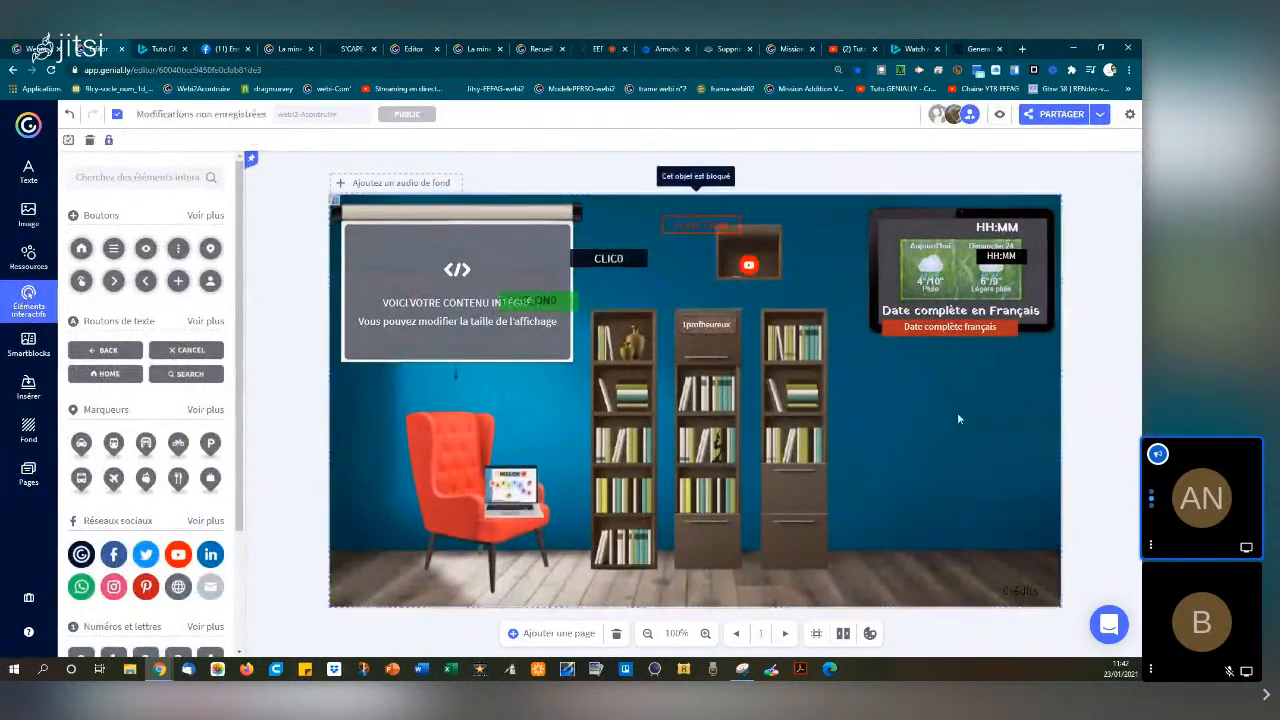
# Place FONCTION in the scene's lower-left corner and fit the CLIC0 button over the label on the middle bookcase's top drawer
pyautogui.moveTo(671, 222); pyautogui.dragTo(350, 589)
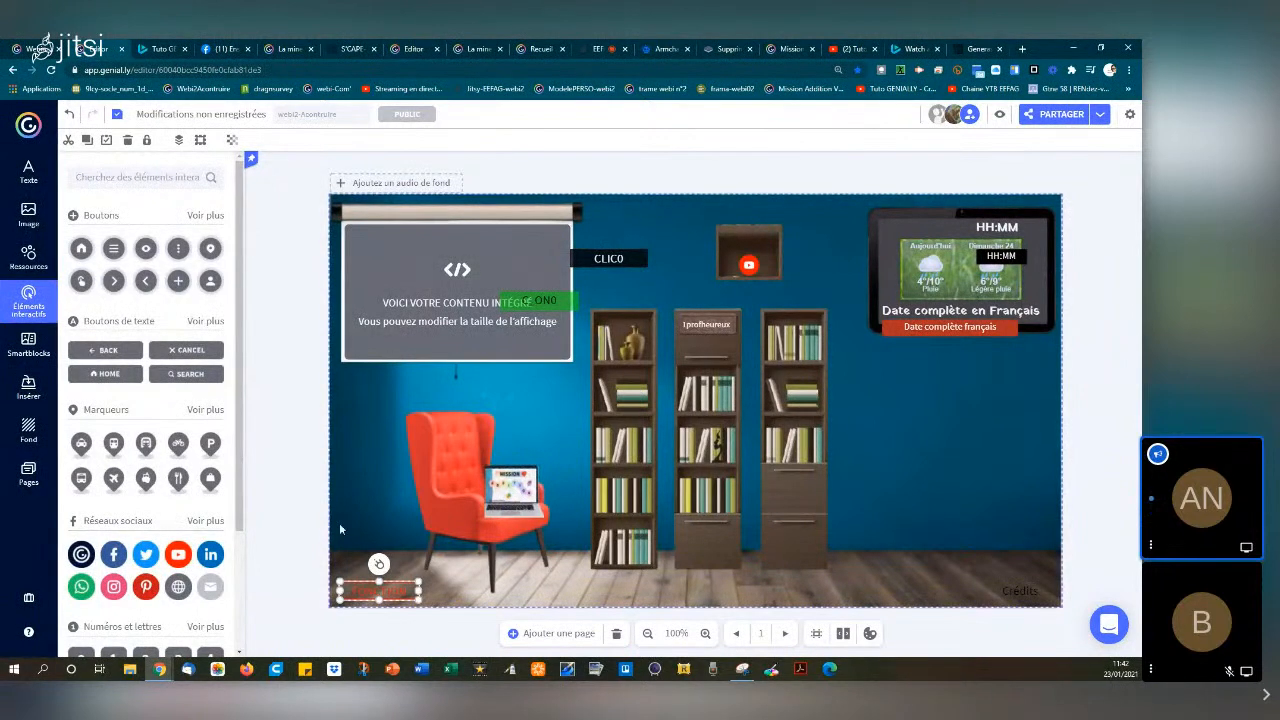
pyautogui.moveTo(400, 584)
pyautogui.mouseDown()
pyautogui.moveTo(637, 176)
pyautogui.moveTo(370, 590)
pyautogui.moveTo(260, 584)
pyautogui.moveTo(389, 591)
pyautogui.mouseUp()
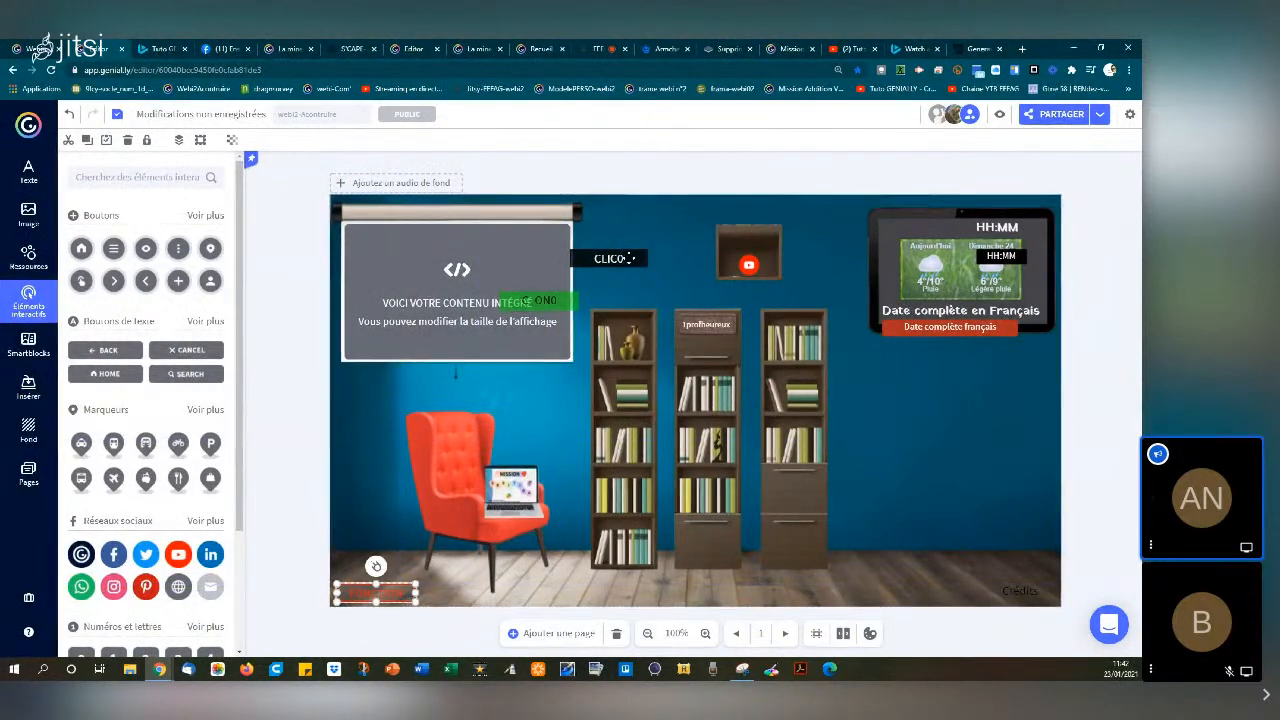
pyautogui.moveTo(635, 263); pyautogui.dragTo(693, 321)
pyautogui.click(707, 333)
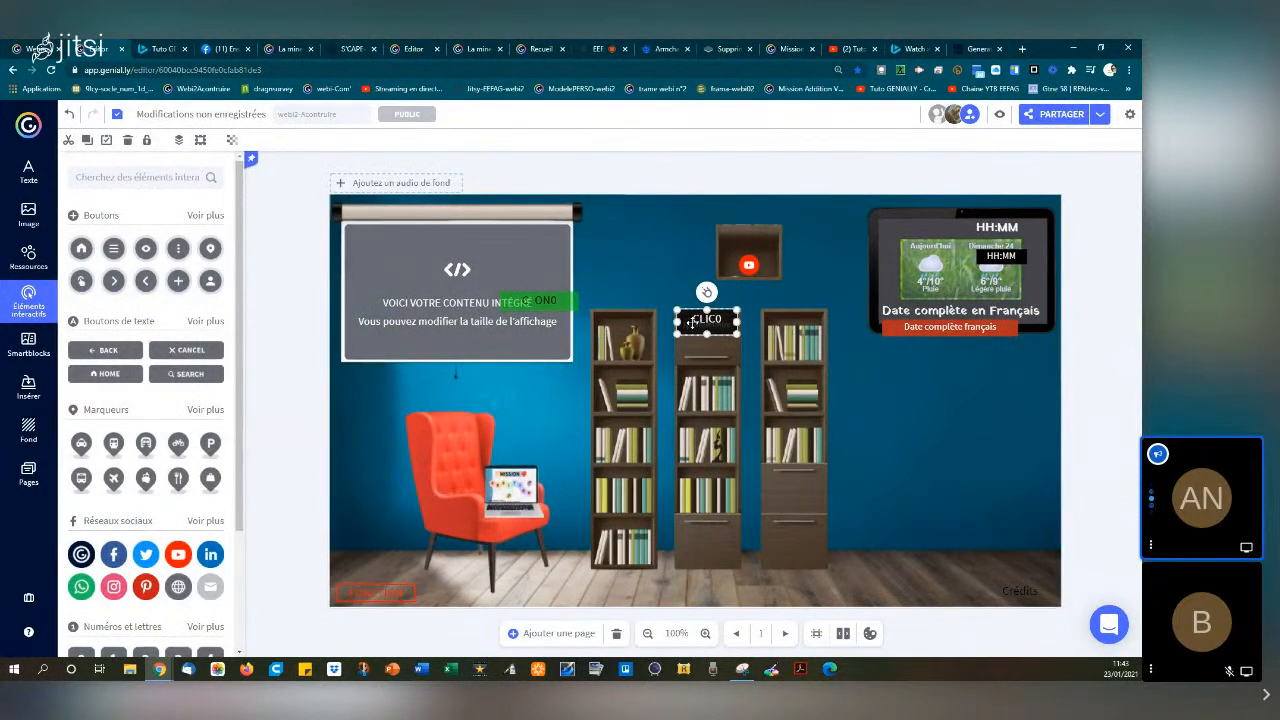
# Move the CLIC0 block off the drawer label and fit the C_ON0 block over the open shelf image containing the YouTube button
pyautogui.moveTo(691, 322); pyautogui.dragTo(648, 258)
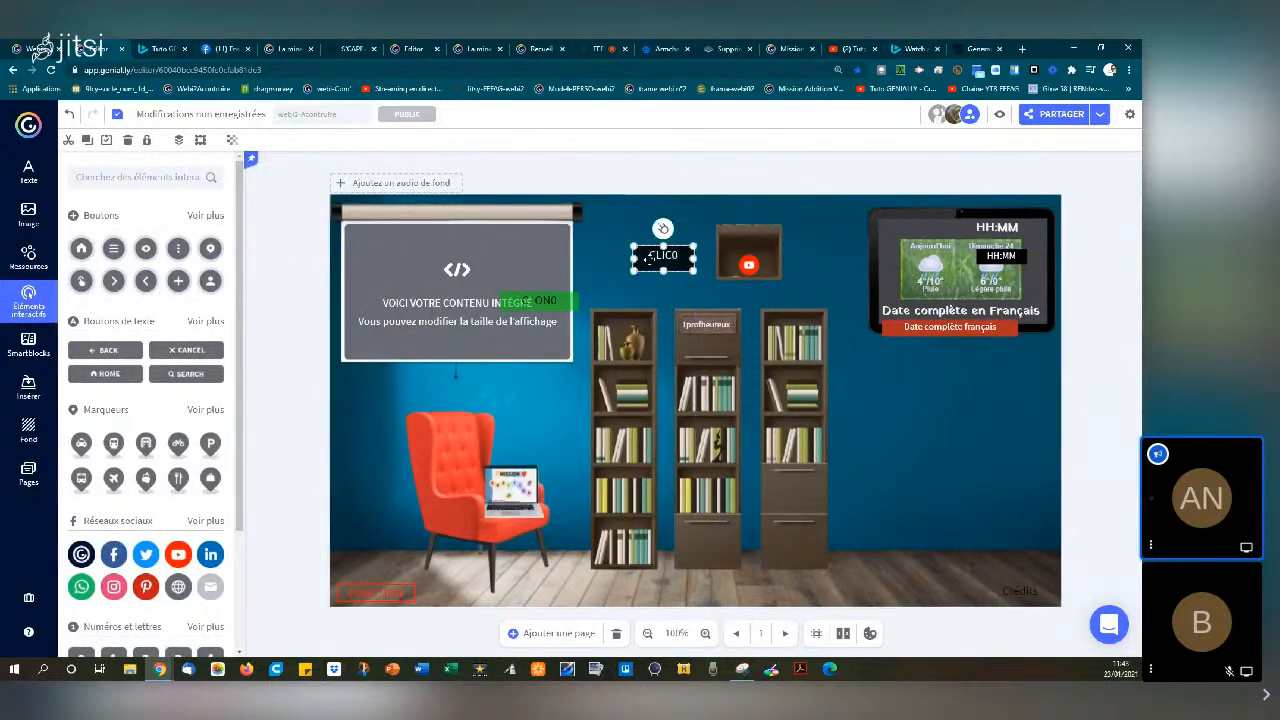
pyautogui.moveTo(558, 297); pyautogui.dragTo(778, 251)
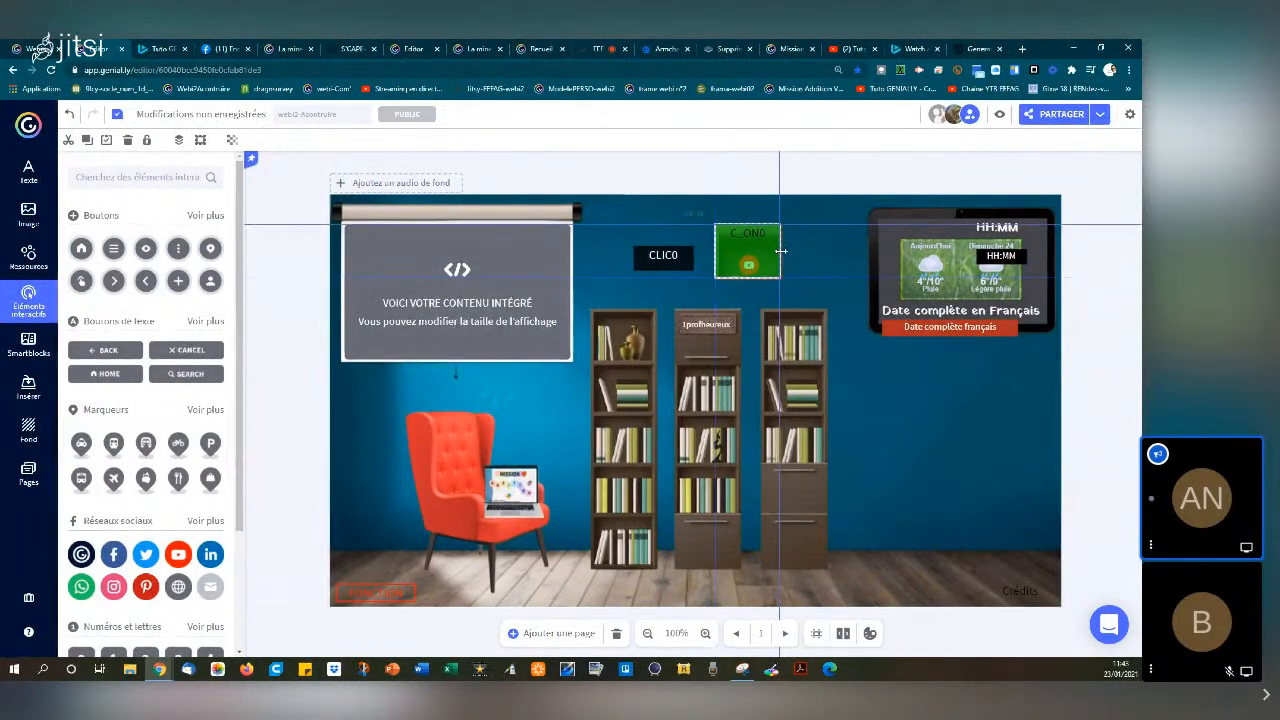
# Group C_ON0 with the open shelf image and YouTube button, and place the group over the middle bookcase's top drawer
pyautogui.click(756, 189)
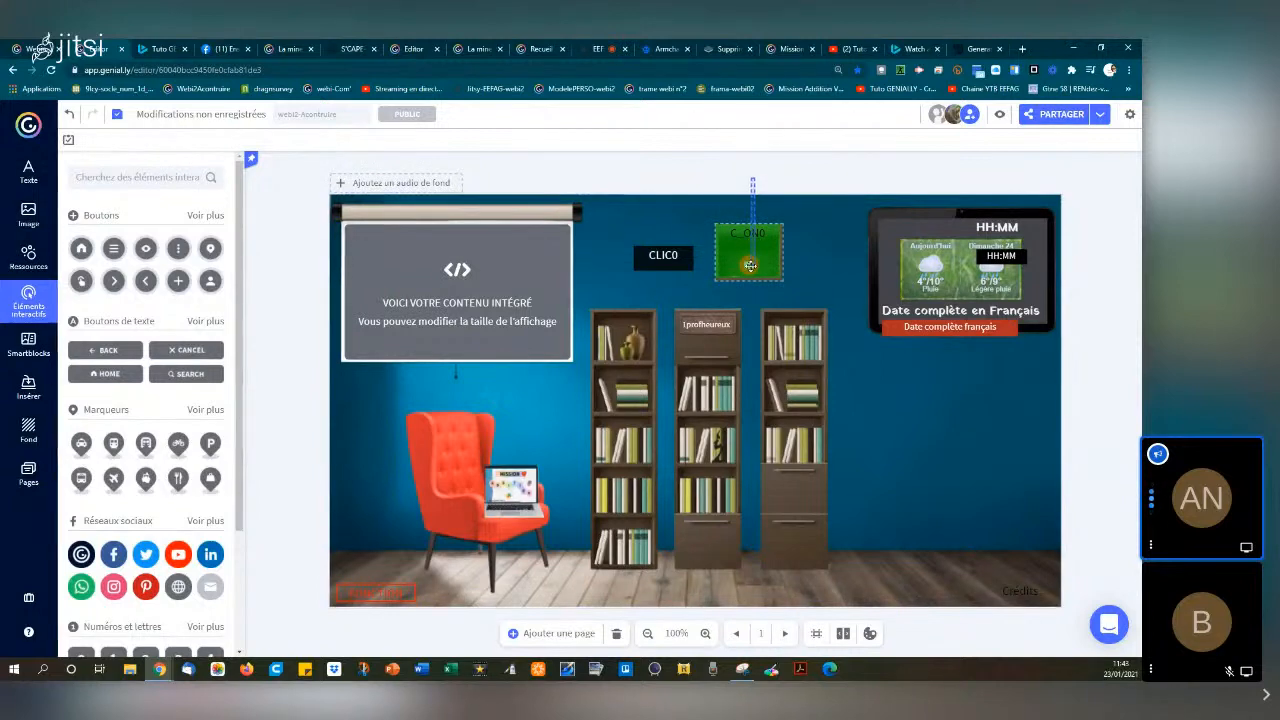
pyautogui.click(750, 265)
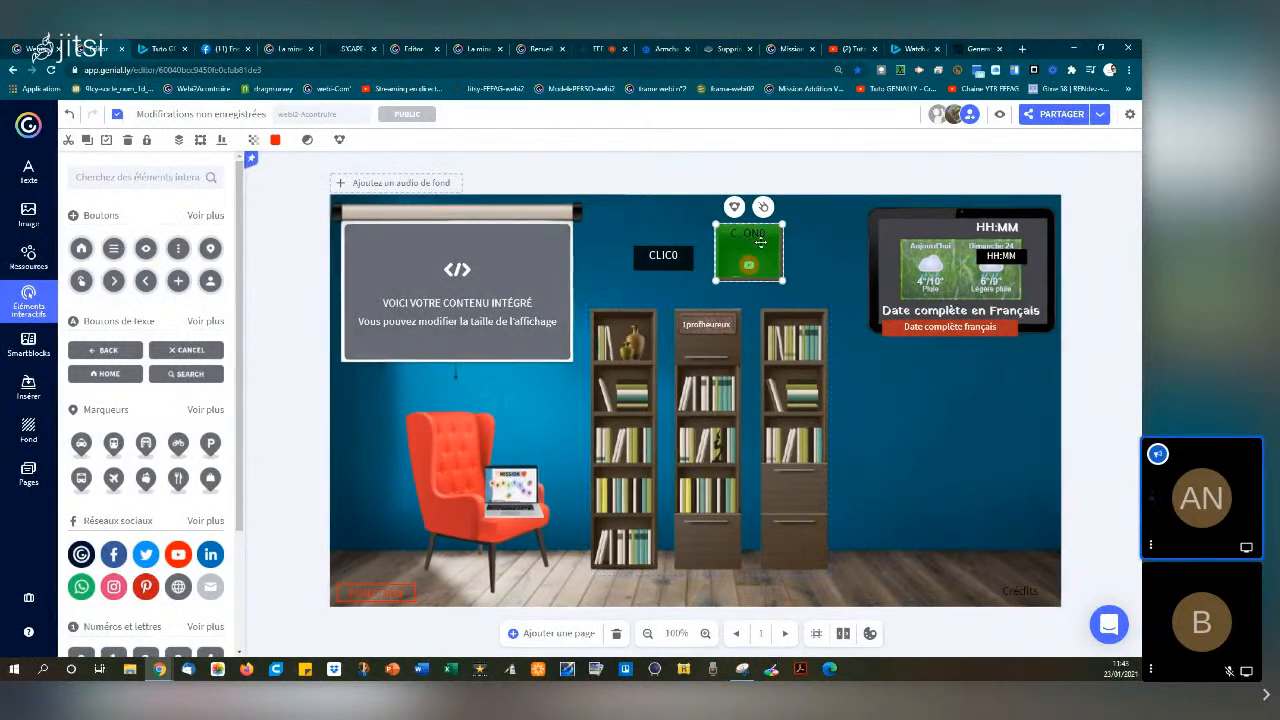
pyautogui.moveTo(765, 253); pyautogui.dragTo(763, 256)
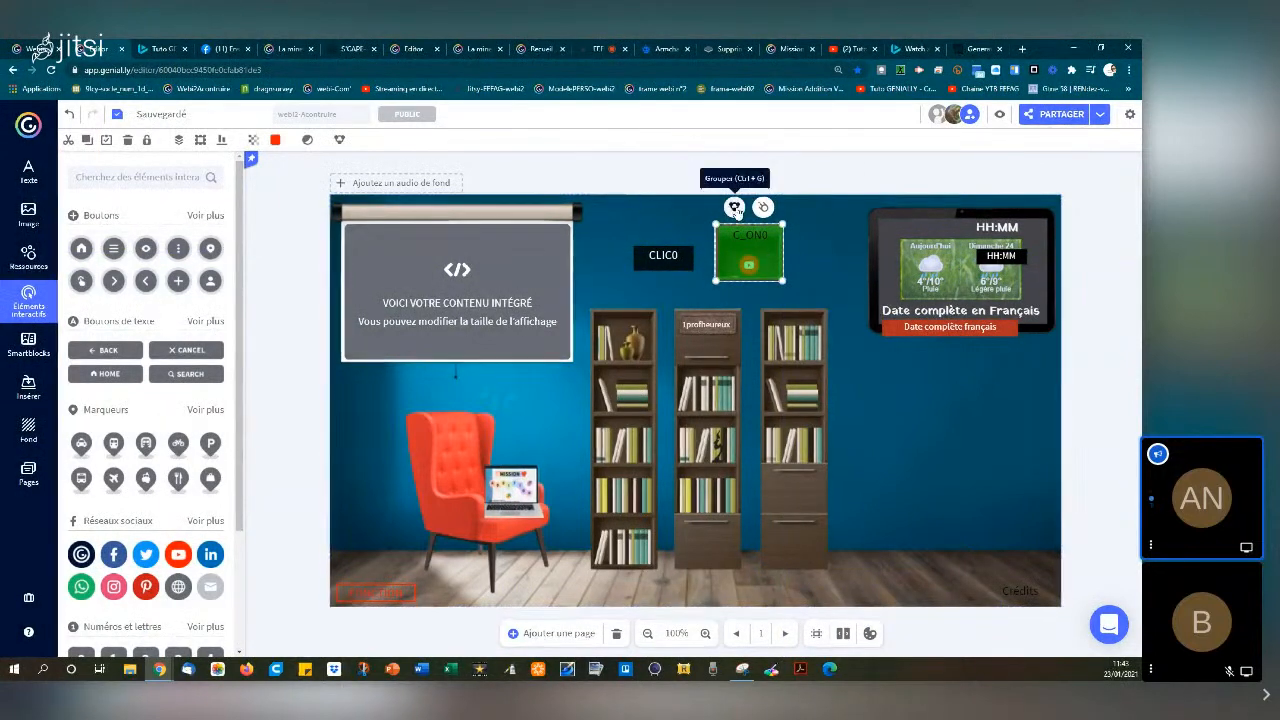
pyautogui.click(735, 207)
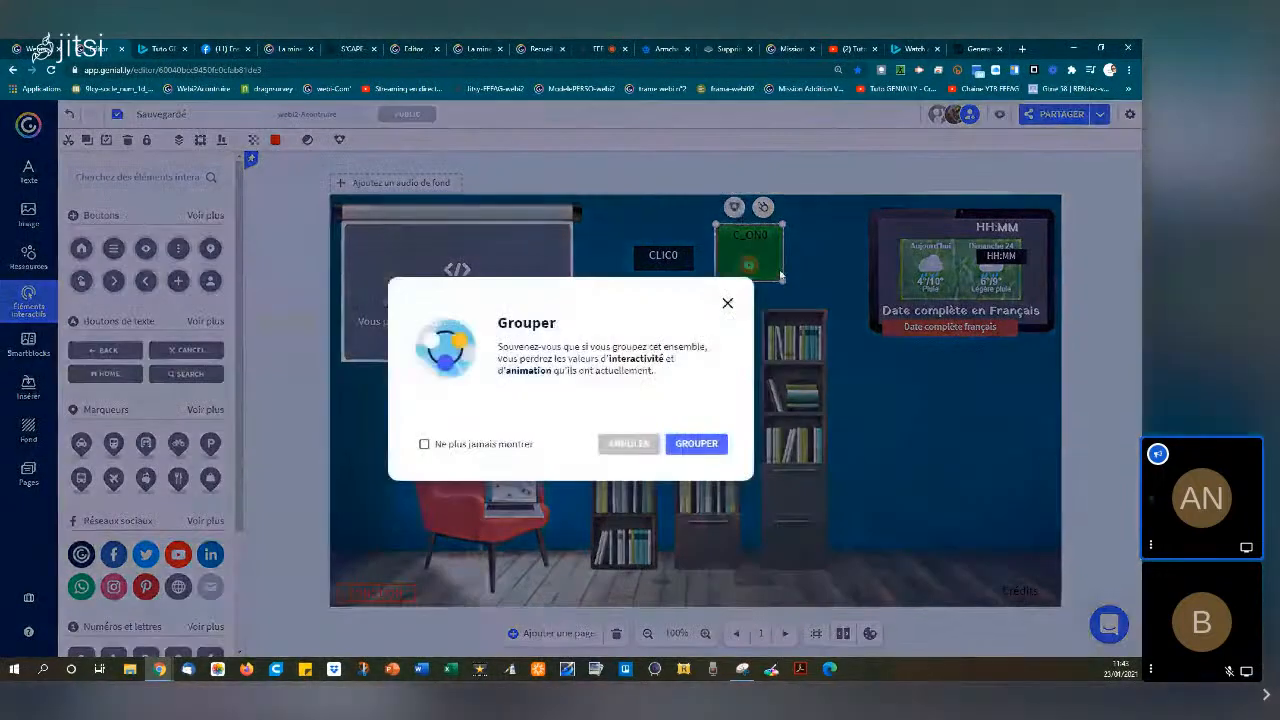
pyautogui.click(696, 443)
pyautogui.moveTo(766, 245); pyautogui.dragTo(723, 328)
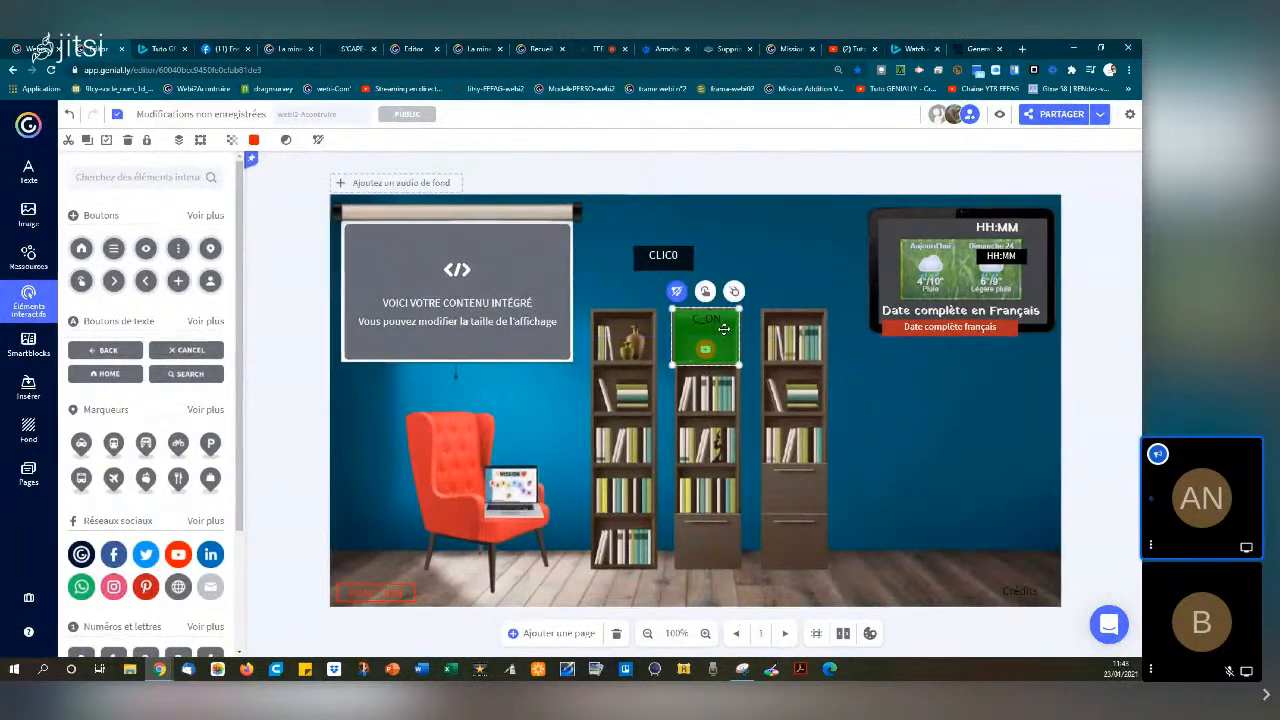
pyautogui.click(801, 268)
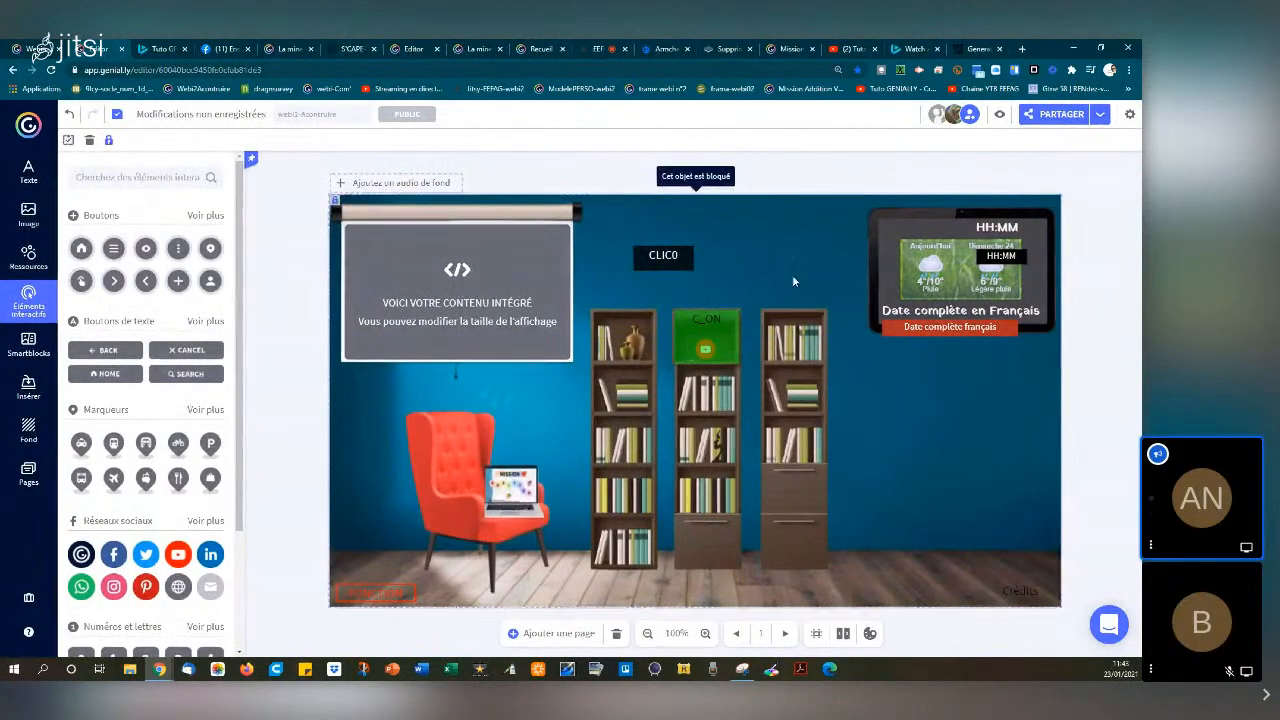
# Place the CLIC0 block back over the drawer label, on top of the C_ON group
pyautogui.moveTo(672, 255); pyautogui.dragTo(716, 284)
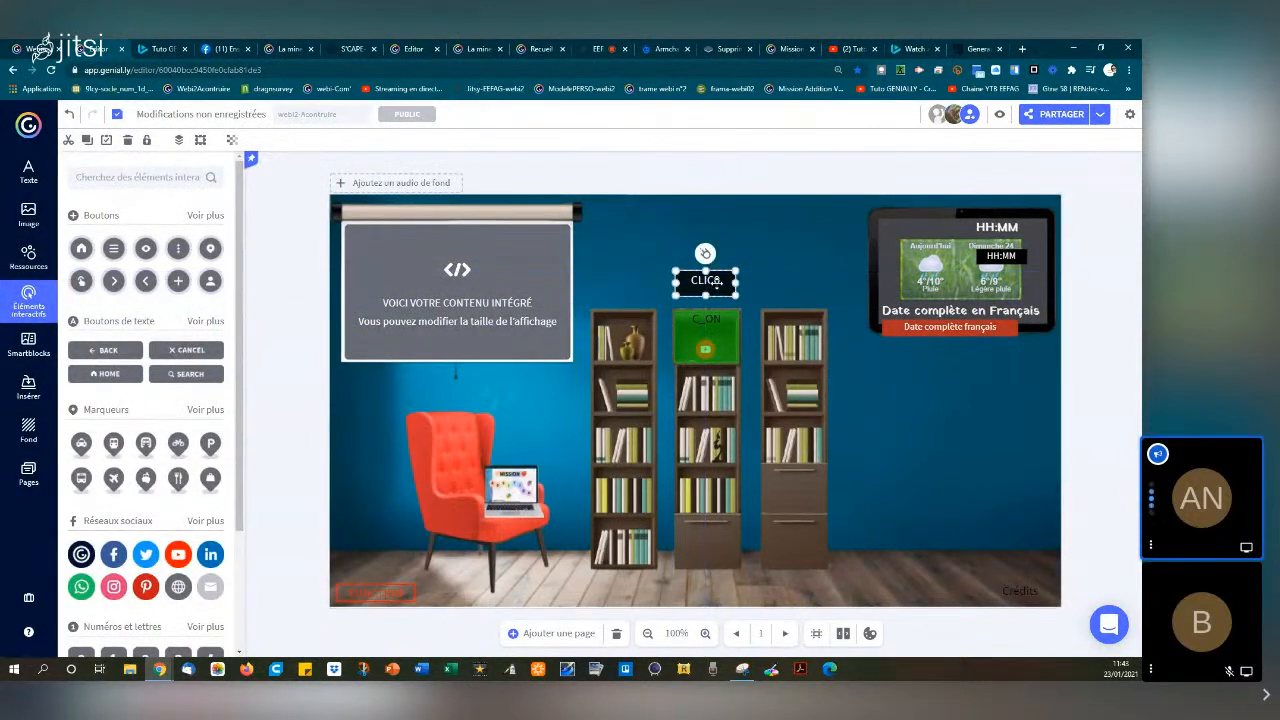
pyautogui.click(179, 142)
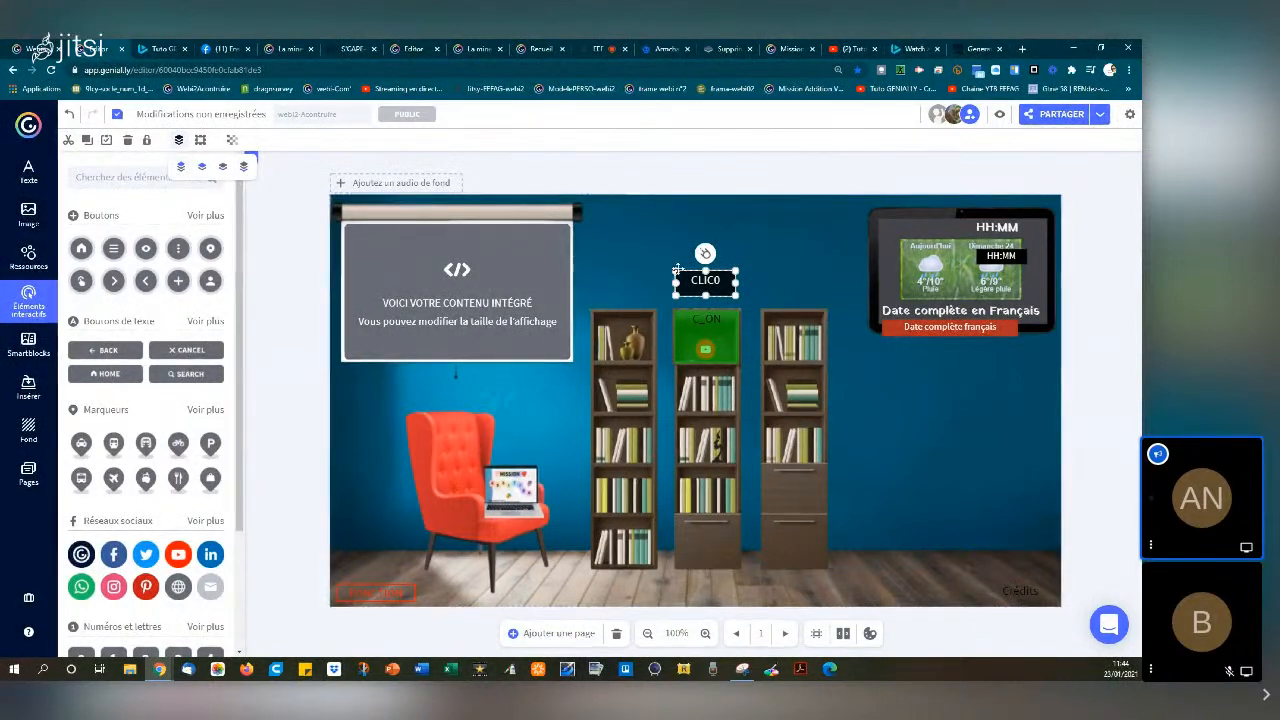
pyautogui.moveTo(690, 279); pyautogui.dragTo(690, 319)
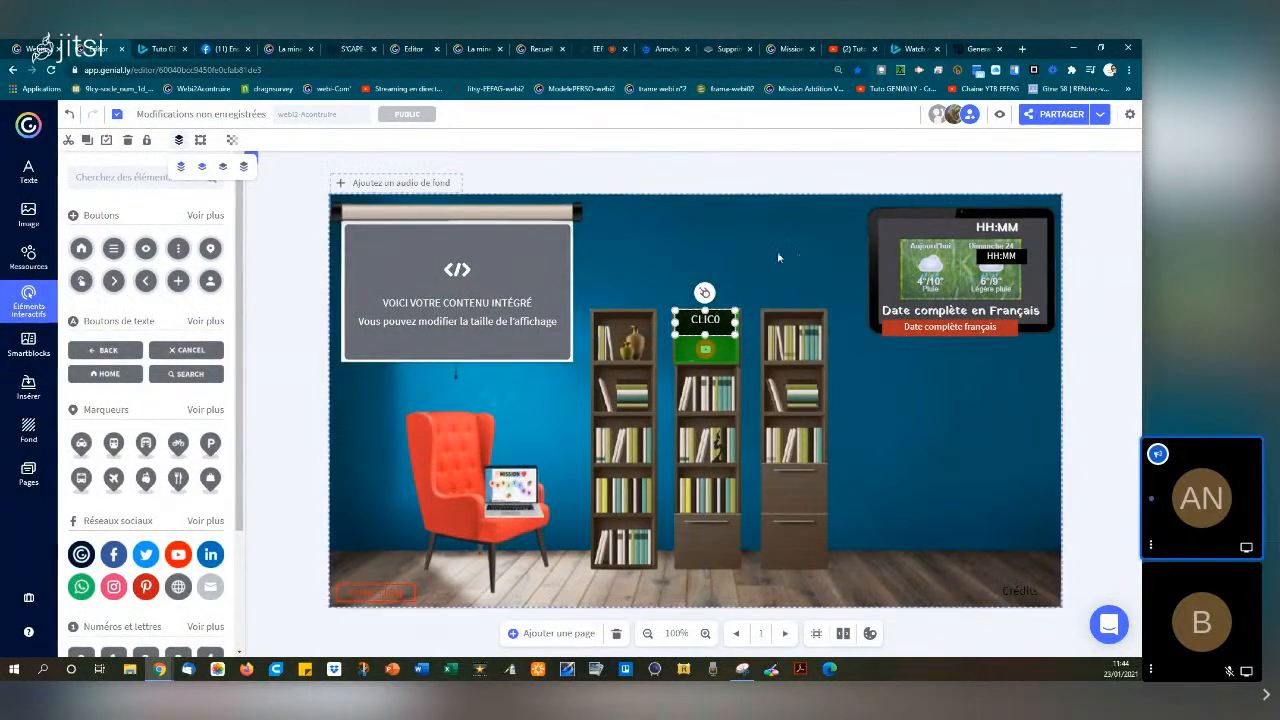
# Preview the classroom, open its published view, and test the labelled drawer on the middle bookcase
pyautogui.click(999, 117)
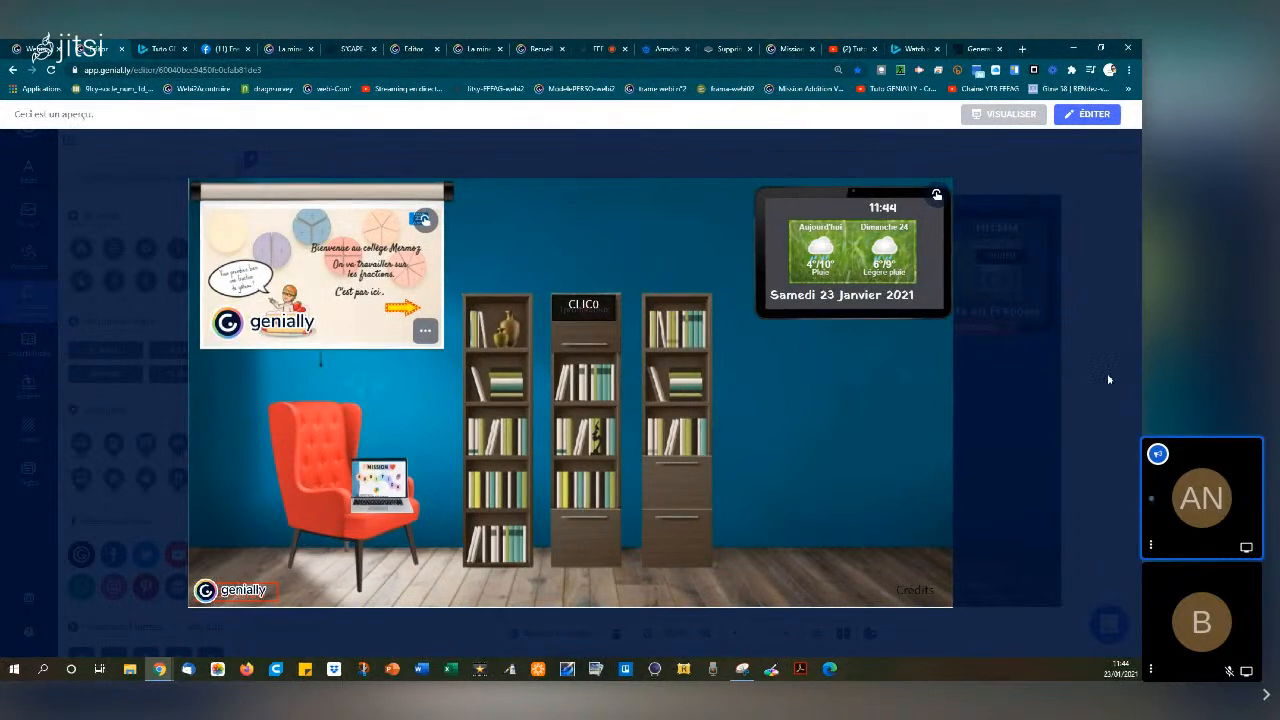
pyautogui.click(1105, 116)
pyautogui.click(1100, 115)
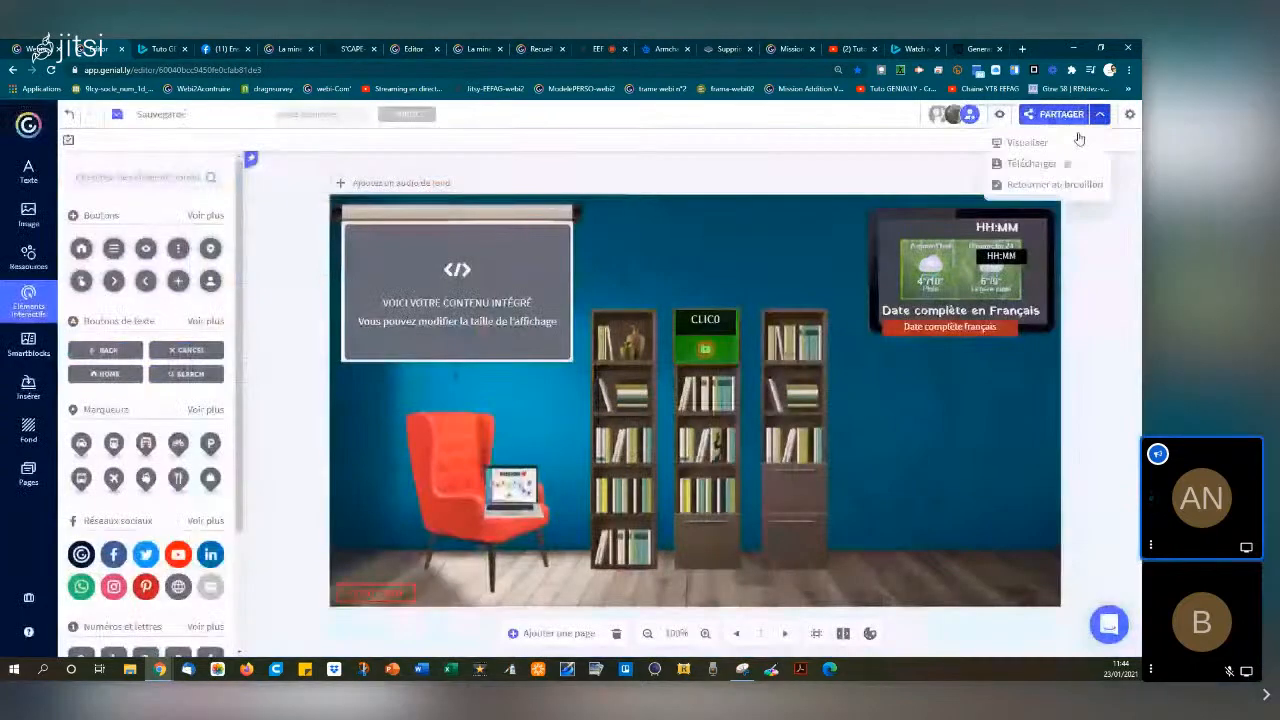
pyautogui.click(1030, 141)
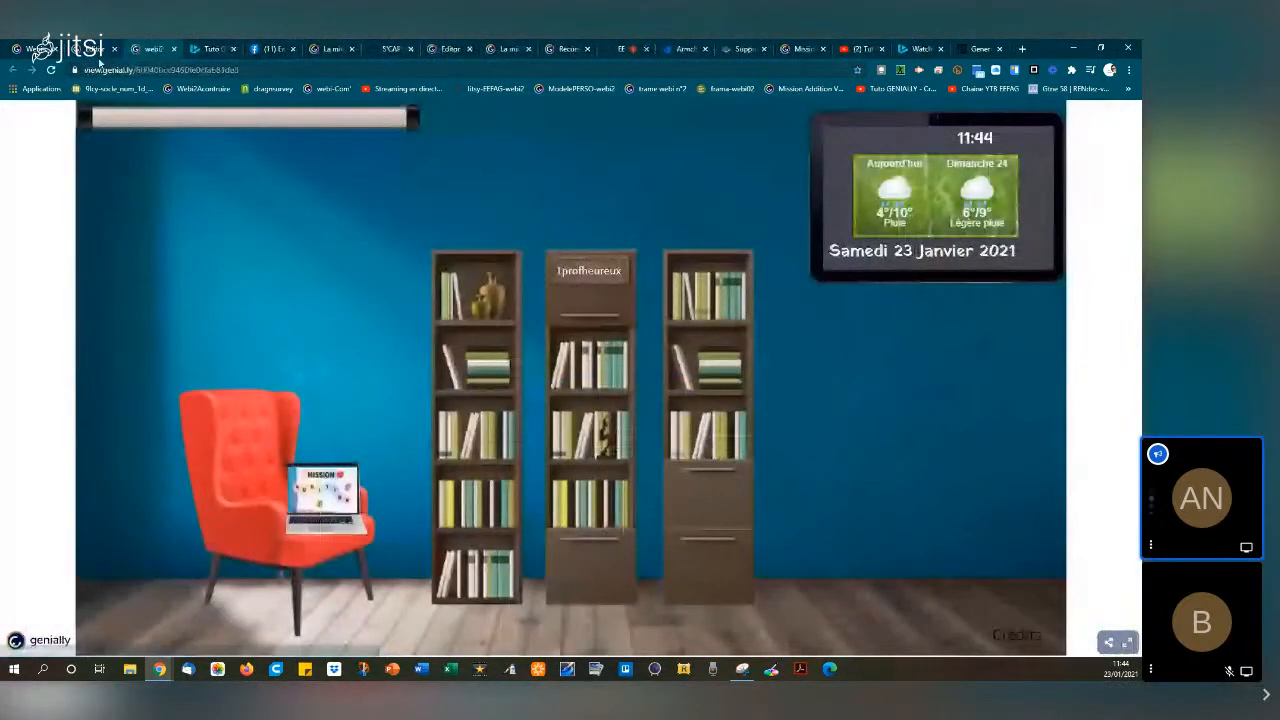
pyautogui.click(103, 50)
pyautogui.click(1100, 115)
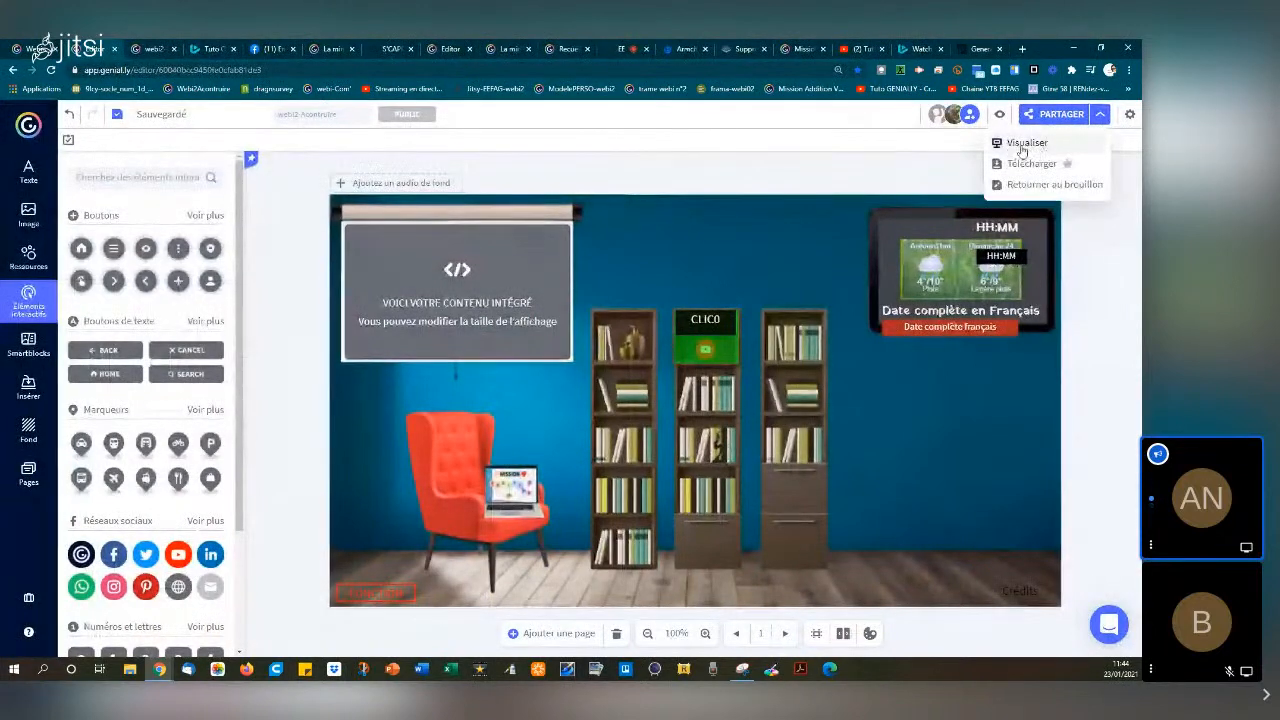
pyautogui.click(163, 50)
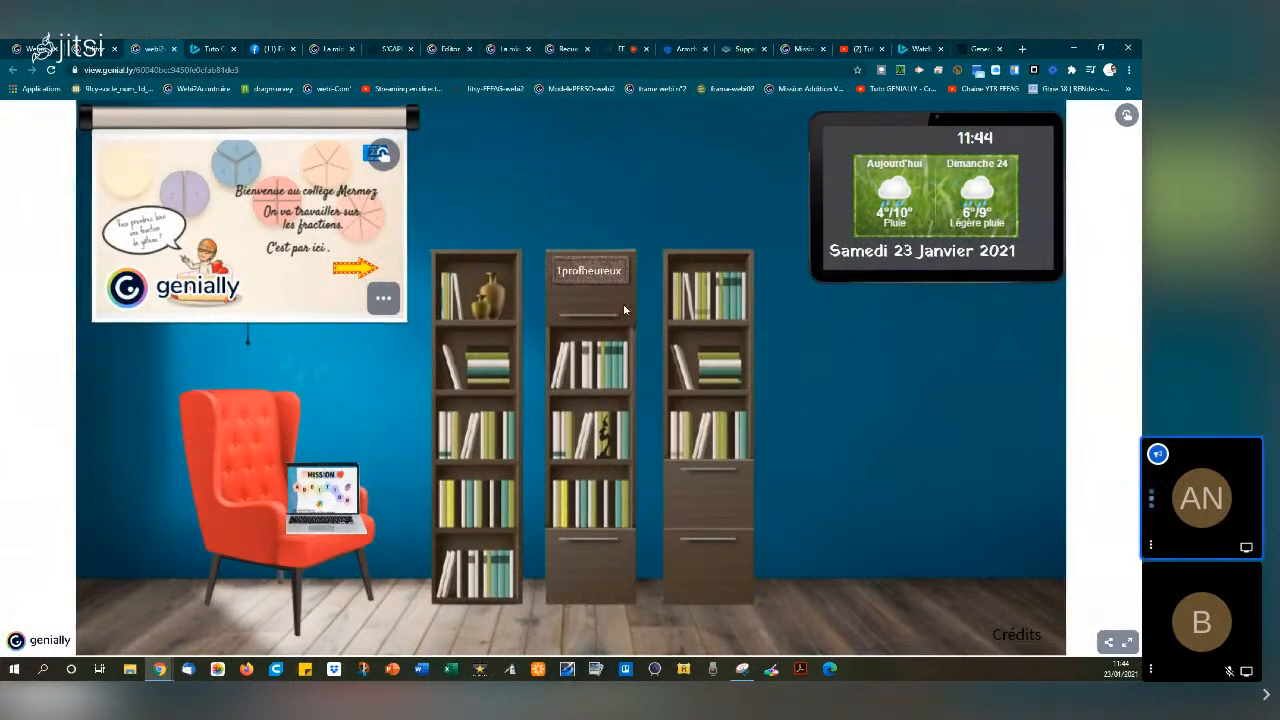
pyautogui.click(591, 277)
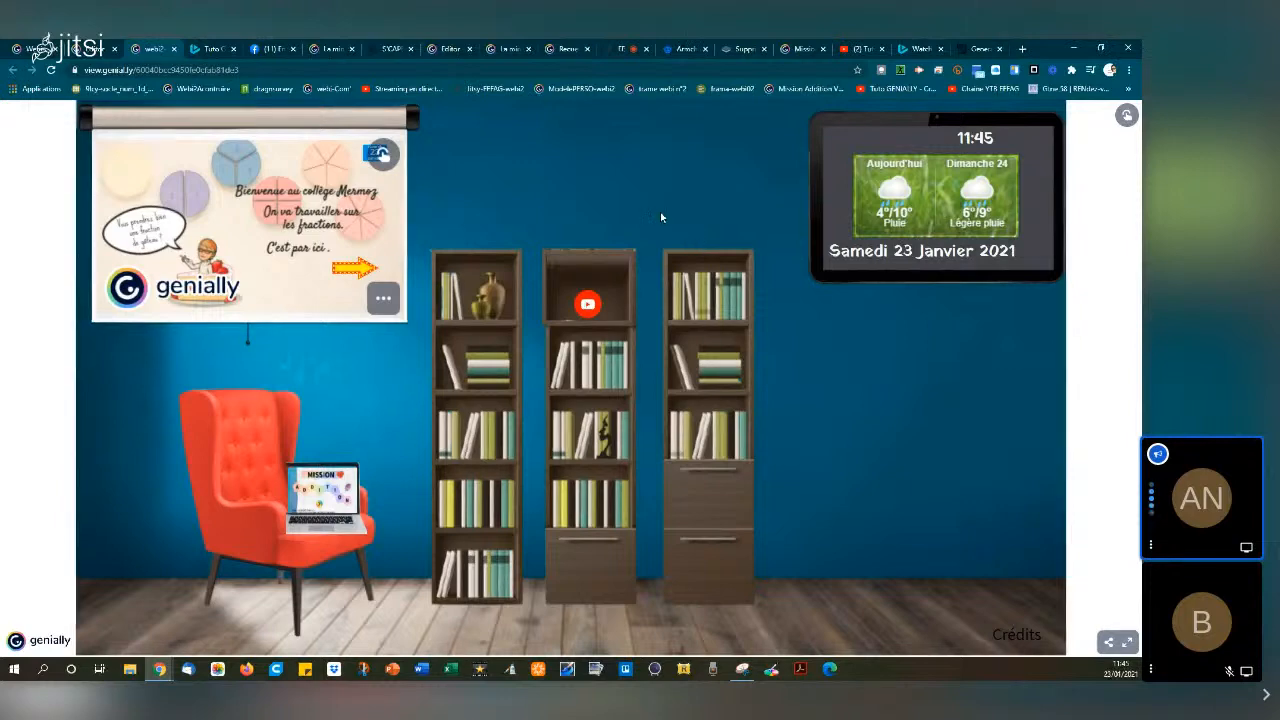
# Return to the classroom editor and move the C_ON group off the drawer to the wall above the middle bookcase
pyautogui.click(90, 48)
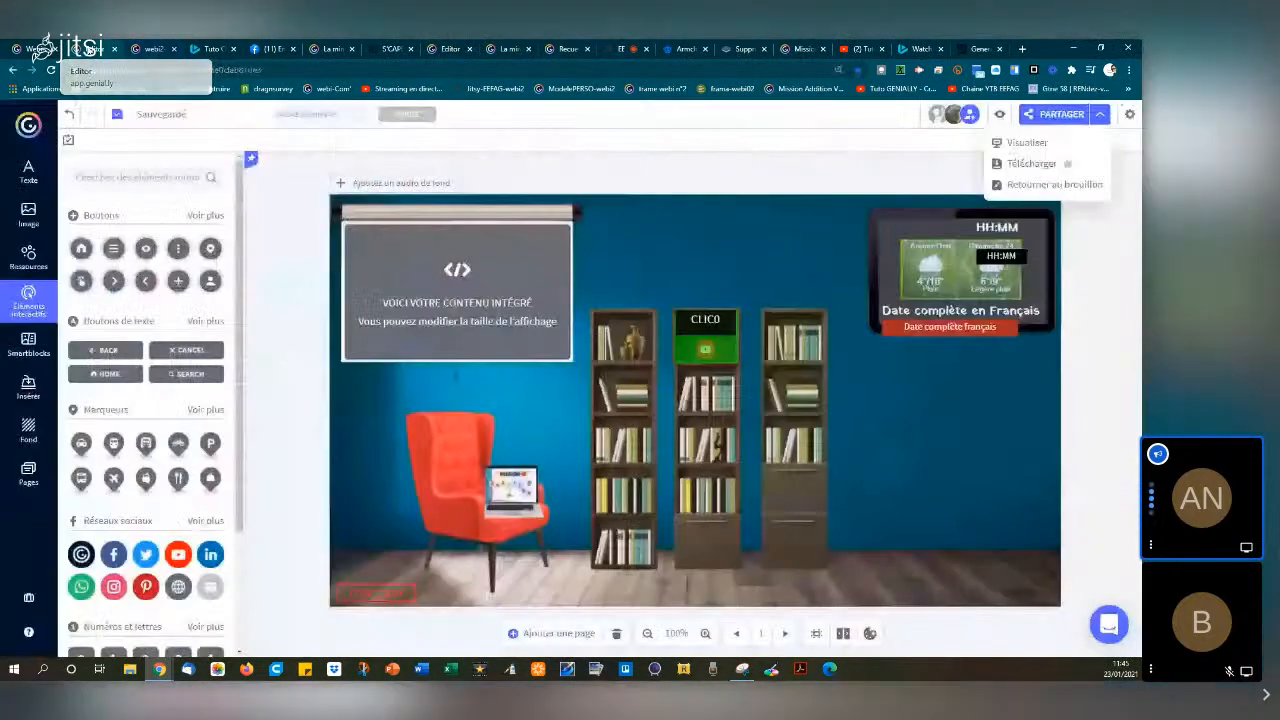
pyautogui.moveTo(733, 352)
pyautogui.mouseDown()
pyautogui.moveTo(726, 255)
pyautogui.moveTo(726, 348)
pyautogui.mouseUp()
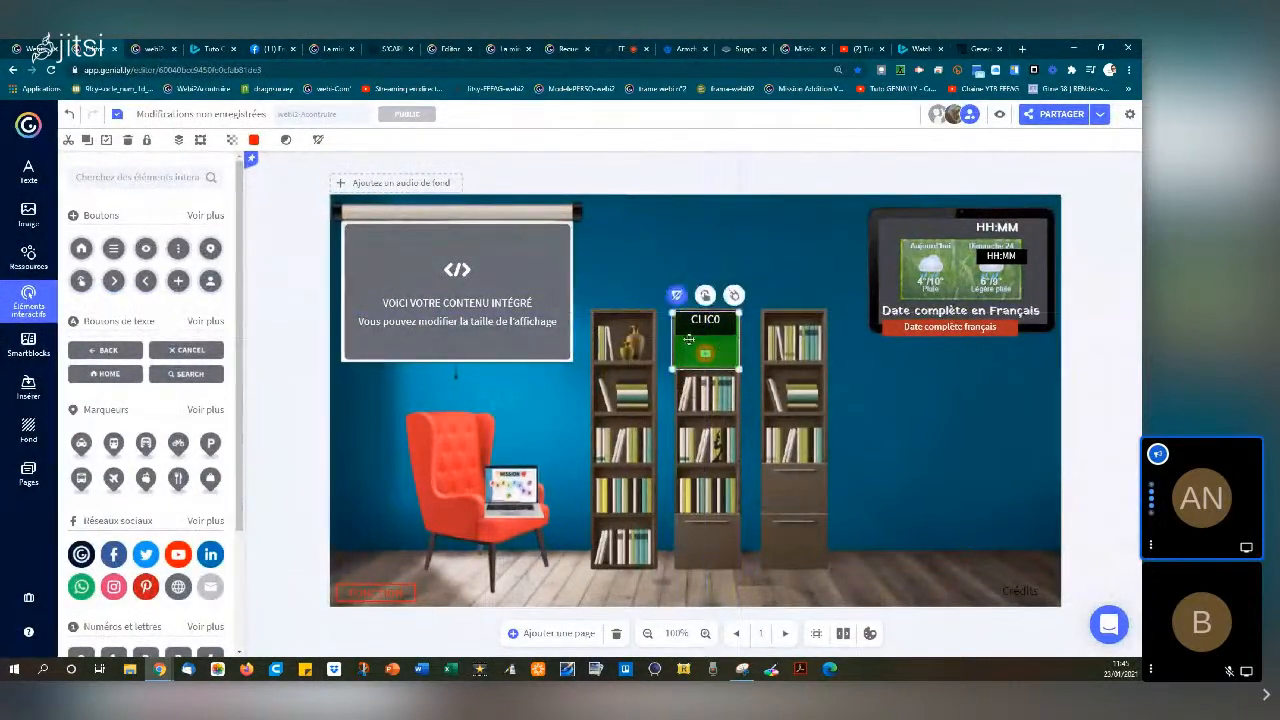
pyautogui.moveTo(671, 312); pyautogui.dragTo(673, 313)
pyautogui.moveTo(734, 347); pyautogui.dragTo(740, 250)
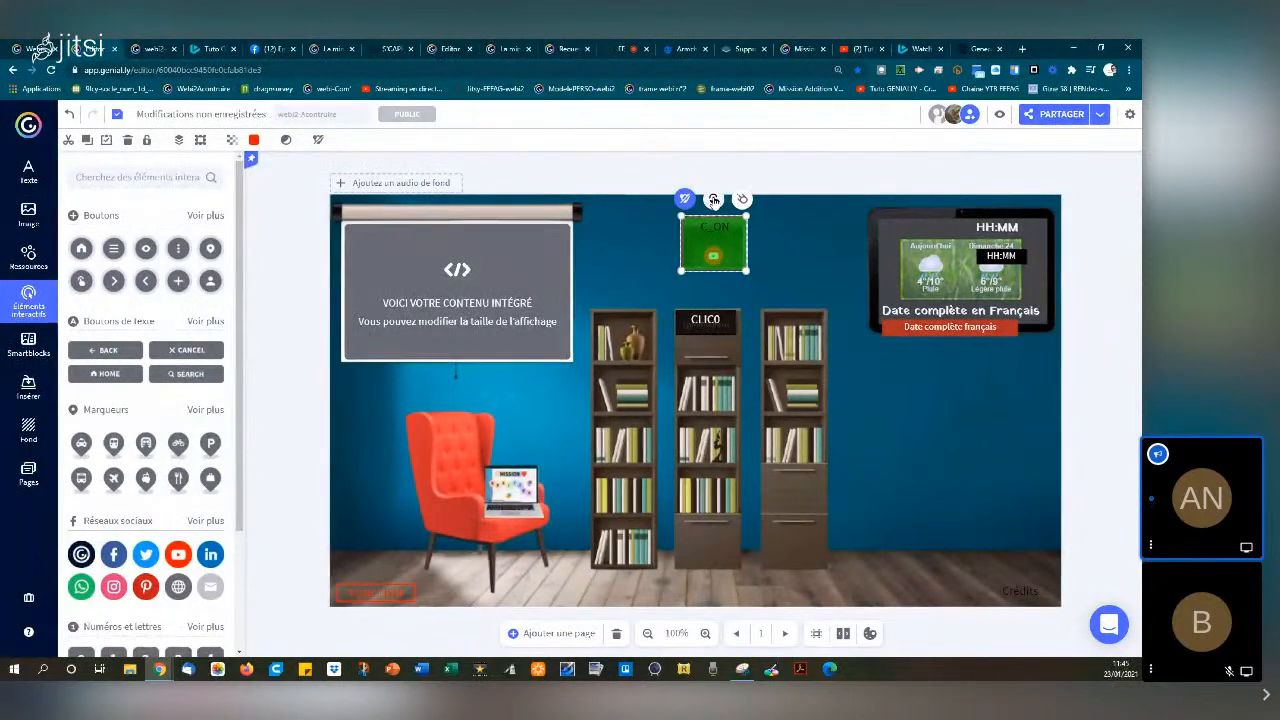
# Copy the generated video embed code from the Générateur d'Iframe page and return to the classroom editor
pyautogui.click(968, 50)
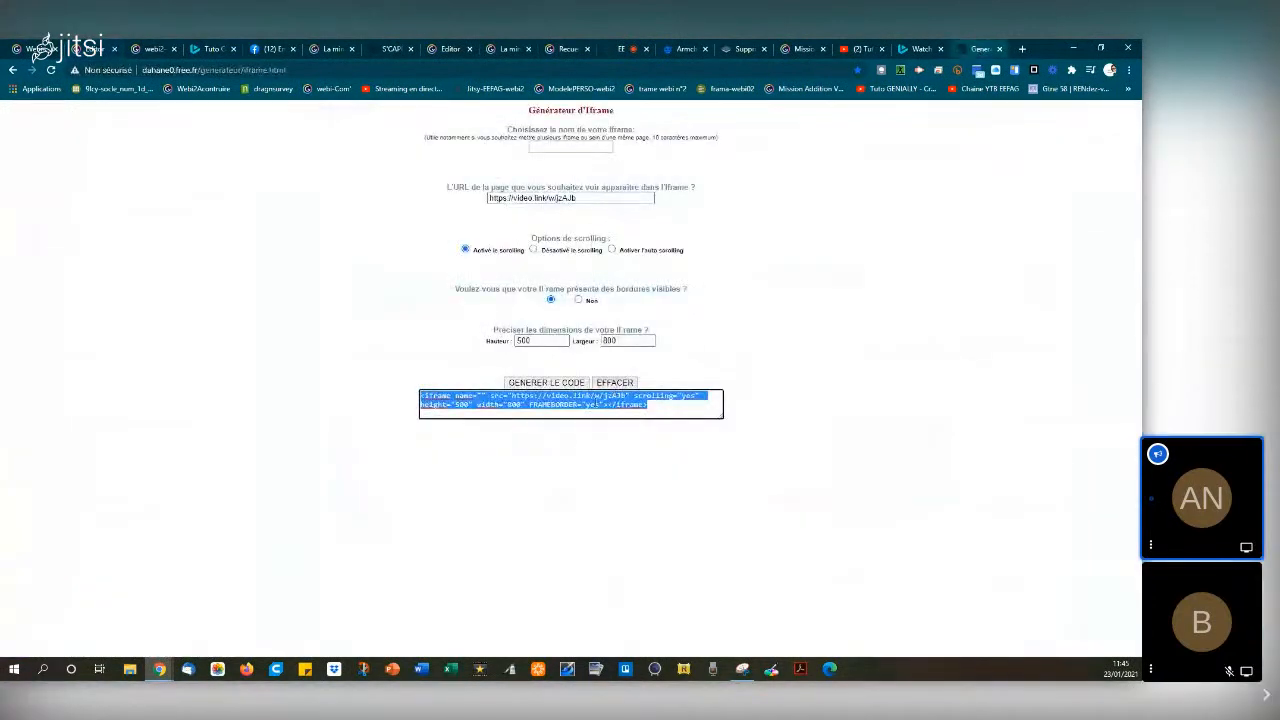
pyautogui.rightClick(596, 407)
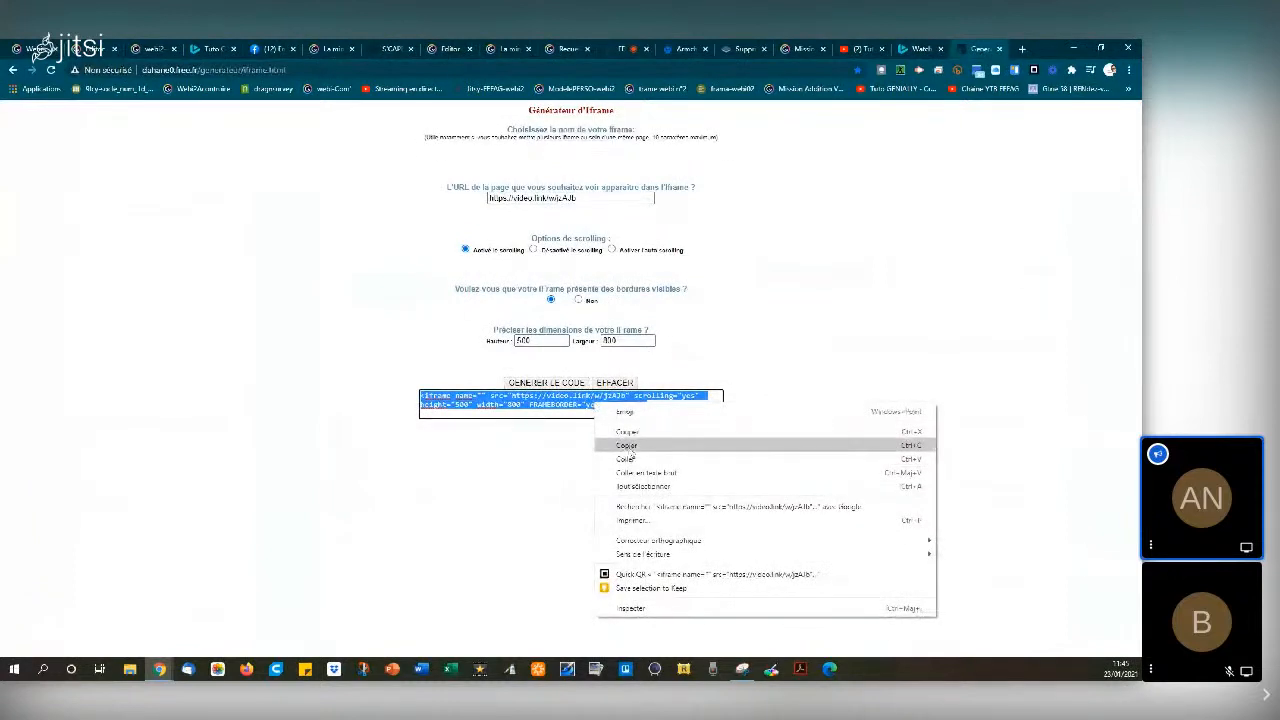
pyautogui.click(640, 445)
pyautogui.click(92, 49)
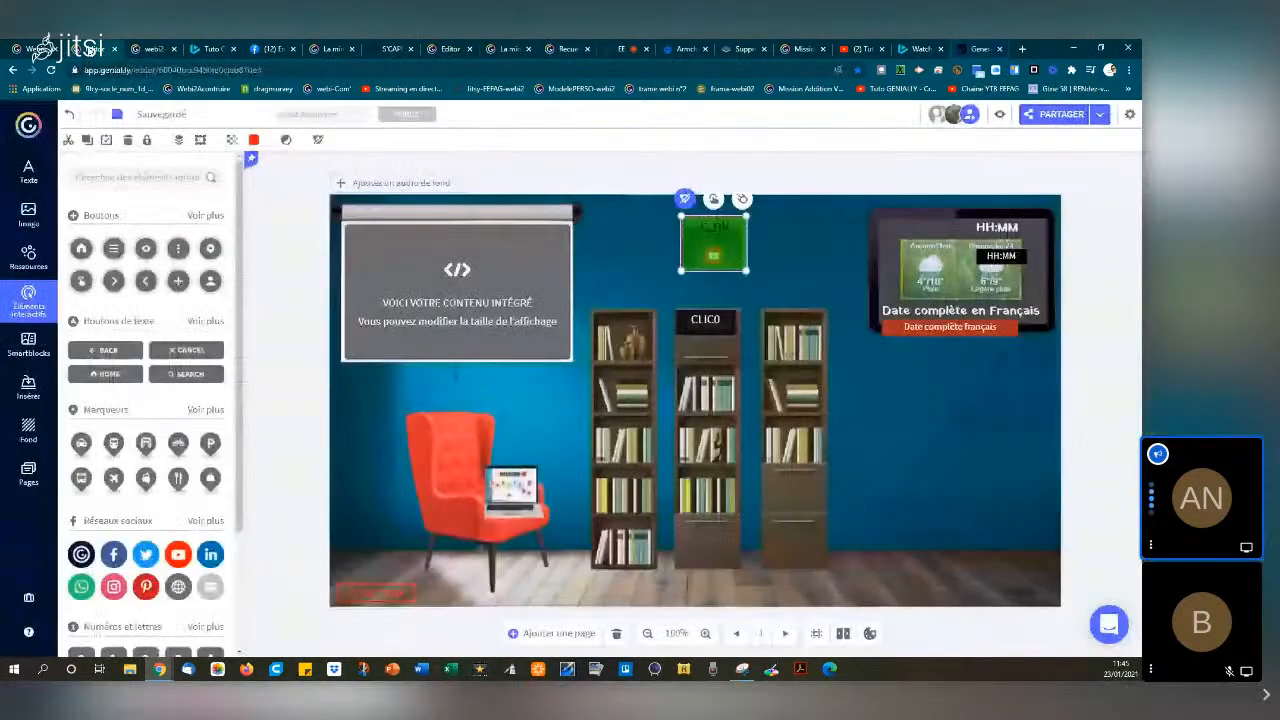
# Add a Fenêtre interactivity to the C_ON group and paste the copied iframe code into its HTML source
pyautogui.click(714, 199)
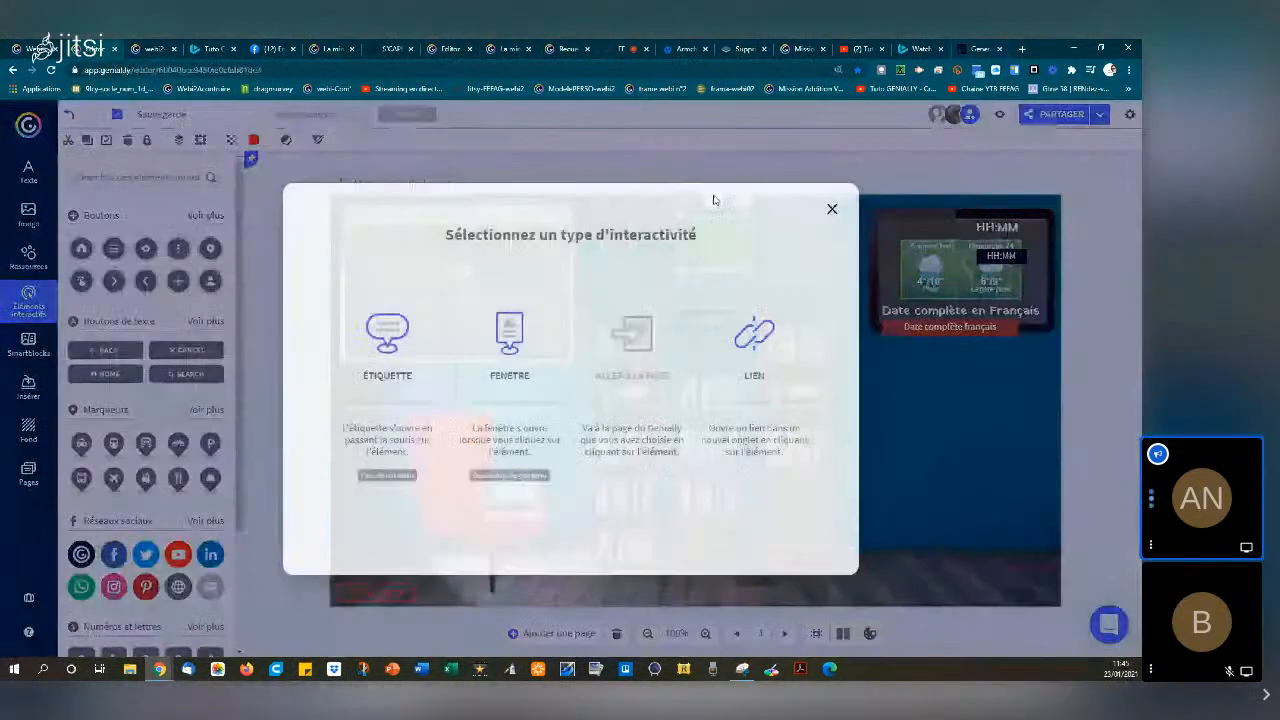
pyautogui.click(509, 345)
pyautogui.click(835, 244)
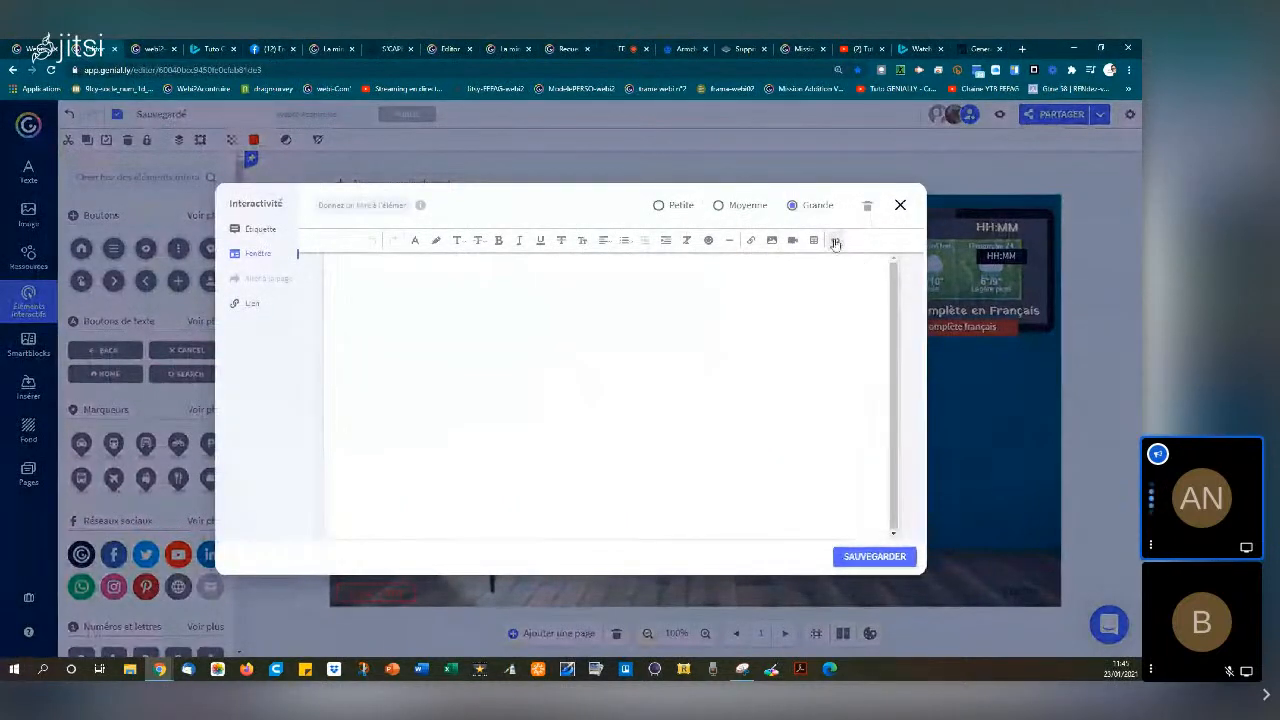
pyautogui.rightClick(738, 287)
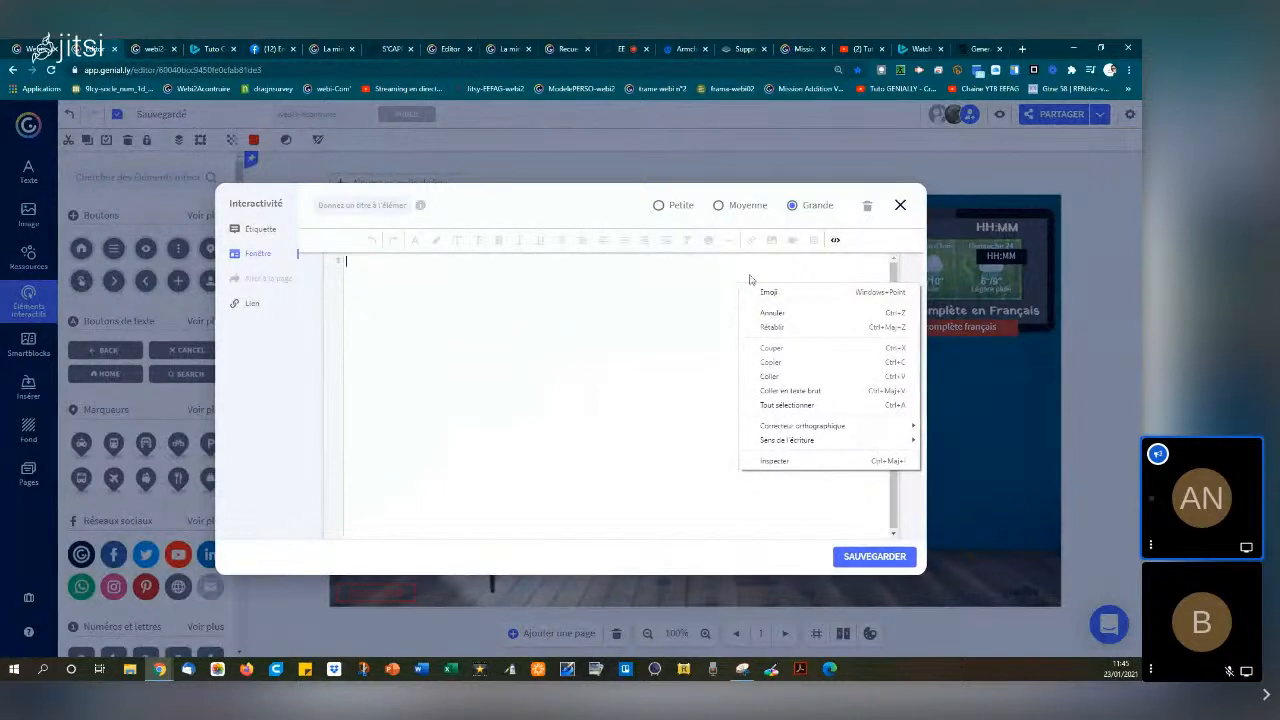
pyautogui.click(770, 376)
pyautogui.click(835, 242)
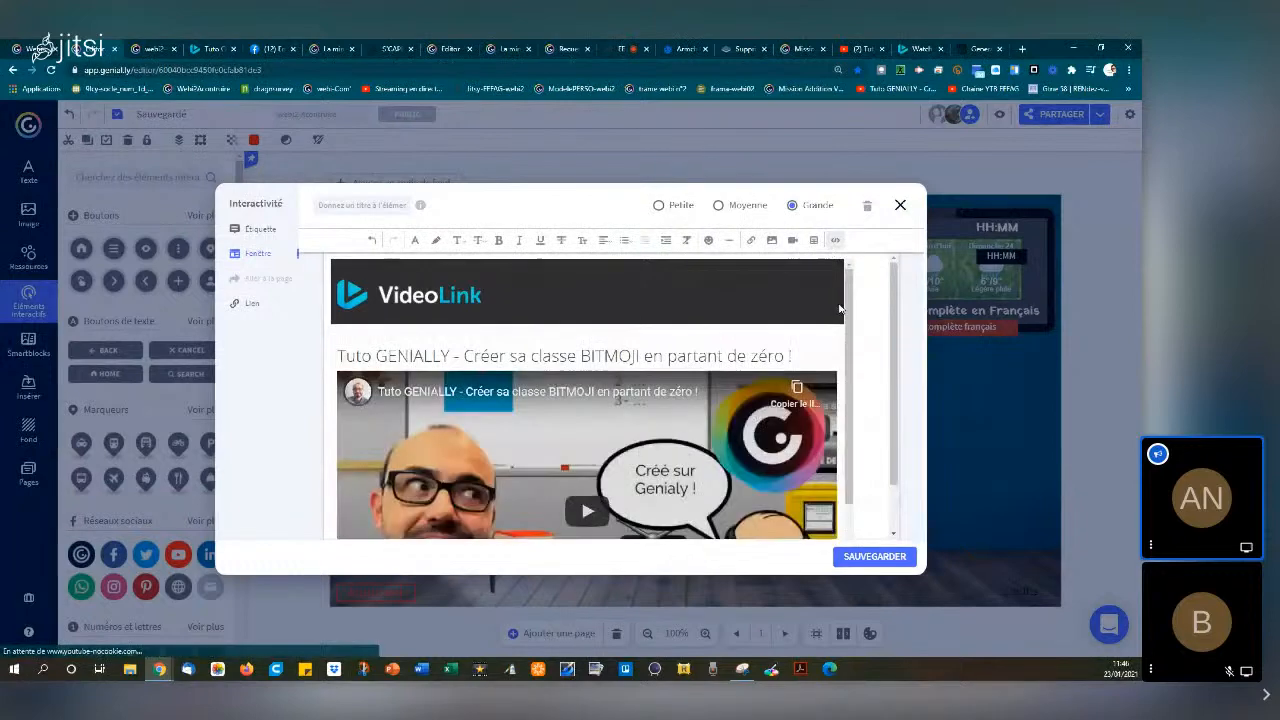
# Centre the embedded video in the window, save the interactivity, and move the C_ON group back over the top drawer
pyautogui.click(605, 241)
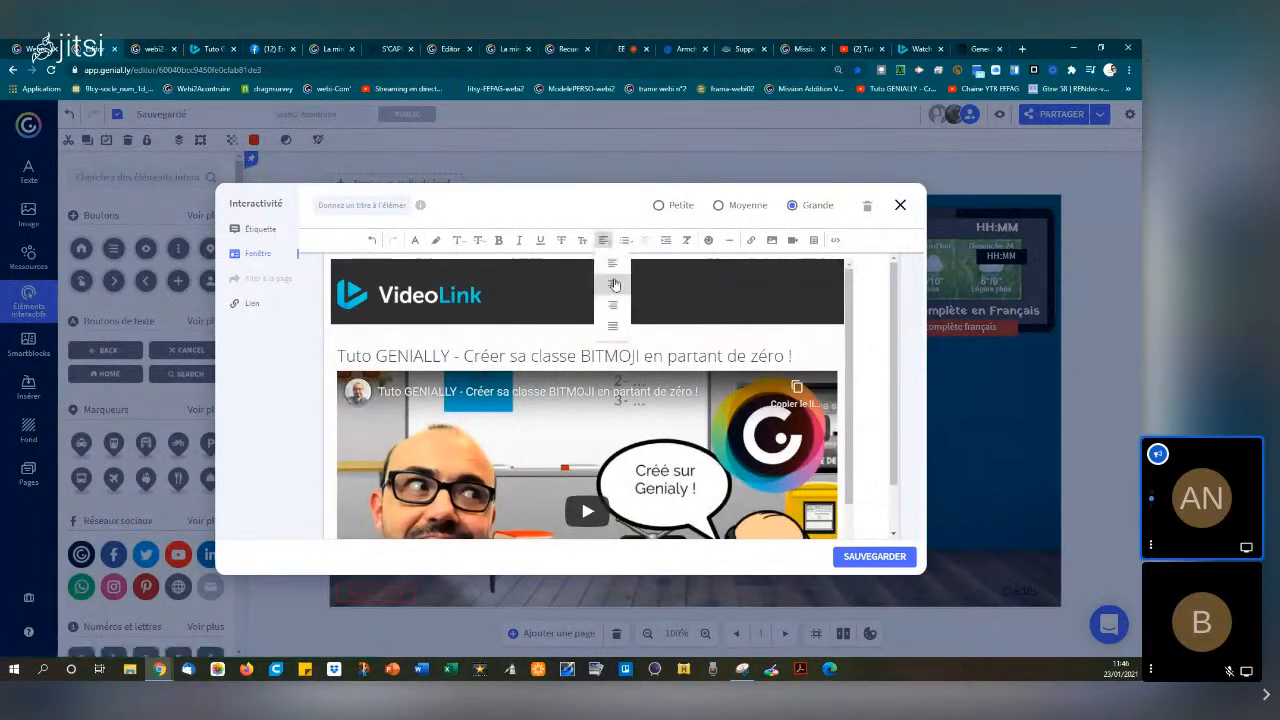
pyautogui.click(606, 282)
pyautogui.click(868, 560)
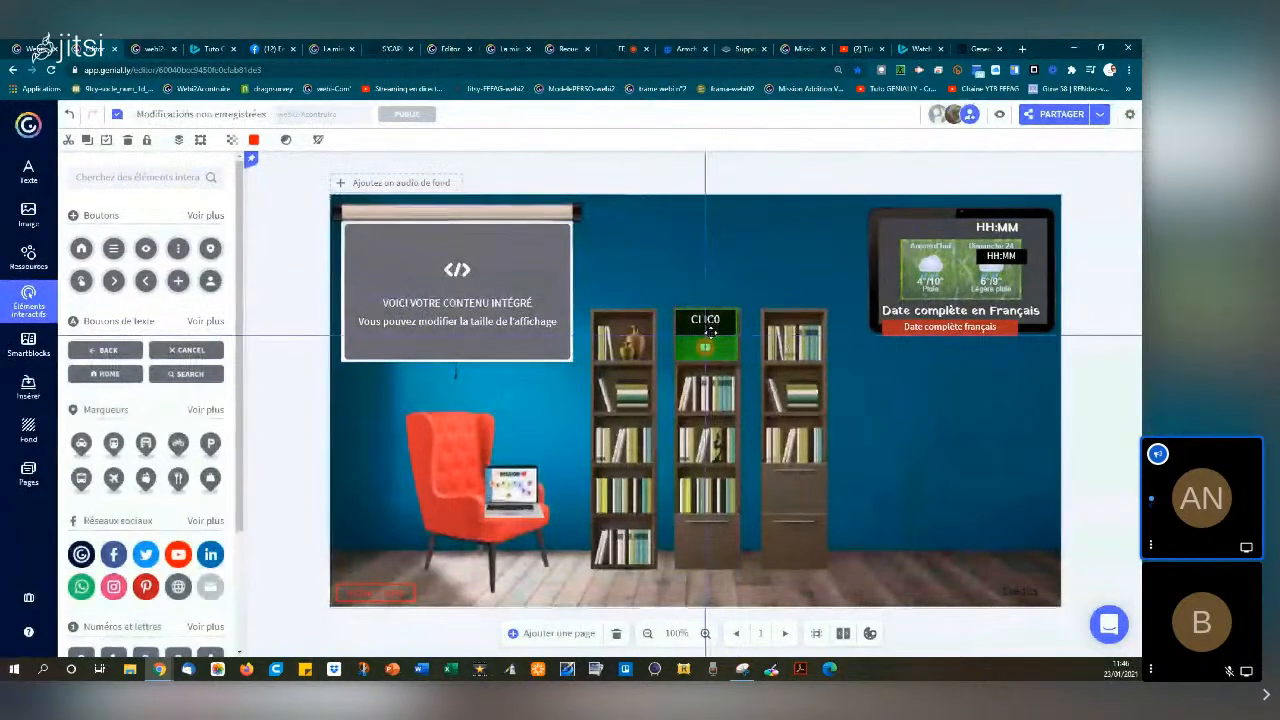
pyautogui.click(710, 333)
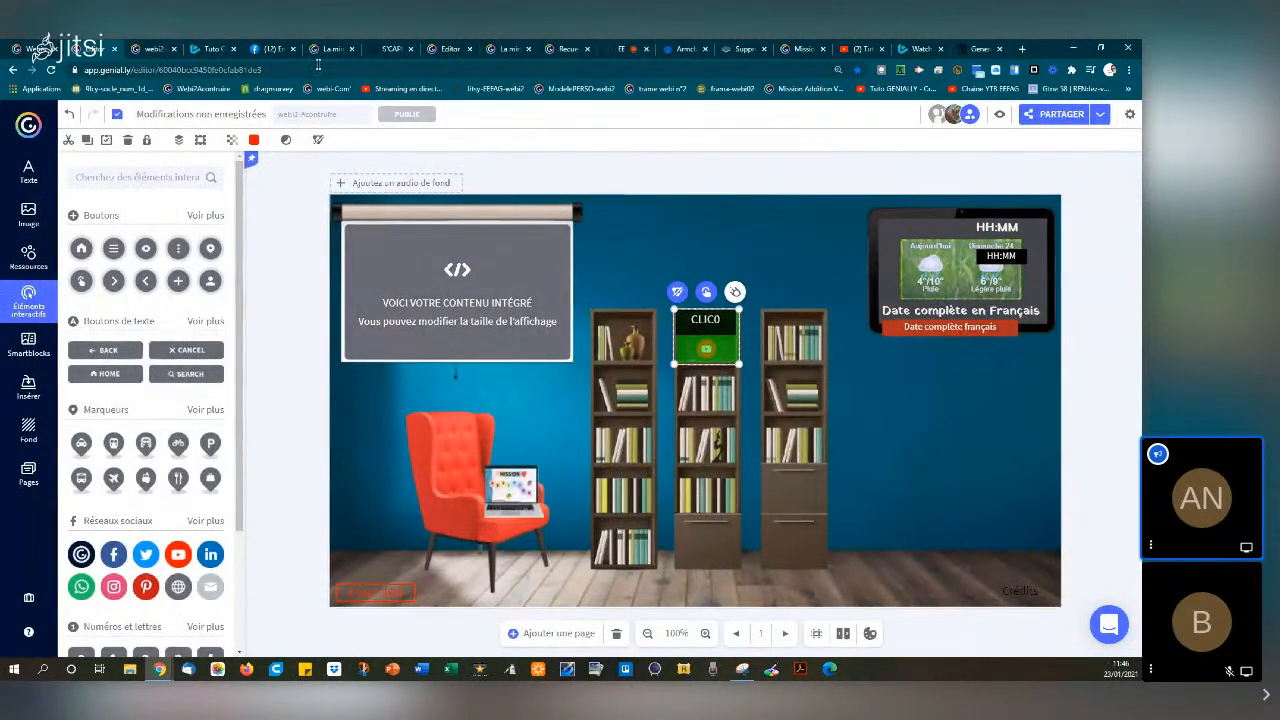
# Reload the published classroom, open the labelled drawer, and check the video window behind its YouTube button
pyautogui.click(152, 48)
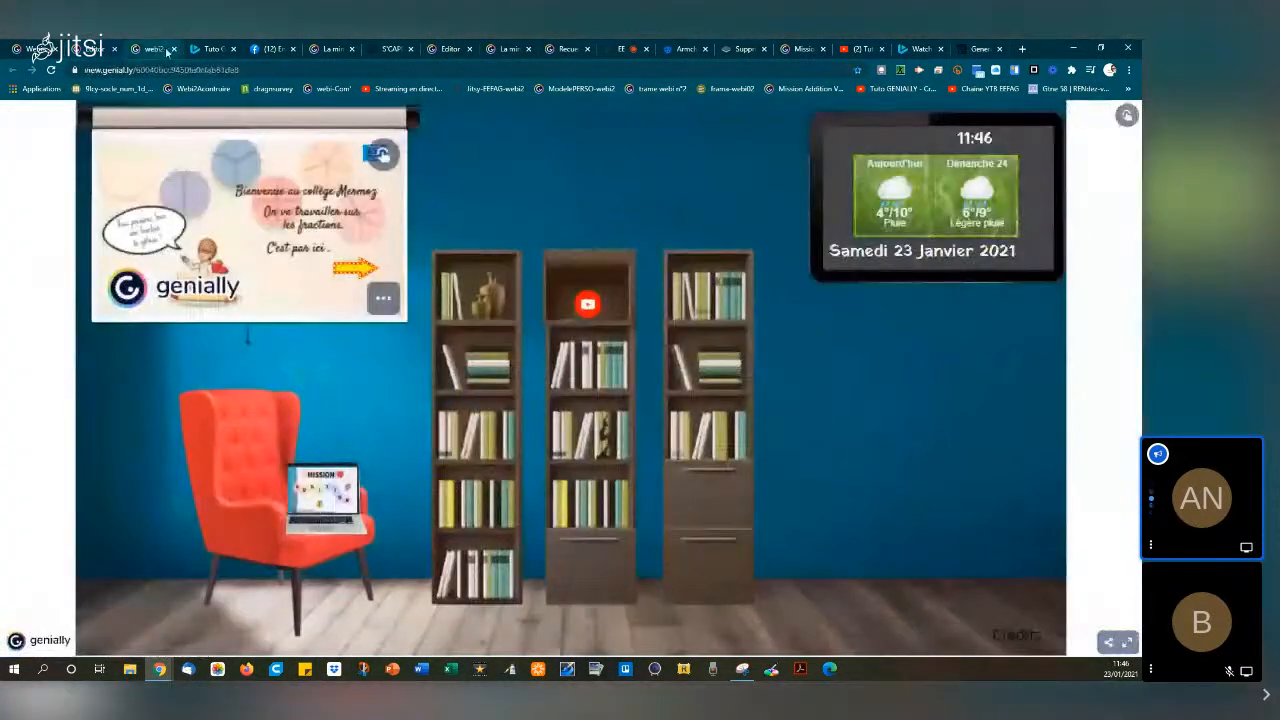
pyautogui.click(51, 70)
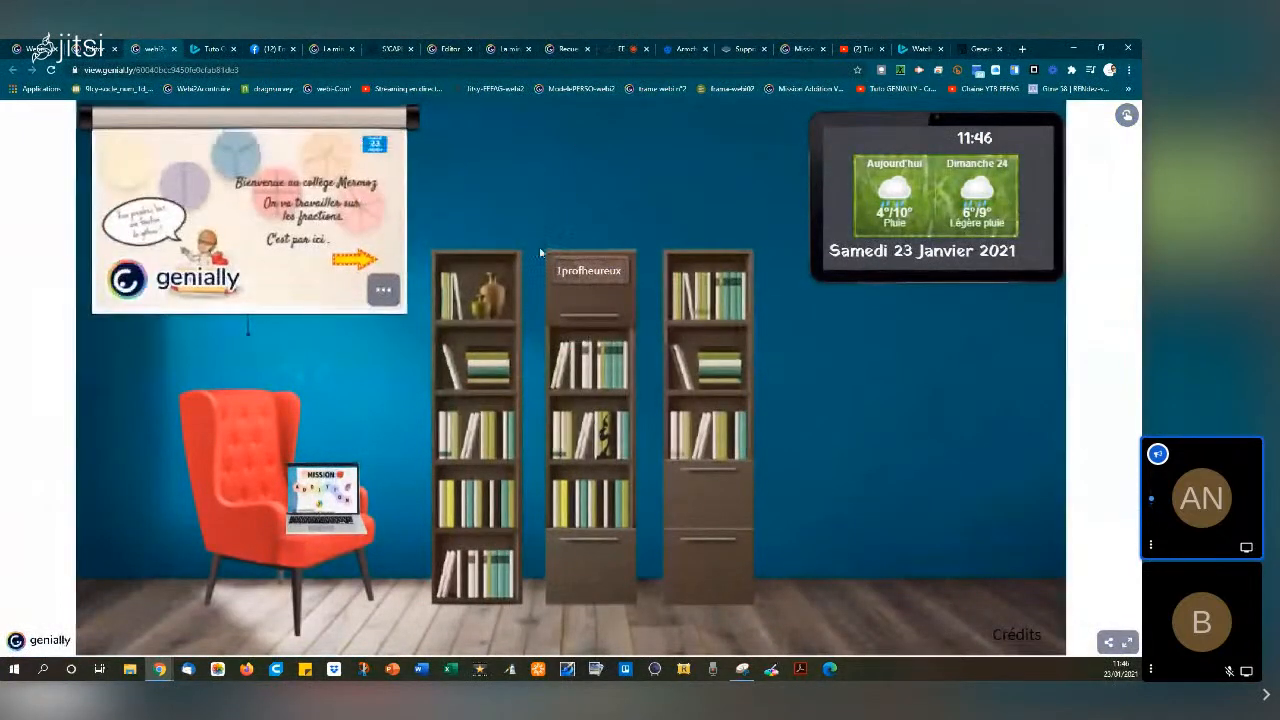
pyautogui.click(588, 300)
pyautogui.click(588, 305)
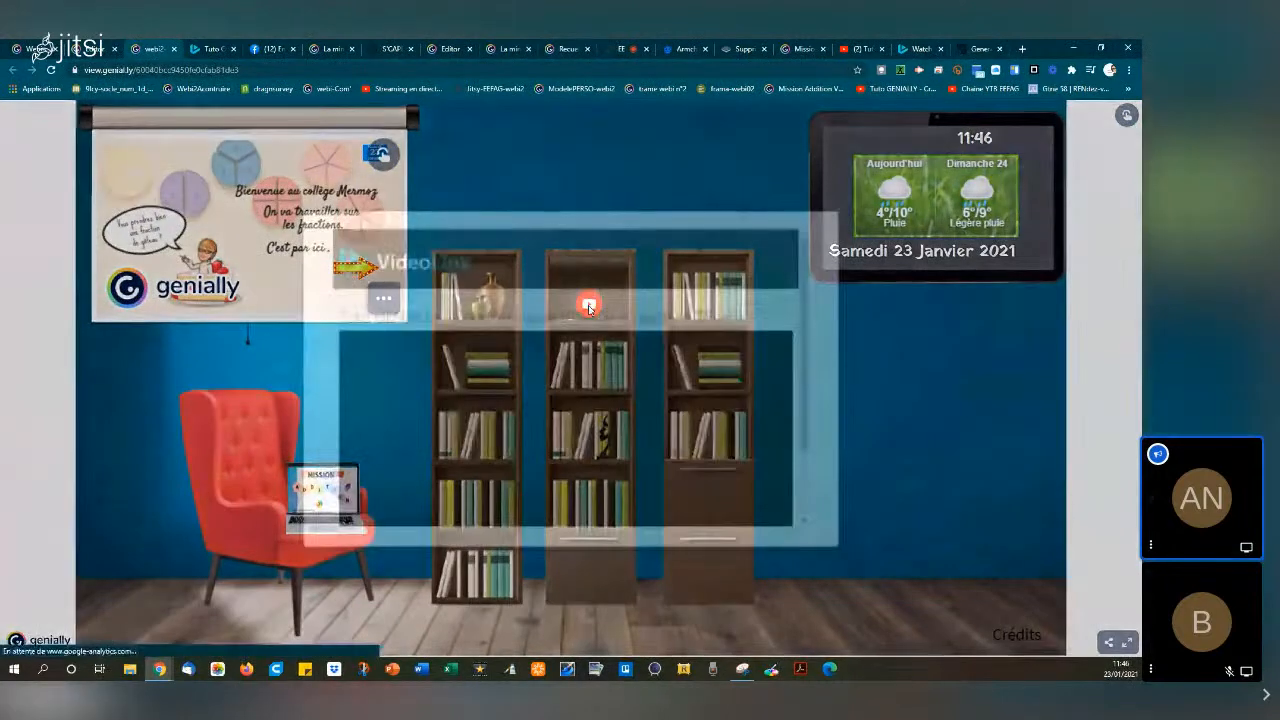
pyautogui.scroll(-2, 600, 352)
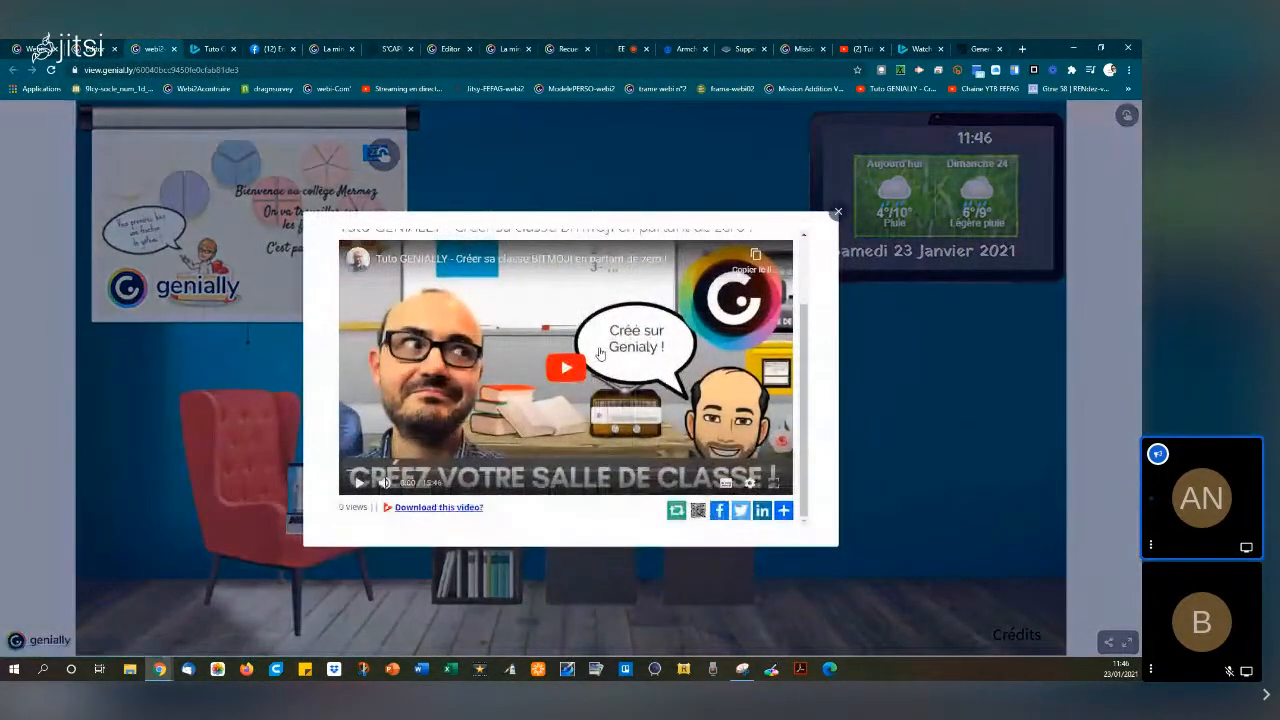
pyautogui.scroll(2, 600, 352)
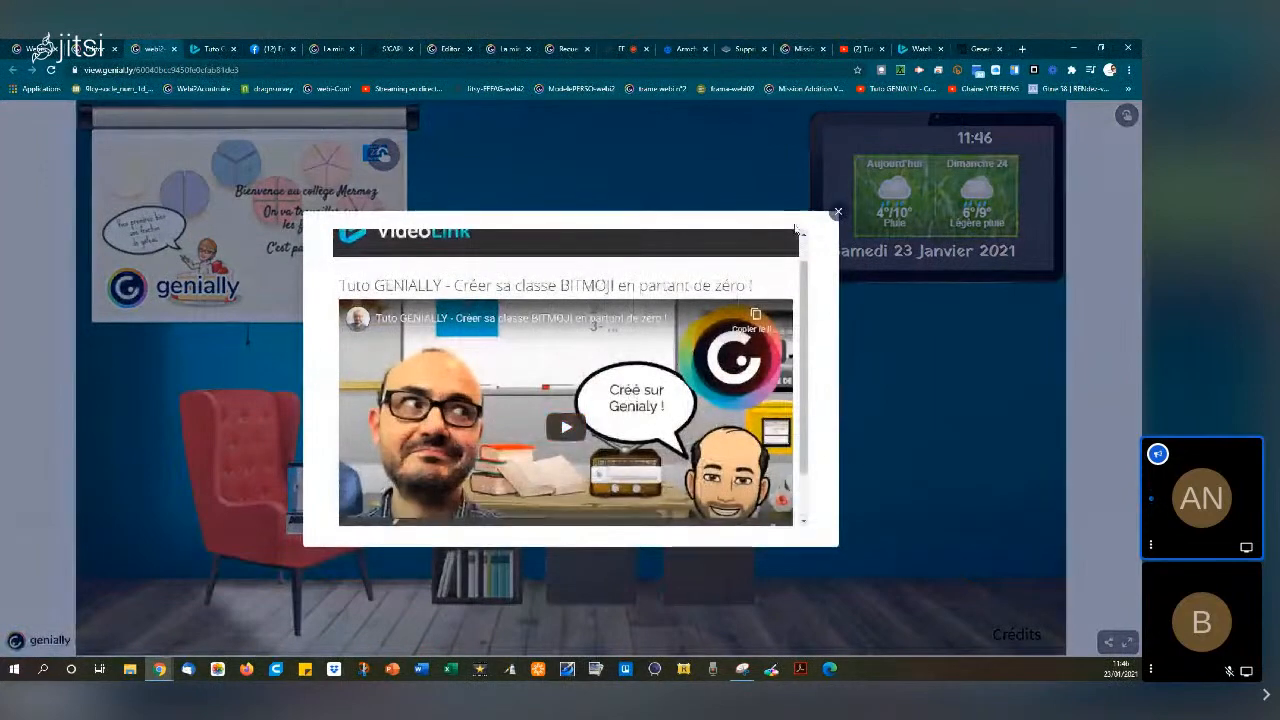
# Close the video window in the published classroom and return to the classroom editor
pyautogui.click(838, 215)
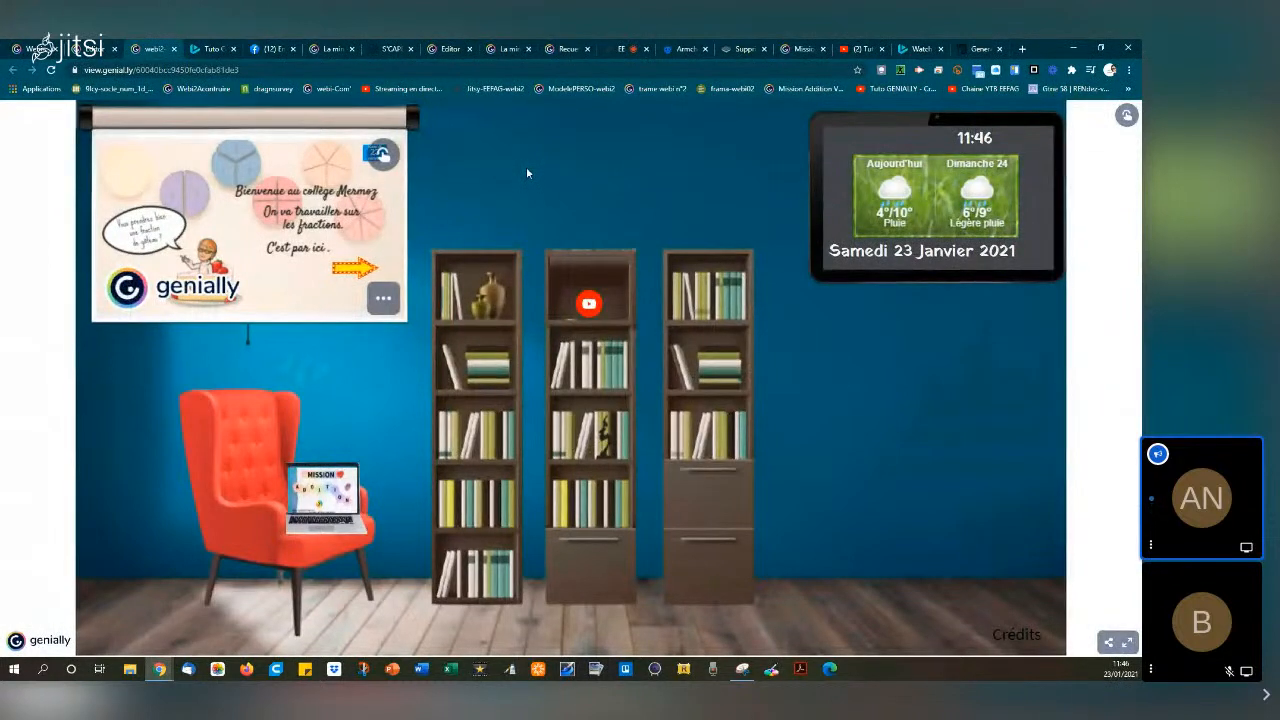
pyautogui.click(88, 48)
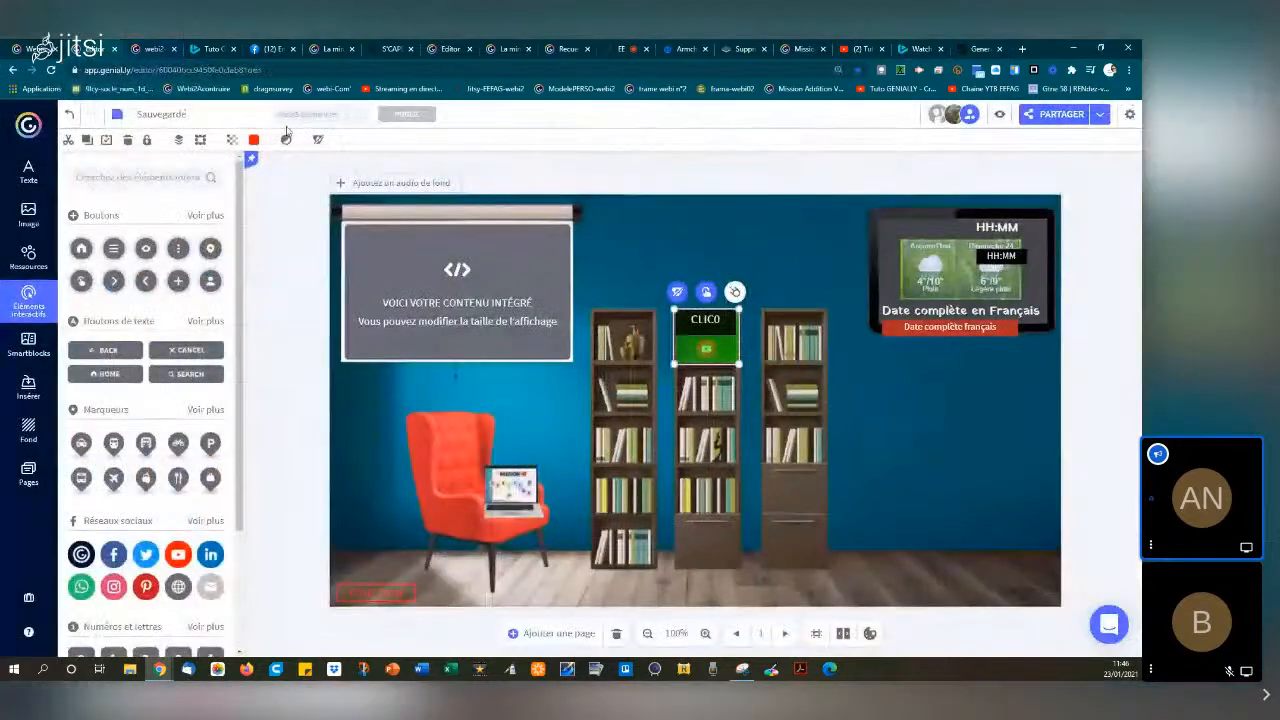
pyautogui.click(1104, 443)
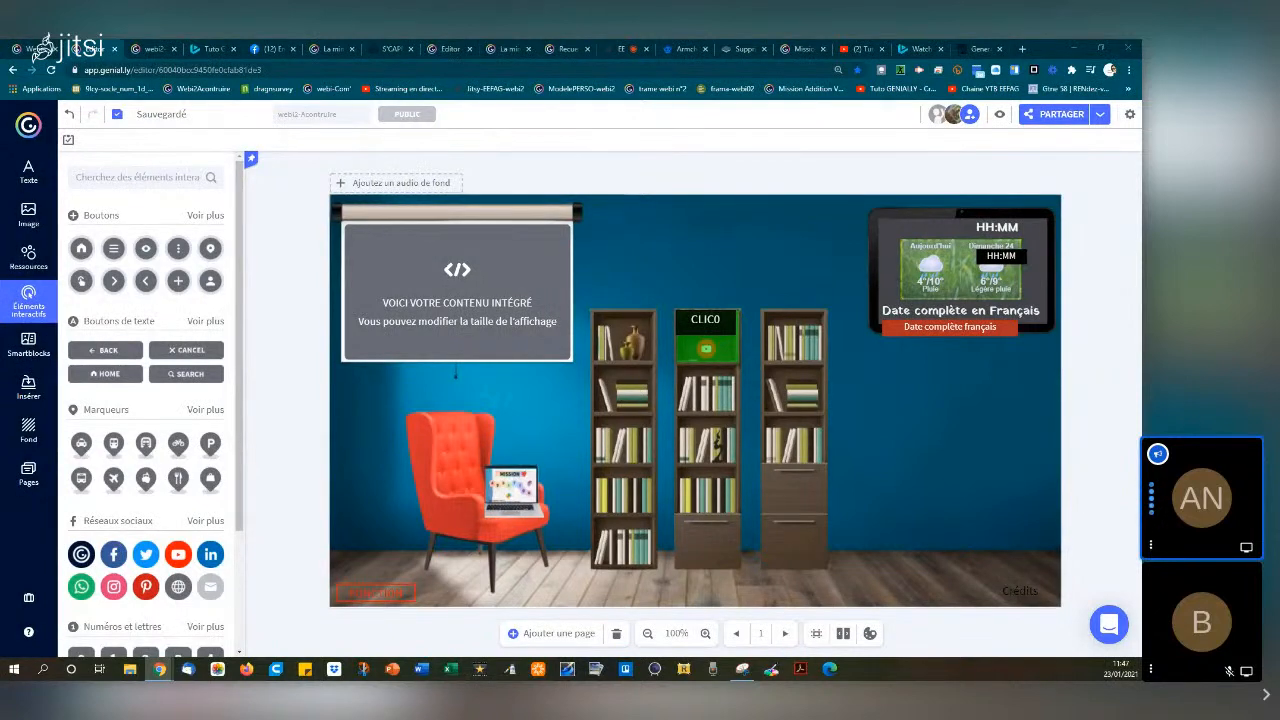
# Browse the pages of sample virtual classrooms in the models presentation and return to the classroom editor
pyautogui.moveTo(1141, 45); pyautogui.dragTo(980, 48)
pyautogui.click(1125, 385)
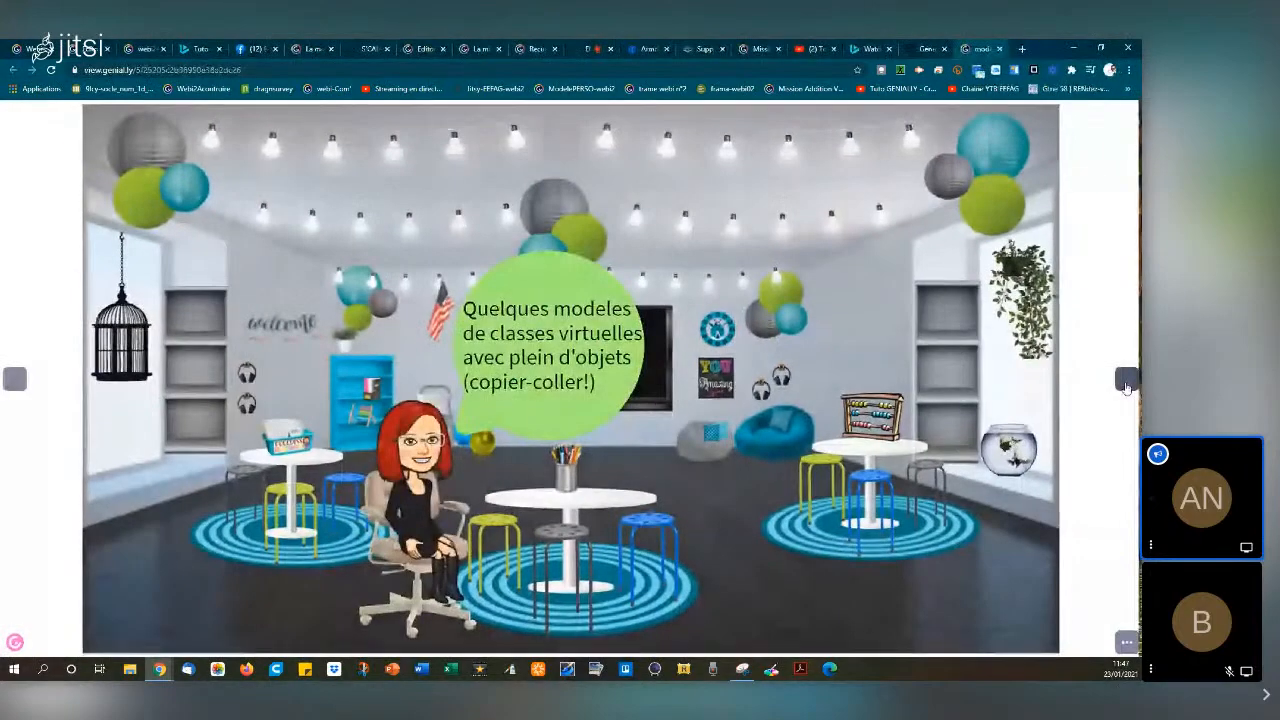
pyautogui.click(1125, 385)
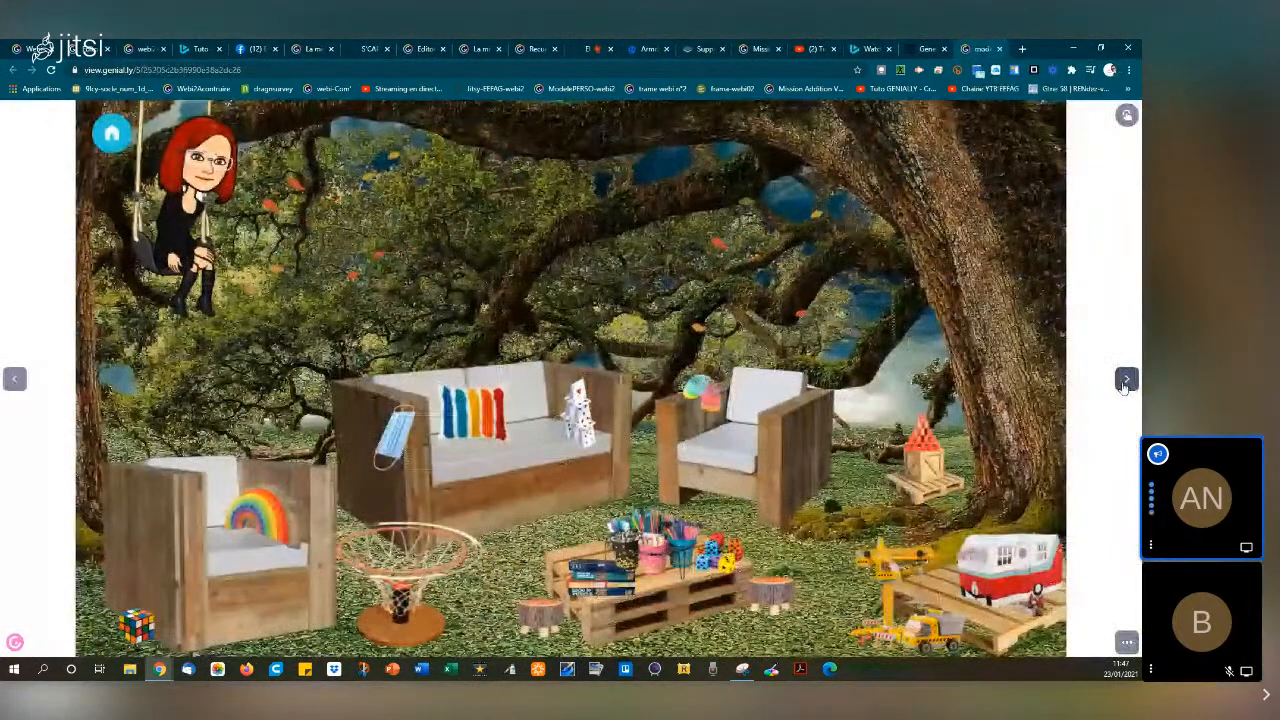
pyautogui.press('Right')
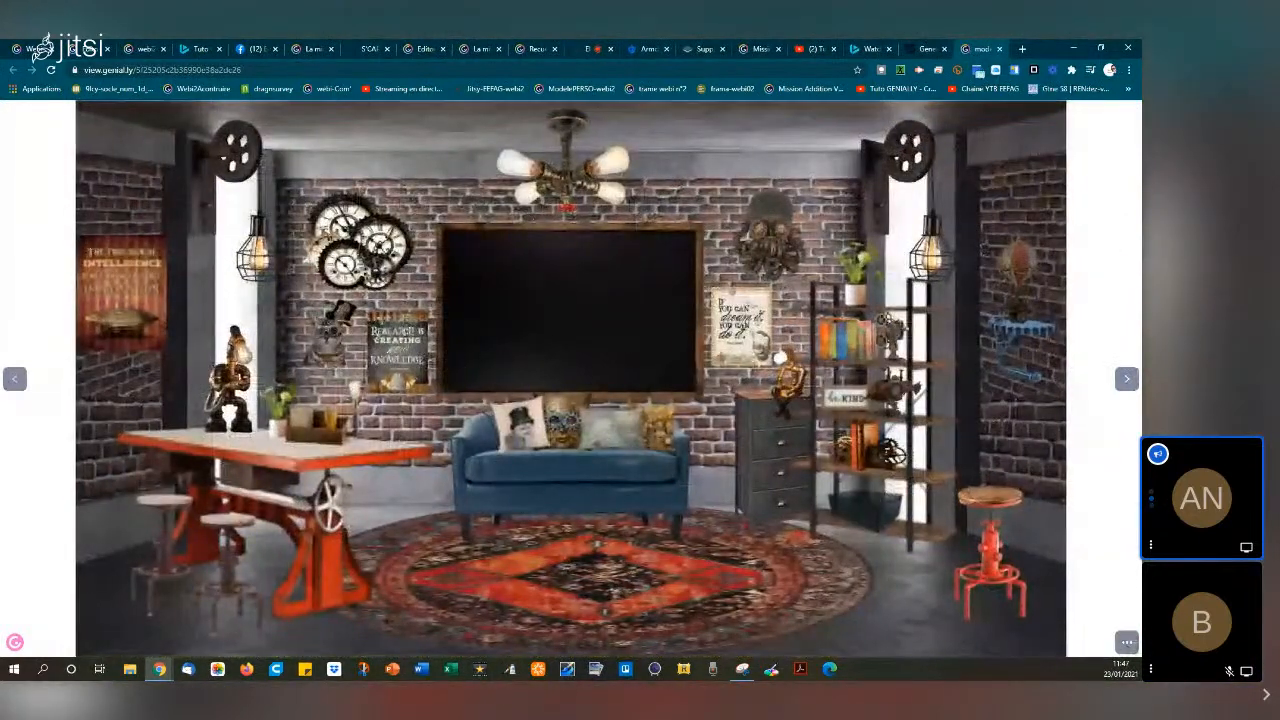
pyautogui.click(1124, 382)
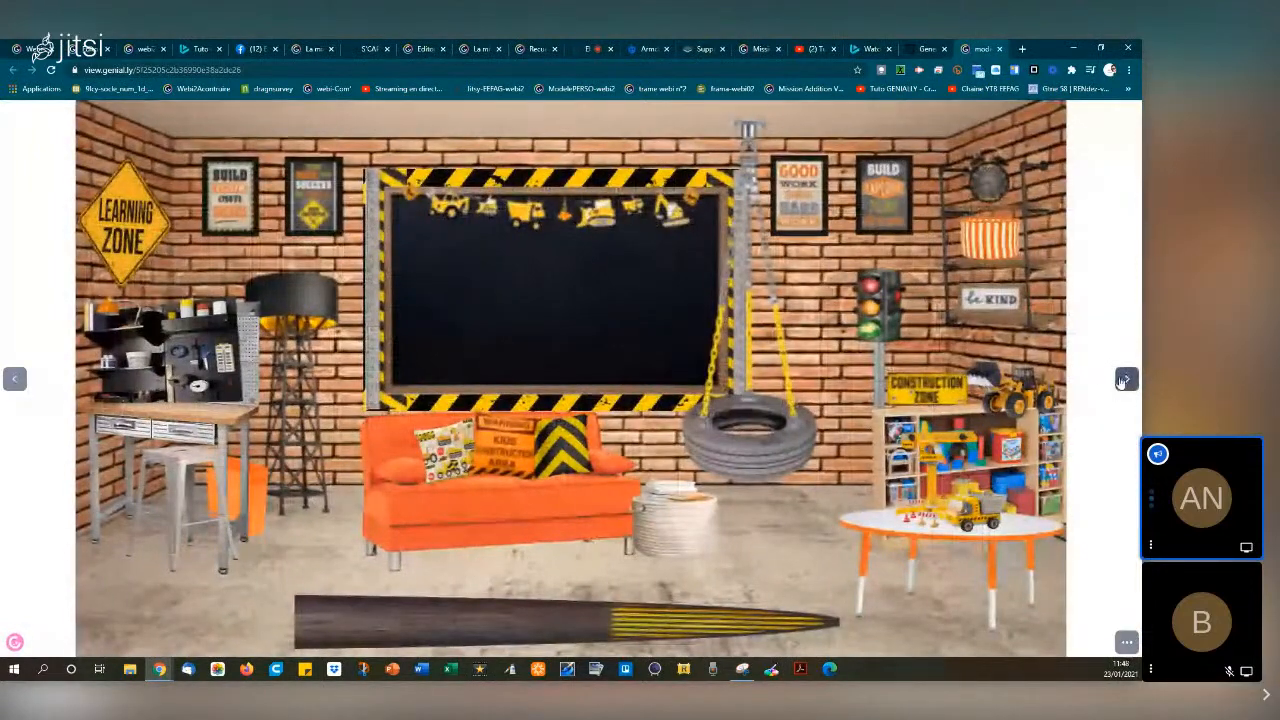
pyautogui.click(1121, 382)
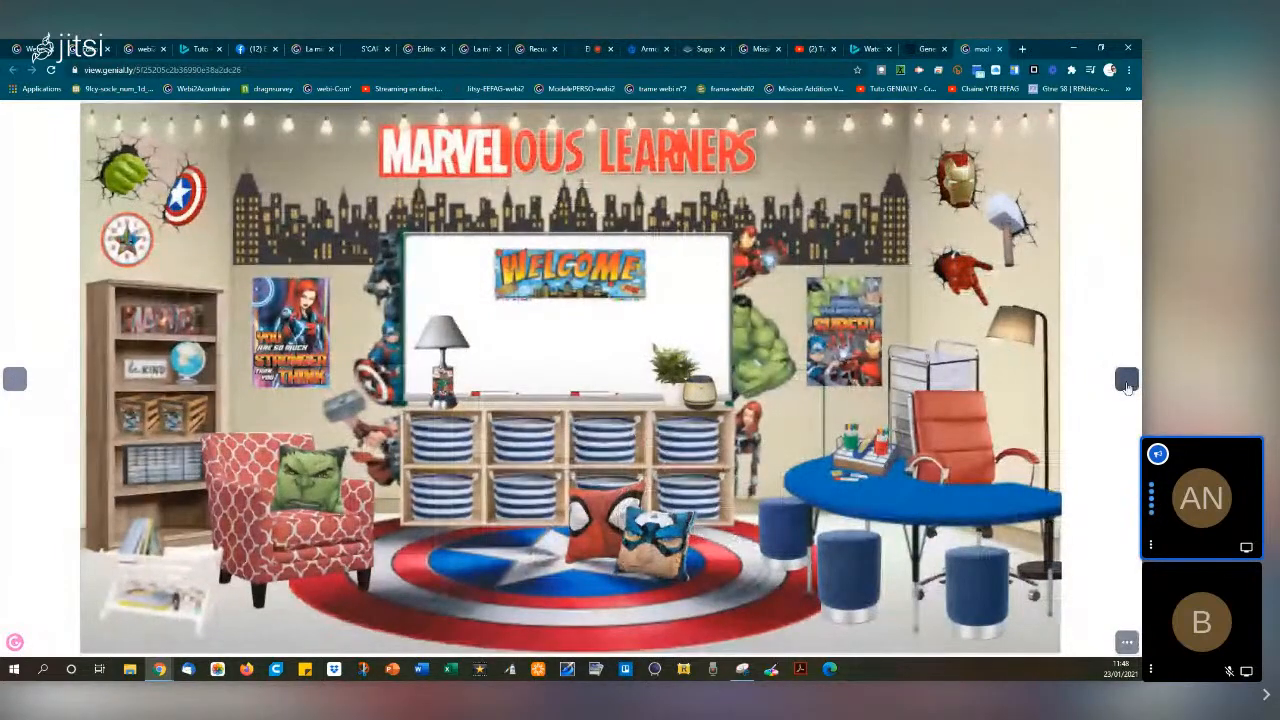
pyautogui.click(1126, 380)
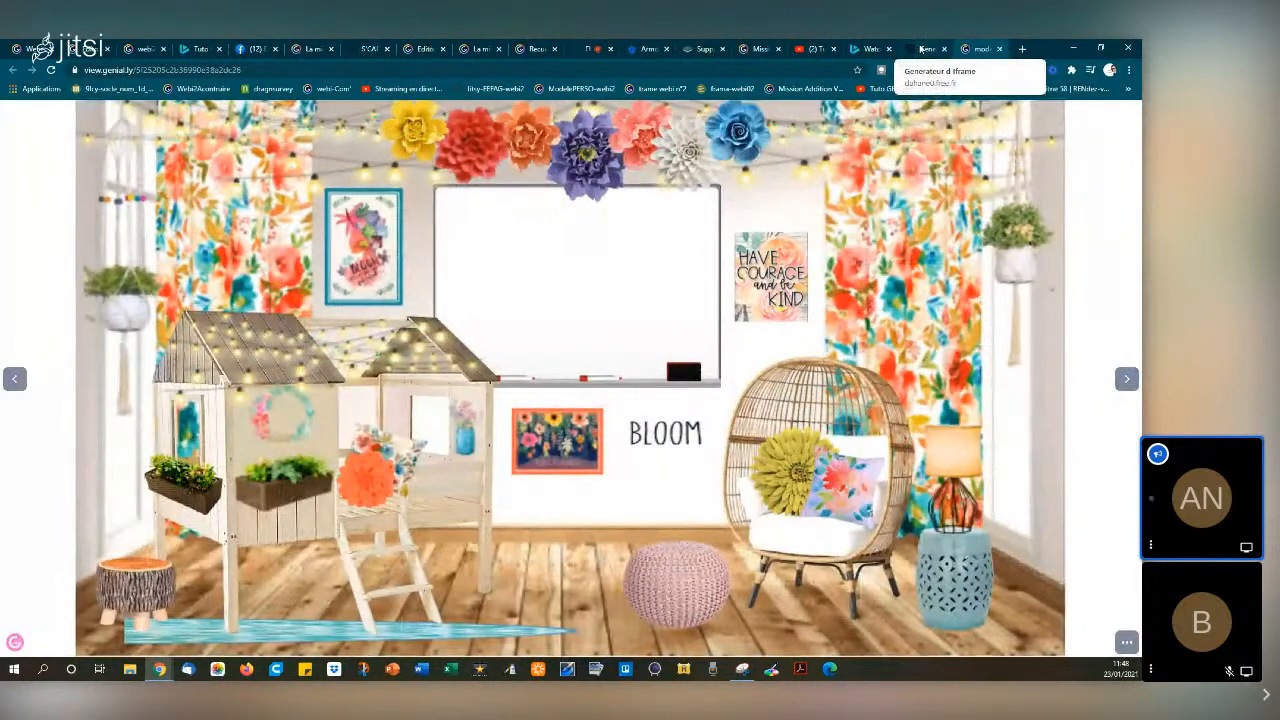
pyautogui.click(920, 48)
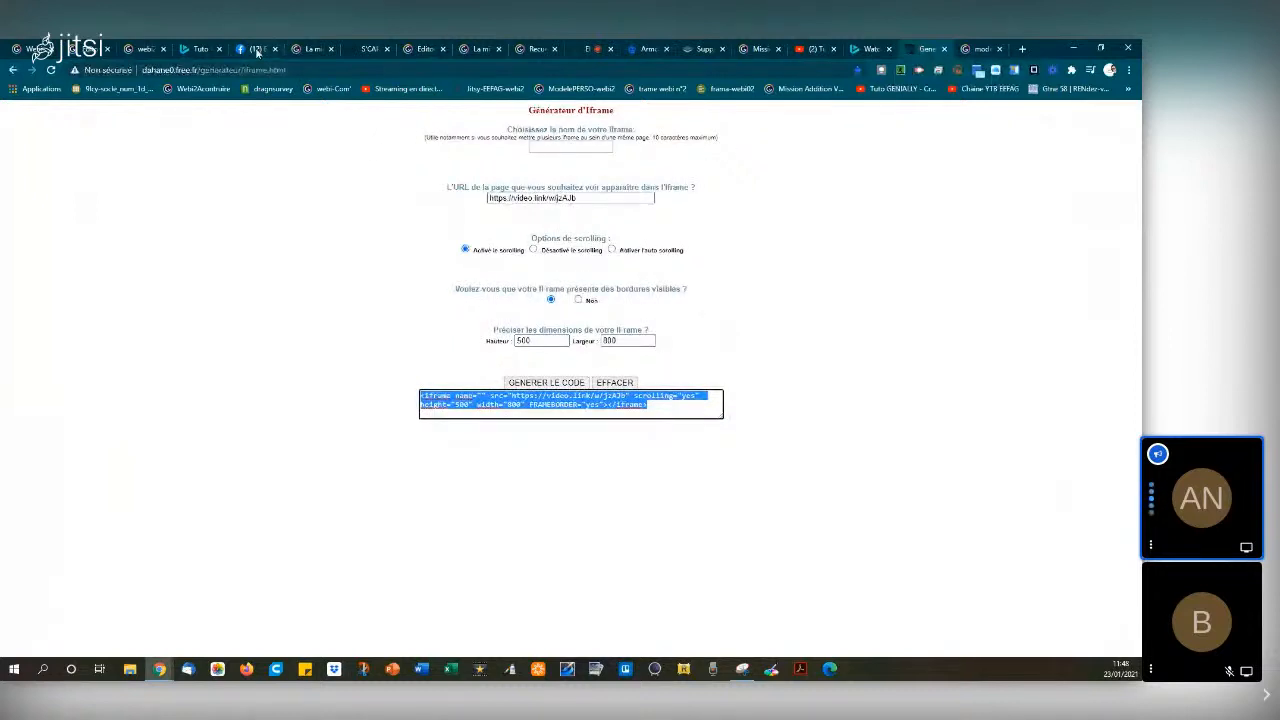
pyautogui.click(88, 48)
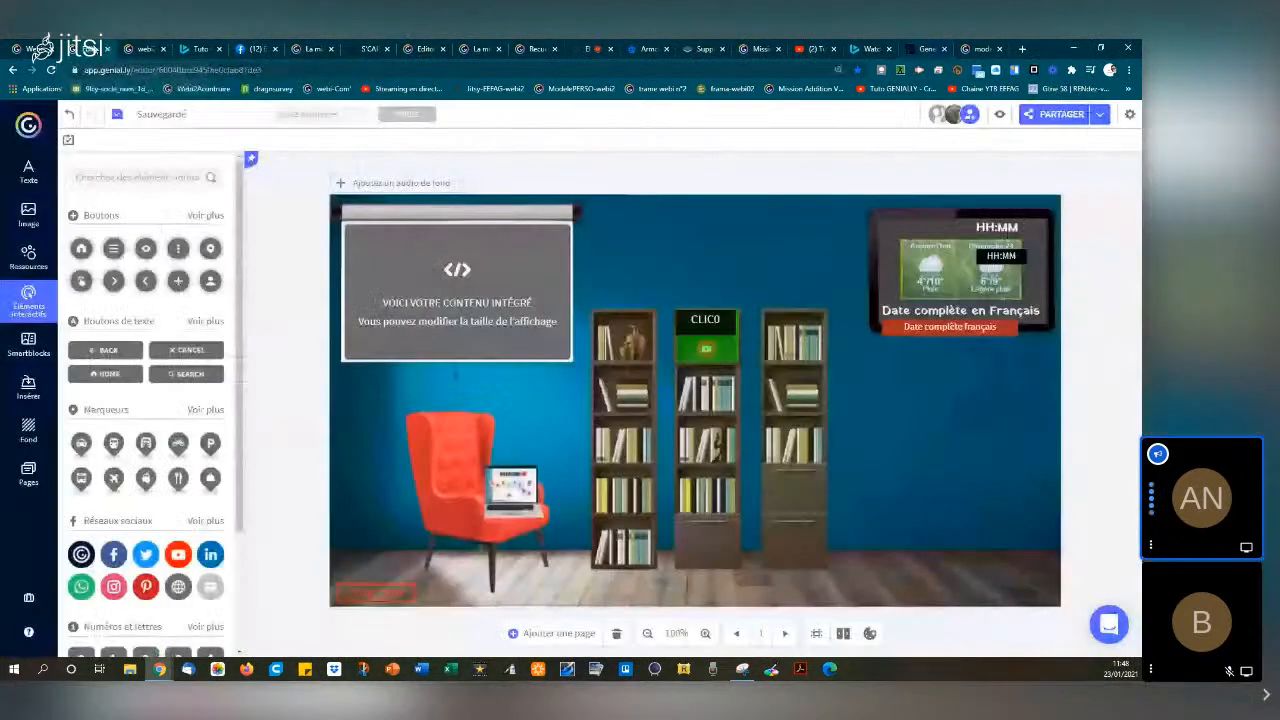
pyautogui.click(718, 239)
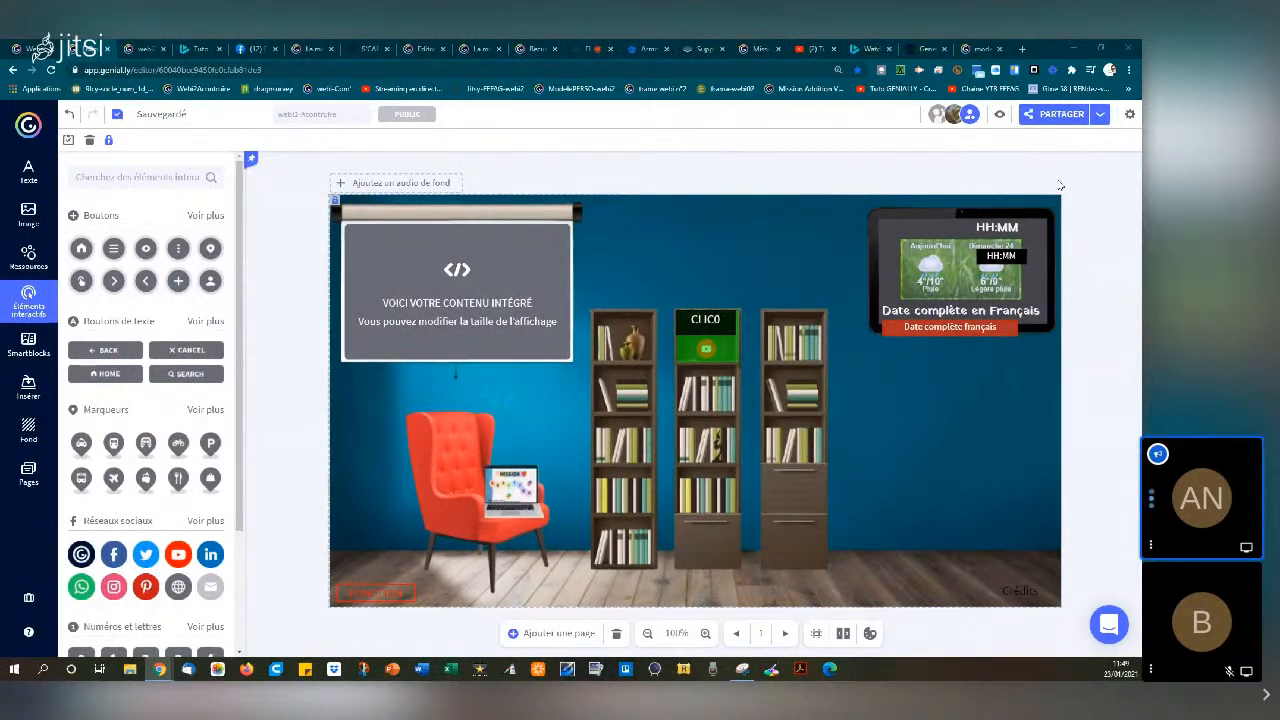
# Open Chrome's Extensions page and go from there to the Chrome Web Store
pyautogui.click(1129, 70)
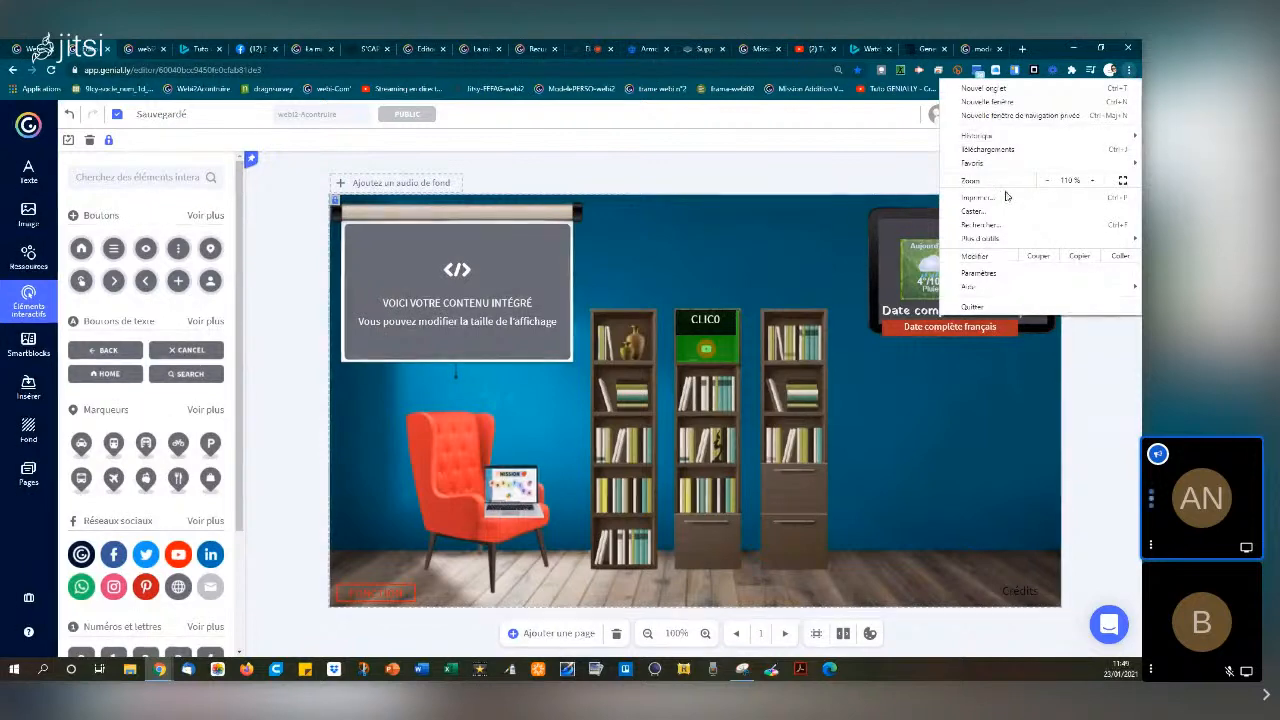
pyautogui.moveTo(998, 240)
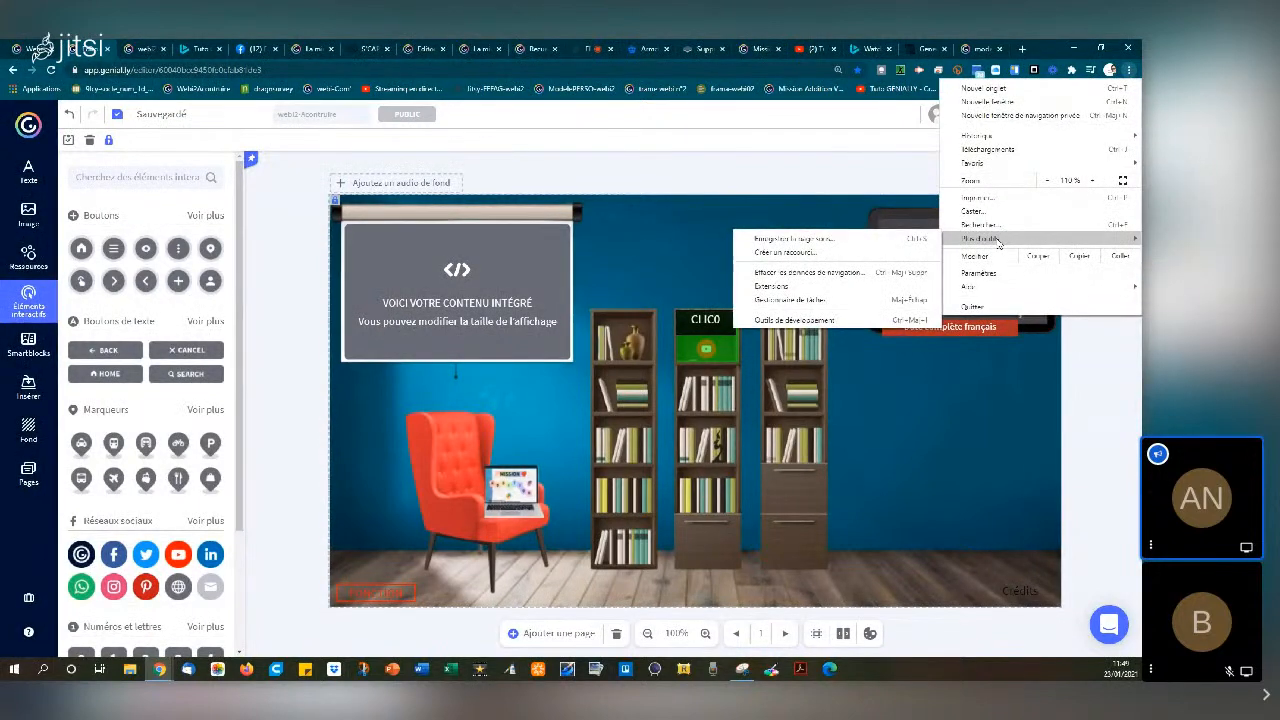
pyautogui.click(770, 287)
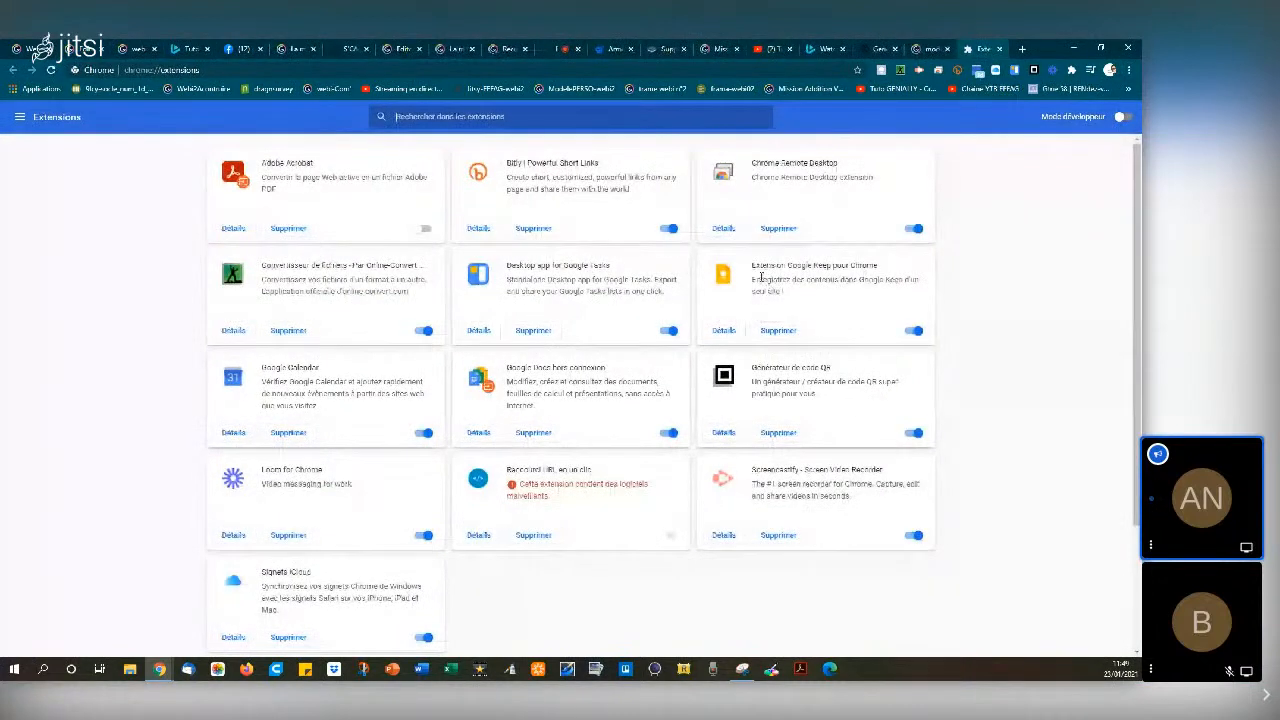
pyautogui.click(19, 119)
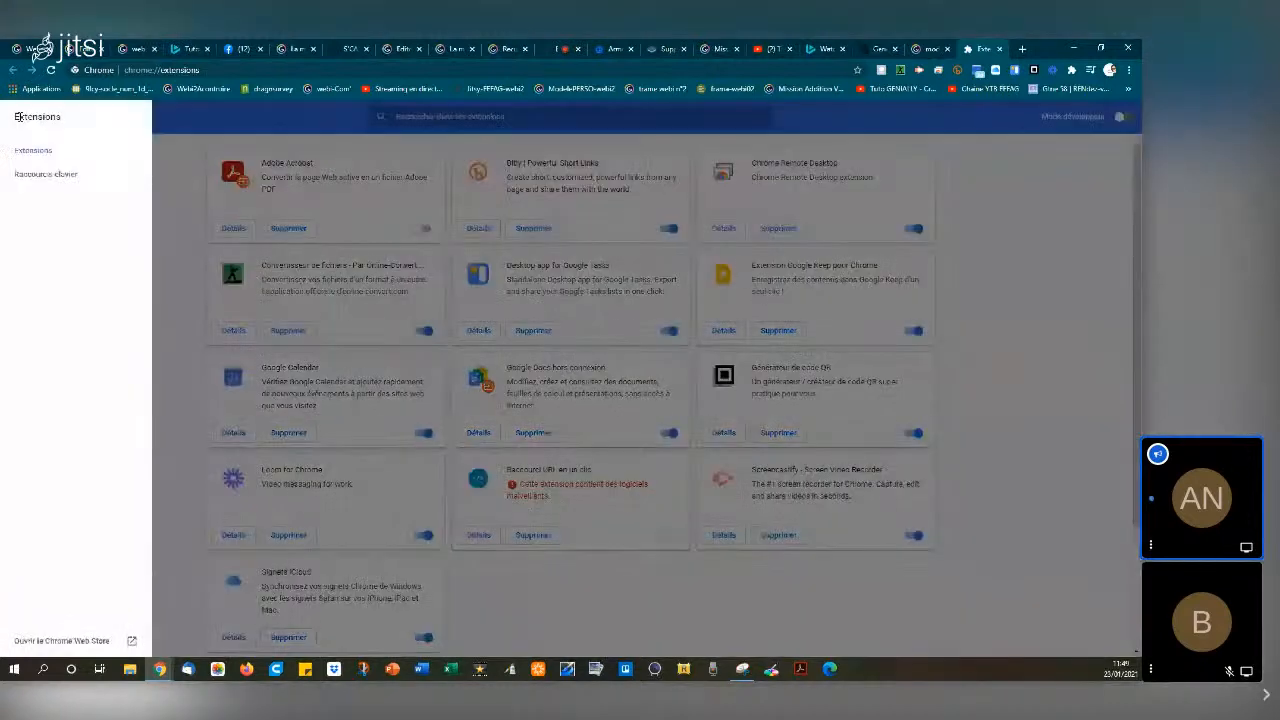
pyautogui.click(65, 644)
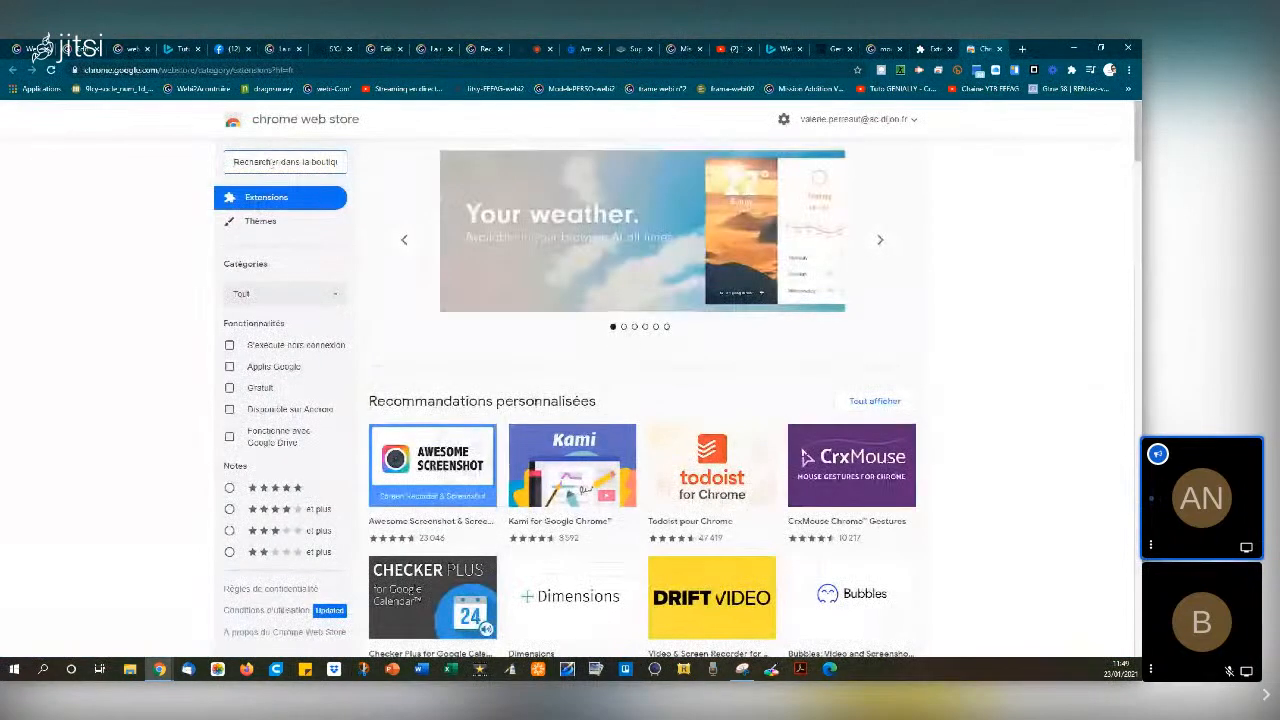
# Search the Chrome Web Store for "bitmoji" and open the Bitmoji extension's page
pyautogui.click(271, 162)
pyautogui.write('bitmoji')
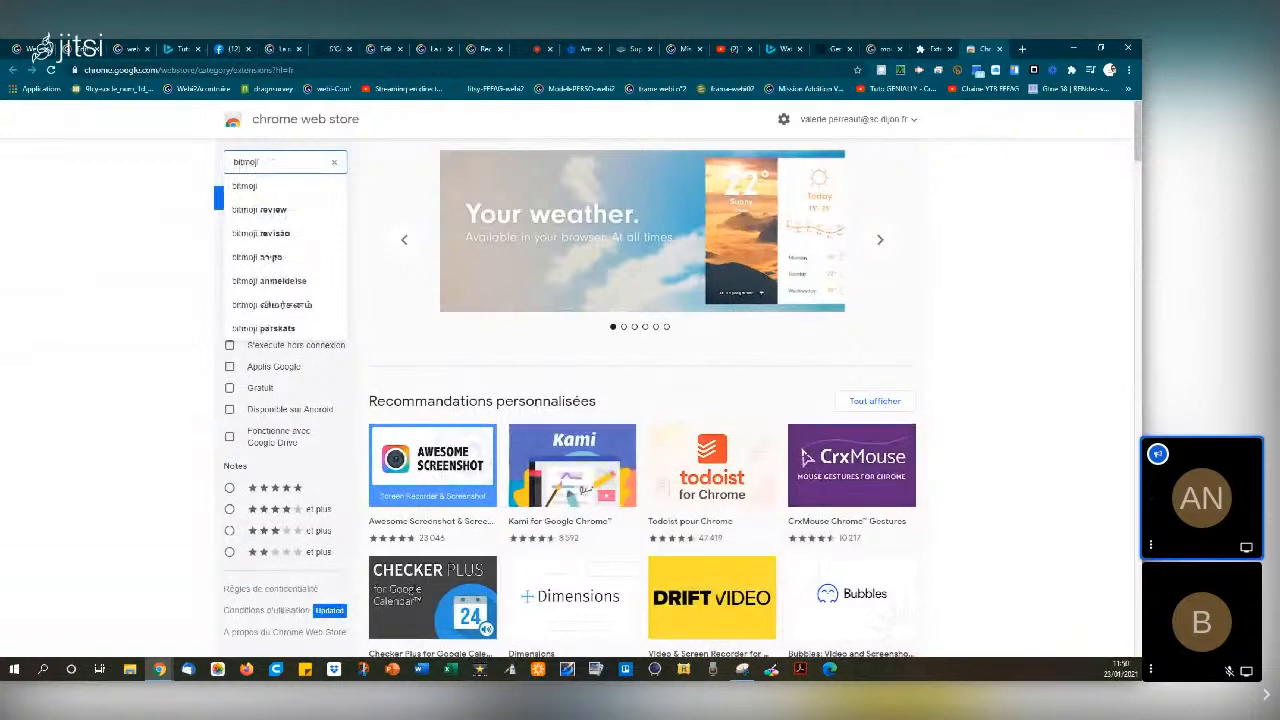
pyautogui.click(266, 186)
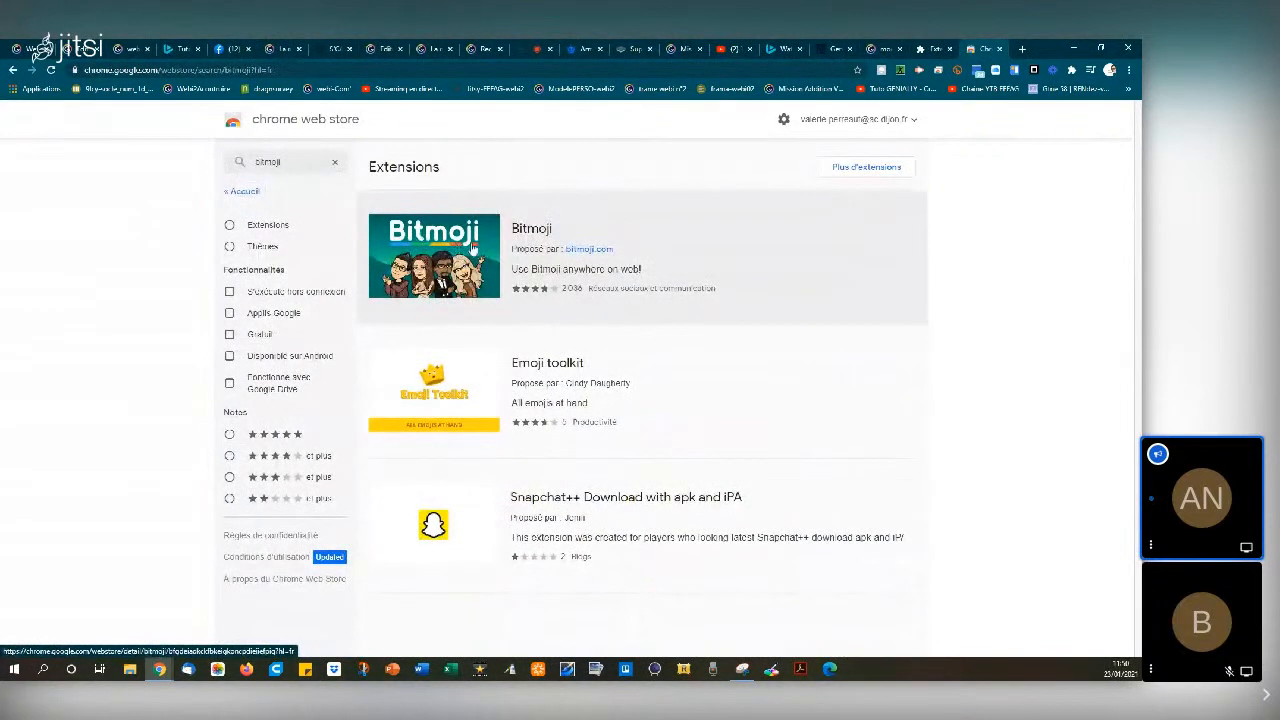
pyautogui.click(422, 235)
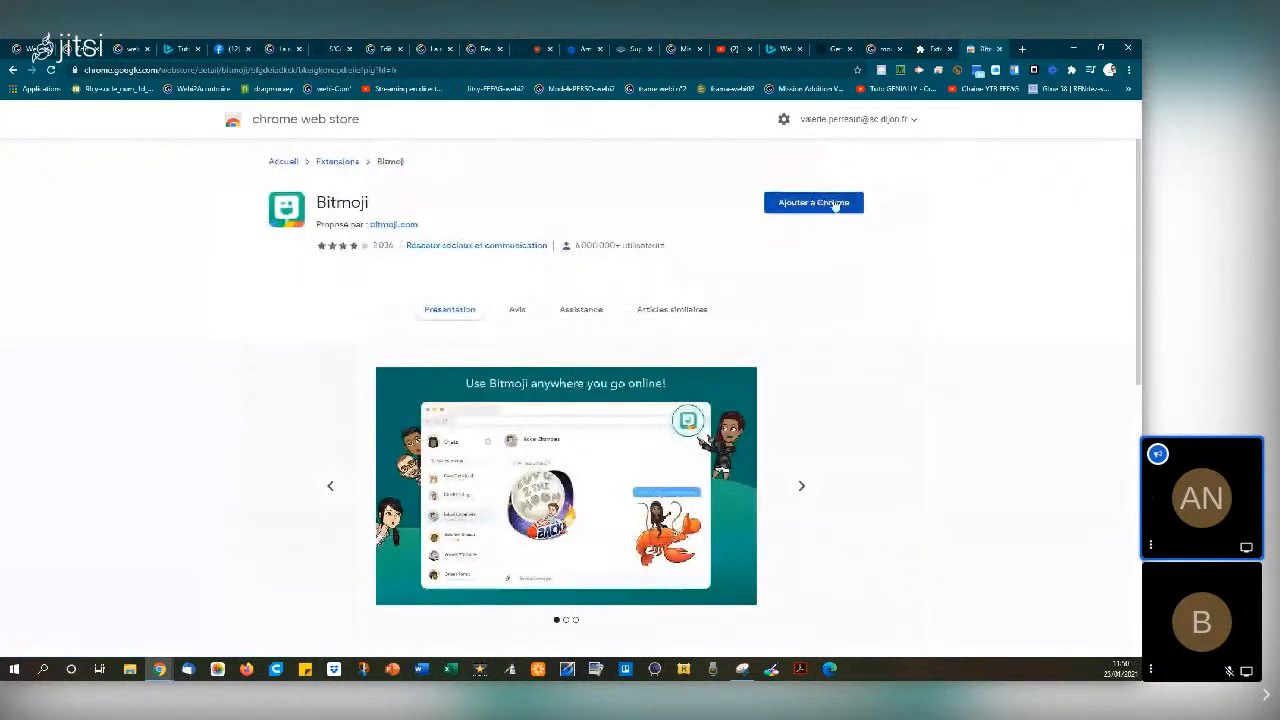
# Install the Bitmoji extension in Chrome and pin it beside the address bar
pyautogui.click(831, 205)
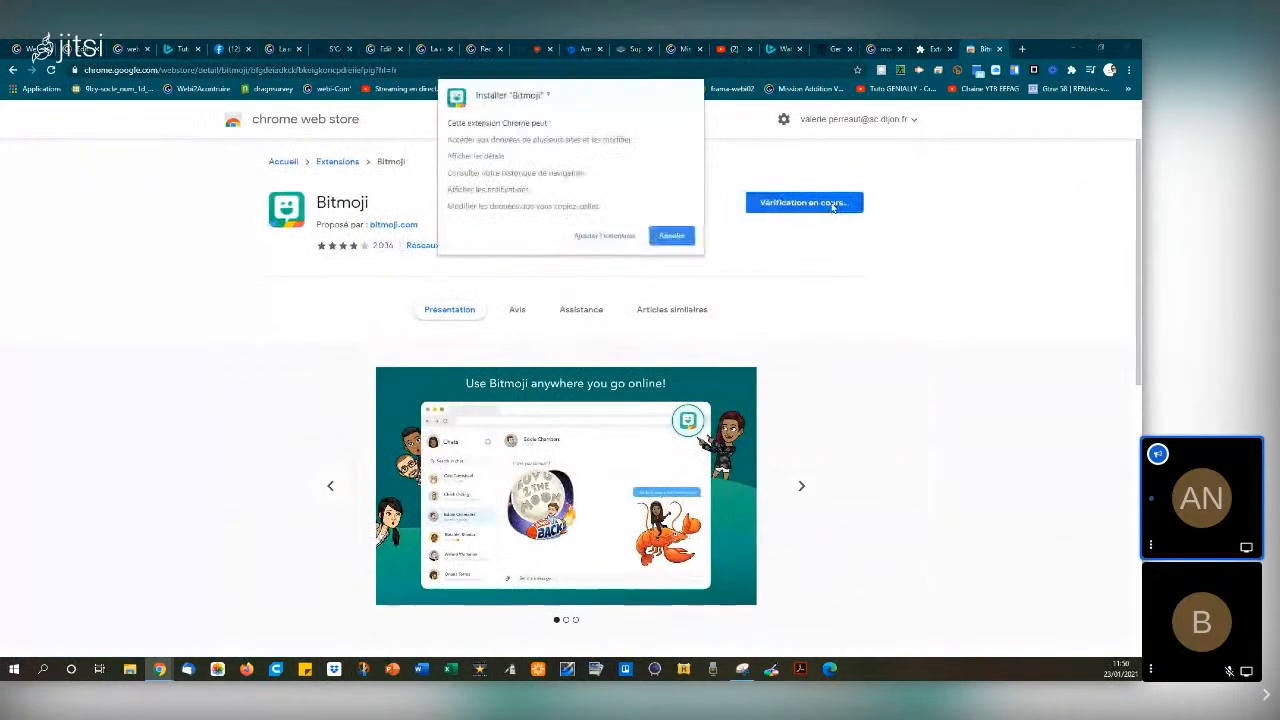
pyautogui.click(605, 236)
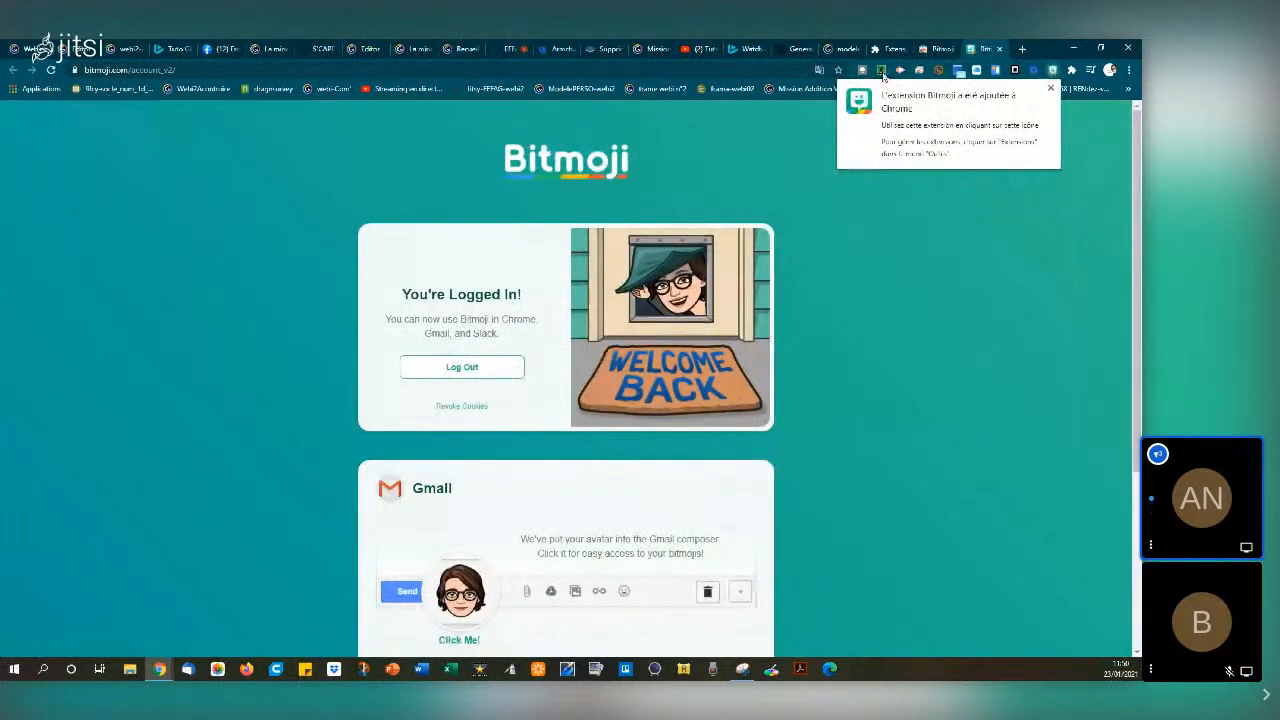
pyautogui.click(1051, 89)
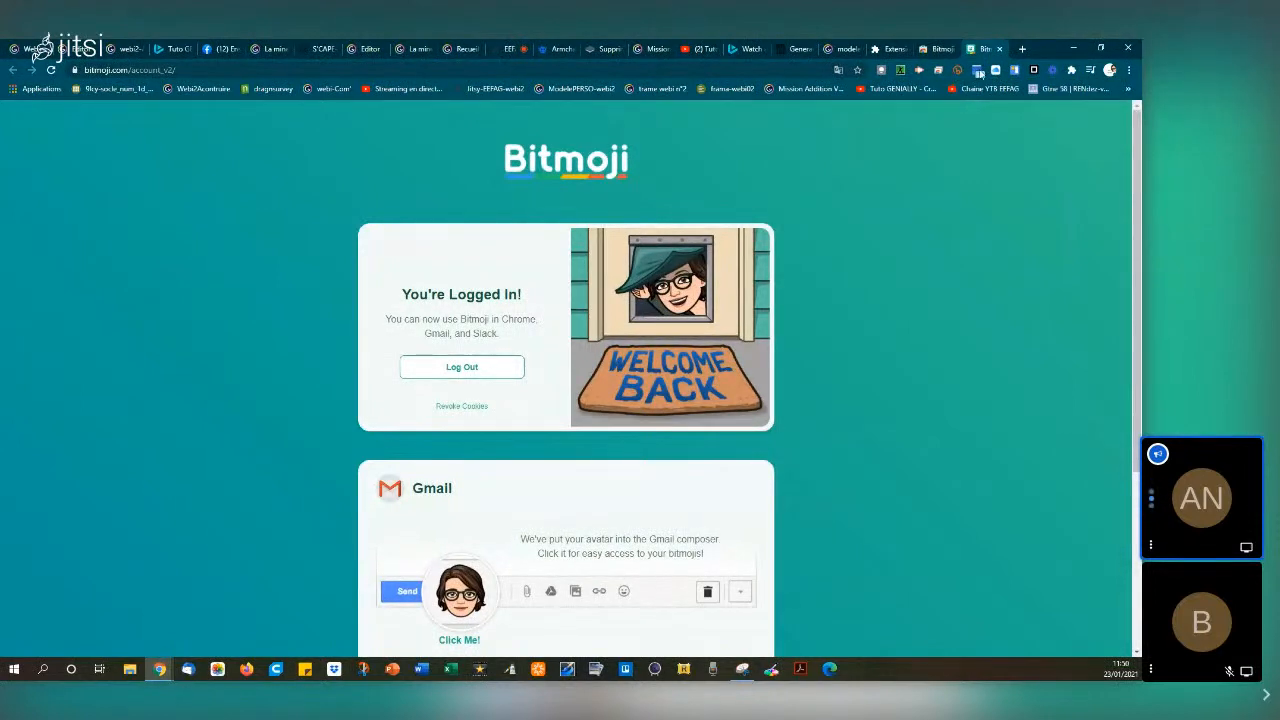
pyautogui.click(1071, 72)
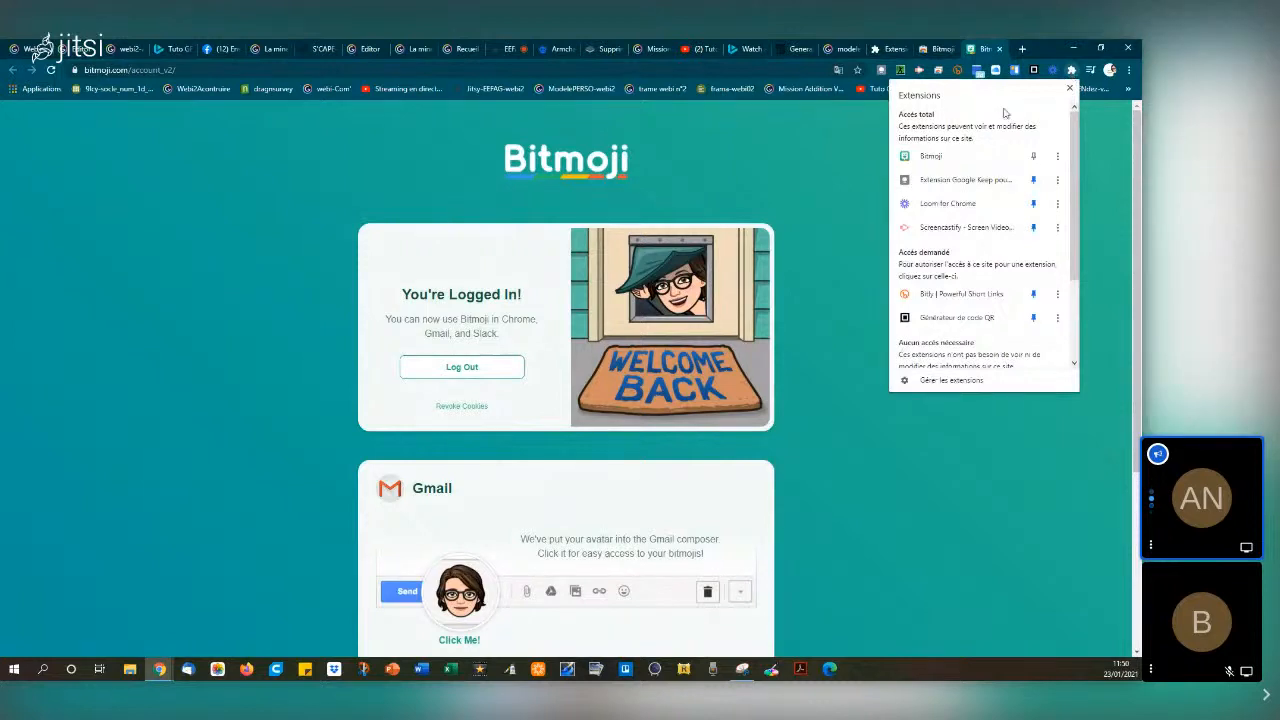
pyautogui.click(1034, 158)
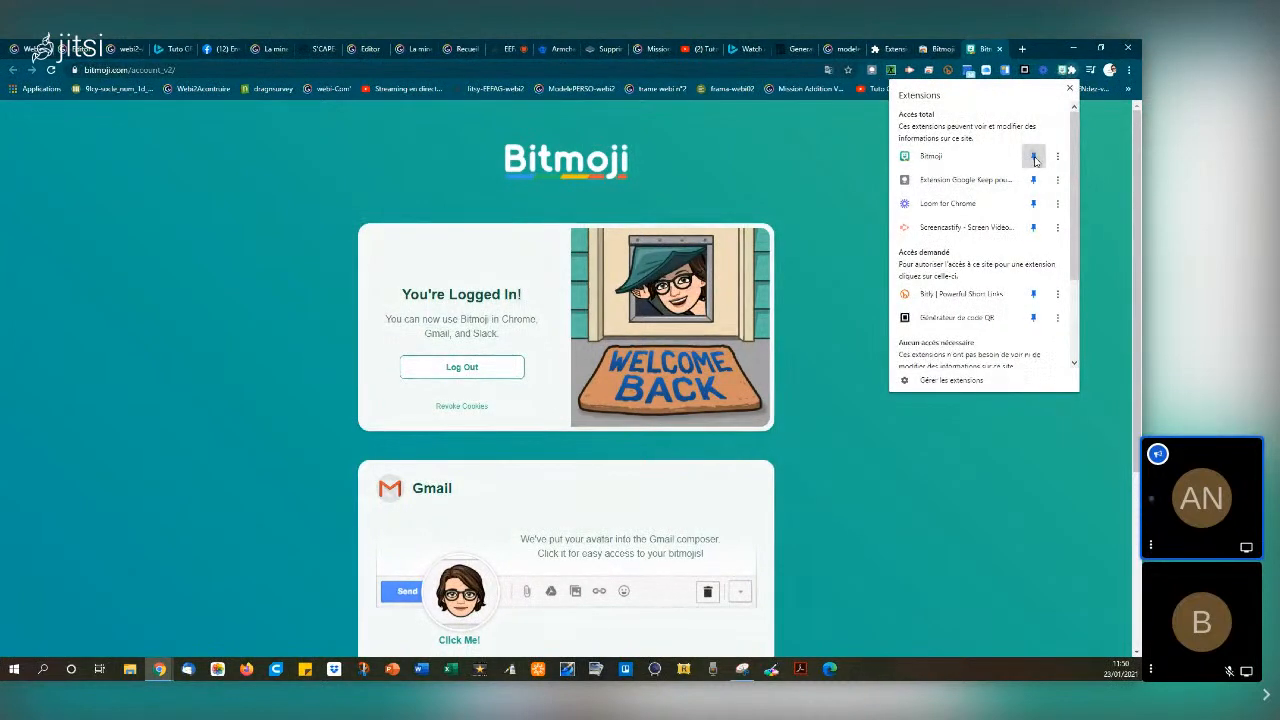
pyautogui.click(1091, 184)
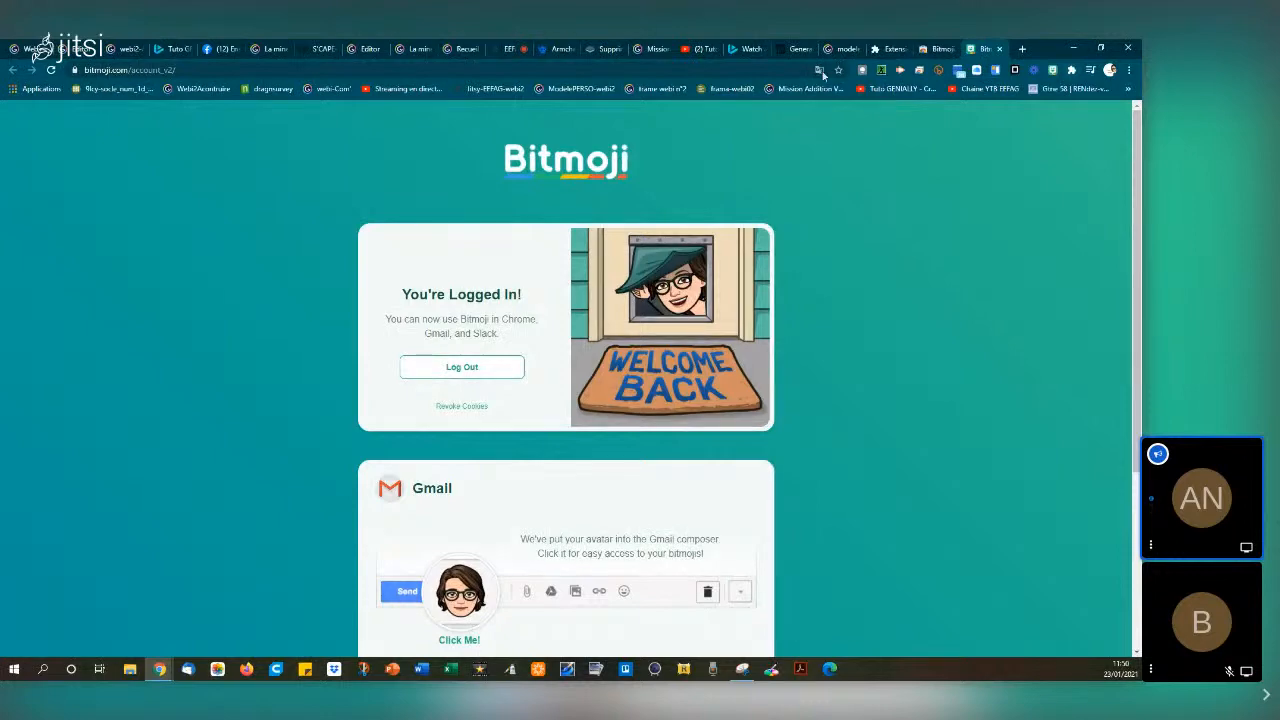
# Return to the classroom editor and copy the Bitmoji avatar holding a pointing-hand stick from the extension's collection
pyautogui.click(82, 50)
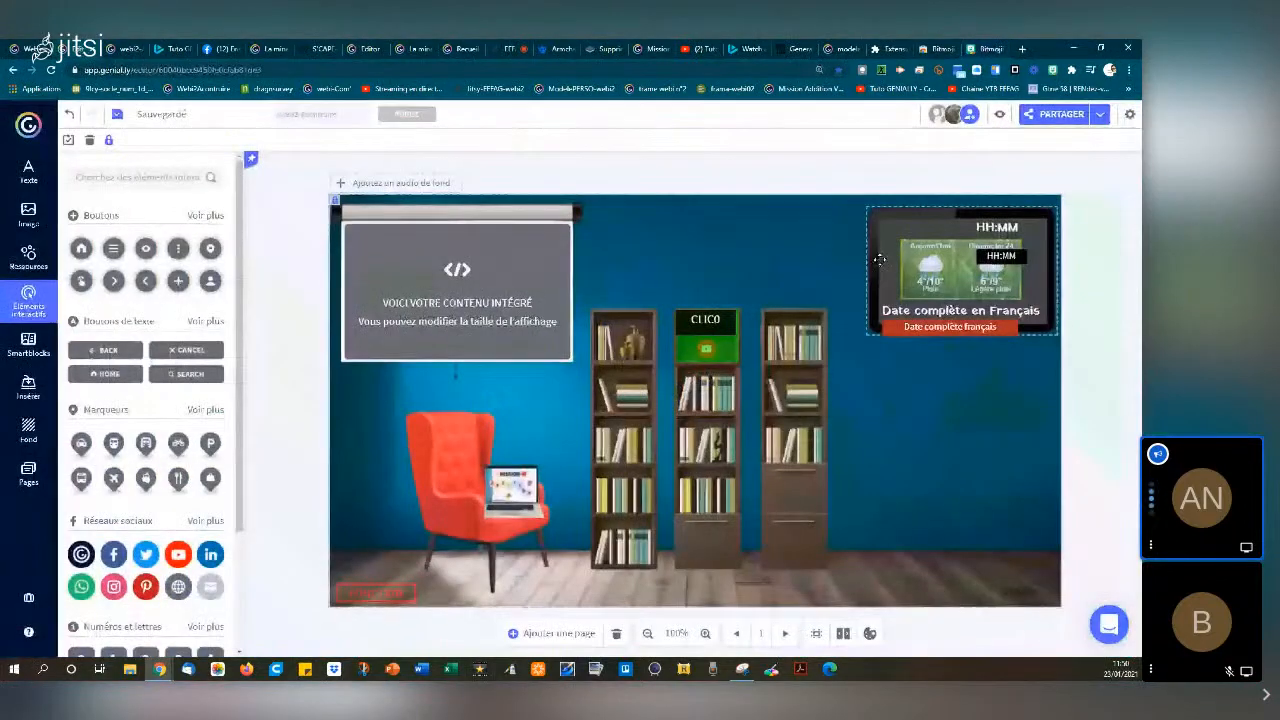
pyautogui.click(1053, 70)
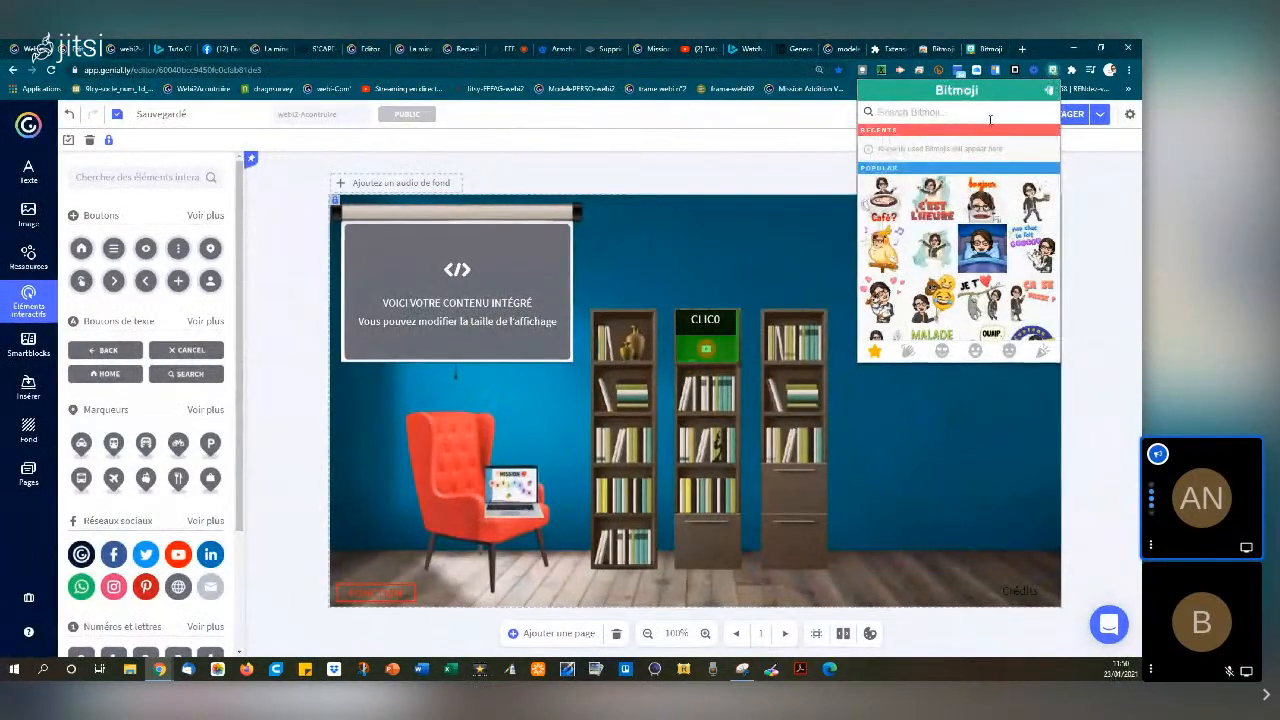
pyautogui.scroll(-2, 909, 231)
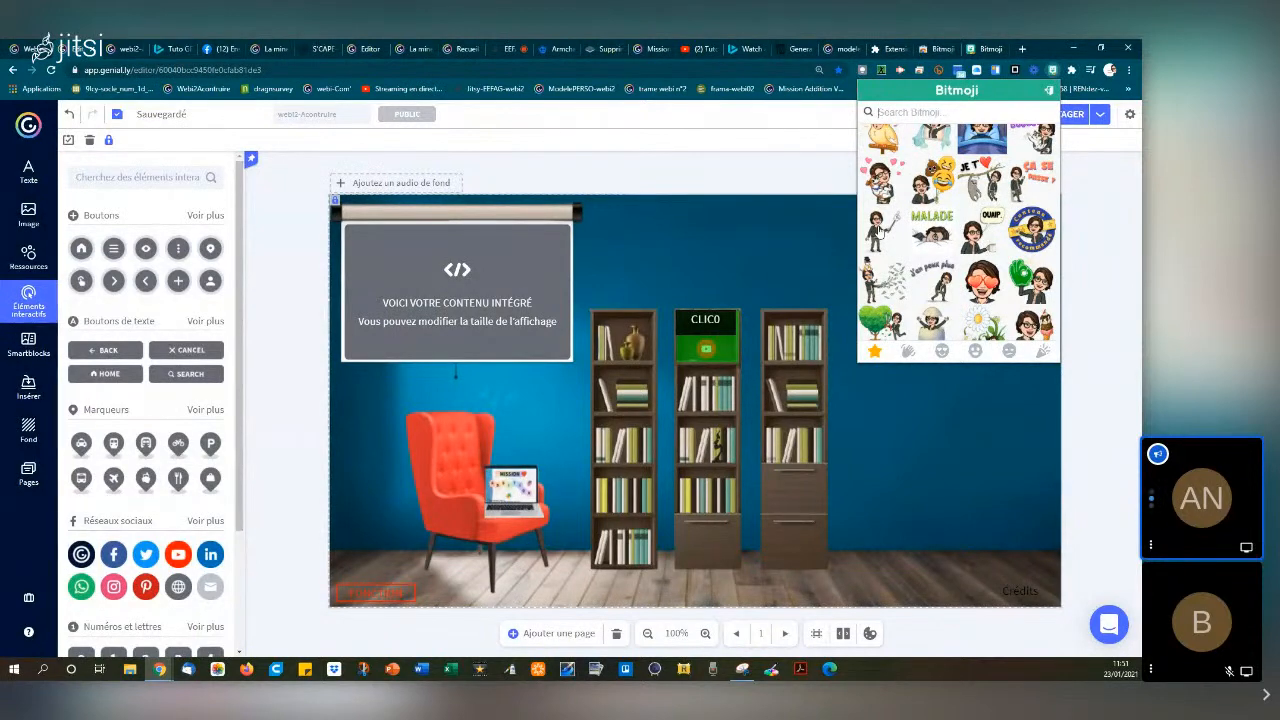
pyautogui.scroll(1, 876, 232)
pyautogui.rightClick(868, 229)
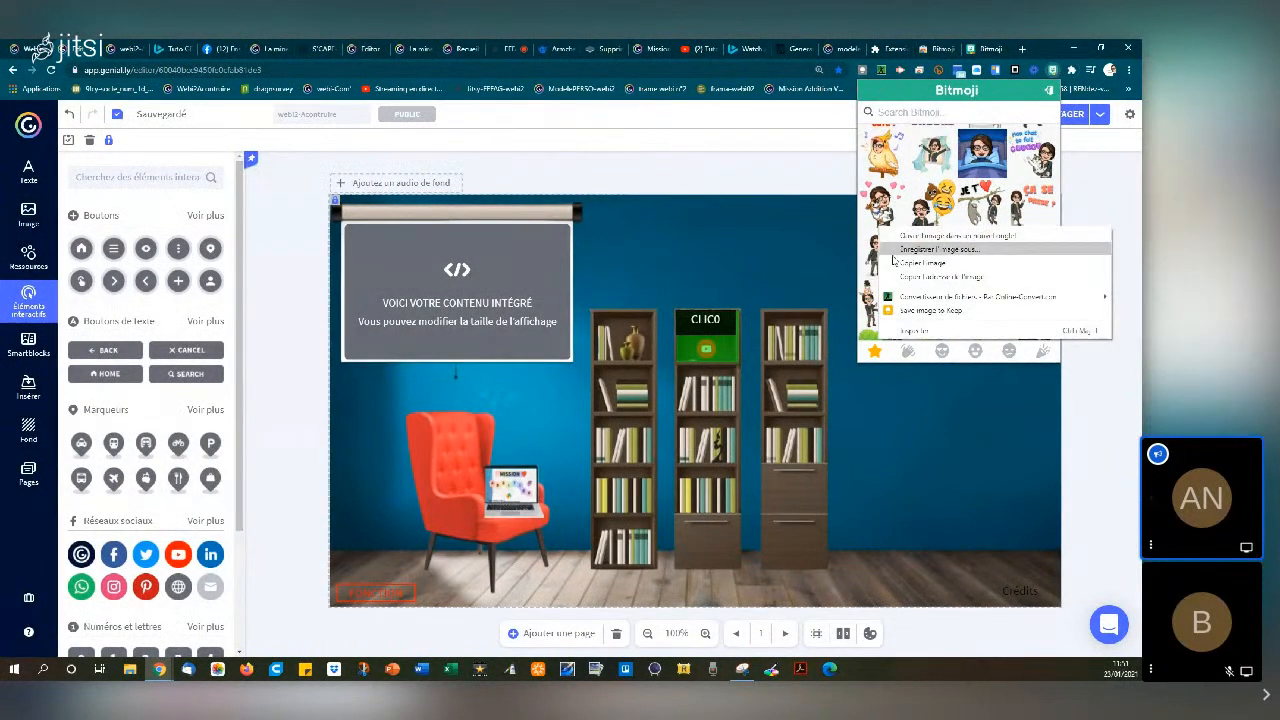
pyautogui.click(896, 265)
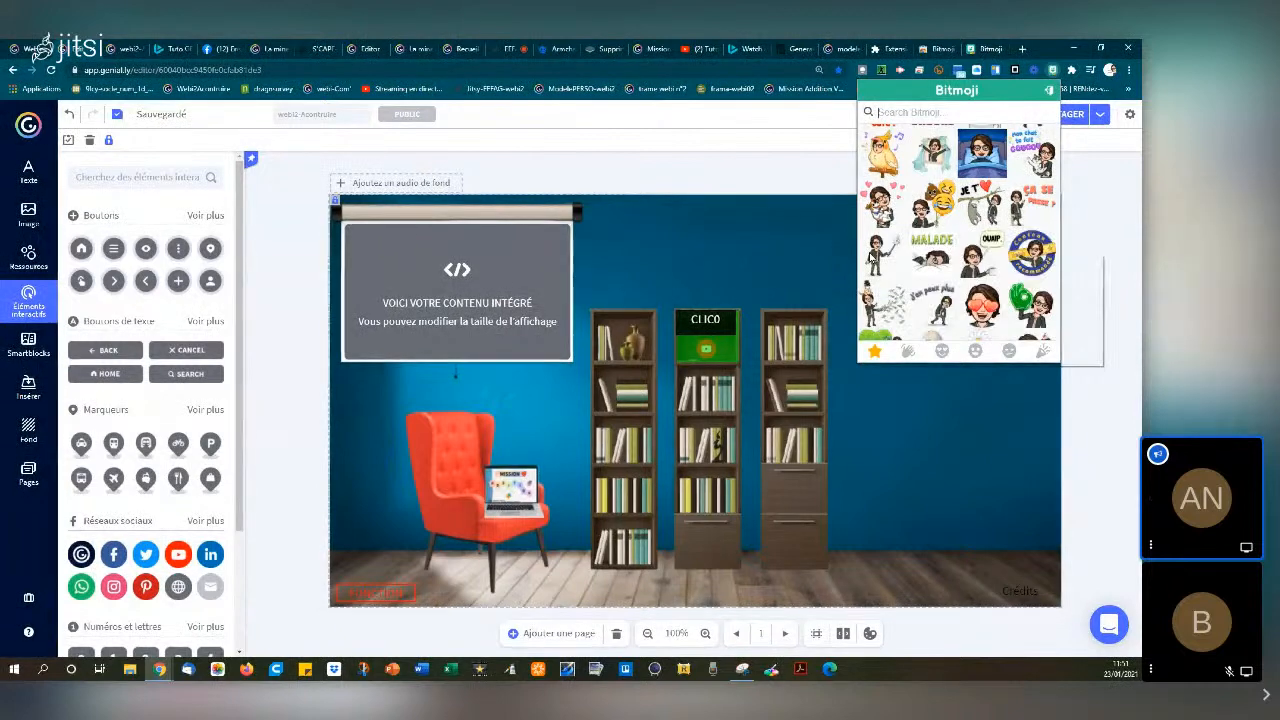
pyautogui.rightClick(871, 257)
pyautogui.click(907, 291)
# Paste the avatar into the classroom, enlarge it in front of the red armchair beneath the projection screen, and preview the scene
pyautogui.rightClick(749, 249)
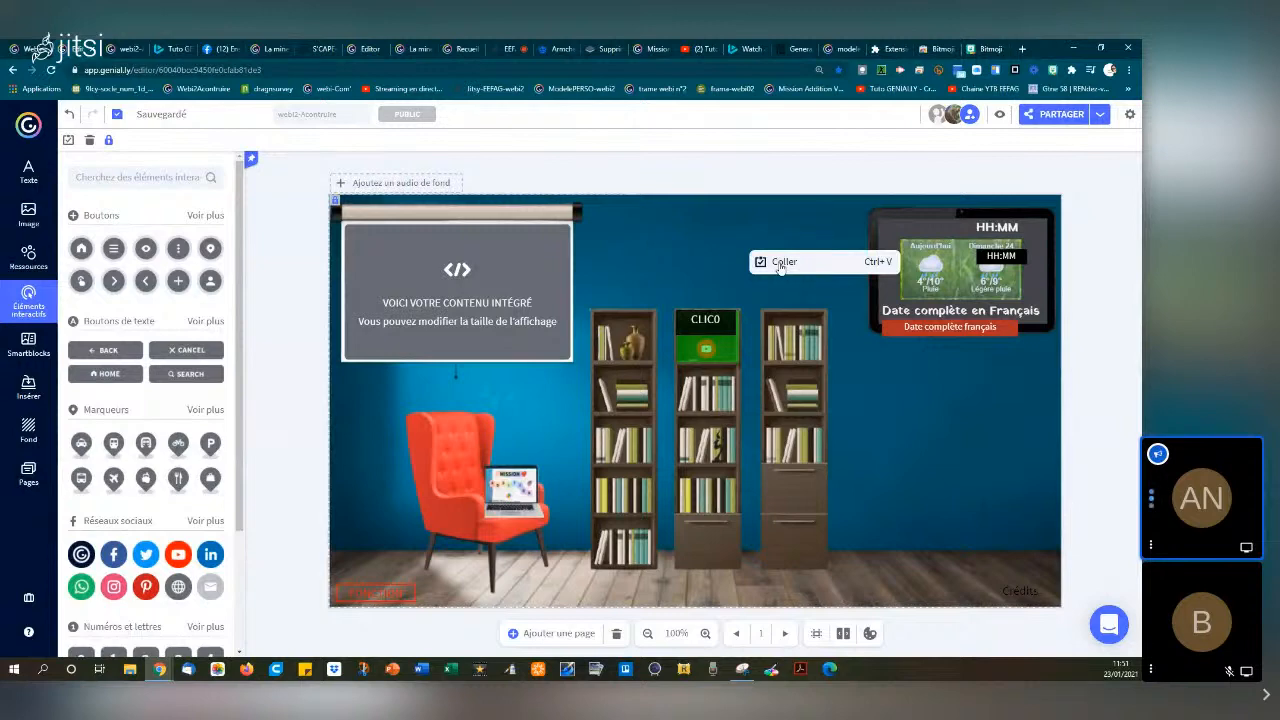
pyautogui.click(780, 262)
pyautogui.moveTo(736, 322); pyautogui.dragTo(542, 448)
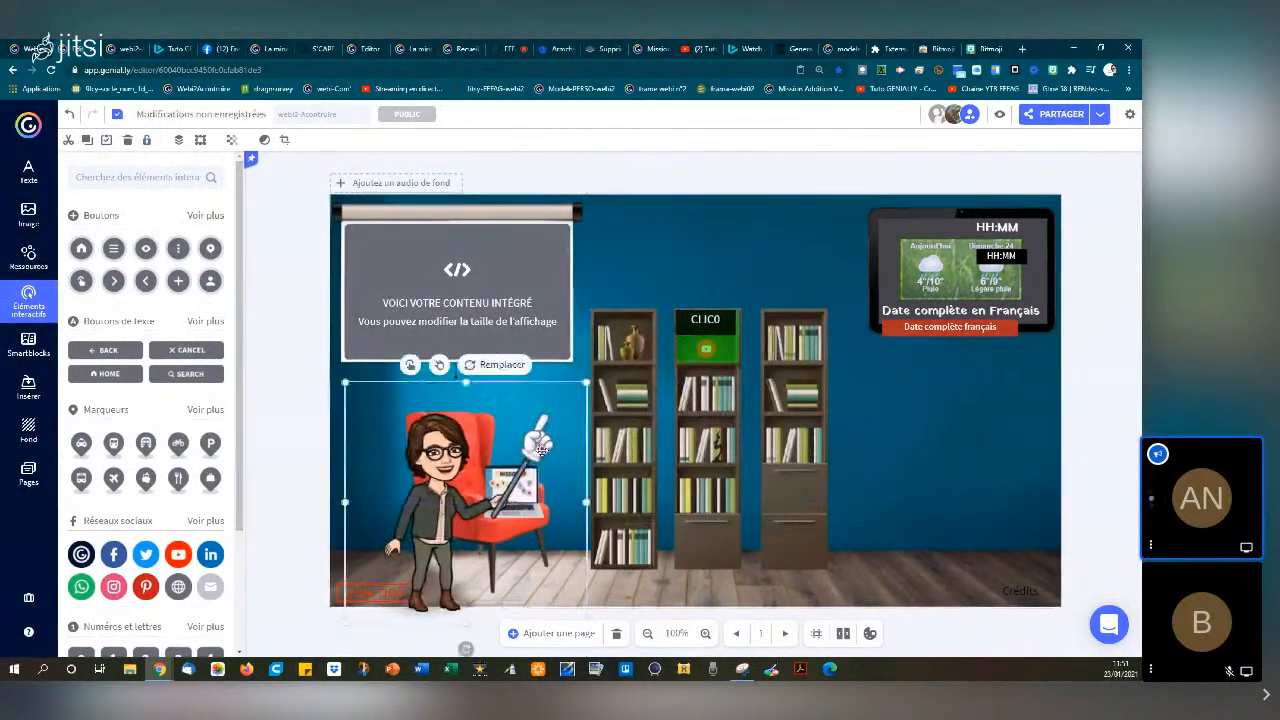
pyautogui.moveTo(587, 383); pyautogui.dragTo(725, 244)
pyautogui.moveTo(502, 401); pyautogui.dragTo(431, 494)
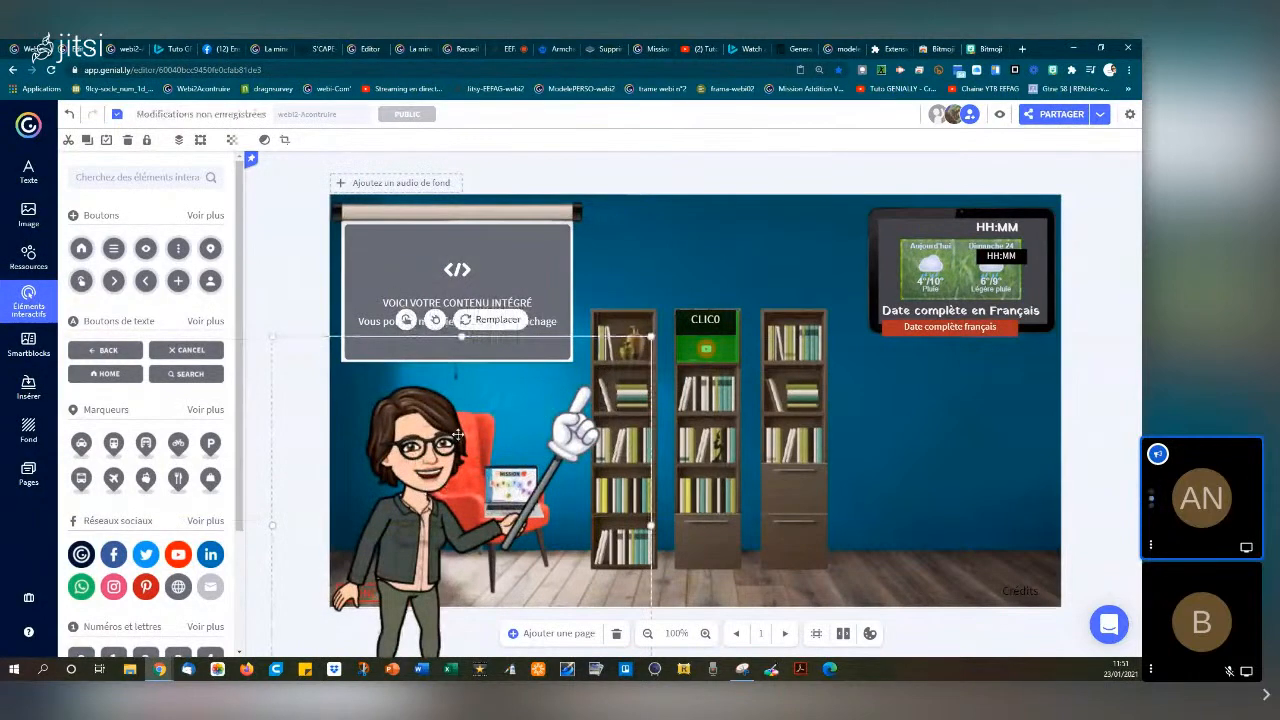
pyautogui.moveTo(455, 437); pyautogui.dragTo(463, 428)
pyautogui.click(999, 114)
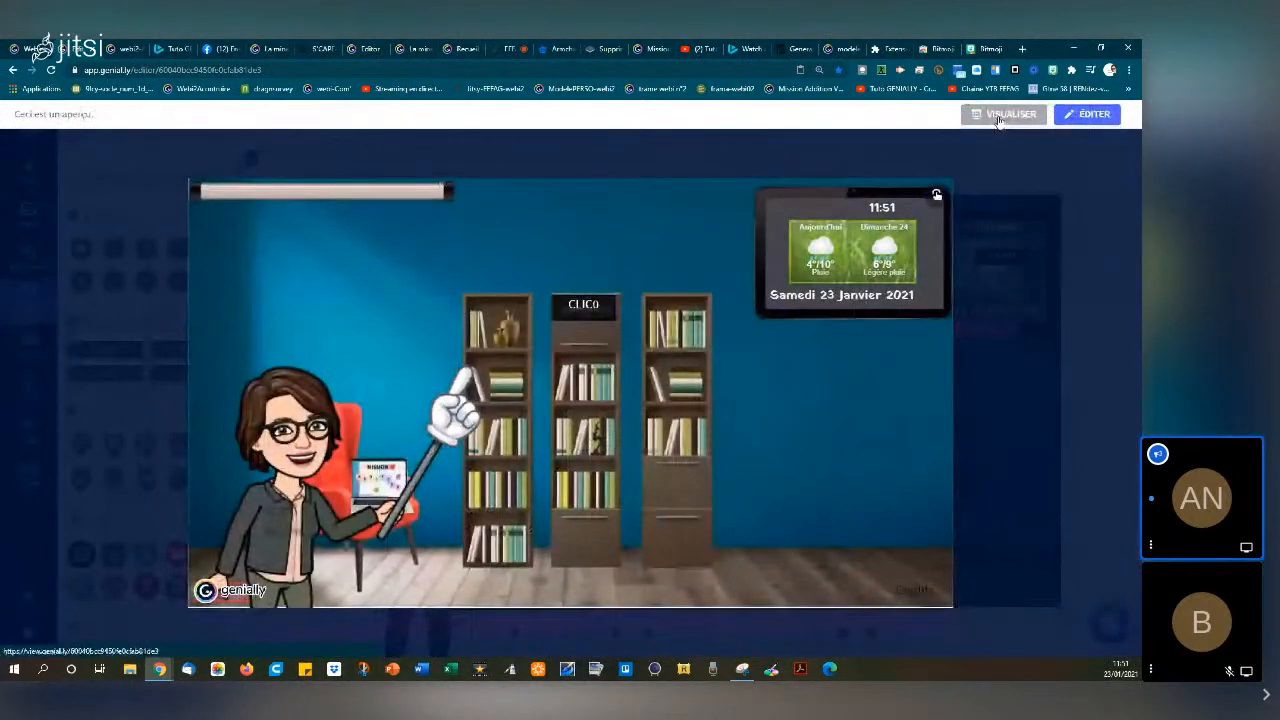
# Move the avatar in front of the bookshelves and give it a rightward entrance animation with the Glisser effect
pyautogui.click(1103, 301)
pyautogui.moveTo(503, 455); pyautogui.dragTo(852, 438)
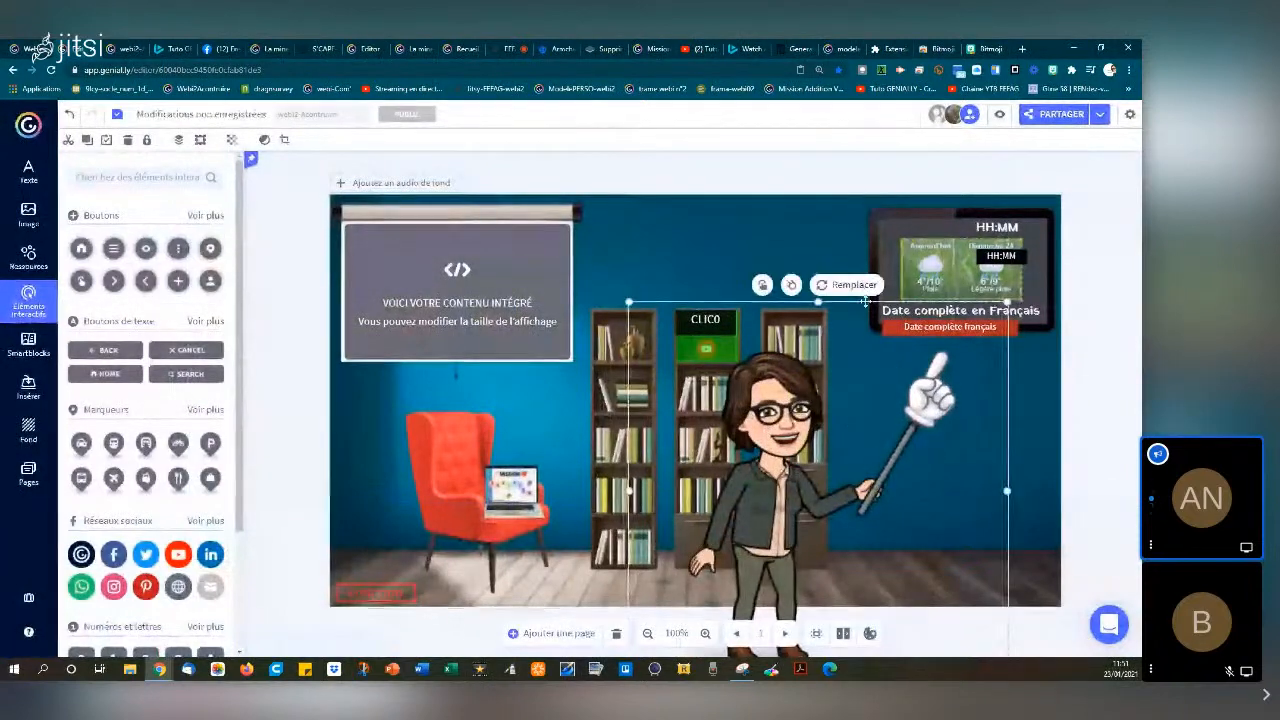
pyautogui.click(793, 287)
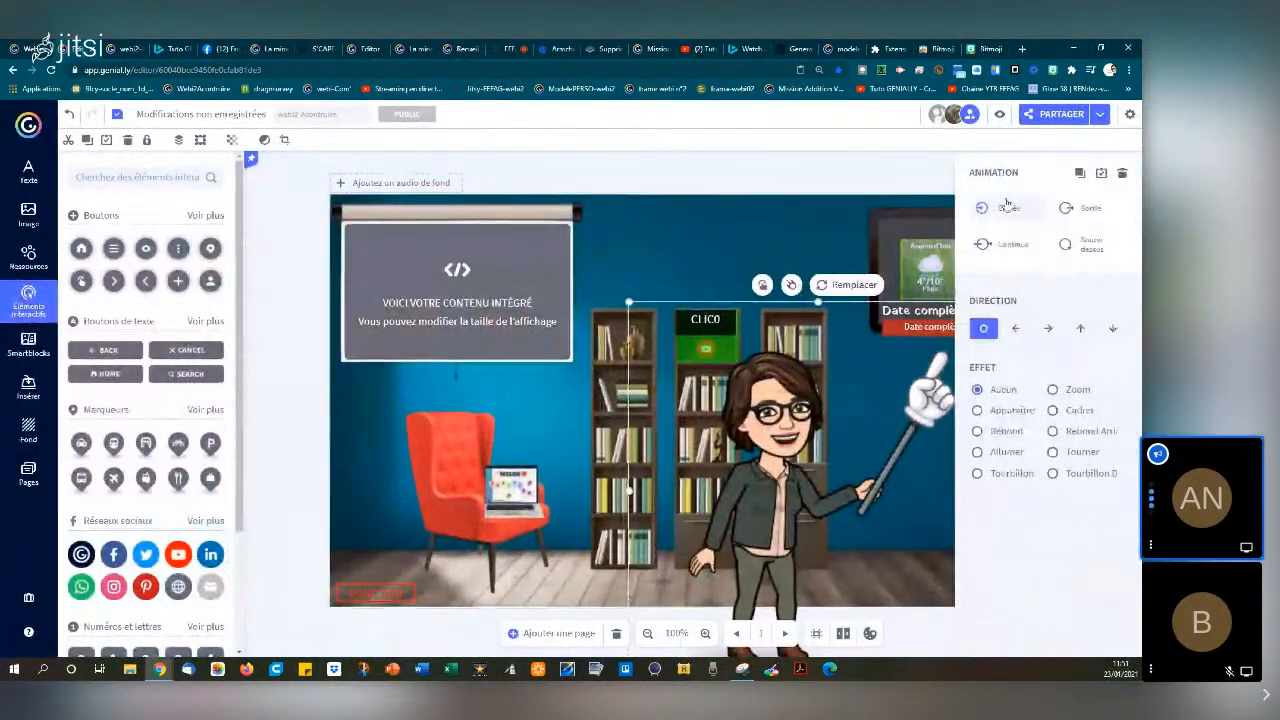
pyautogui.click(1000, 244)
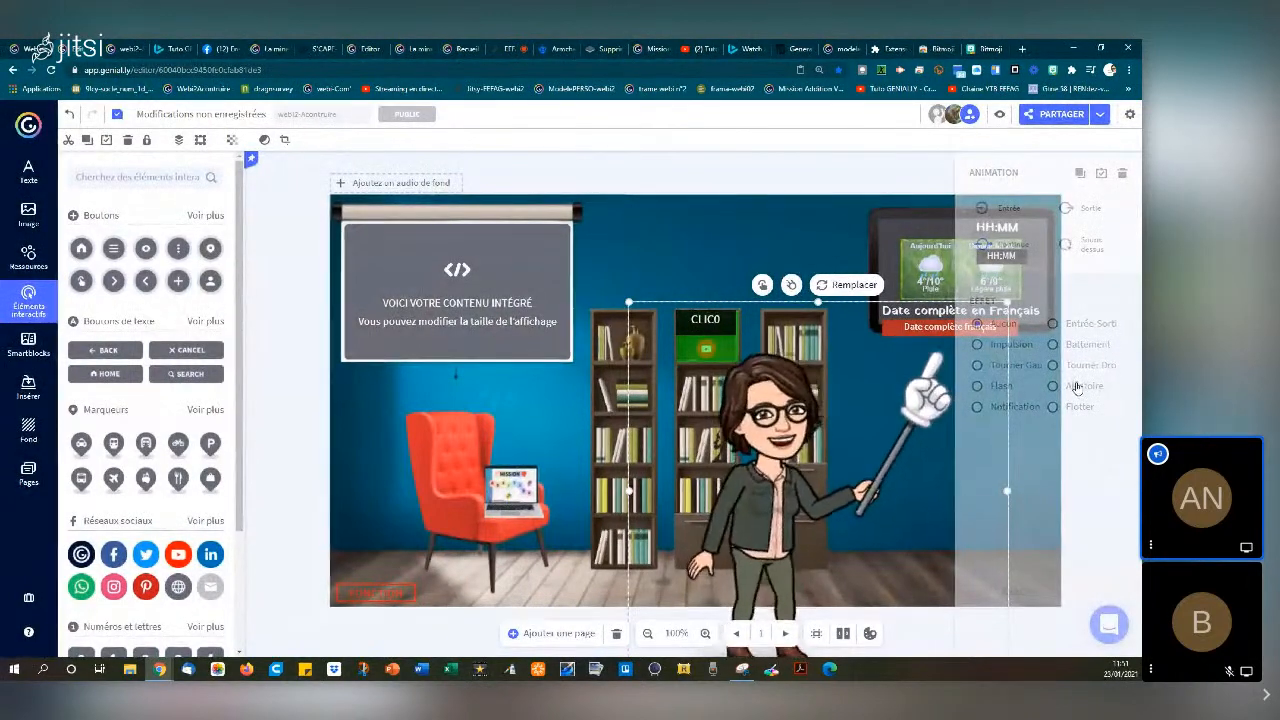
pyautogui.click(1003, 209)
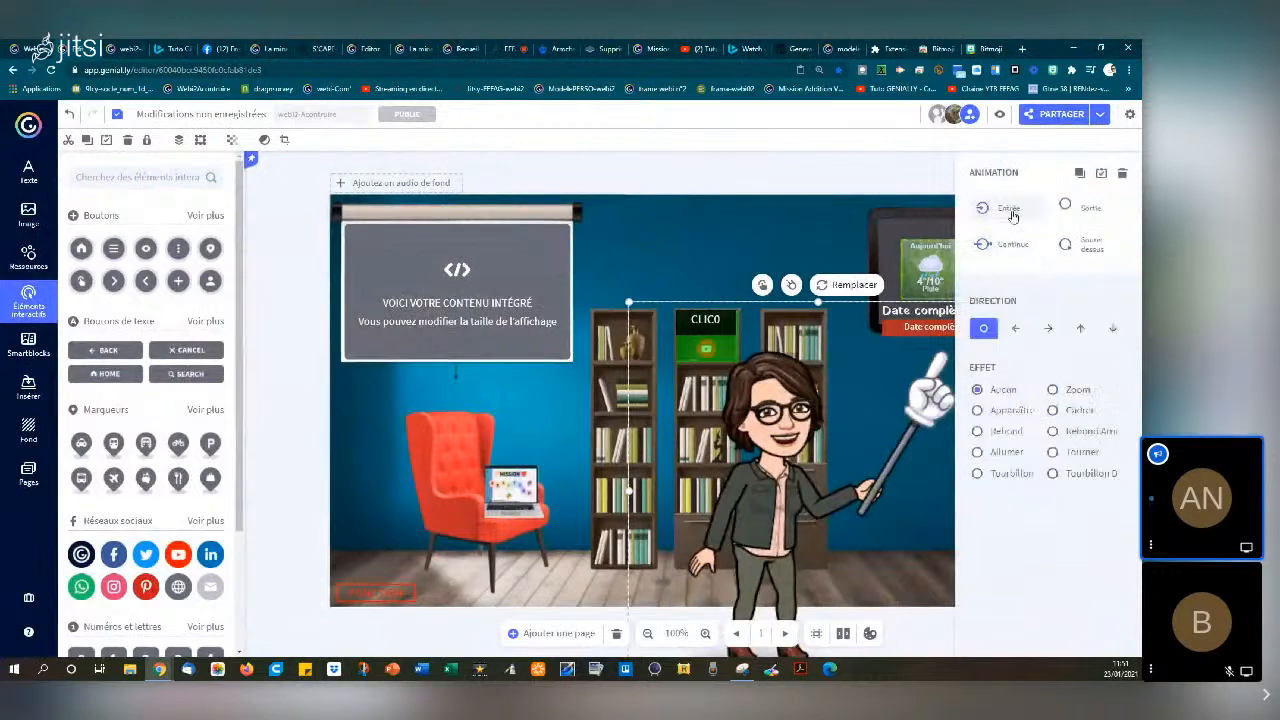
pyautogui.click(1048, 327)
pyautogui.click(1069, 411)
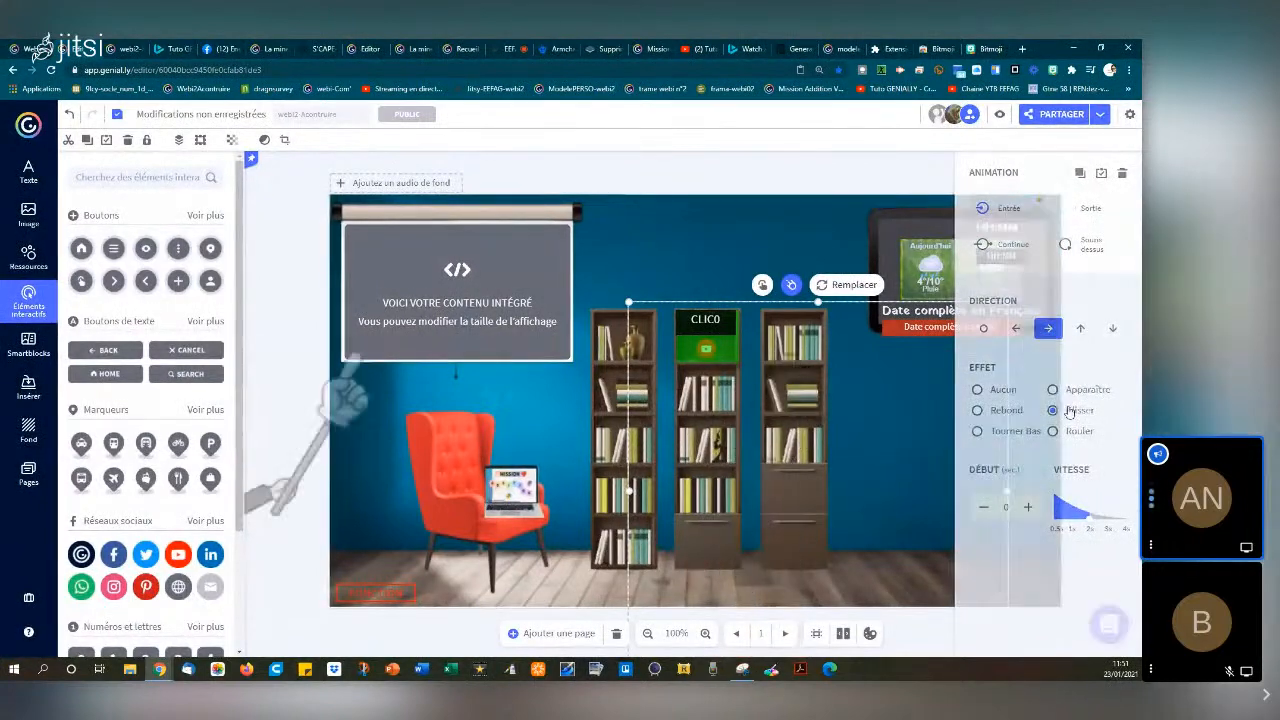
# Add a continuous animation with the Aléatoire effect to the avatar and preview the scene
pyautogui.click(1004, 246)
pyautogui.click(1040, 385)
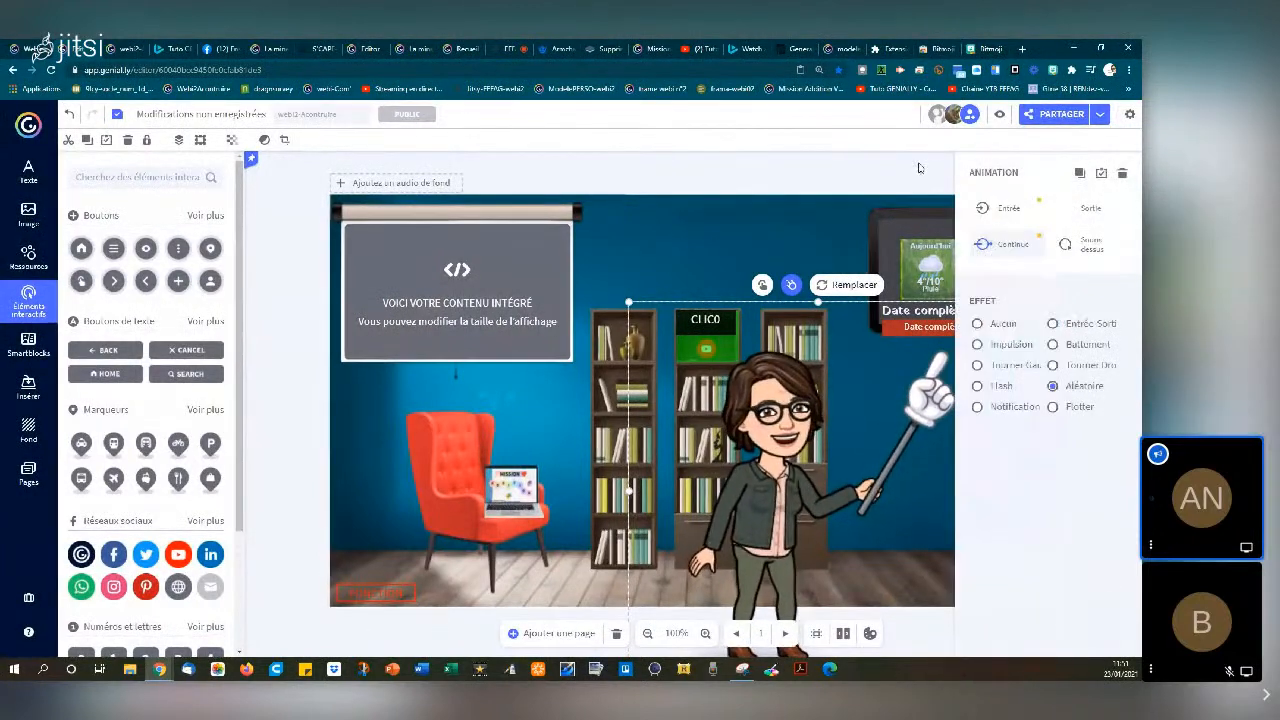
pyautogui.click(998, 116)
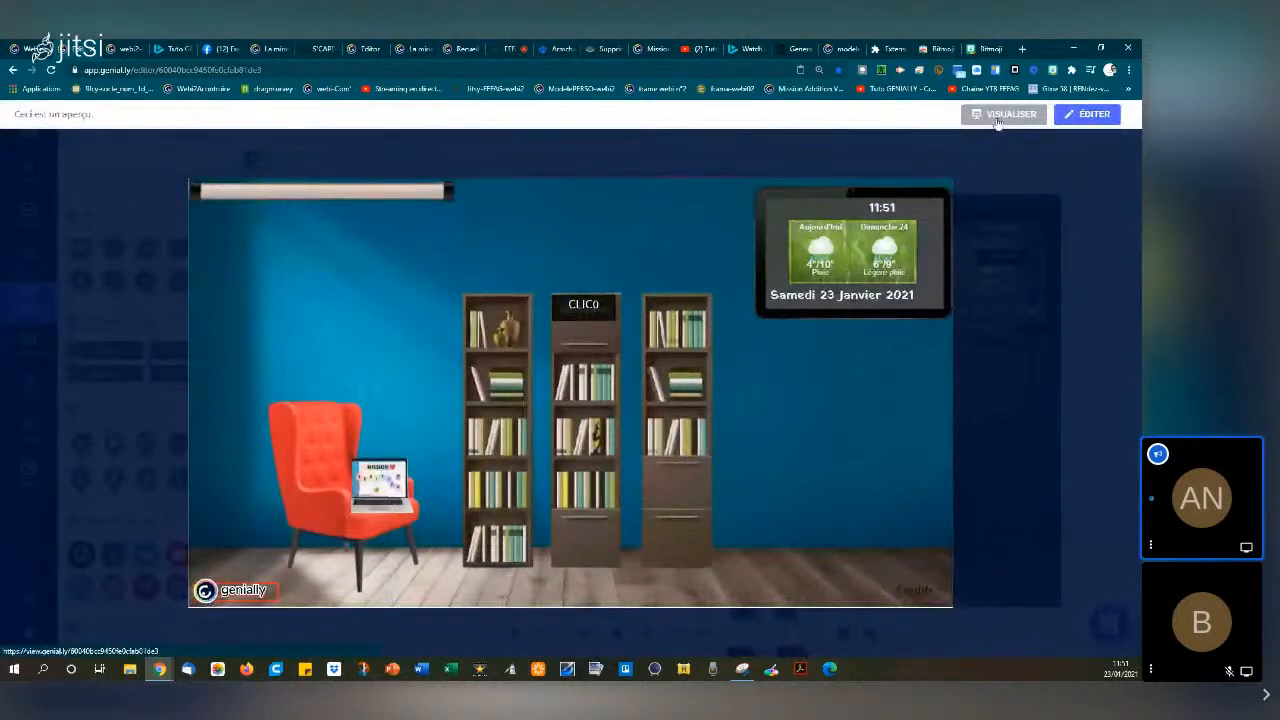